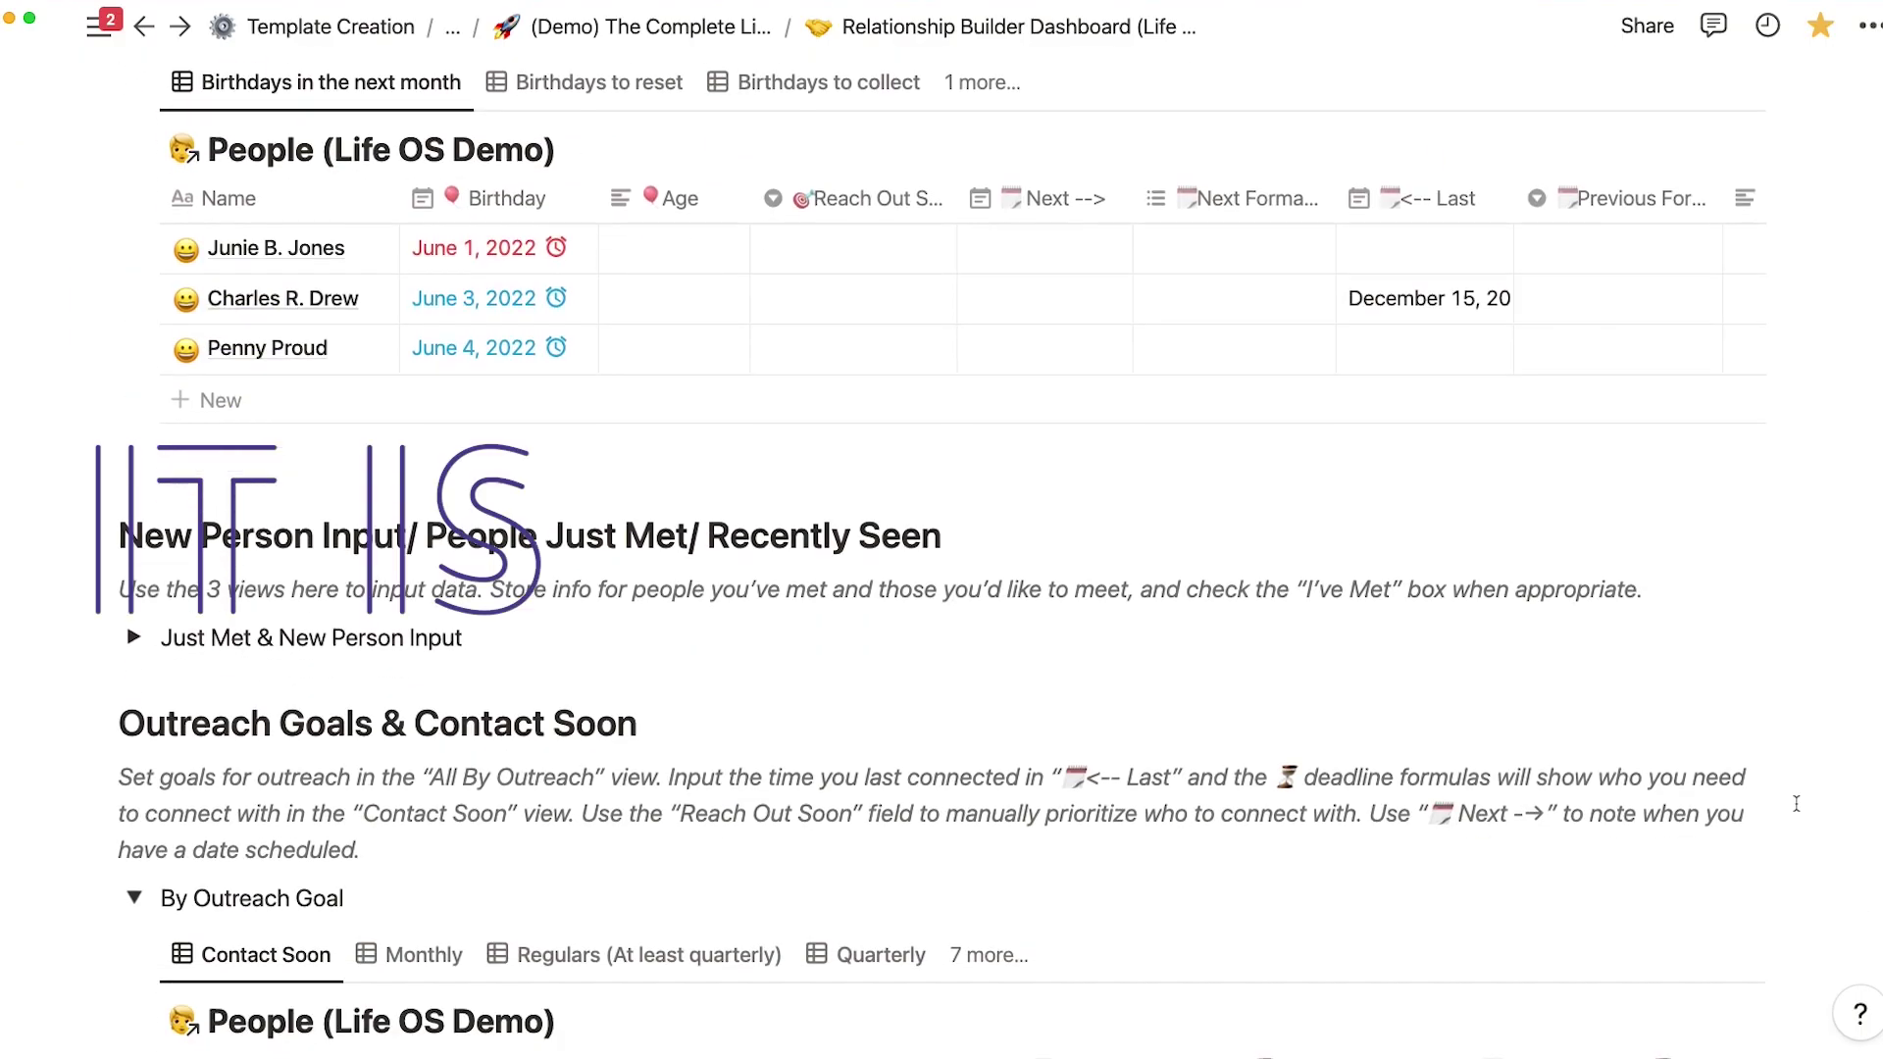
scroll(1795, 804, "down", 8)
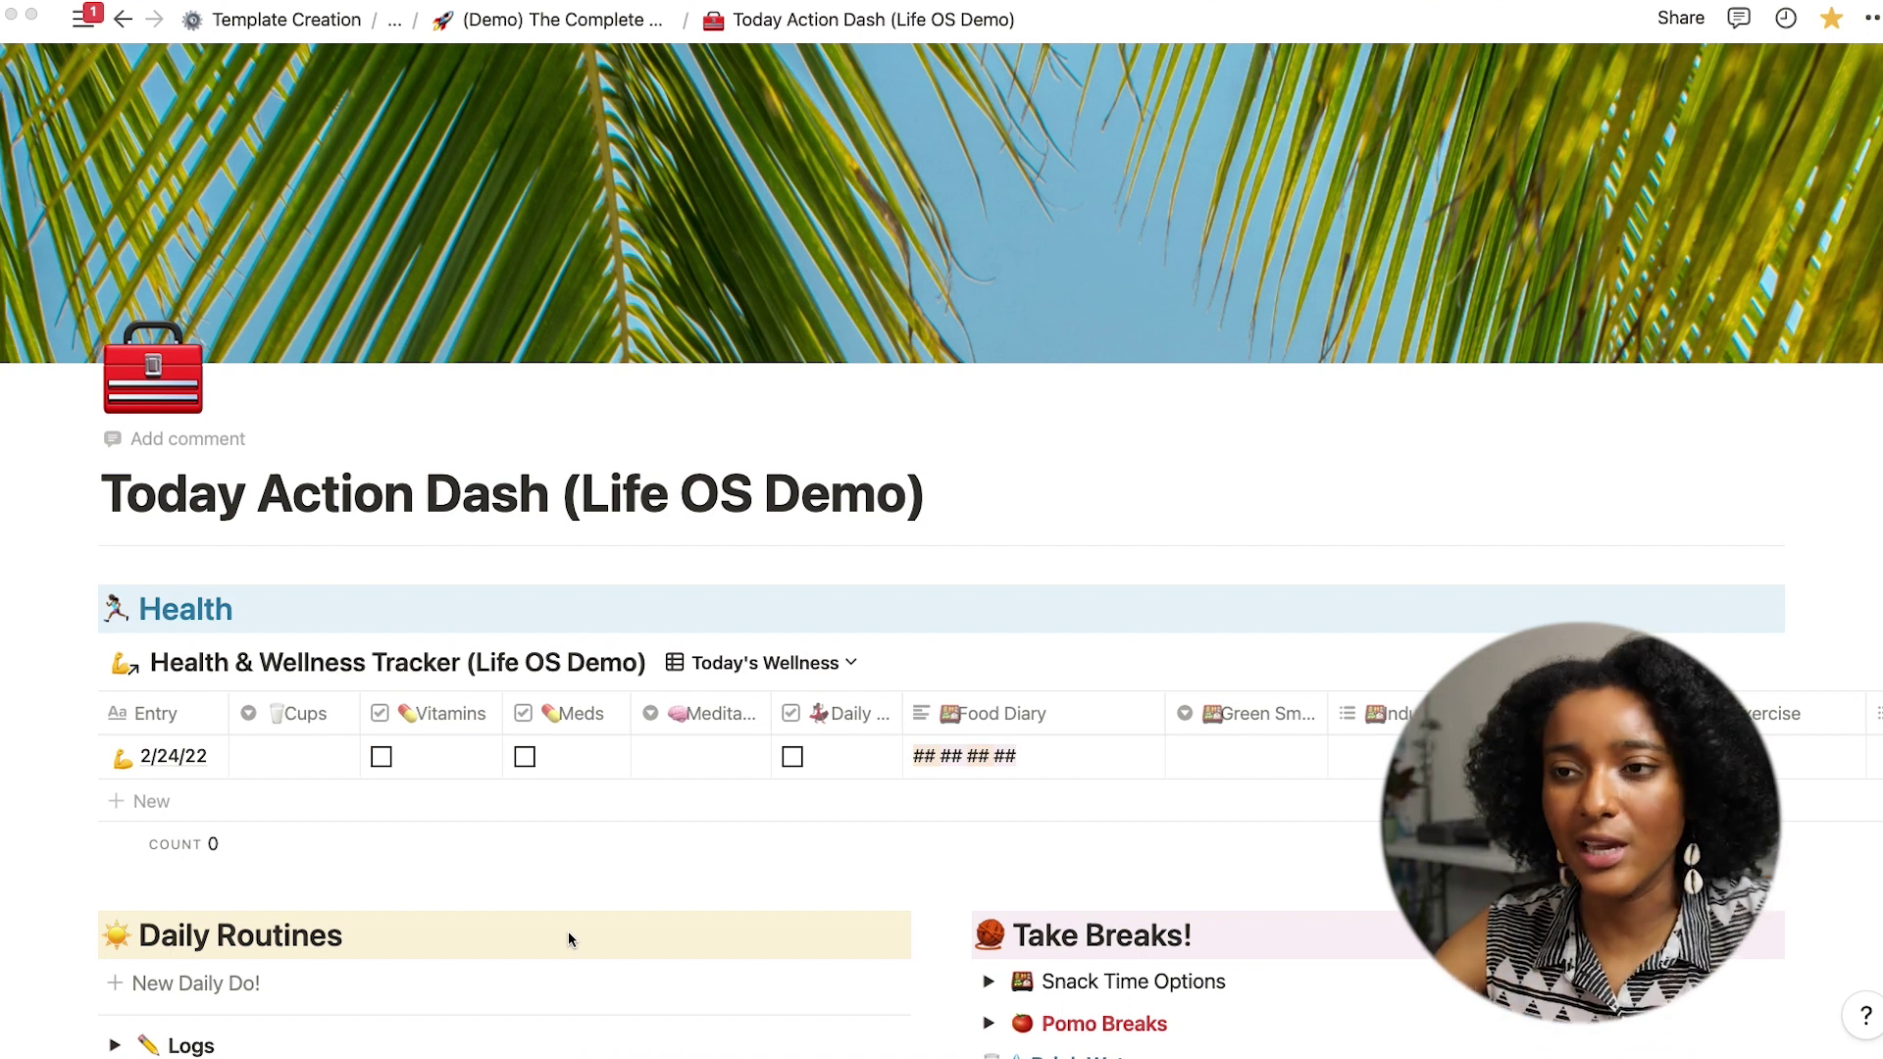
Scroll to the Top of Mind section and expand Reach Outs to show the This Week board
scroll(569, 939, "down", 10)
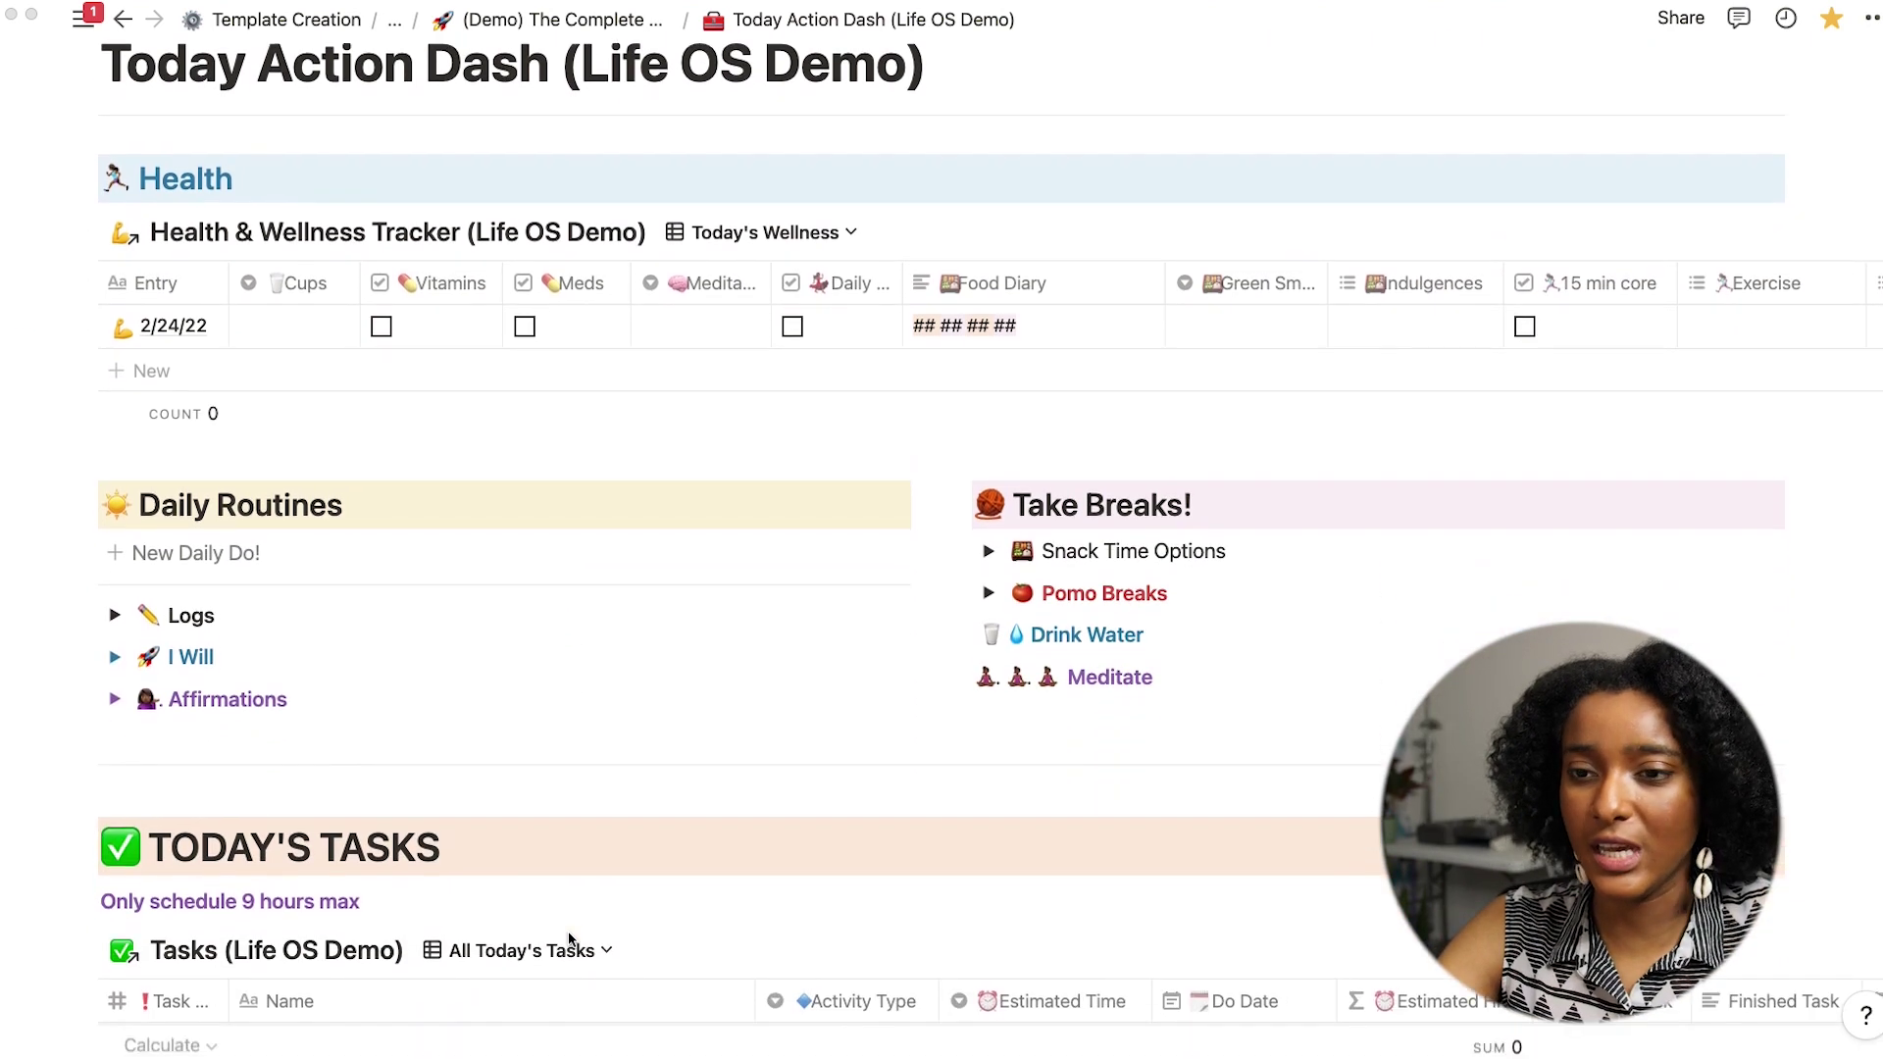
scroll(569, 939, "down", 14)
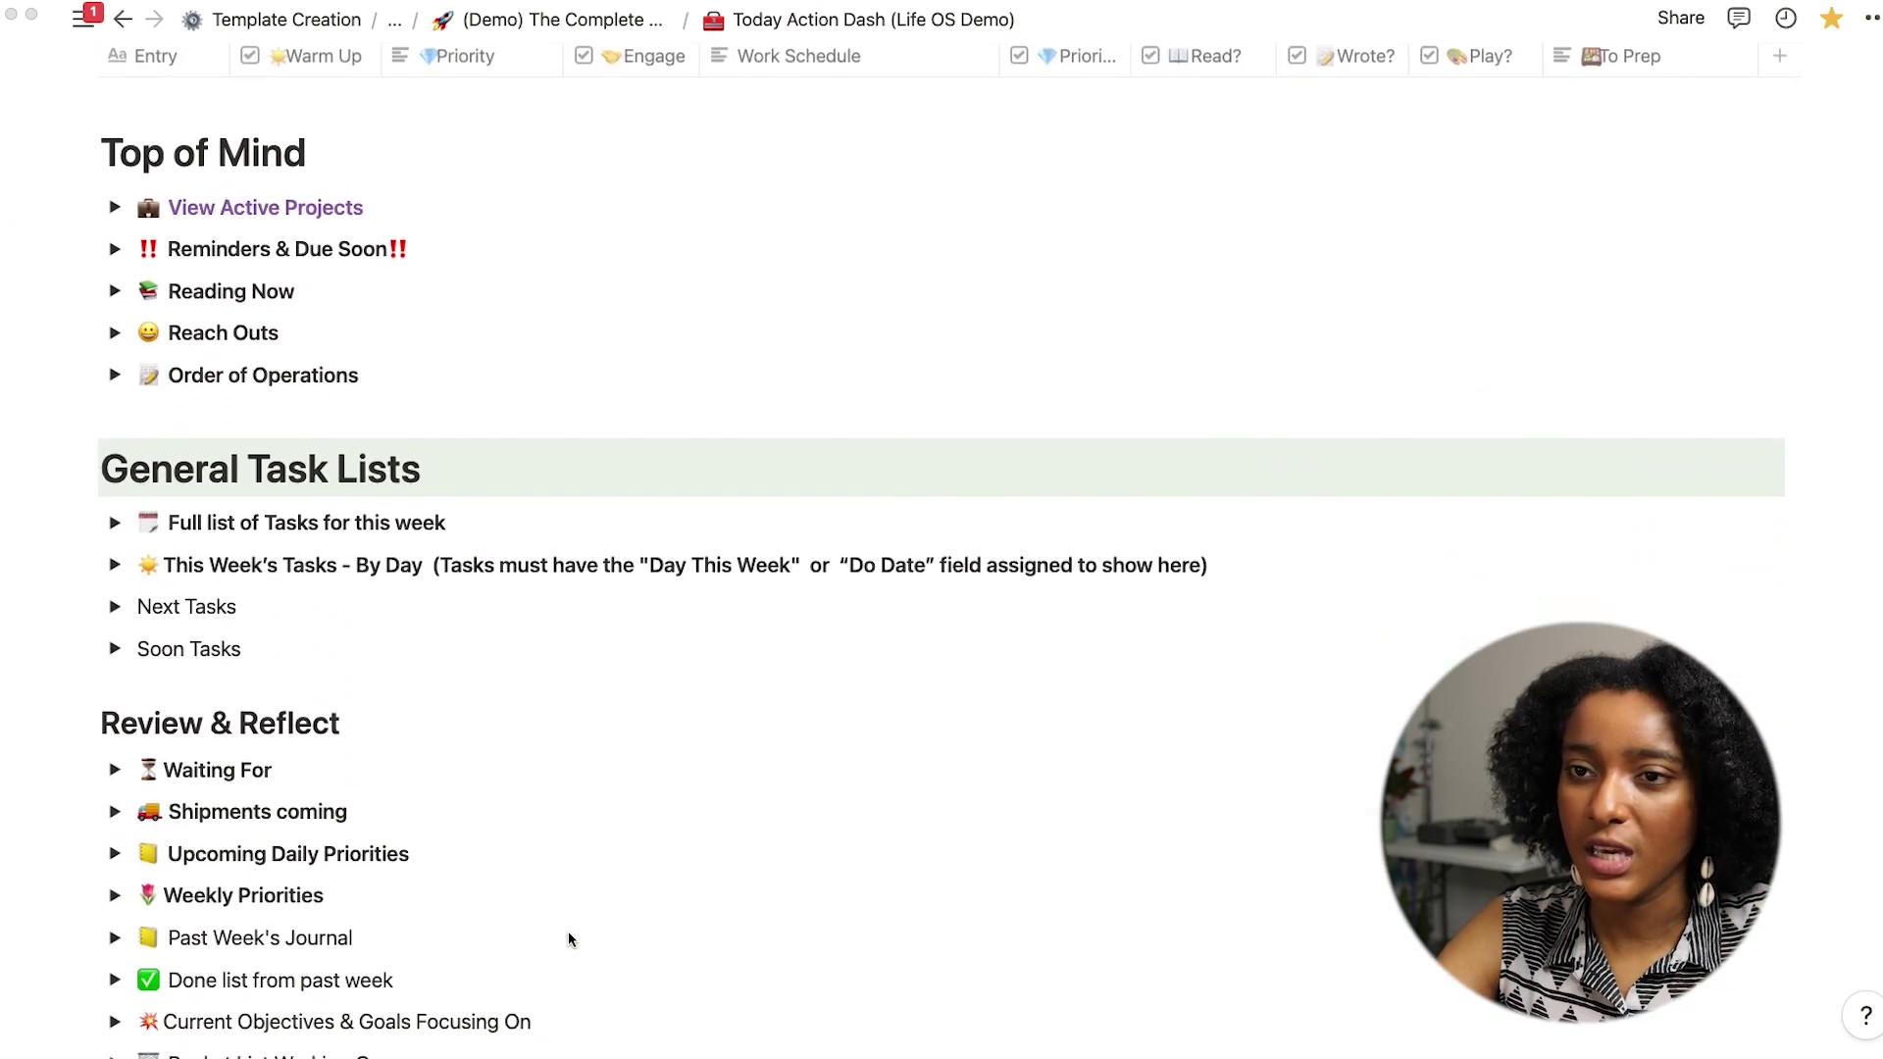
scroll(568, 939, "up", 1)
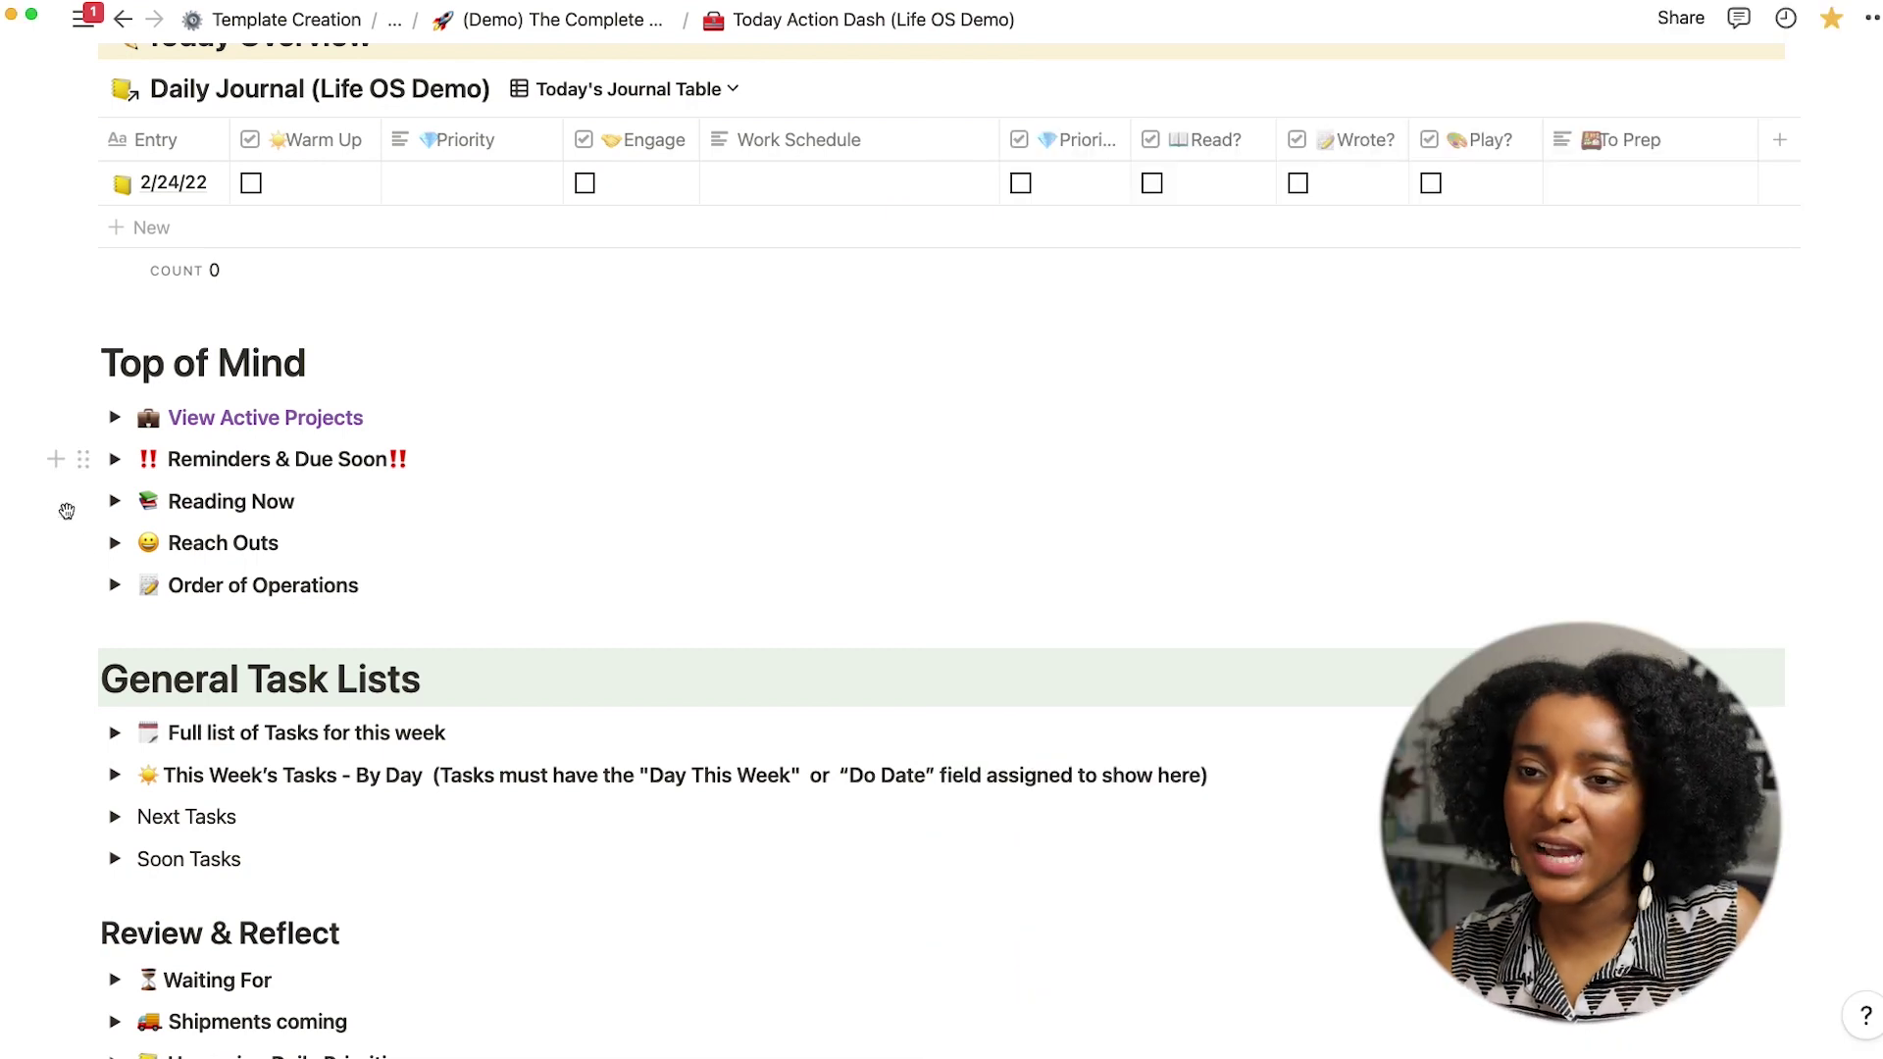
left_click(114, 544)
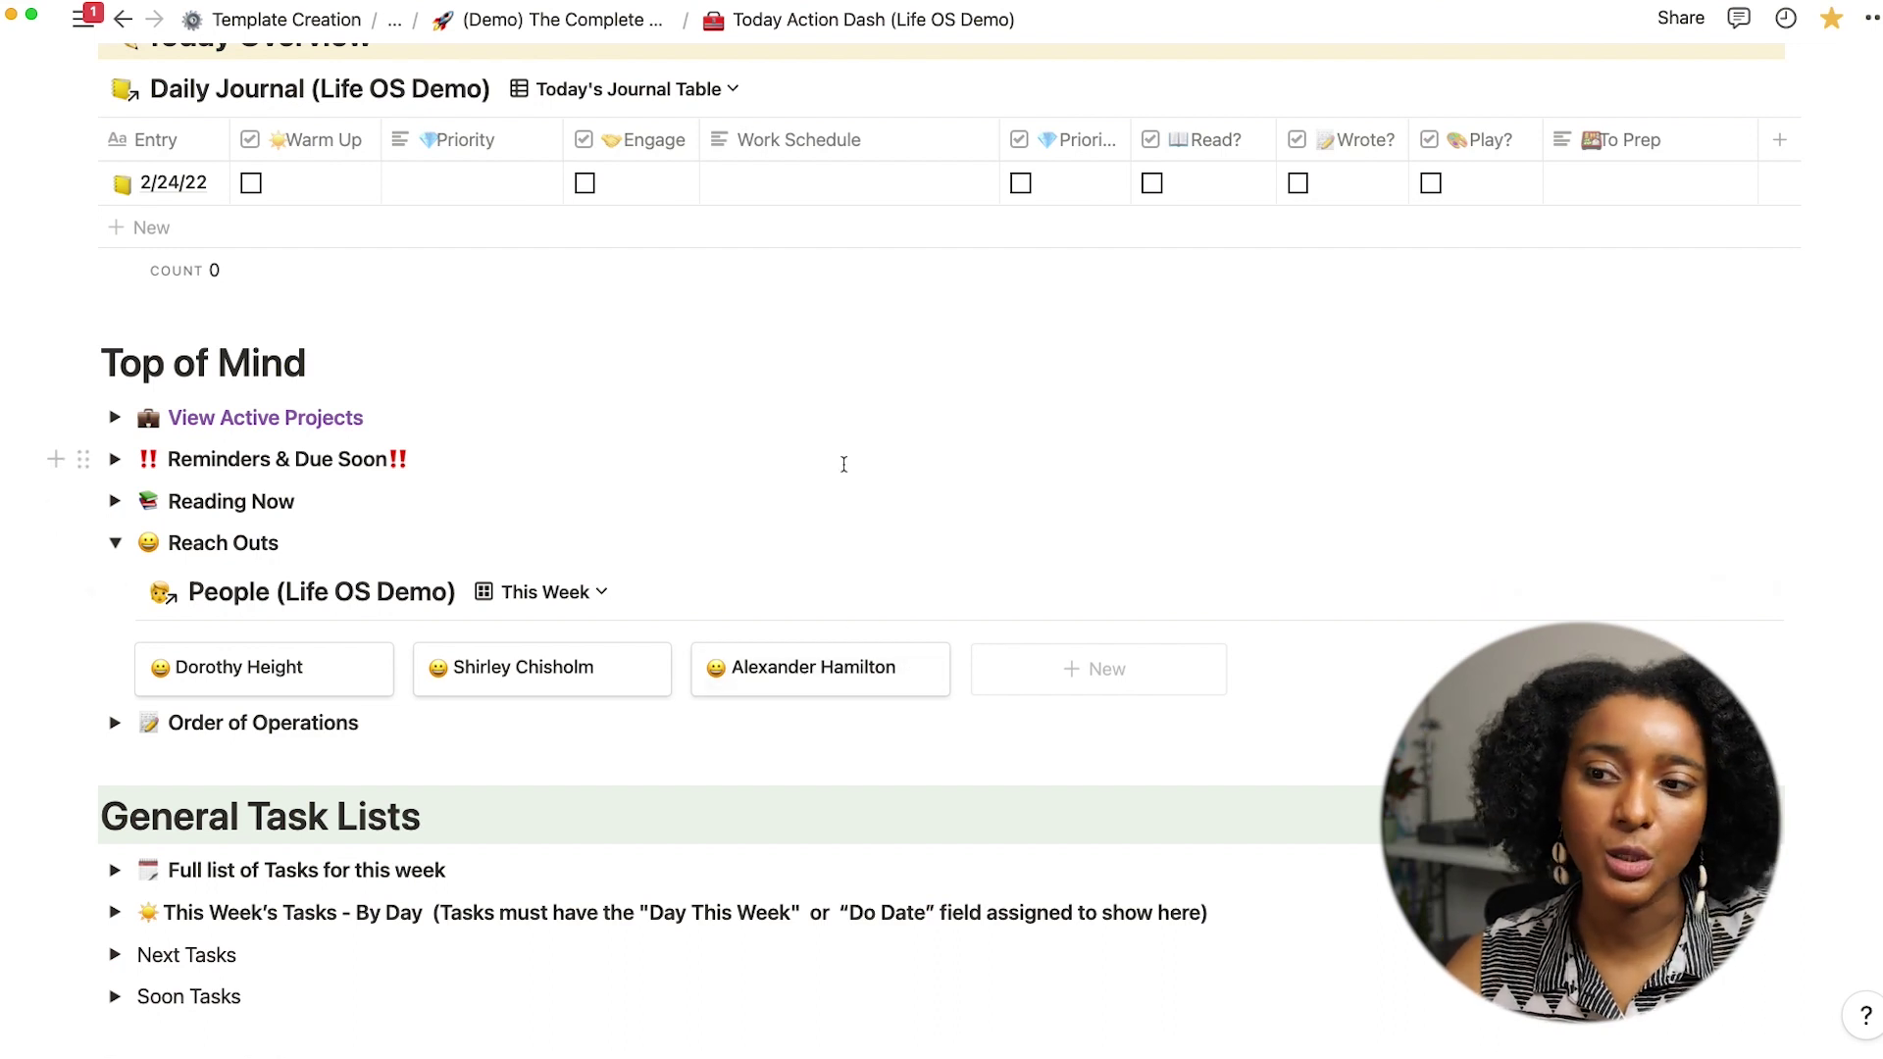
Open the contact's card preview, set Next Format Ideas to Email, and close it
scroll(1126, 476, "down", 1)
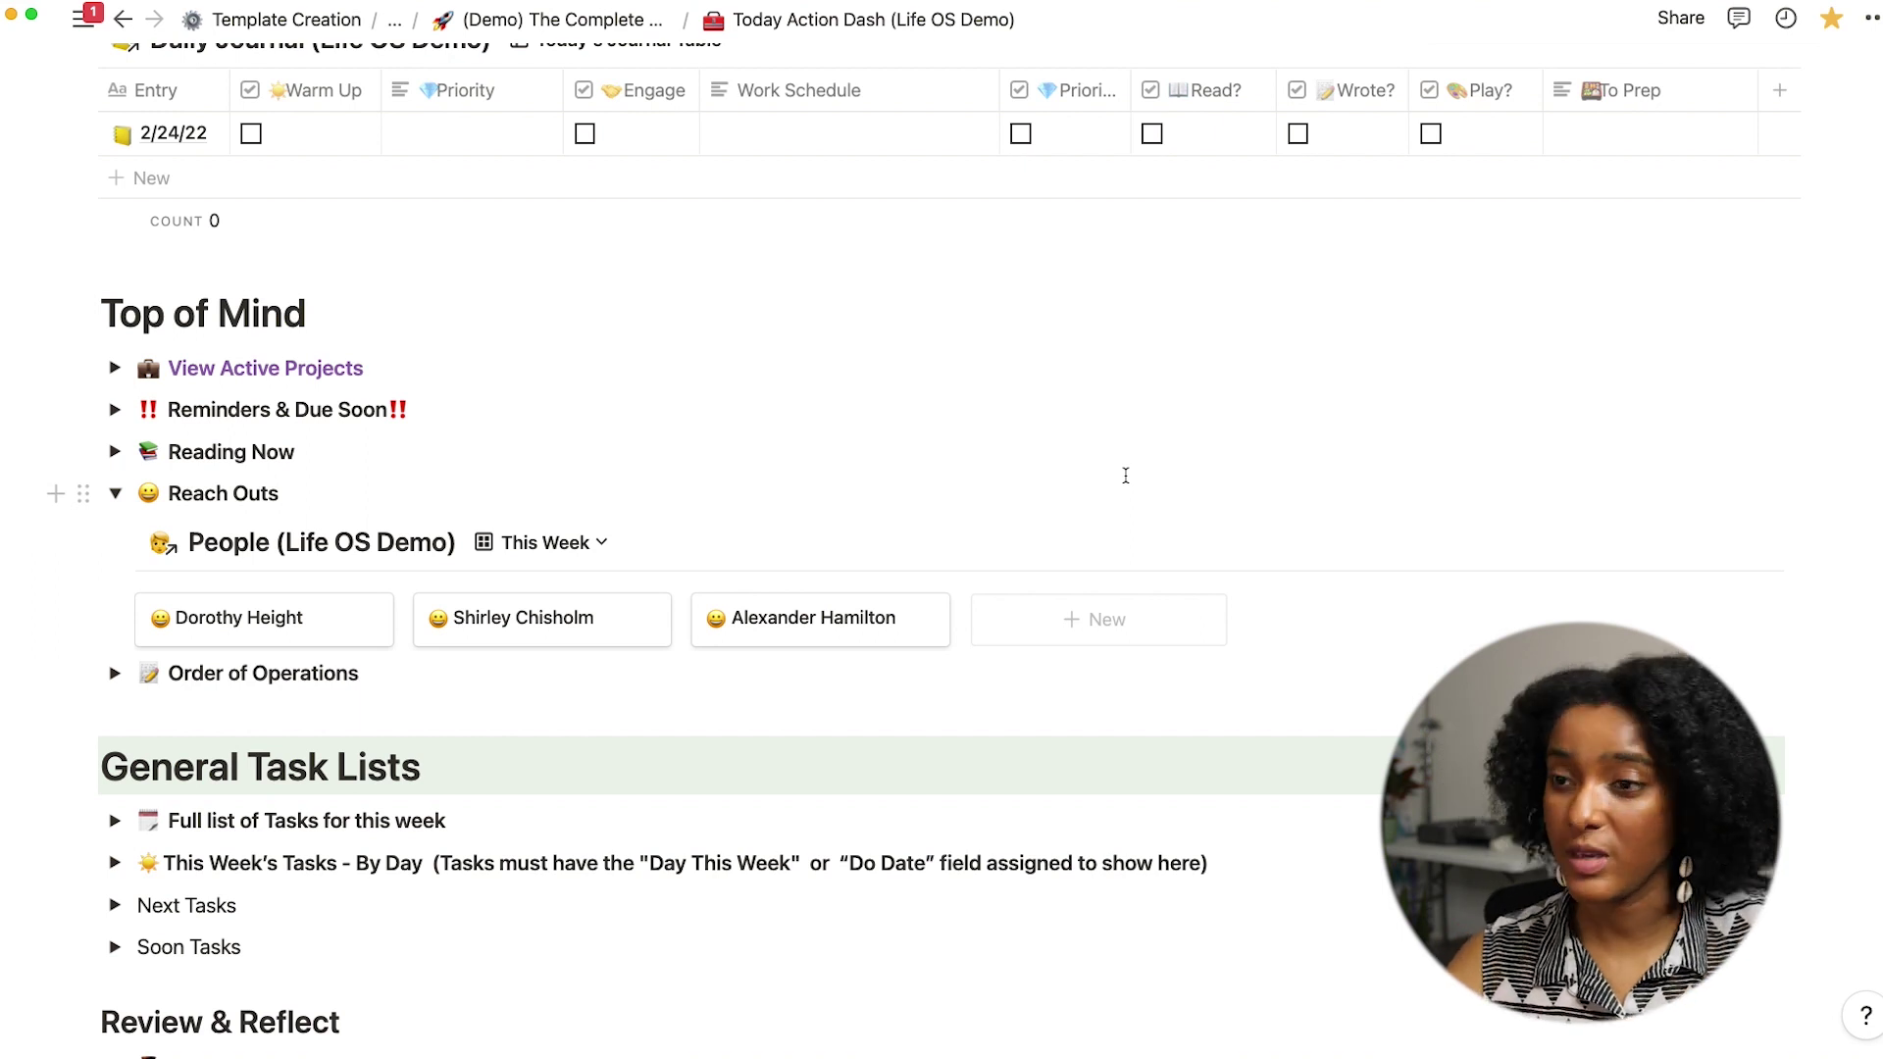
left_click(860, 620)
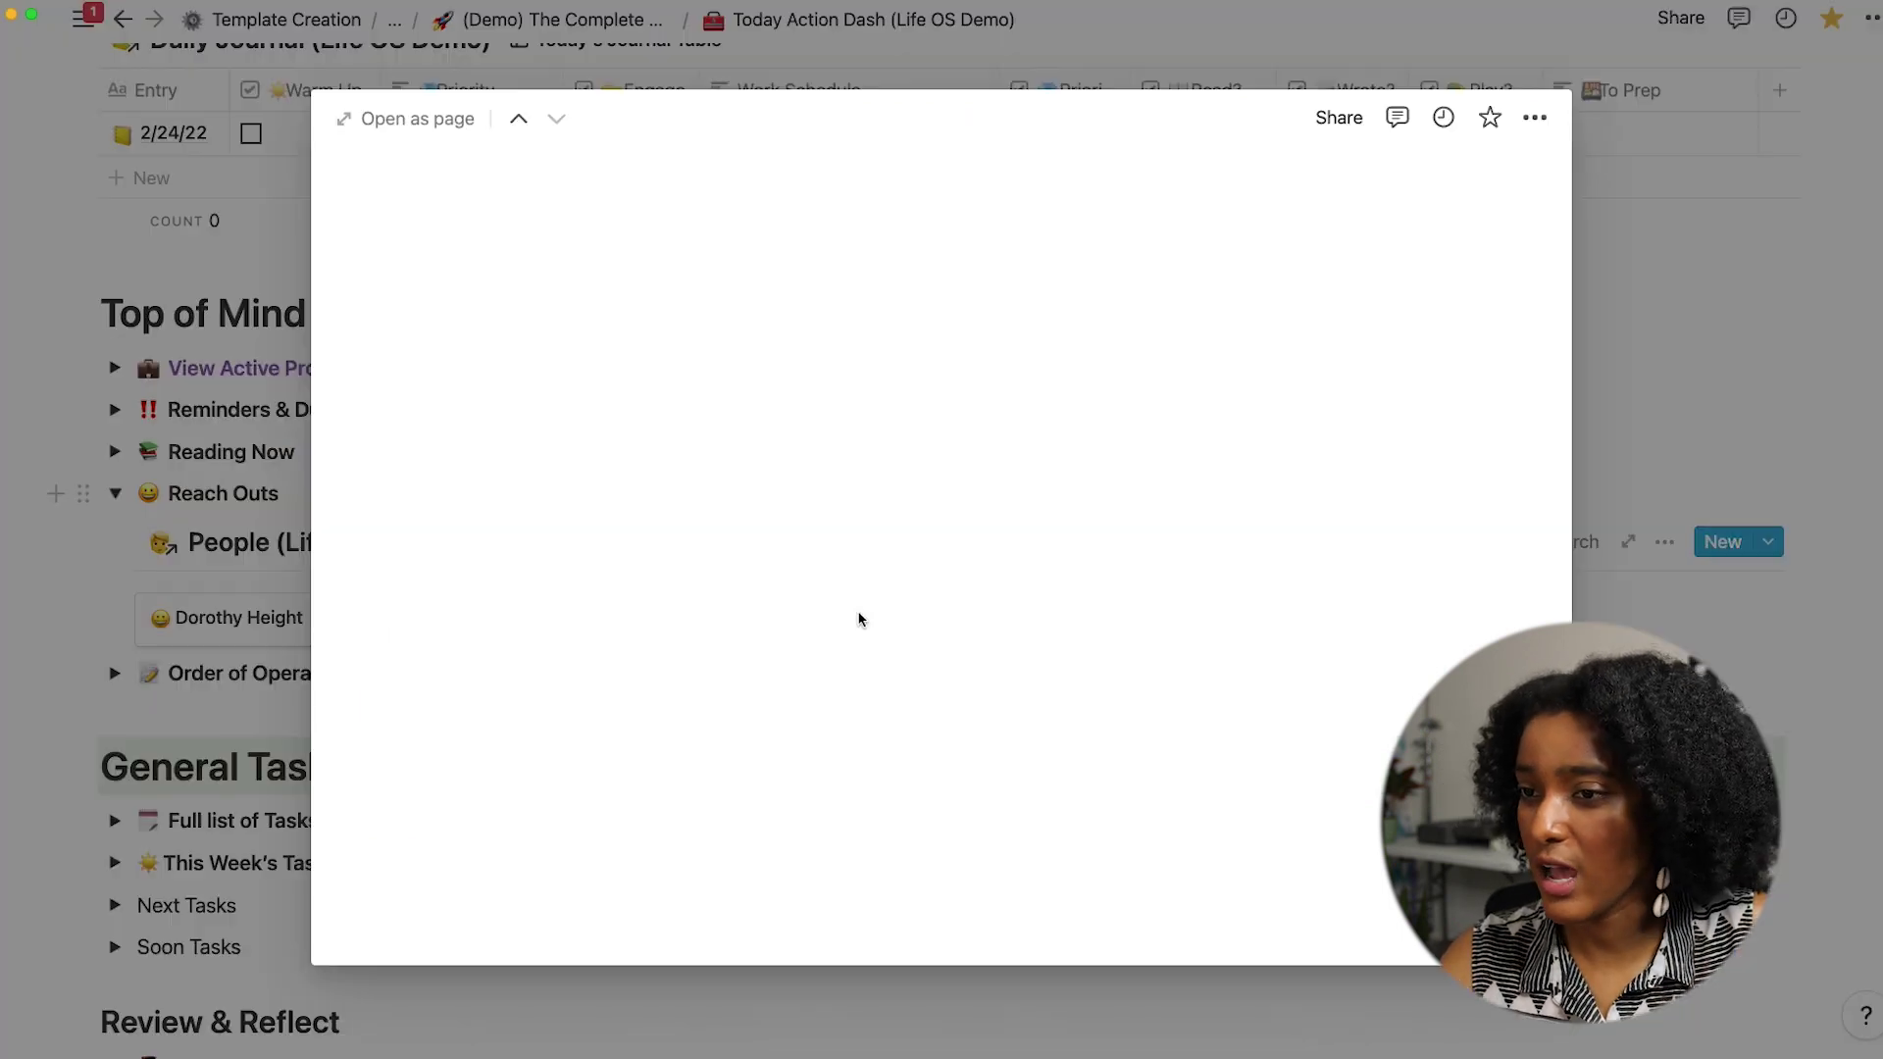
scroll(866, 652, "down", 20)
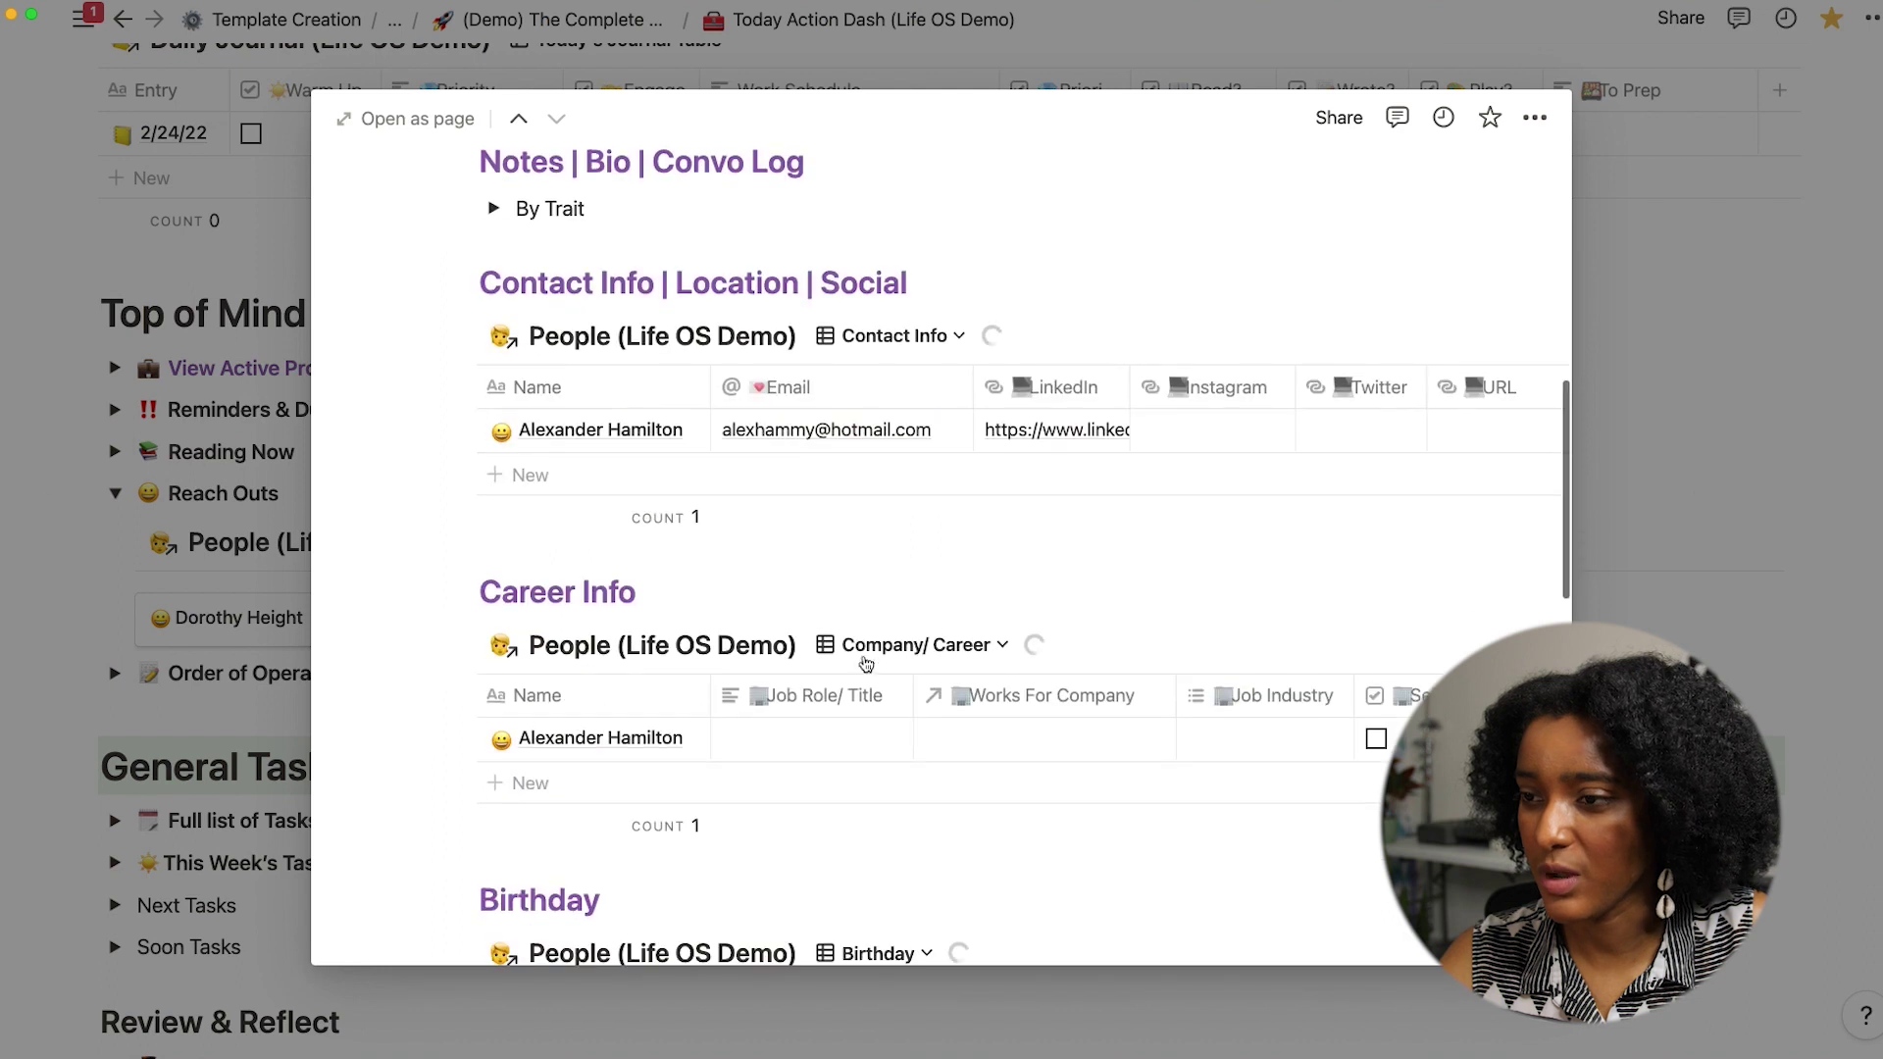
scroll(863, 686, "up", 3)
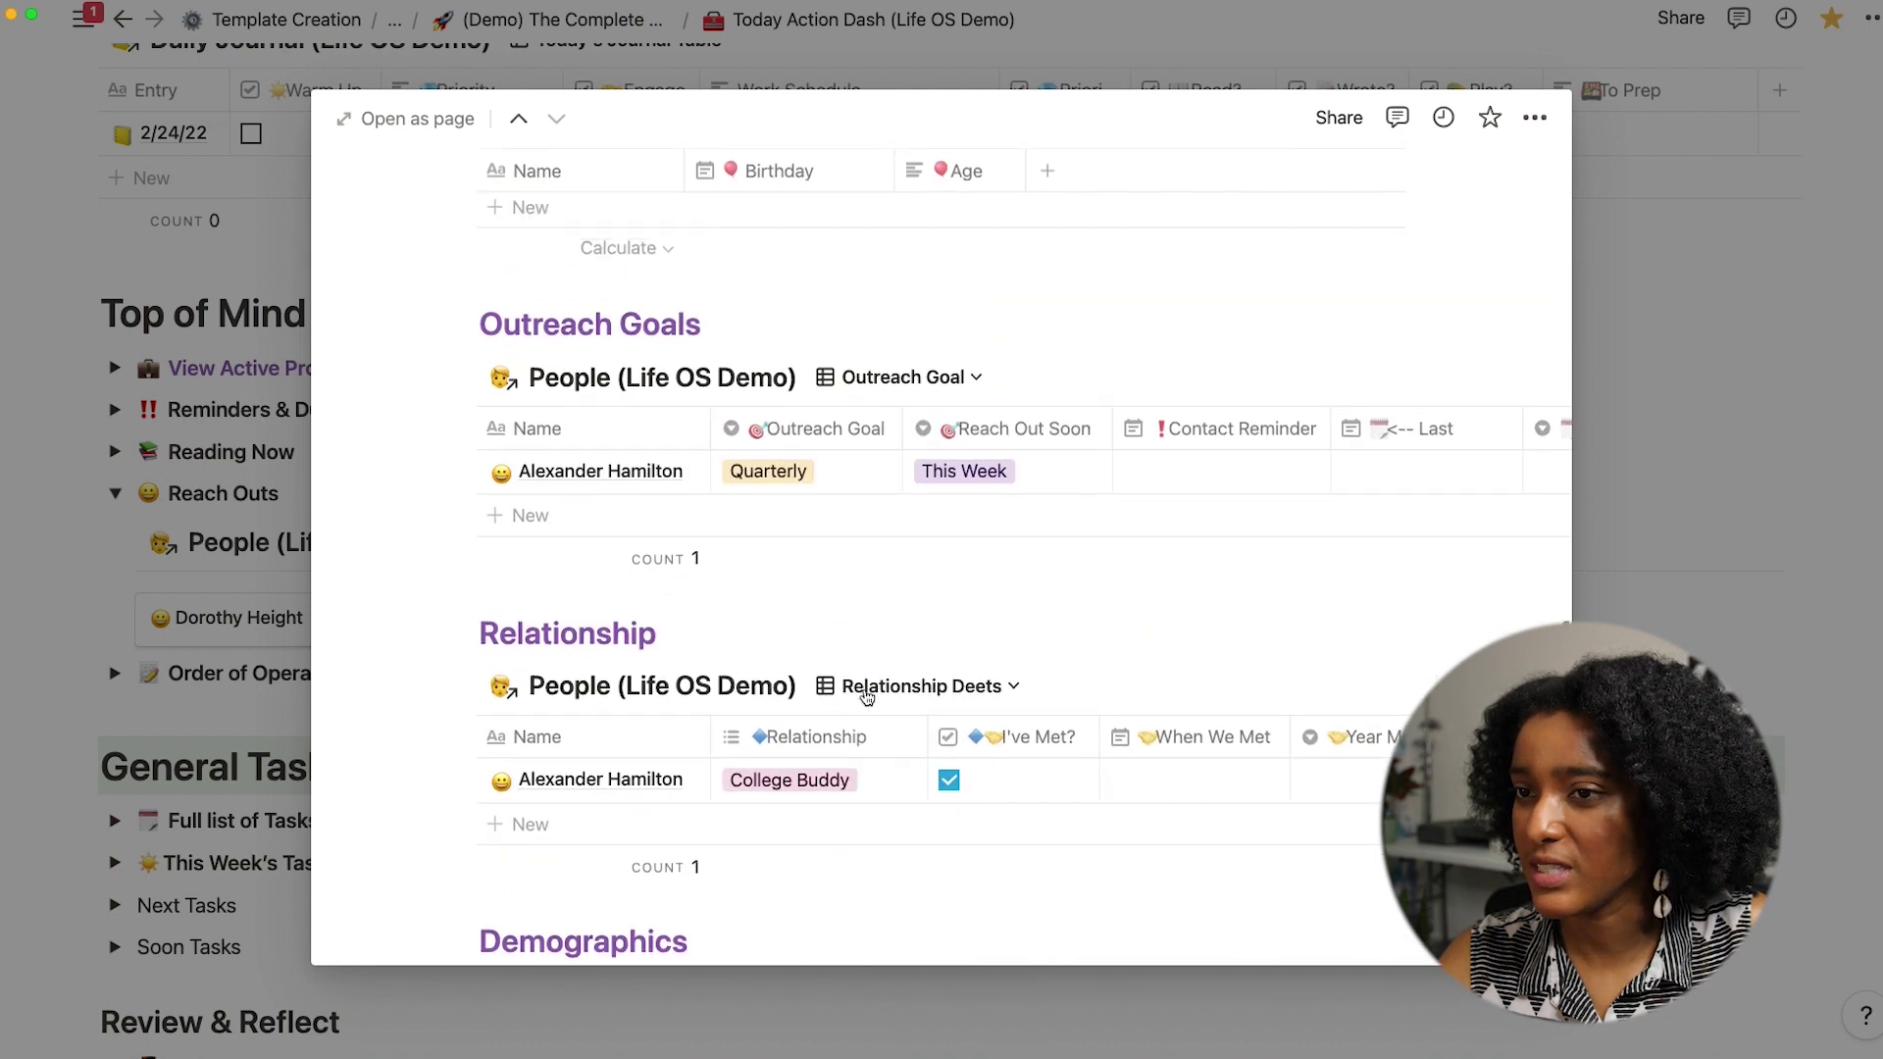
scroll(1119, 462, "right", 5)
scroll(1119, 463, "left", 3)
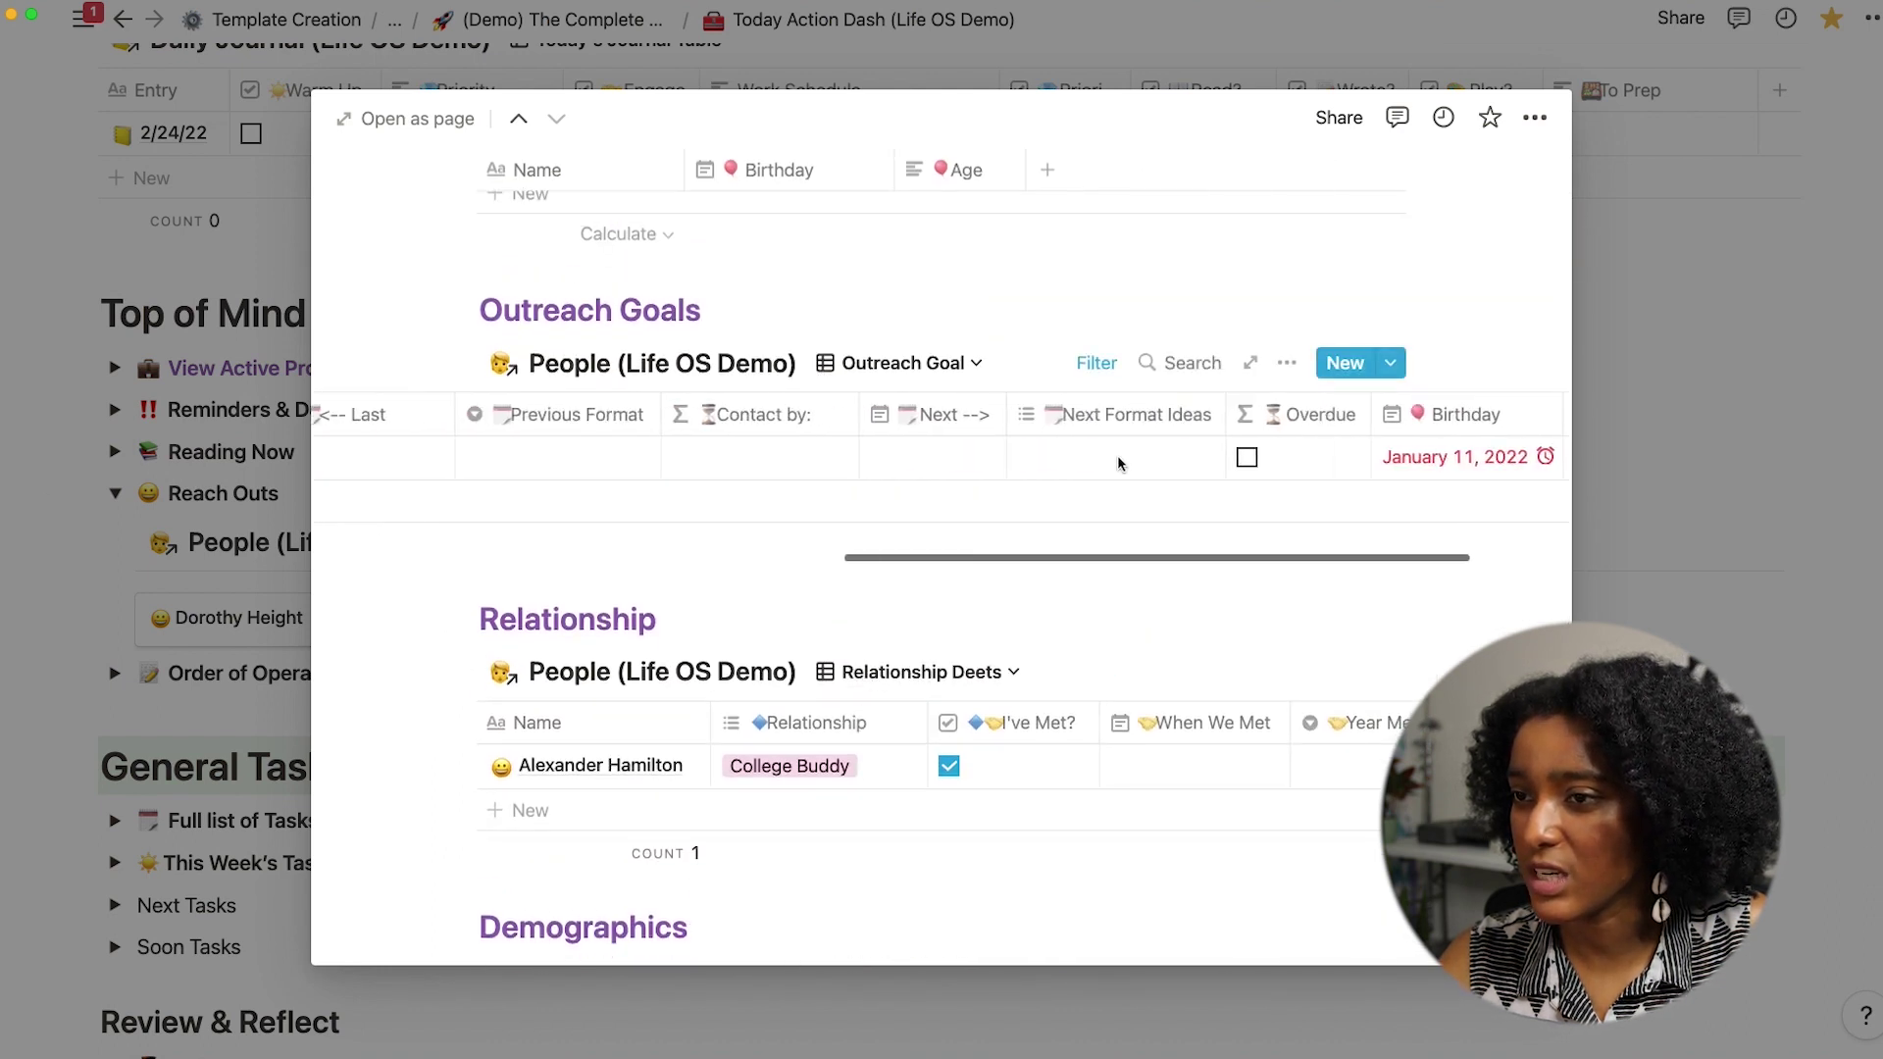
left_click(1109, 462)
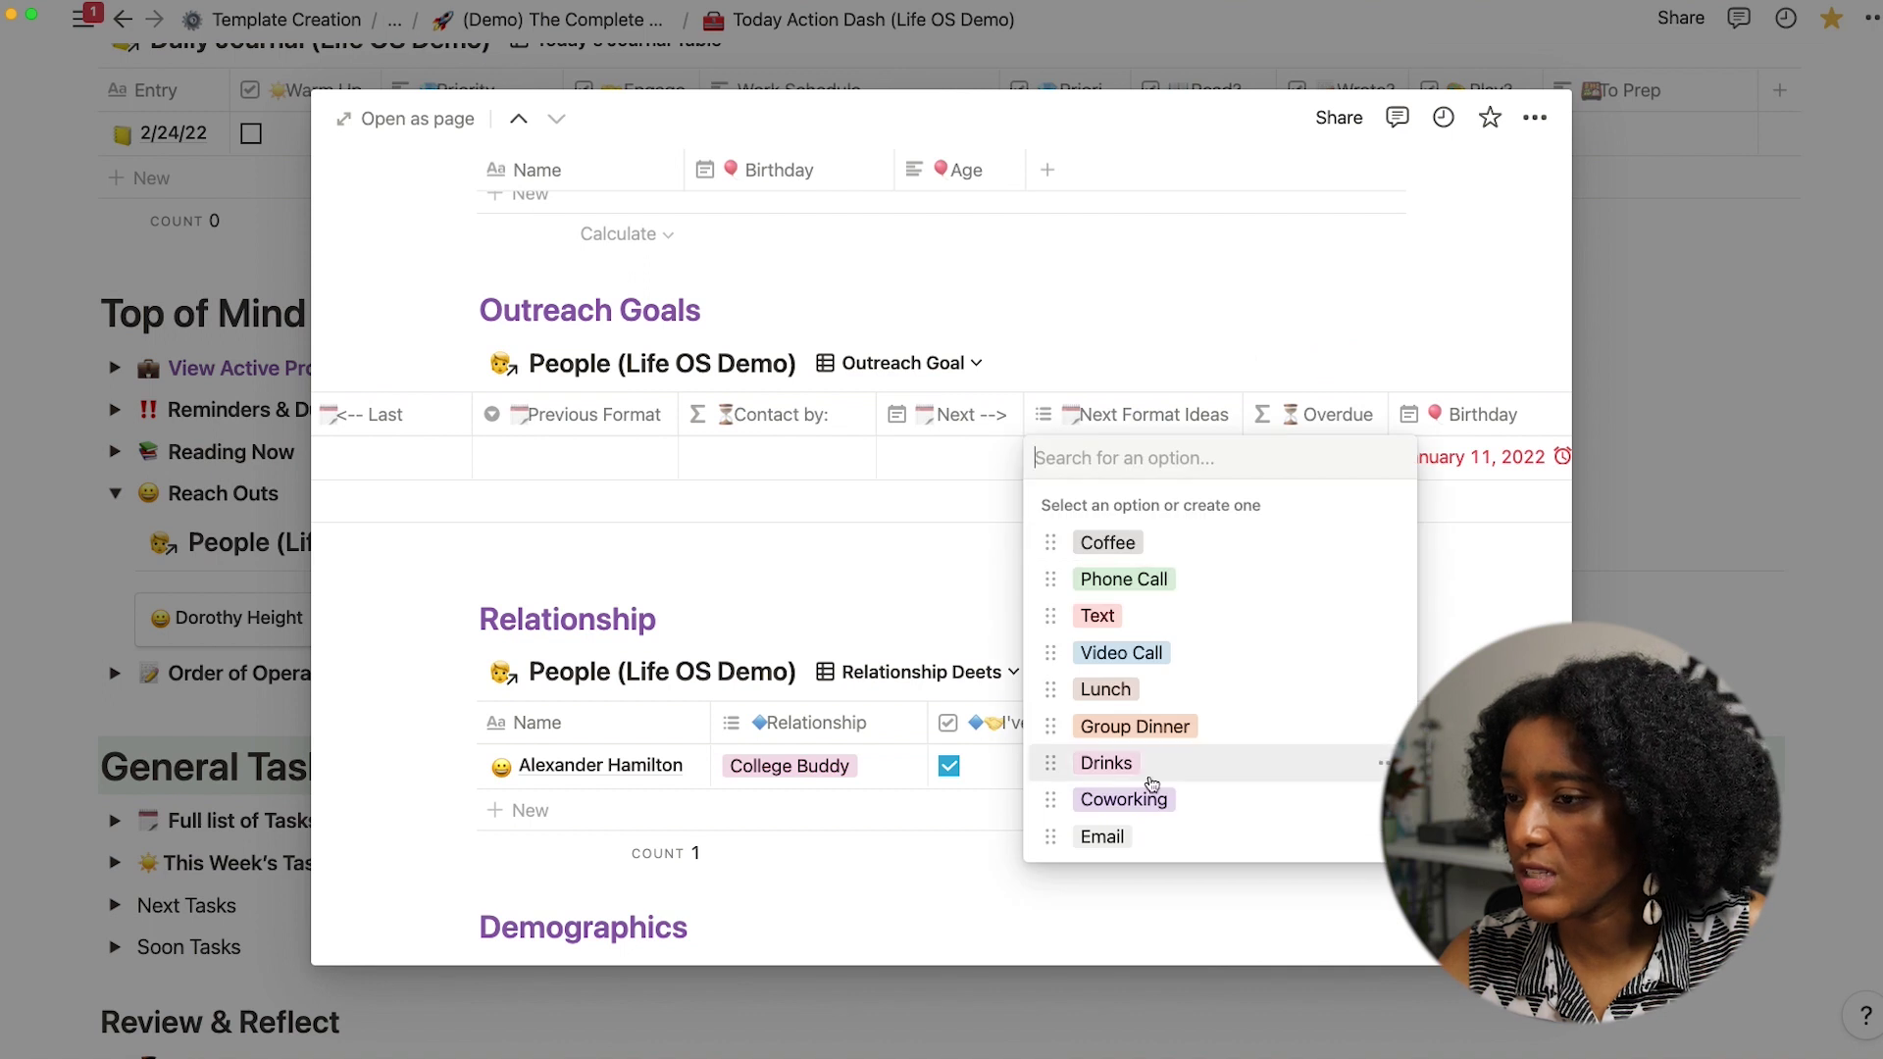
left_click(1144, 836)
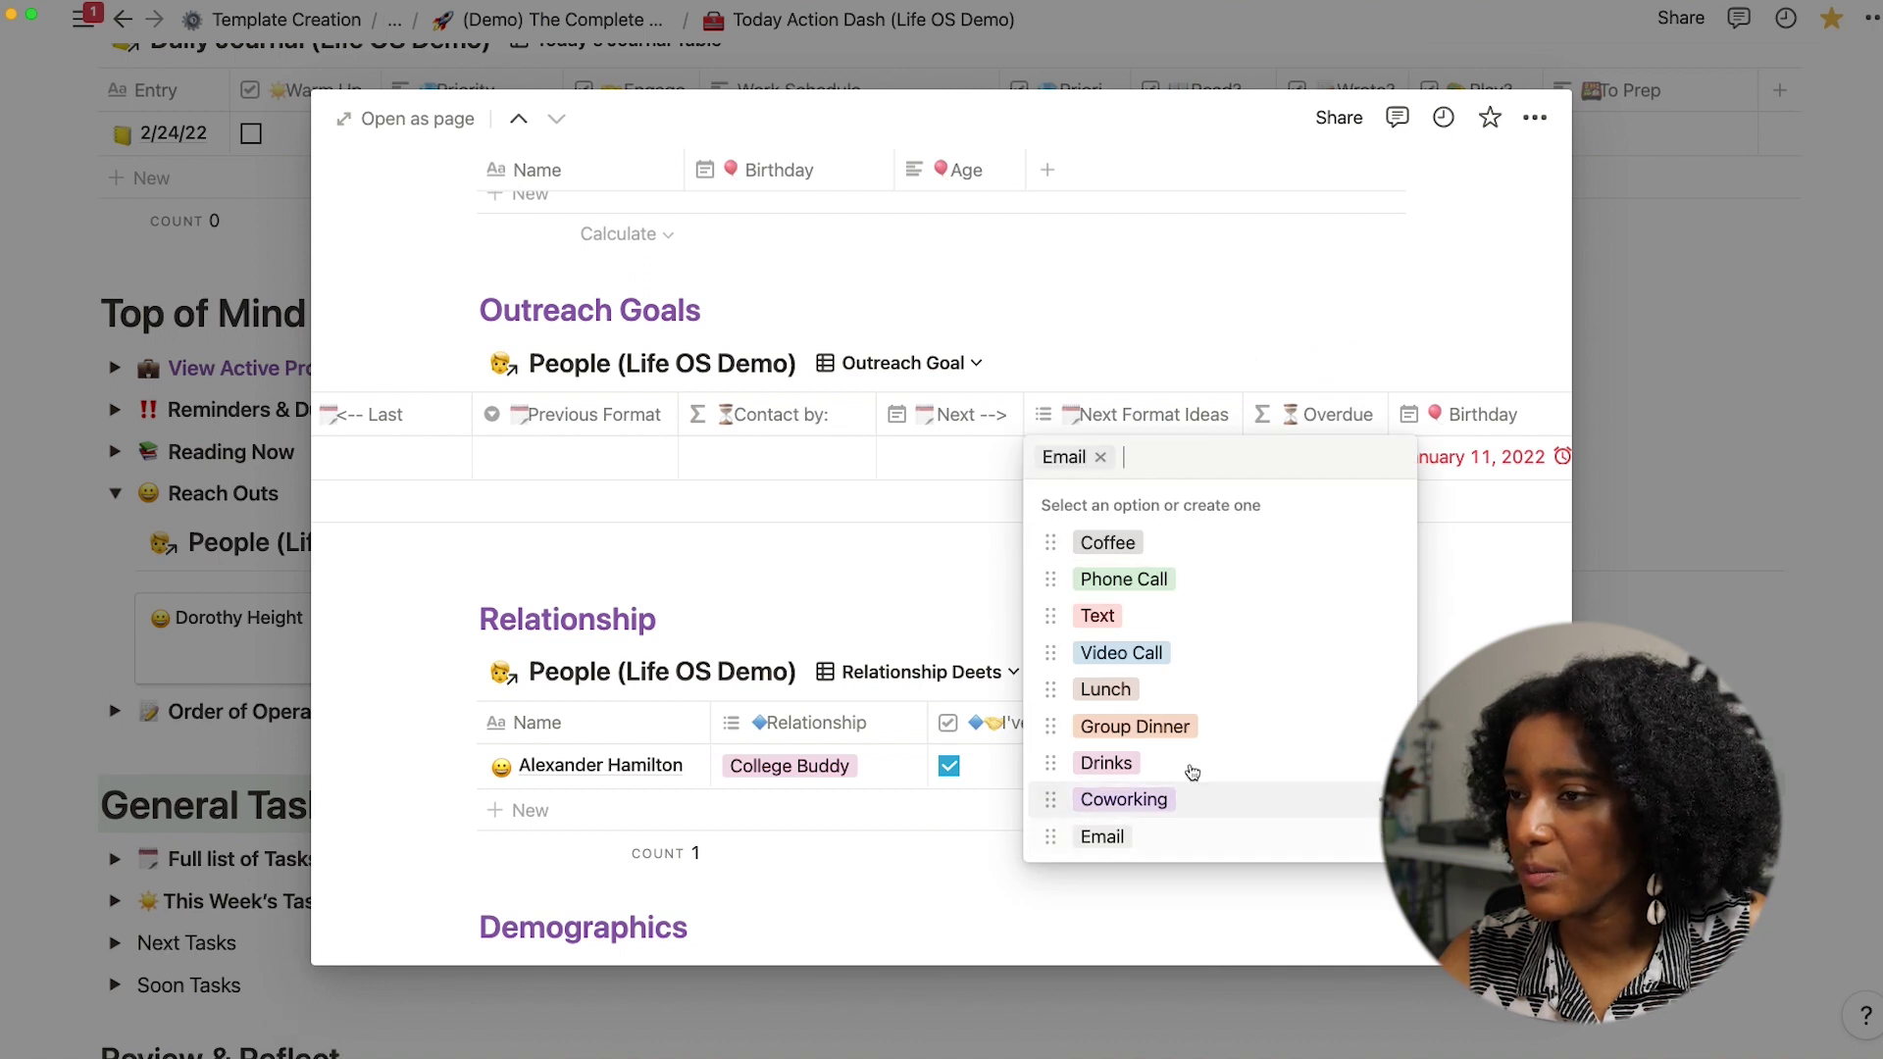
left_click(1294, 373)
left_click(1611, 359)
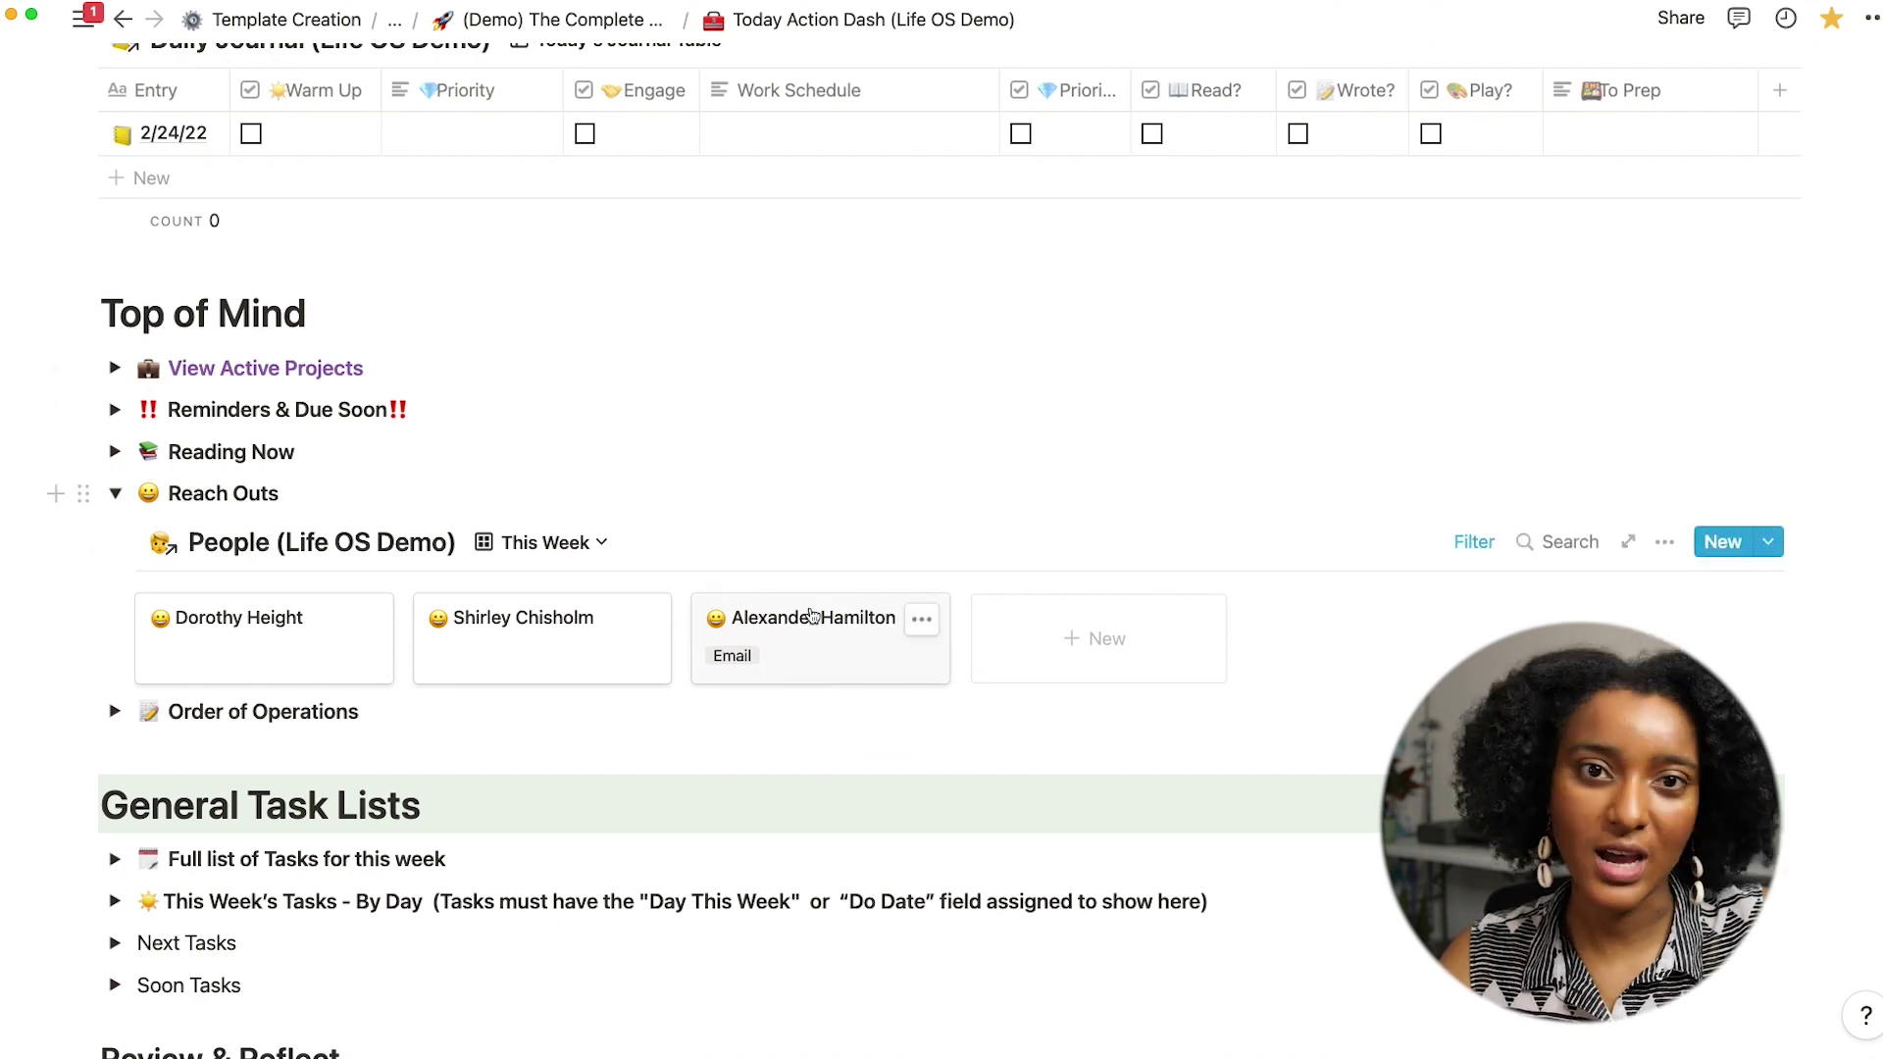
Switch the people view to the Reach Out Soon table and widen its Reach Out Soon column
left_click(544, 542)
left_click(509, 726)
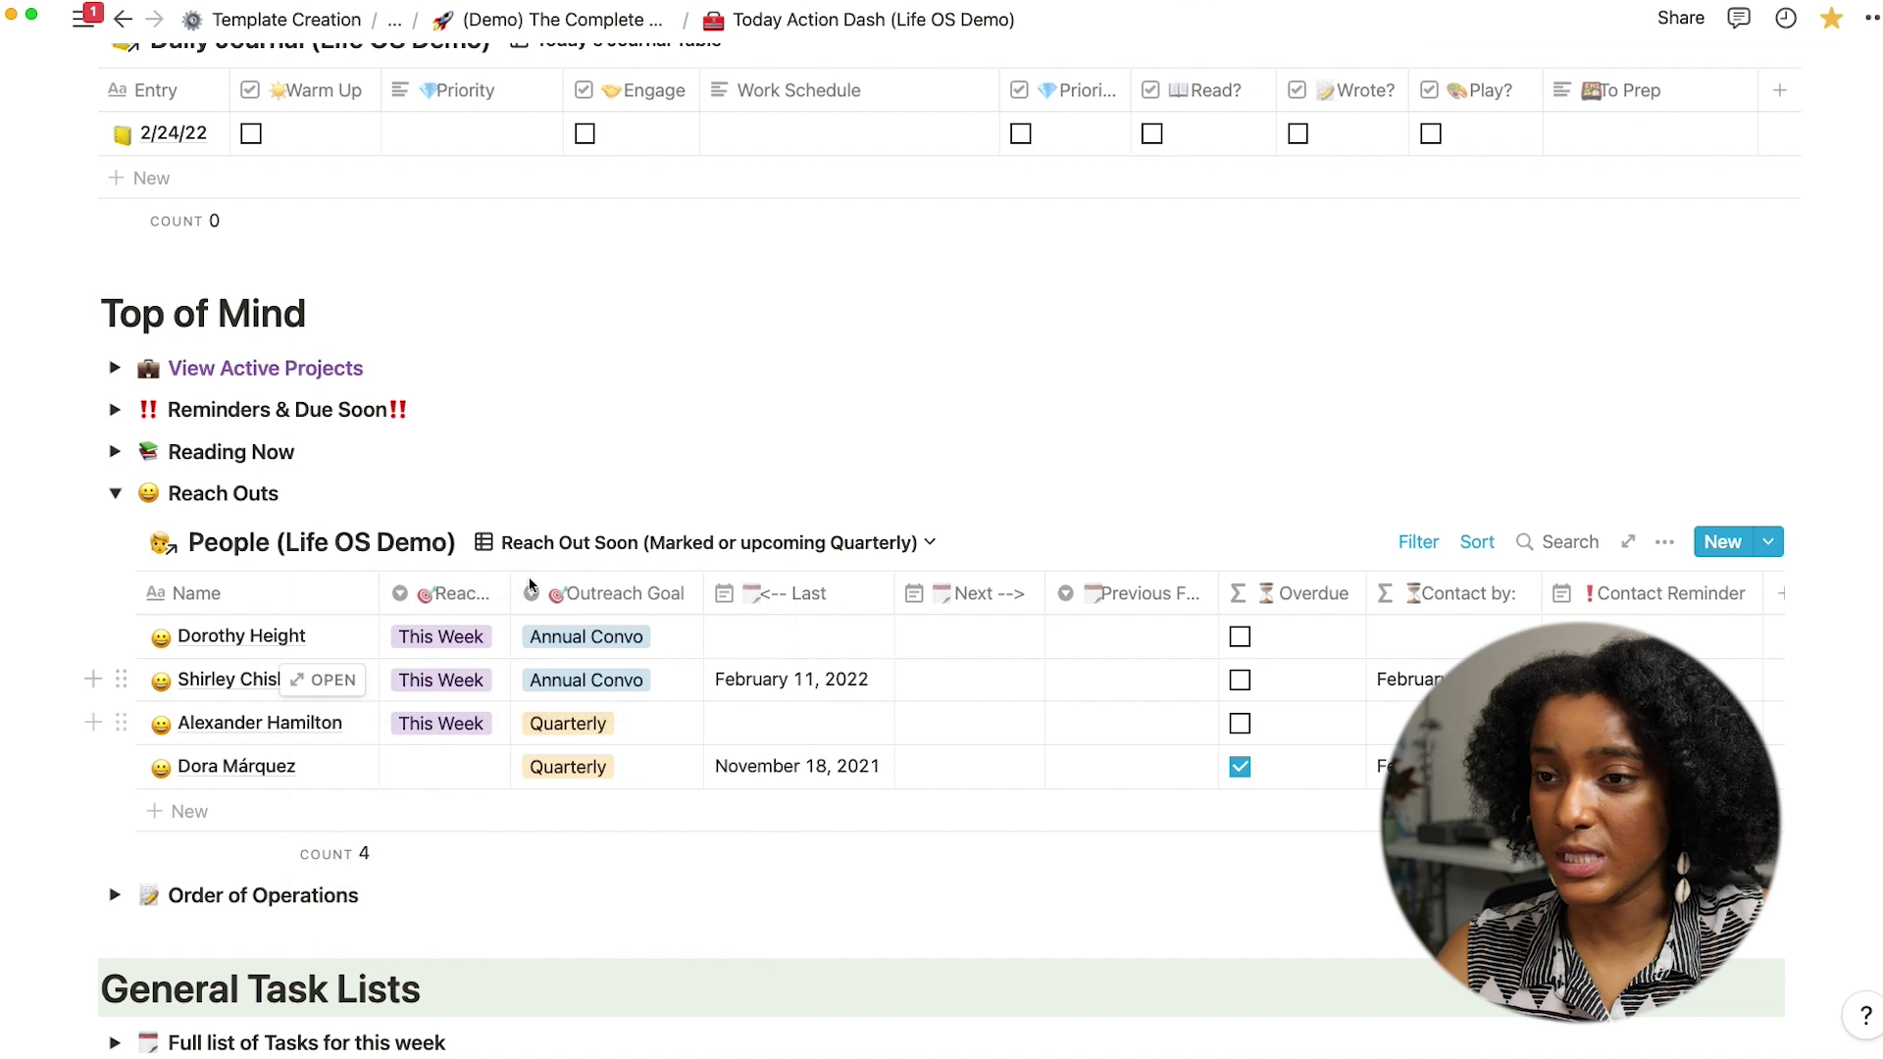
scroll(510, 550, "down", 3)
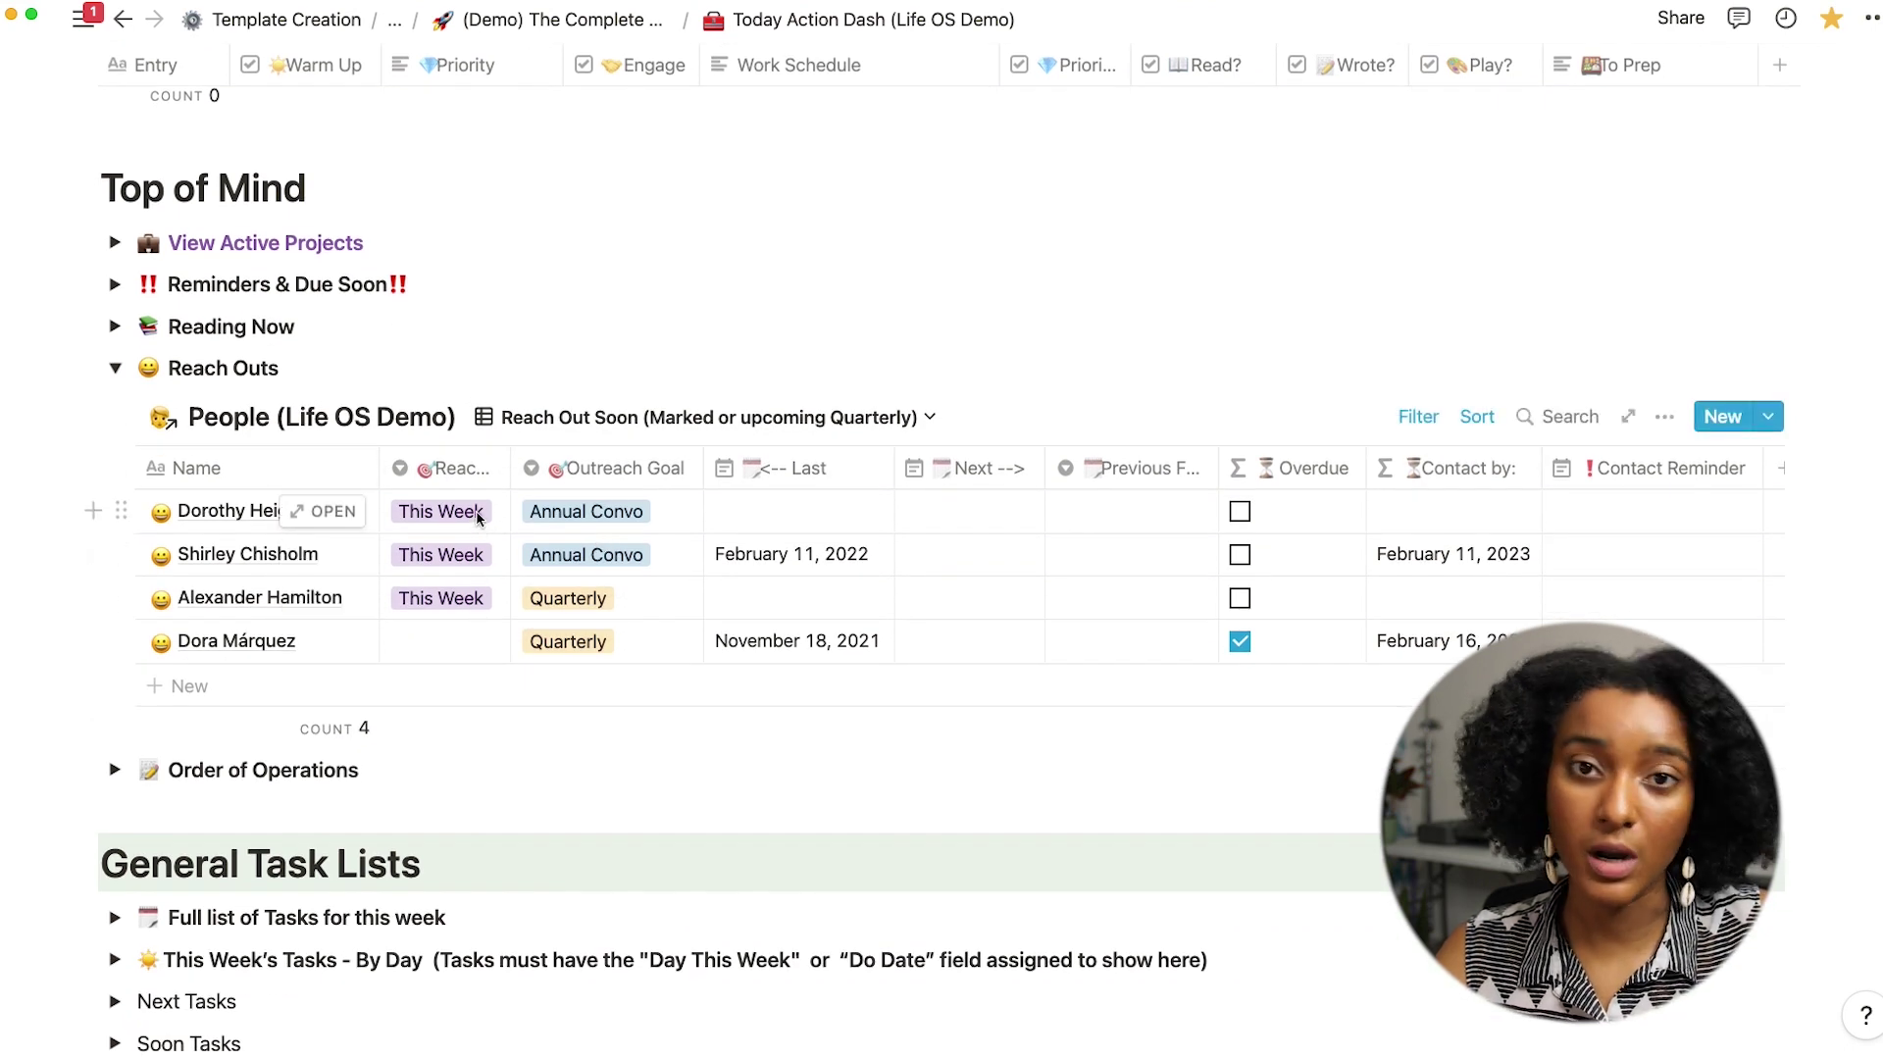
left_click_drag(507, 482, 587, 511)
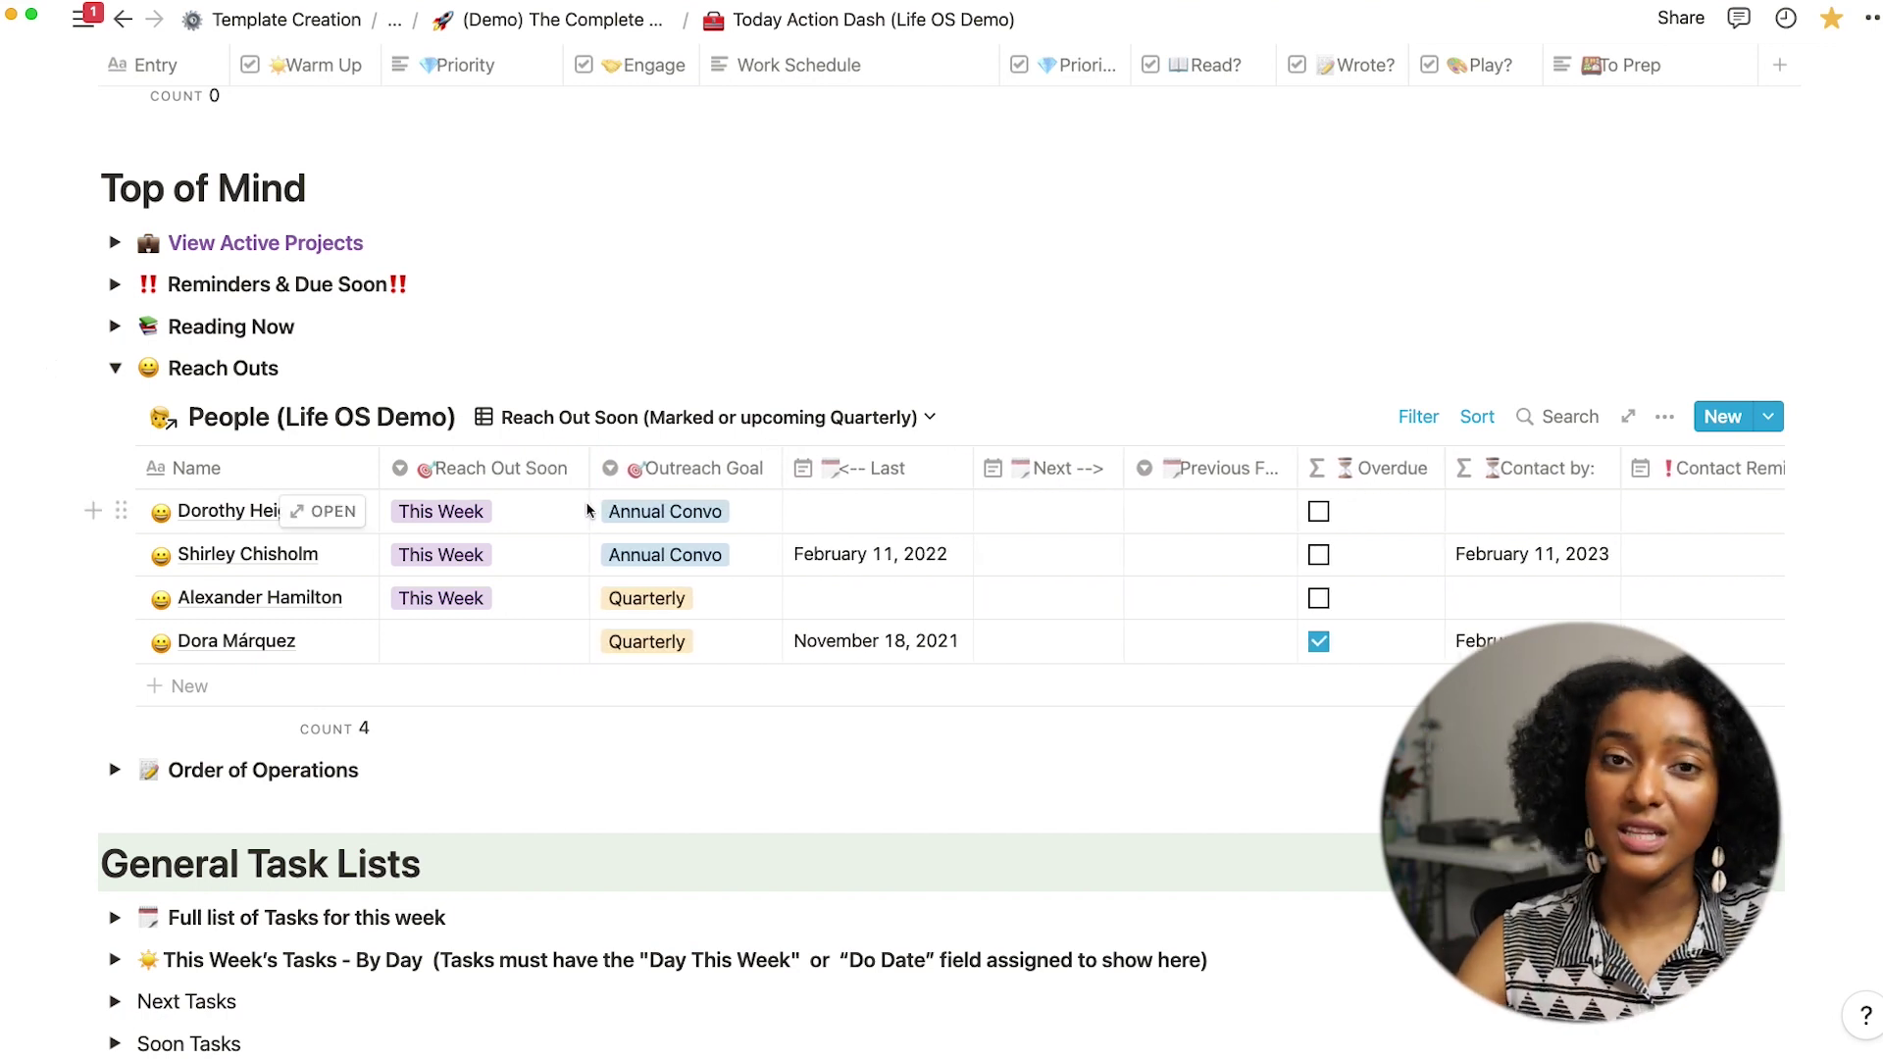
Change the first contact's Reach Out Soon value to Soon, then back to This Week
left_click(514, 598)
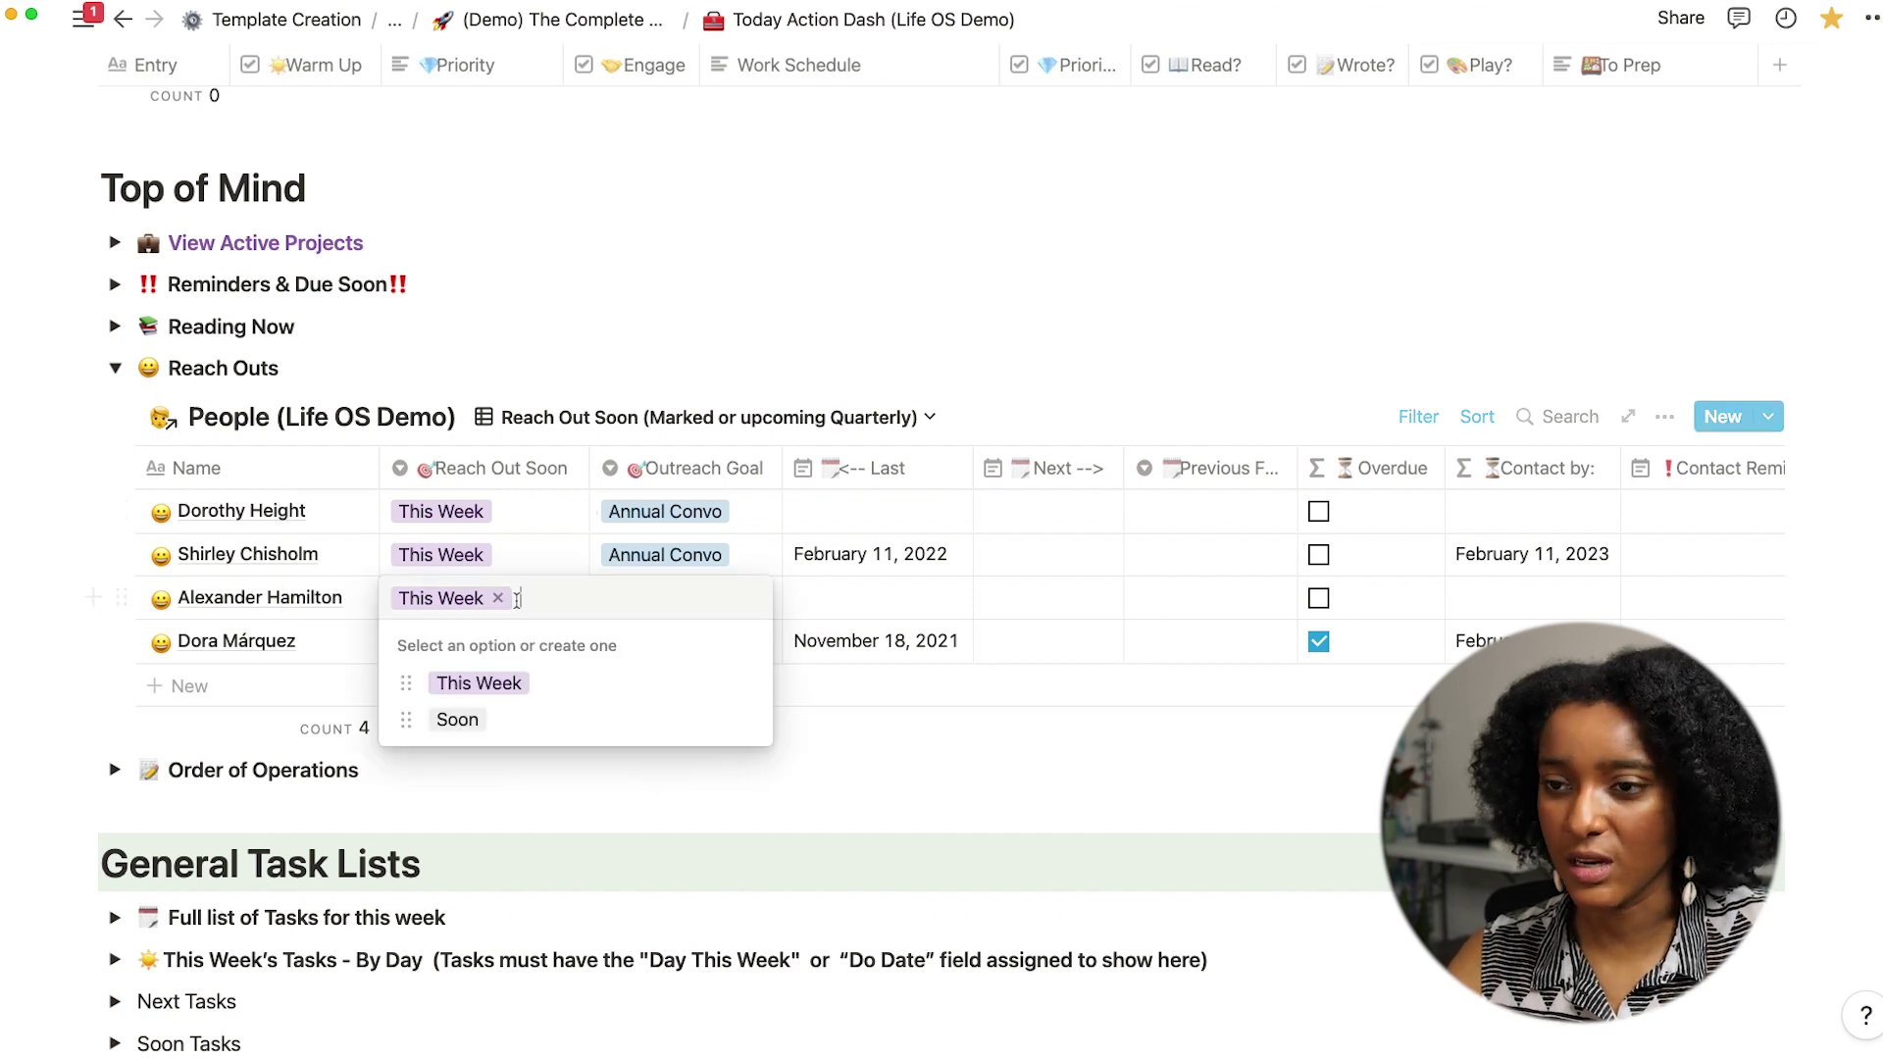
left_click(472, 716)
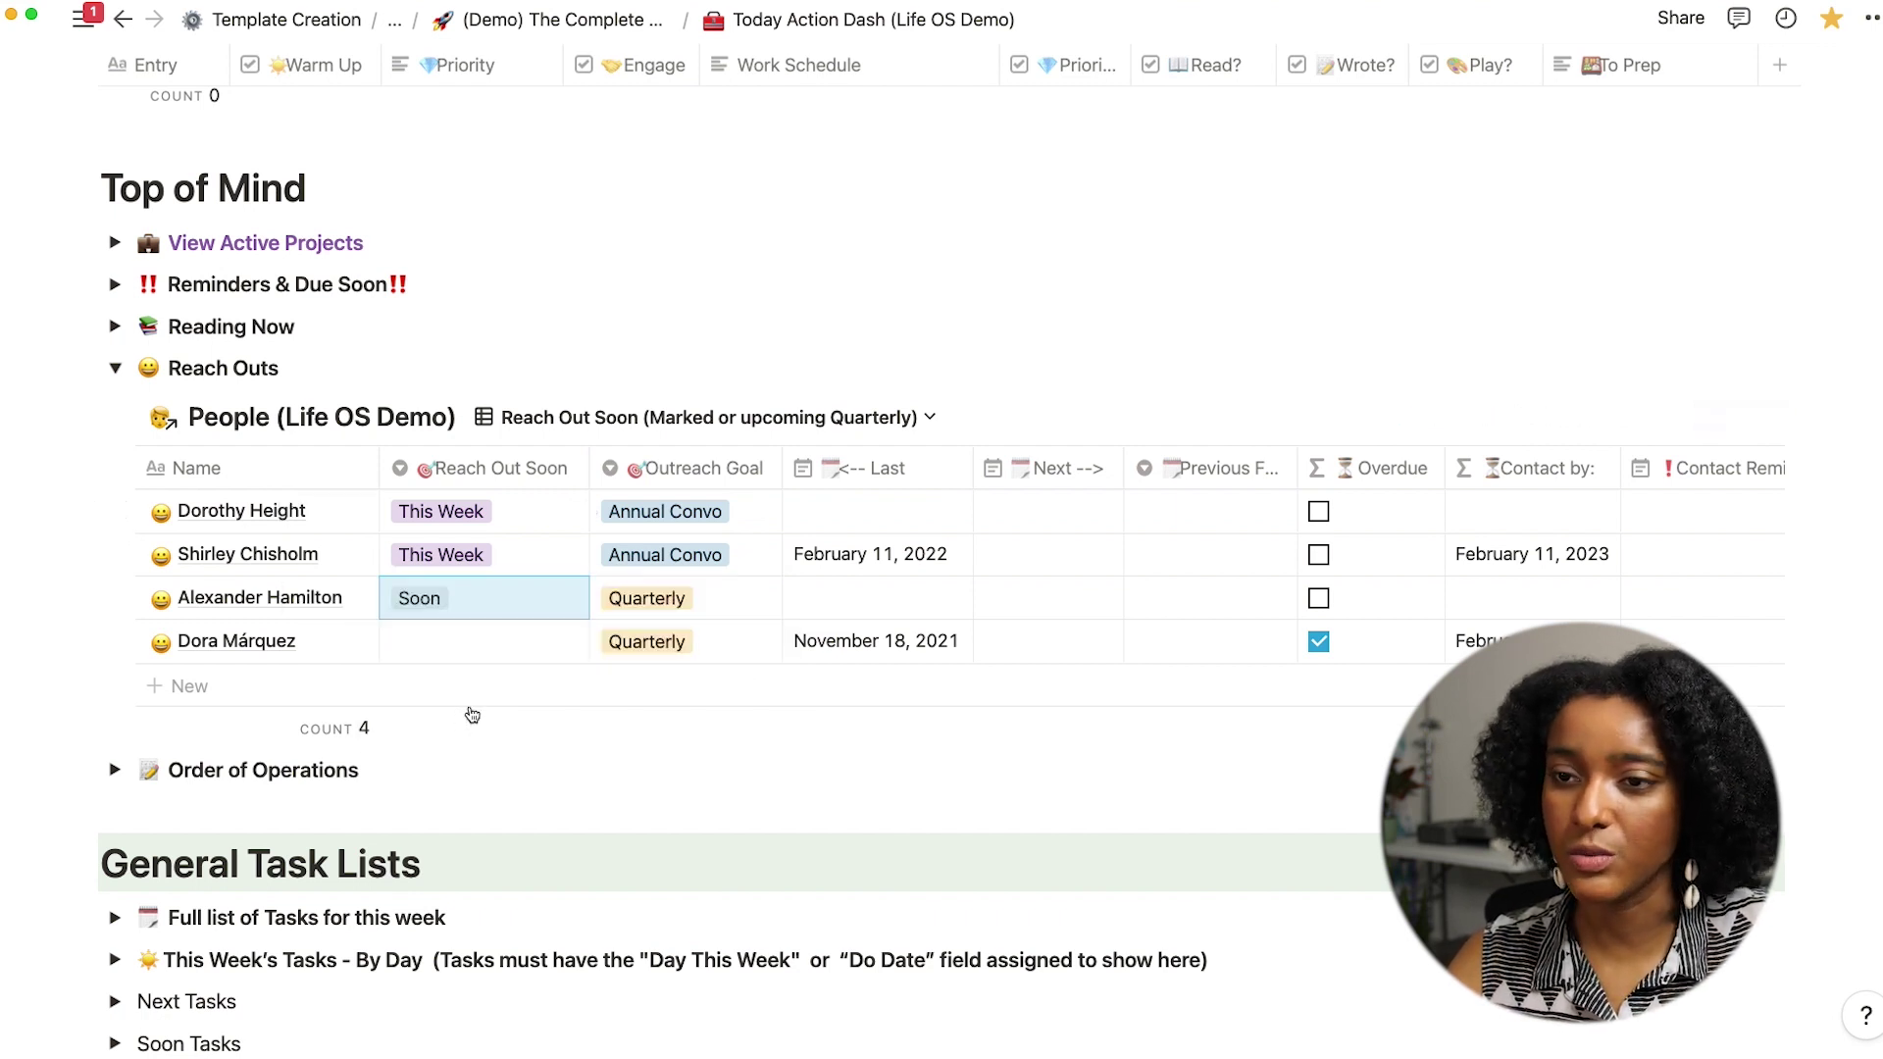
left_click(497, 608)
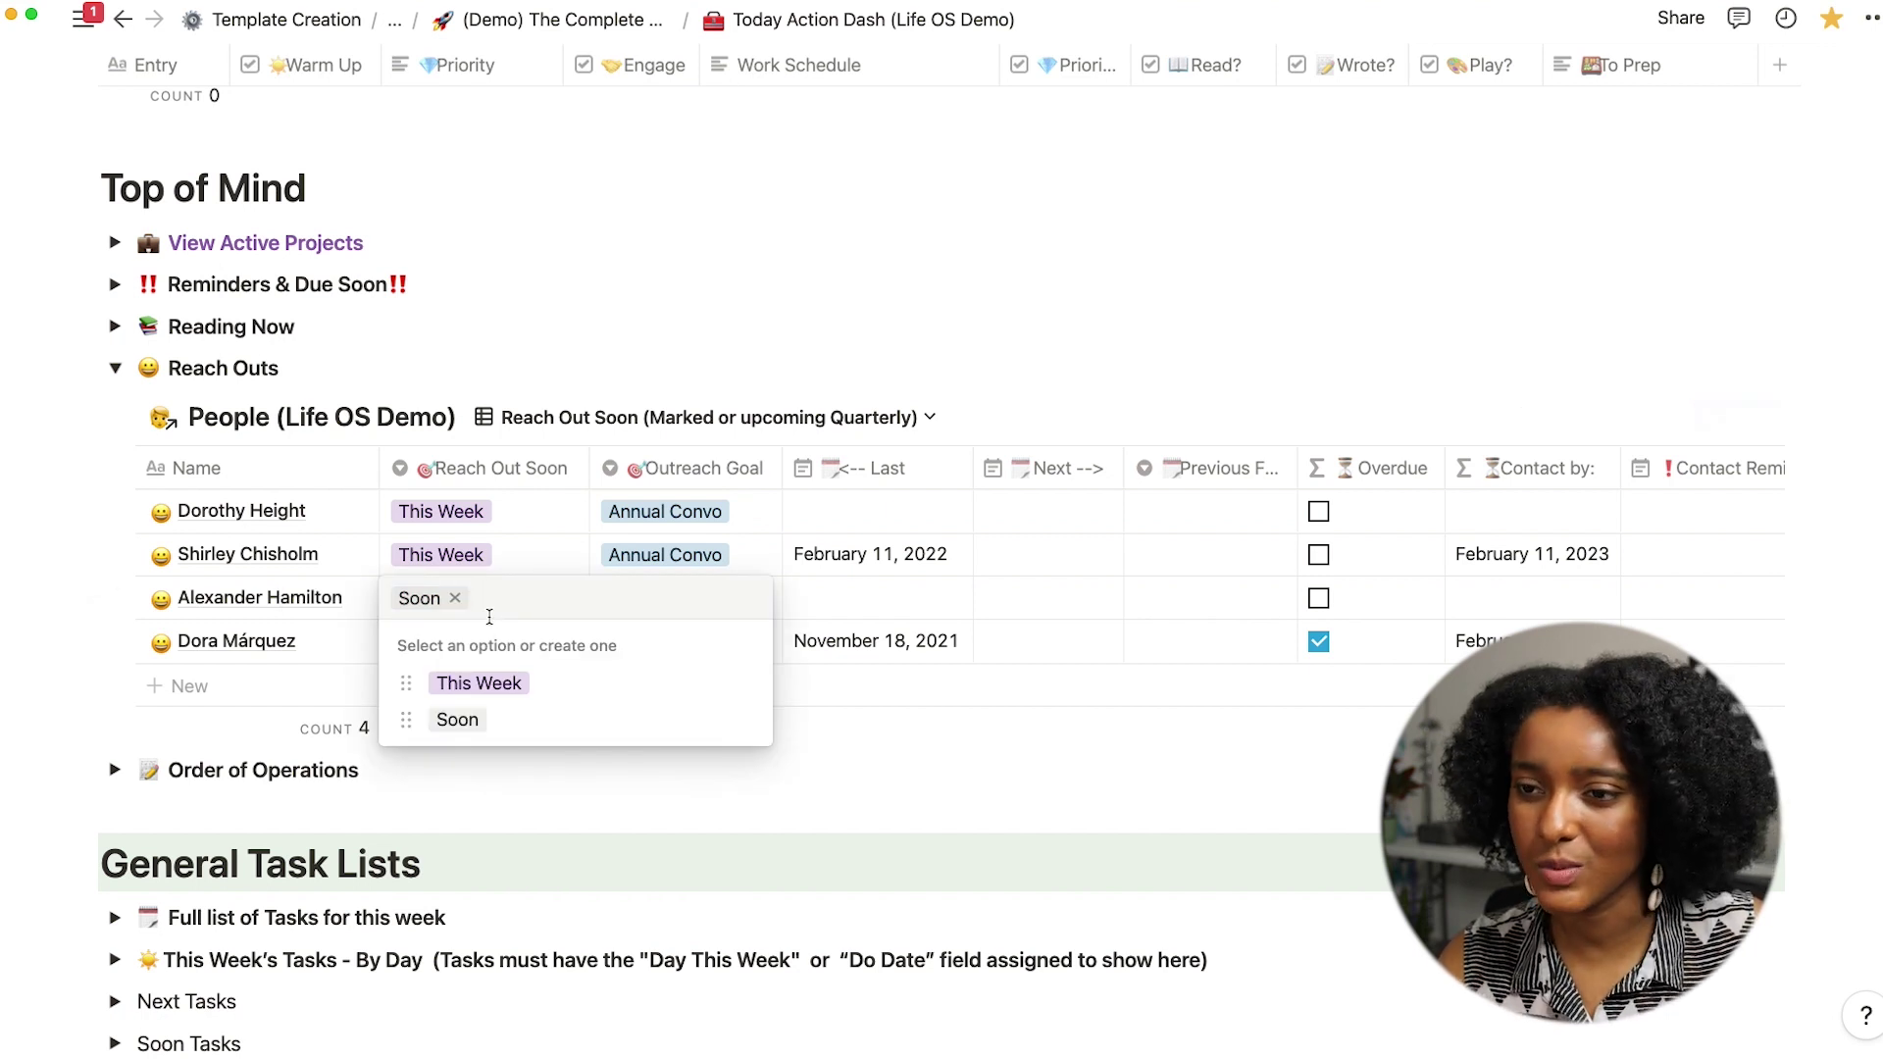
left_click(475, 682)
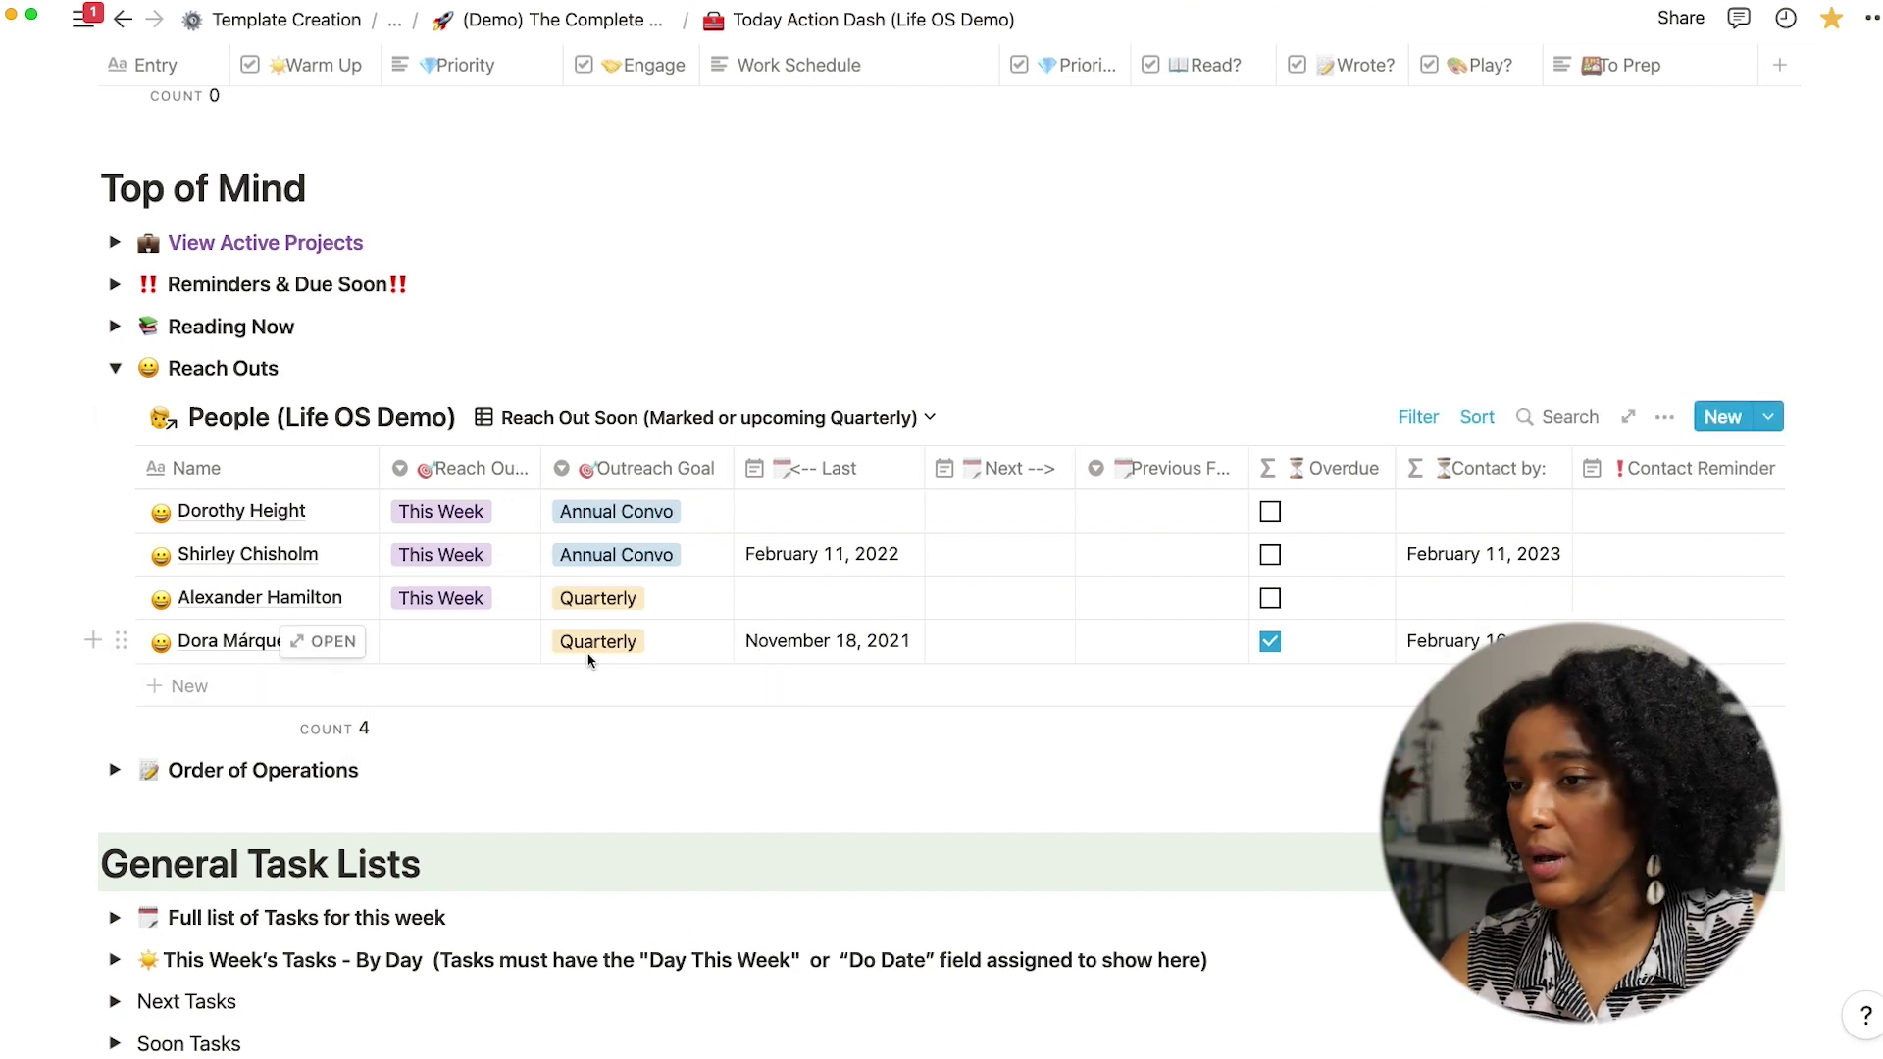
Open another contact's last-contact date picker and dismiss it unchanged
scroll(652, 645, "right", 2)
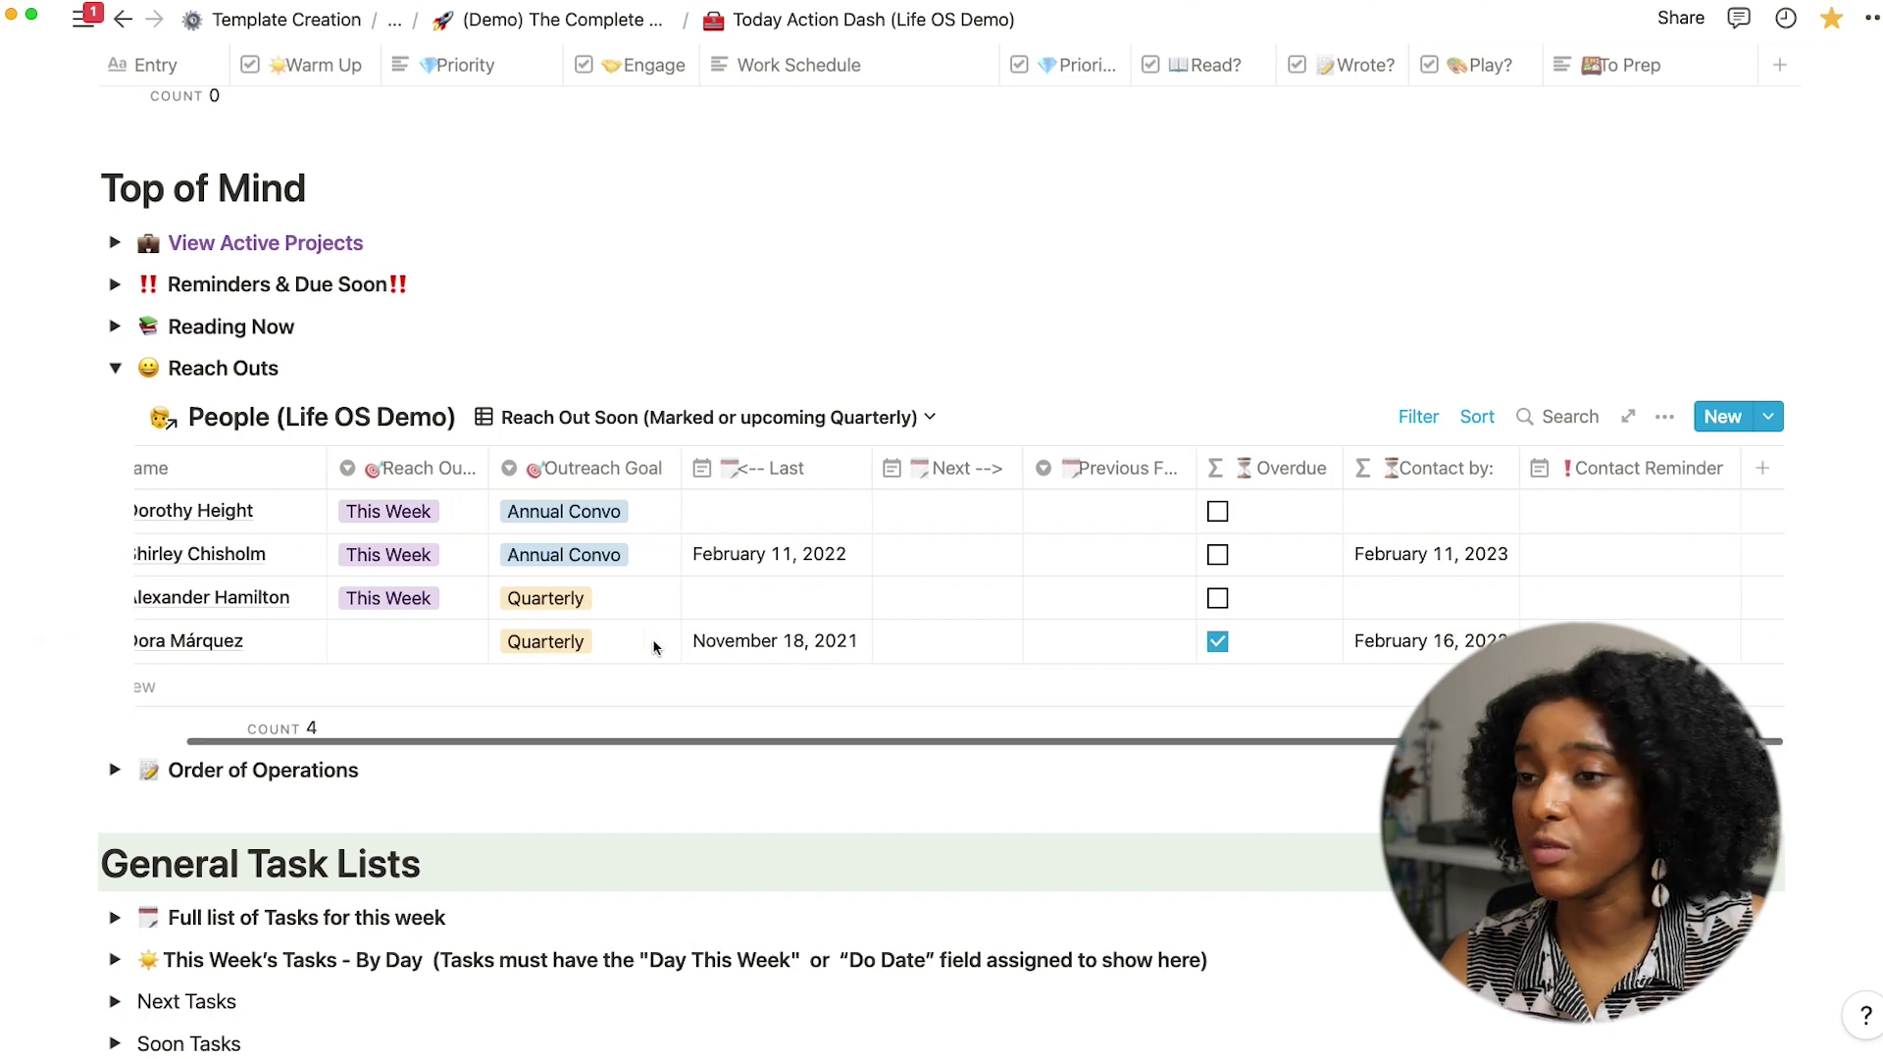
left_click(763, 643)
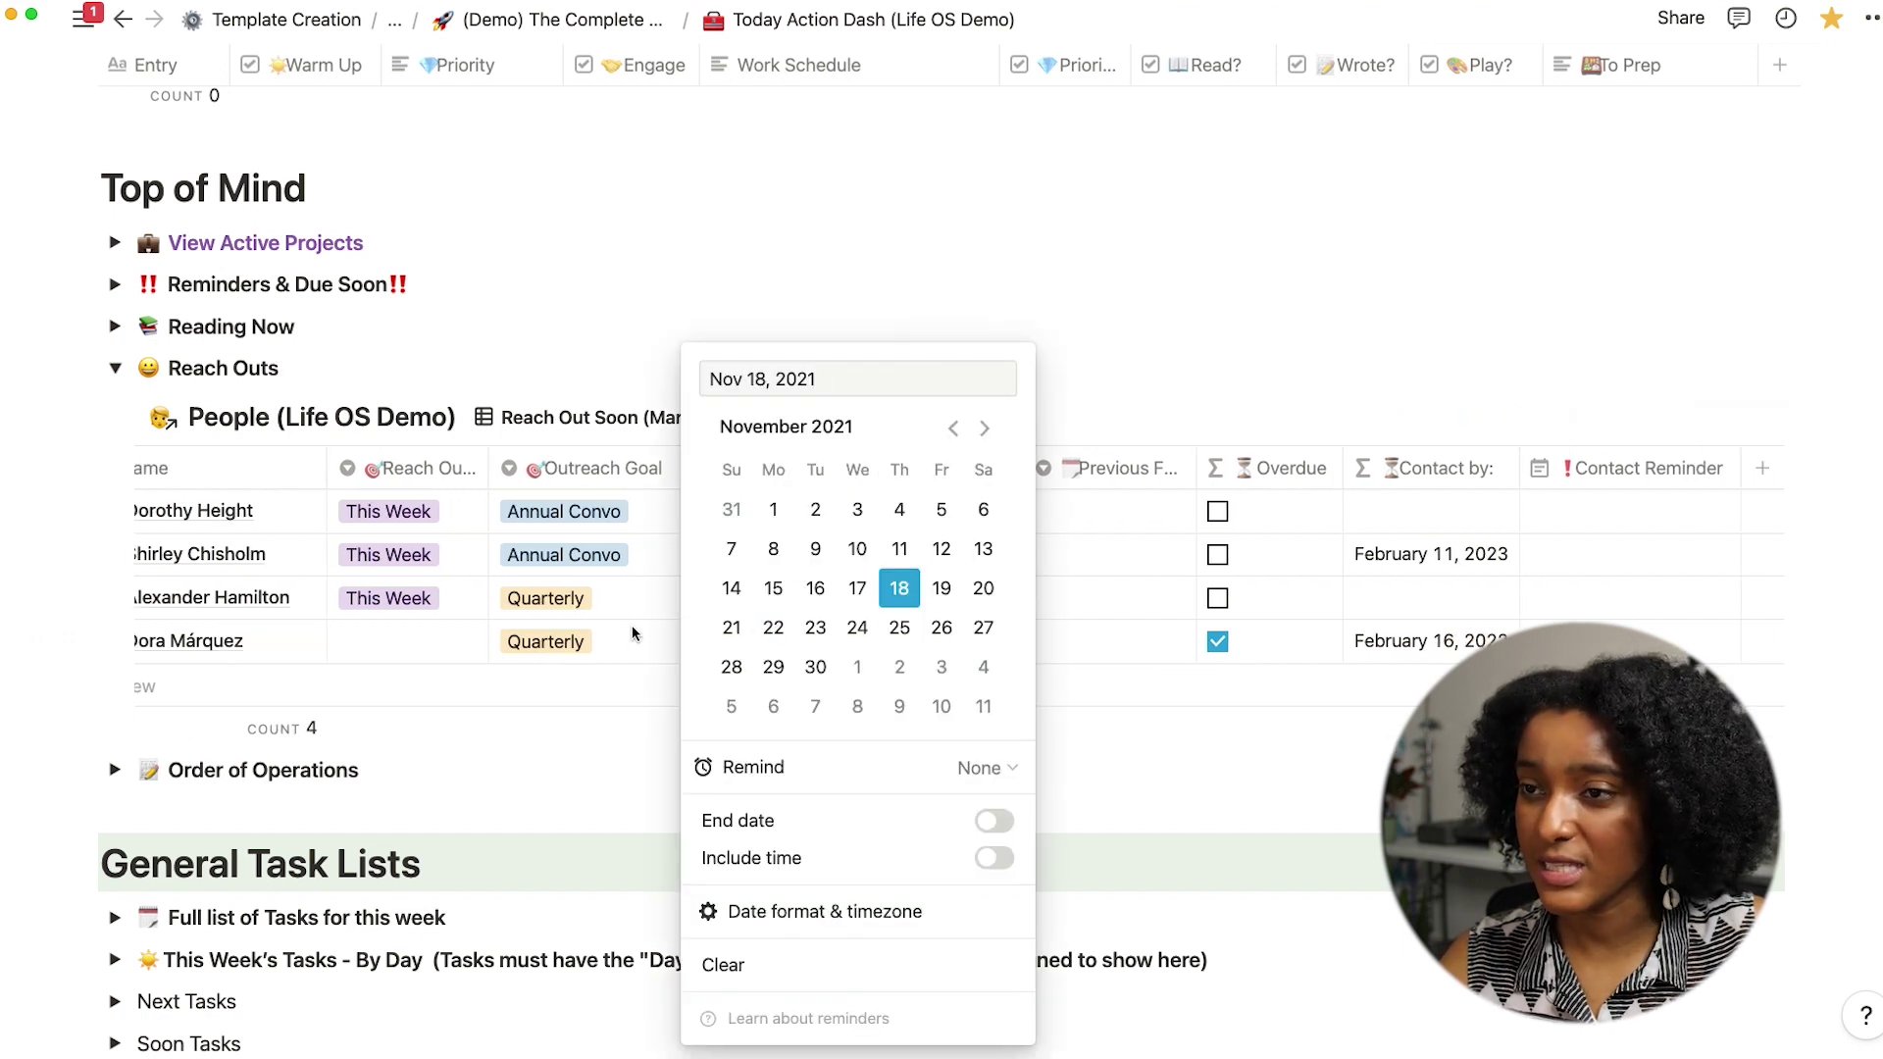
key("Escape")
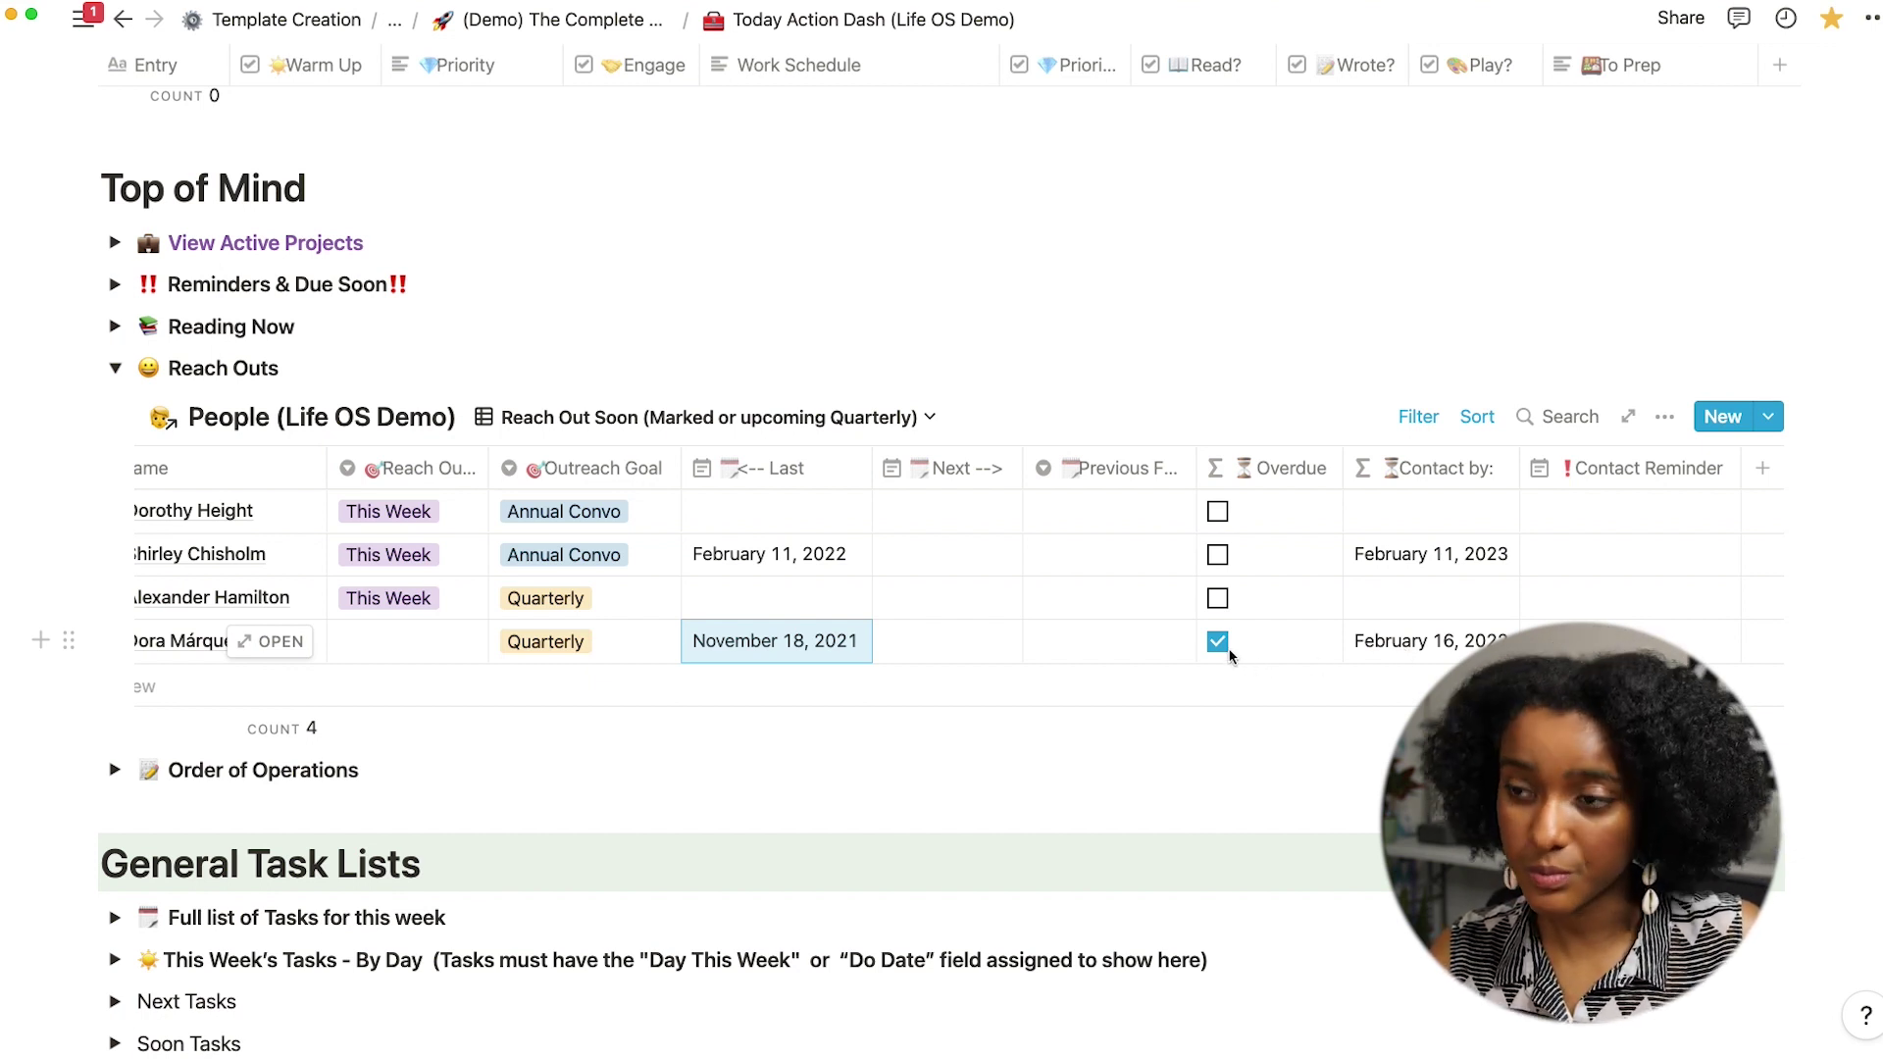
scroll(392, 667, "left", 2)
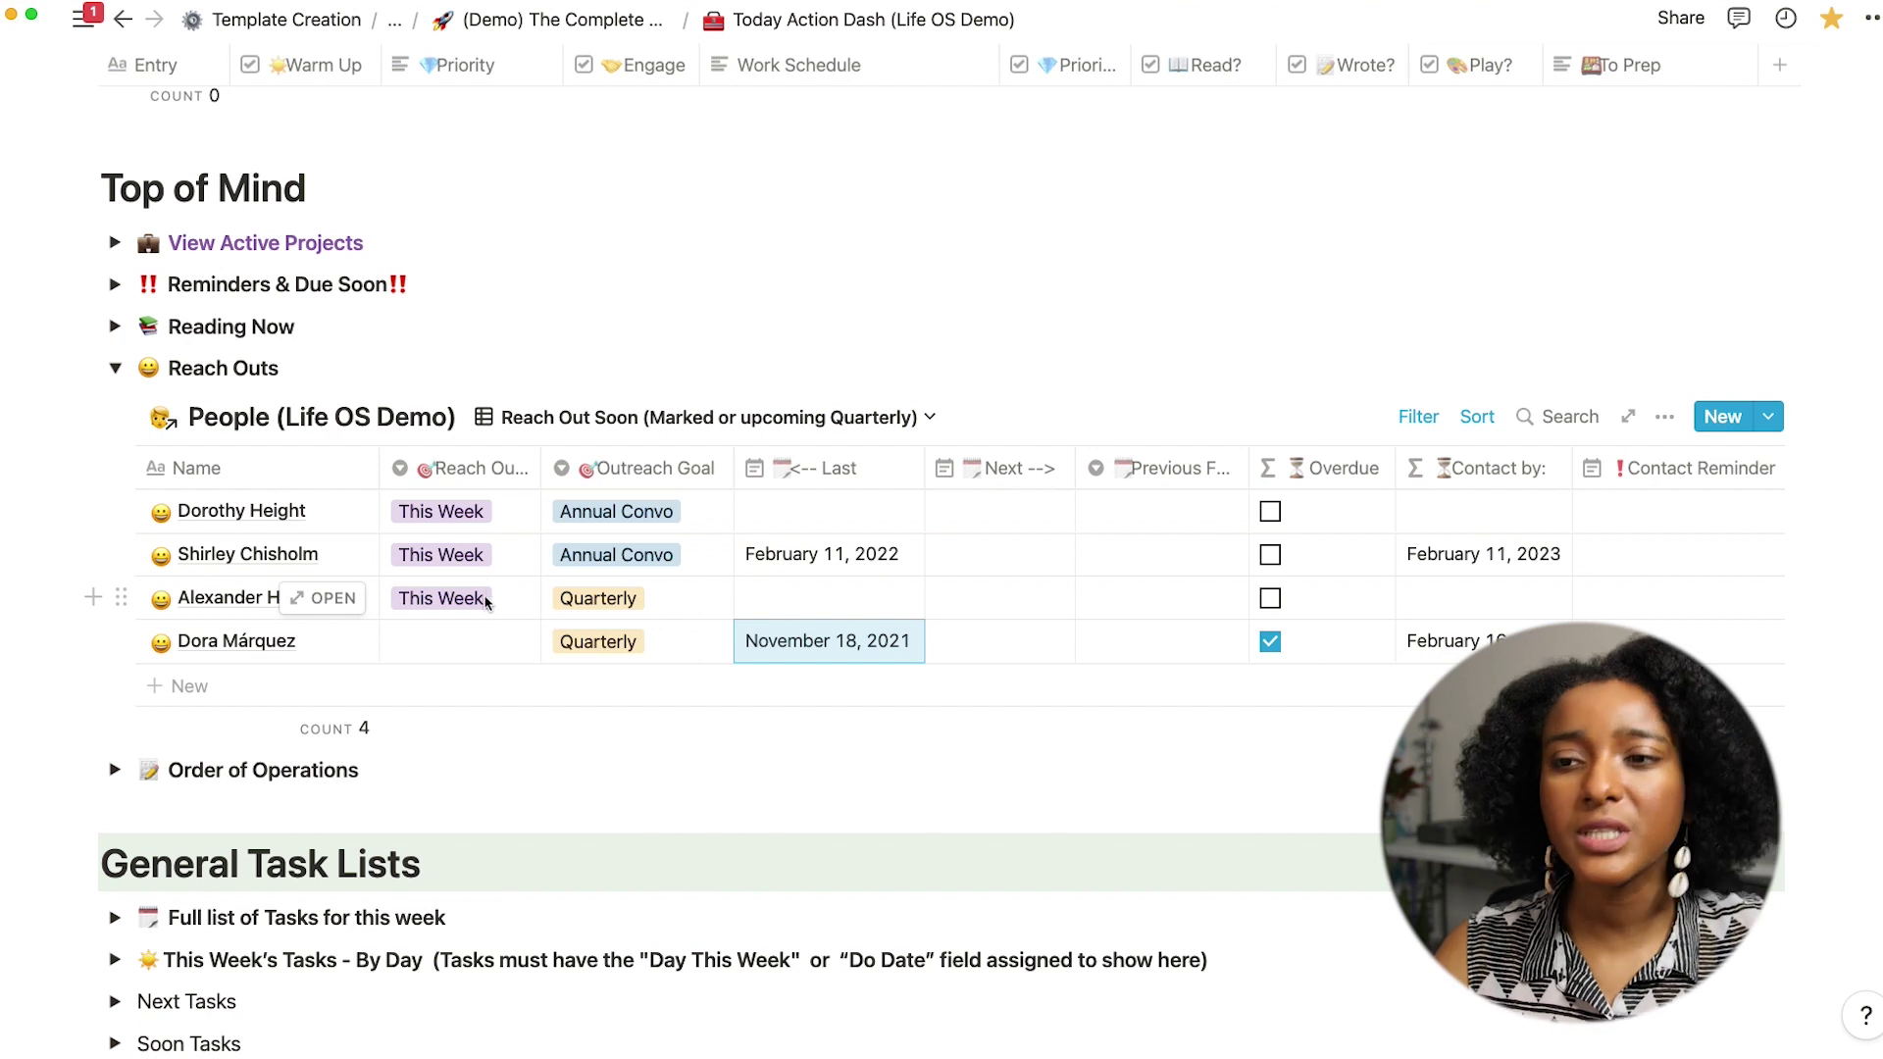
Tag the overdue contact This Week and review outreach goal options, keeping Quarterly
left_click(454, 645)
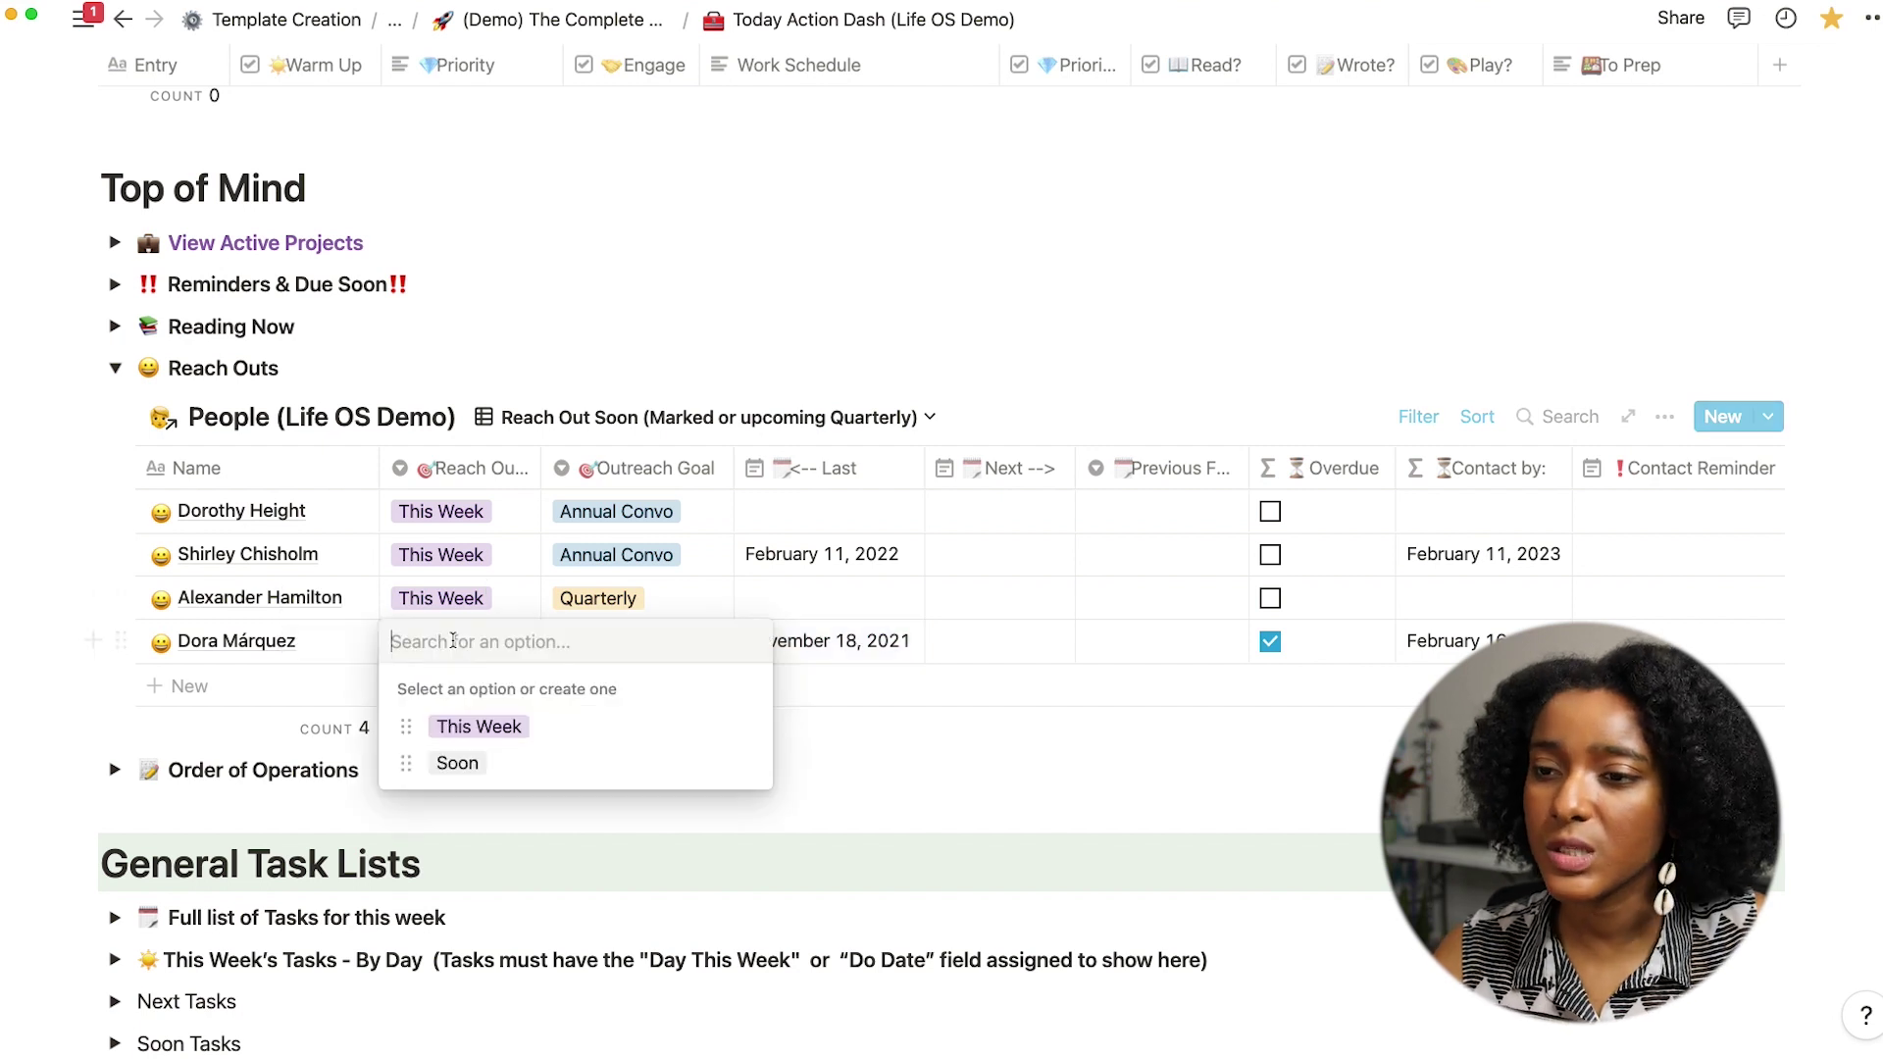
left_click(480, 726)
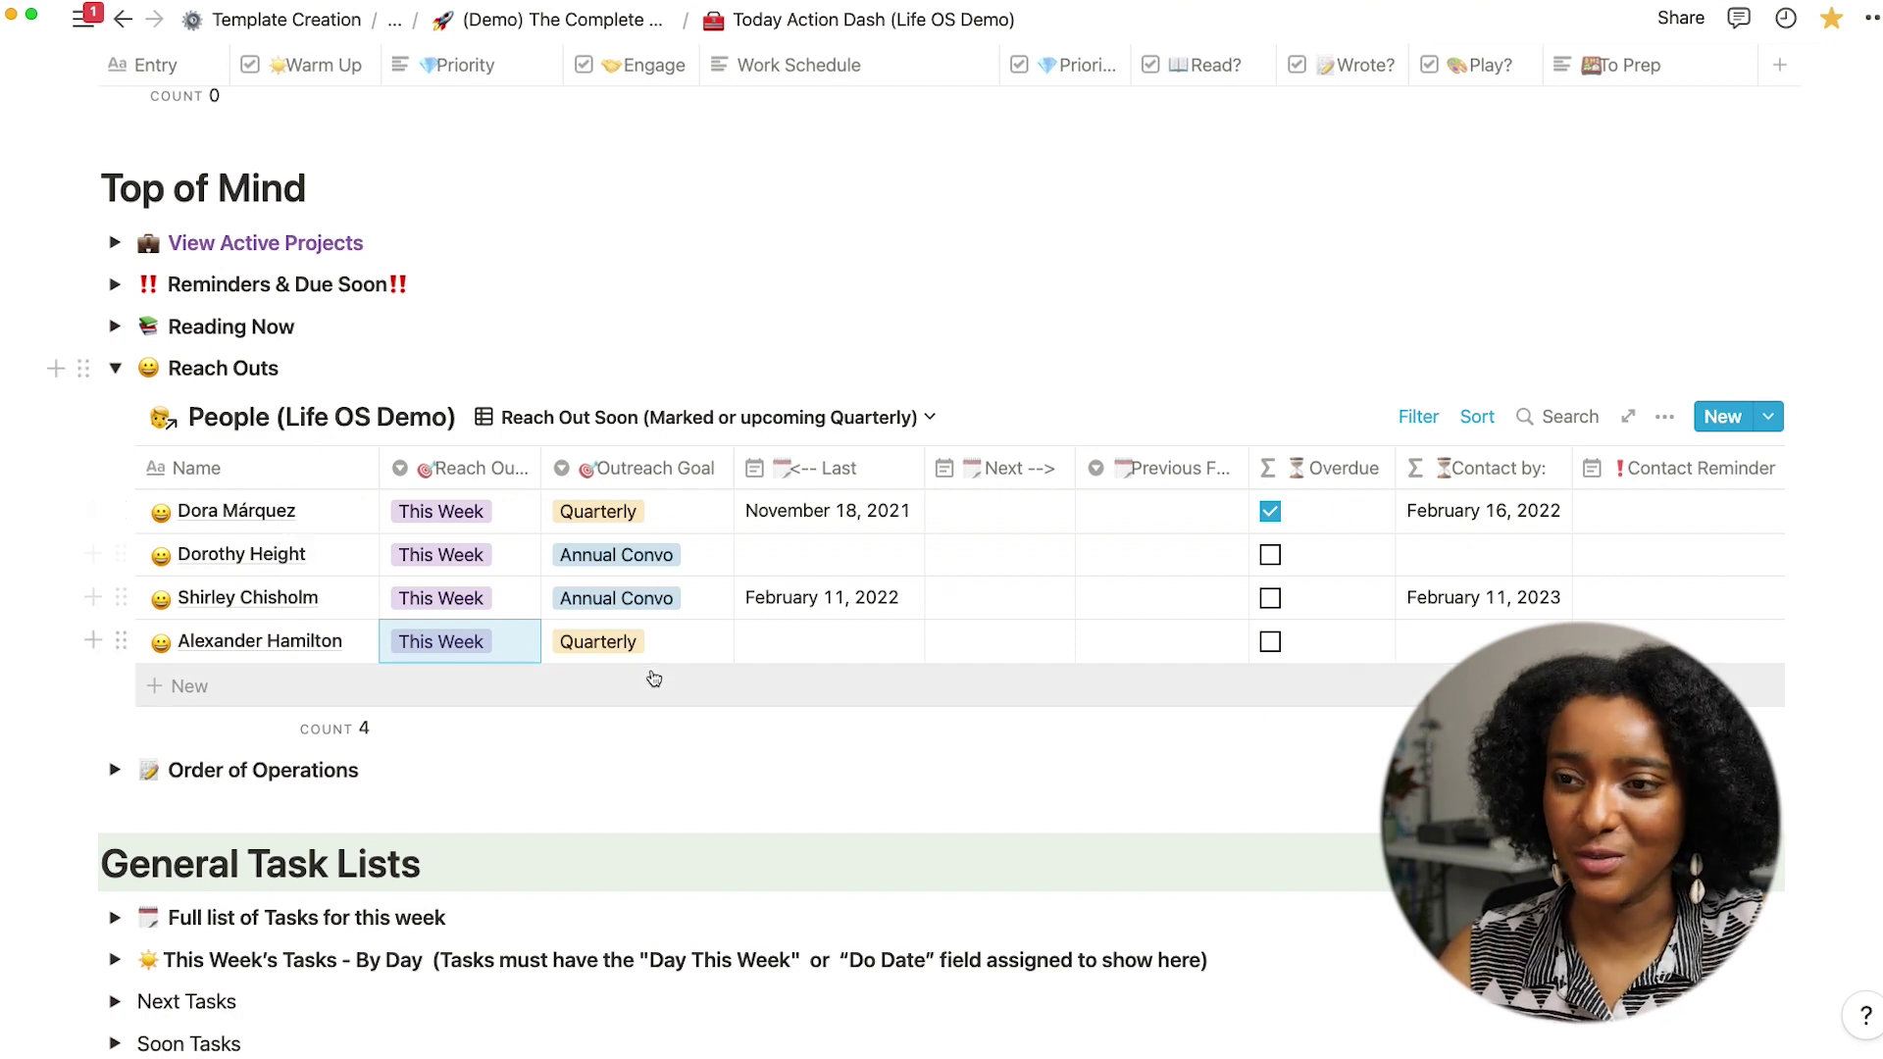
left_click(652, 642)
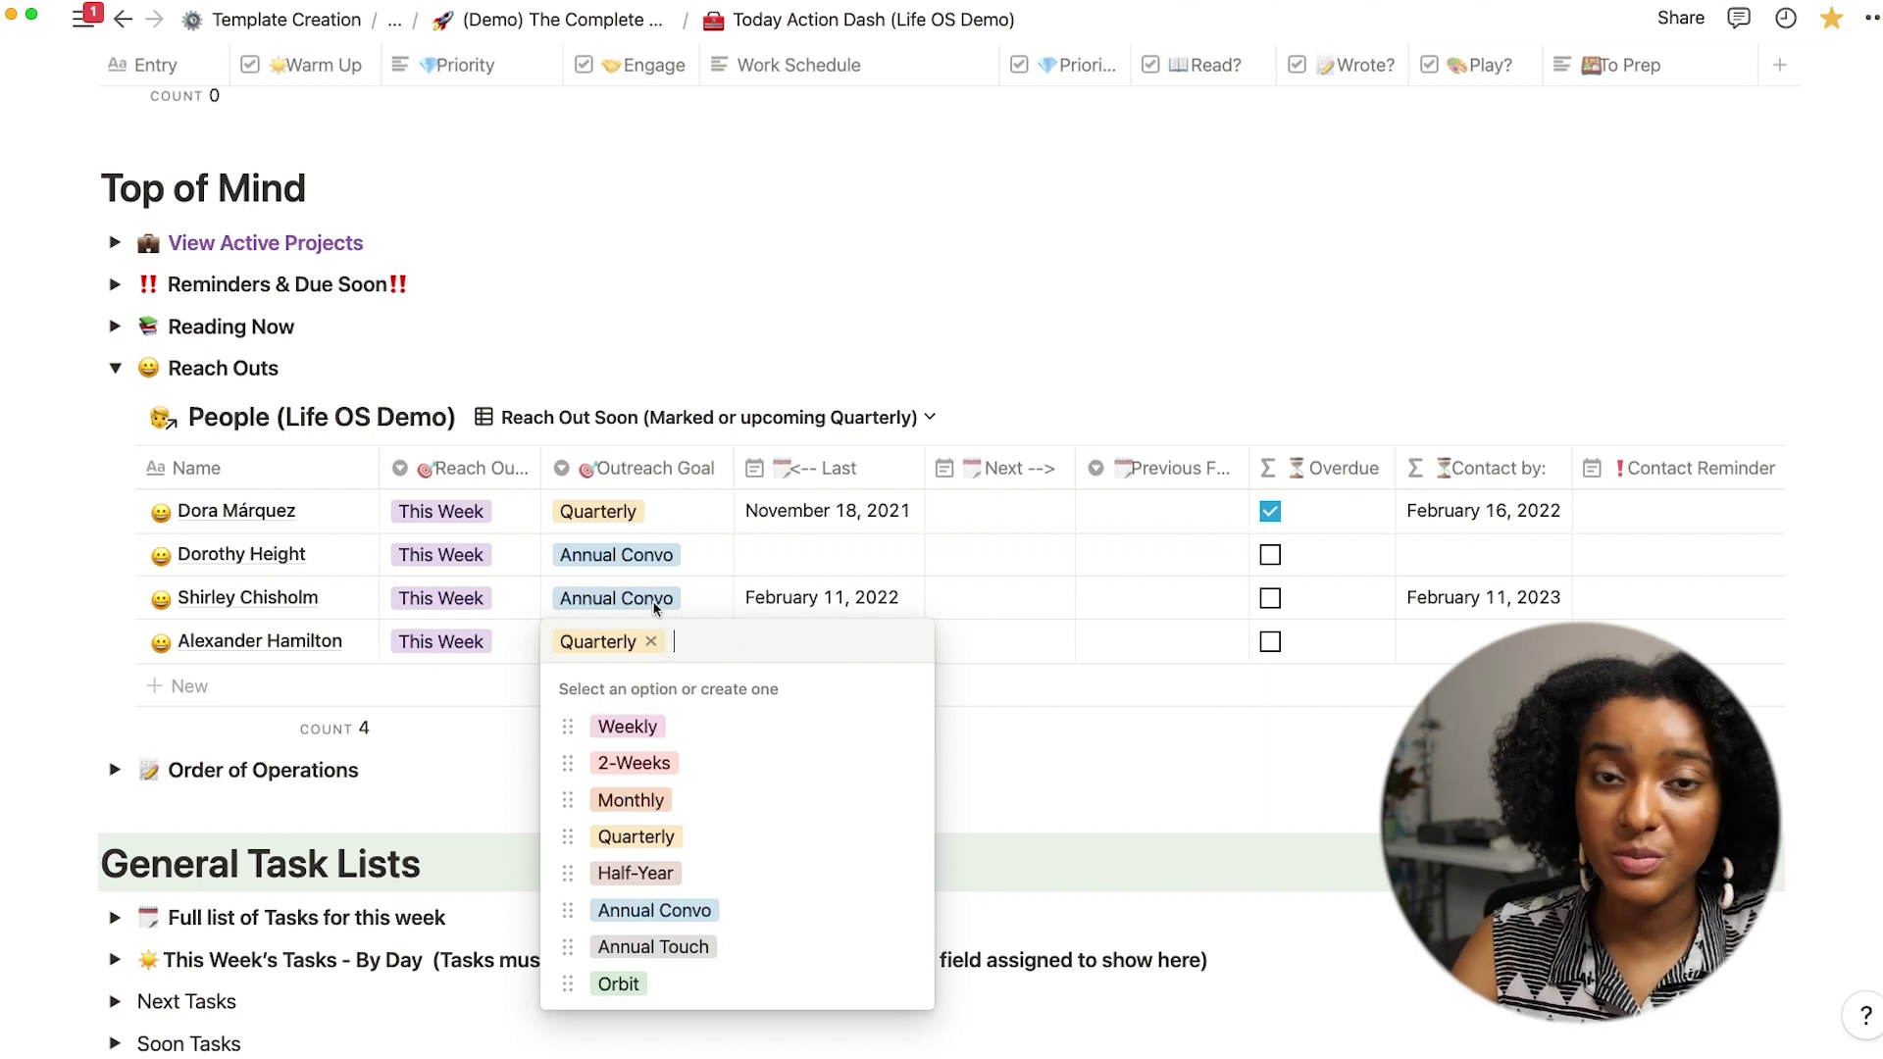
key("Escape")
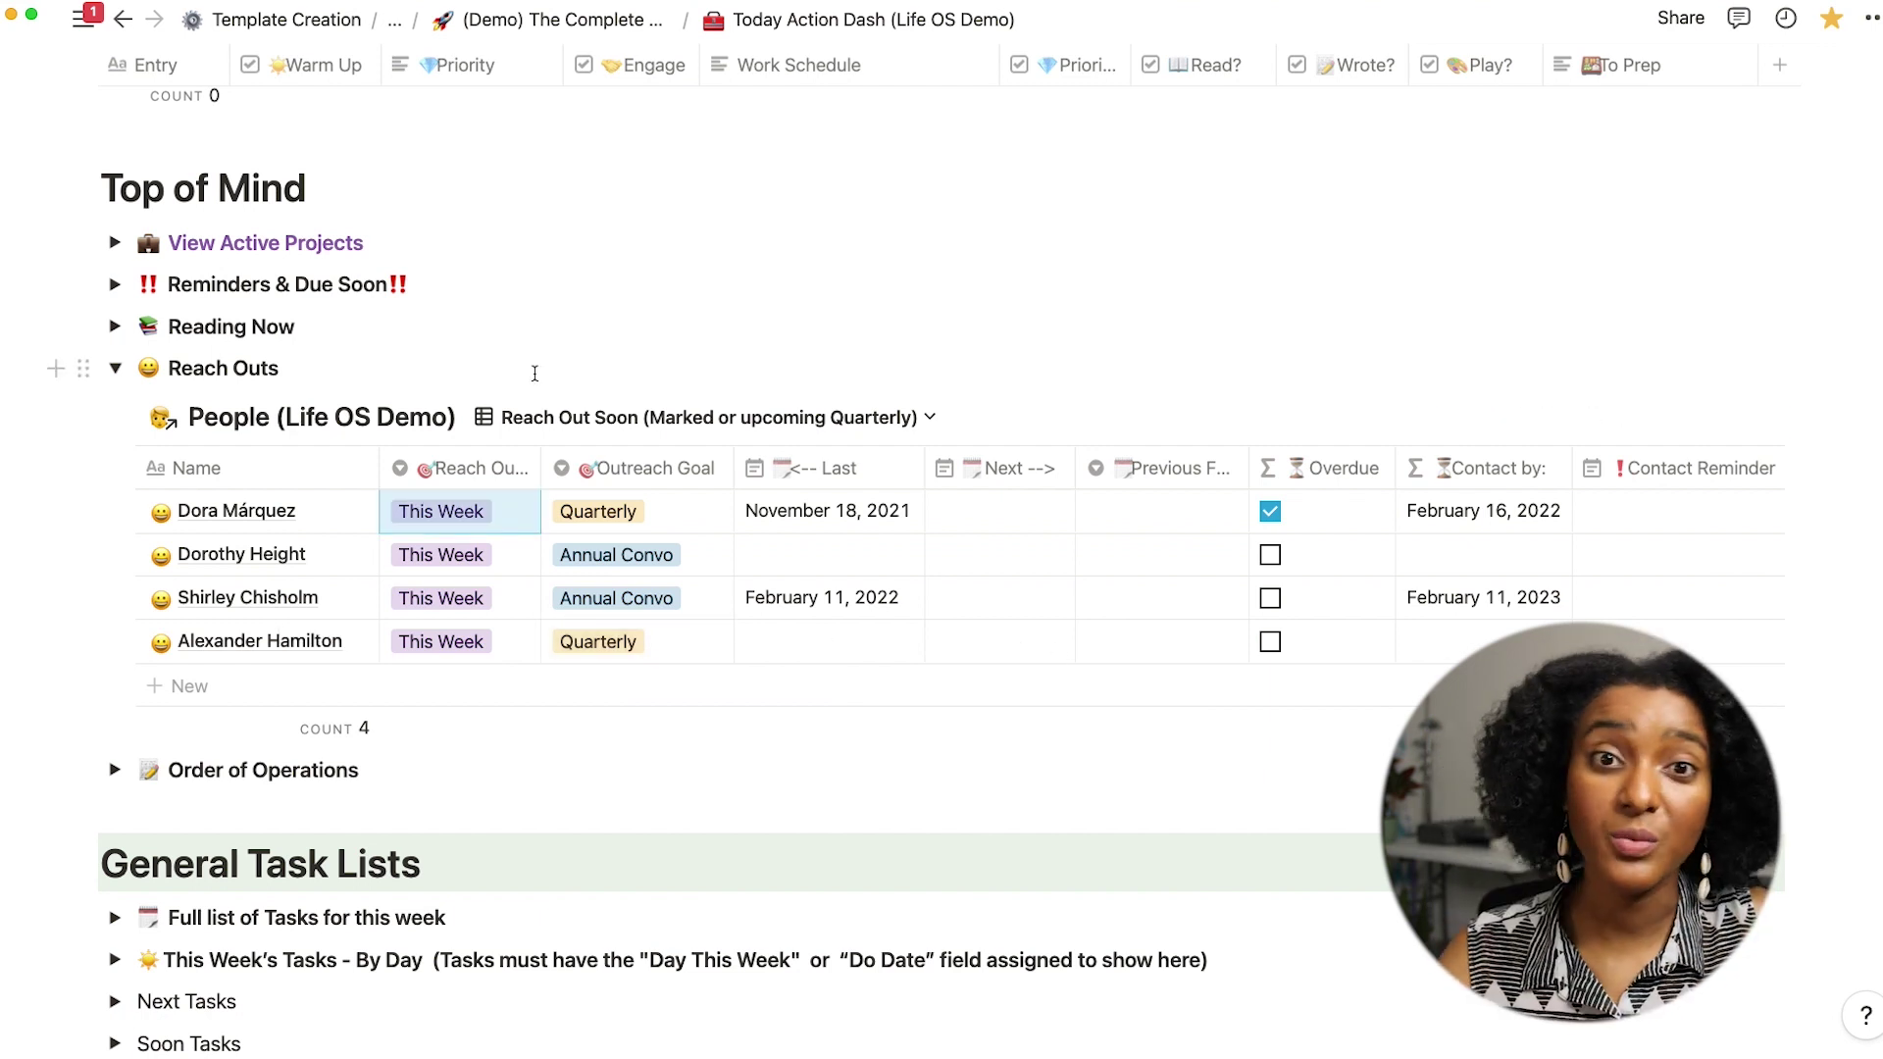
Remove the This Week tag from the contact last reached November 18, 2021
key("Up")
key("Up")
key("Up")
key("Left")
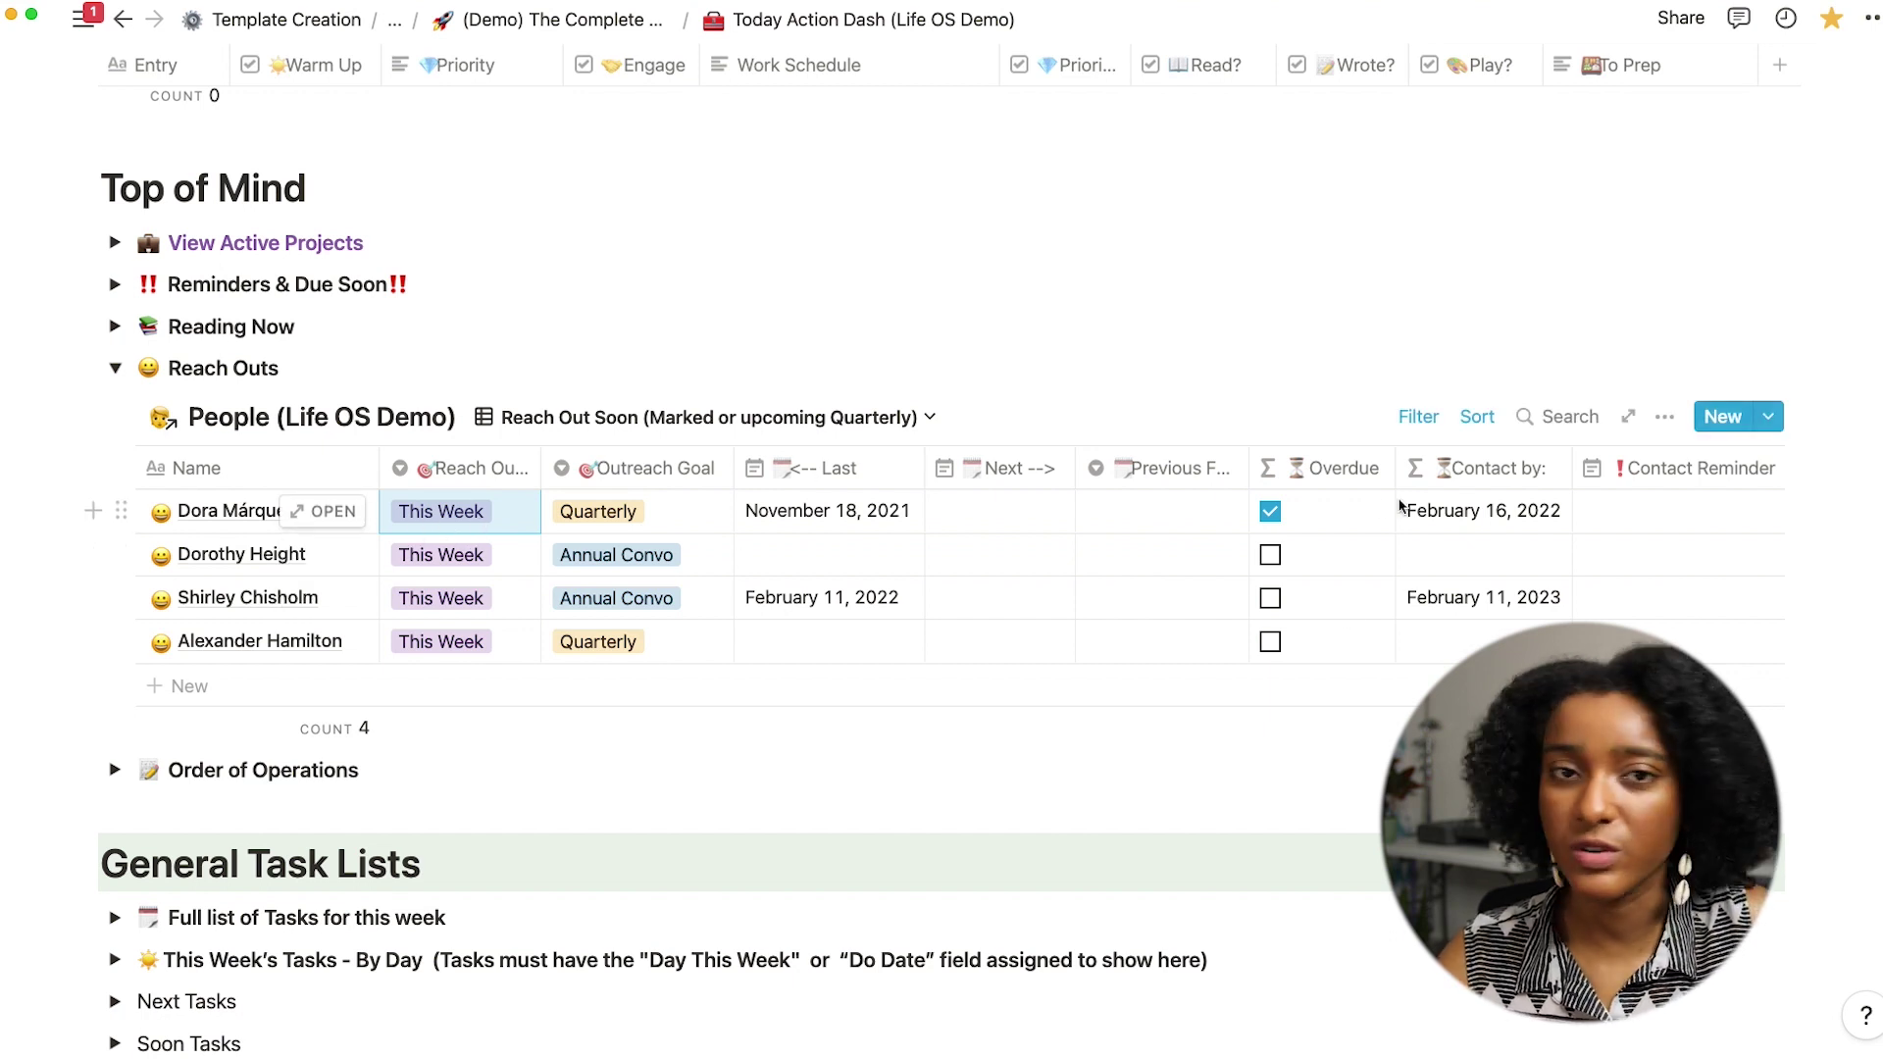
left_click(498, 518)
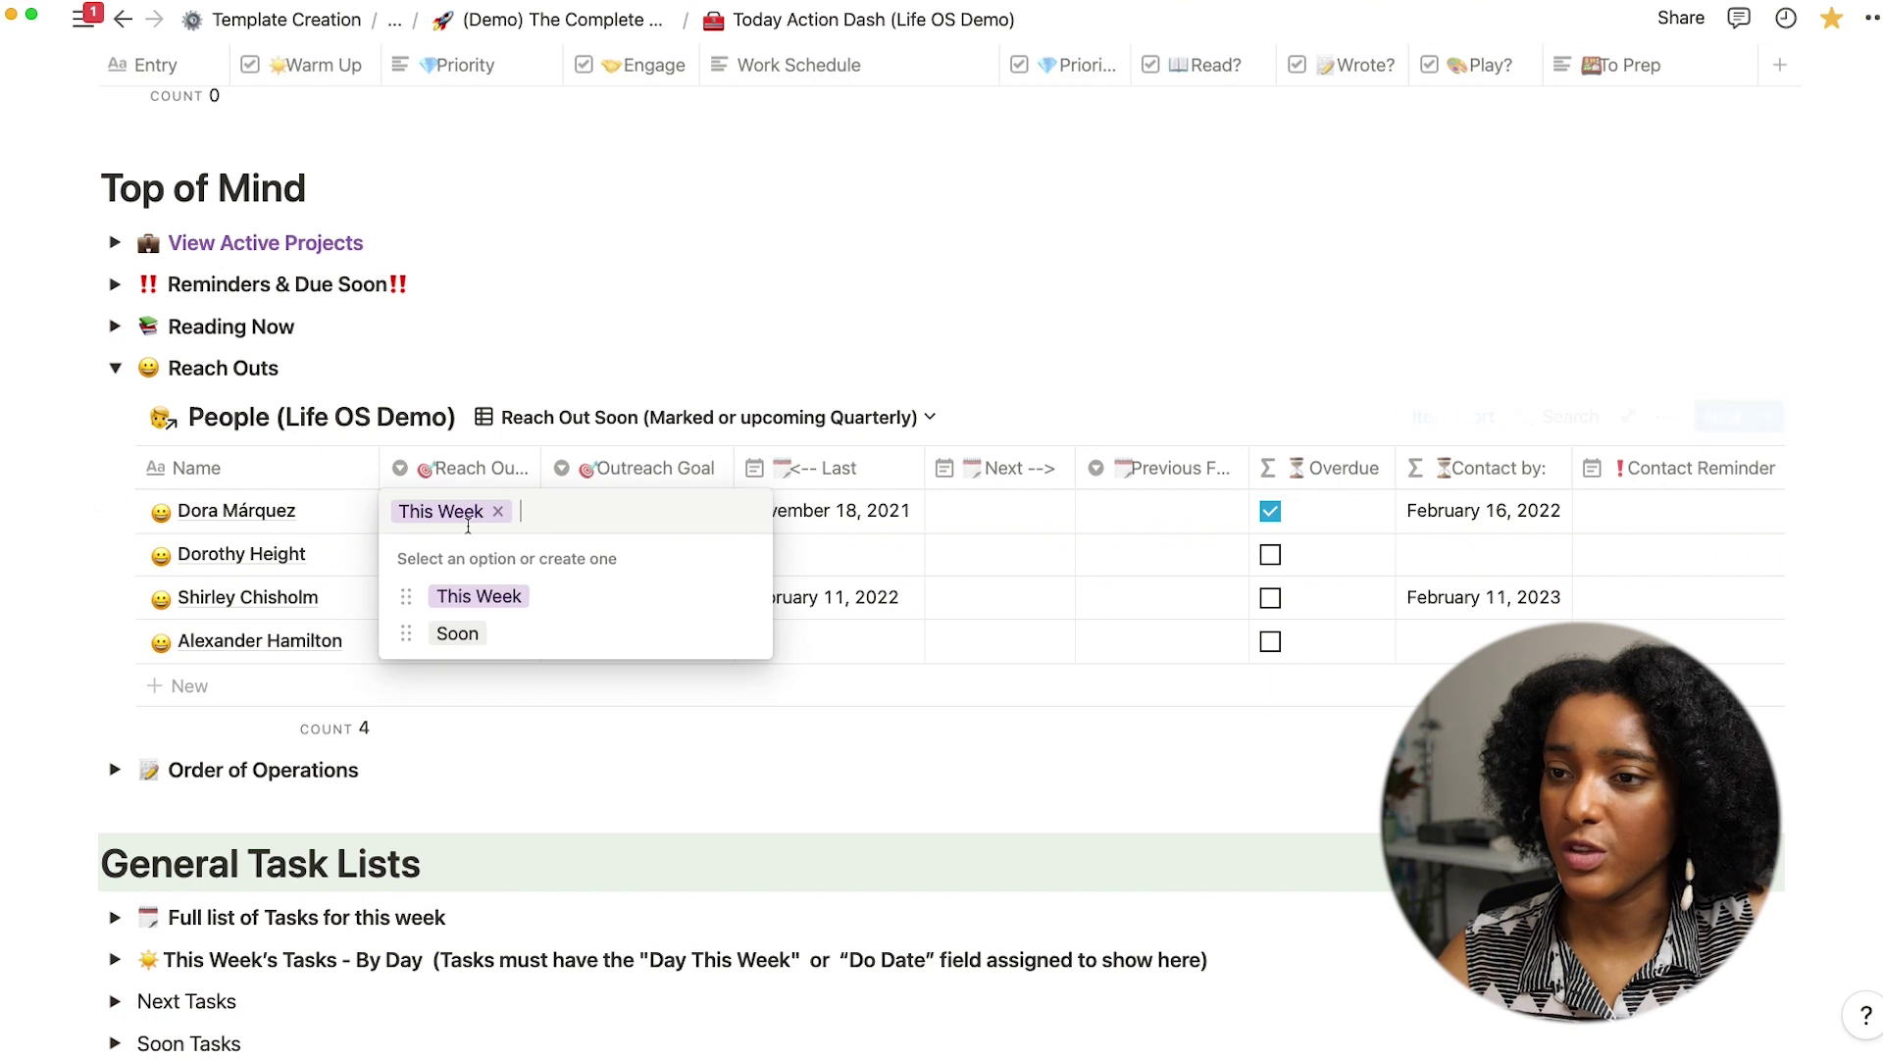
left_click(498, 512)
key("Escape")
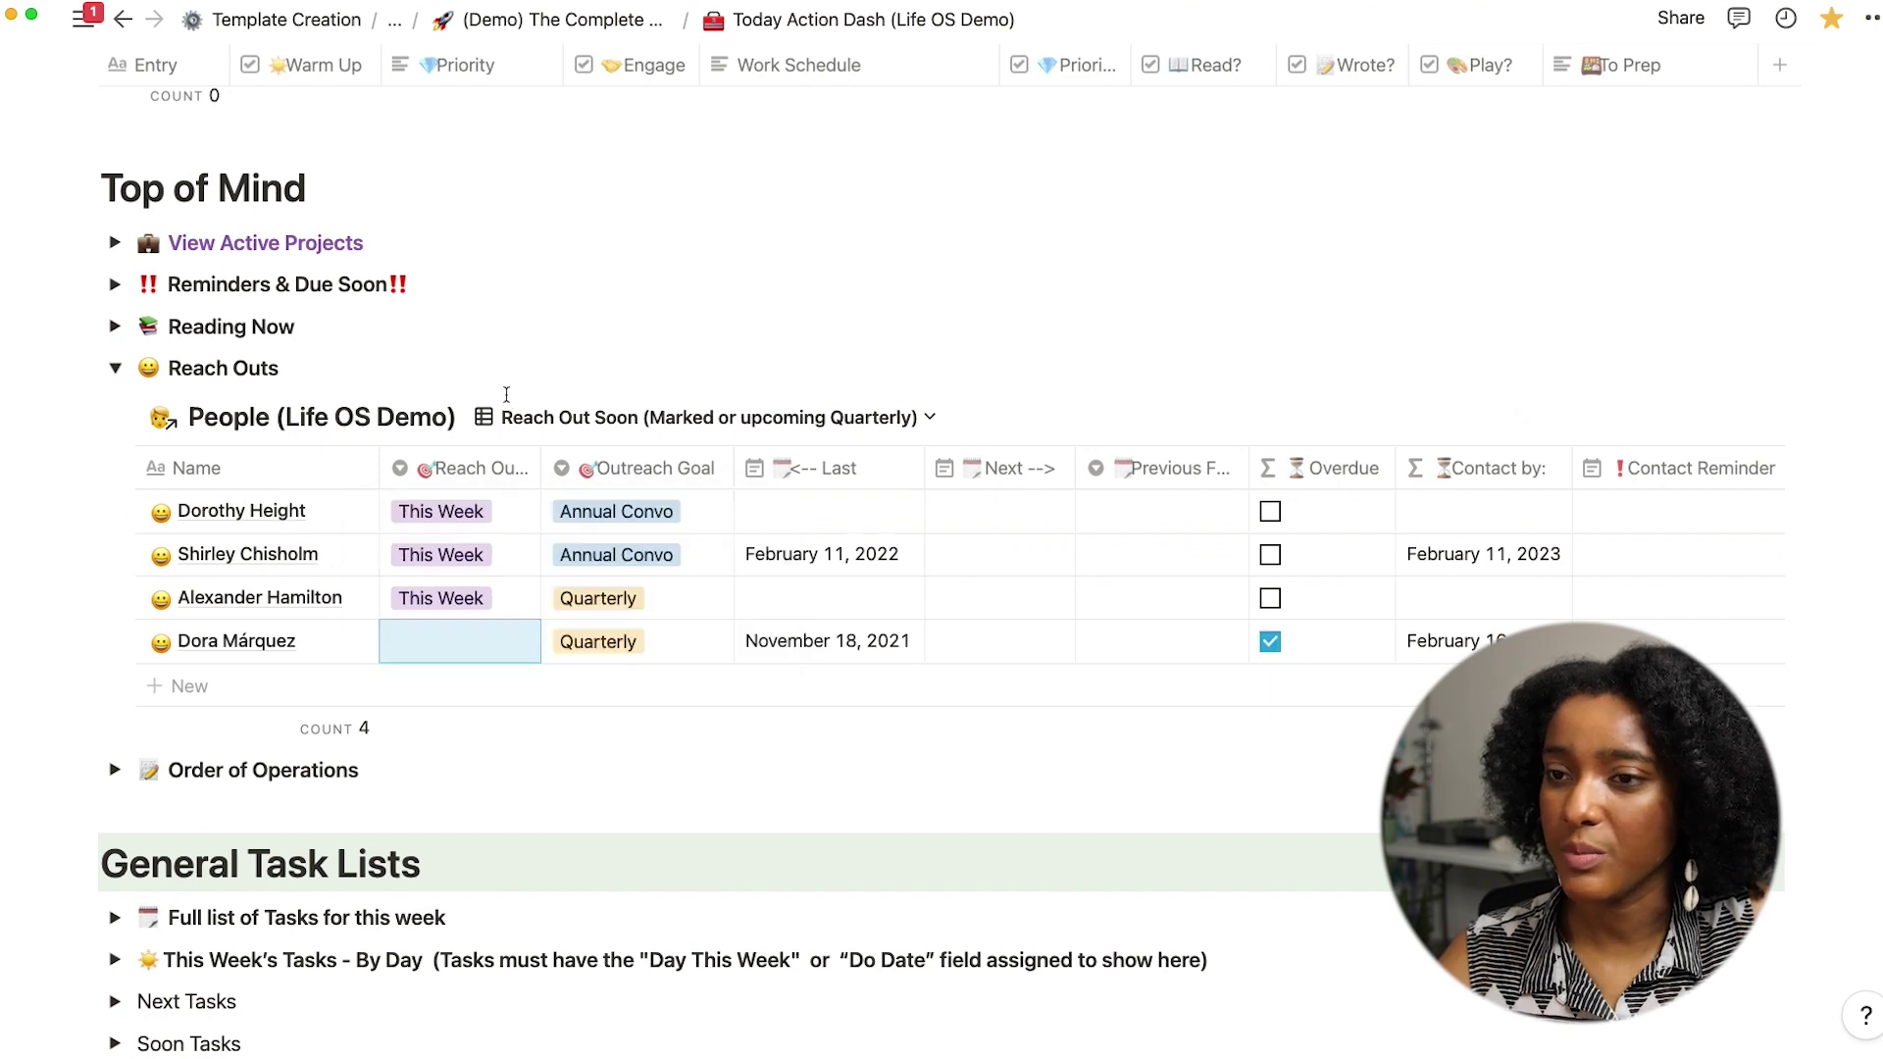
scroll(506, 598, "down", 1)
scroll(506, 606, "down", 1)
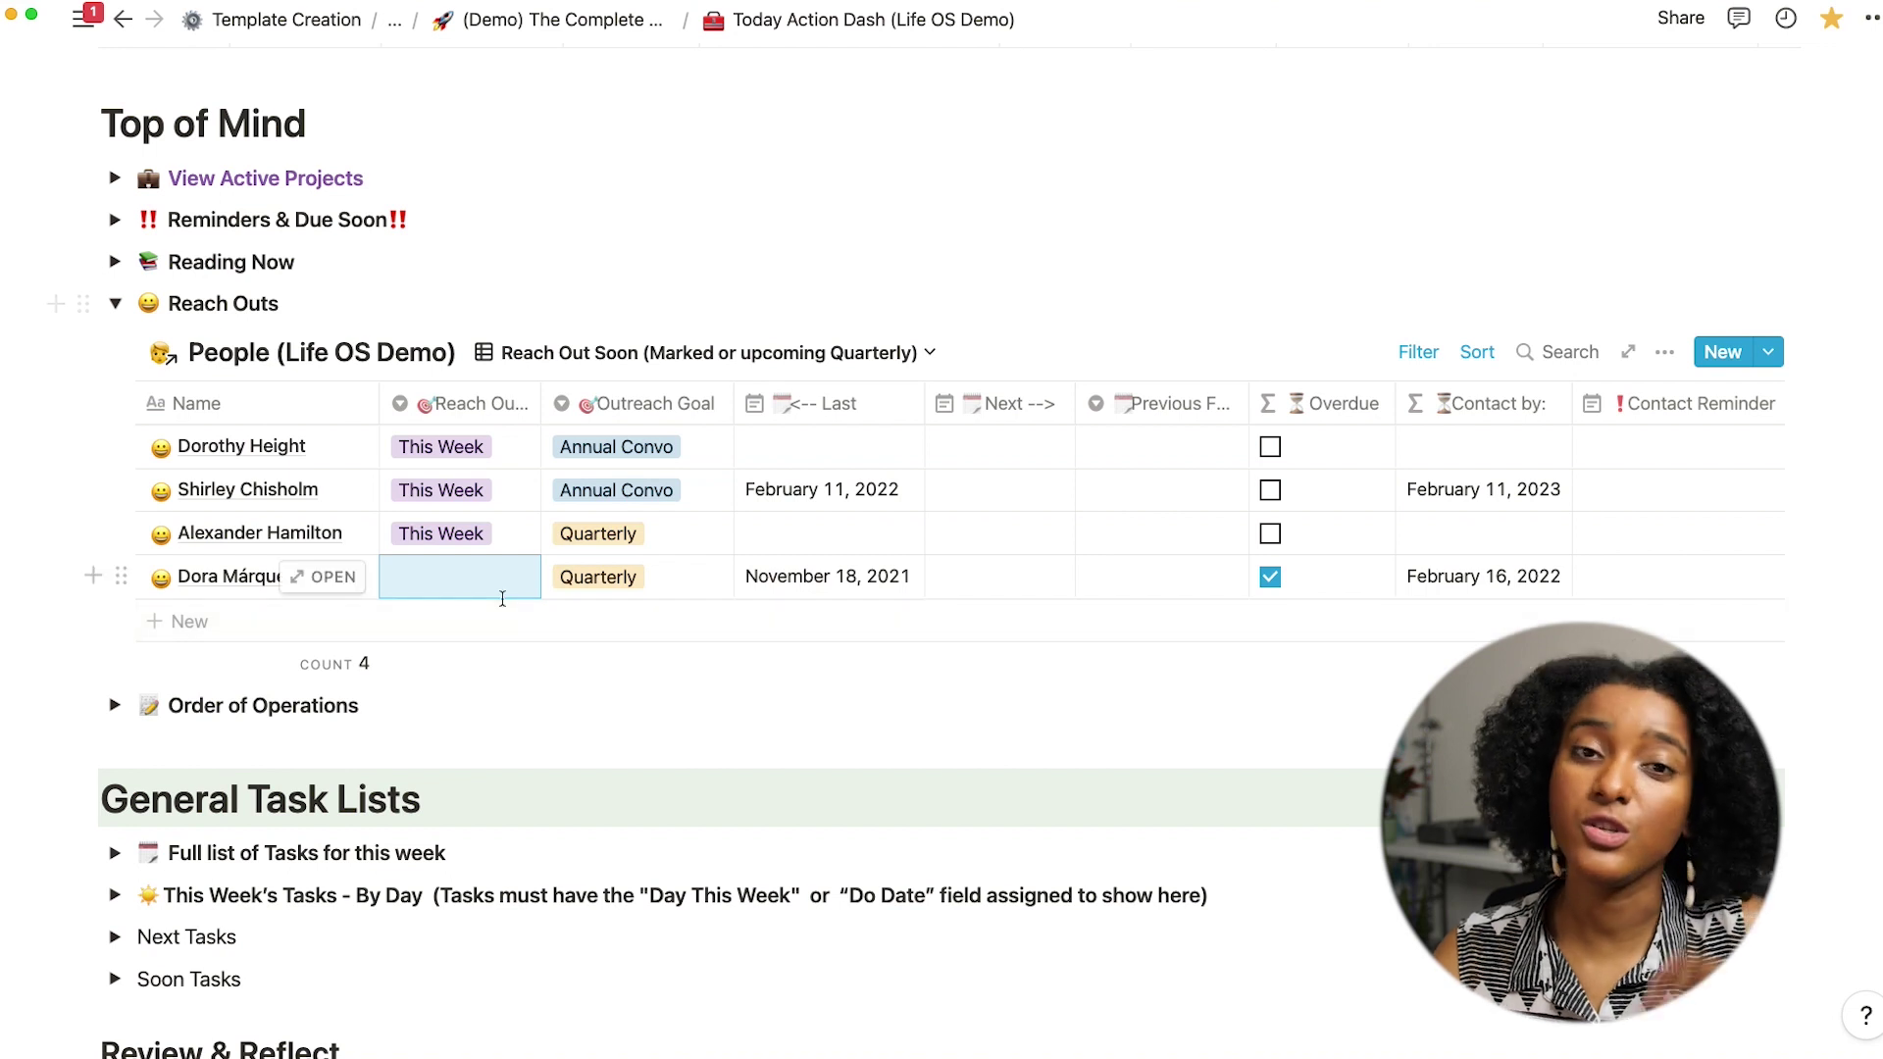
Set the untagged contact's Next date to March 3, 2022
left_click(985, 578)
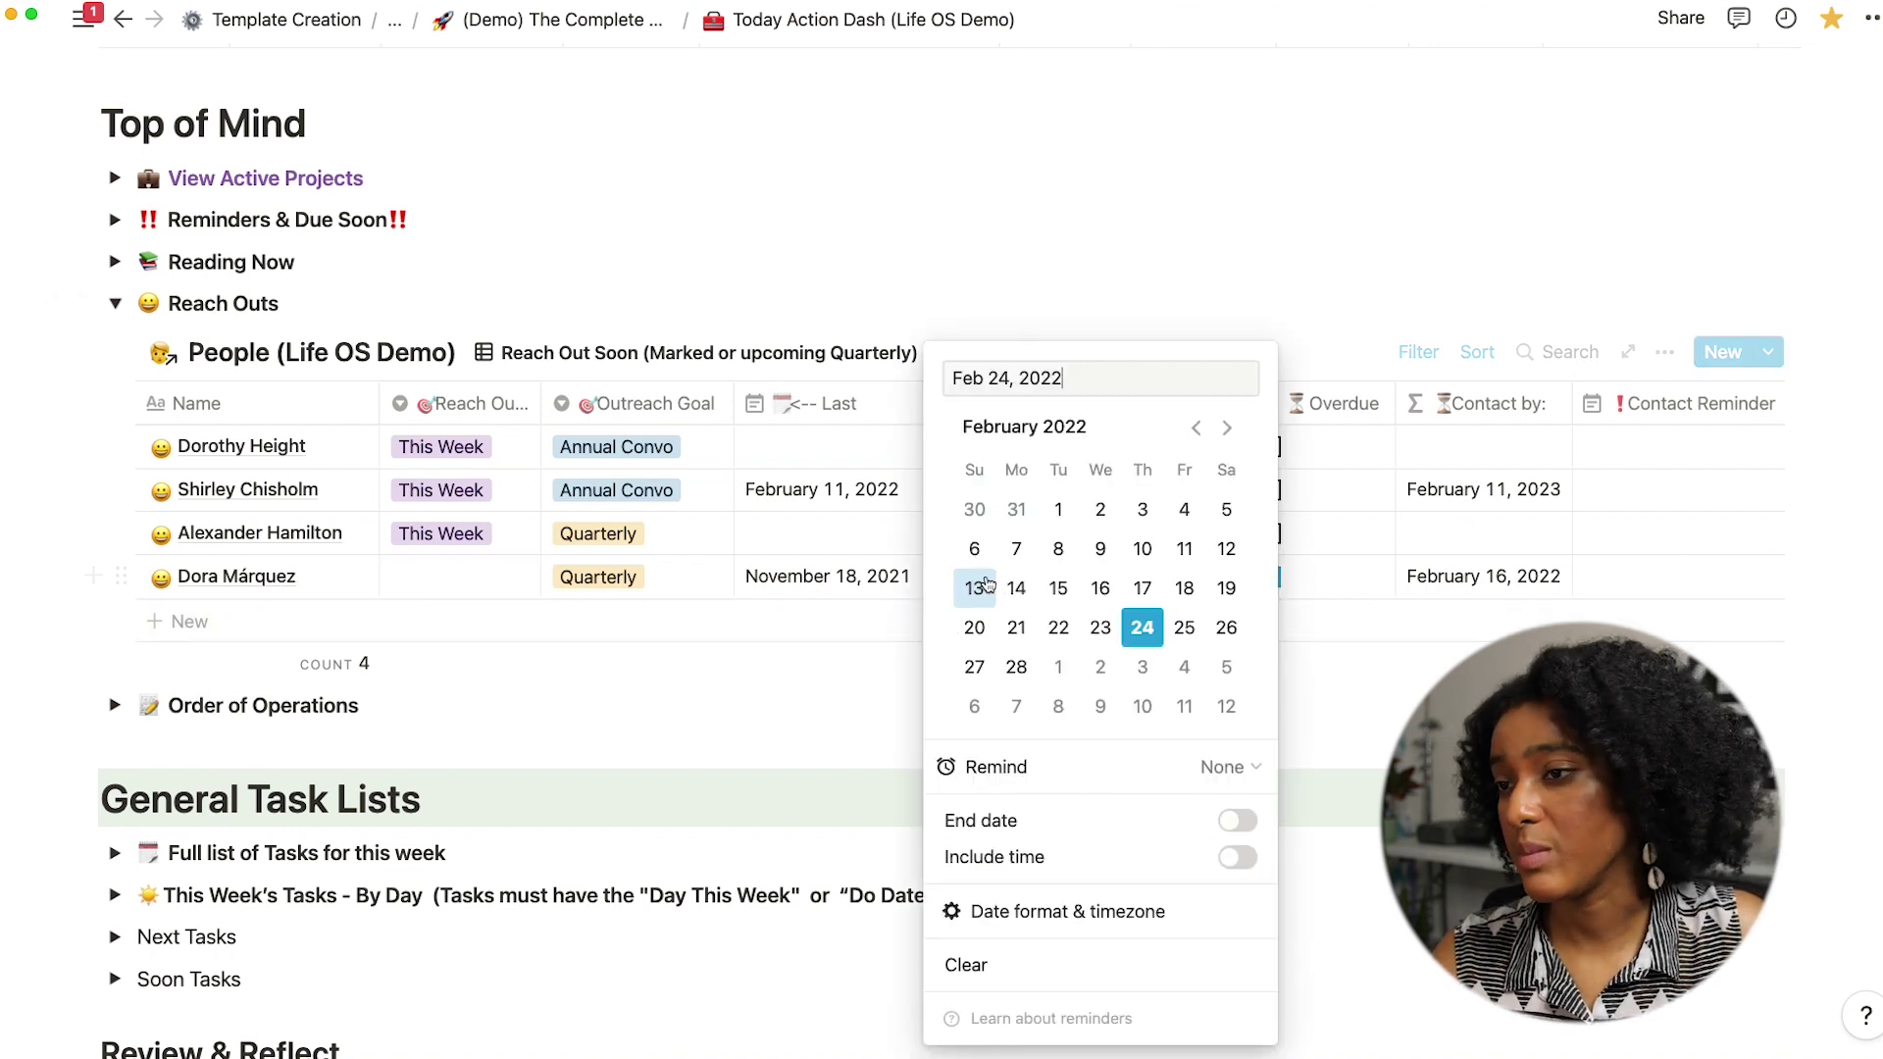
left_click(1143, 667)
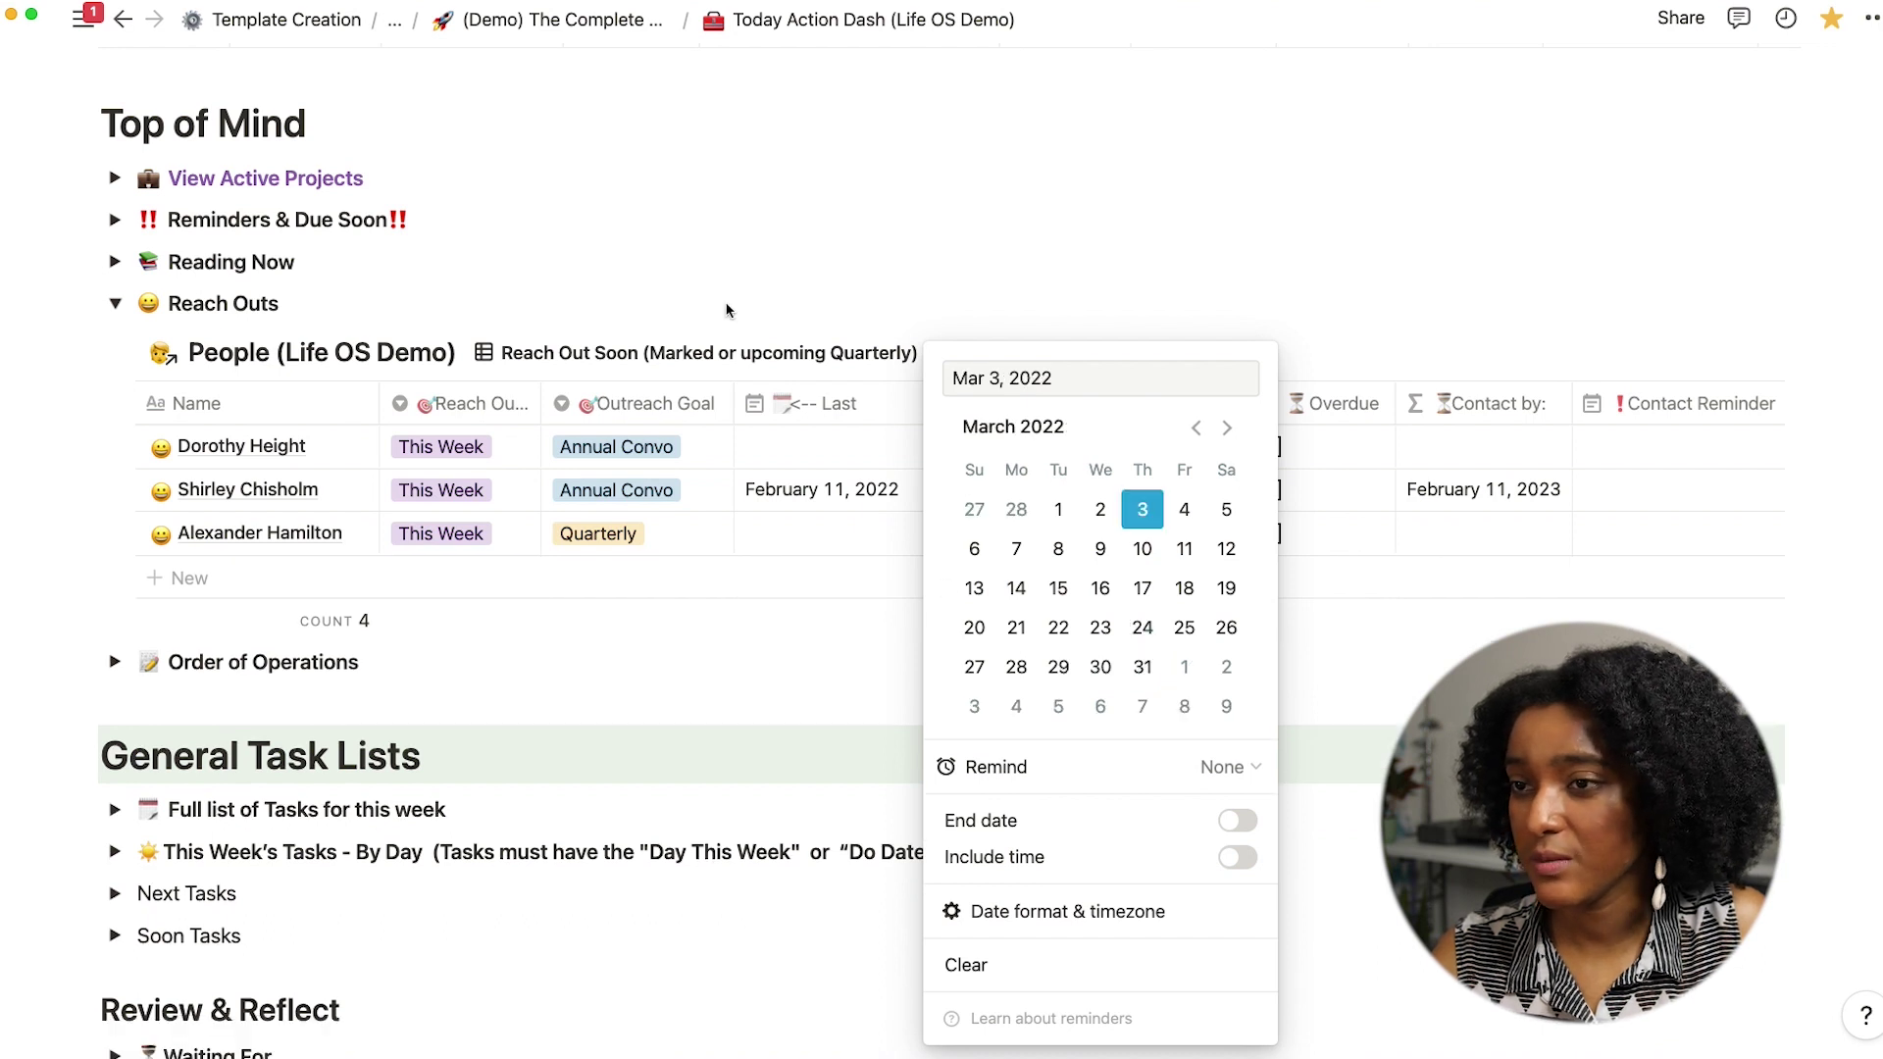
left_click(729, 294)
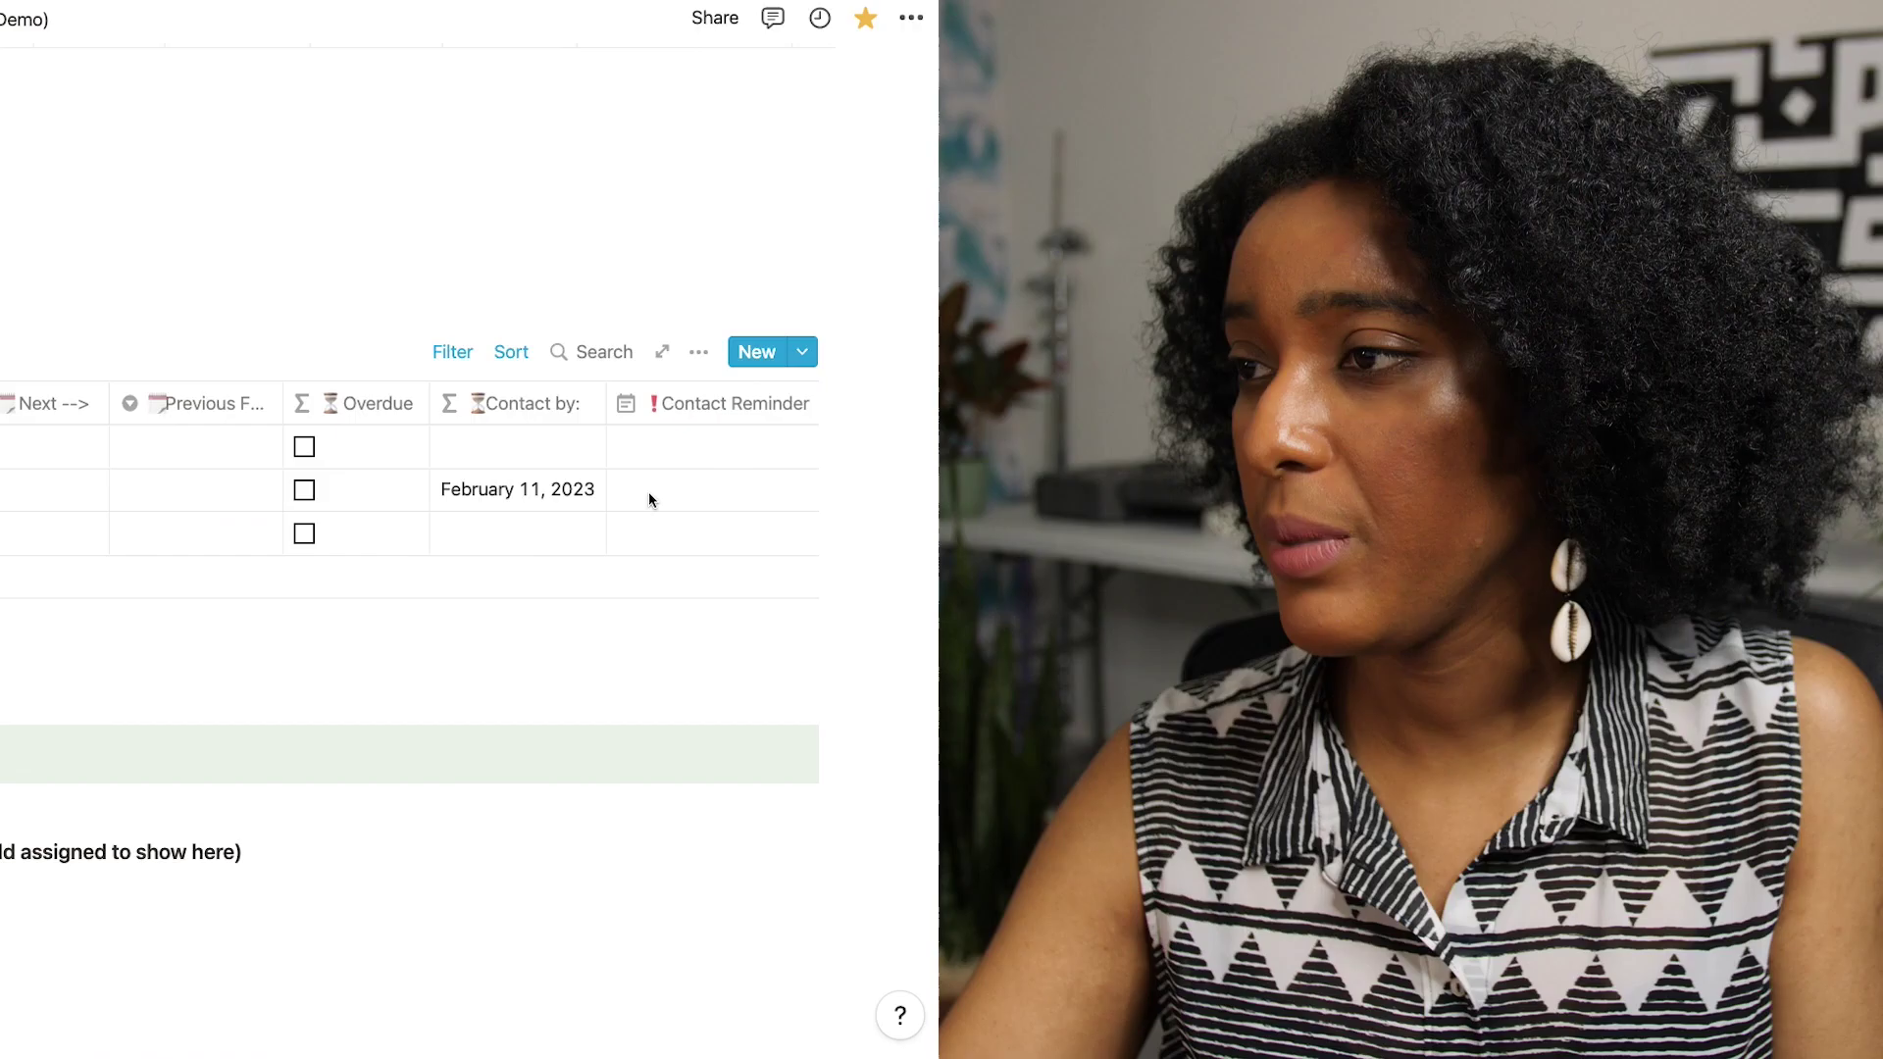
left_click(1617, 496)
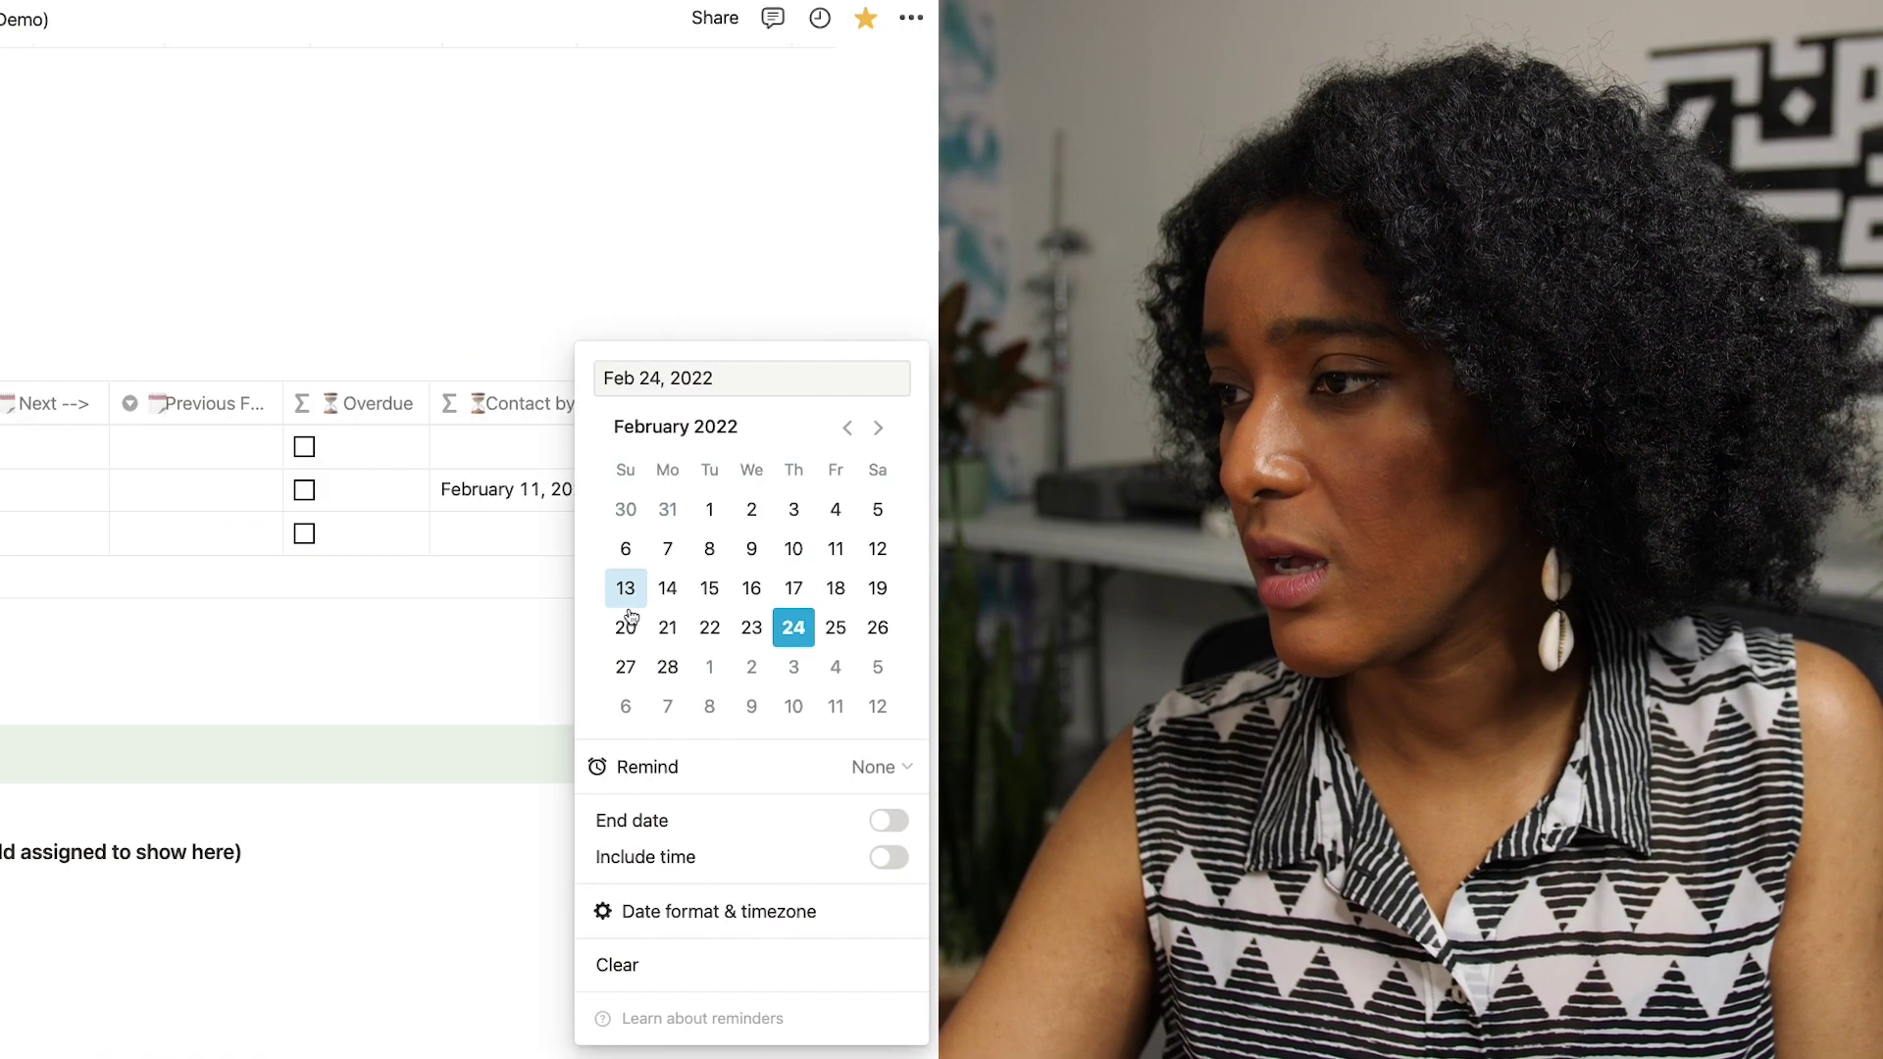
Set the contact reminder to March 2, 2022, alerting on the day at 9:00 AM
left_click(749, 666)
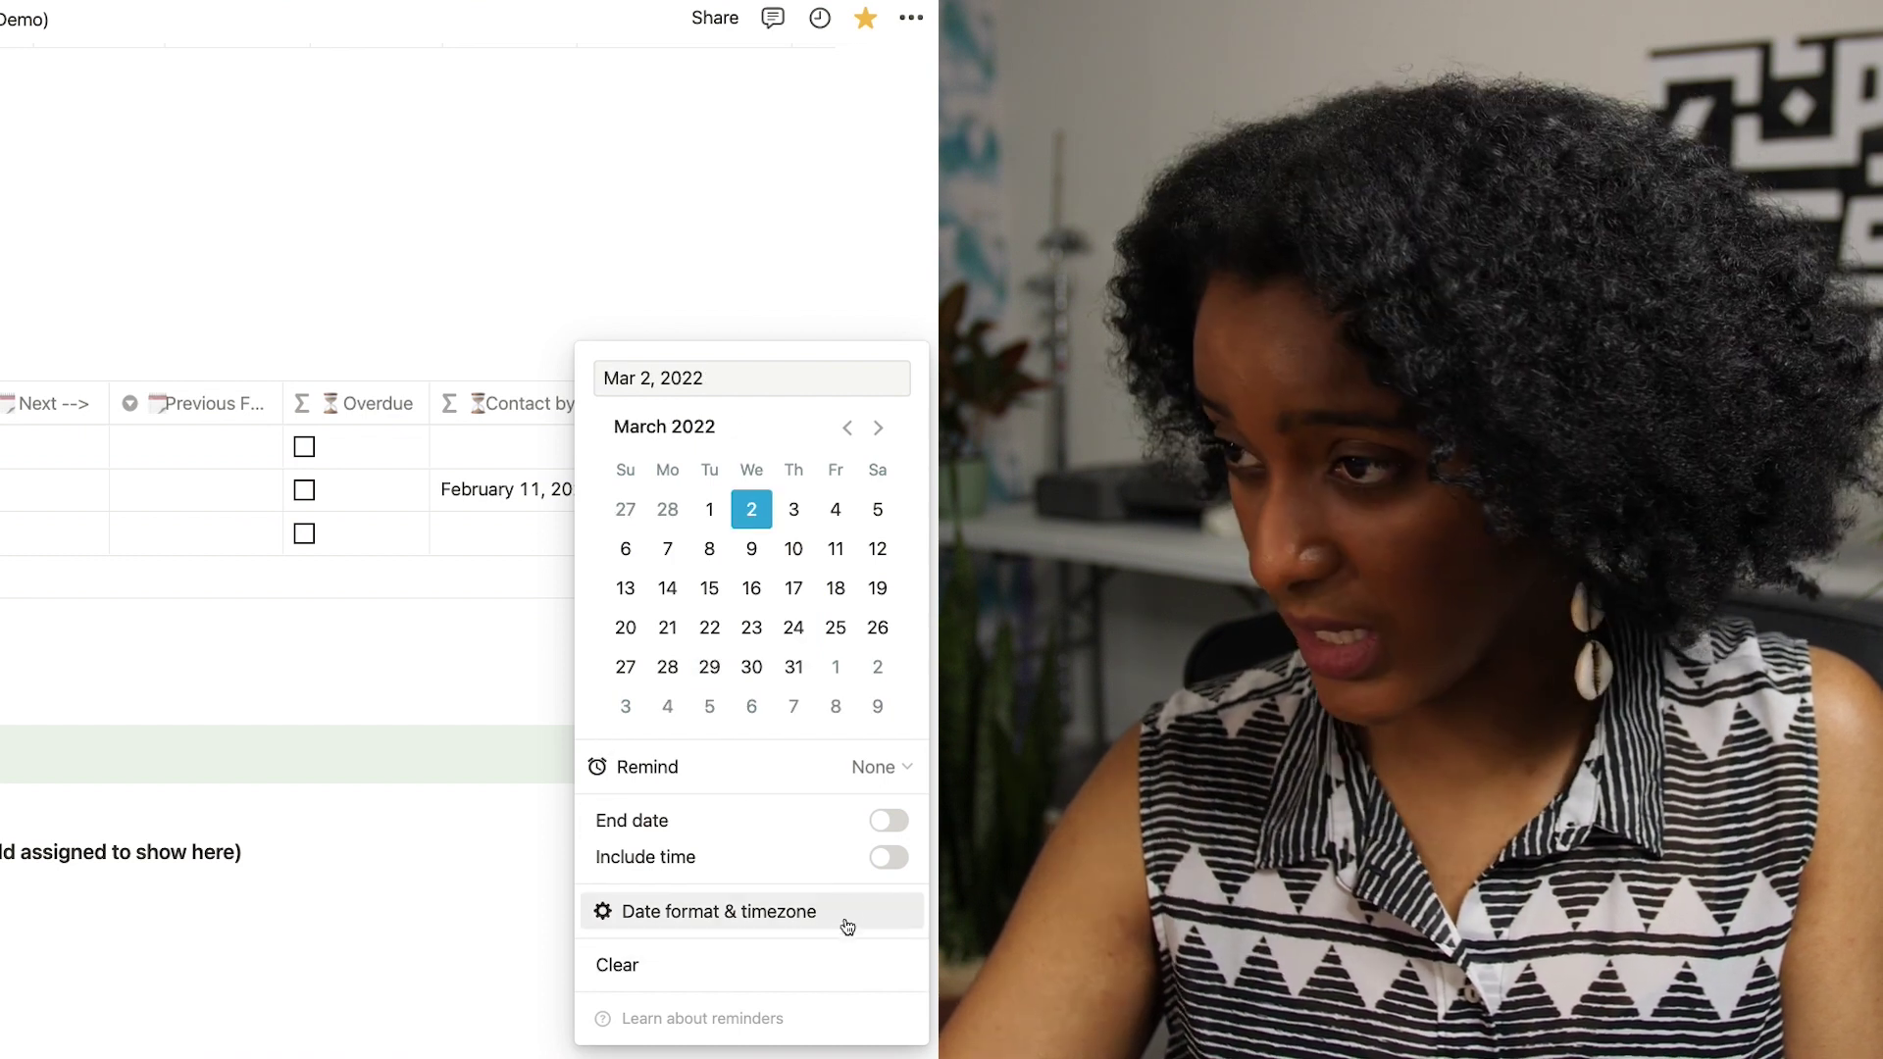
left_click(876, 767)
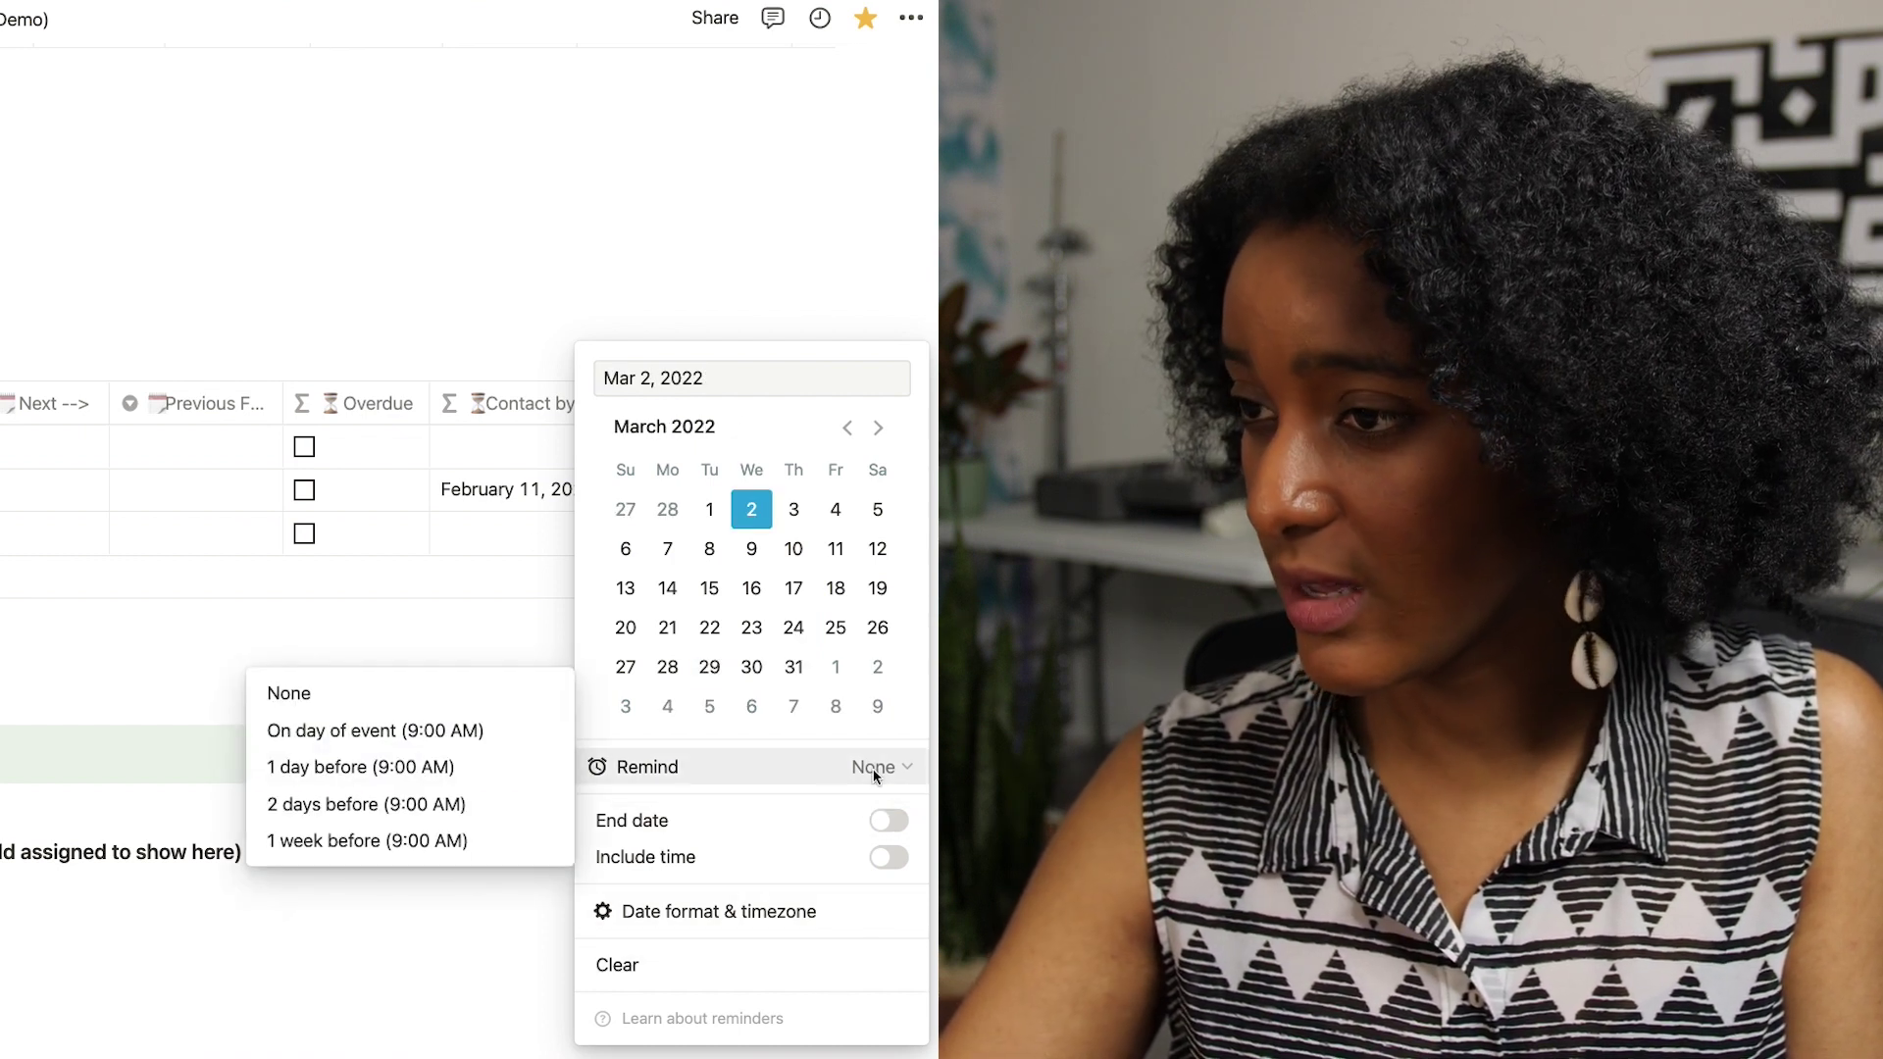
left_click(464, 733)
left_click(445, 330)
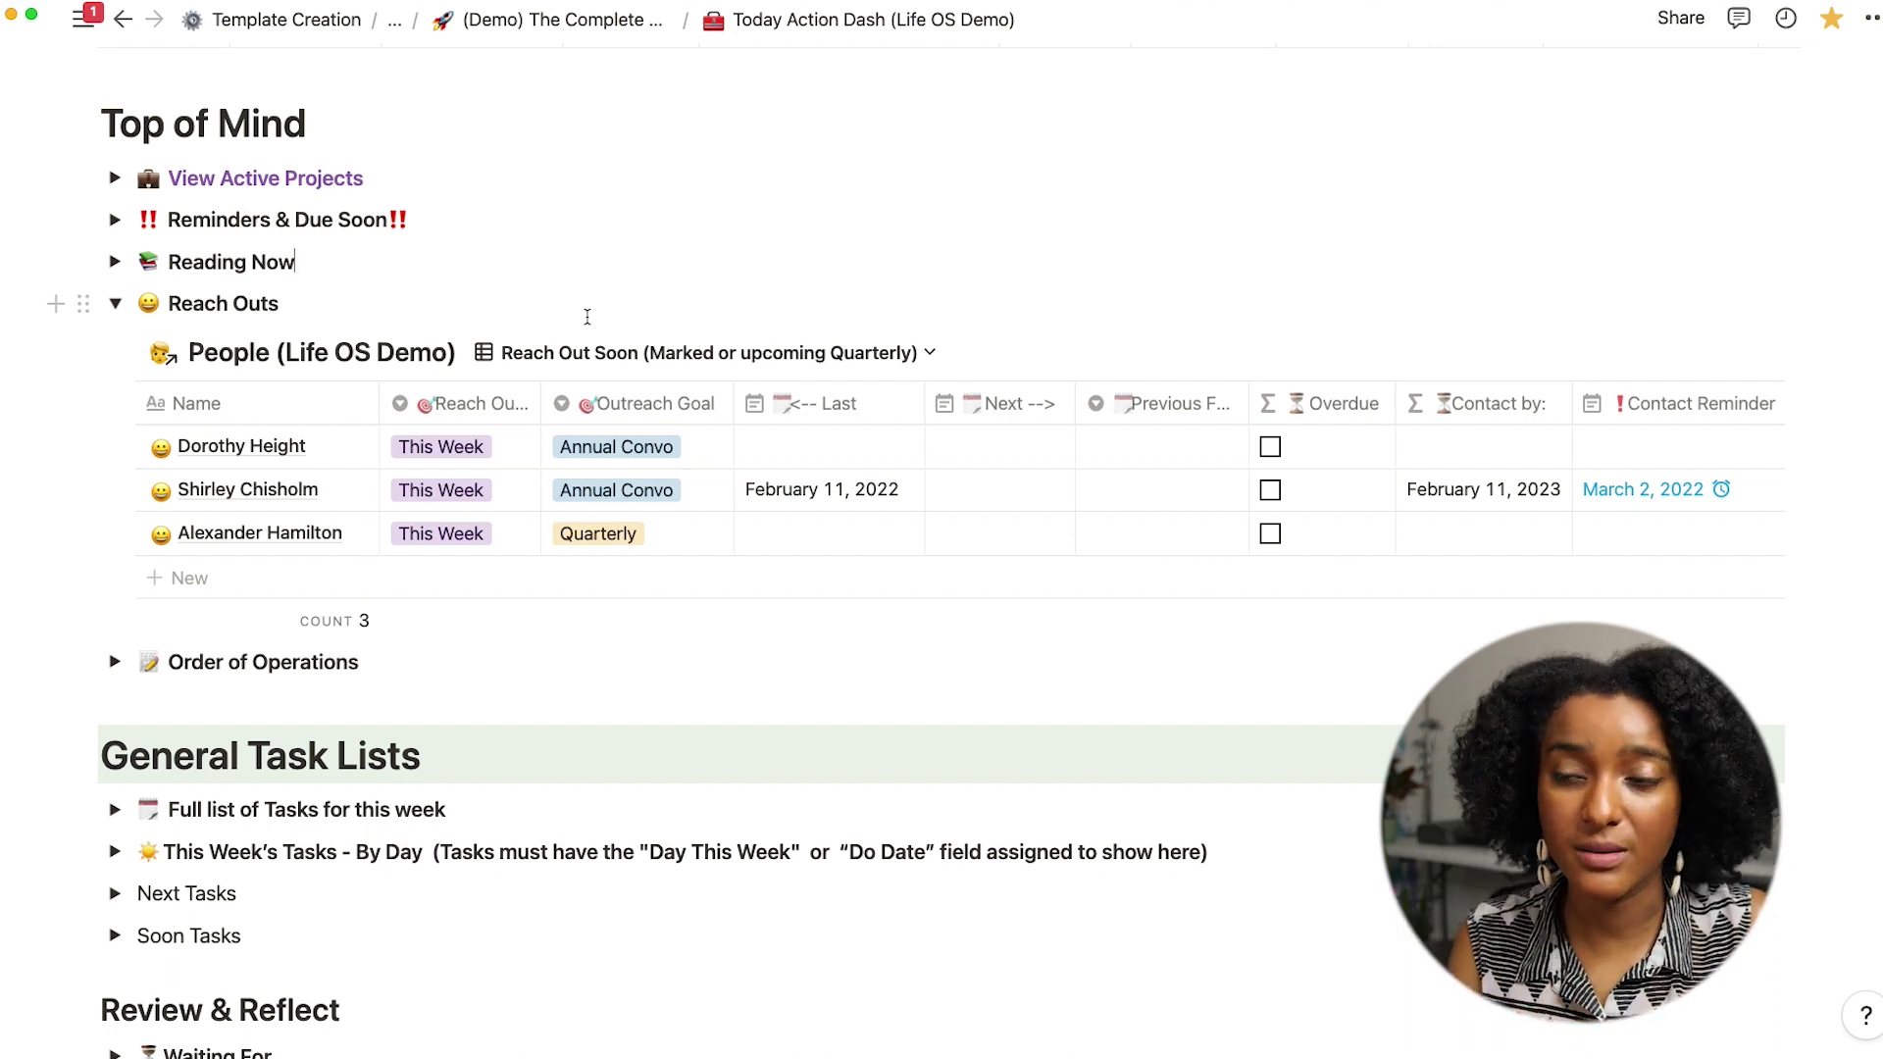
left_click(636, 359)
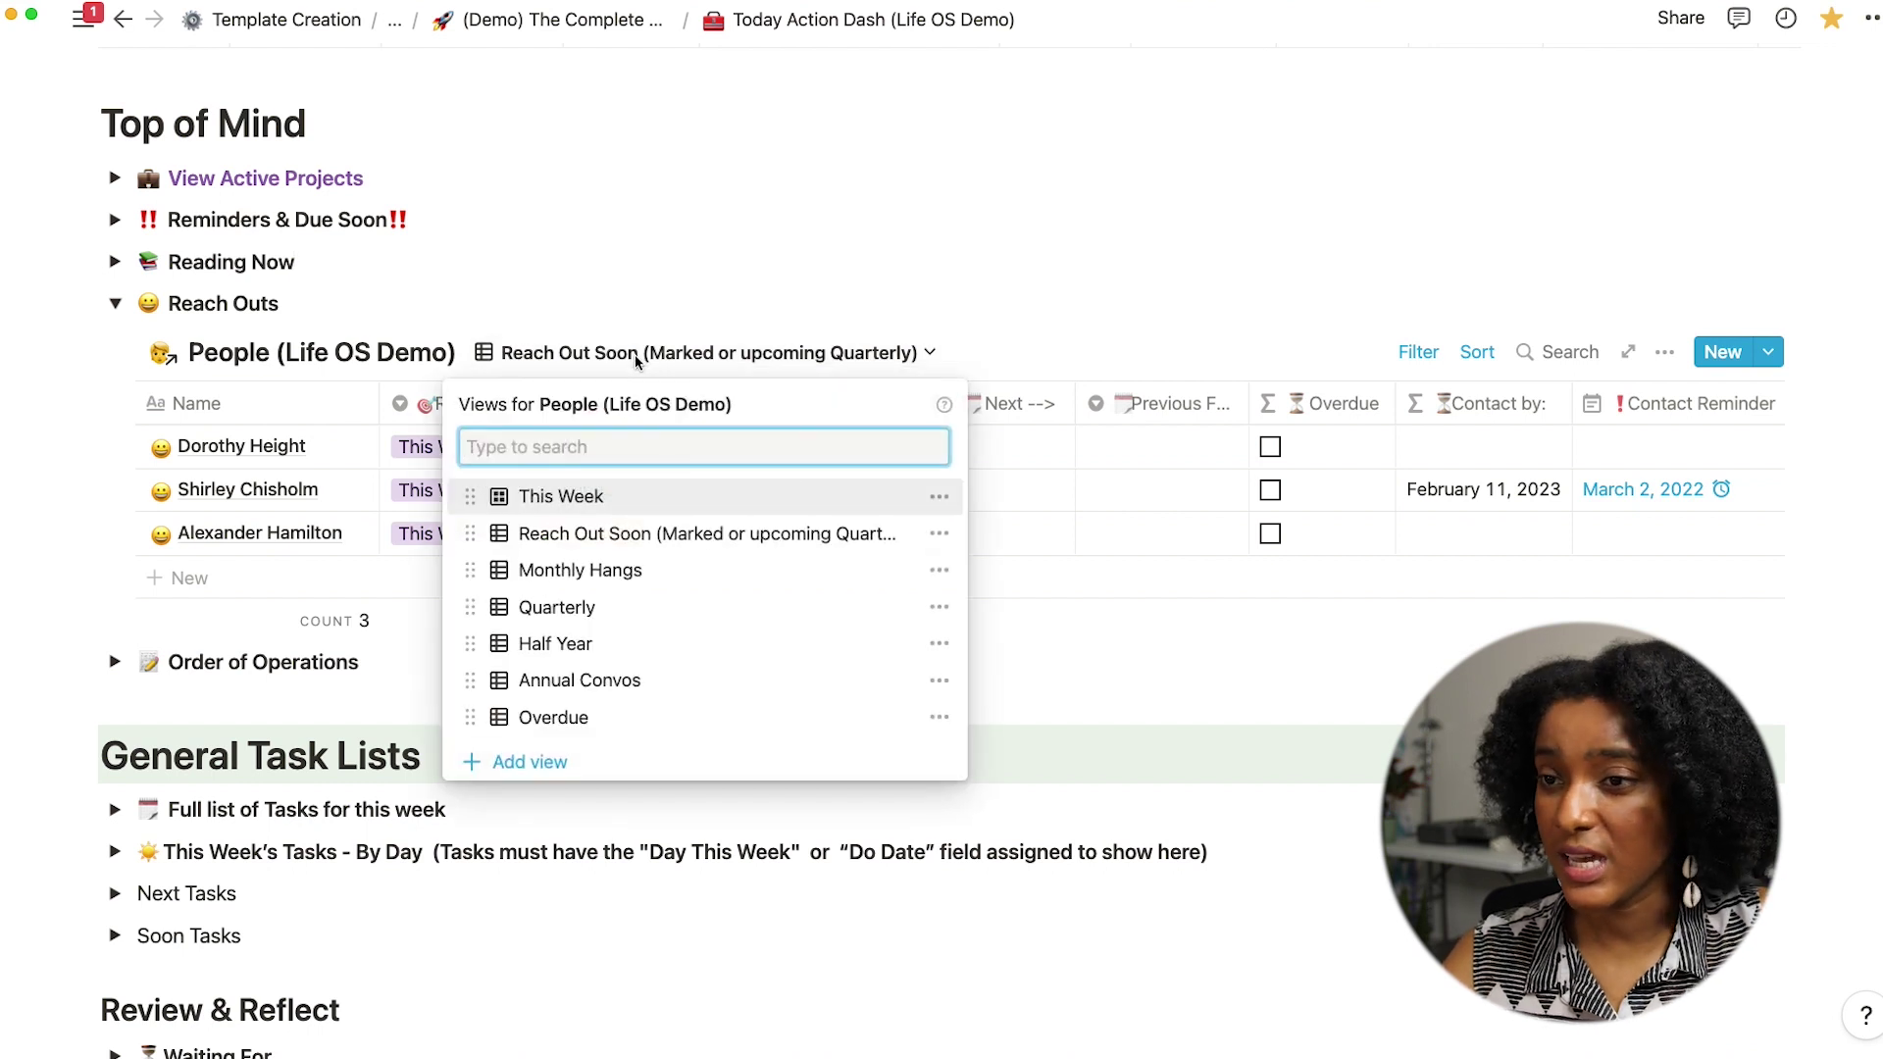
Switch the People table to Monthly Hangs, showing the Weekly and Monthly contacts
left_click(588, 572)
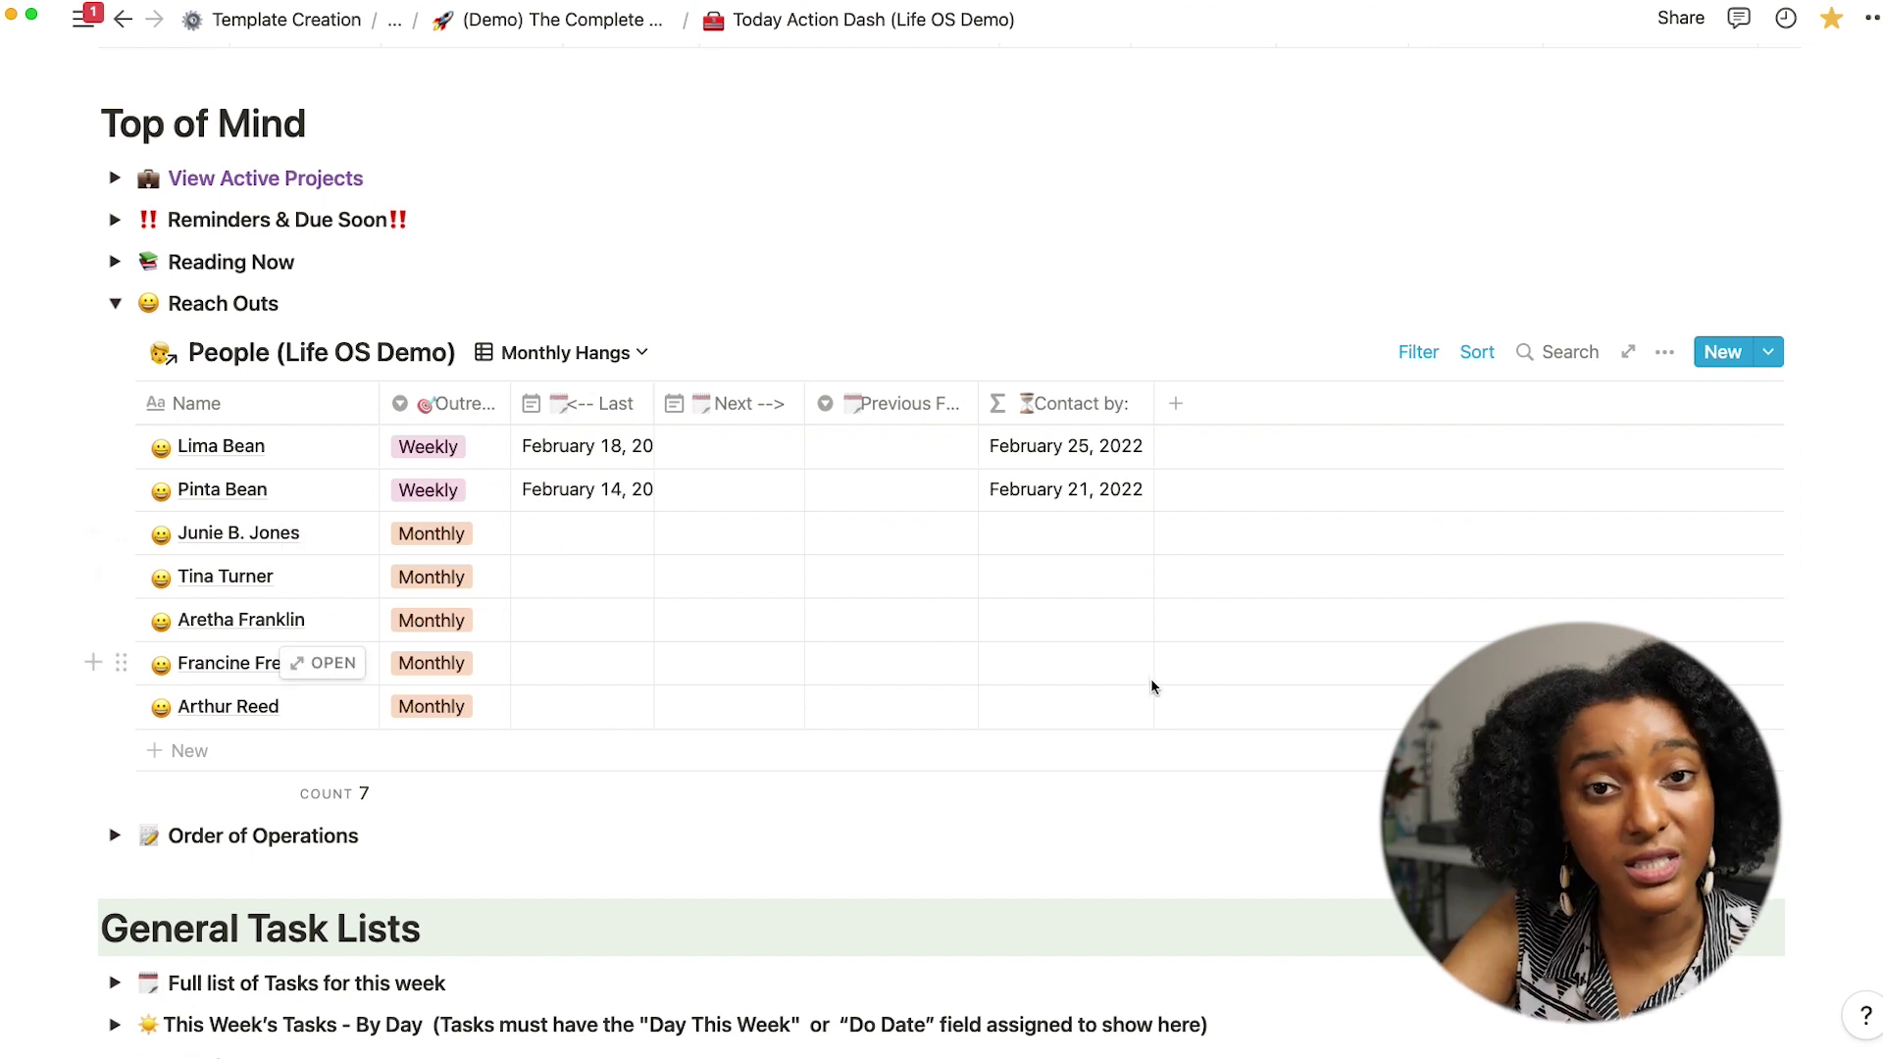
Change the Reach Outs view to Quarterly, listing the four Quarterly contacts
left_click(574, 355)
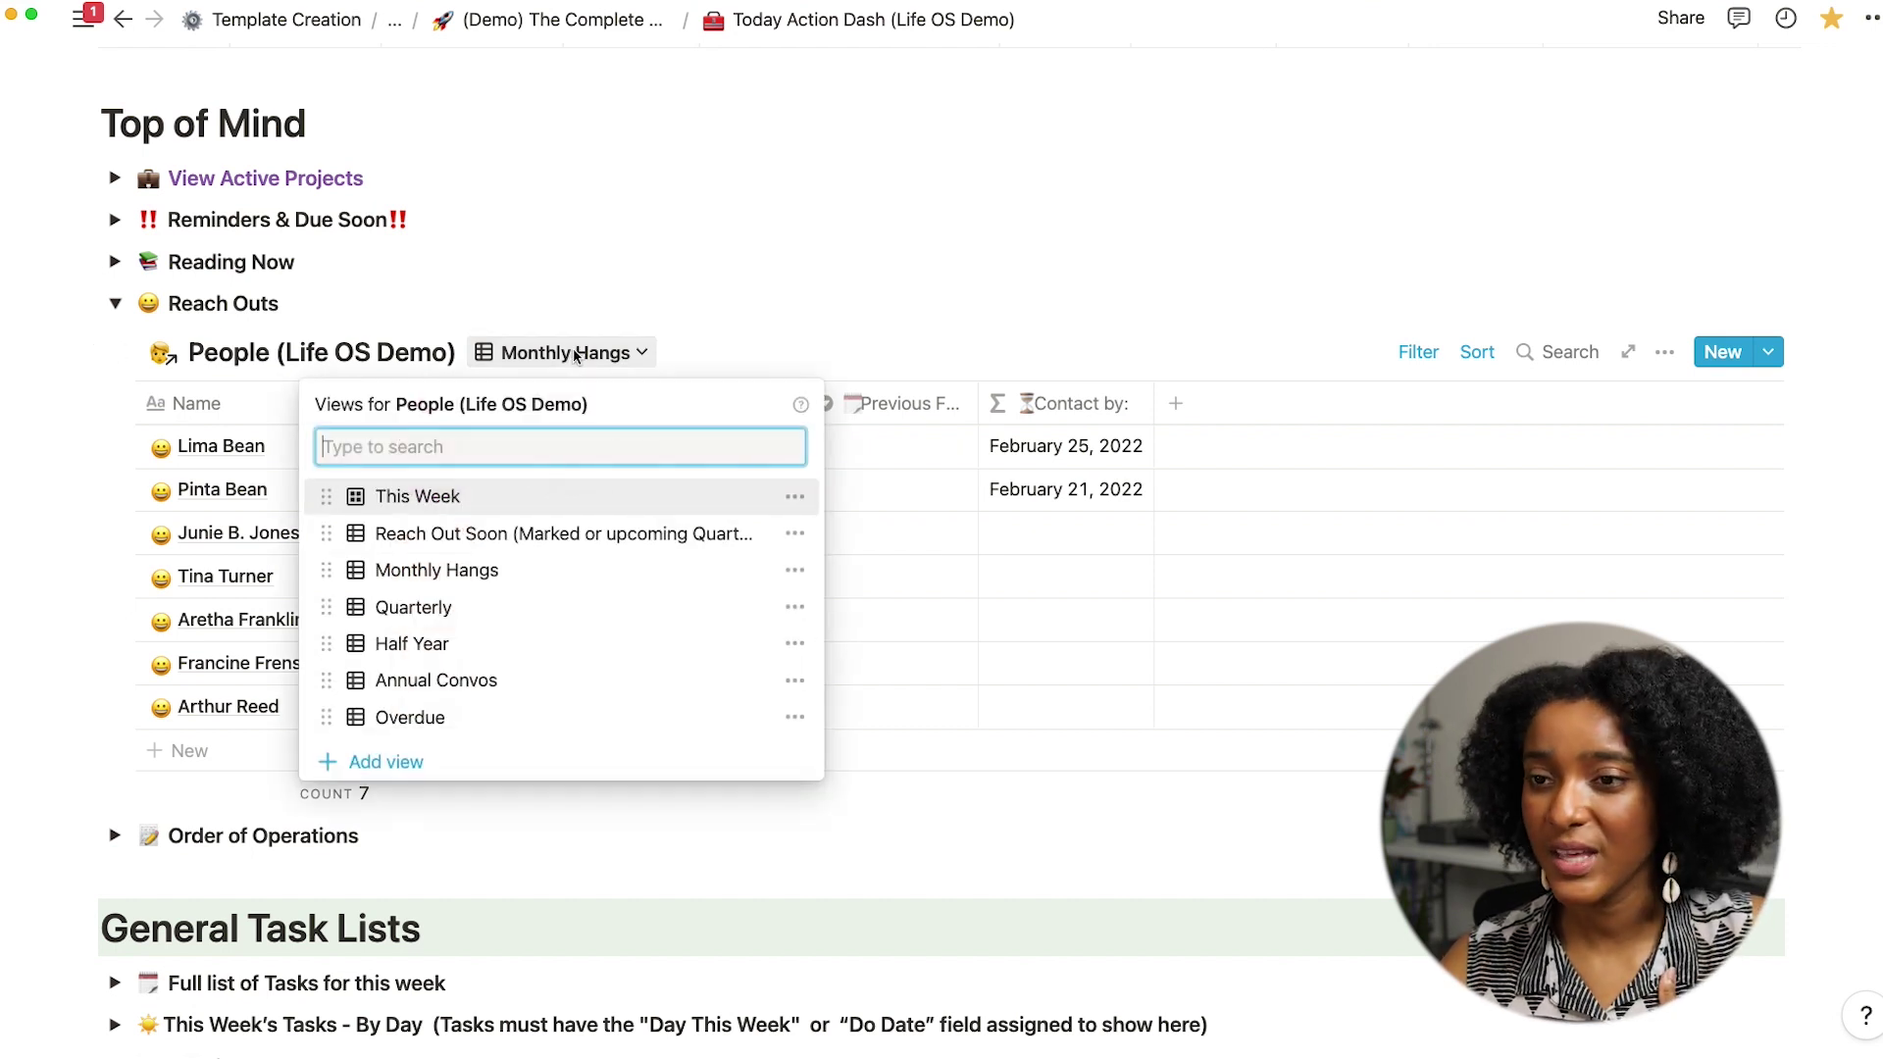
left_click(437, 609)
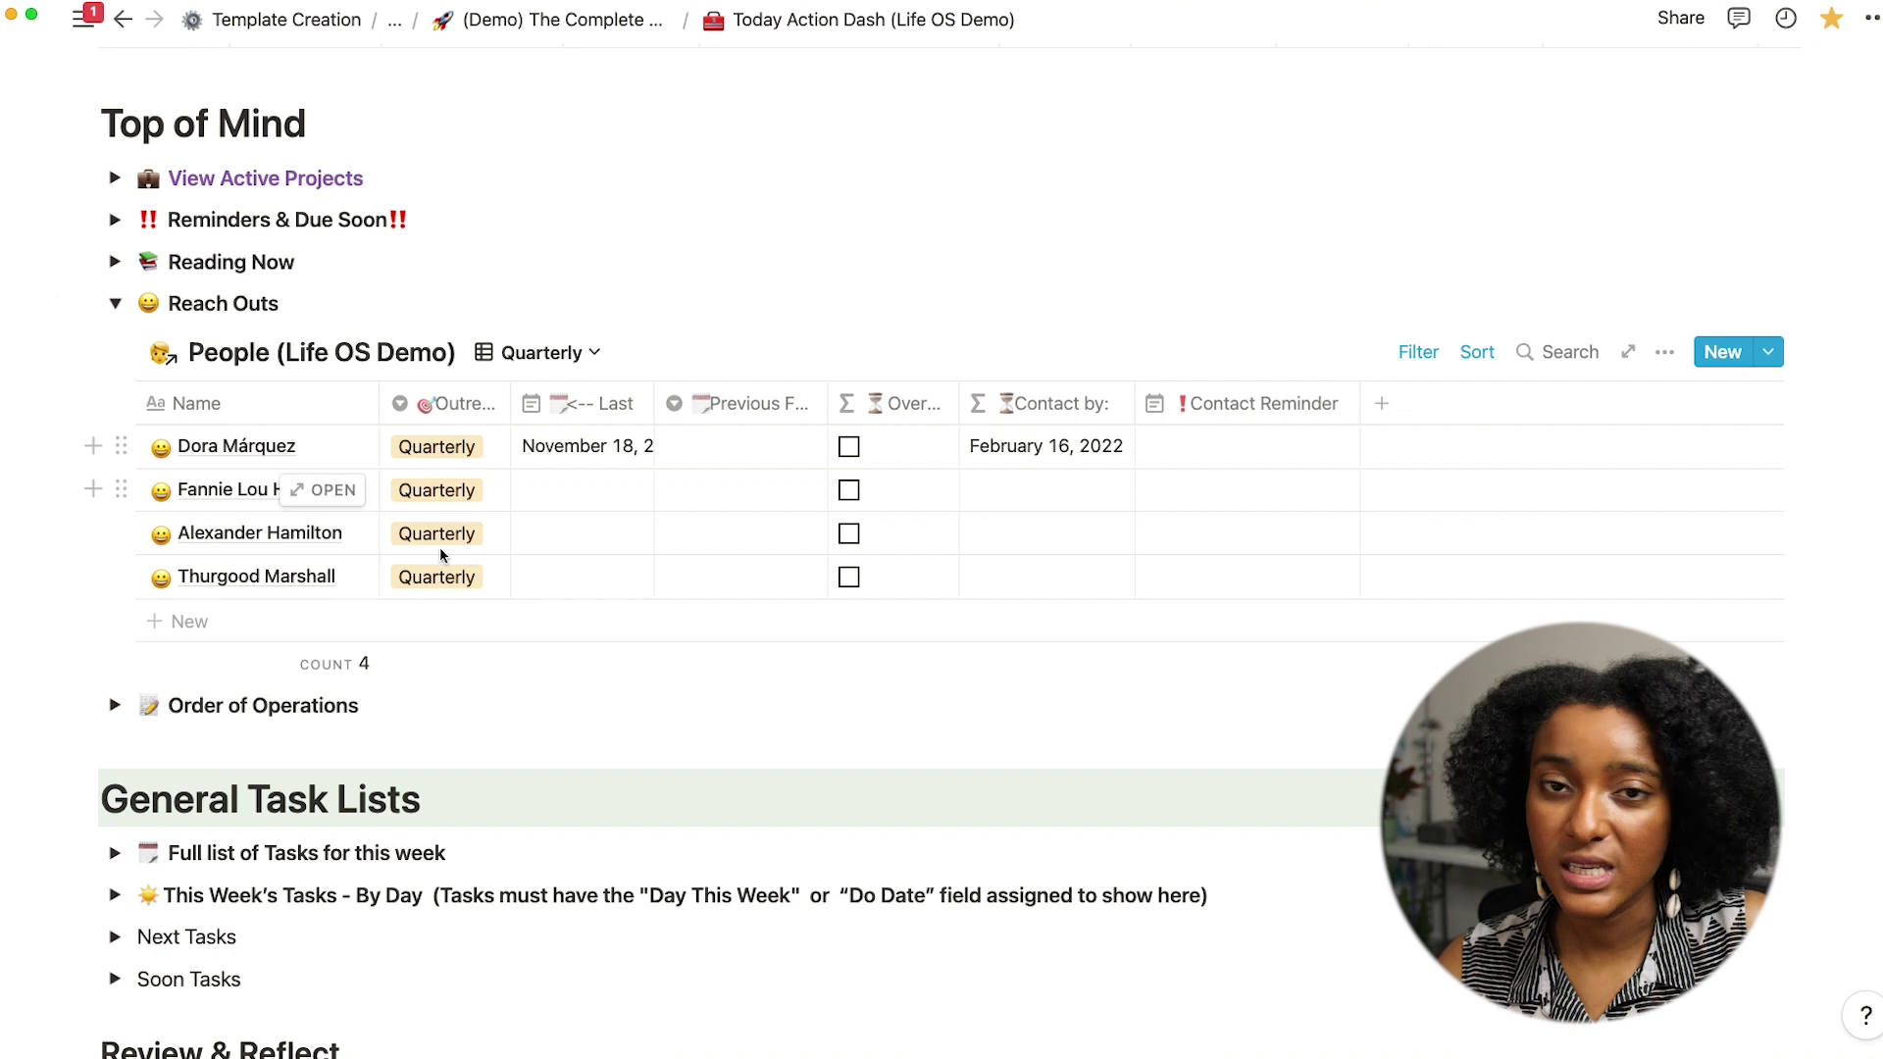
Switch the People table to the Half Year view, then to Annual Convos
mouse_move(402, 675)
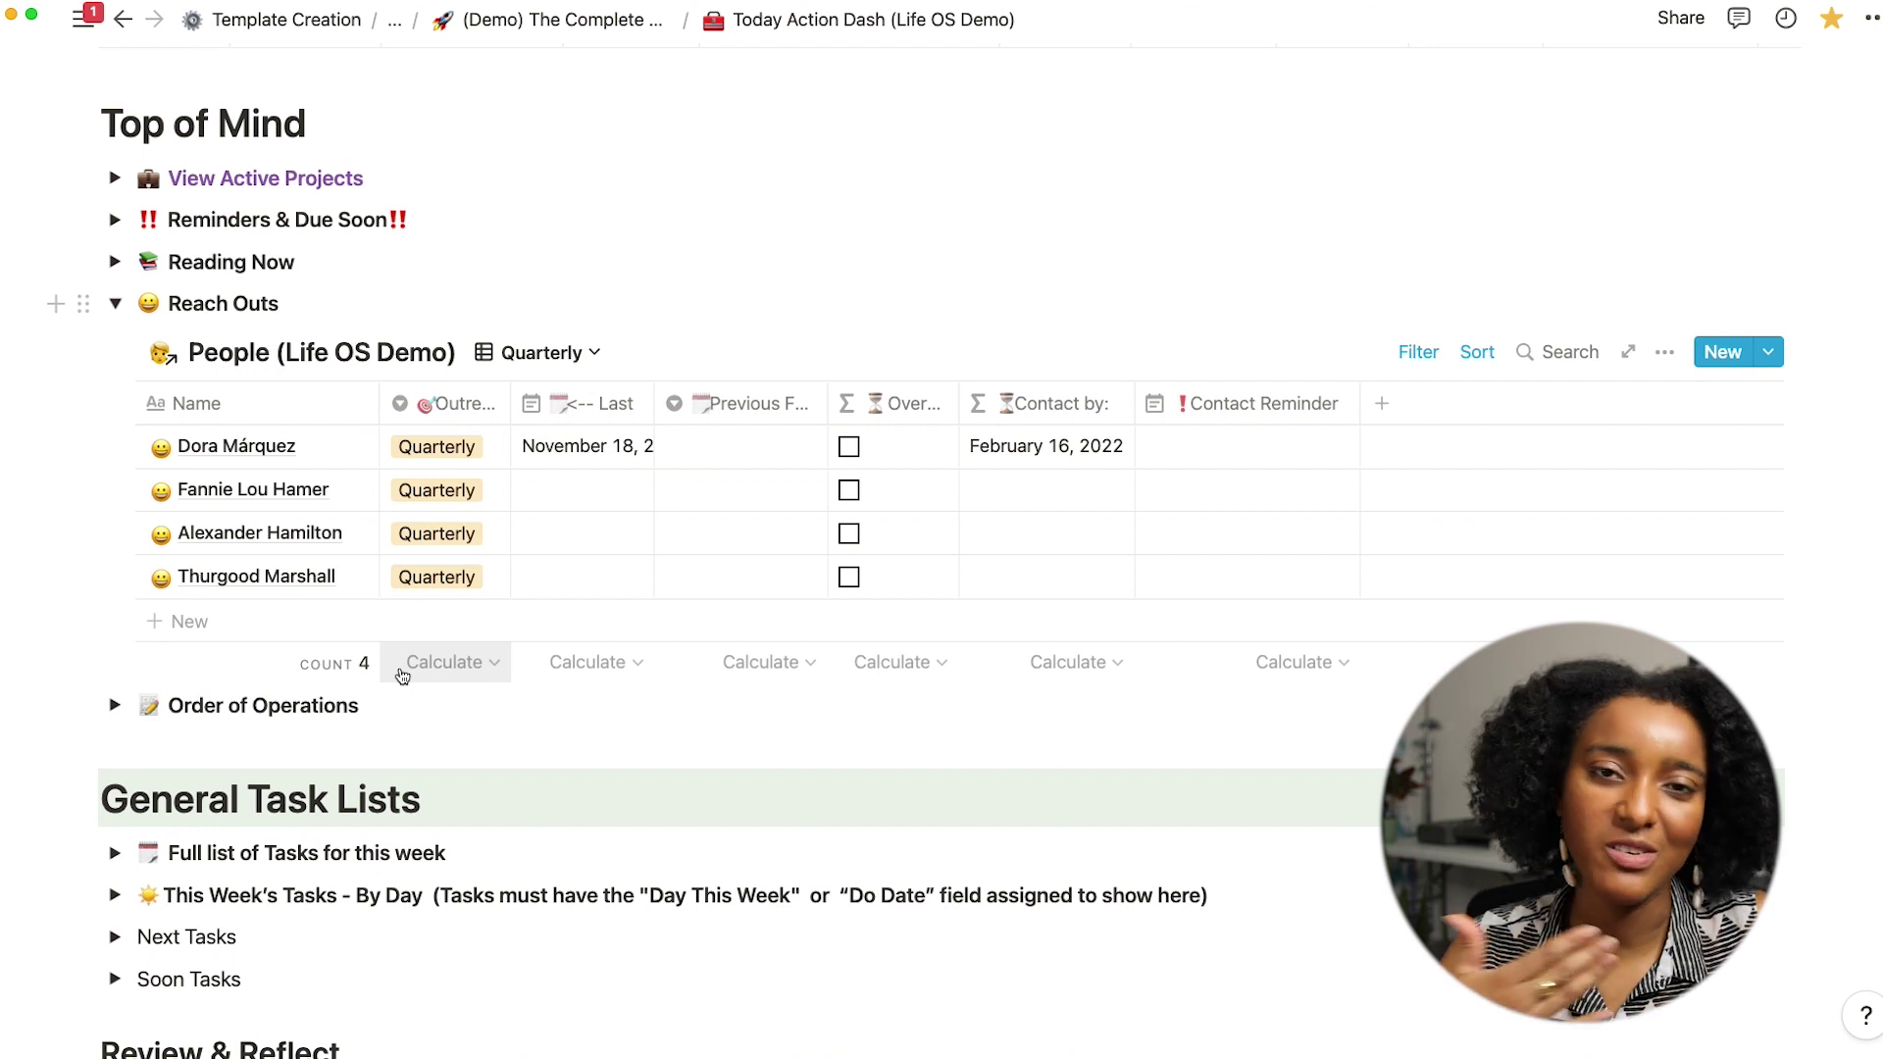
left_click(402, 635)
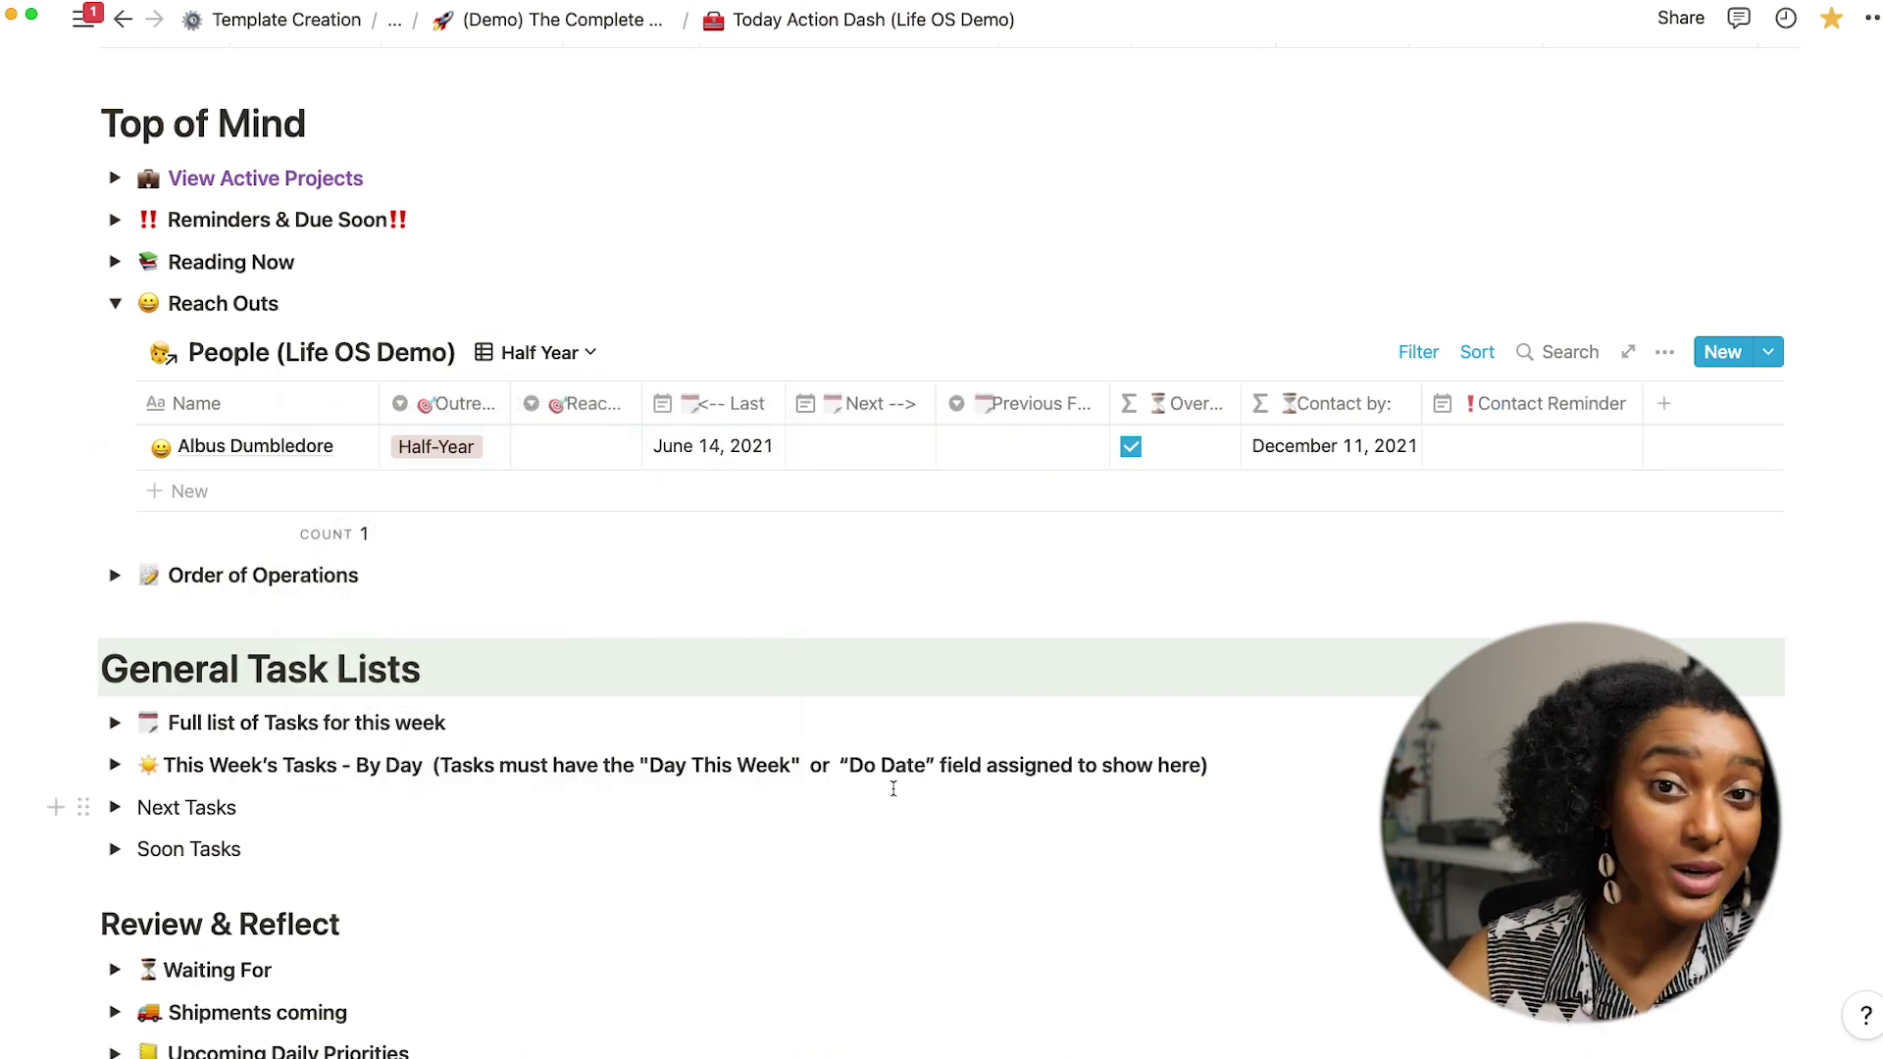
left_click(579, 355)
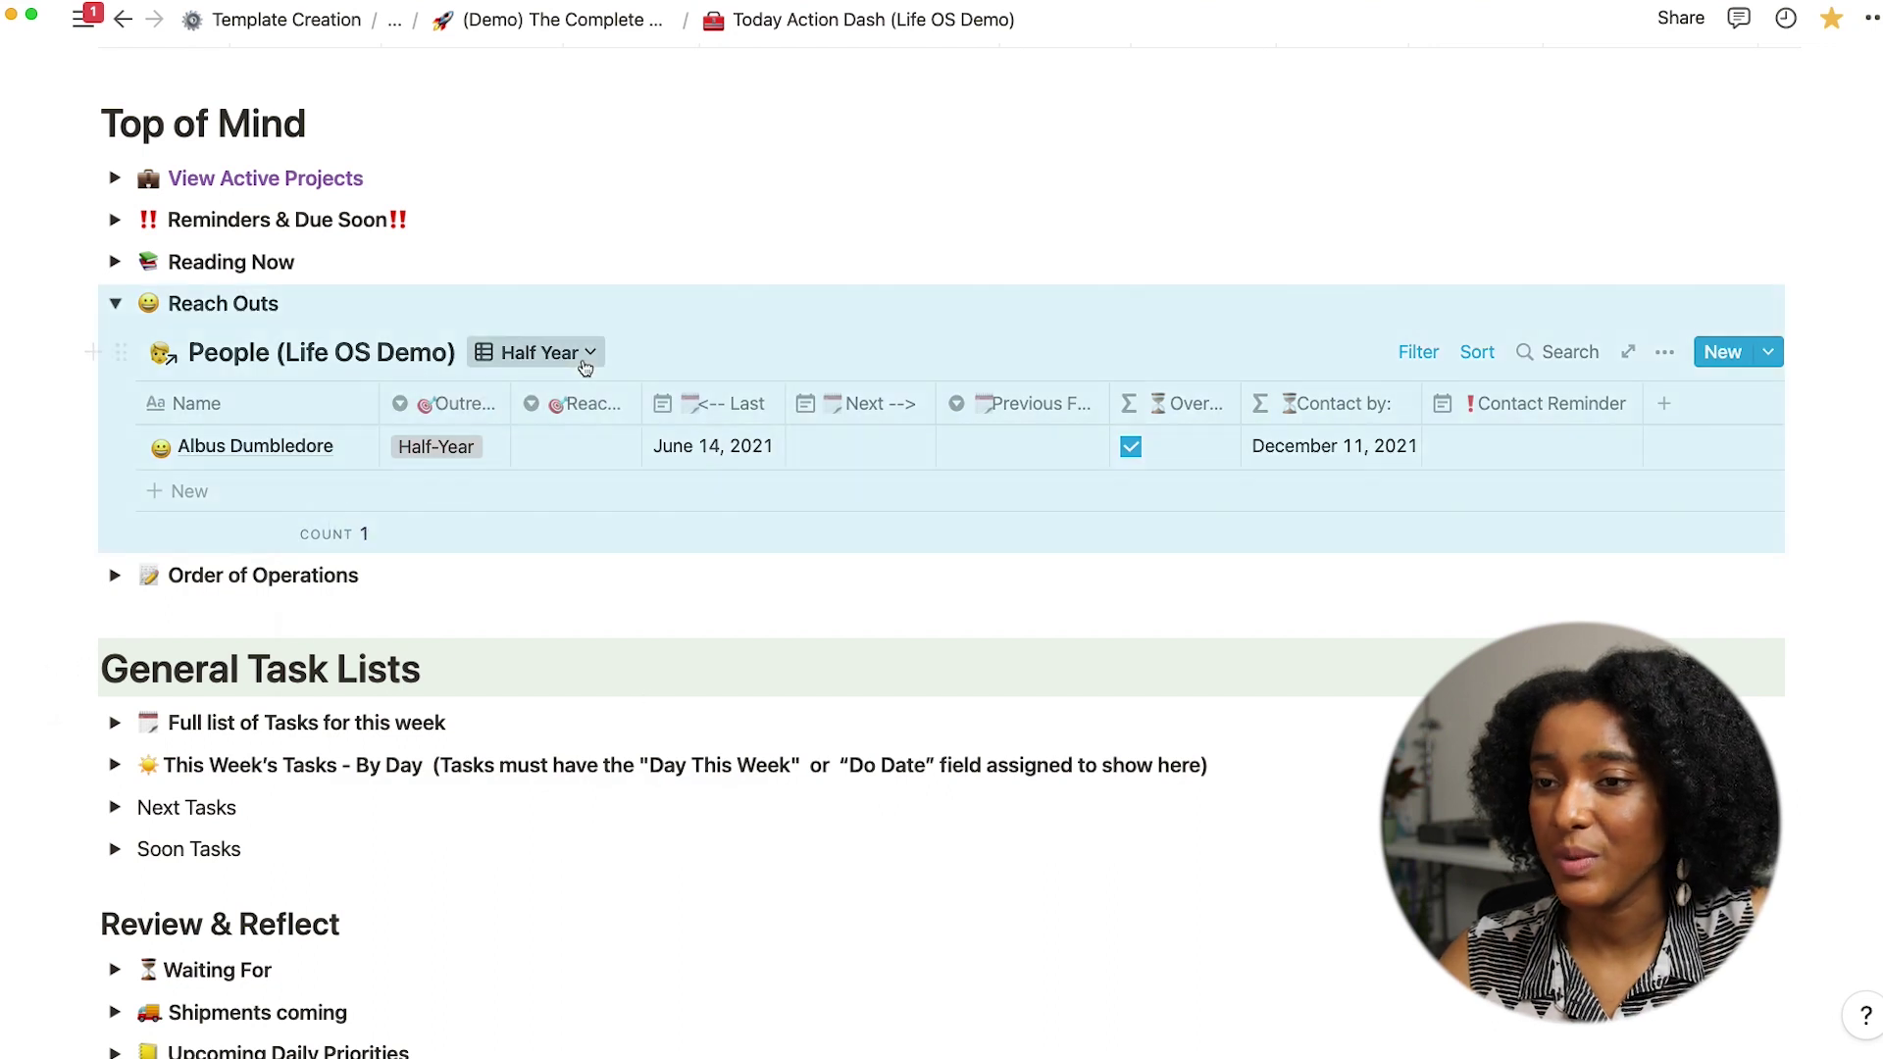
left_click(451, 681)
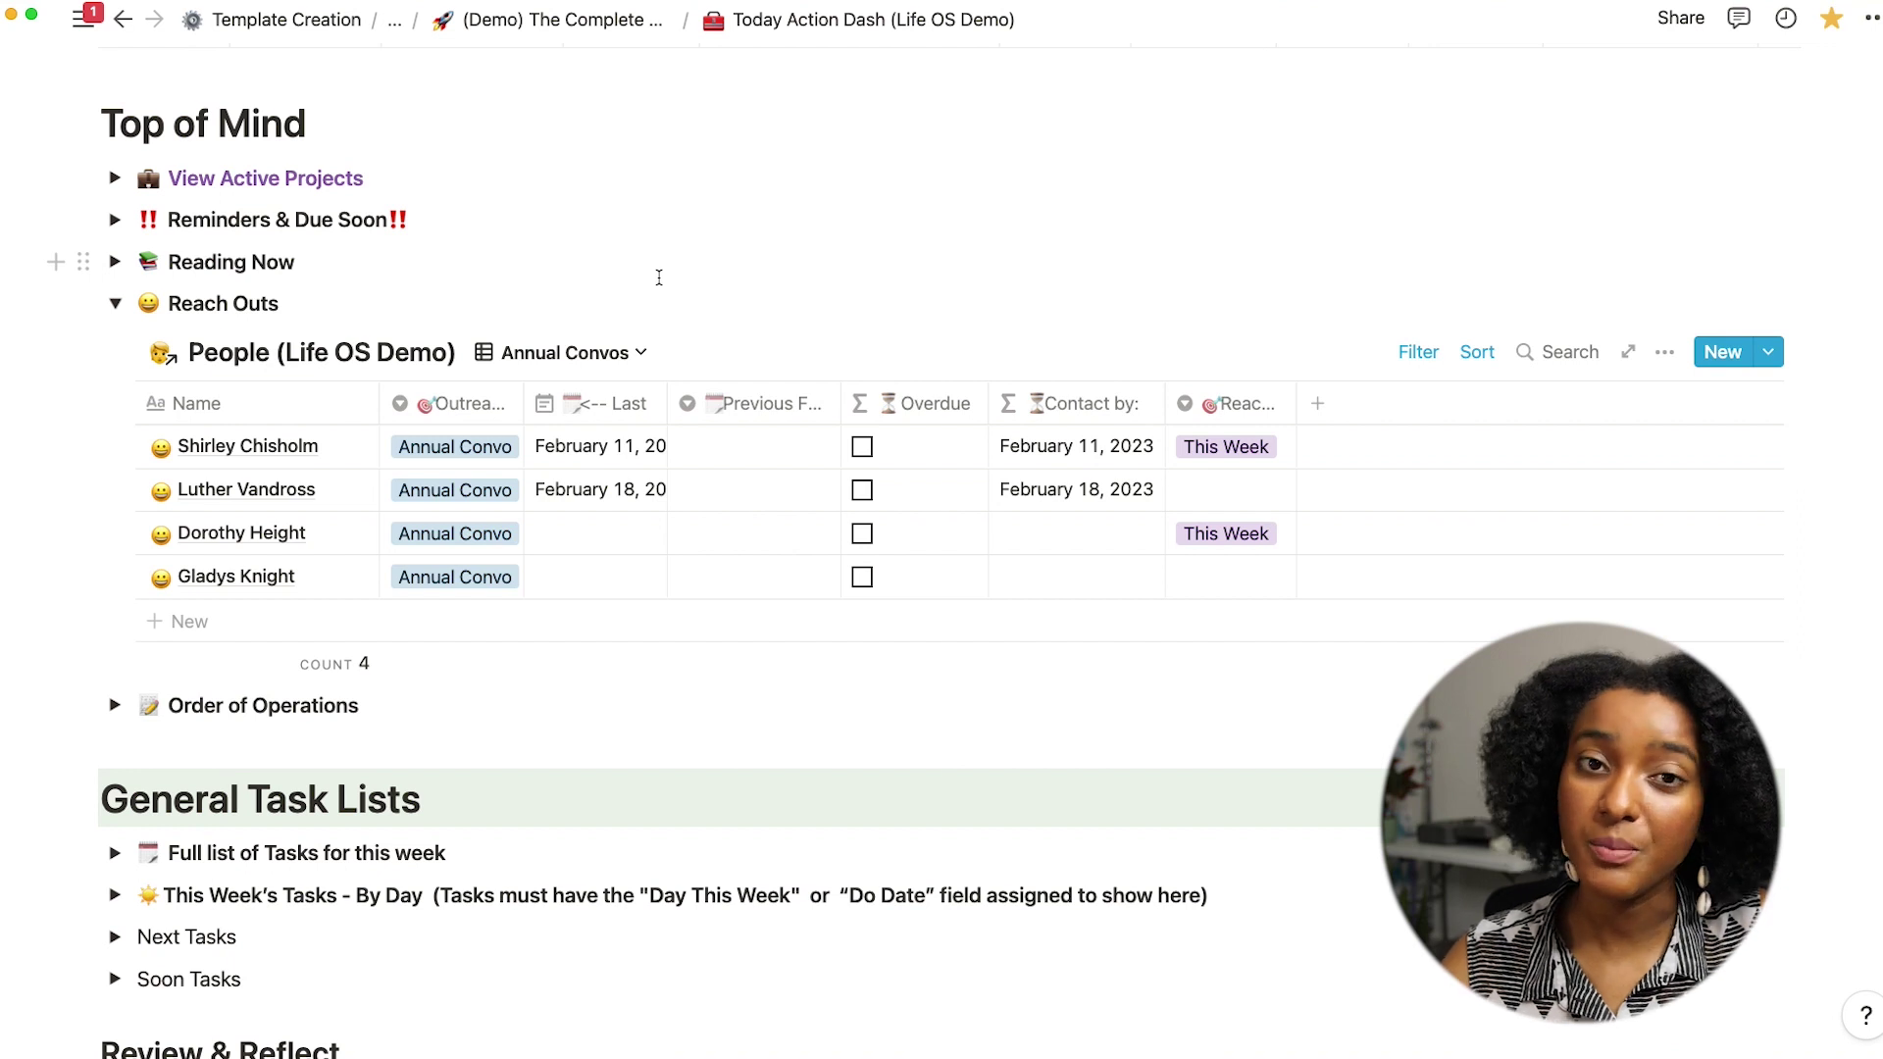
Set the second Annual Convos contact's Reach Out to This Week
left_click(1212, 494)
left_click(1264, 575)
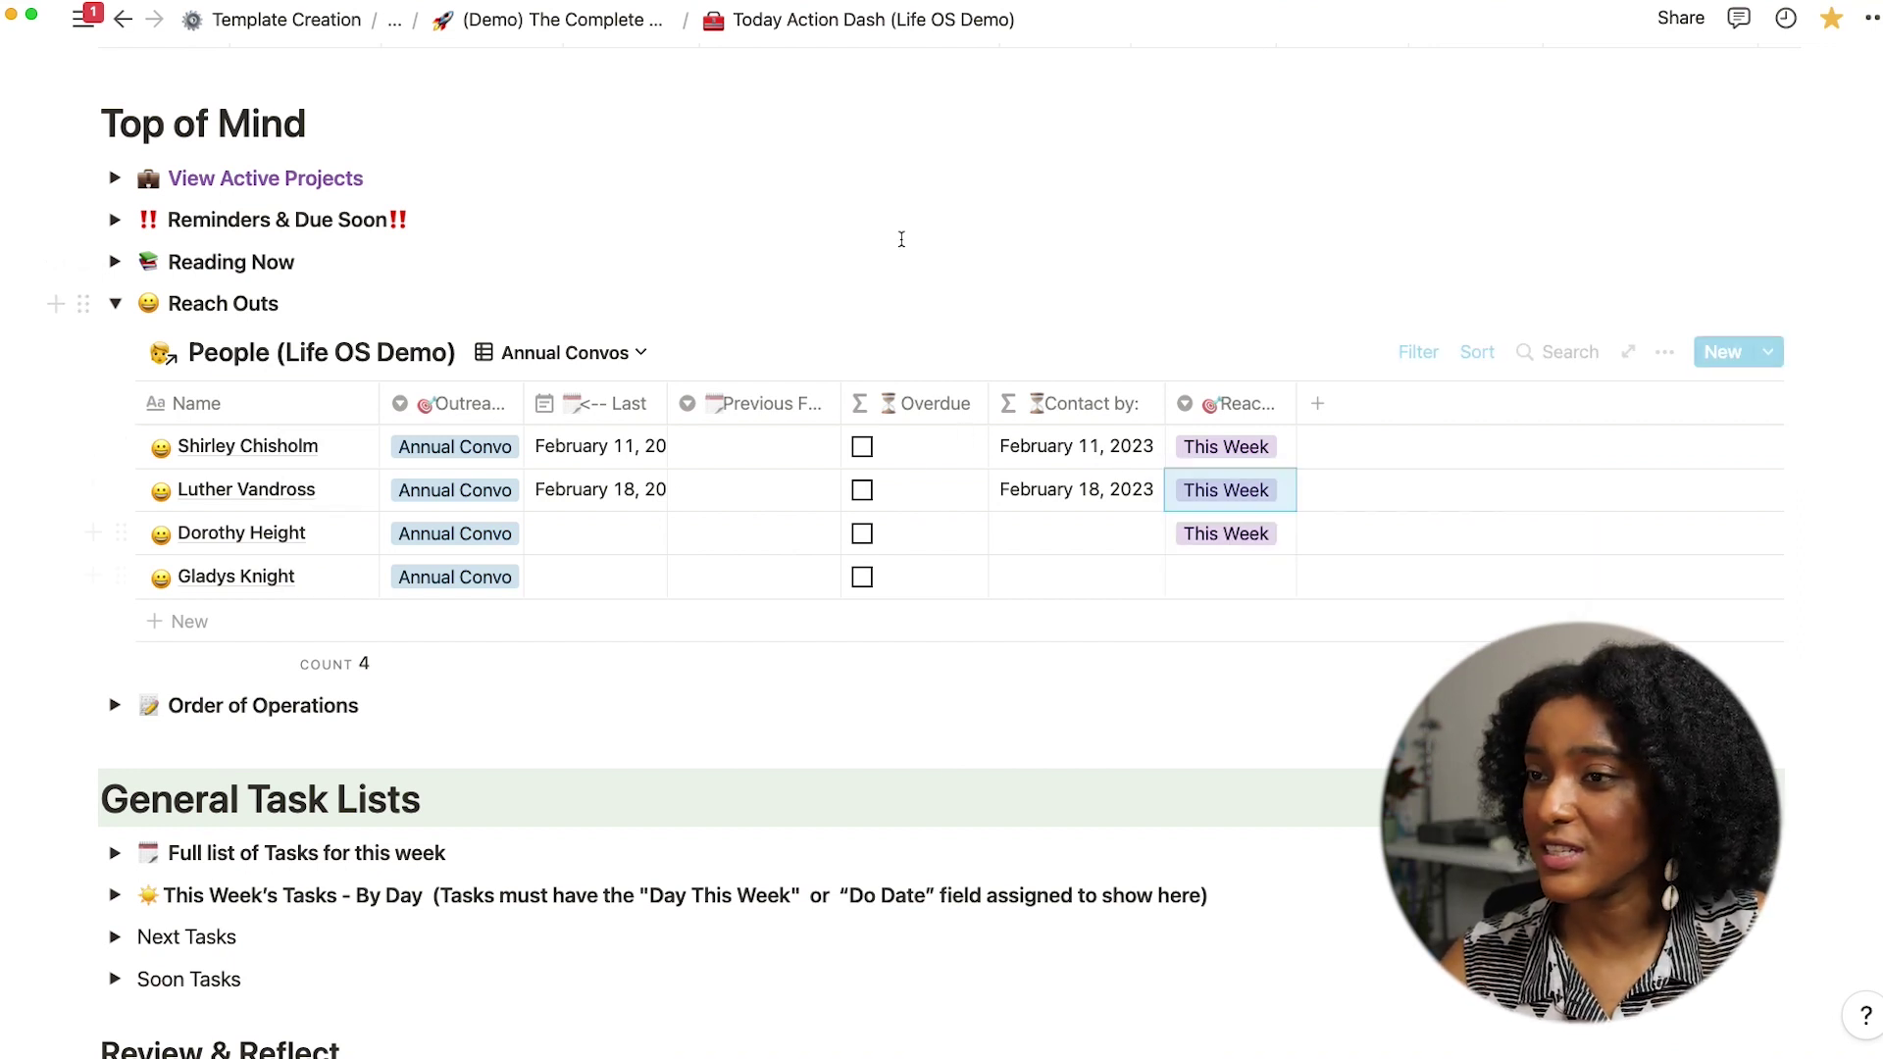
left_click(859, 301)
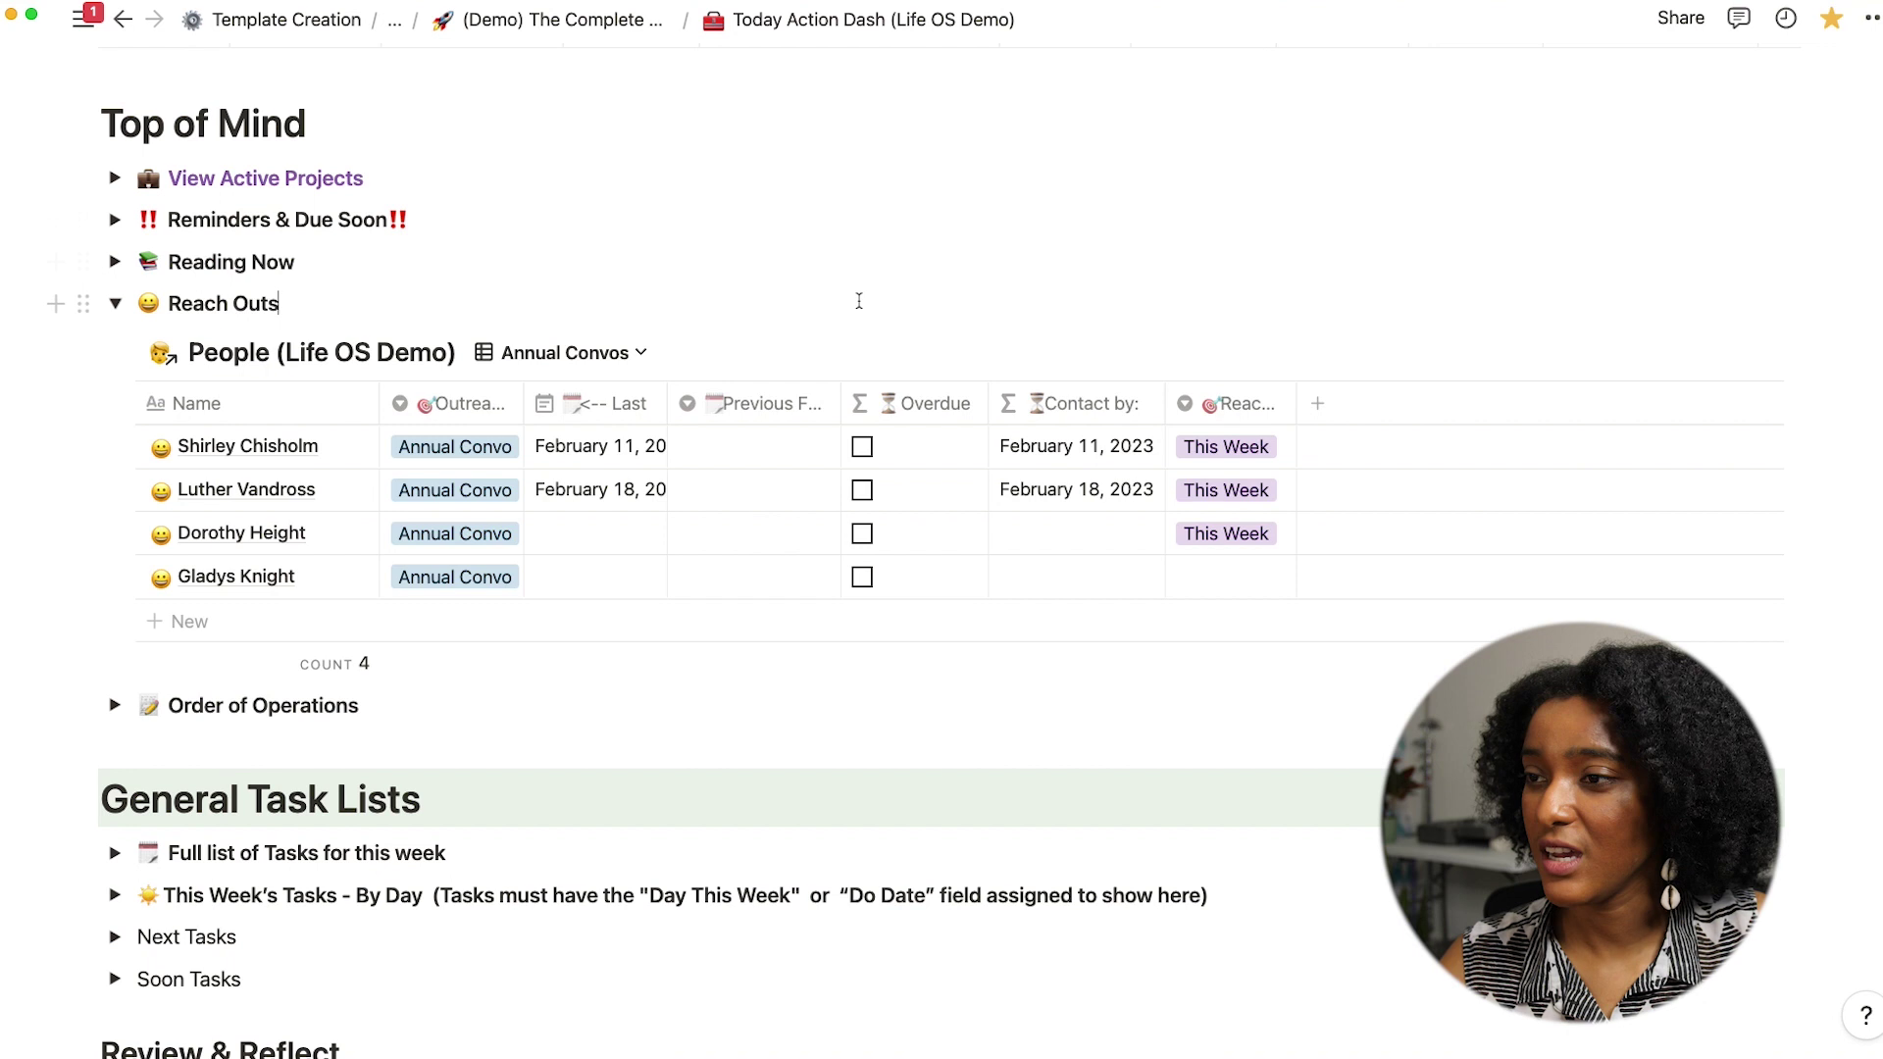
Switch the People table to the Monthly Hangs view and preview its last contact's record
left_click(602, 357)
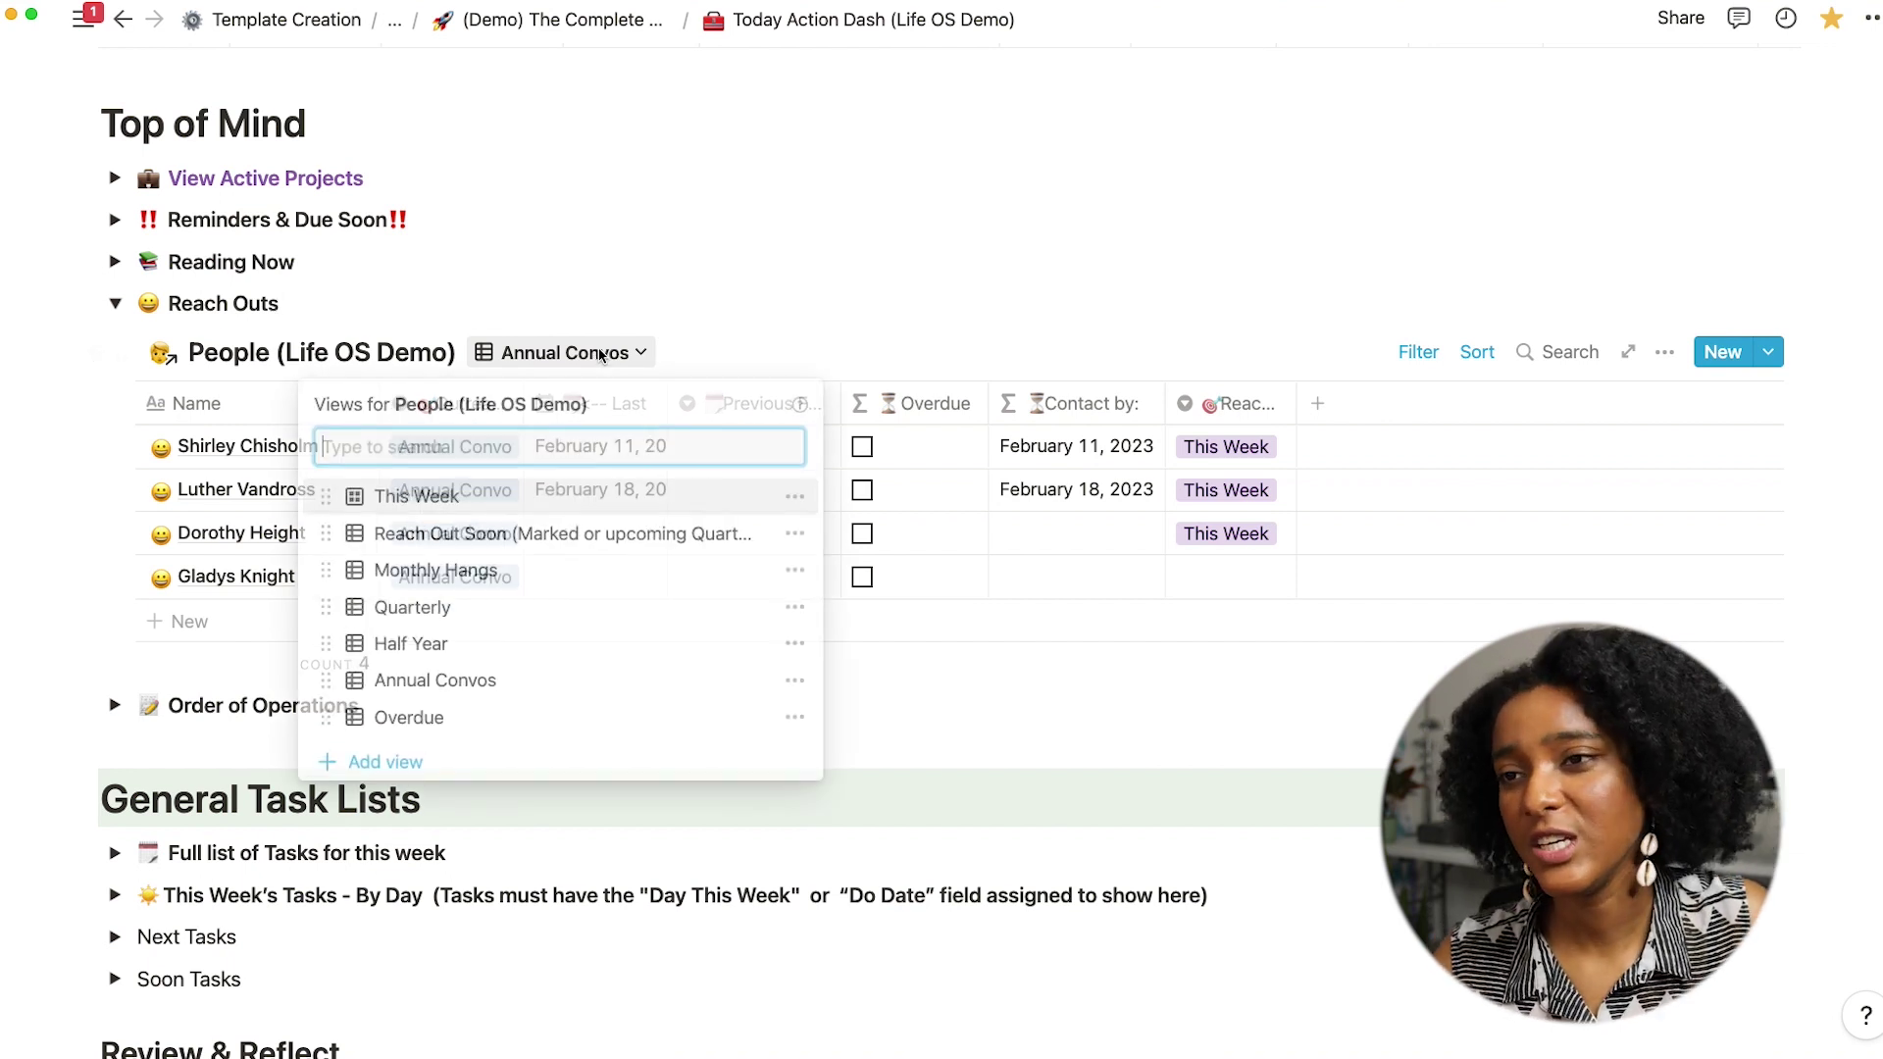
left_click(440, 502)
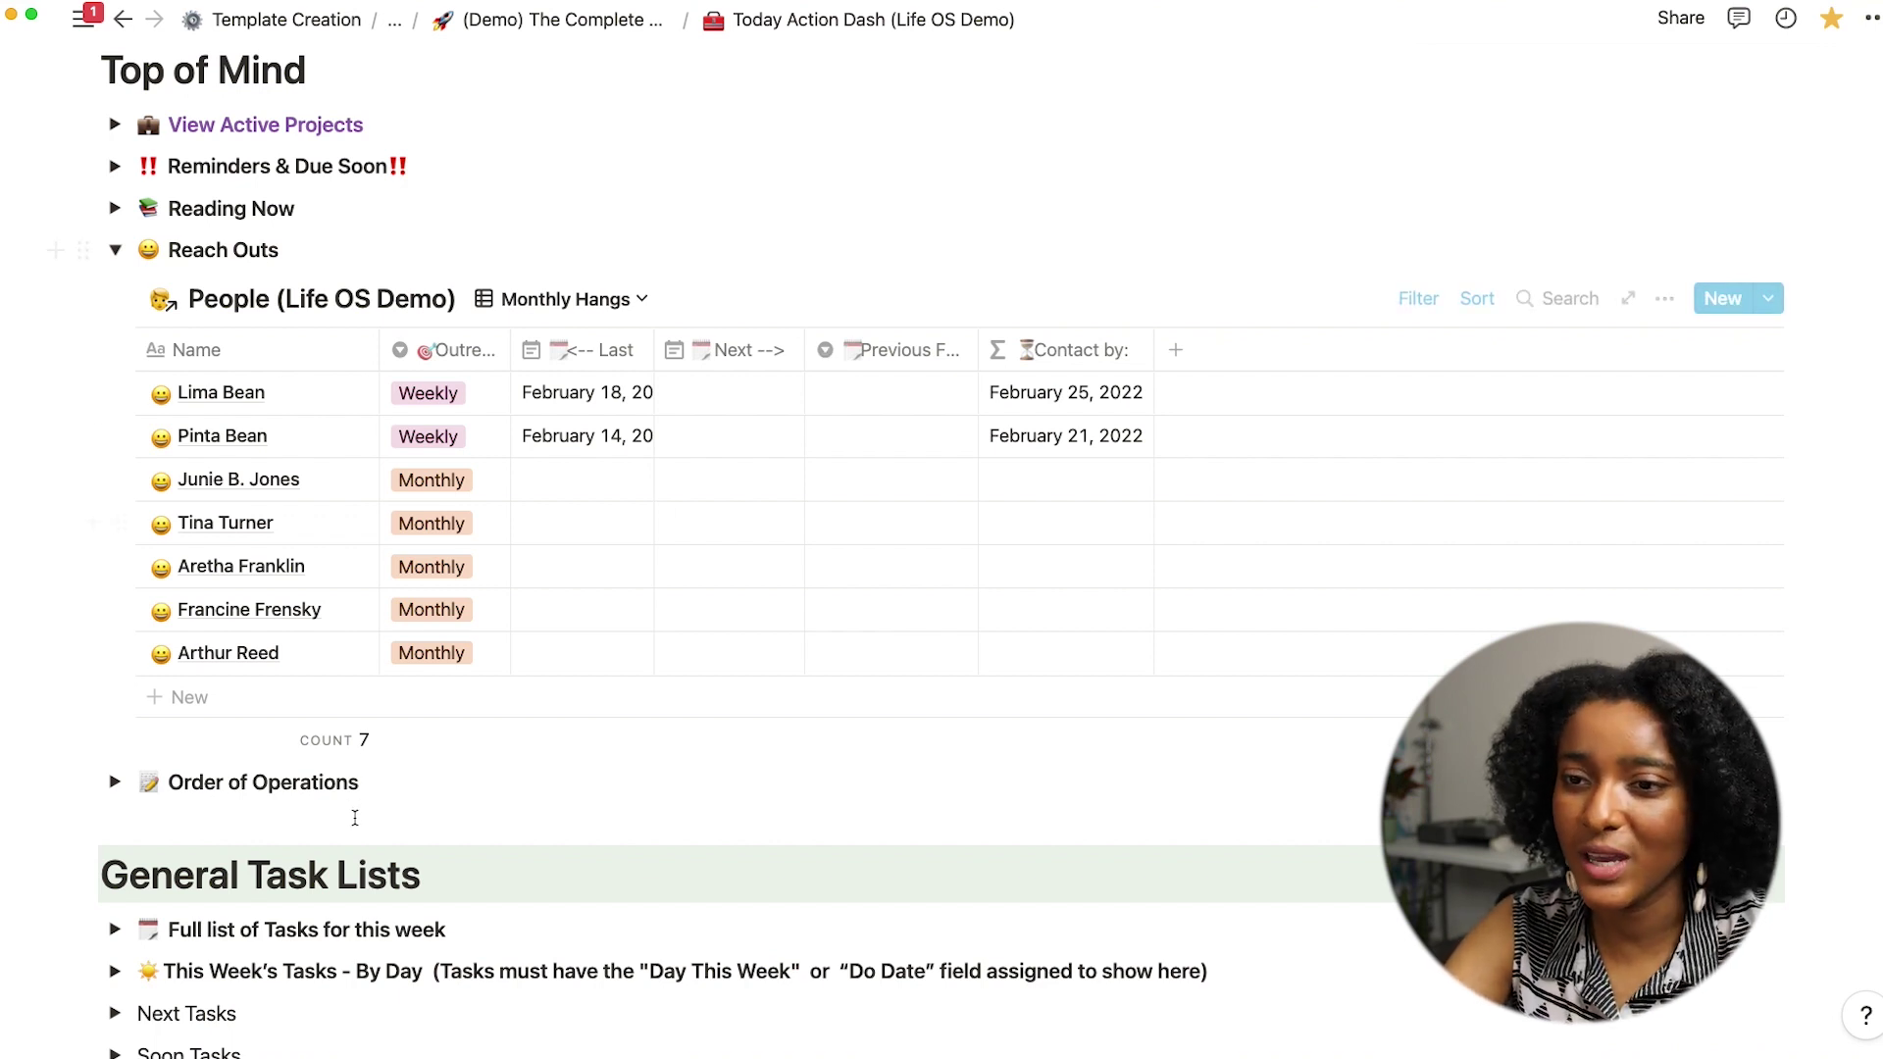
left_click(333, 653)
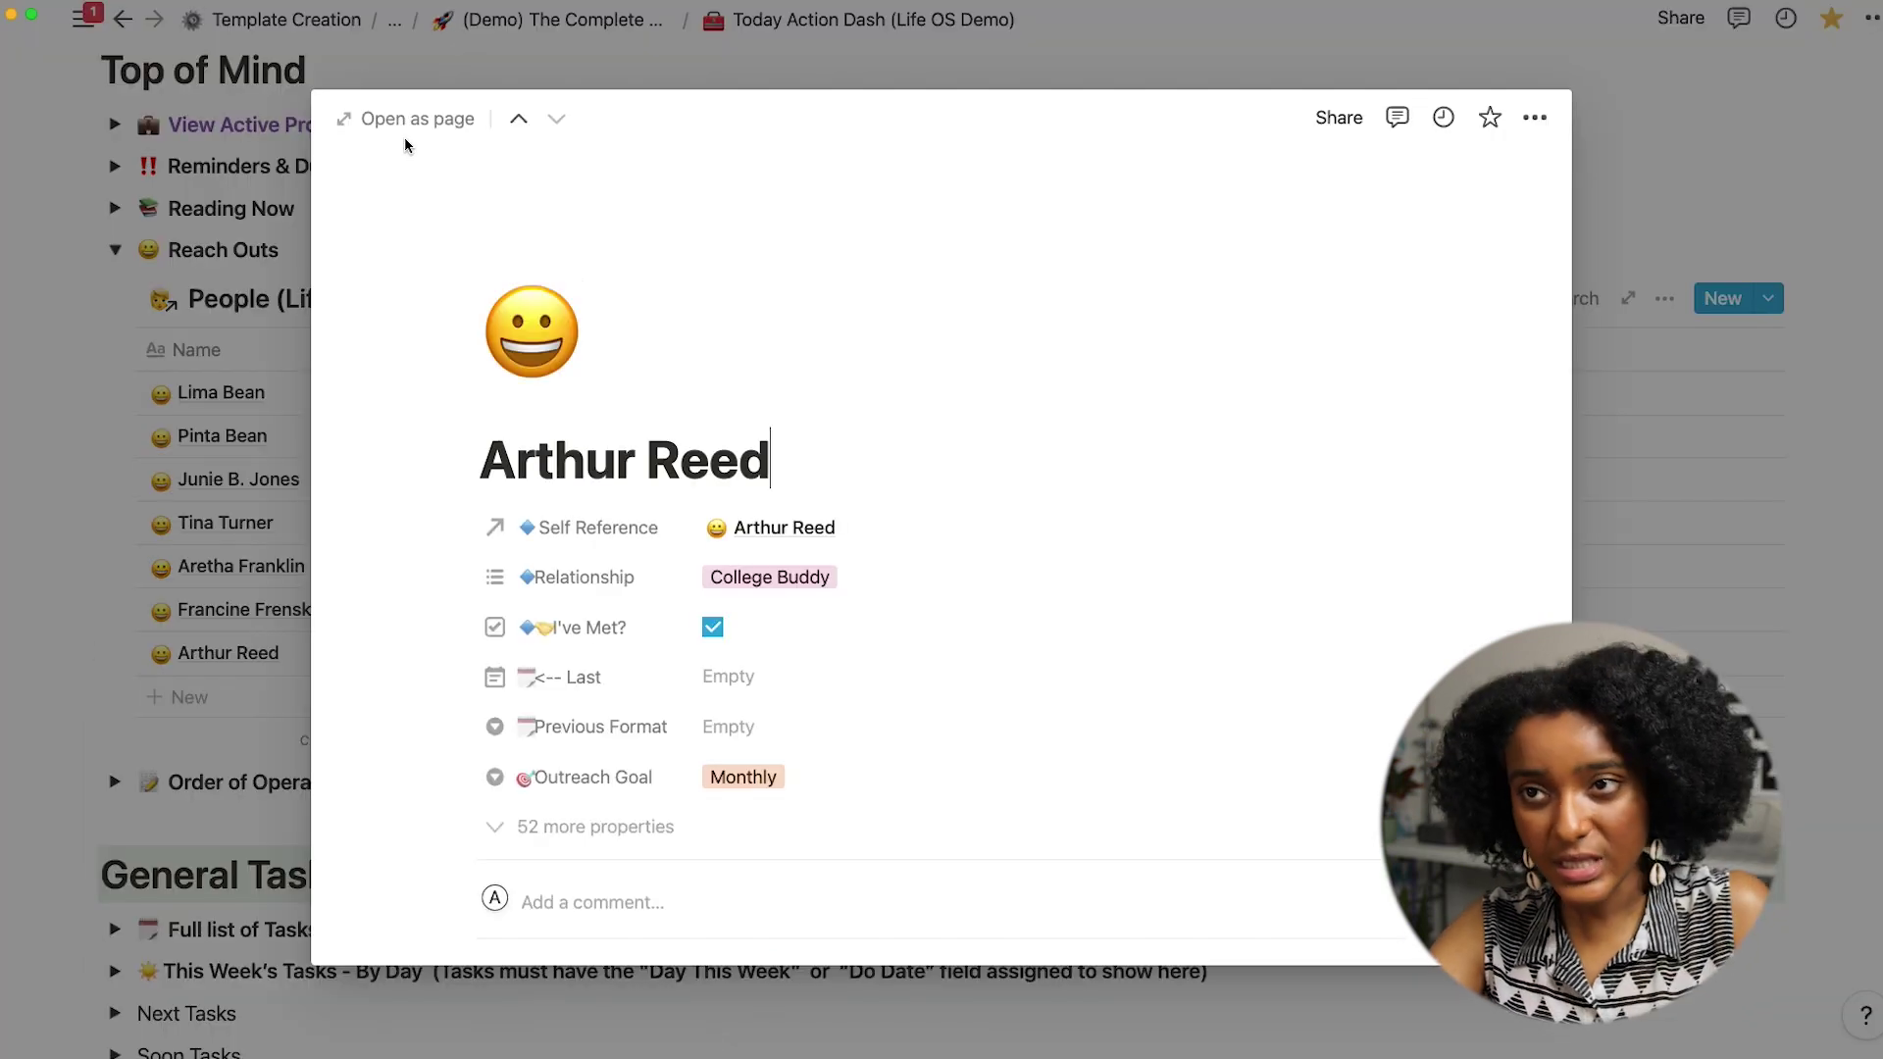
left_click(404, 120)
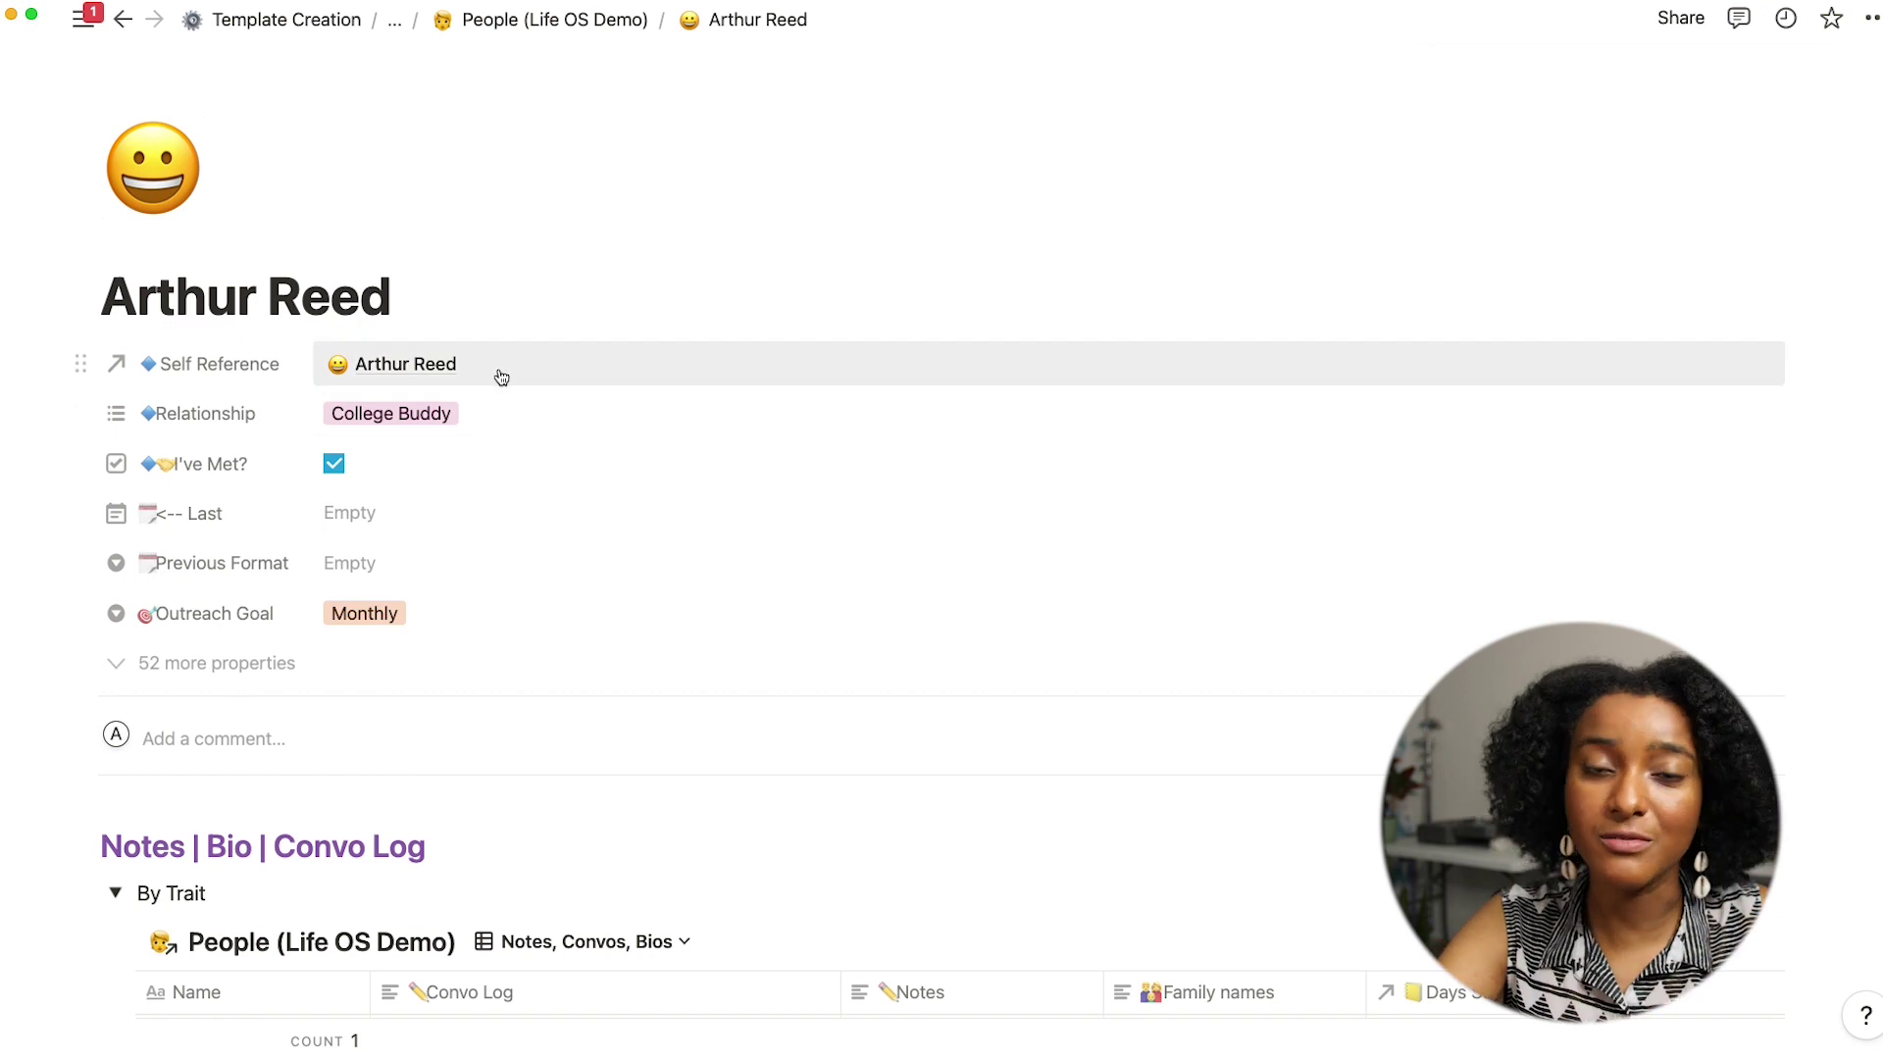
scroll(503, 375, "down", 2)
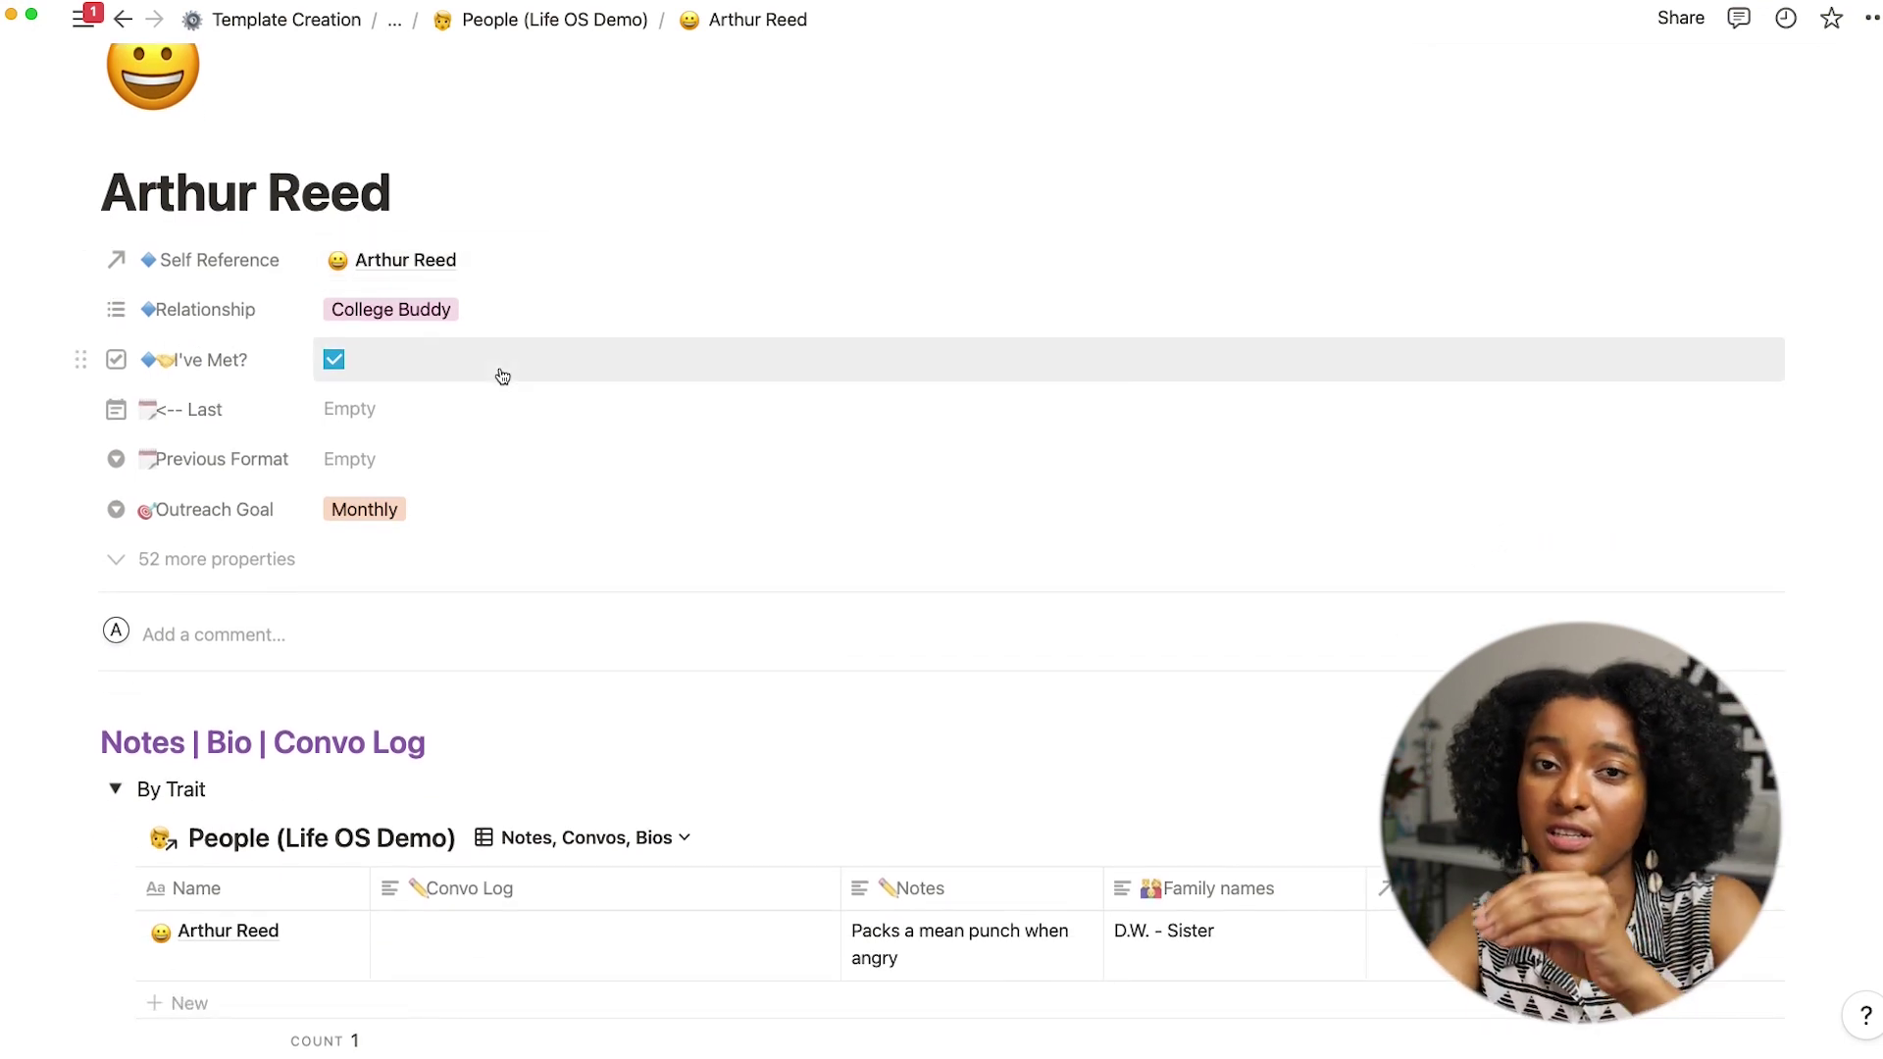
scroll(502, 376, "down", 6)
scroll(500, 375, "down", 3)
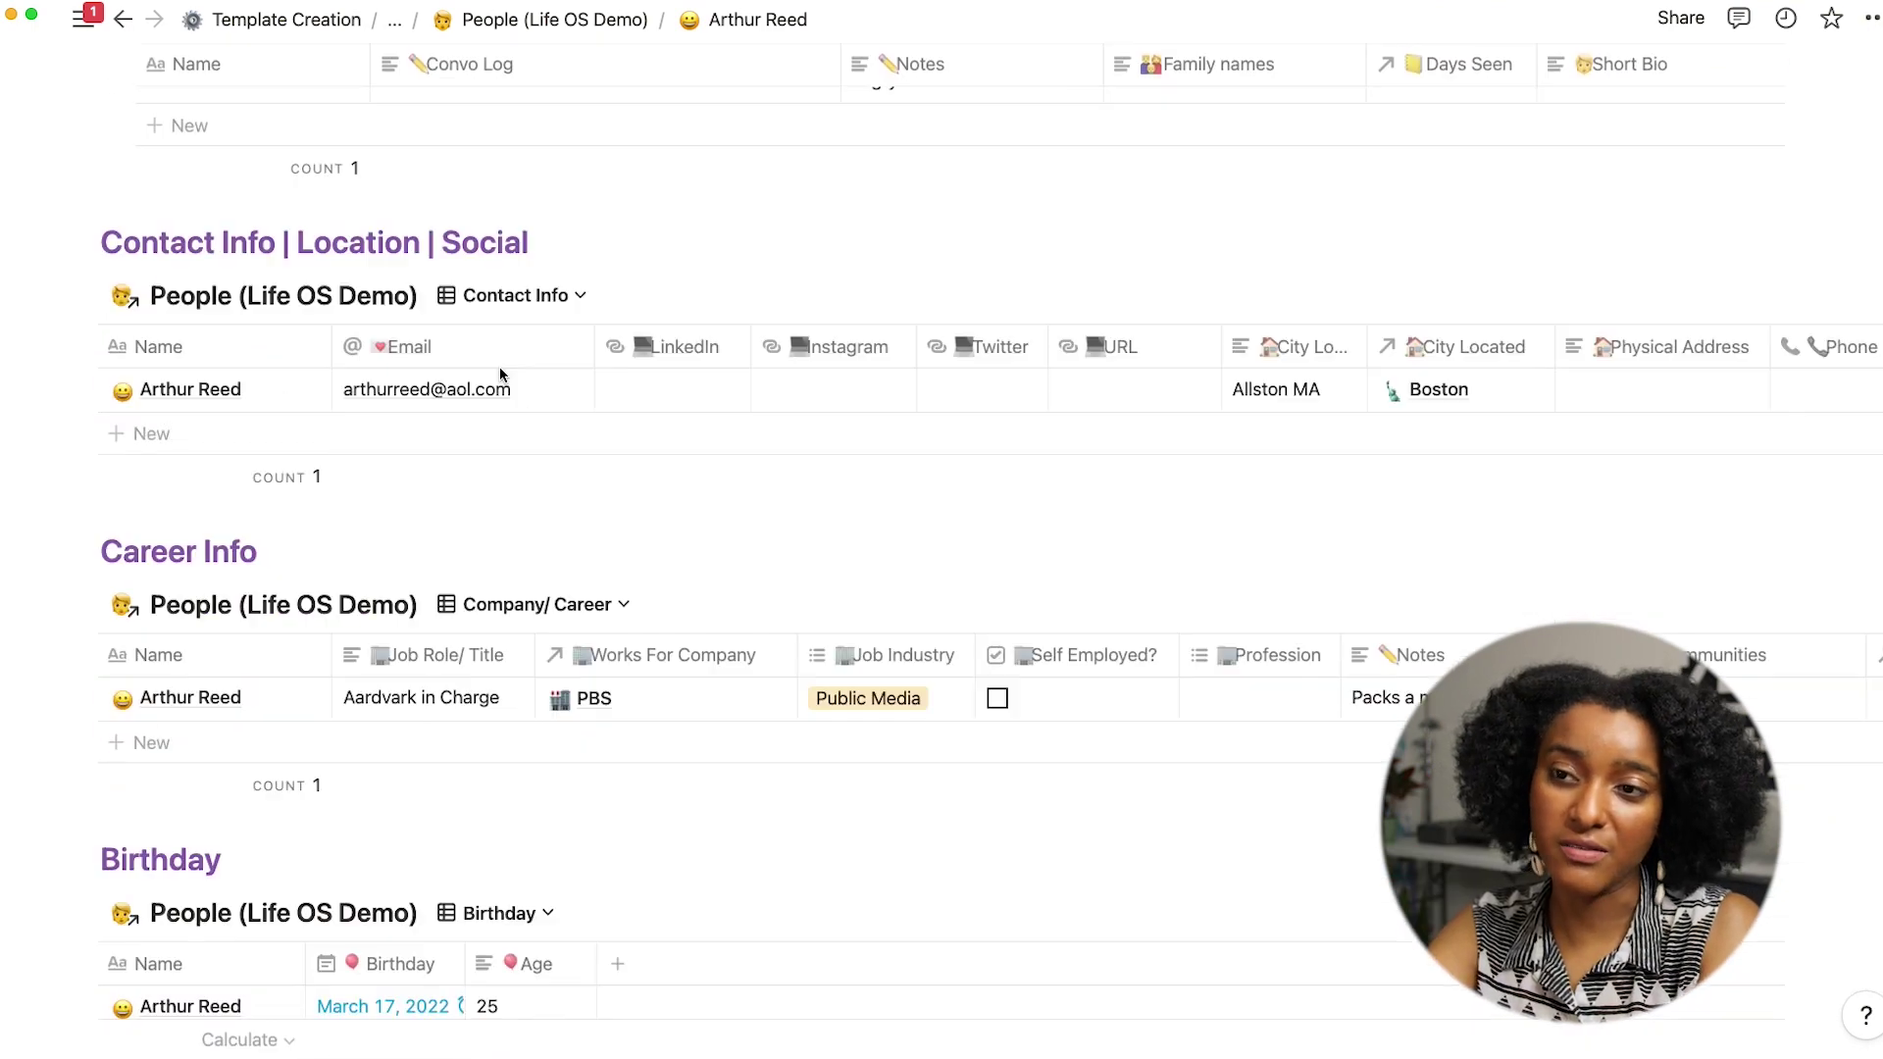
scroll(498, 367, "down", 11)
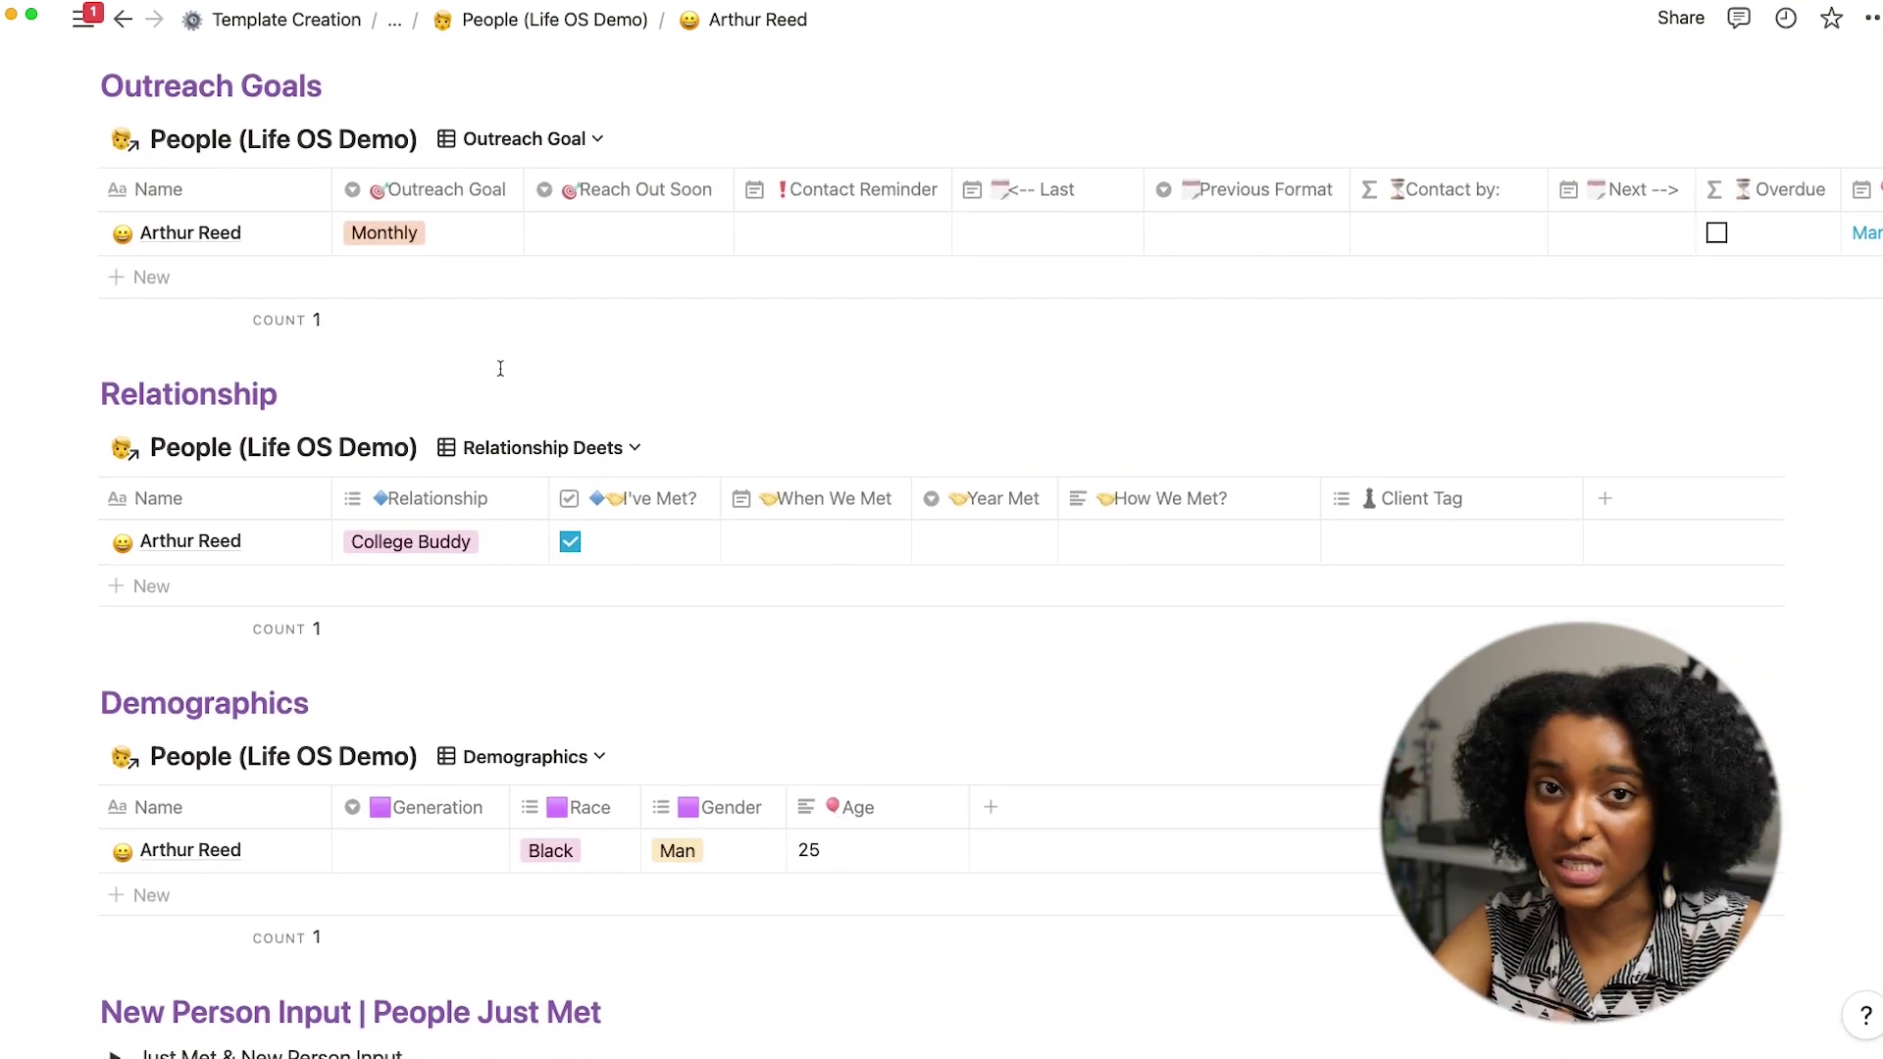
scroll(500, 368, "up", 20)
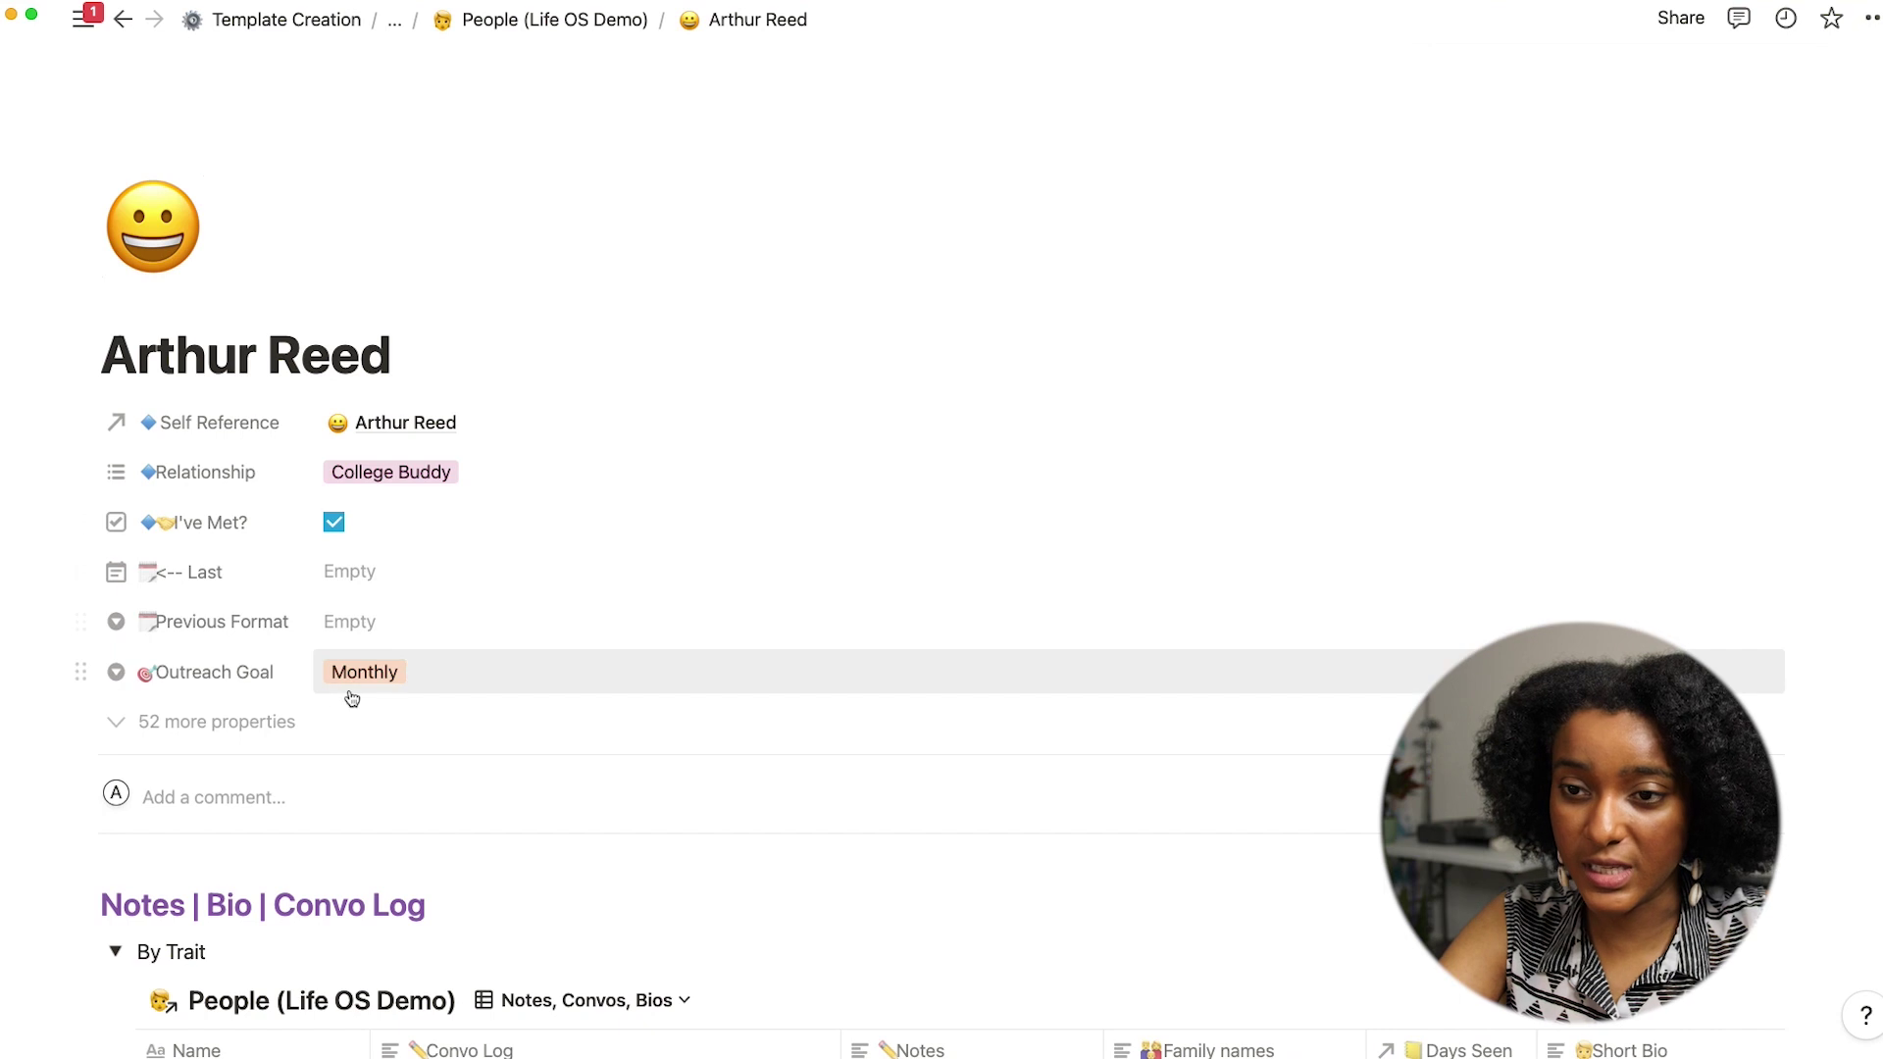
left_click(239, 723)
scroll(239, 729, "down", 5)
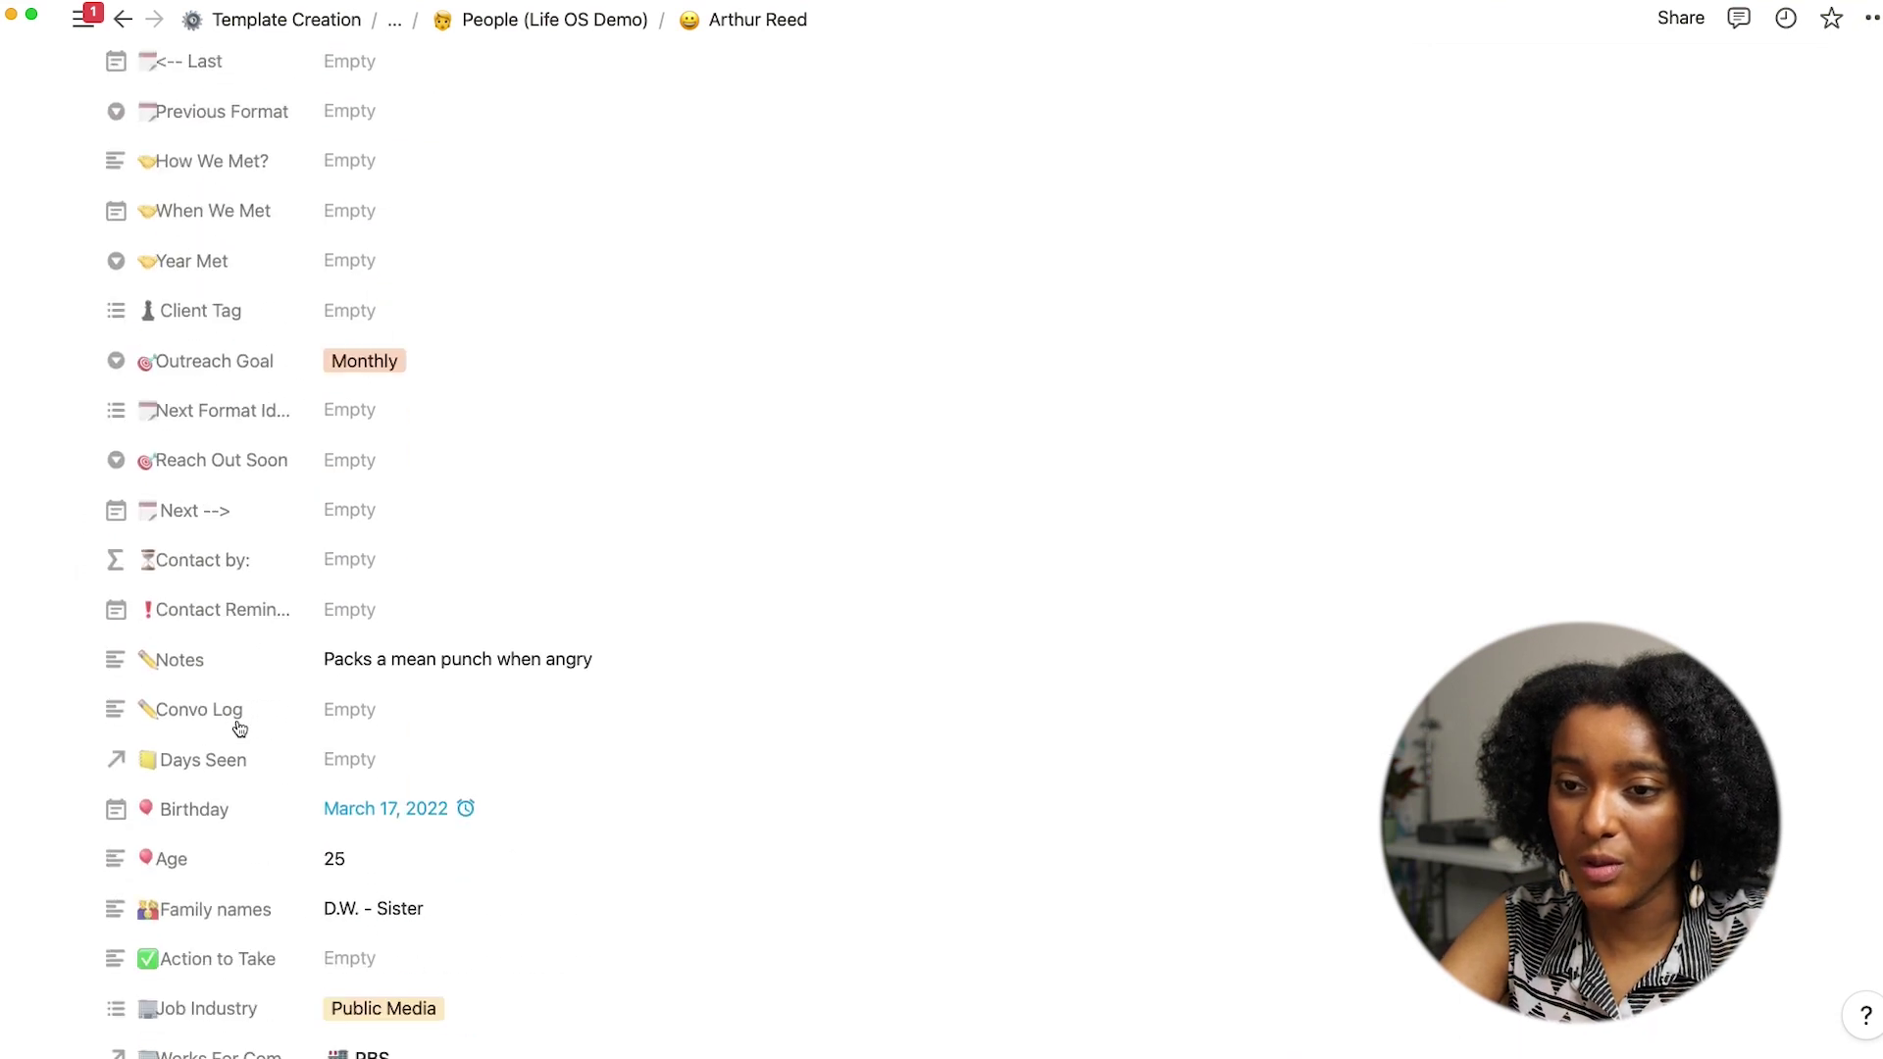
scroll(239, 729, "down", 20)
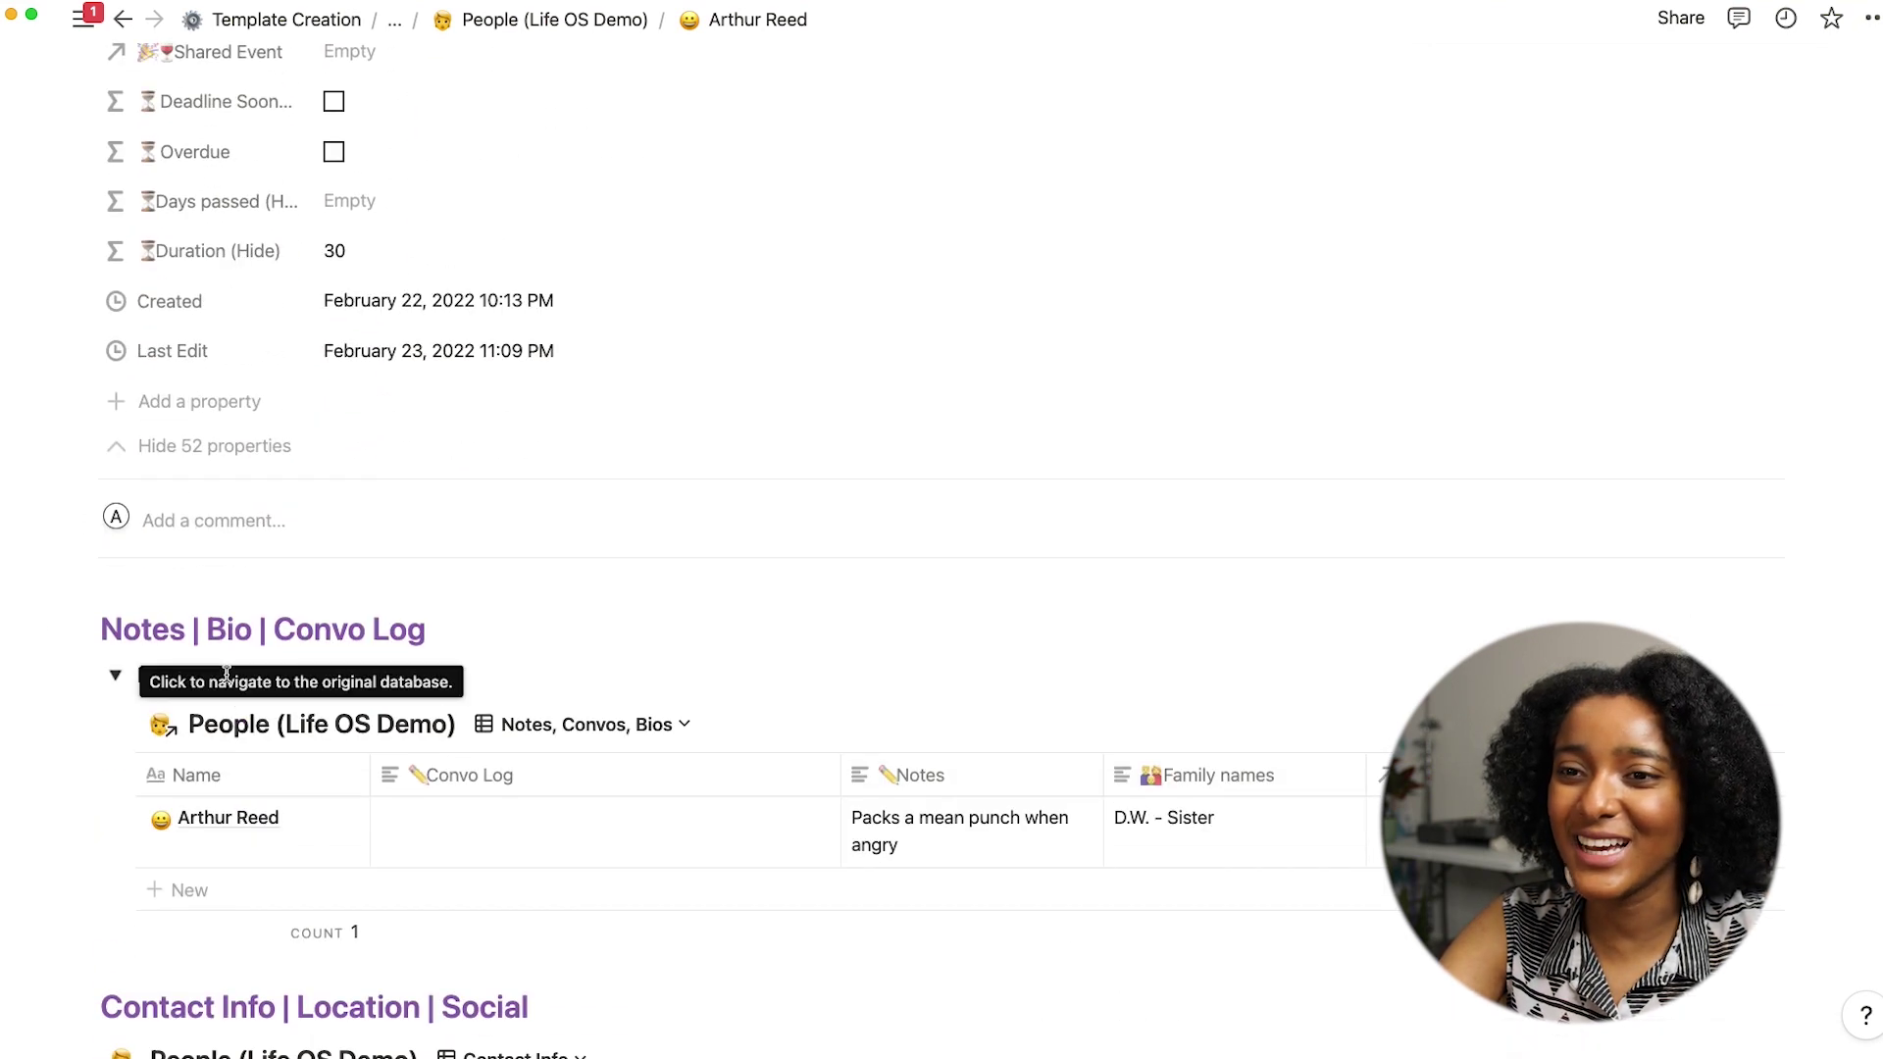
left_click(186, 446)
scroll(188, 452, "up", 20)
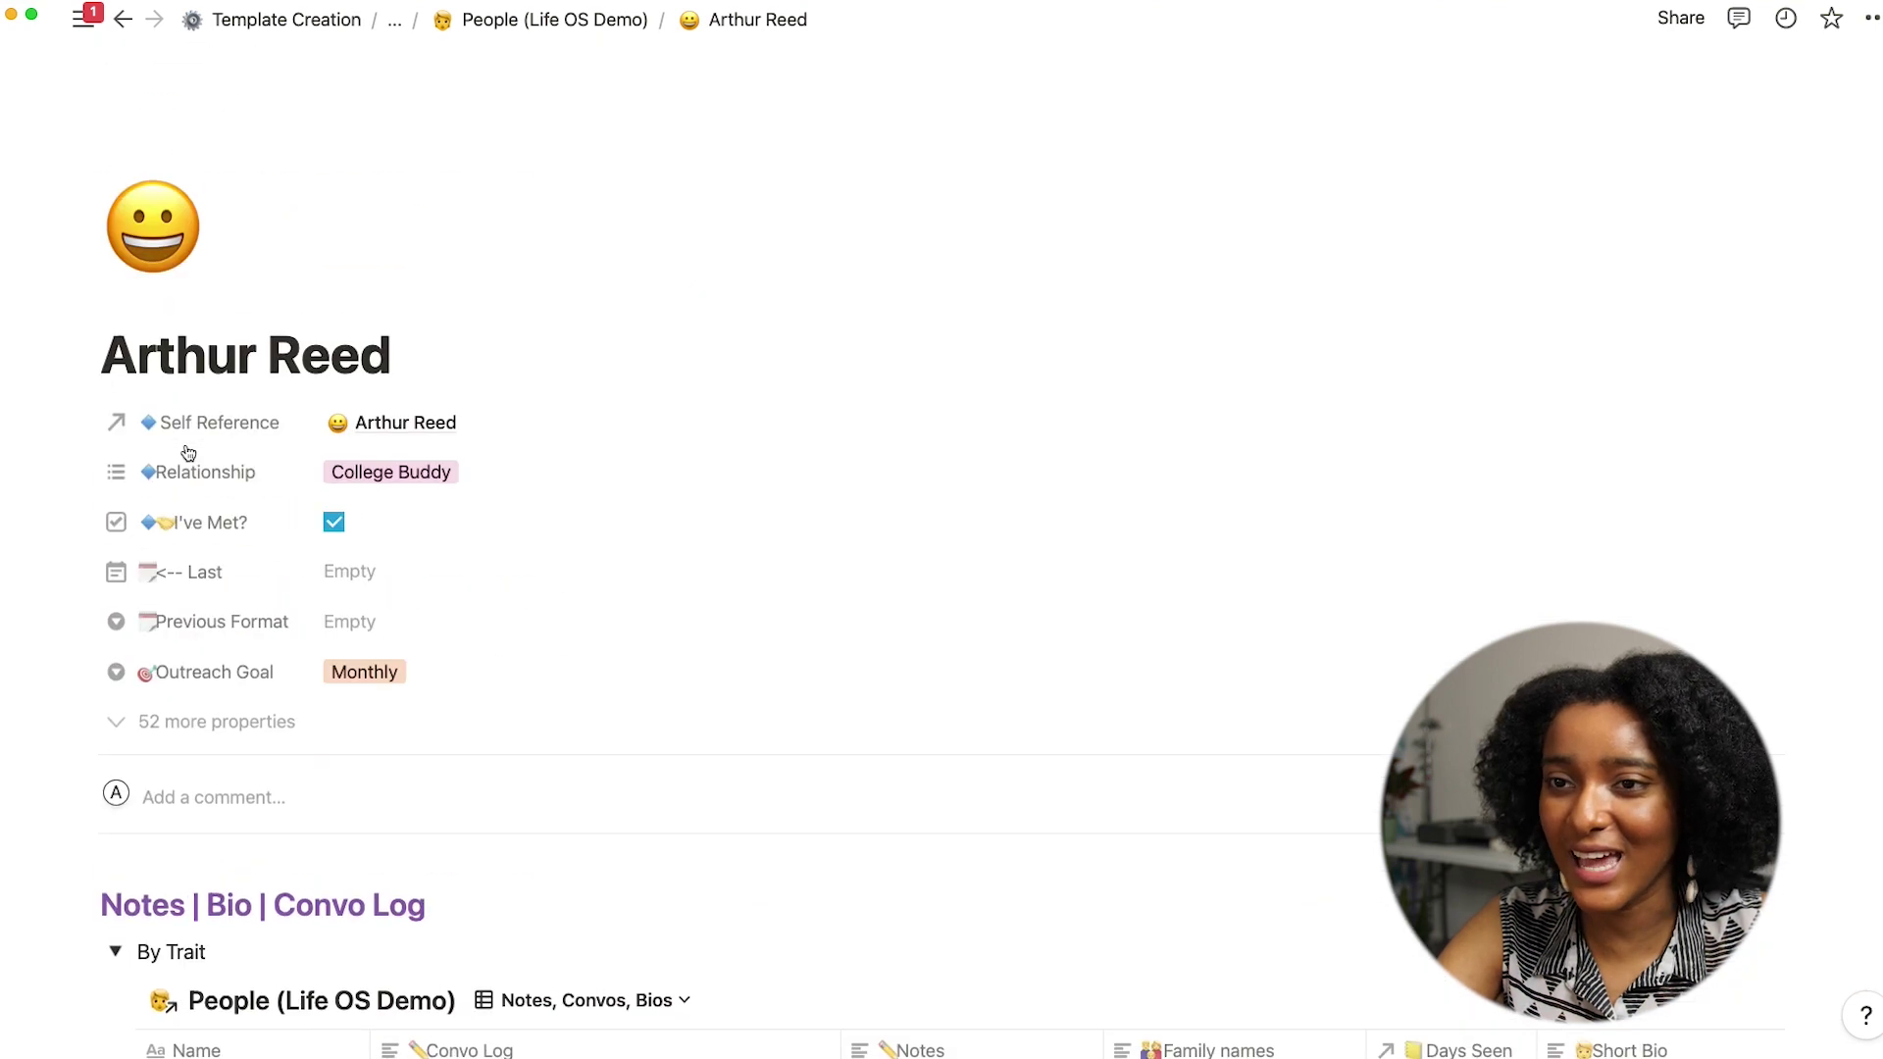
scroll(191, 441, "down", 9)
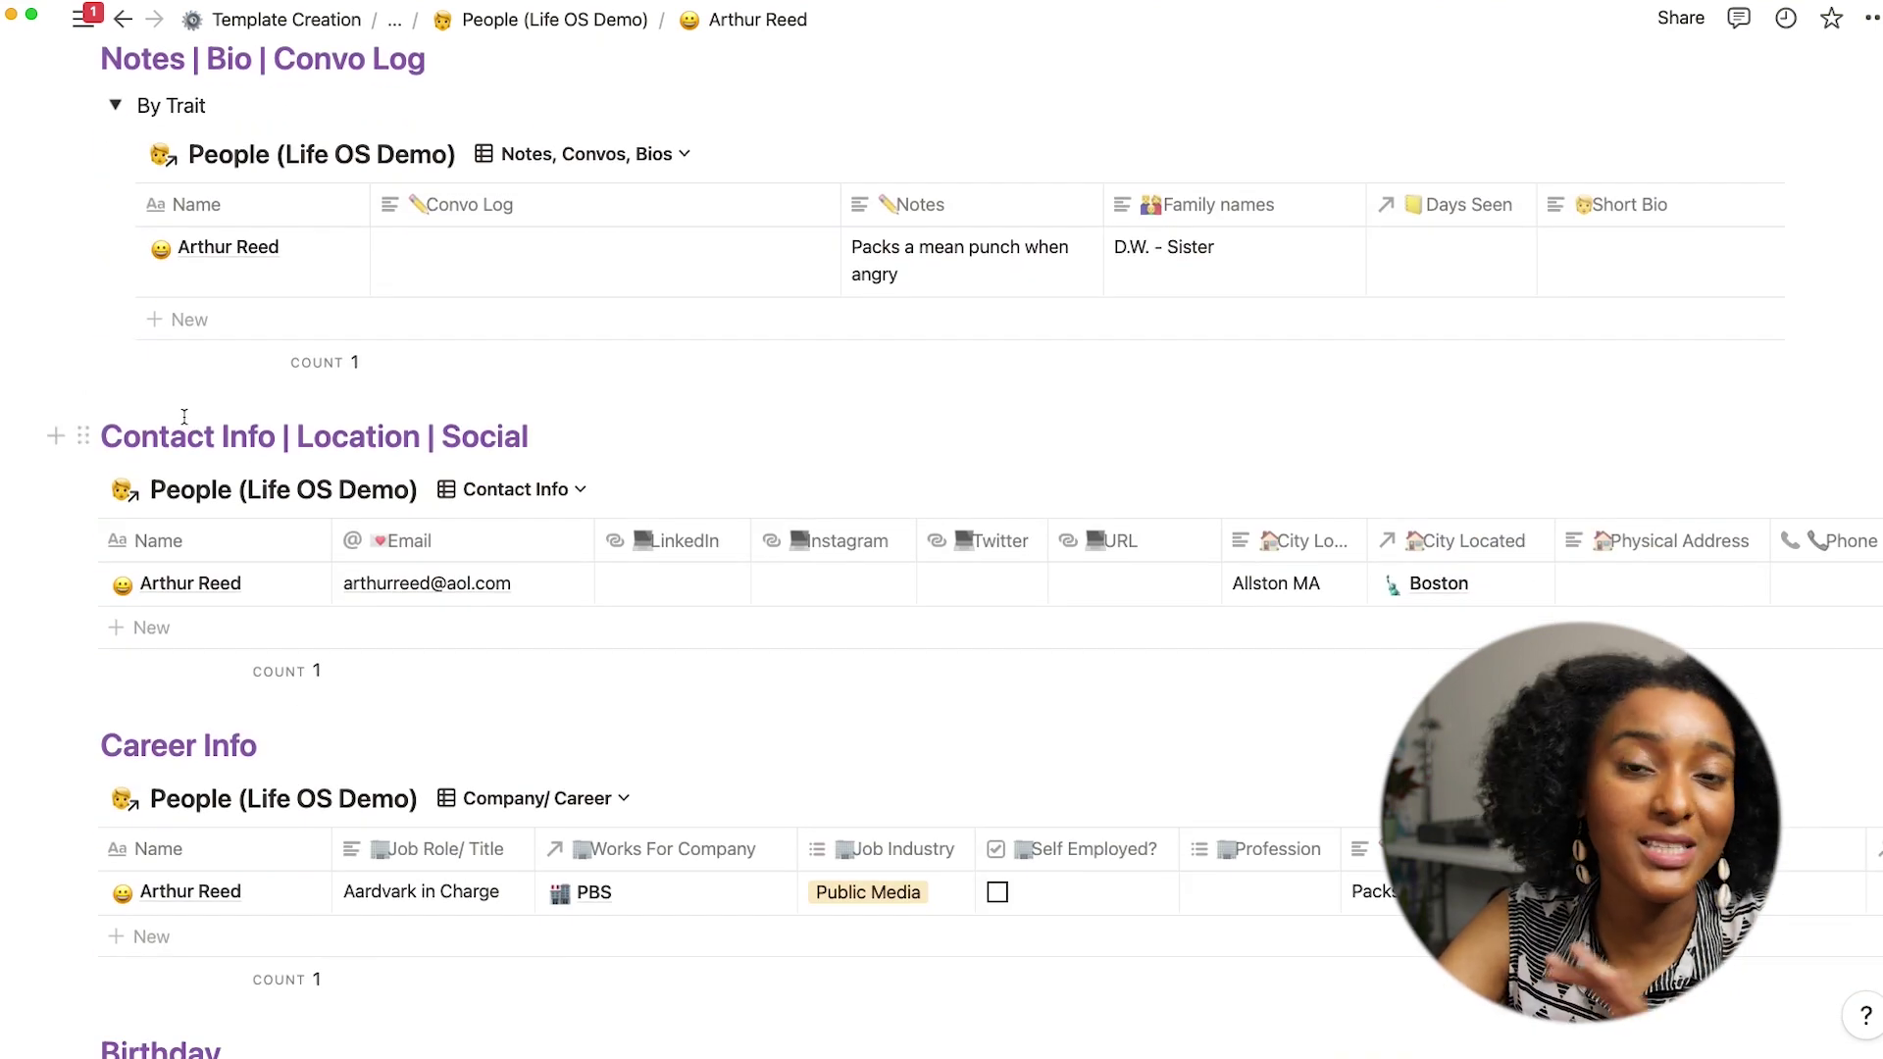
left_click(115, 105)
scroll(115, 105, "up", 7)
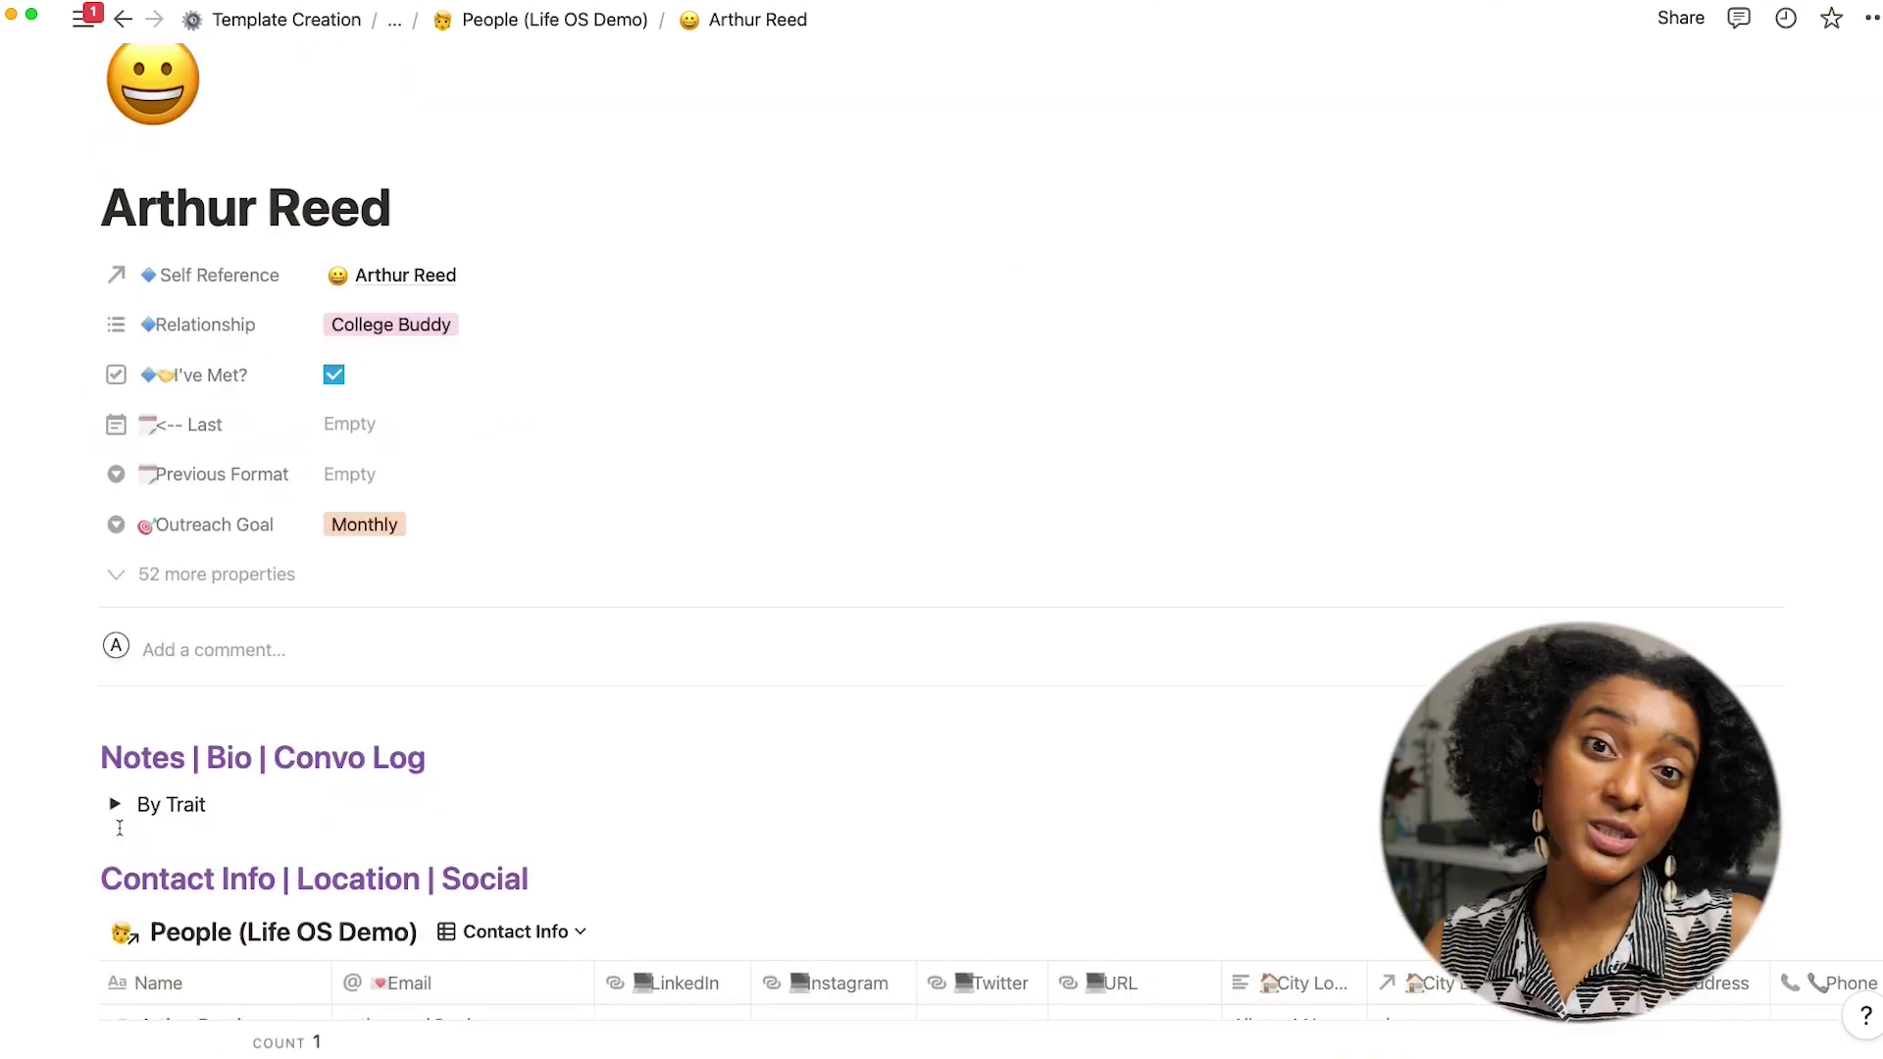
scroll(99, 746, "down", 1)
left_click(112, 748)
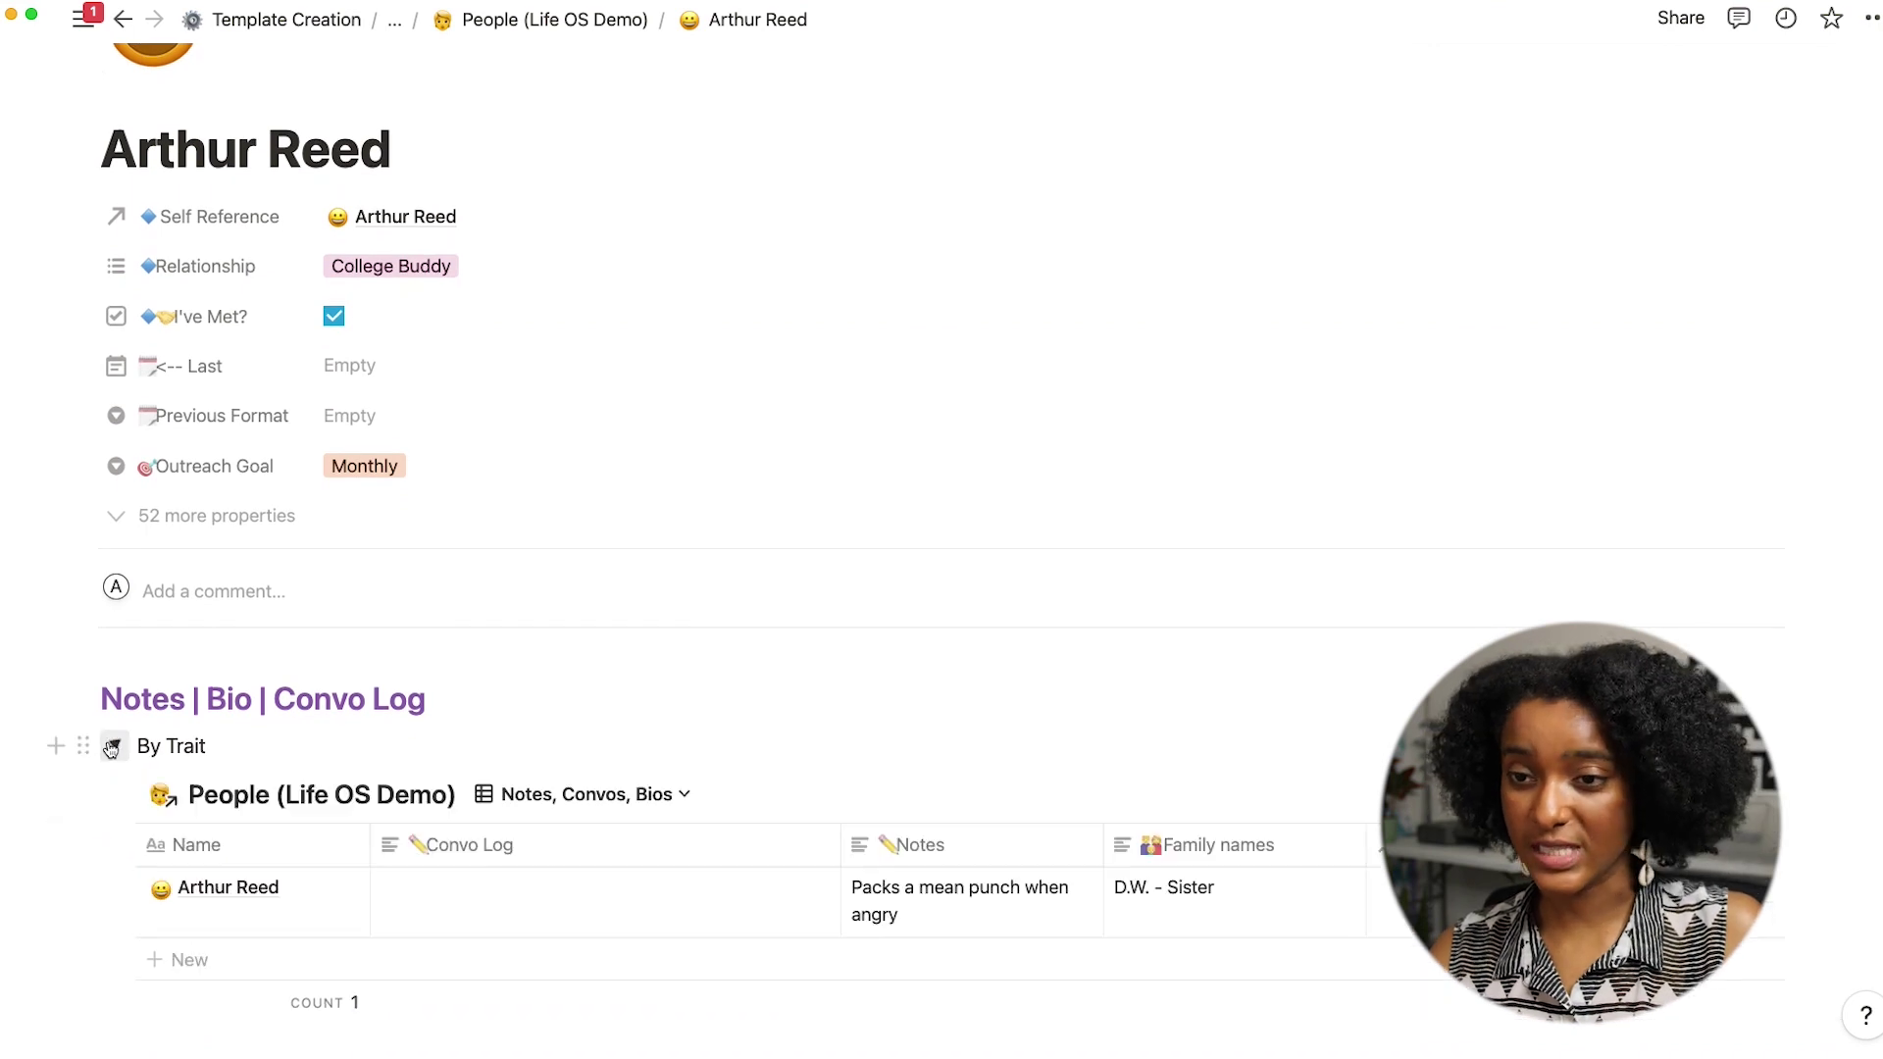
scroll(109, 742, "down", 3)
scroll(109, 742, "down", 3)
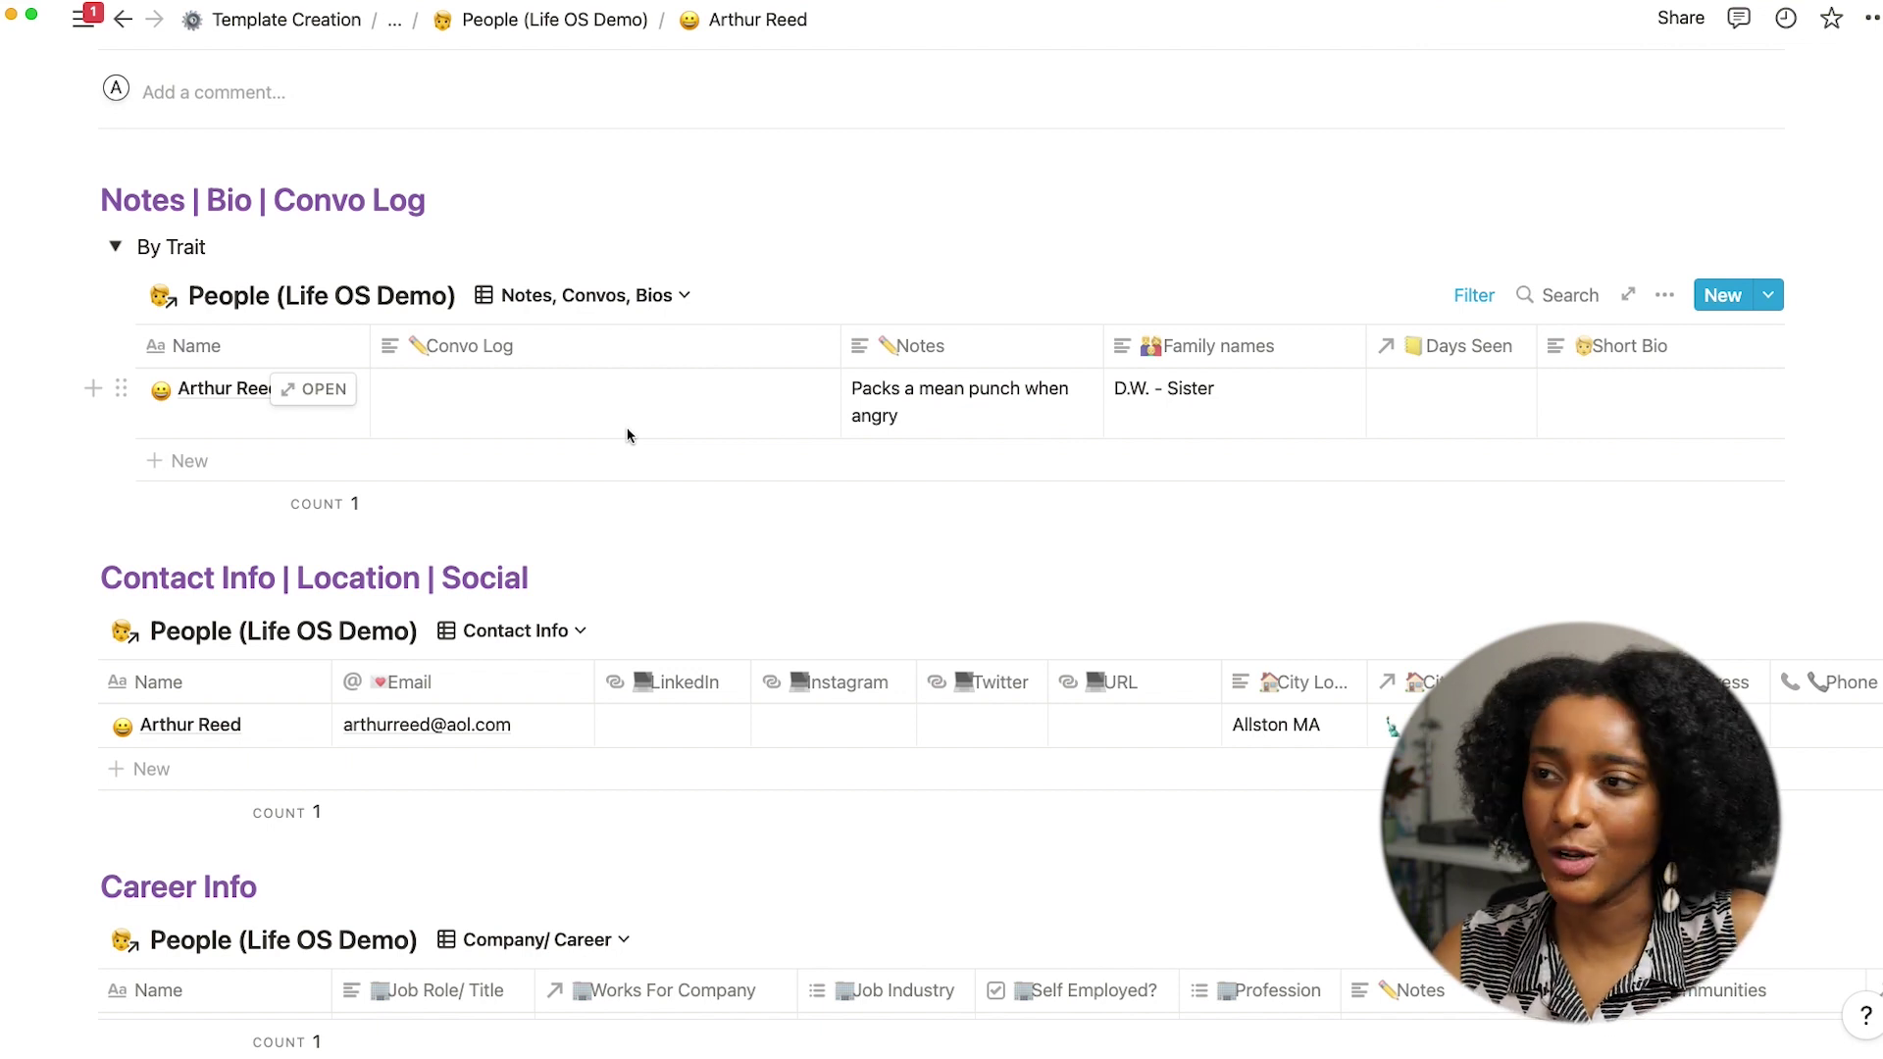
scroll(628, 435, "right", 3)
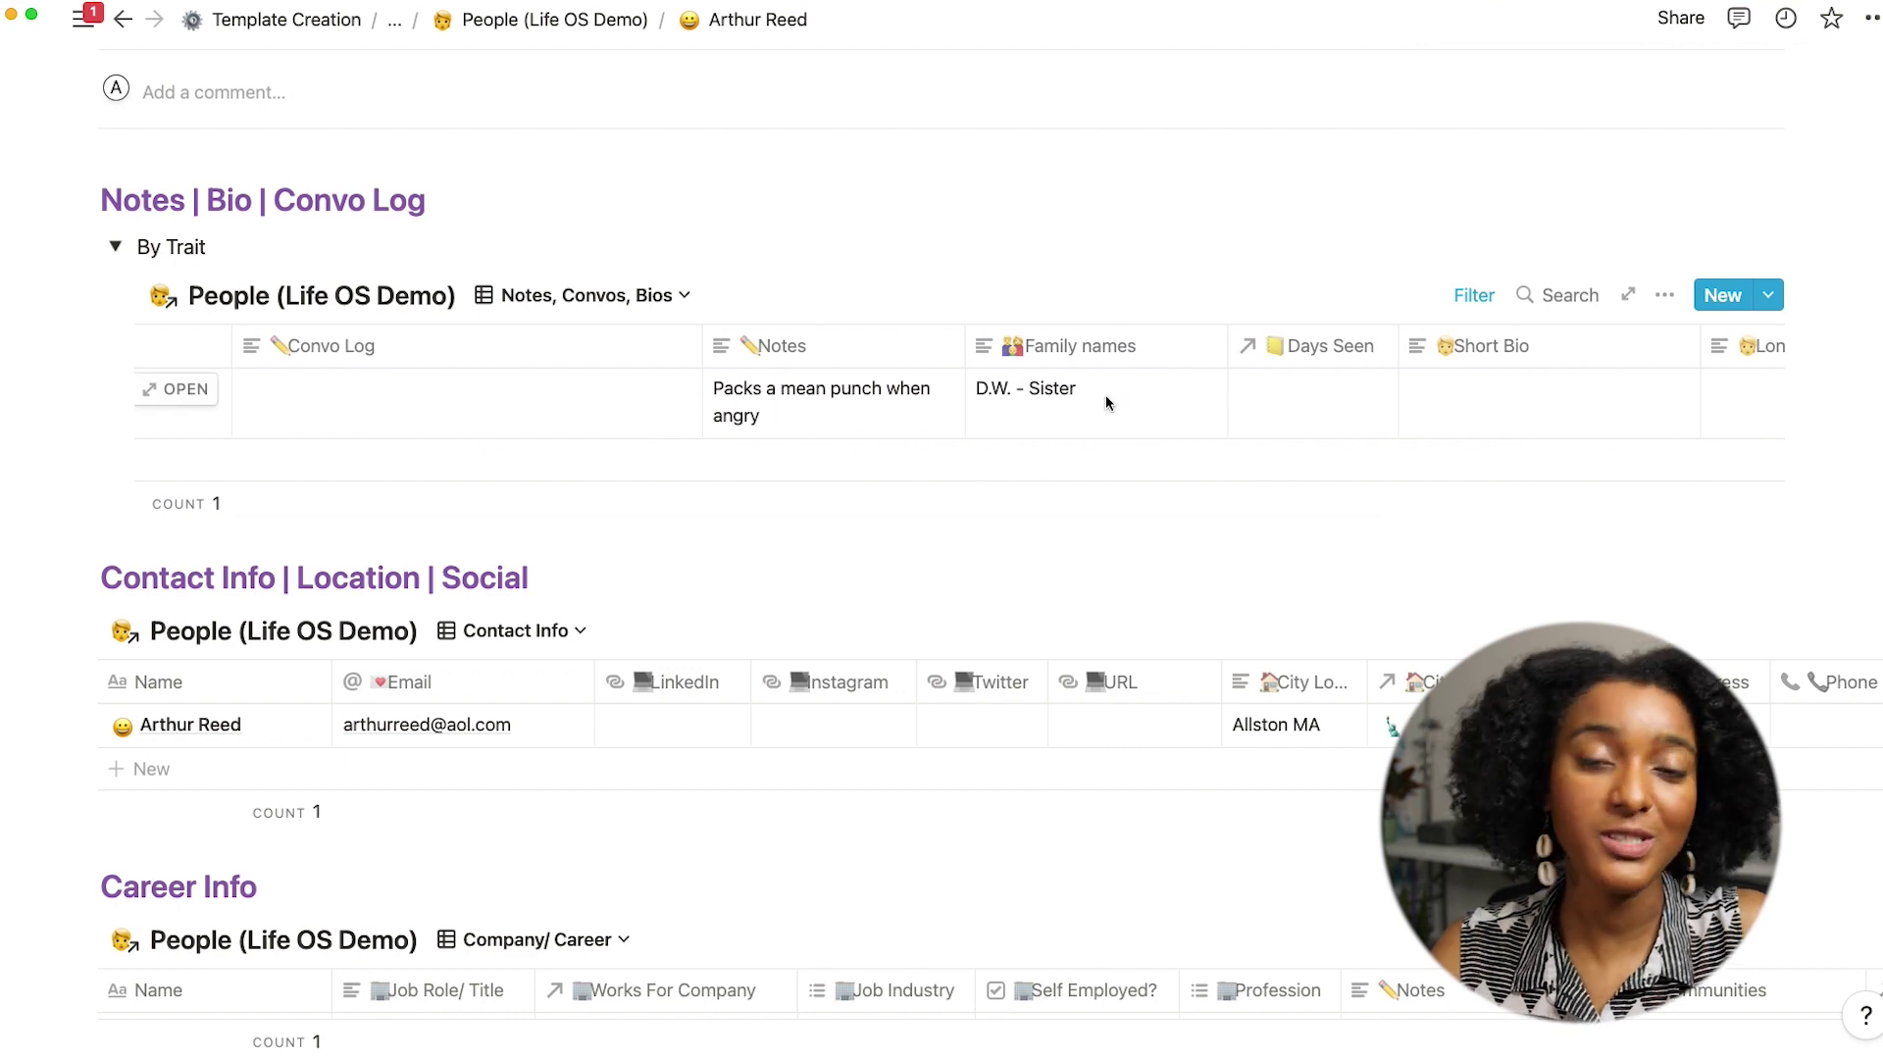
scroll(1104, 395, "left", 3)
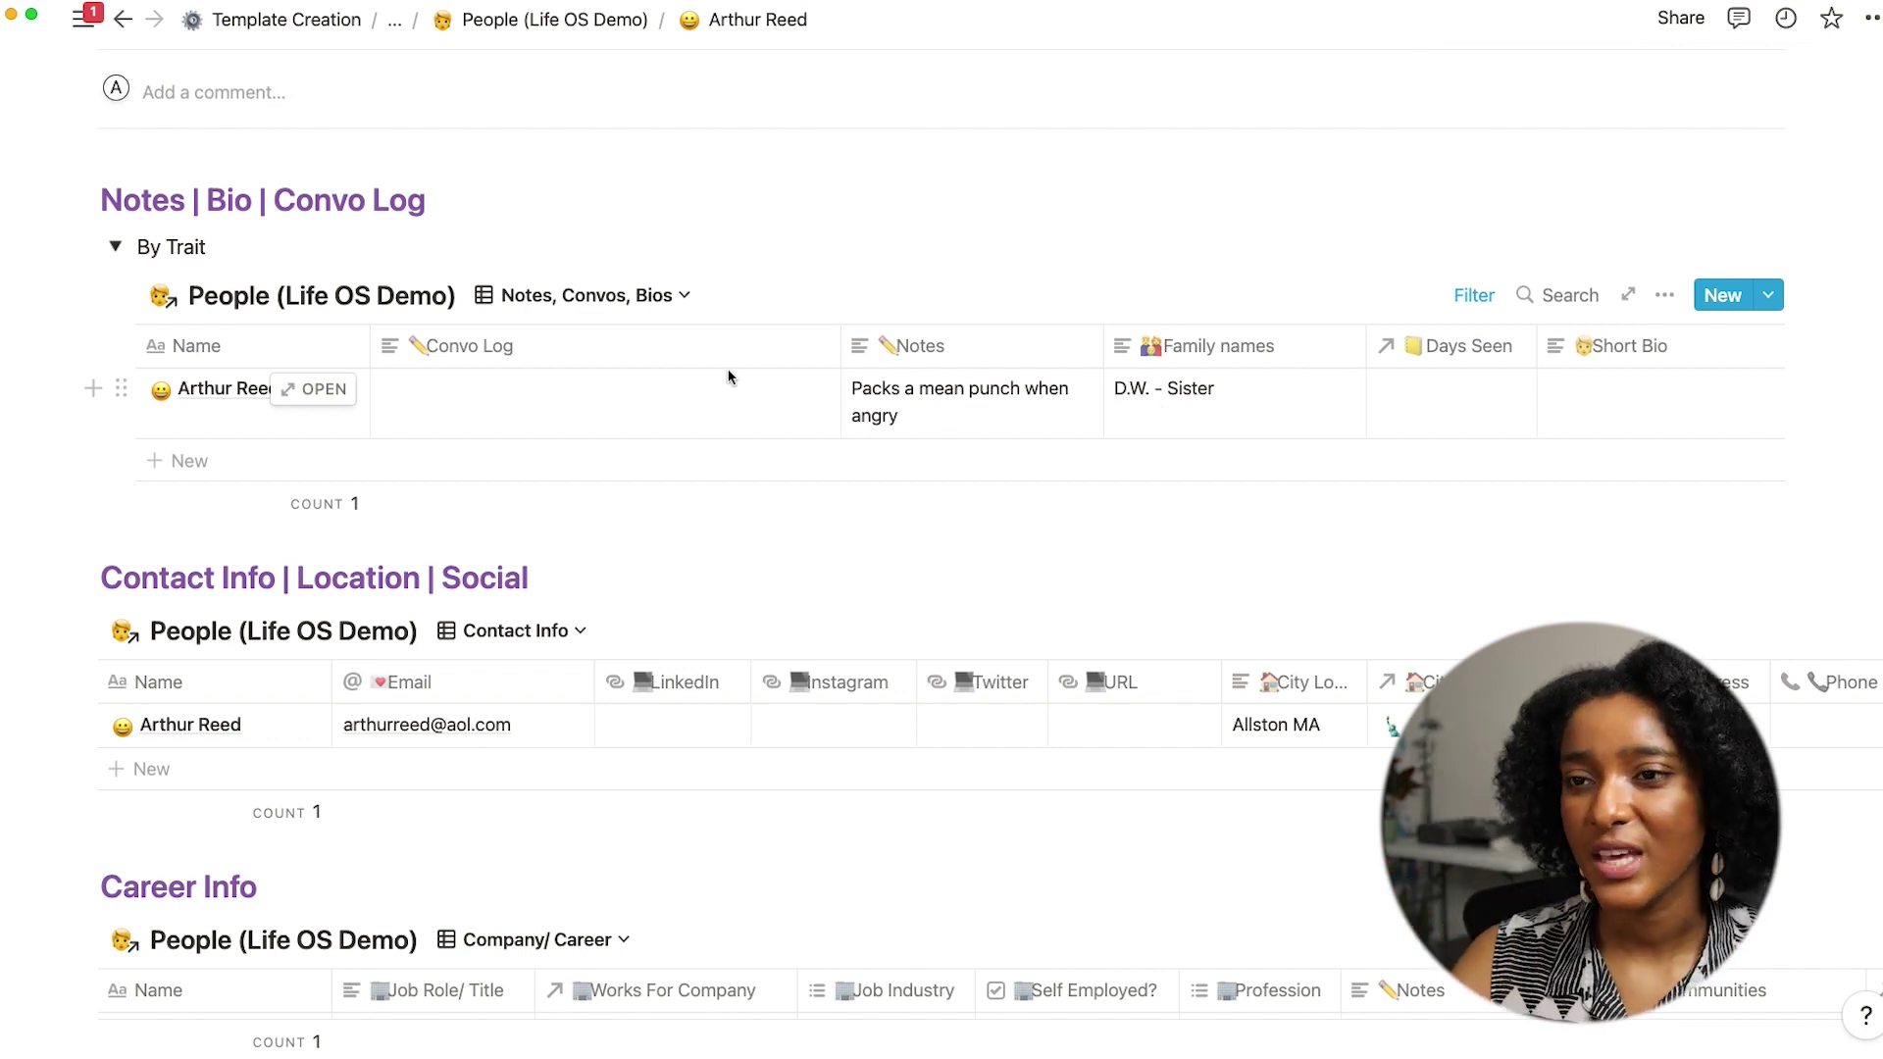
left_click(453, 413)
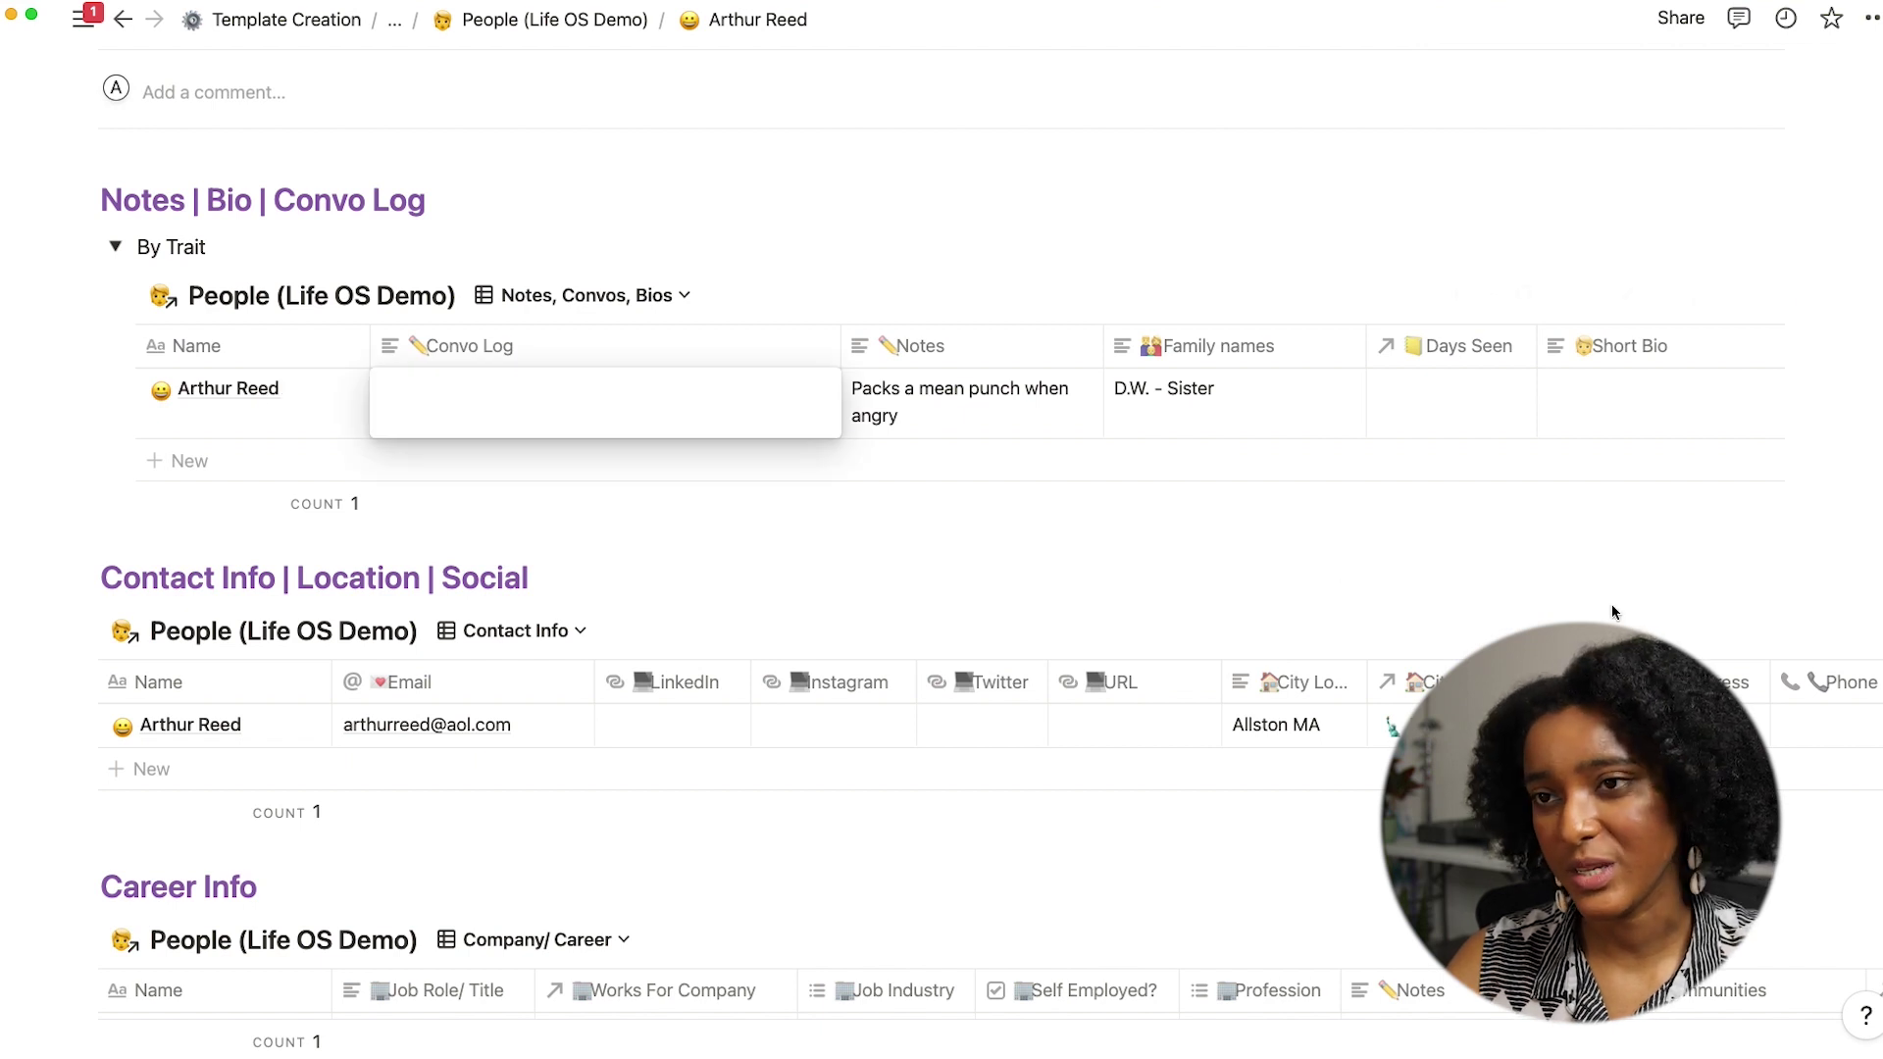
type("/date")
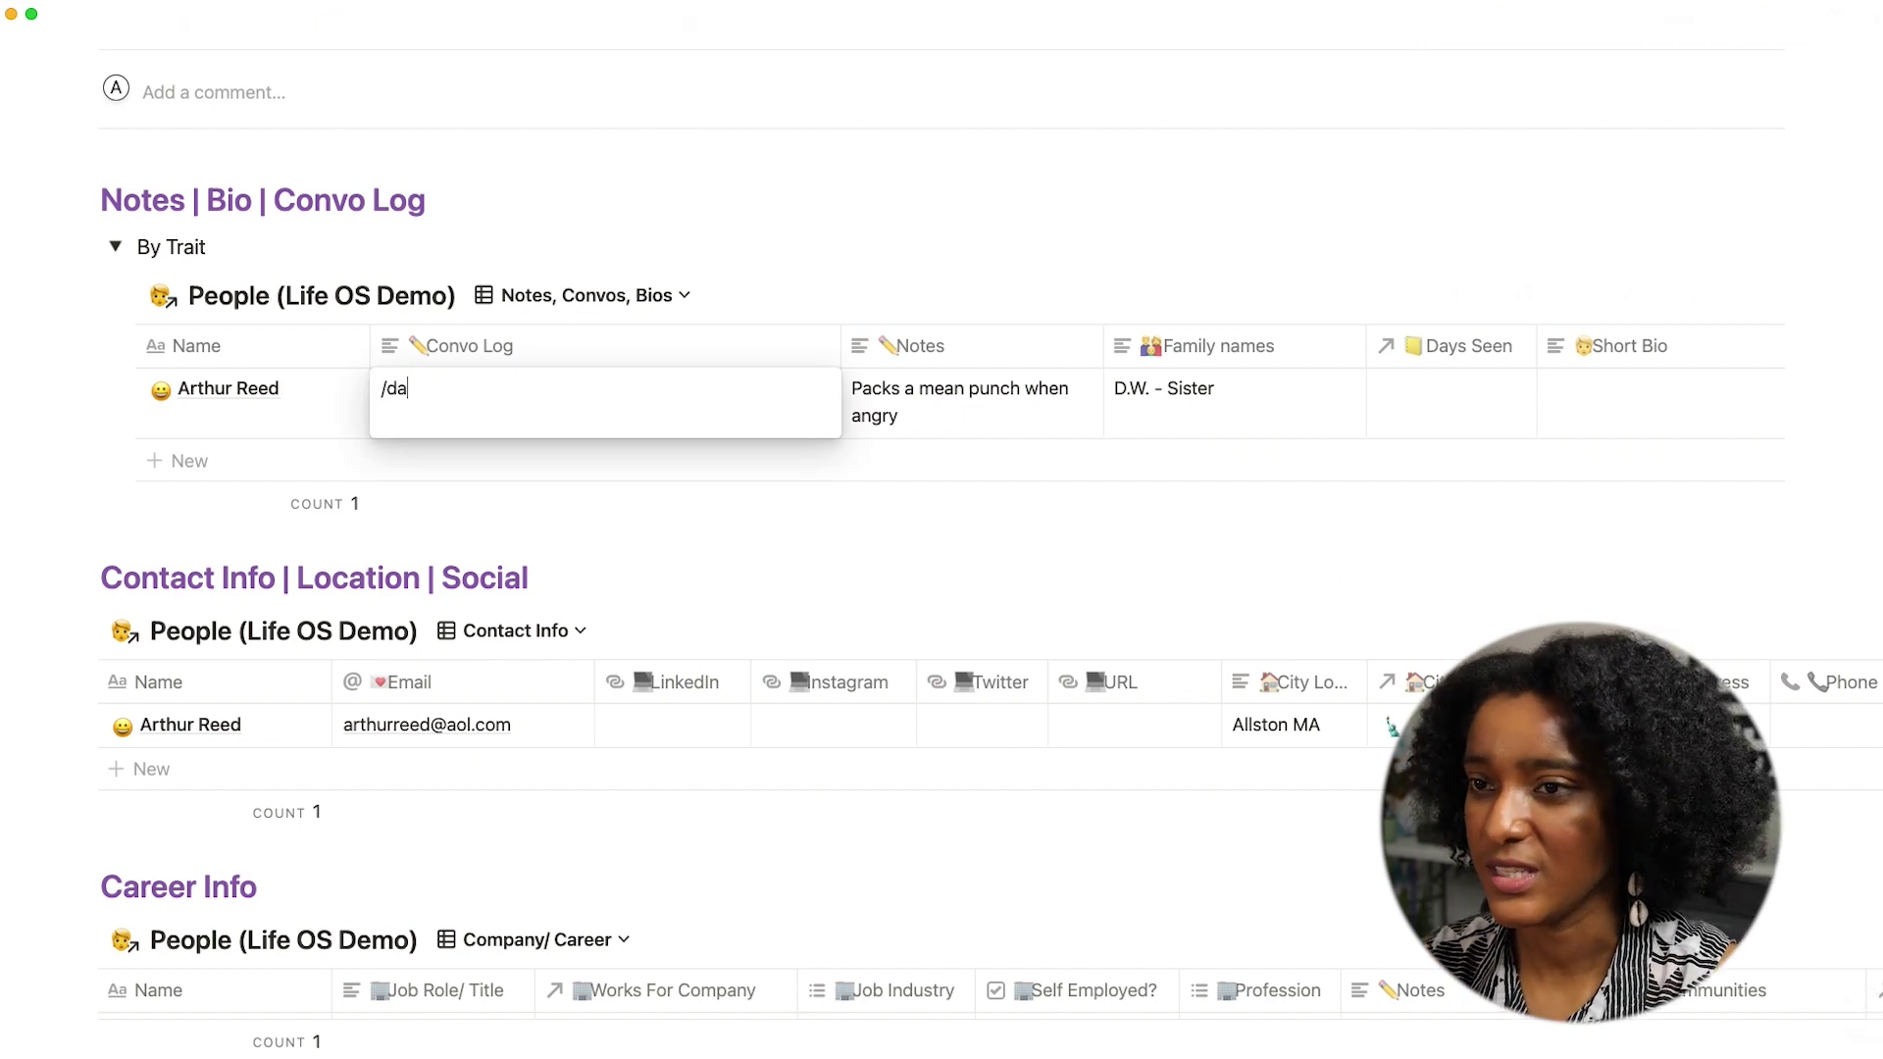
key("BackSpace")
key("BackSpace")
key("BackSpace")
key("BackSpace")
key("BackSpace")
type("2/24/22")
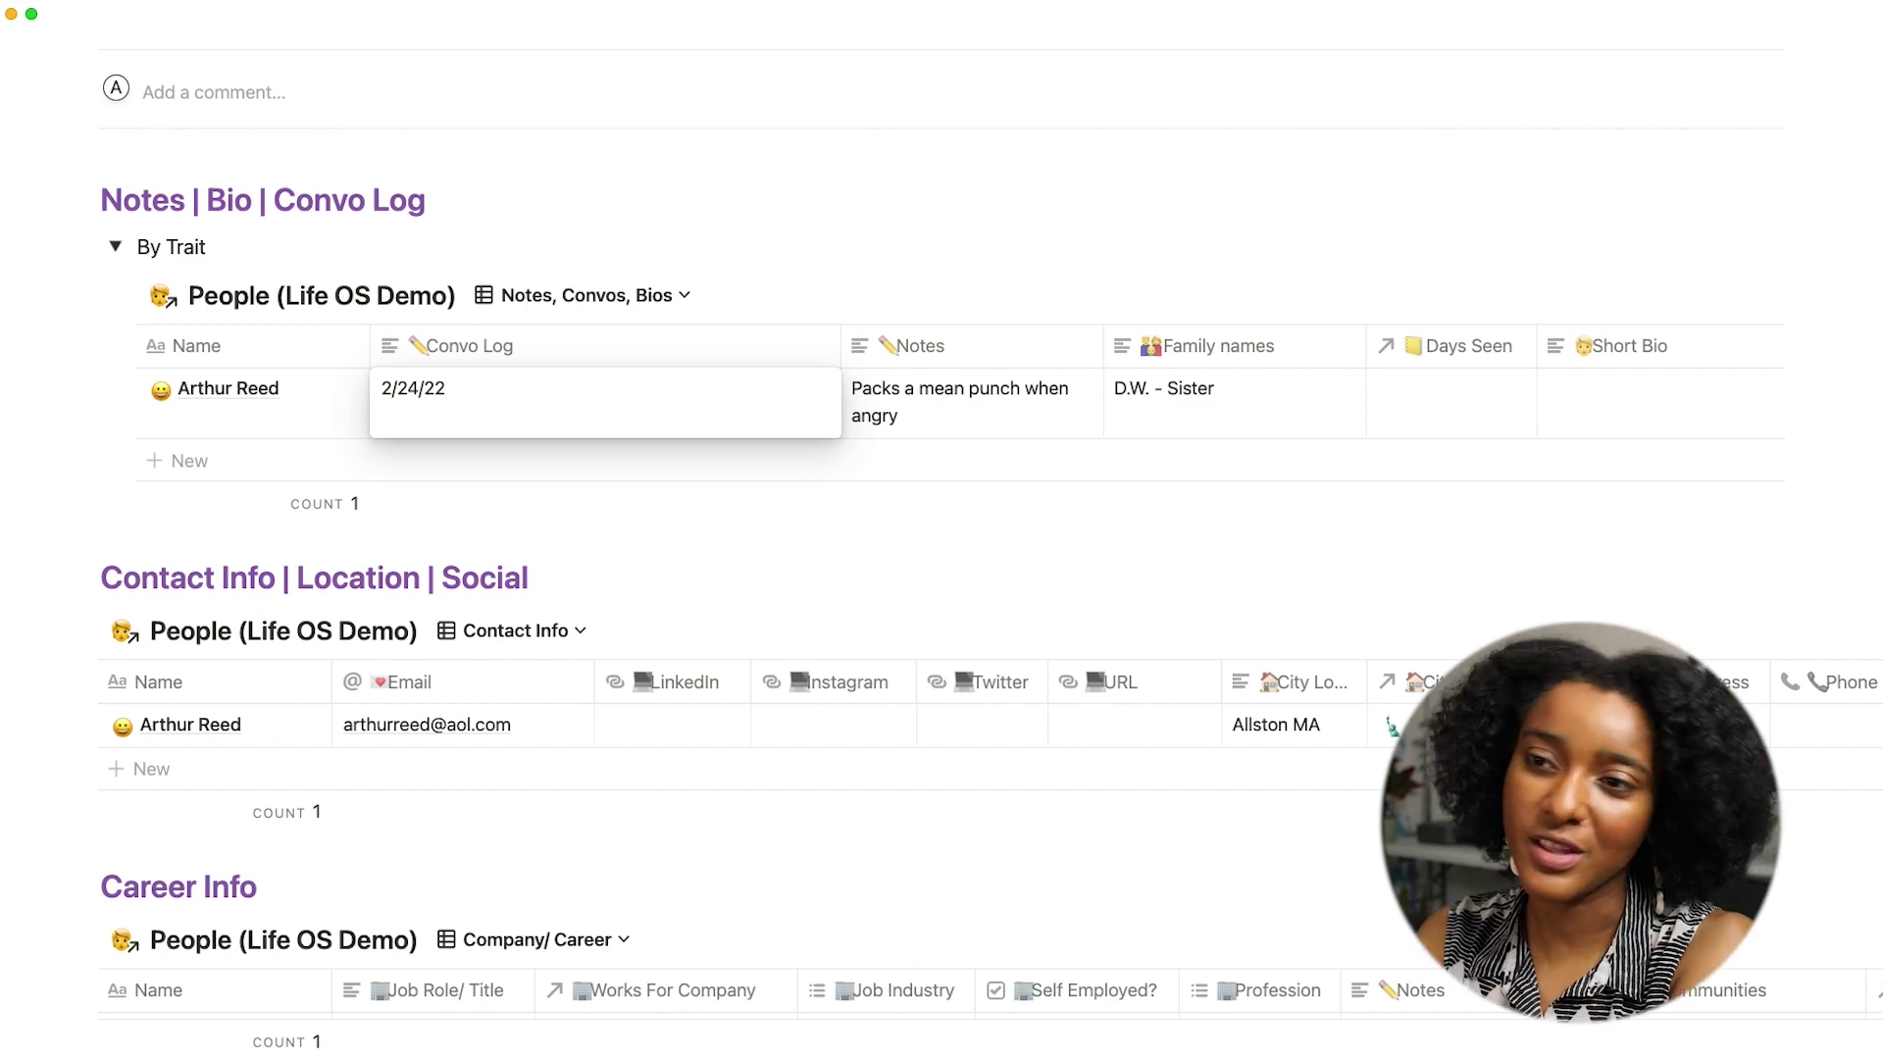
key("shift+Return")
key("shift+Return")
type("T")
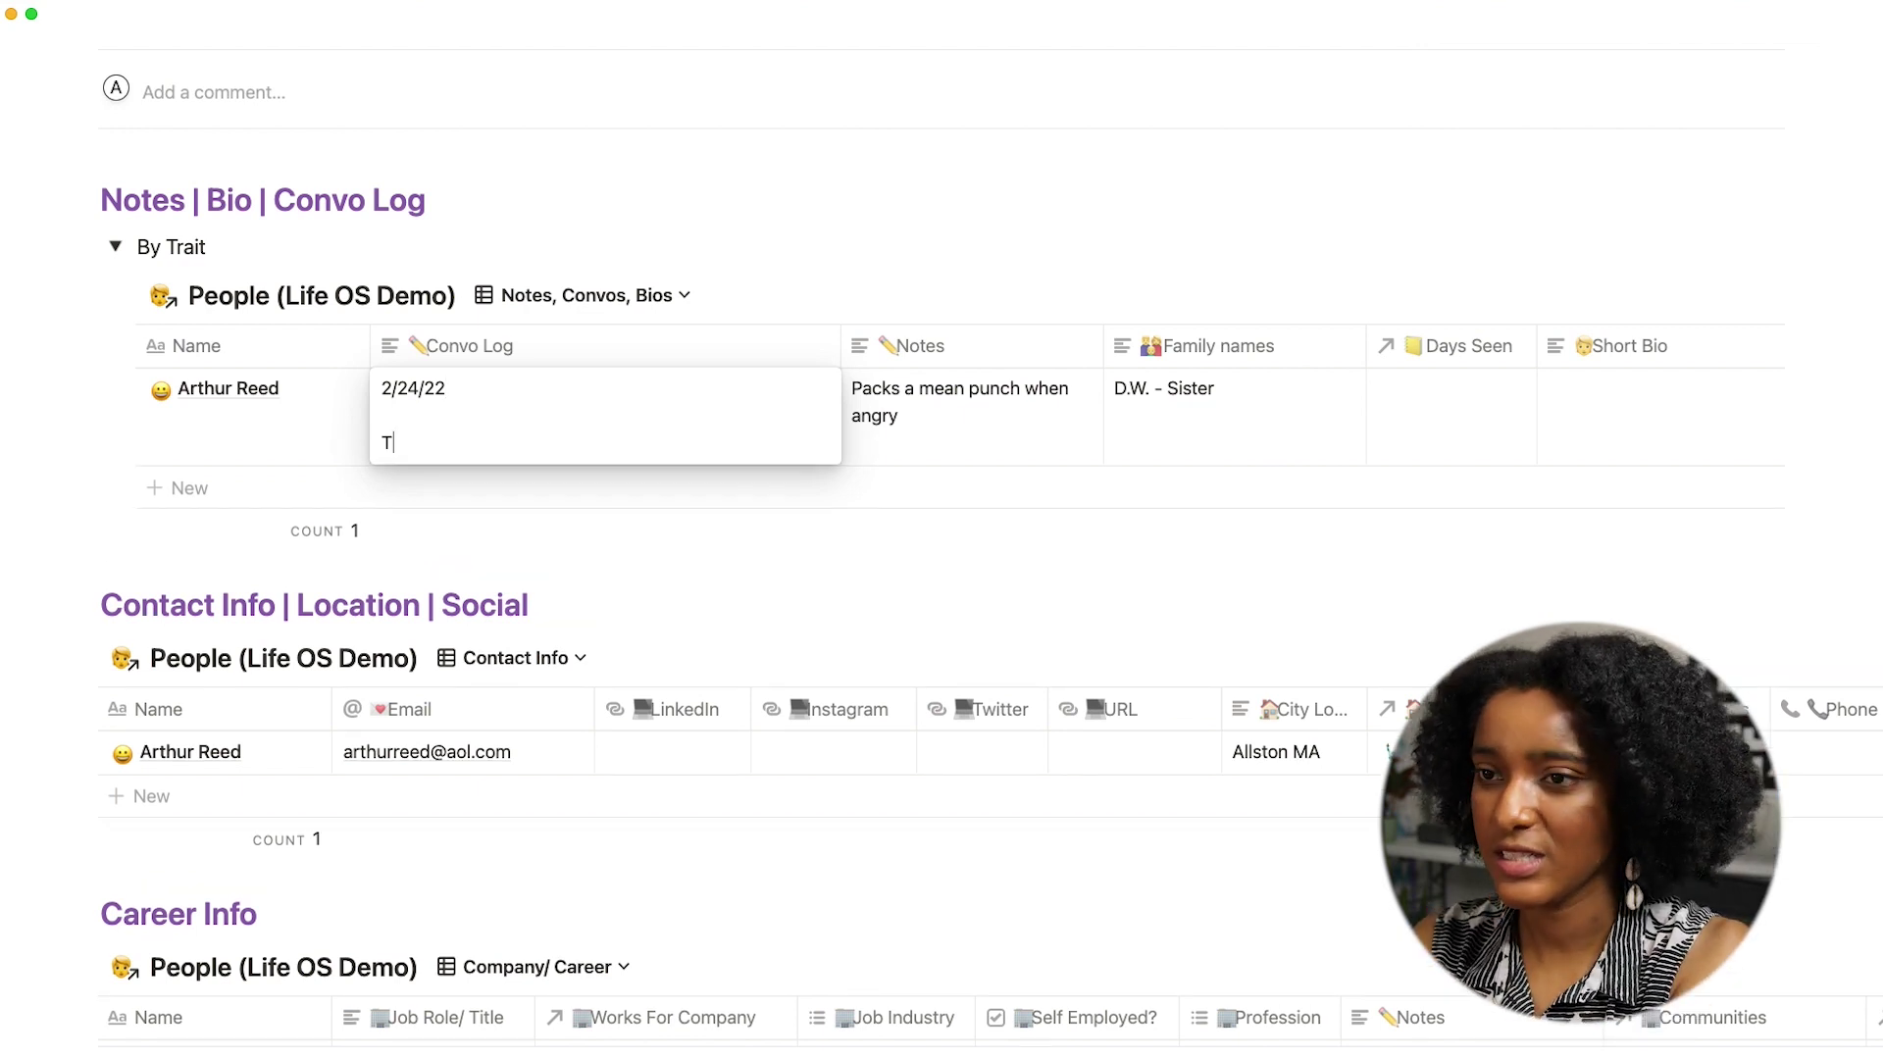
type("ype convo notes")
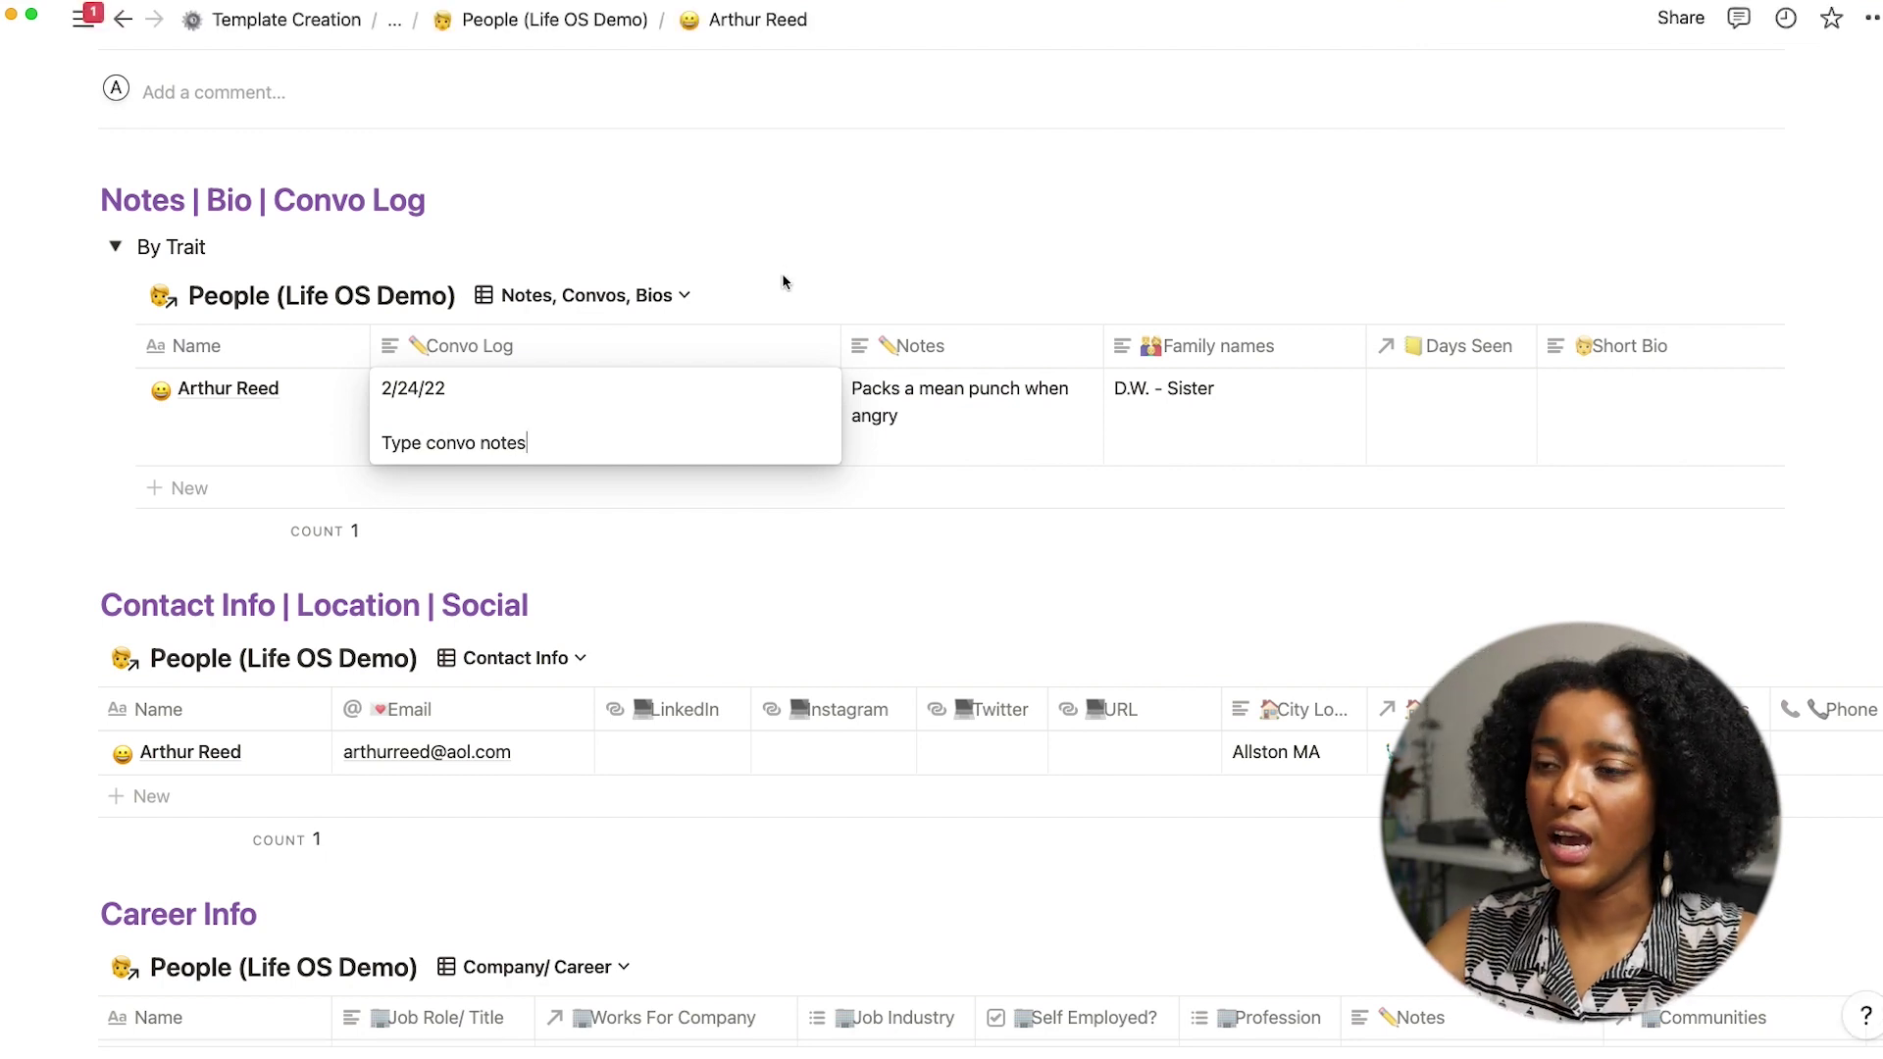
key("Escape")
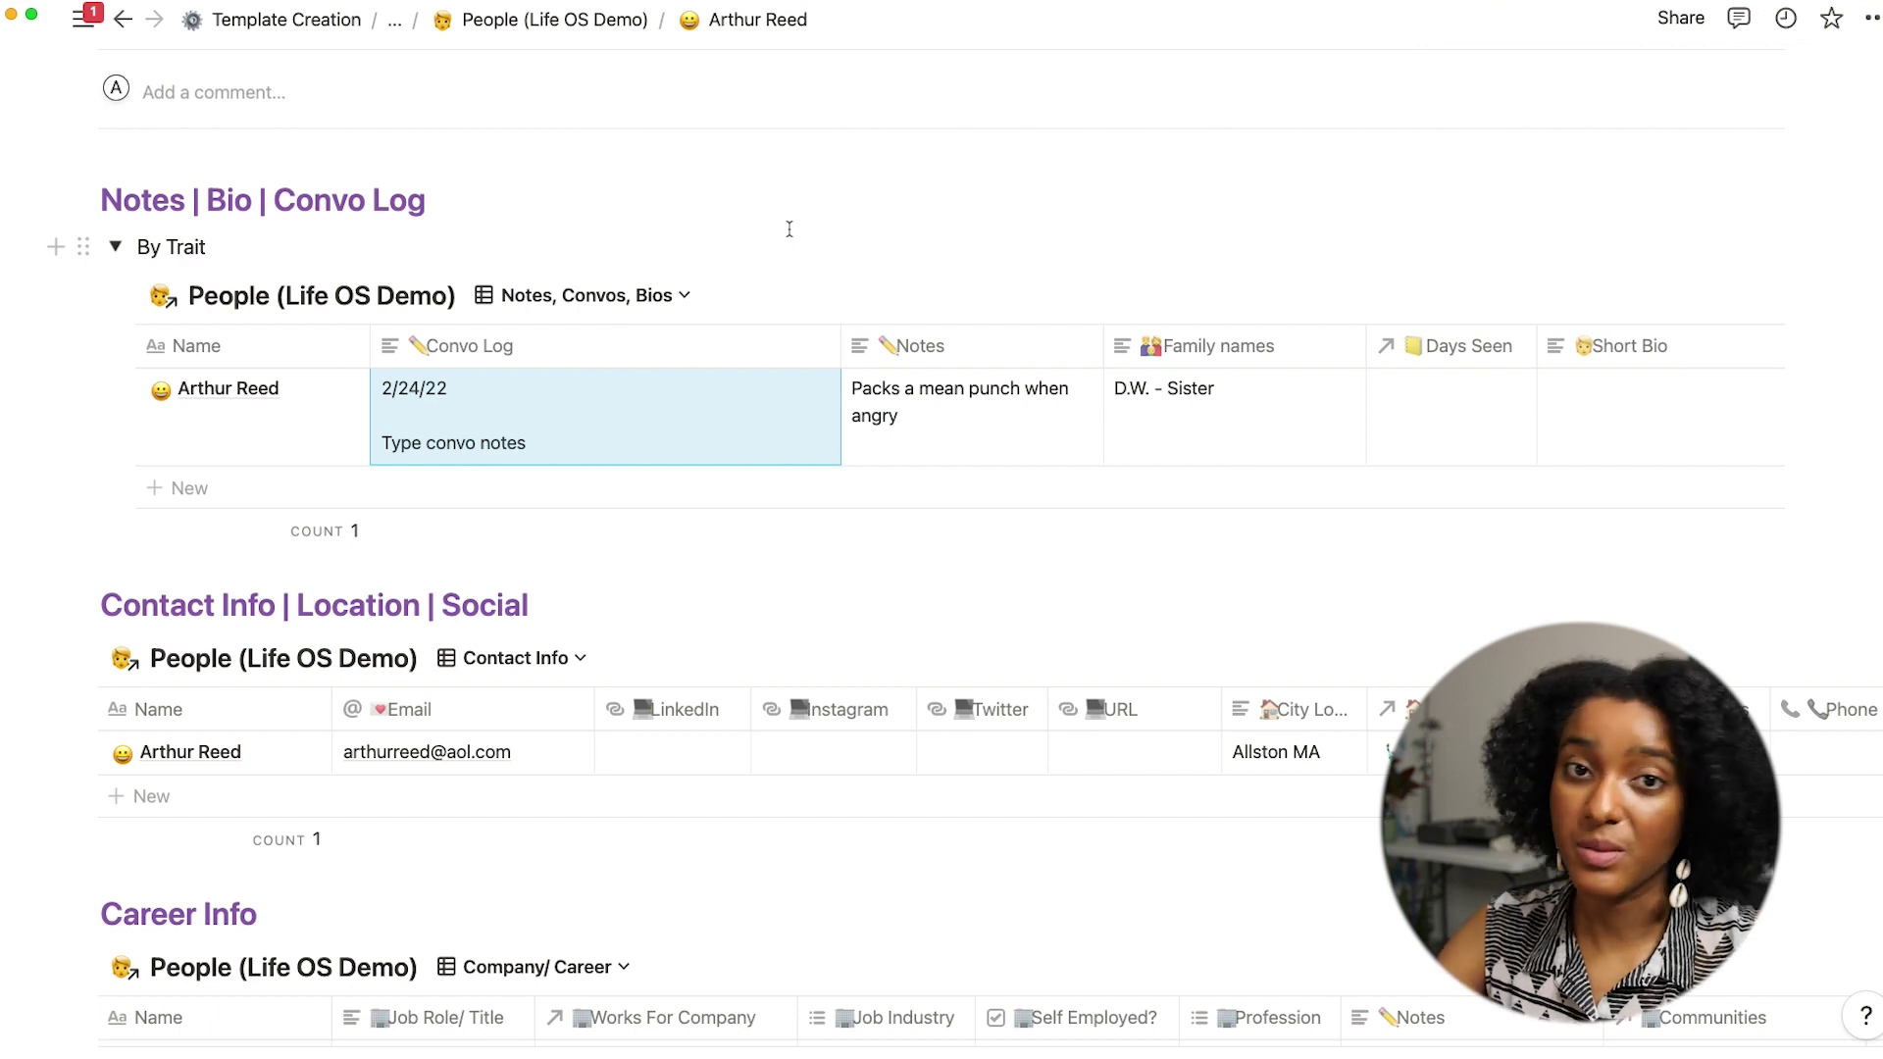
key("Escape")
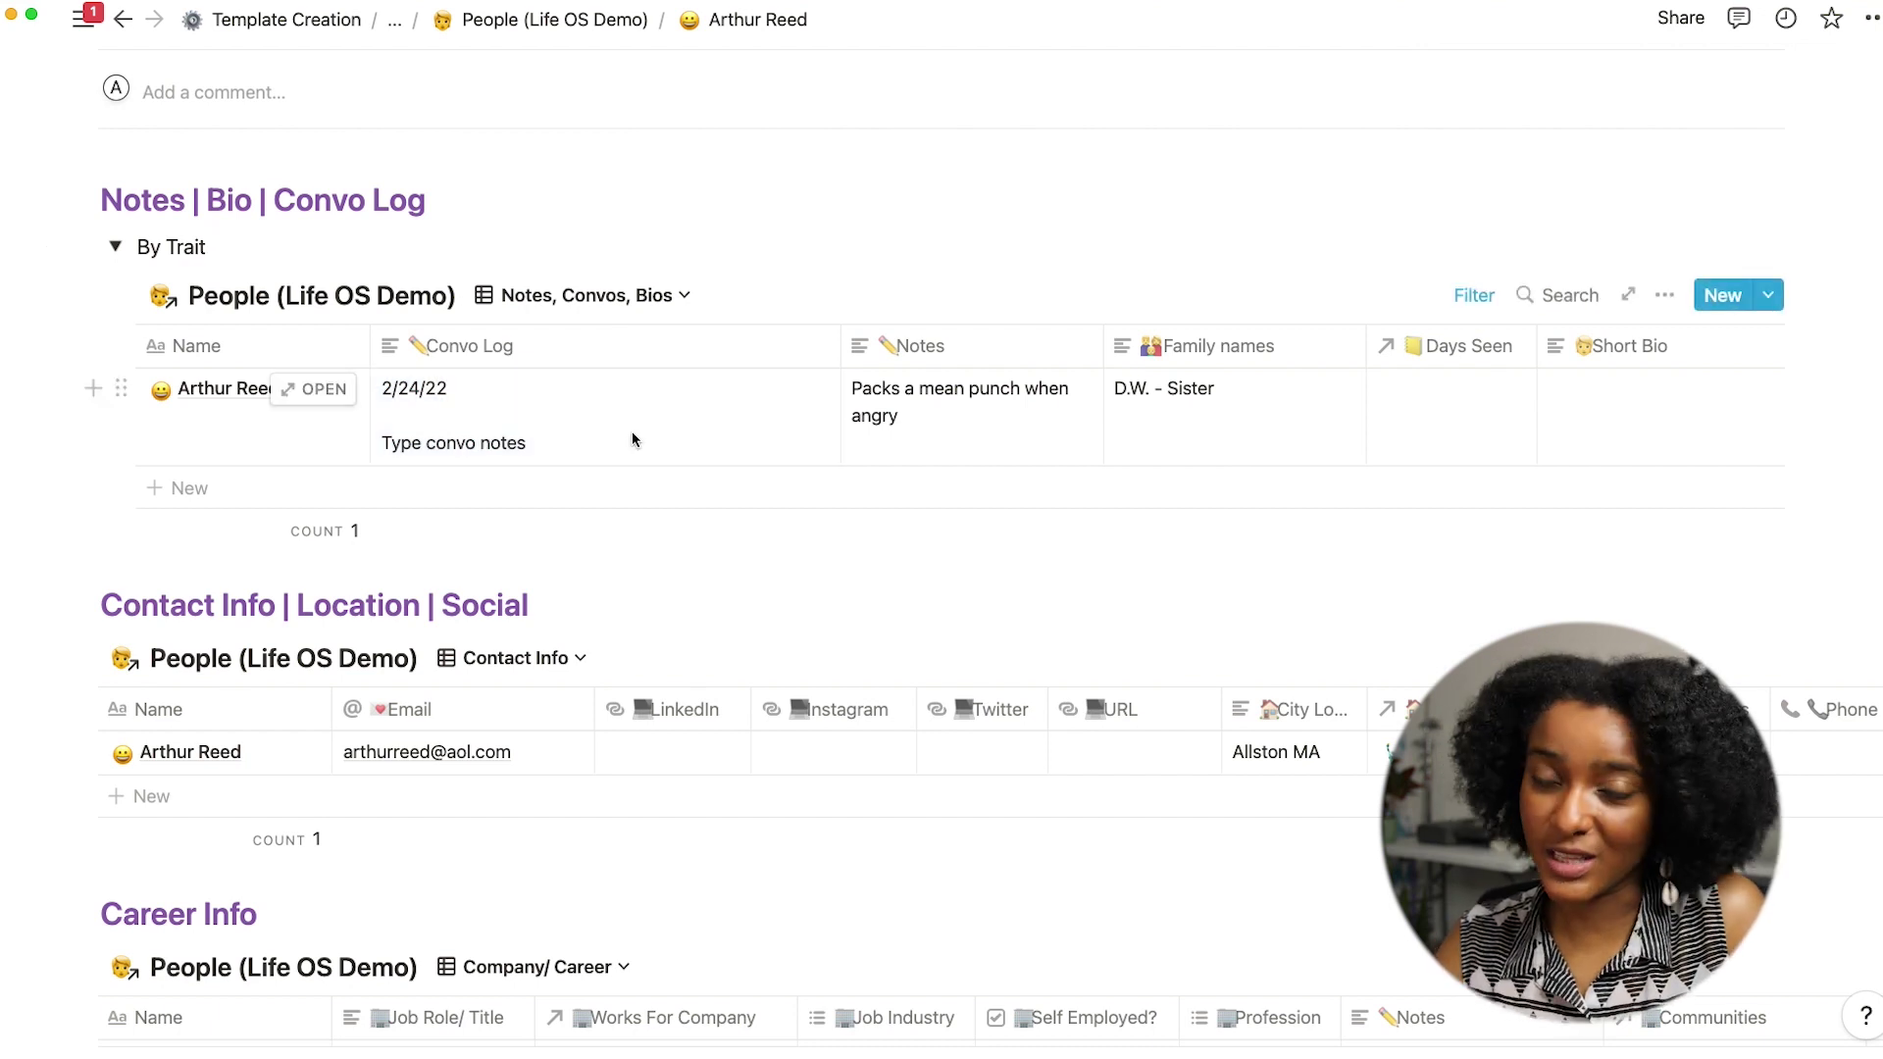
Collapse and re-expand the By Trait section, then bring up the Days Seen relation picker
left_click(115, 247)
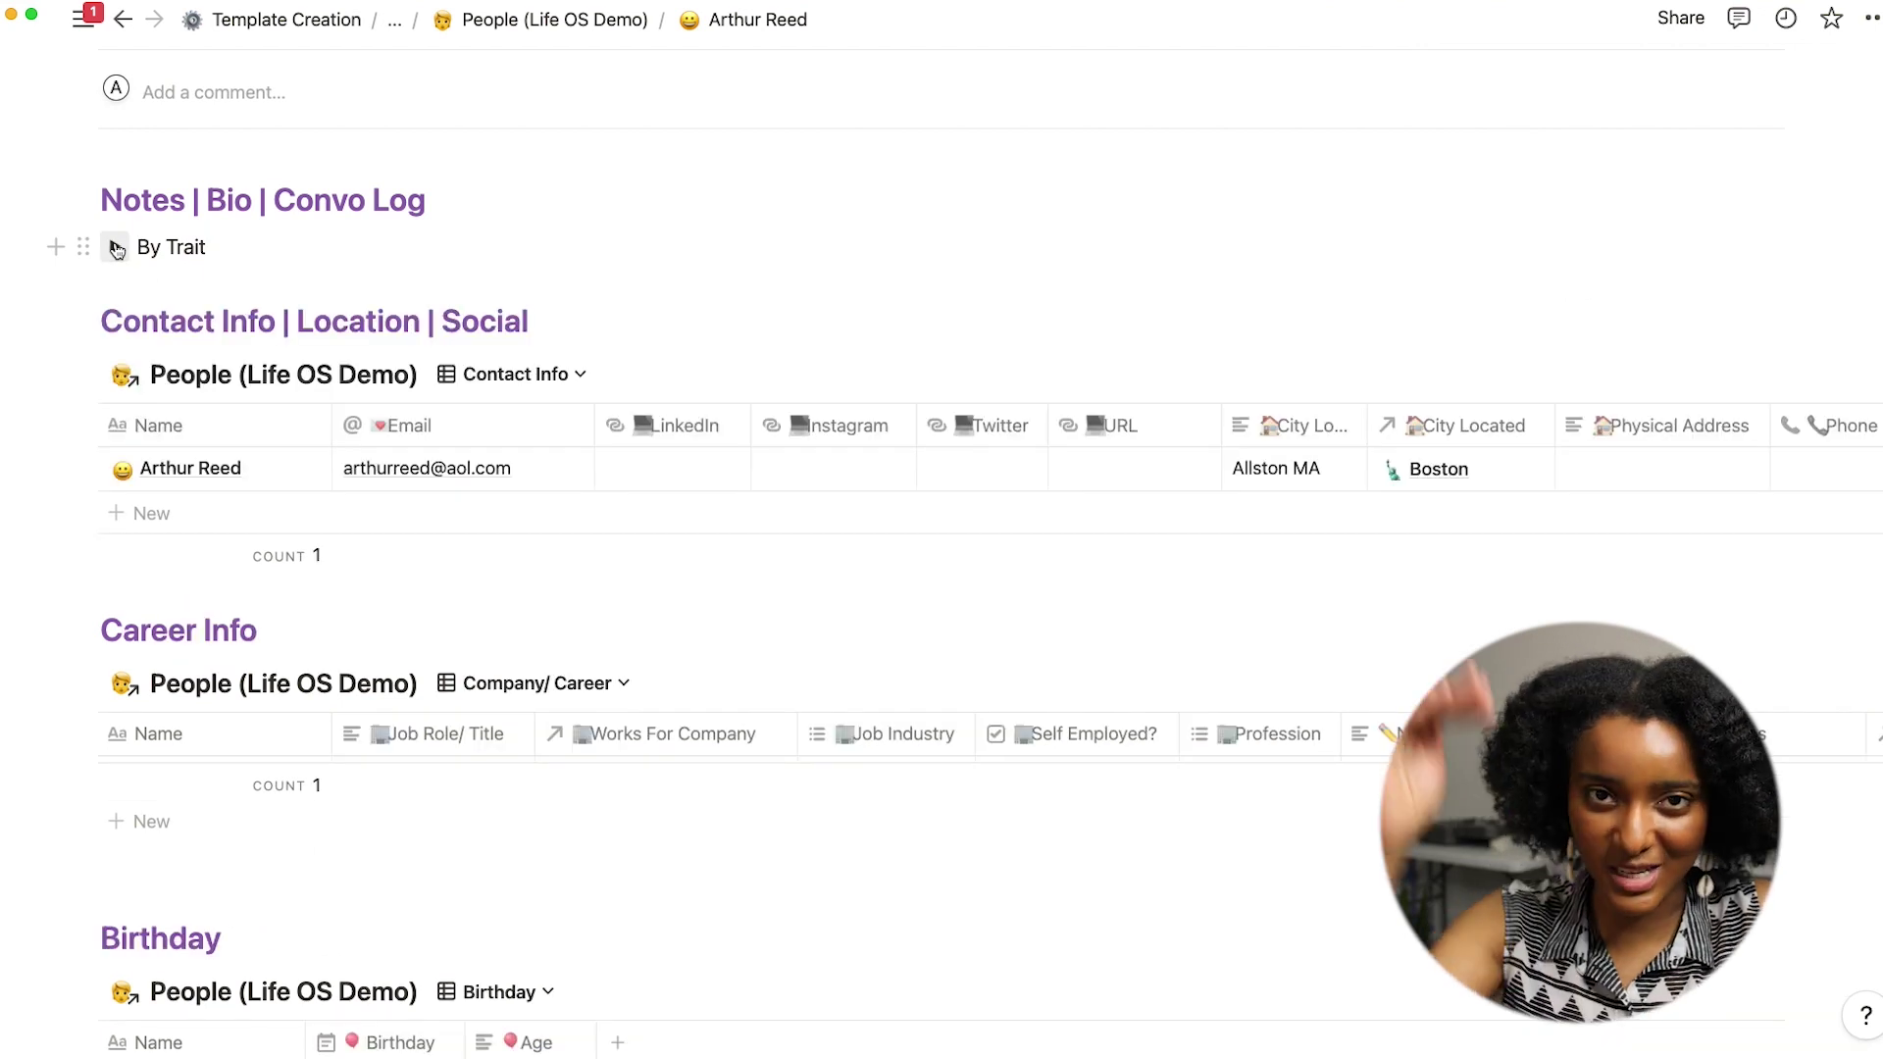
left_click(115, 247)
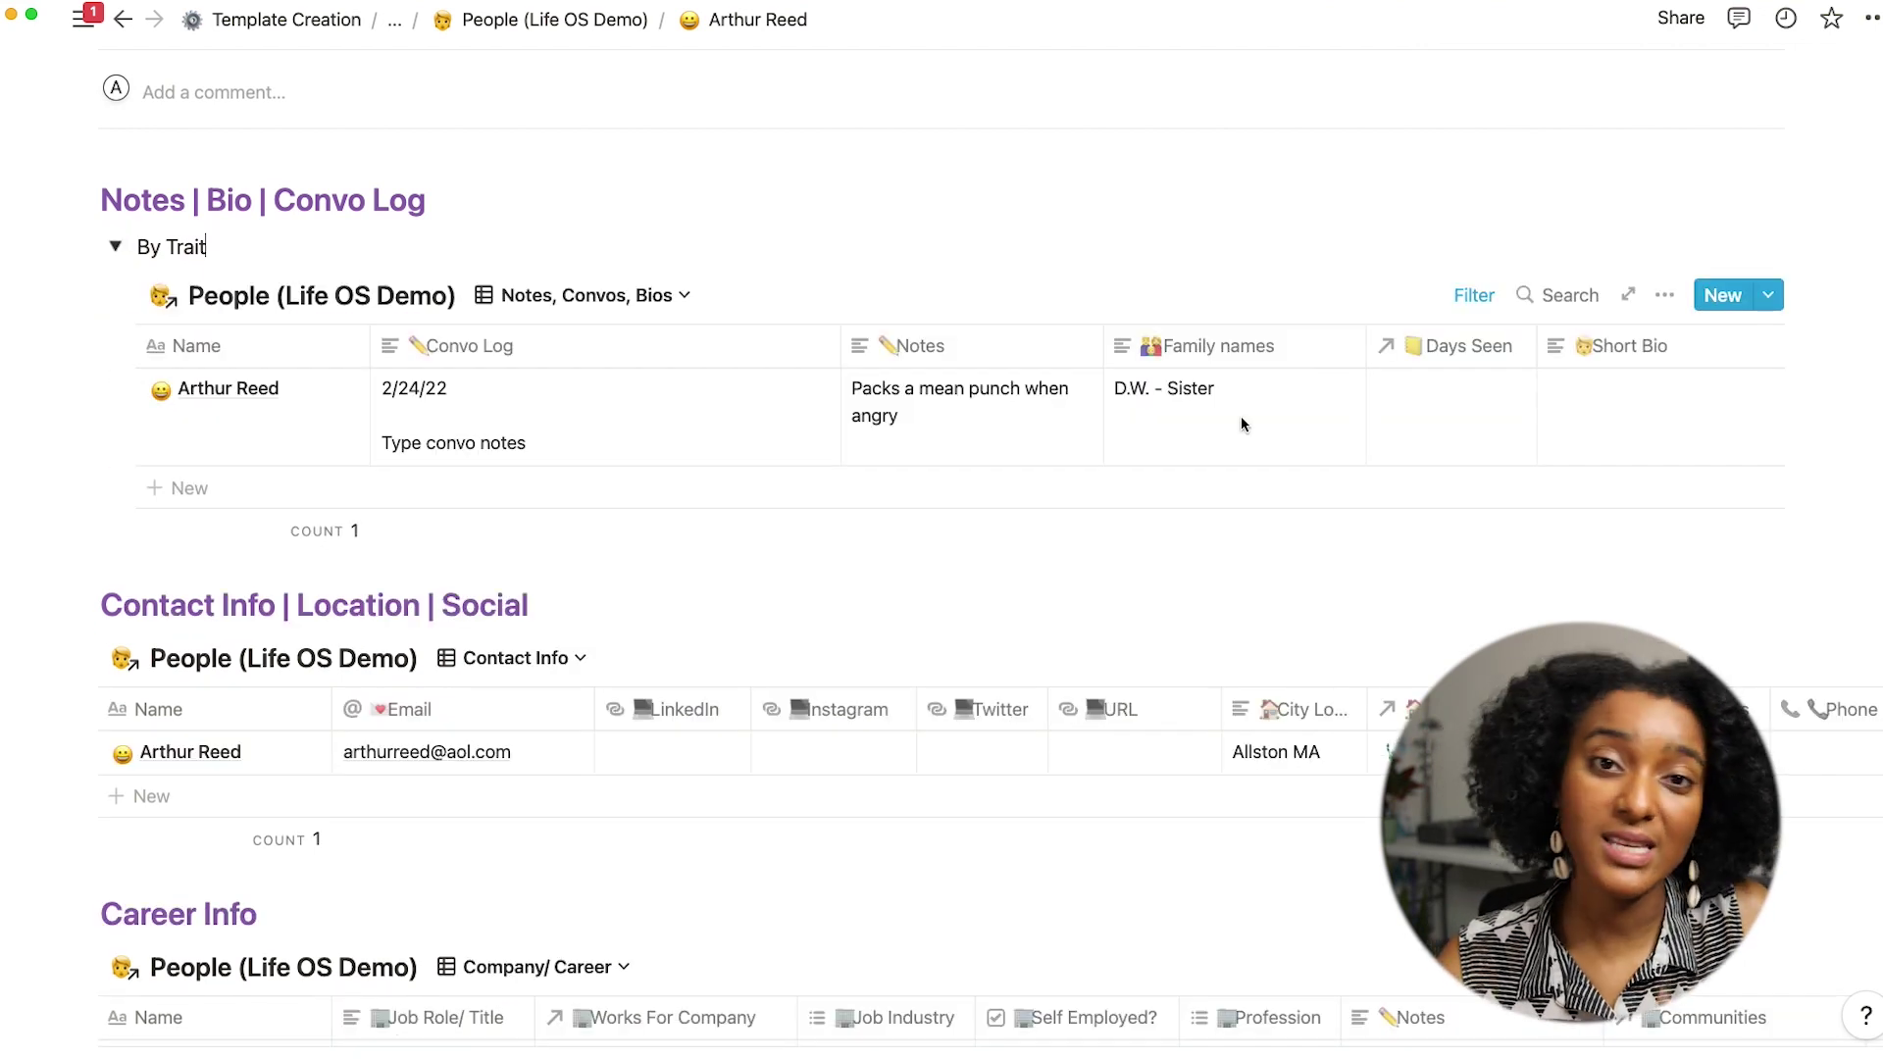
scroll(1240, 417, "right", 5)
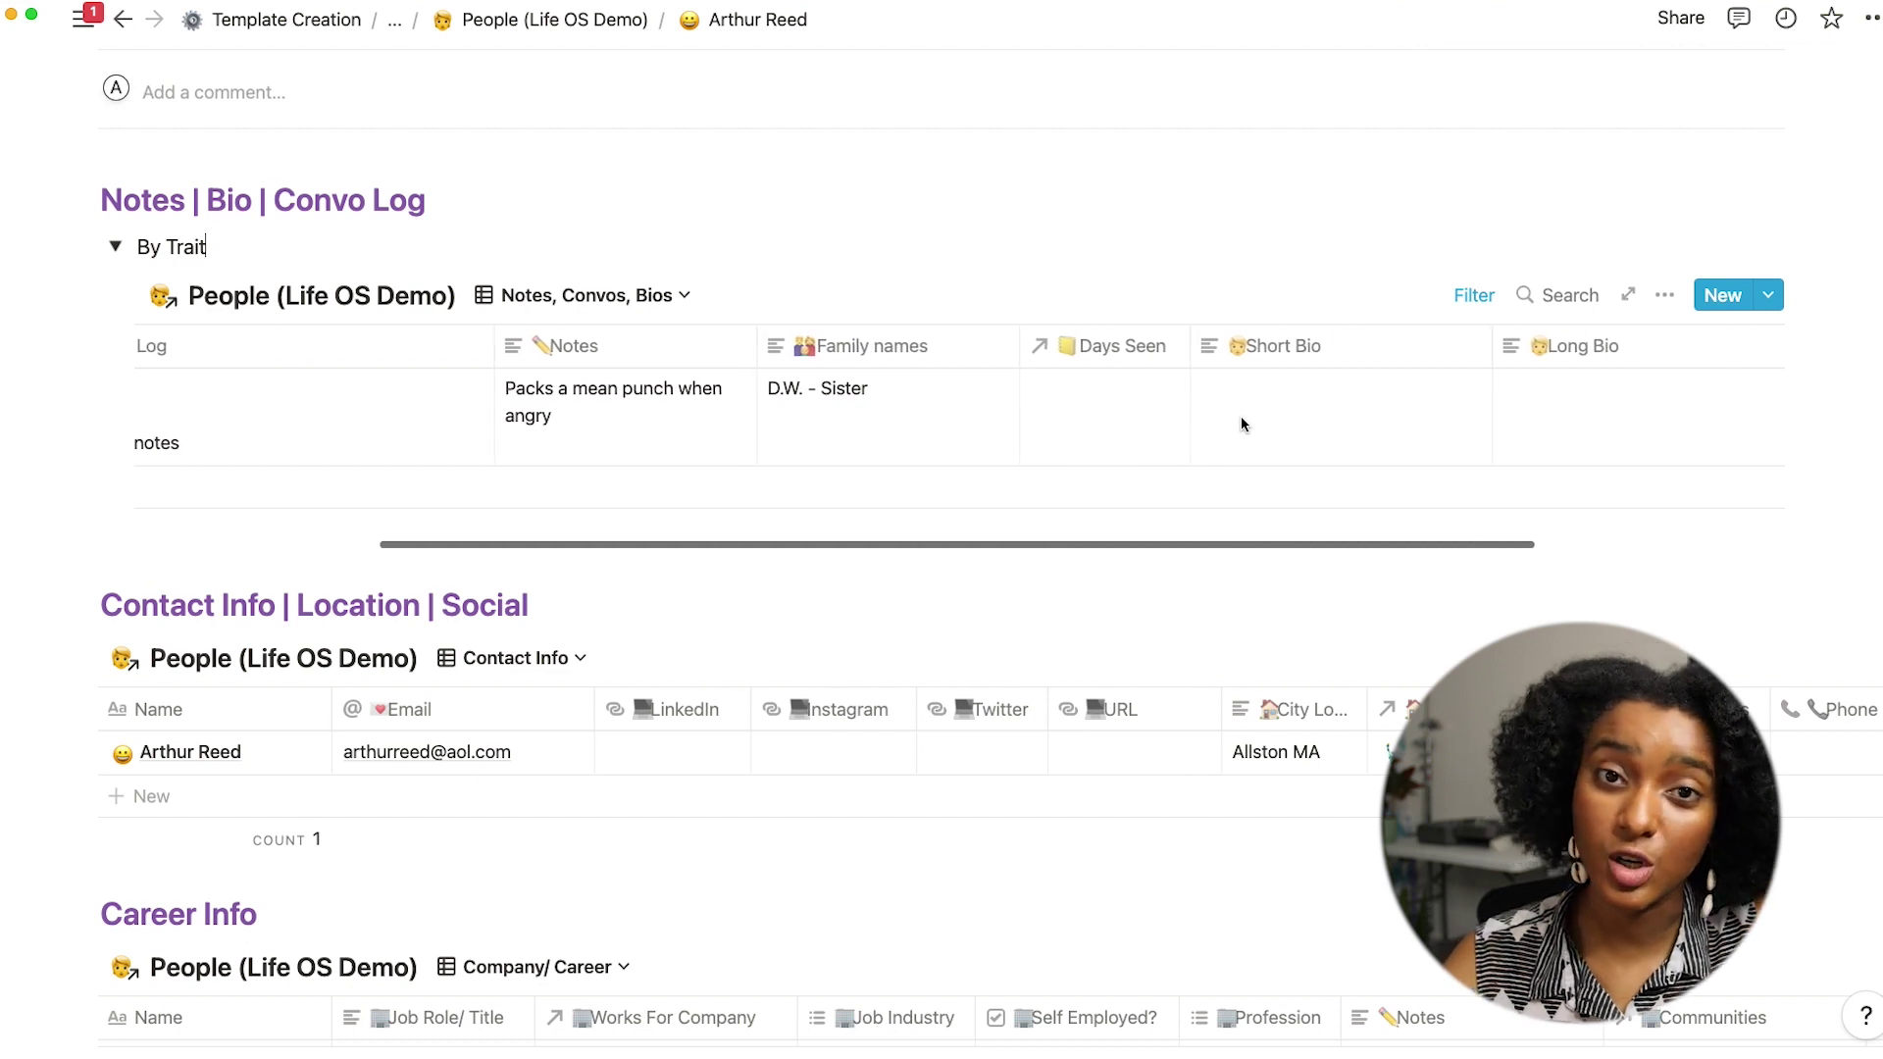
left_click(1118, 408)
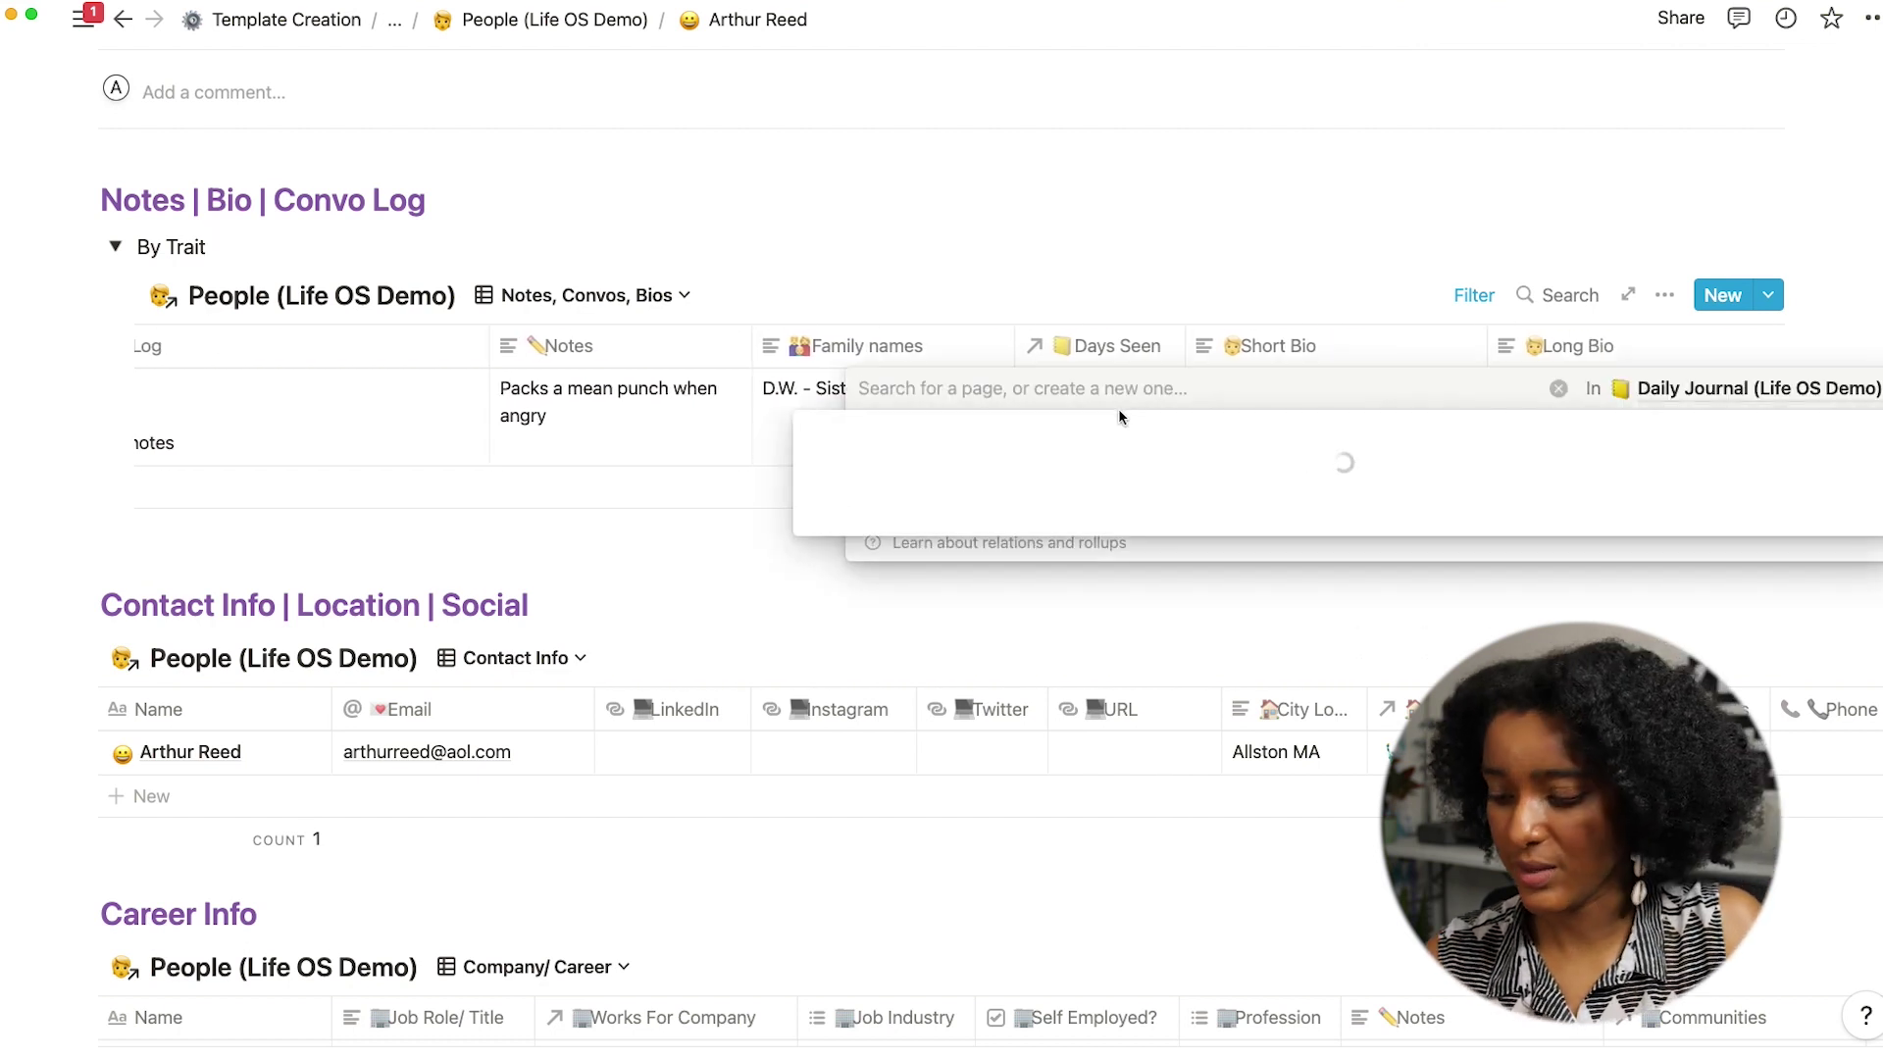
type("2/24/22")
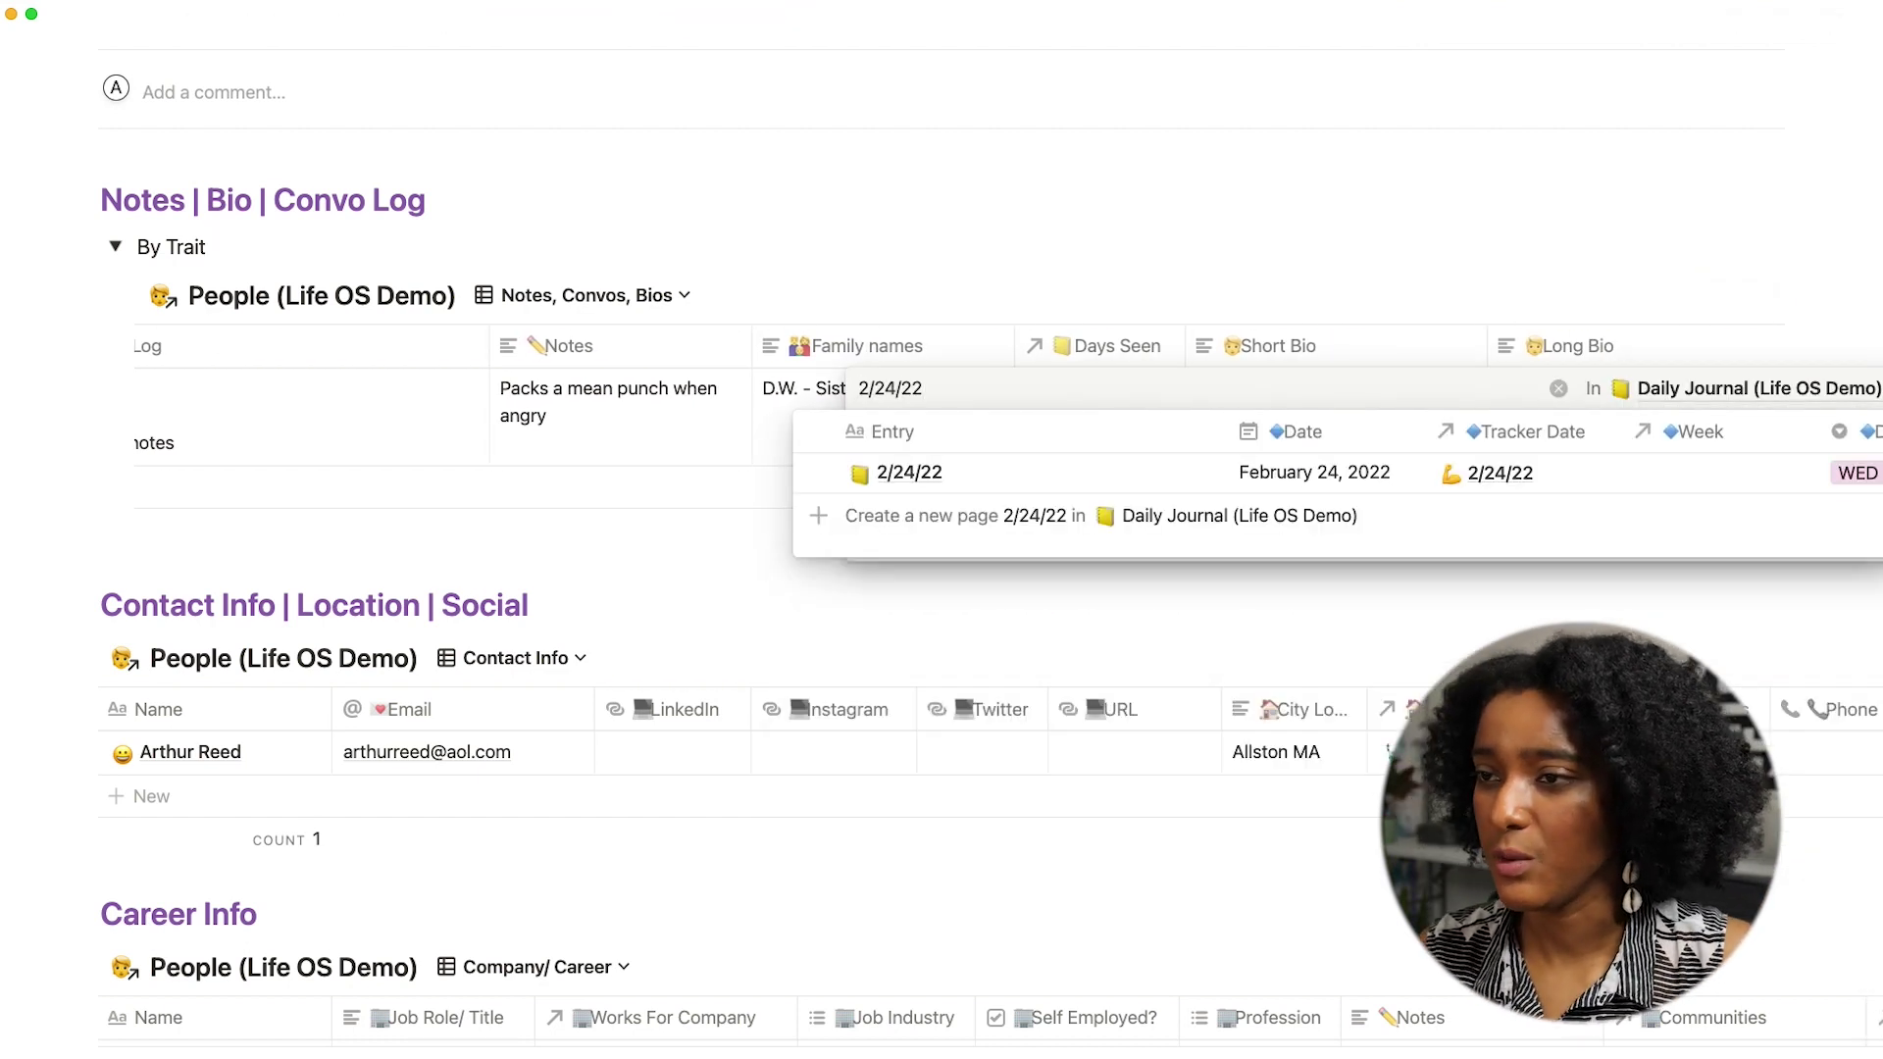
left_click(887, 473)
key("Escape")
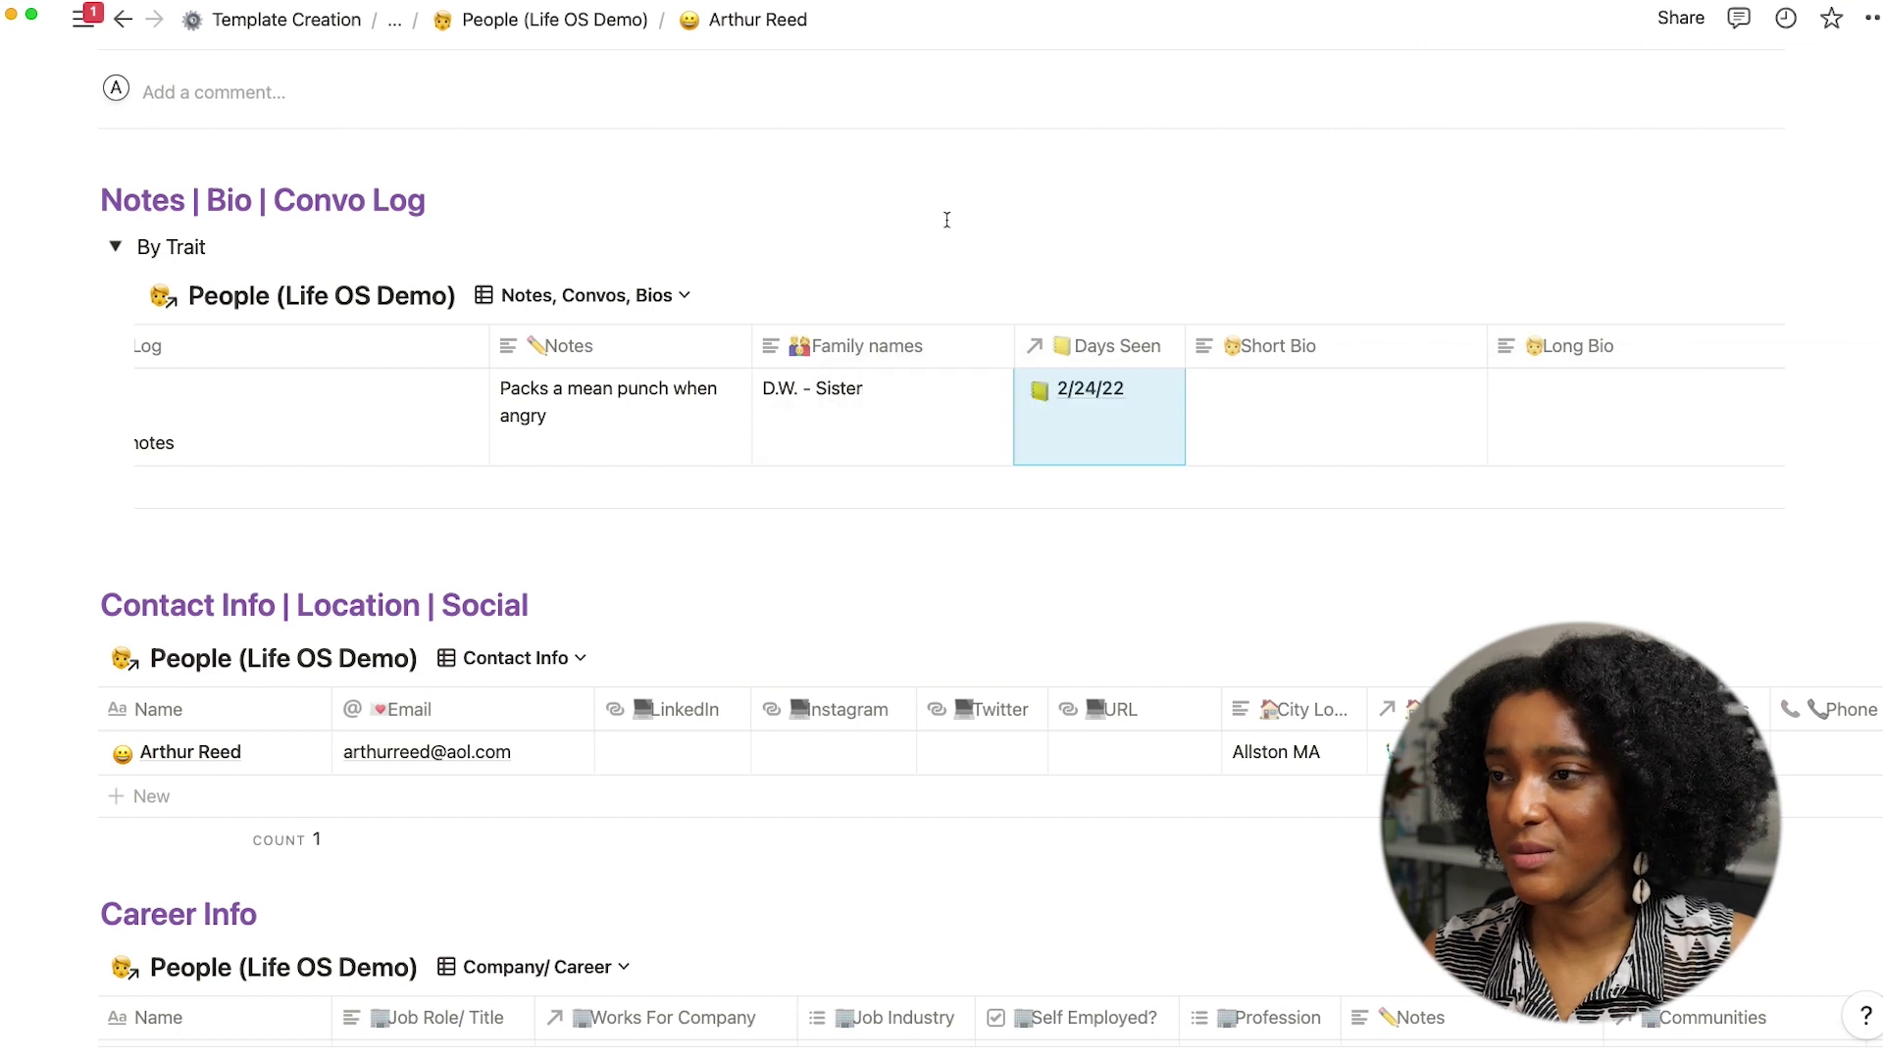
scroll(886, 392, "left", 4)
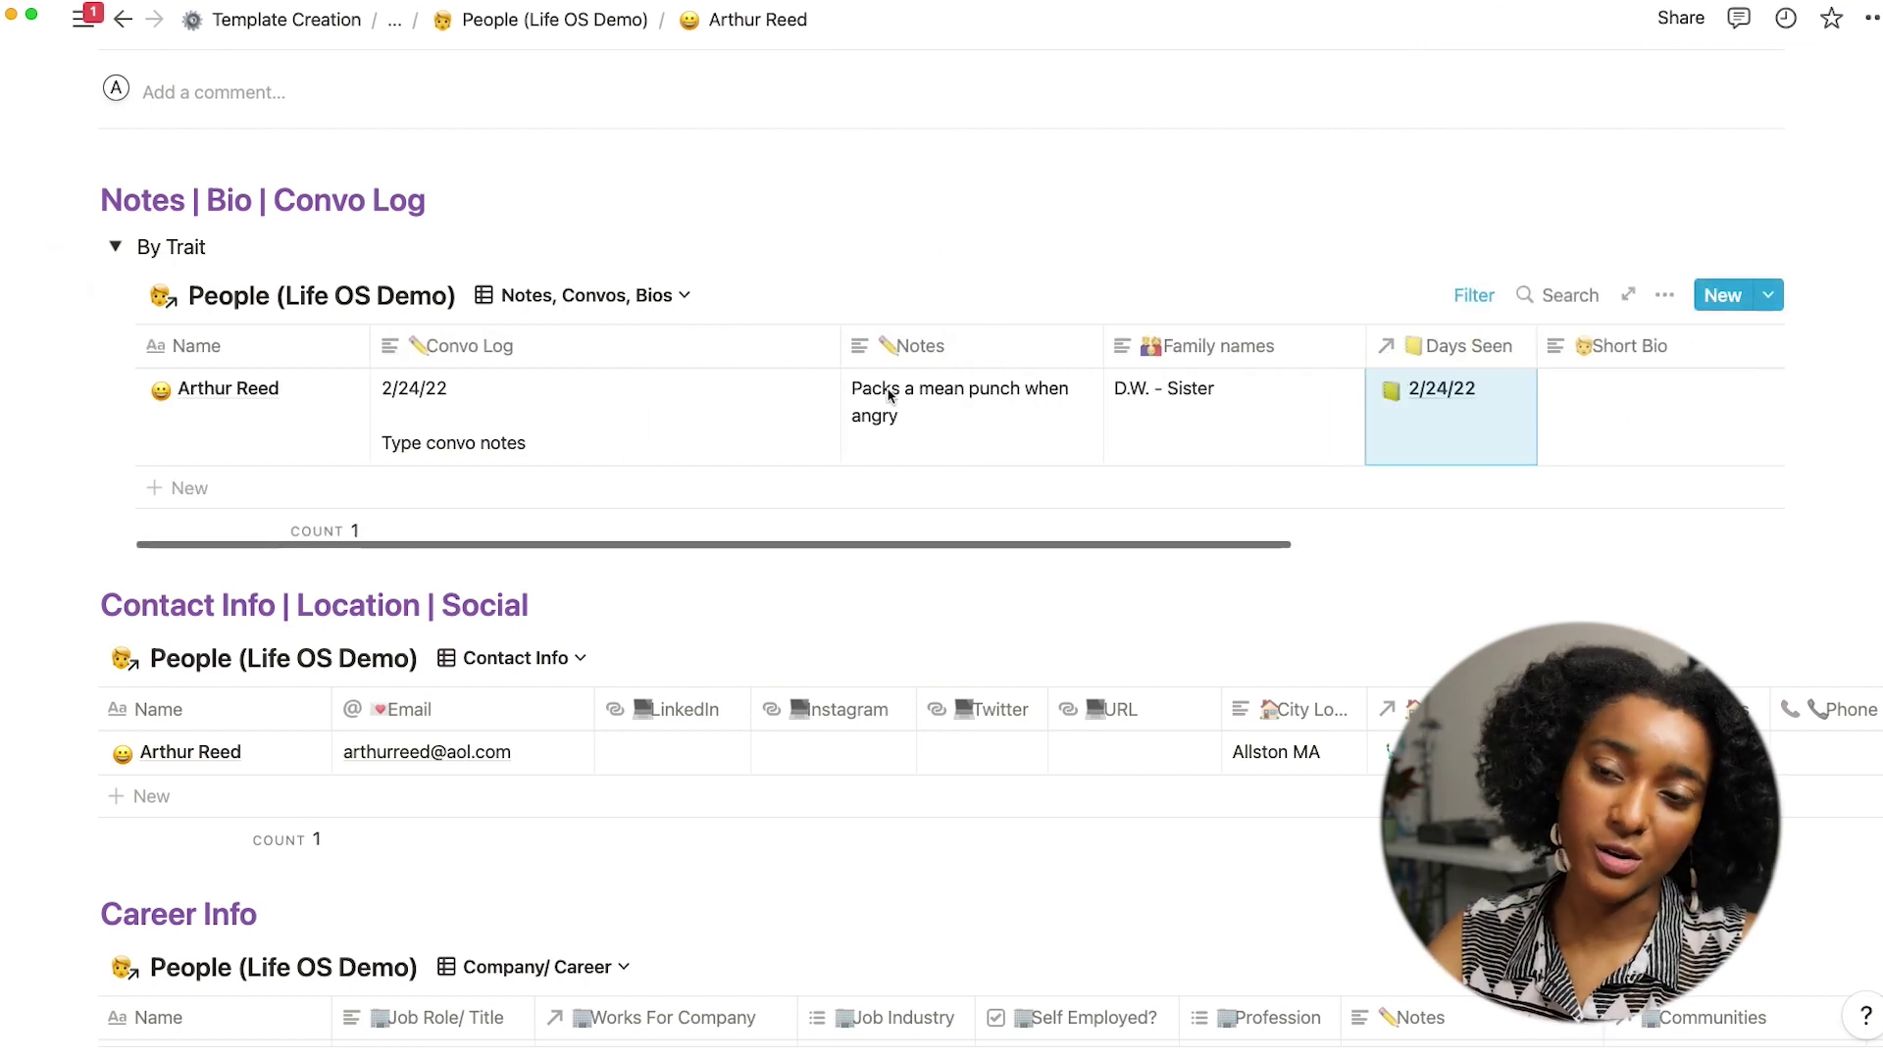
scroll(890, 395, "right", 6)
scroll(889, 395, "right", 1)
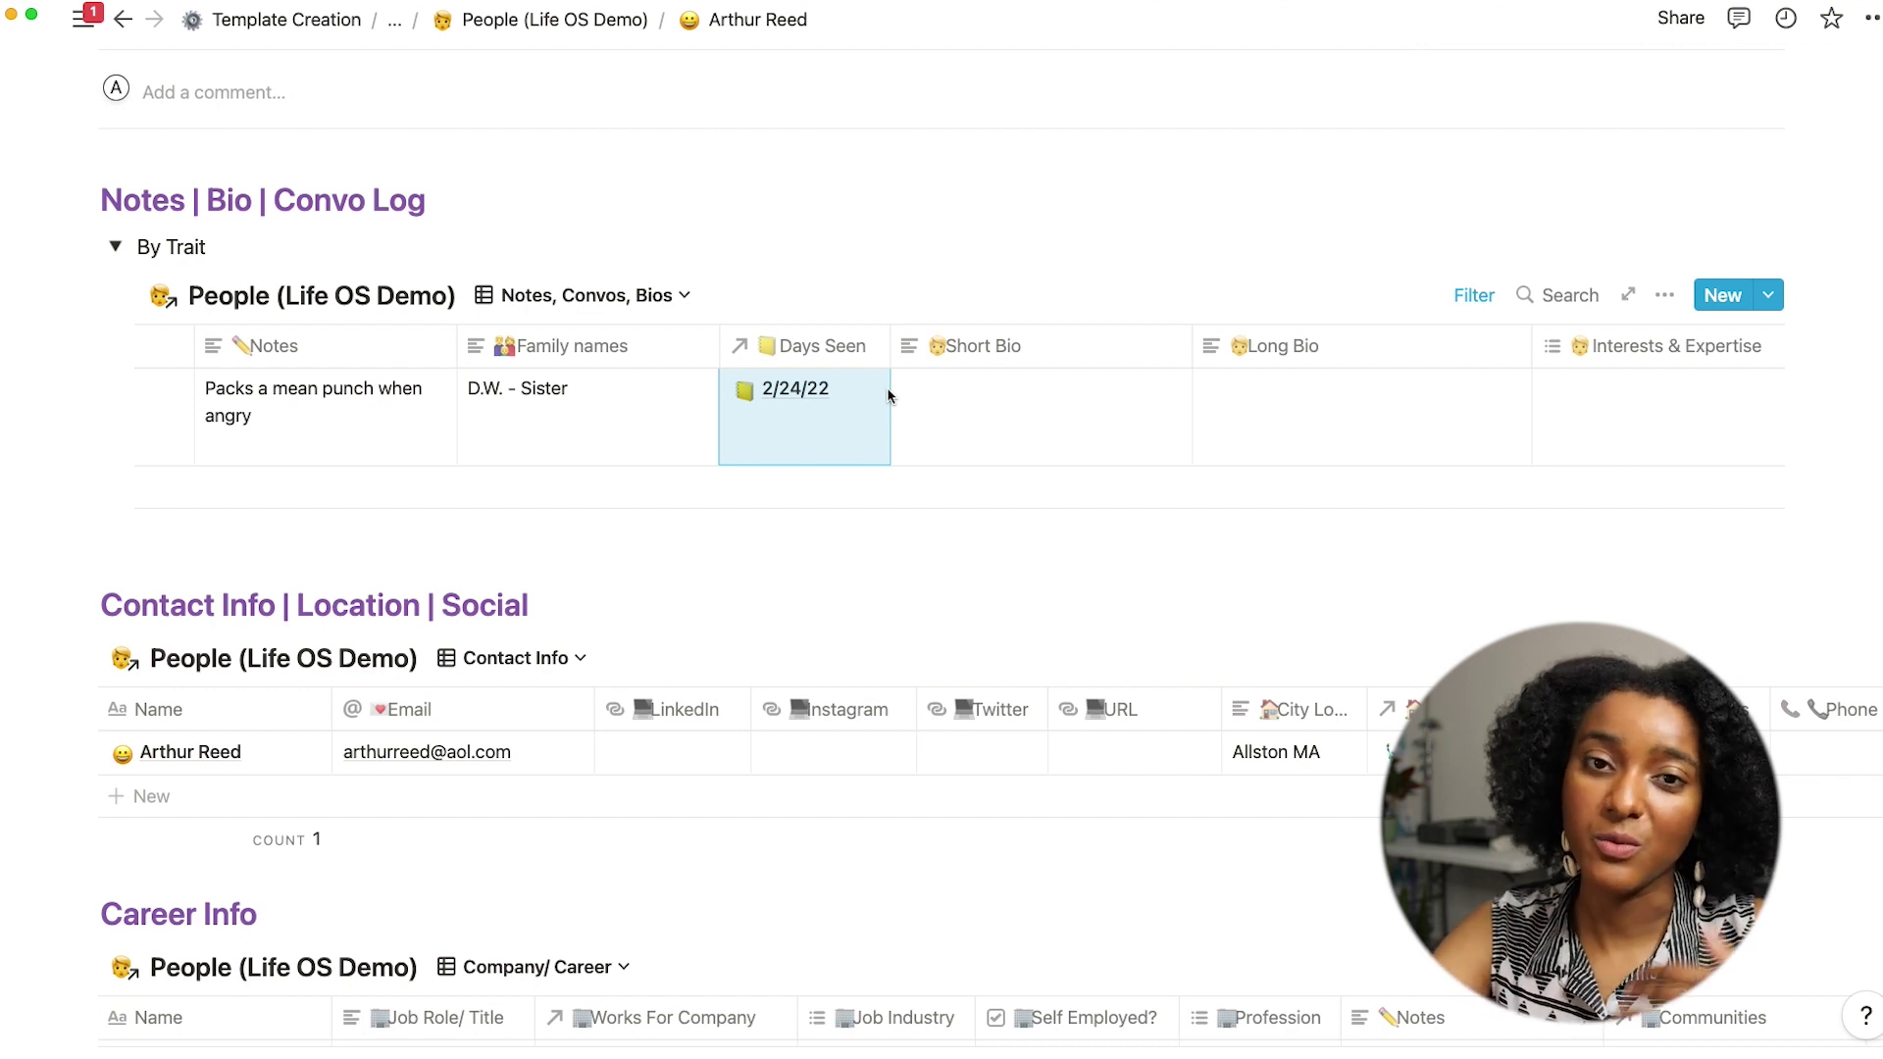
scroll(890, 395, "left", 5)
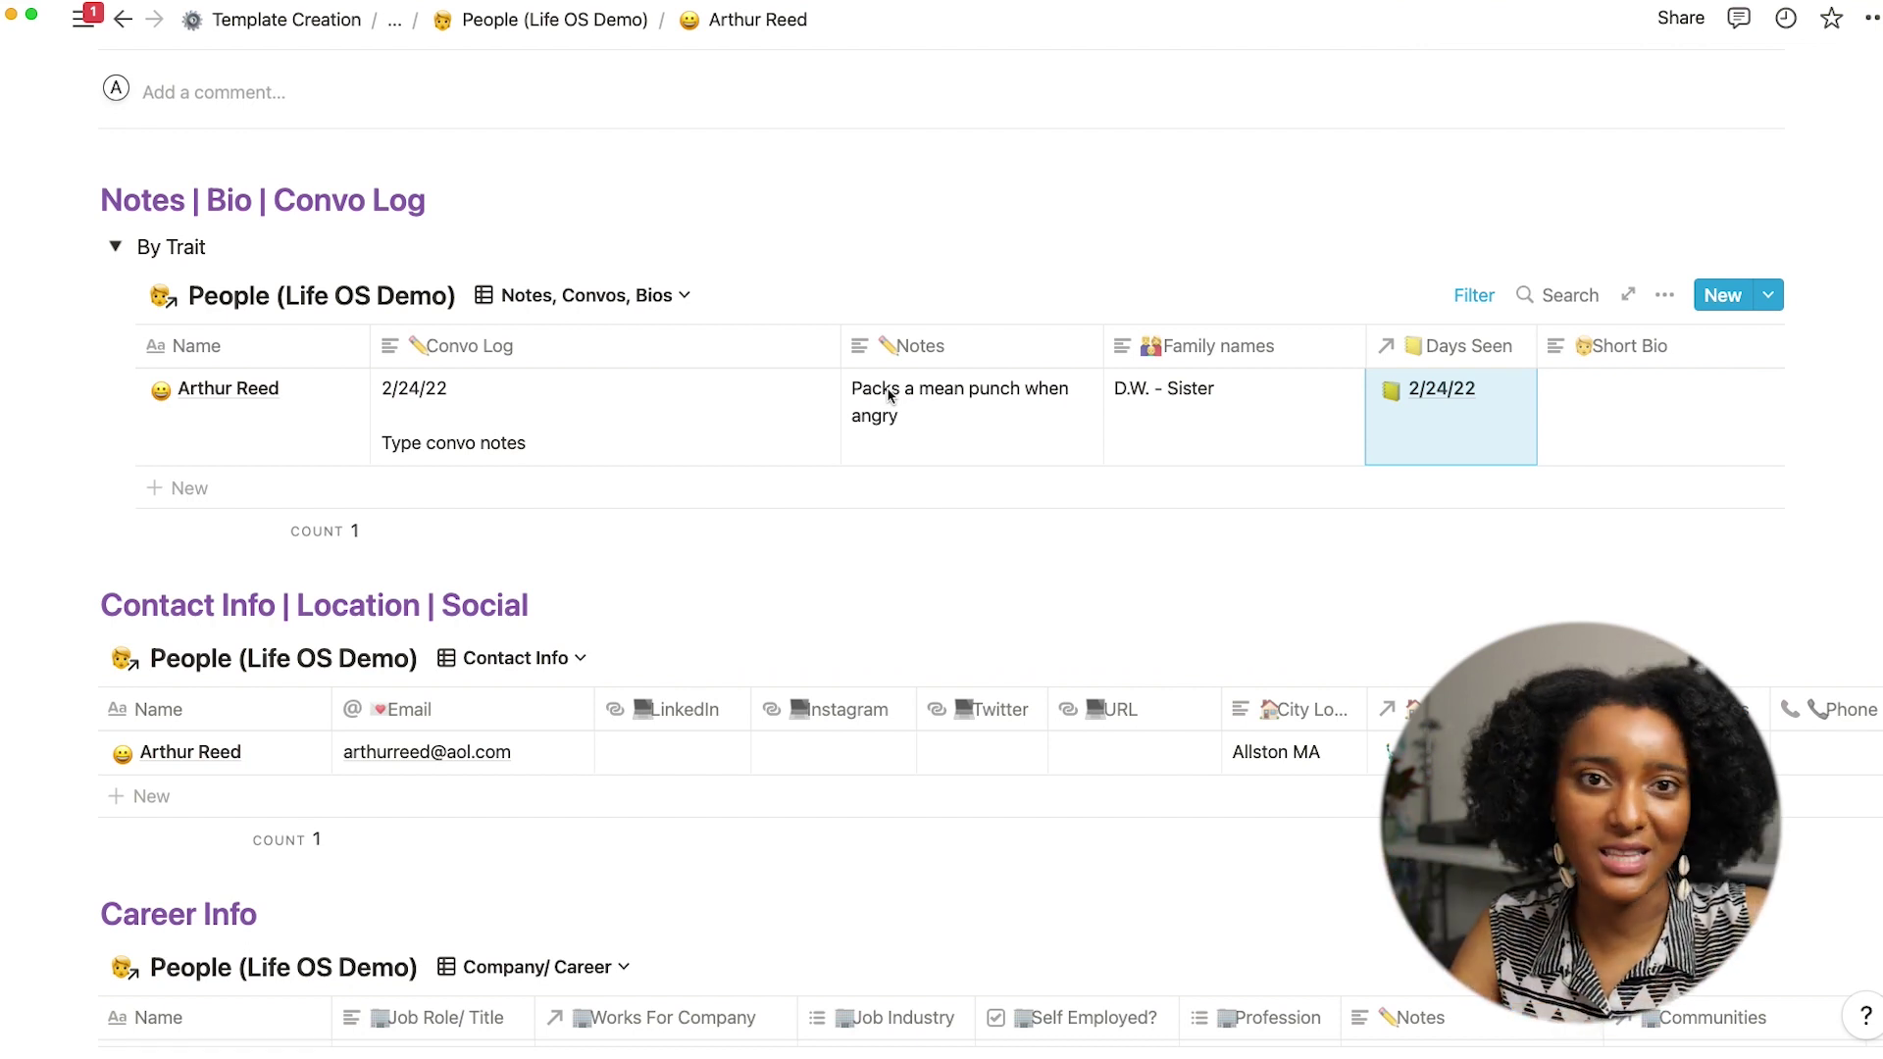
scroll(889, 395, "right", 5)
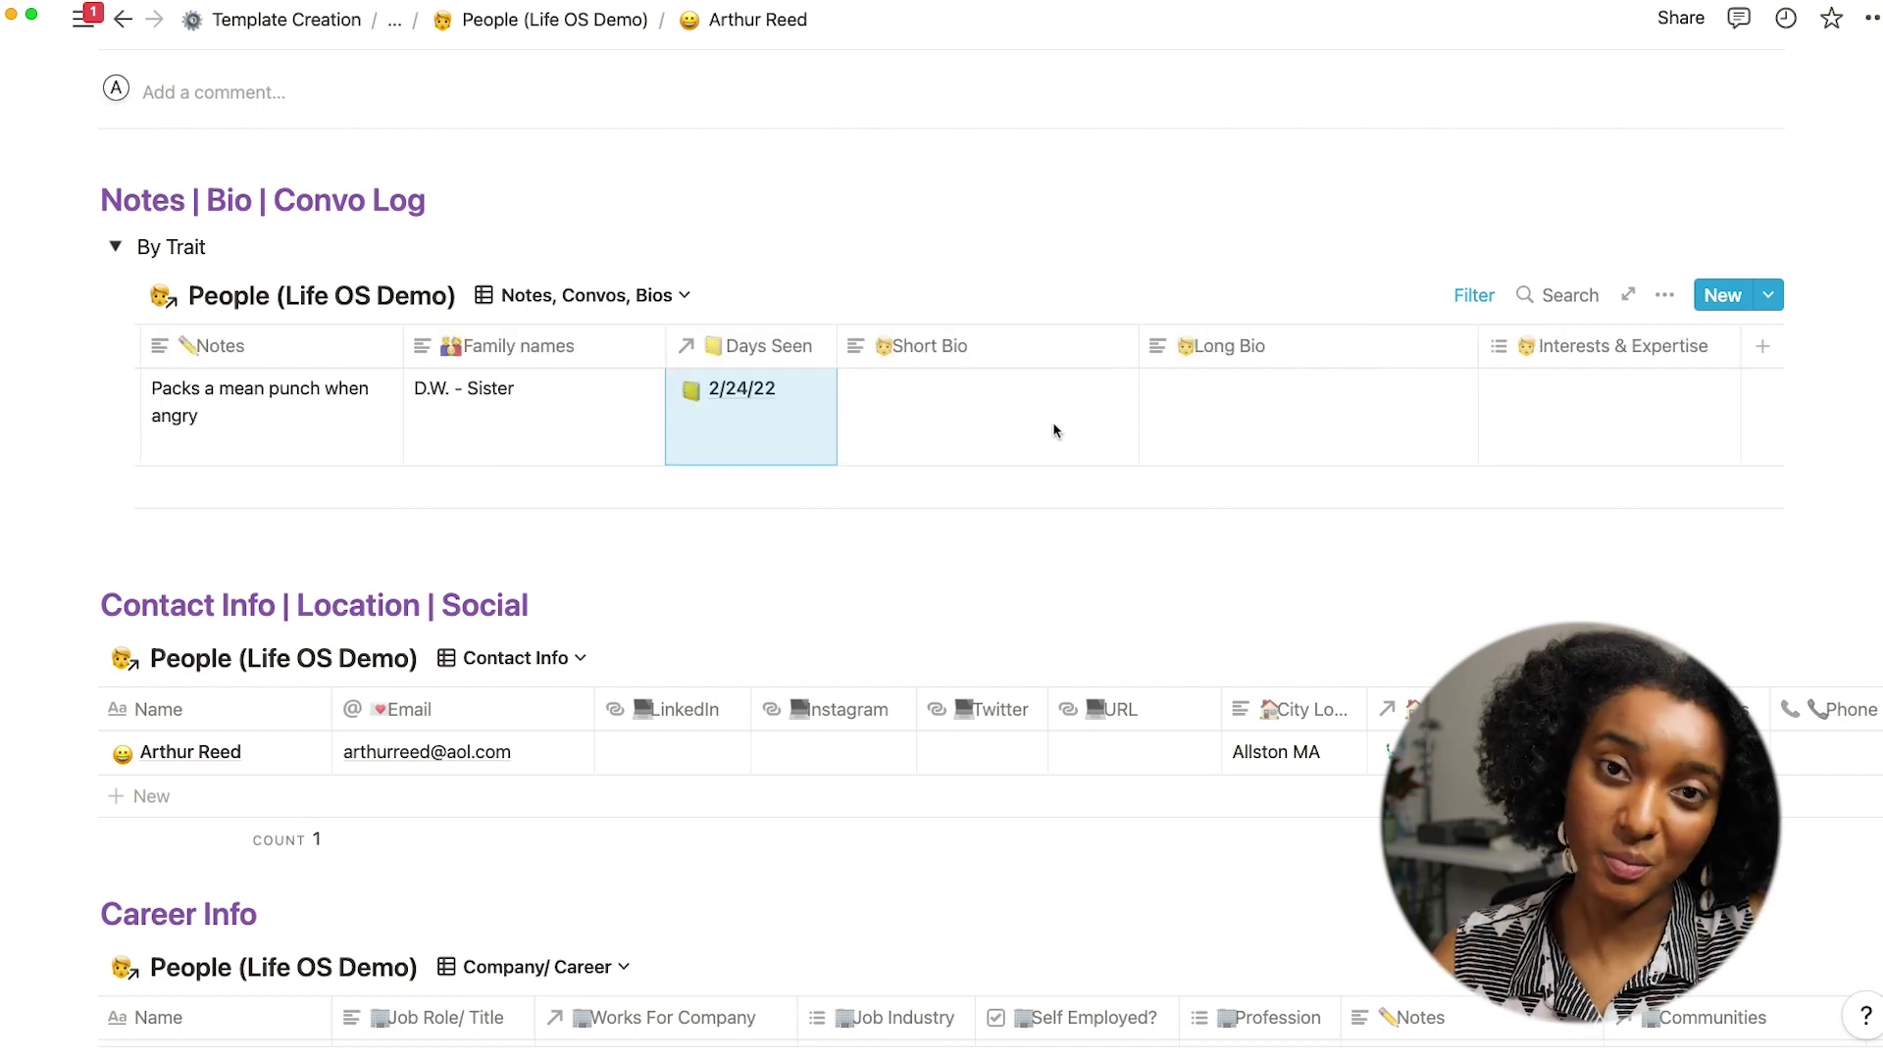
Look over the Interests & Expertise options and close them without choosing any
left_click(1590, 410)
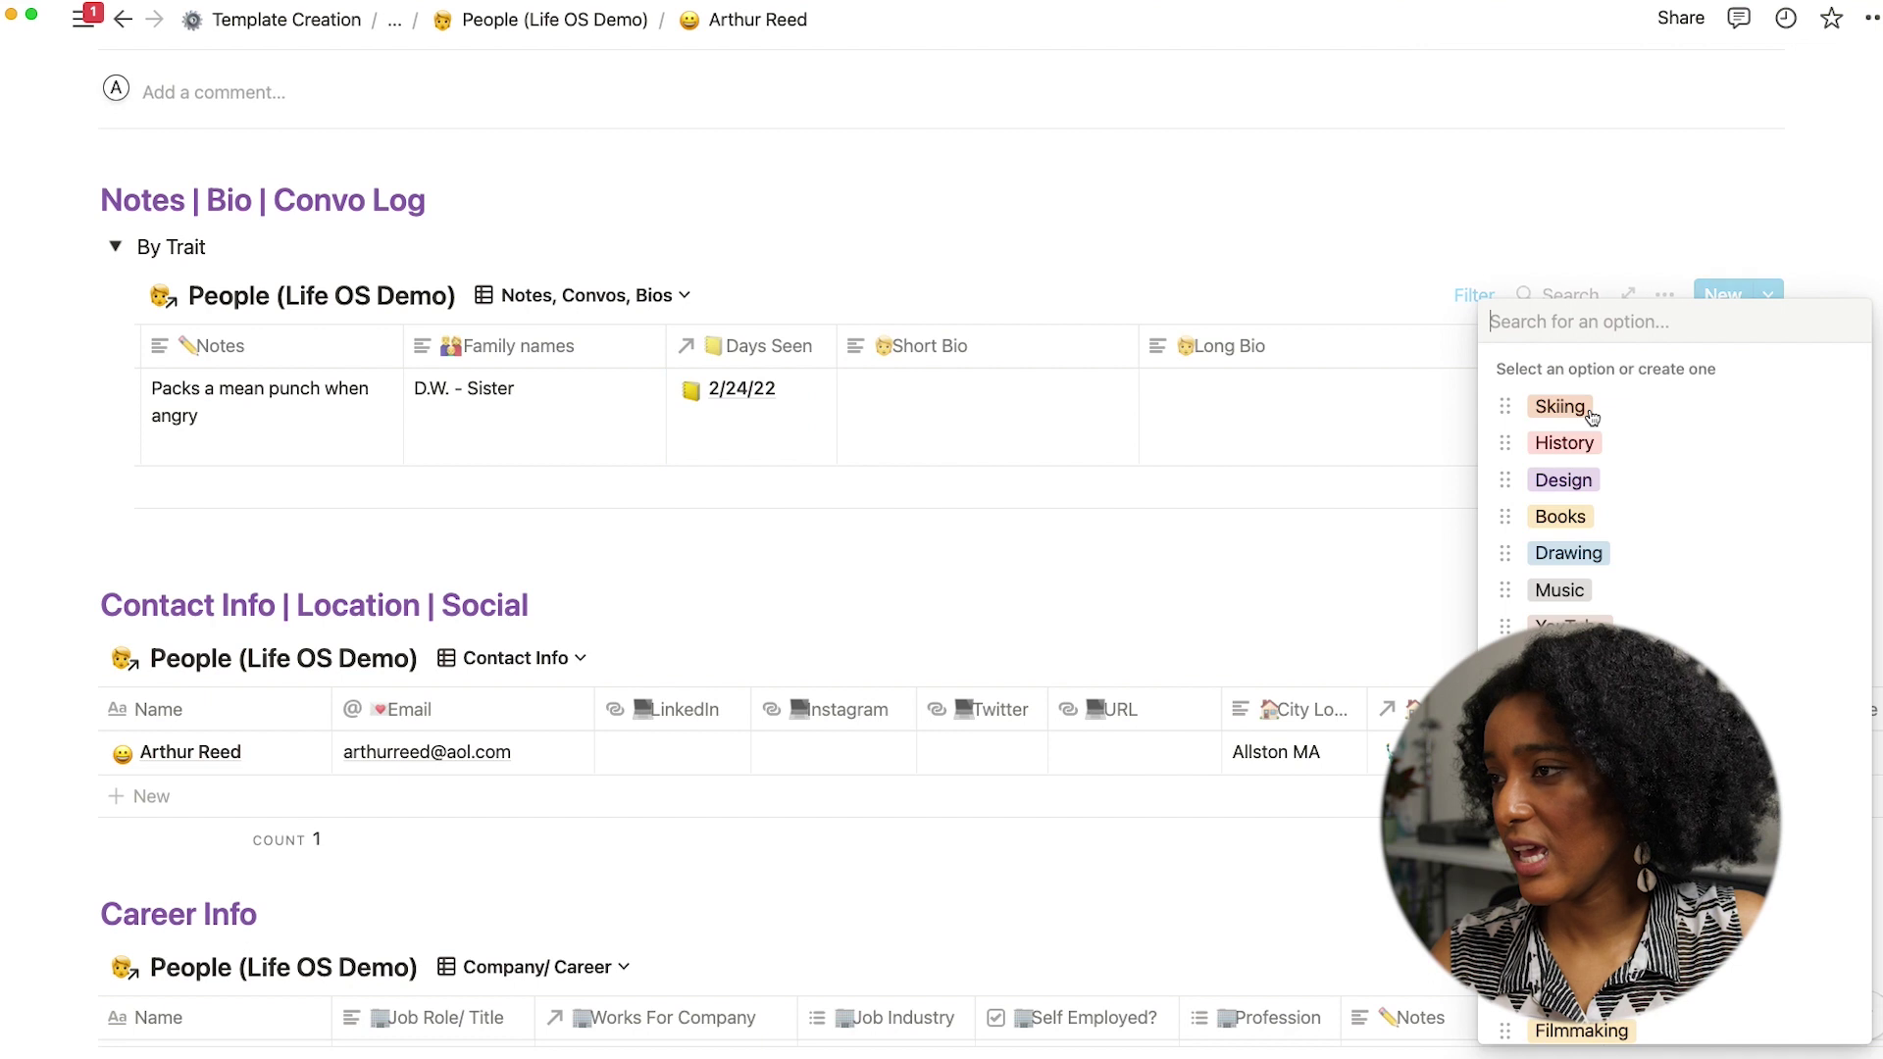
scroll(1665, 555, "down", 1)
left_click(1030, 412)
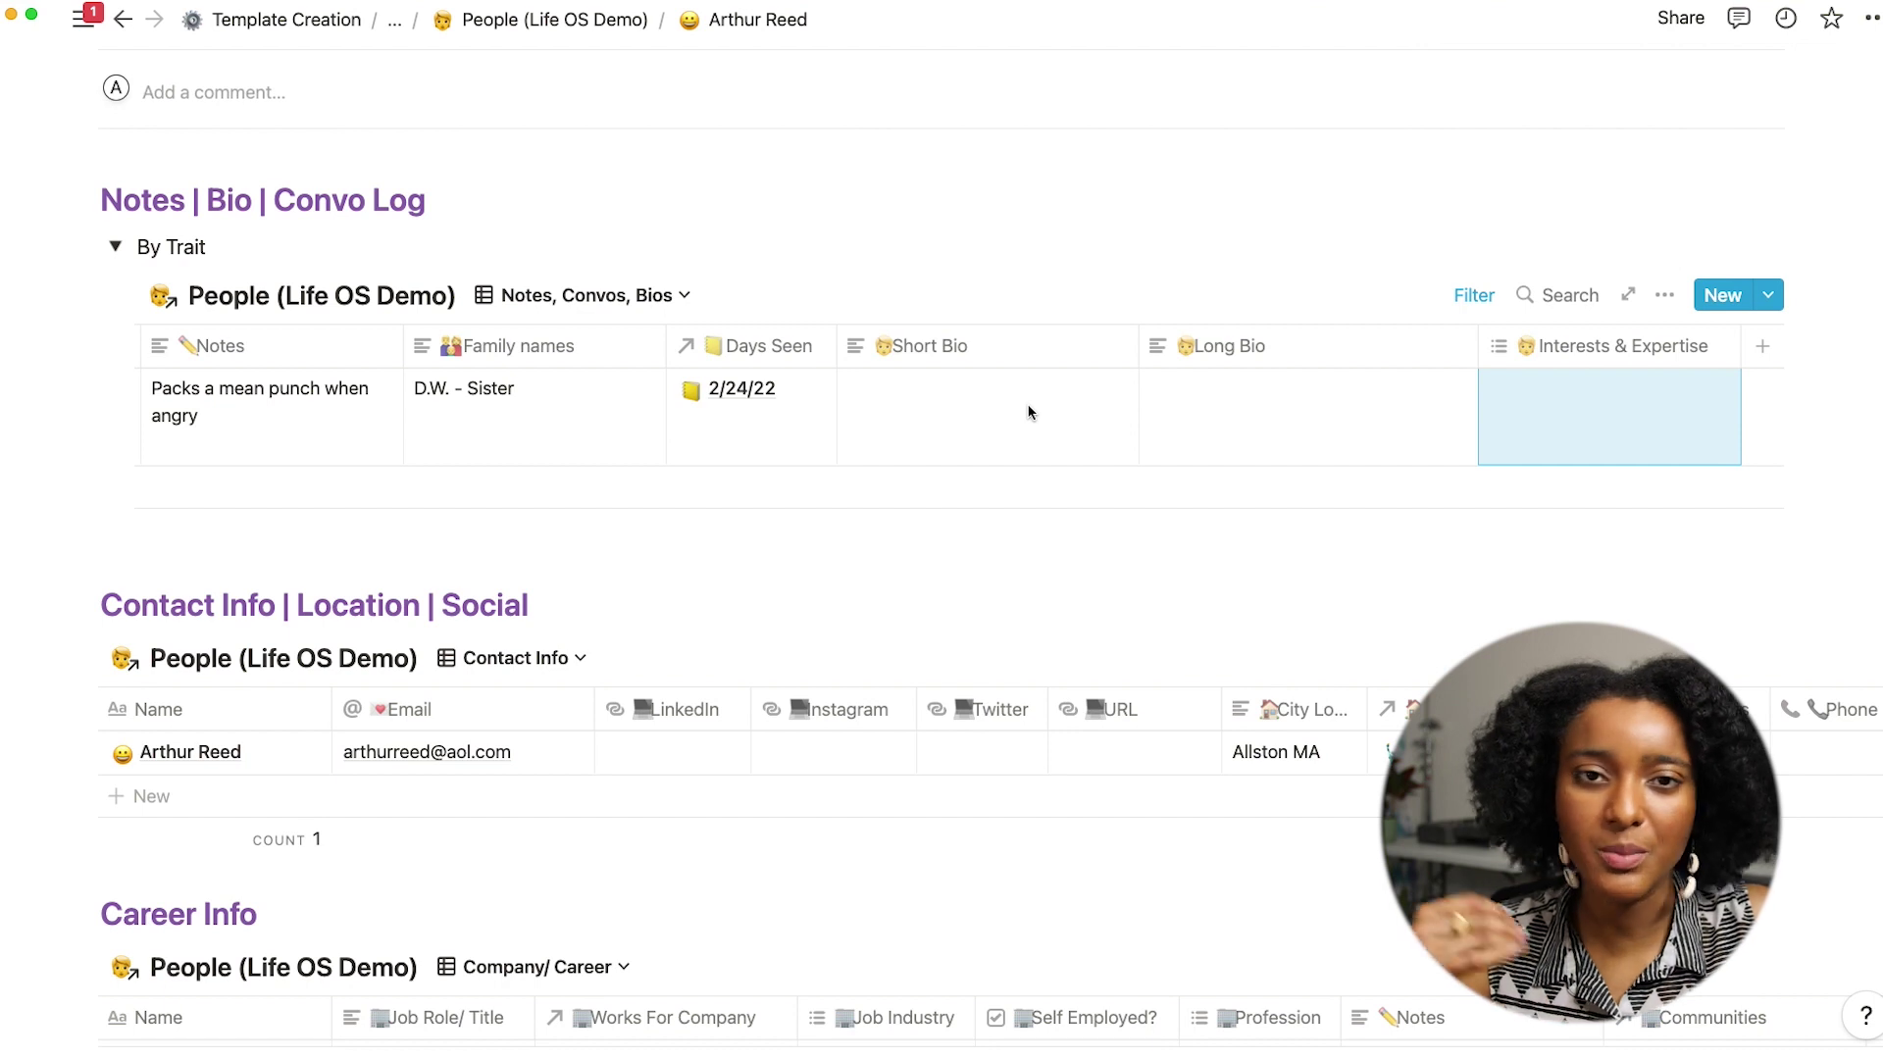
scroll(1030, 412, "left", 10)
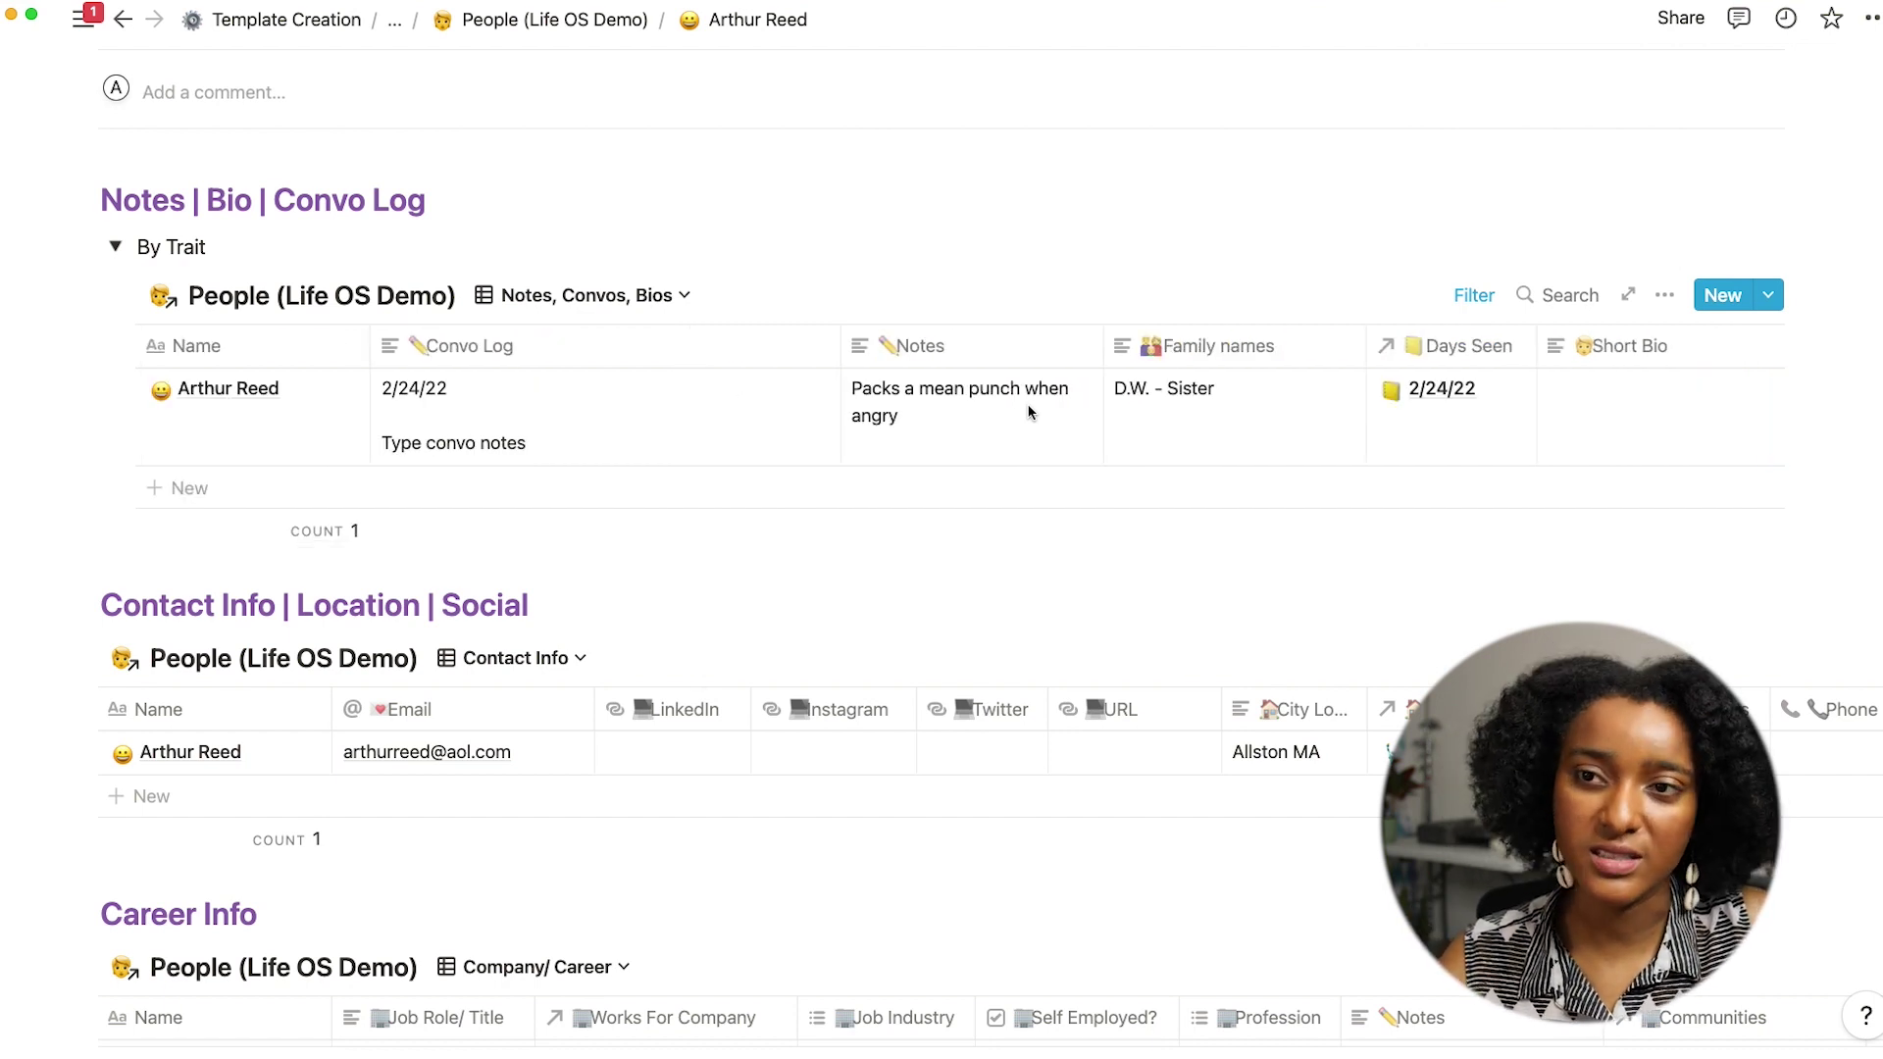
scroll(1029, 412, "right", 10)
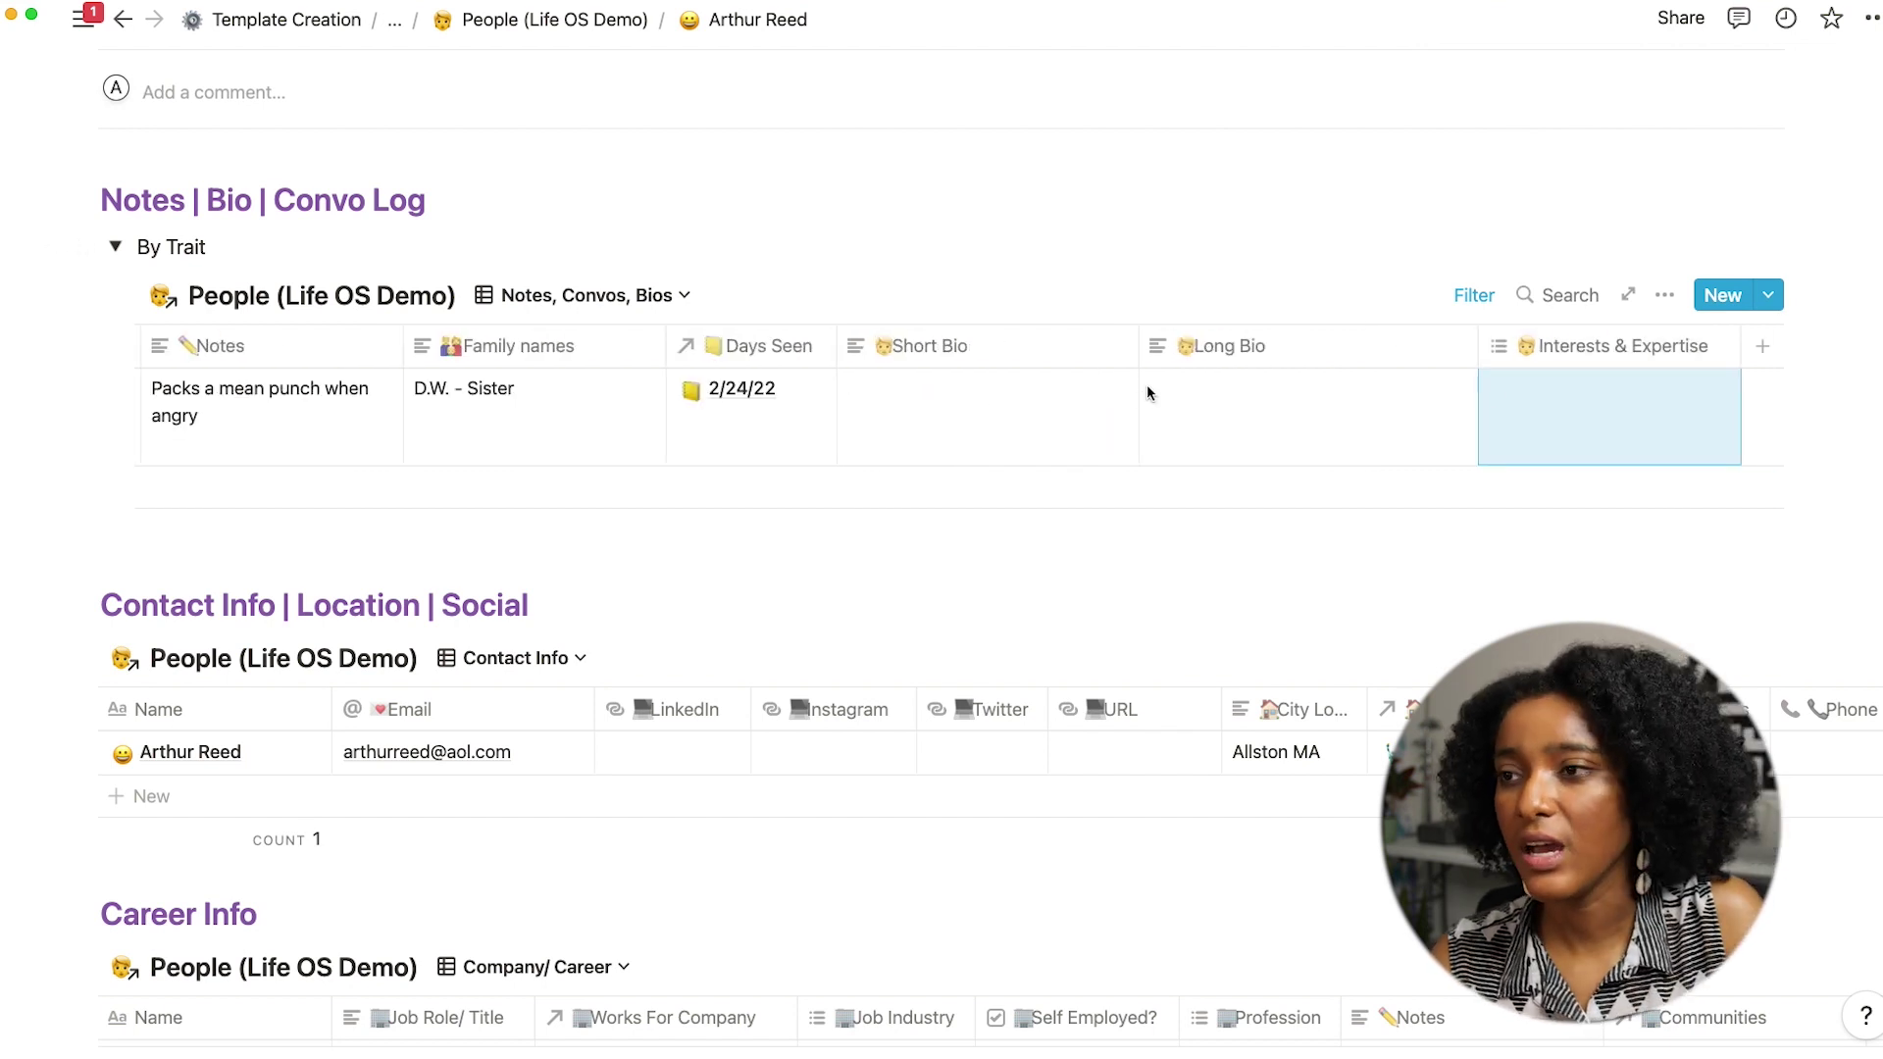
scroll(1146, 384, "left", 10)
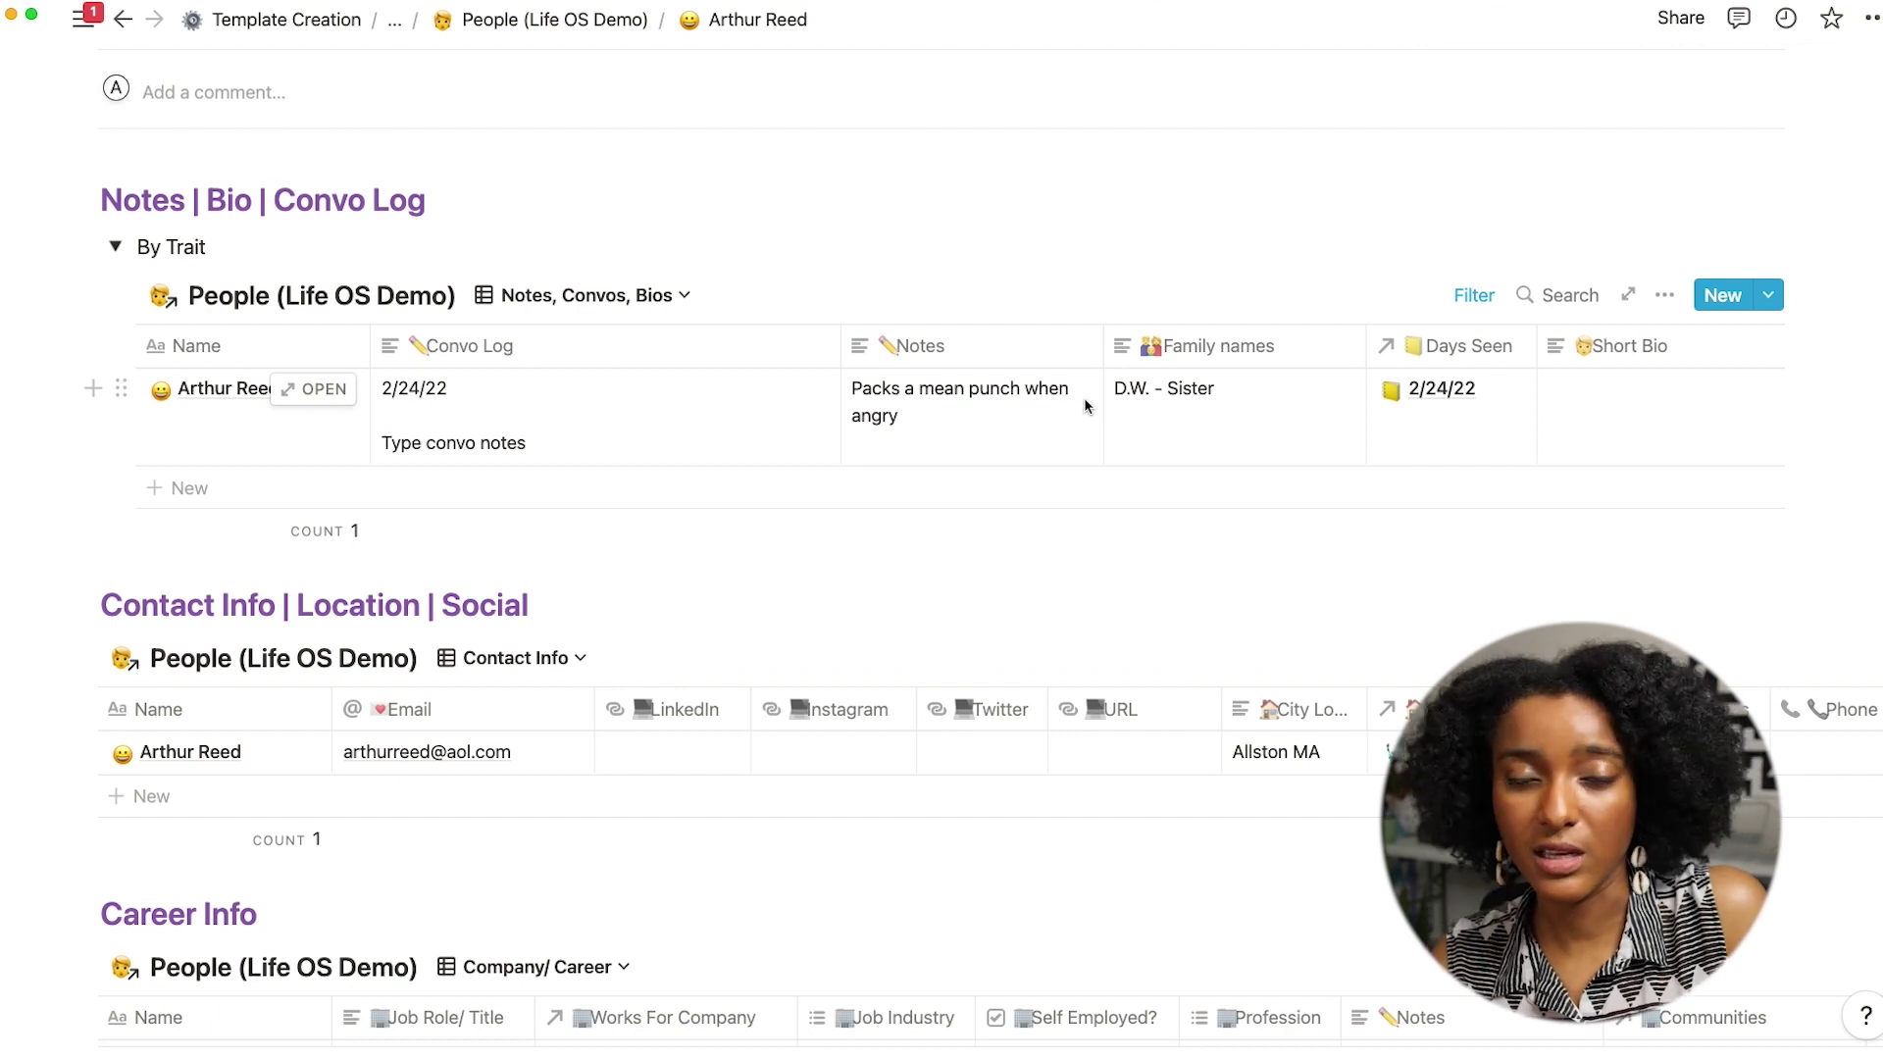
scroll(1085, 397, "down", 5)
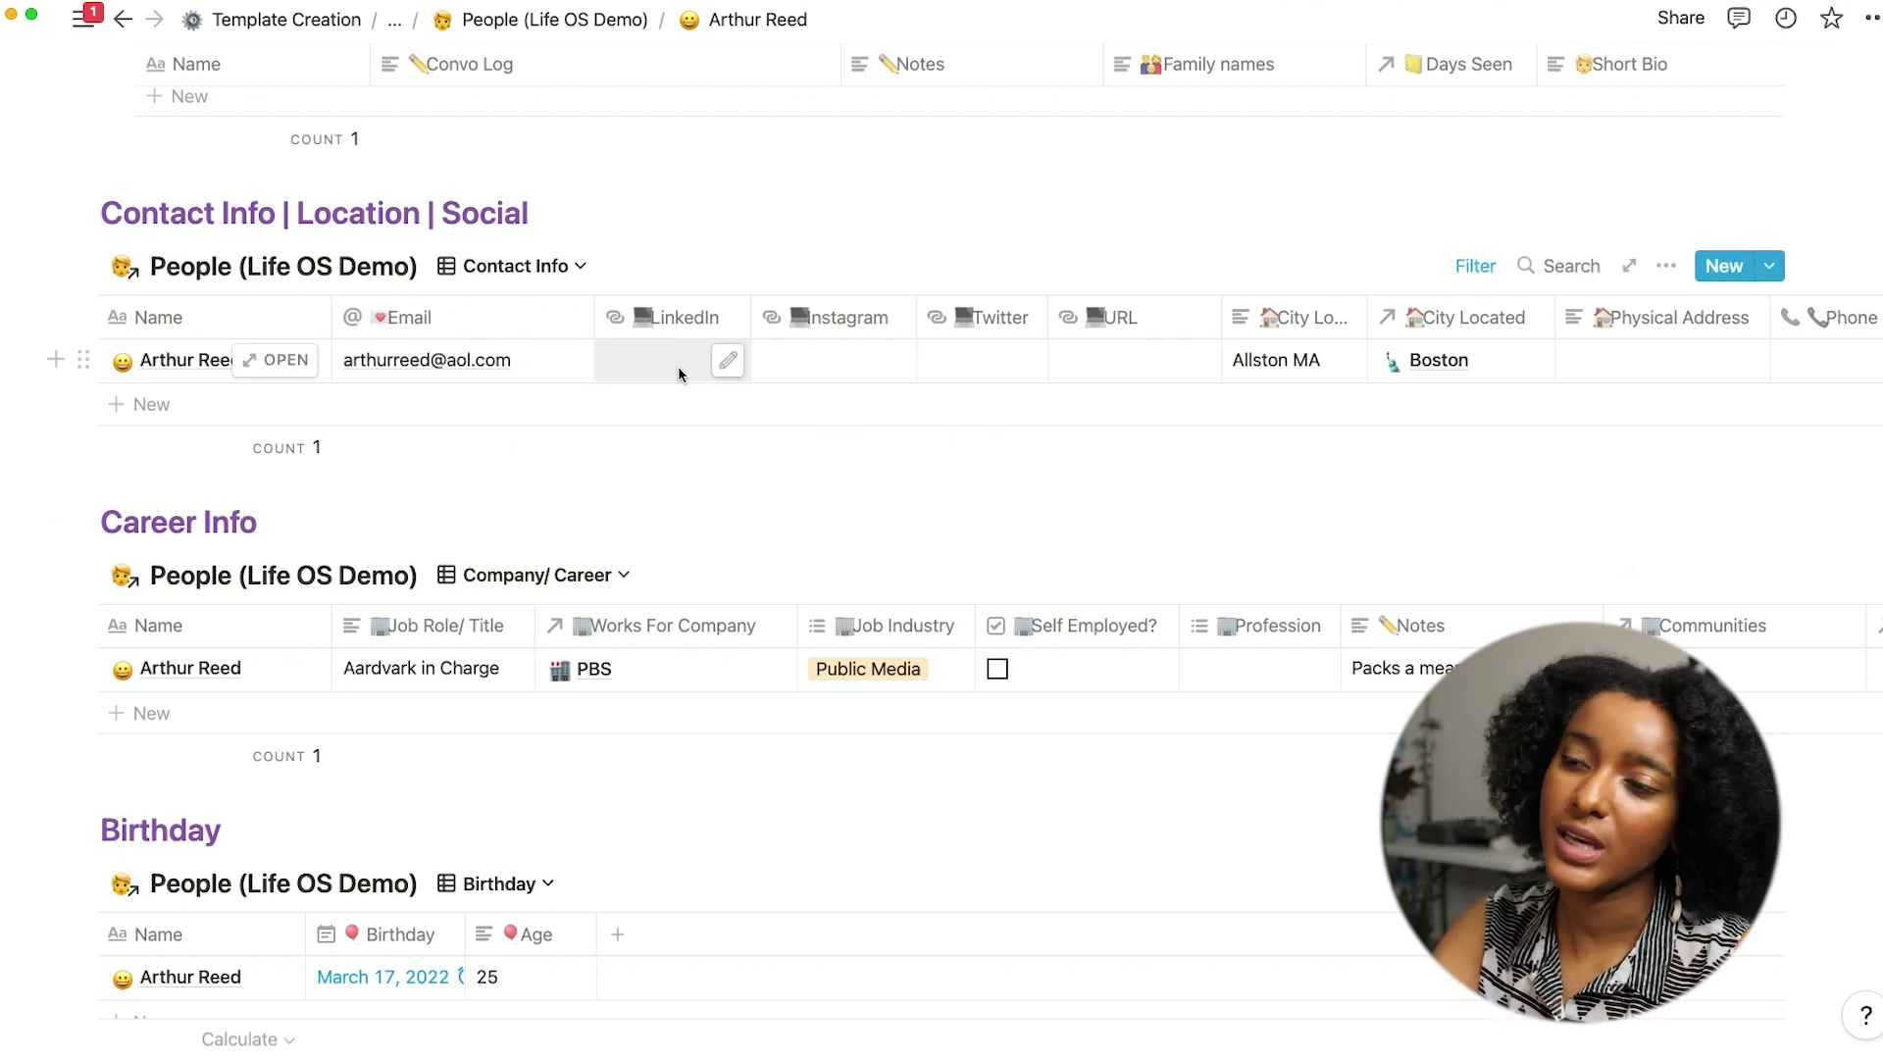
scroll(745, 368, "right", 5)
Widen the City Located (Text) column in the Contact Info table
scroll(795, 379, "right", 2)
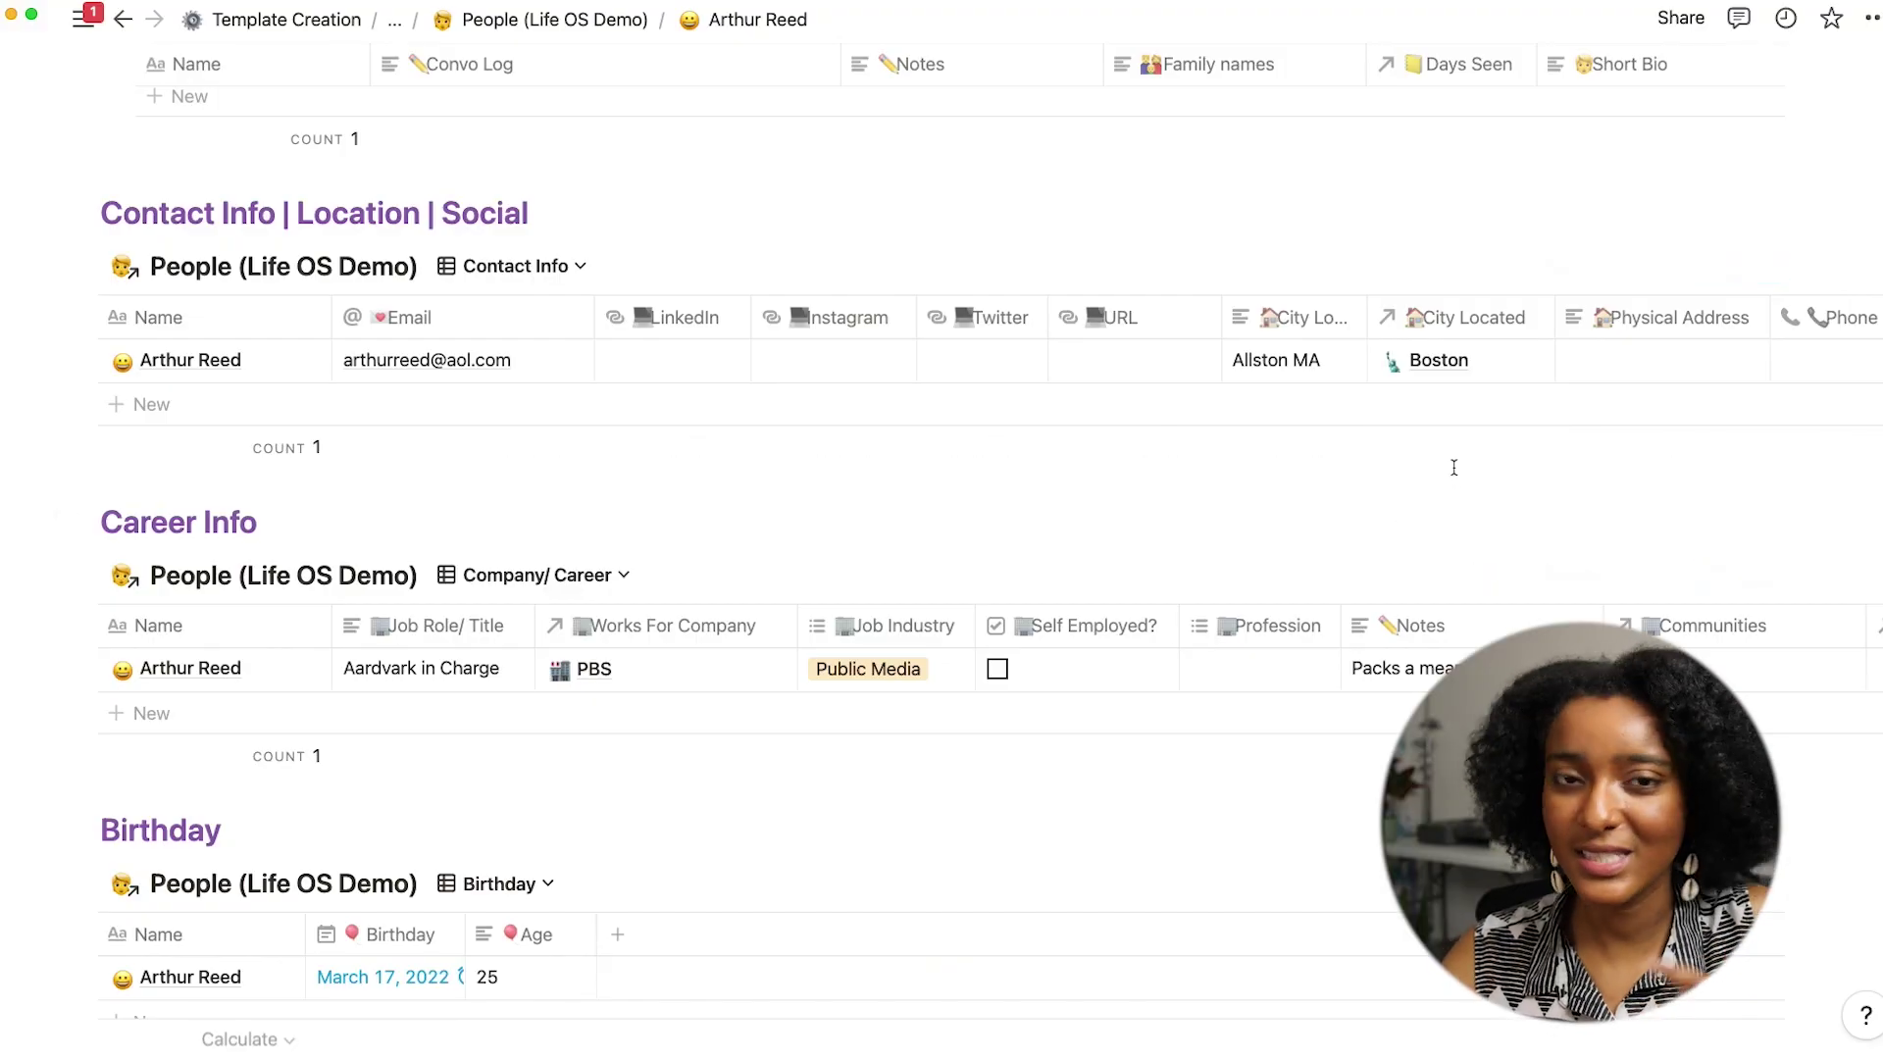
mouse_move(1366, 317)
left_mouse_down()
mouse_move(1474, 338)
mouse_move(1368, 347)
mouse_move(1382, 338)
left_mouse_up()
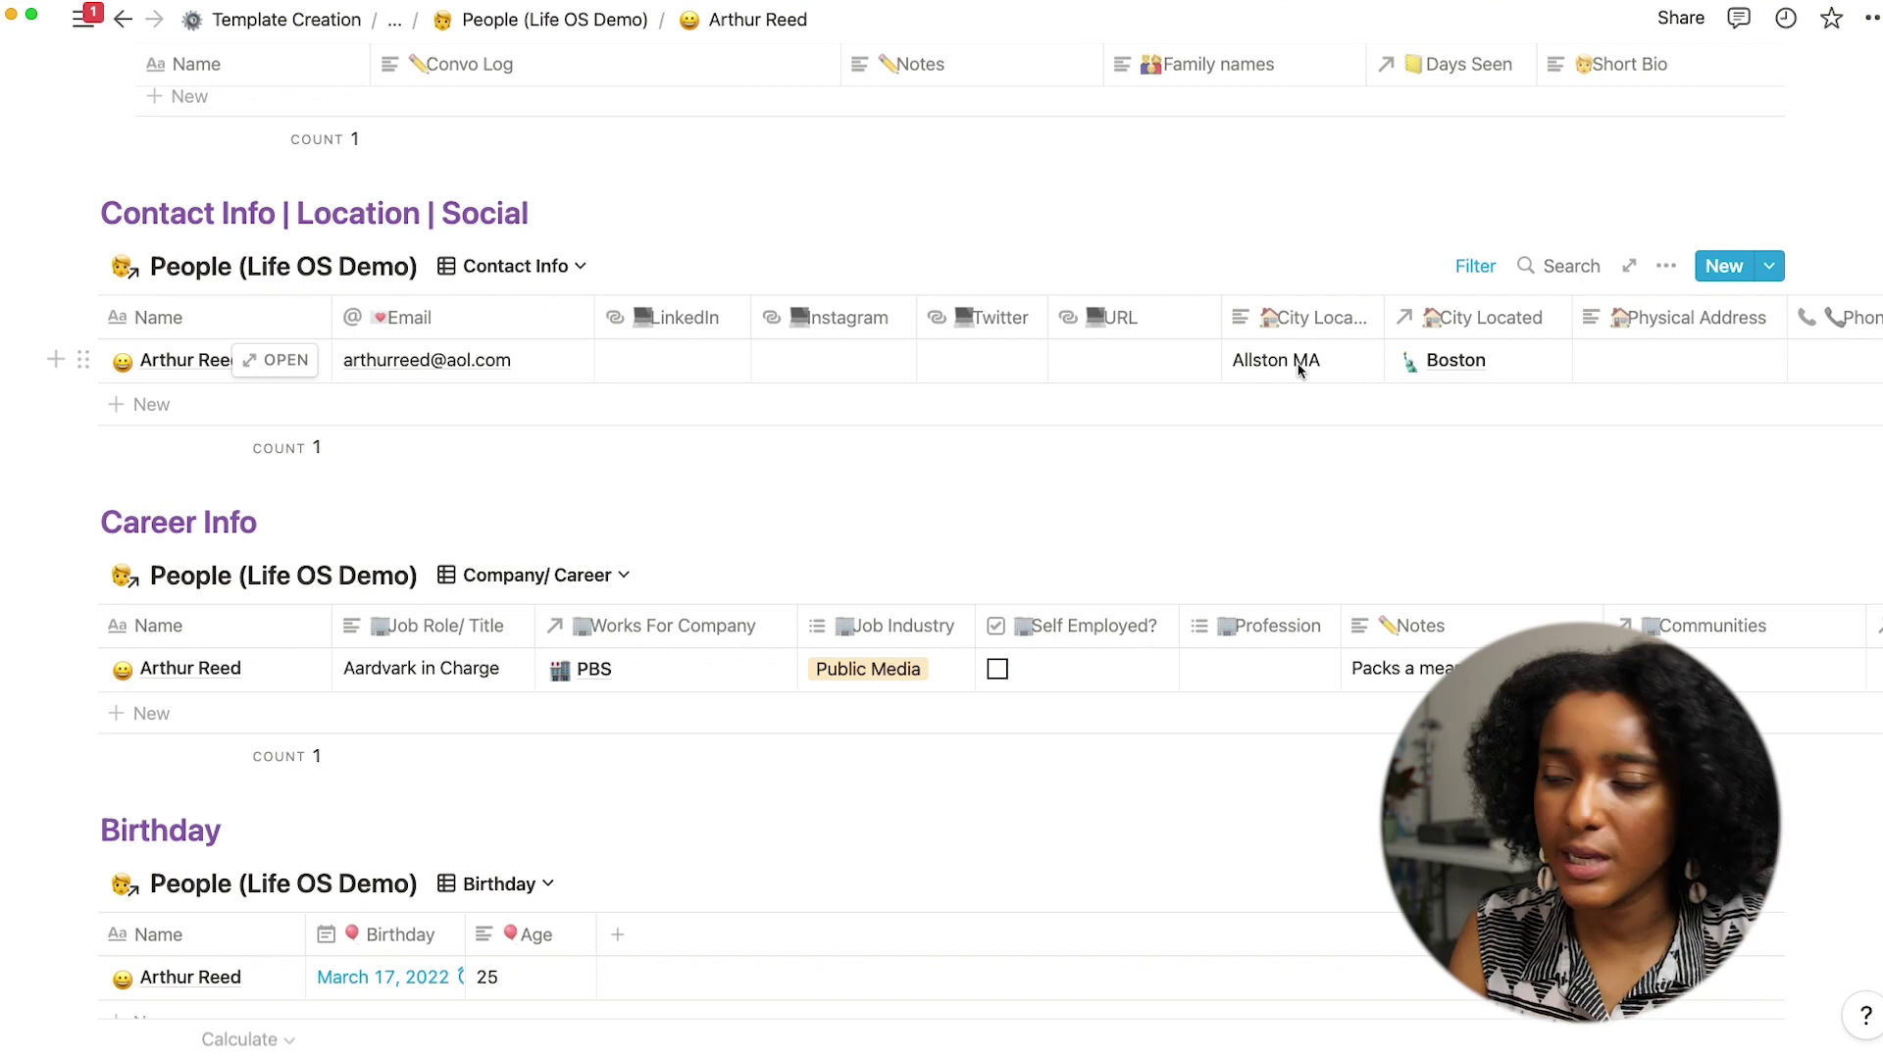
Preview the linked Boston city page and expand its People Based There and Orgs Based There lists
left_click(1438, 371)
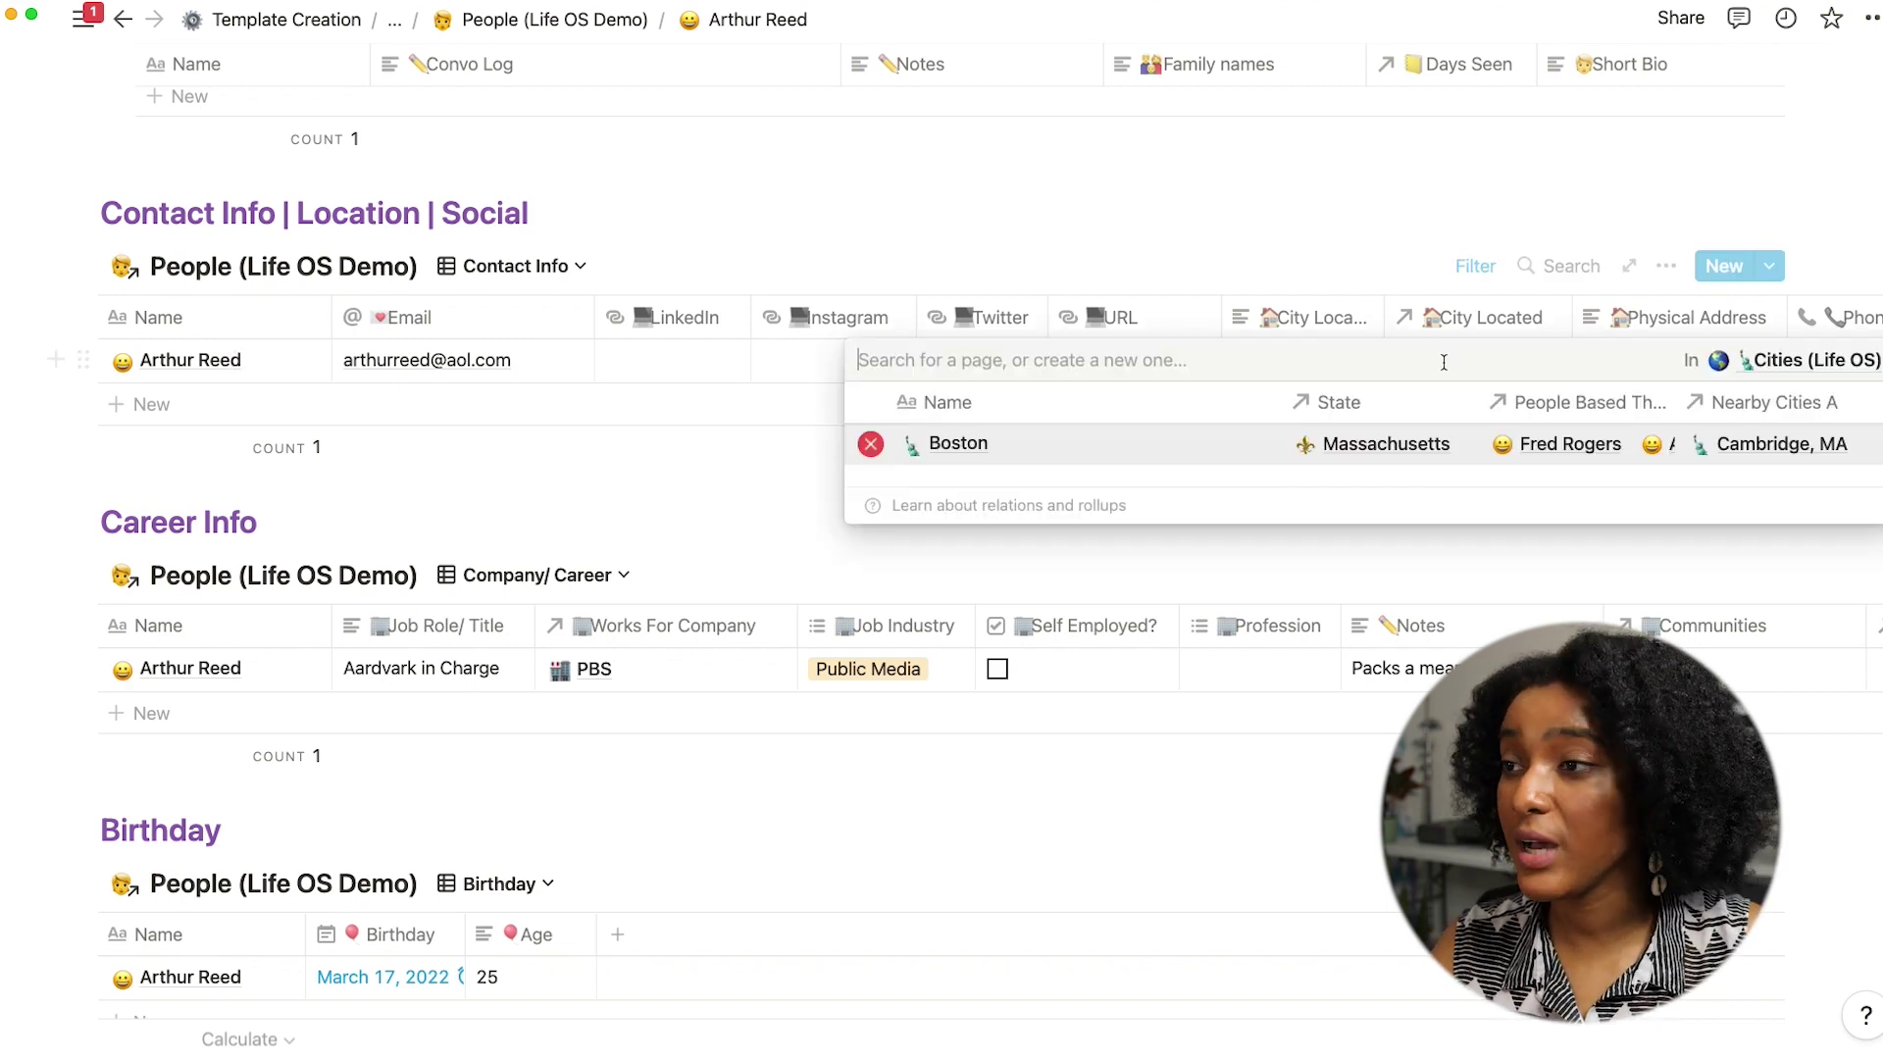
left_click(974, 447)
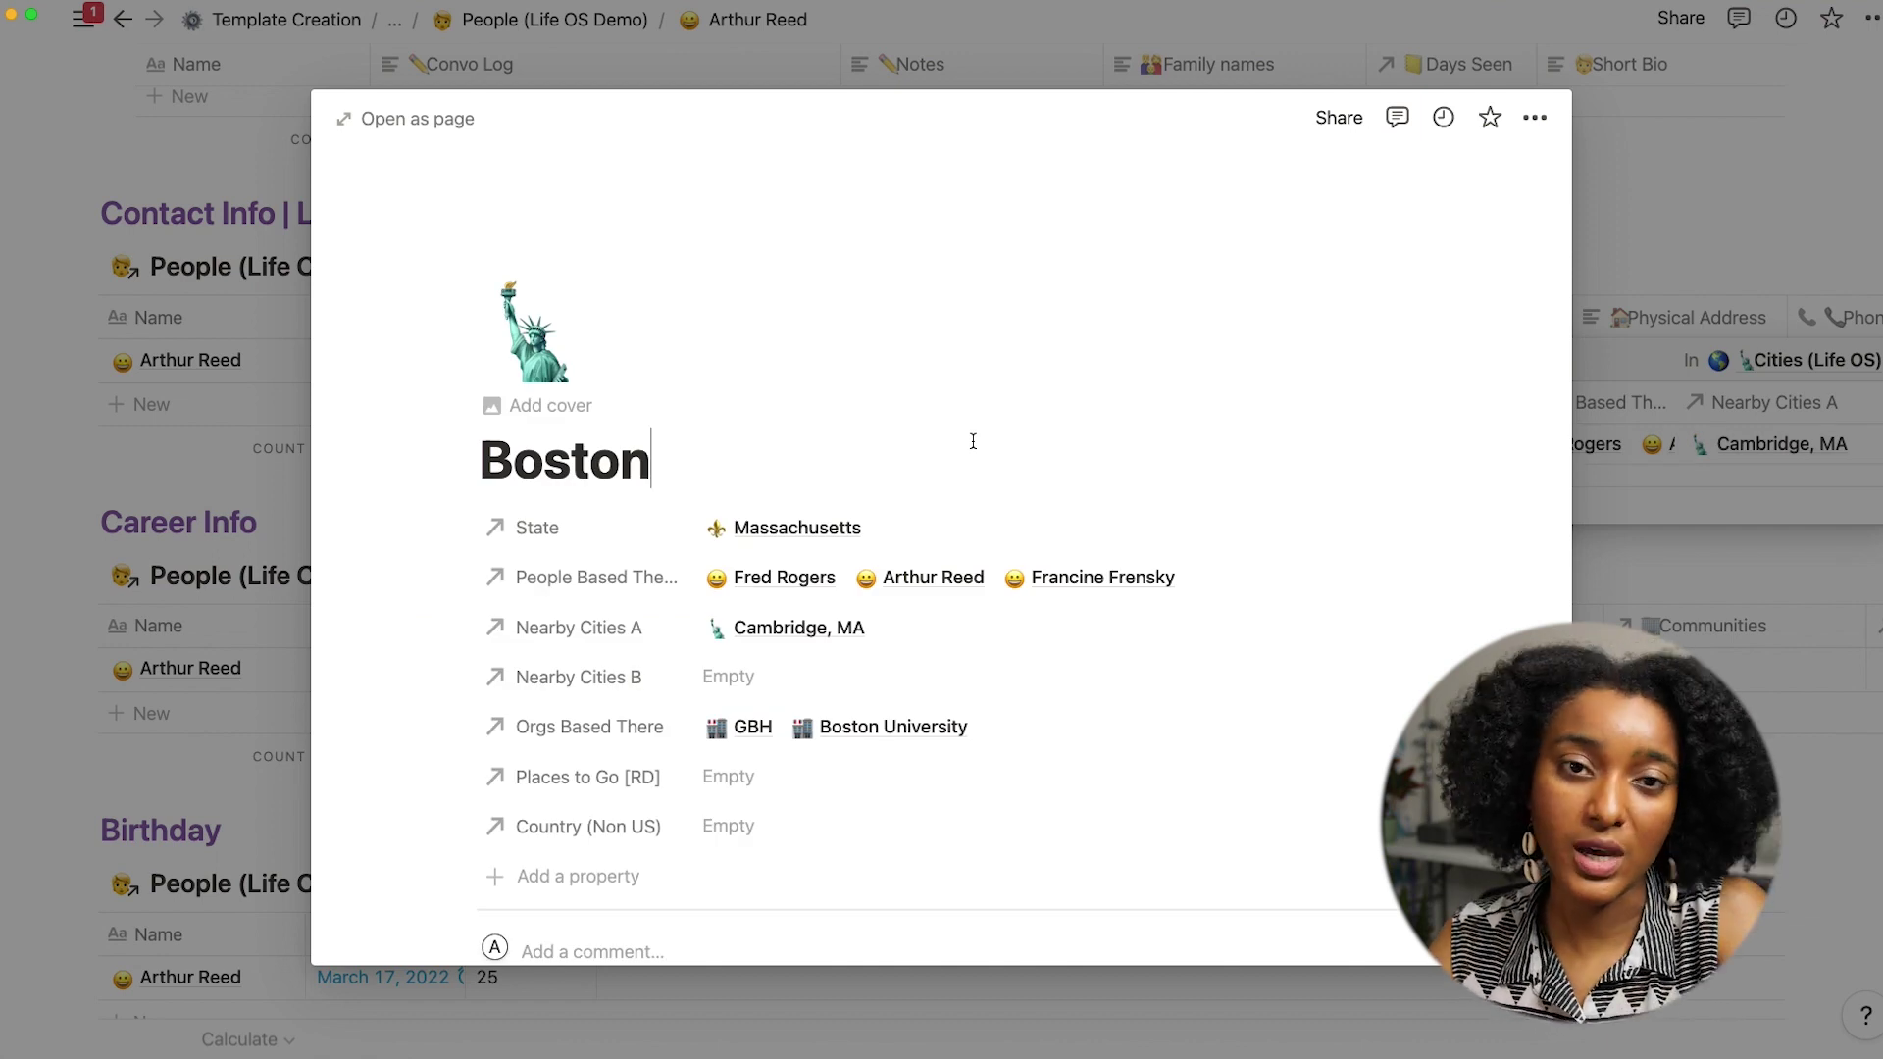
scroll(973, 442, "down", 4)
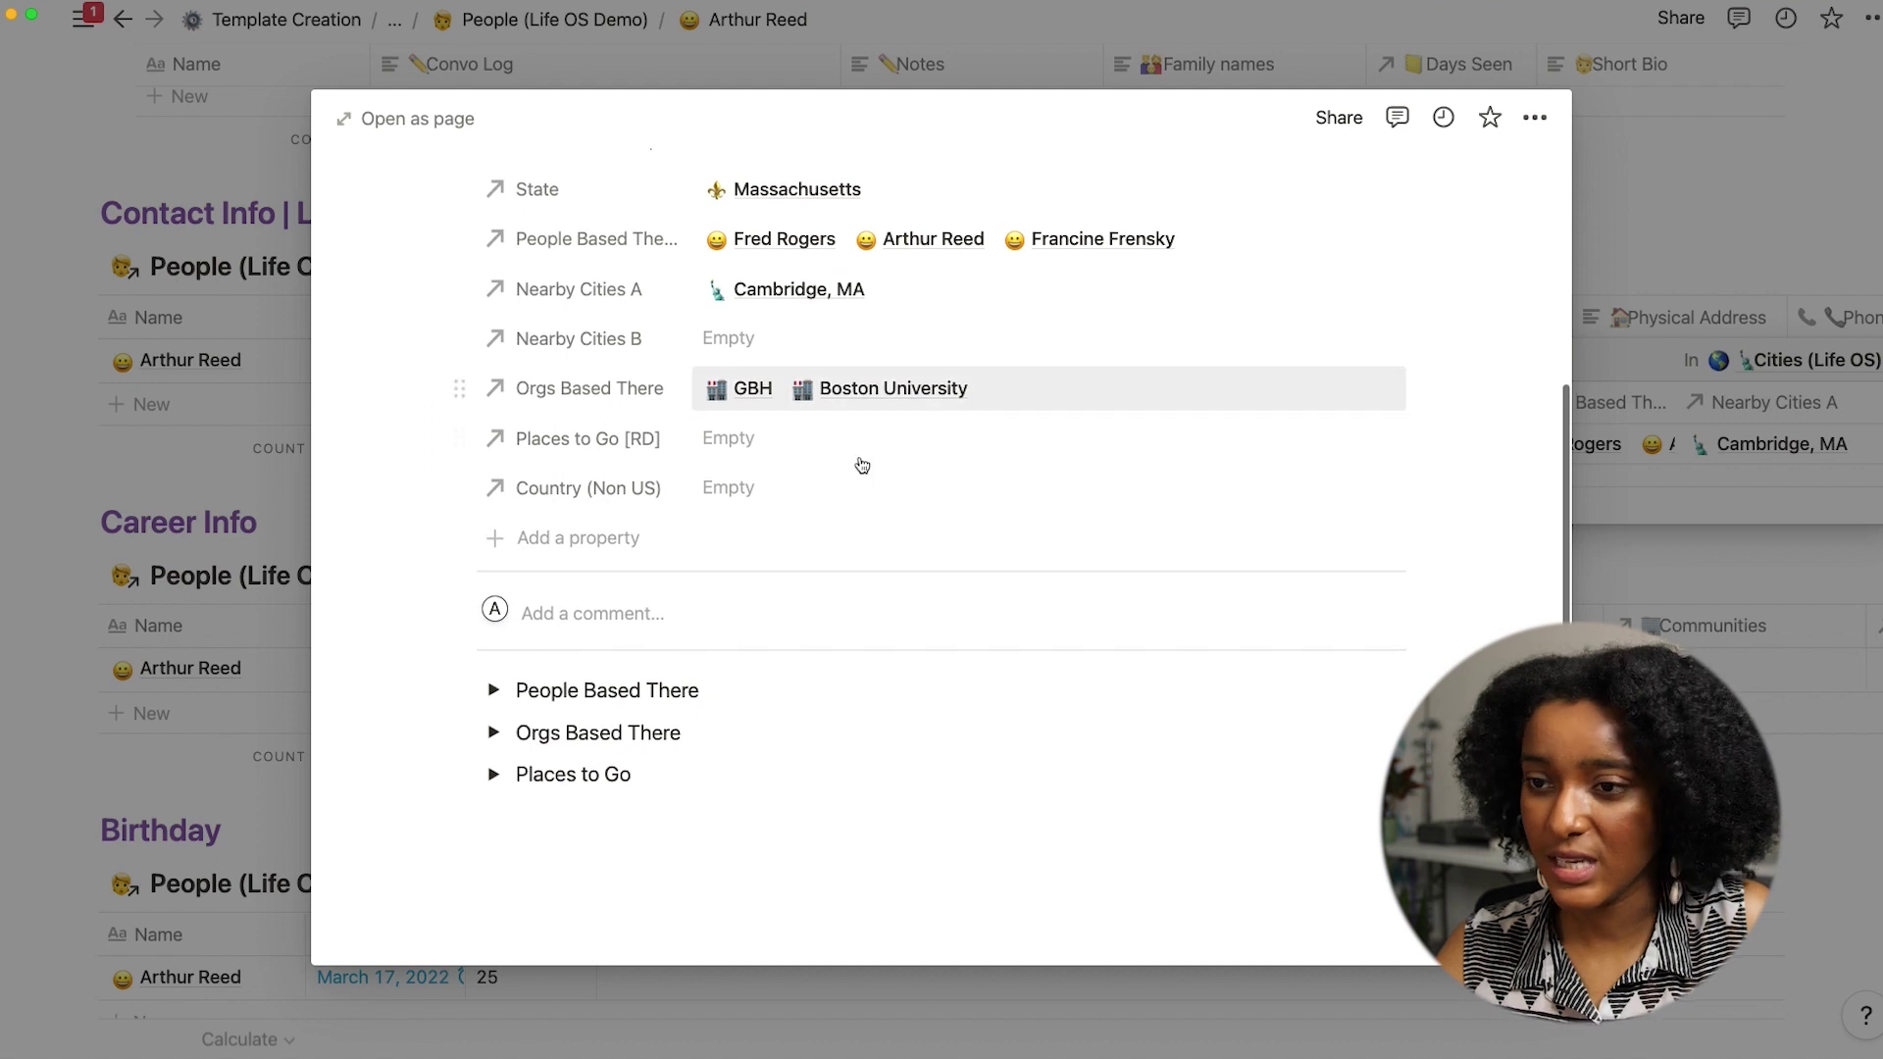
left_click(494, 692)
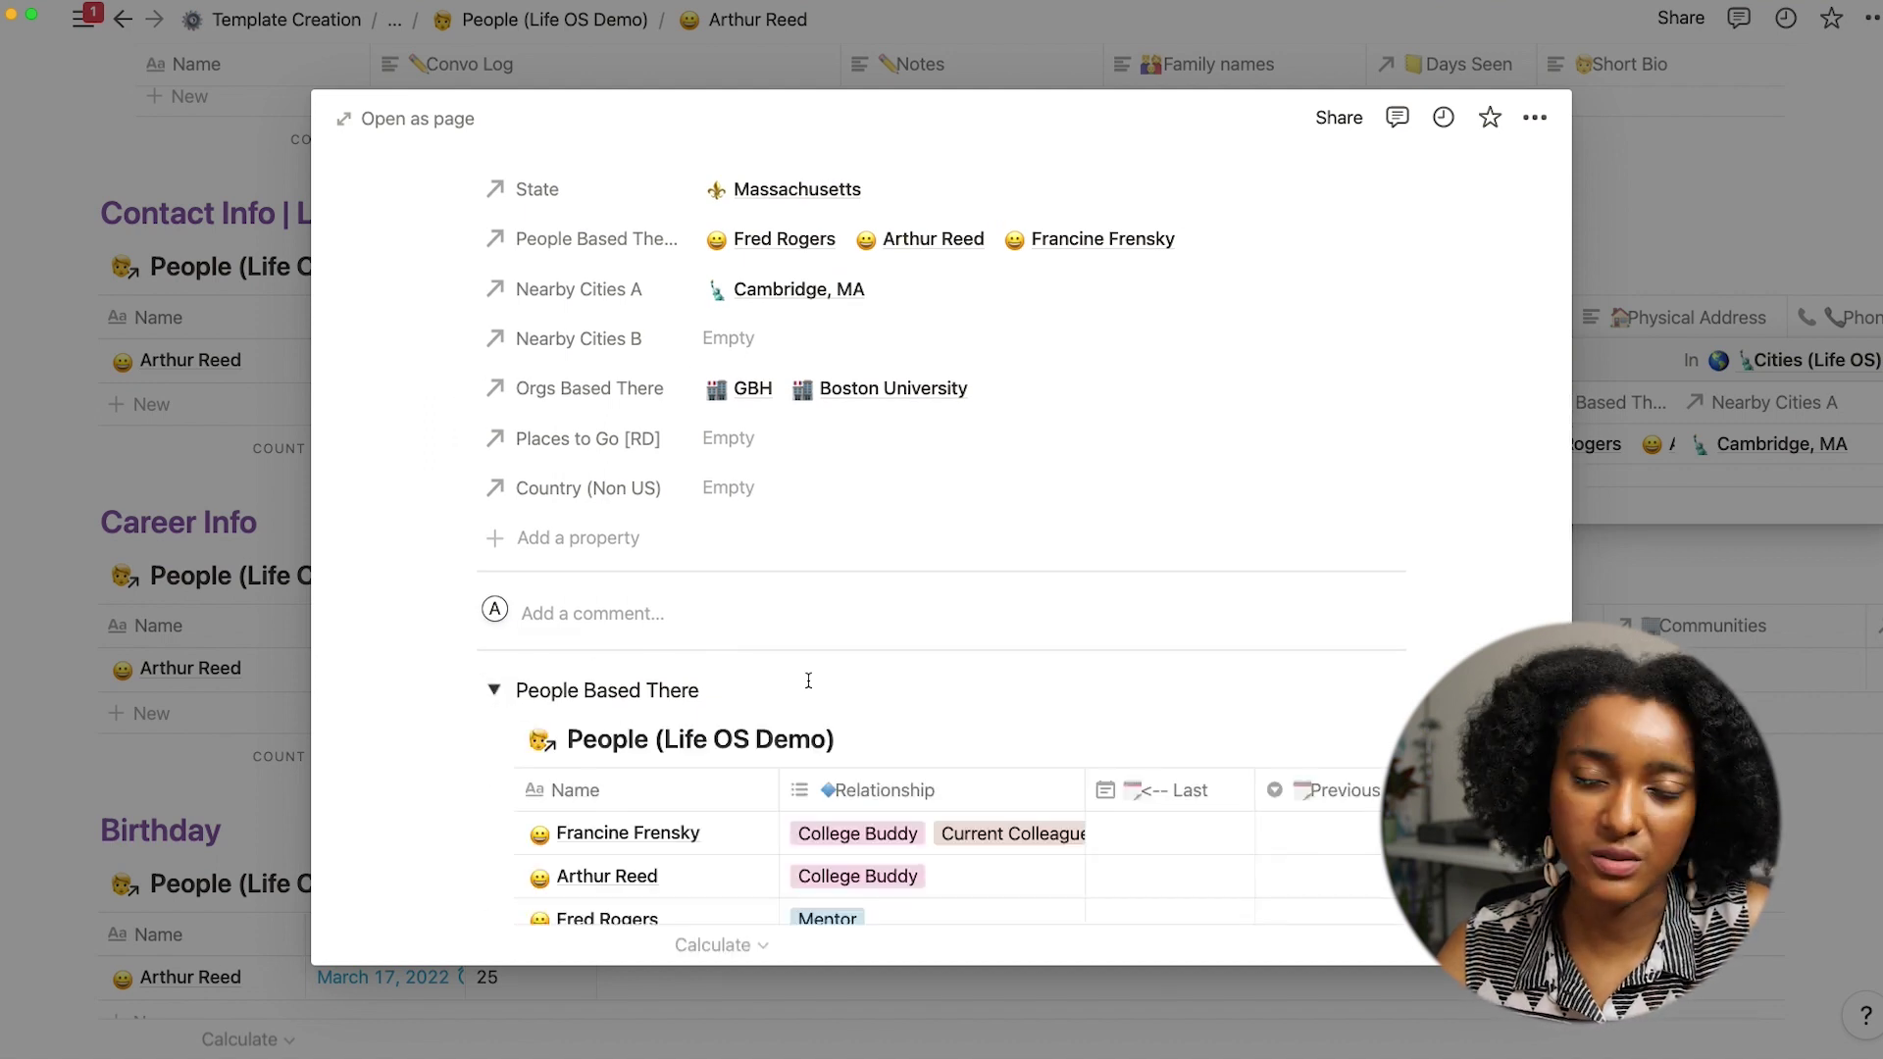
scroll(807, 676, "down", 2)
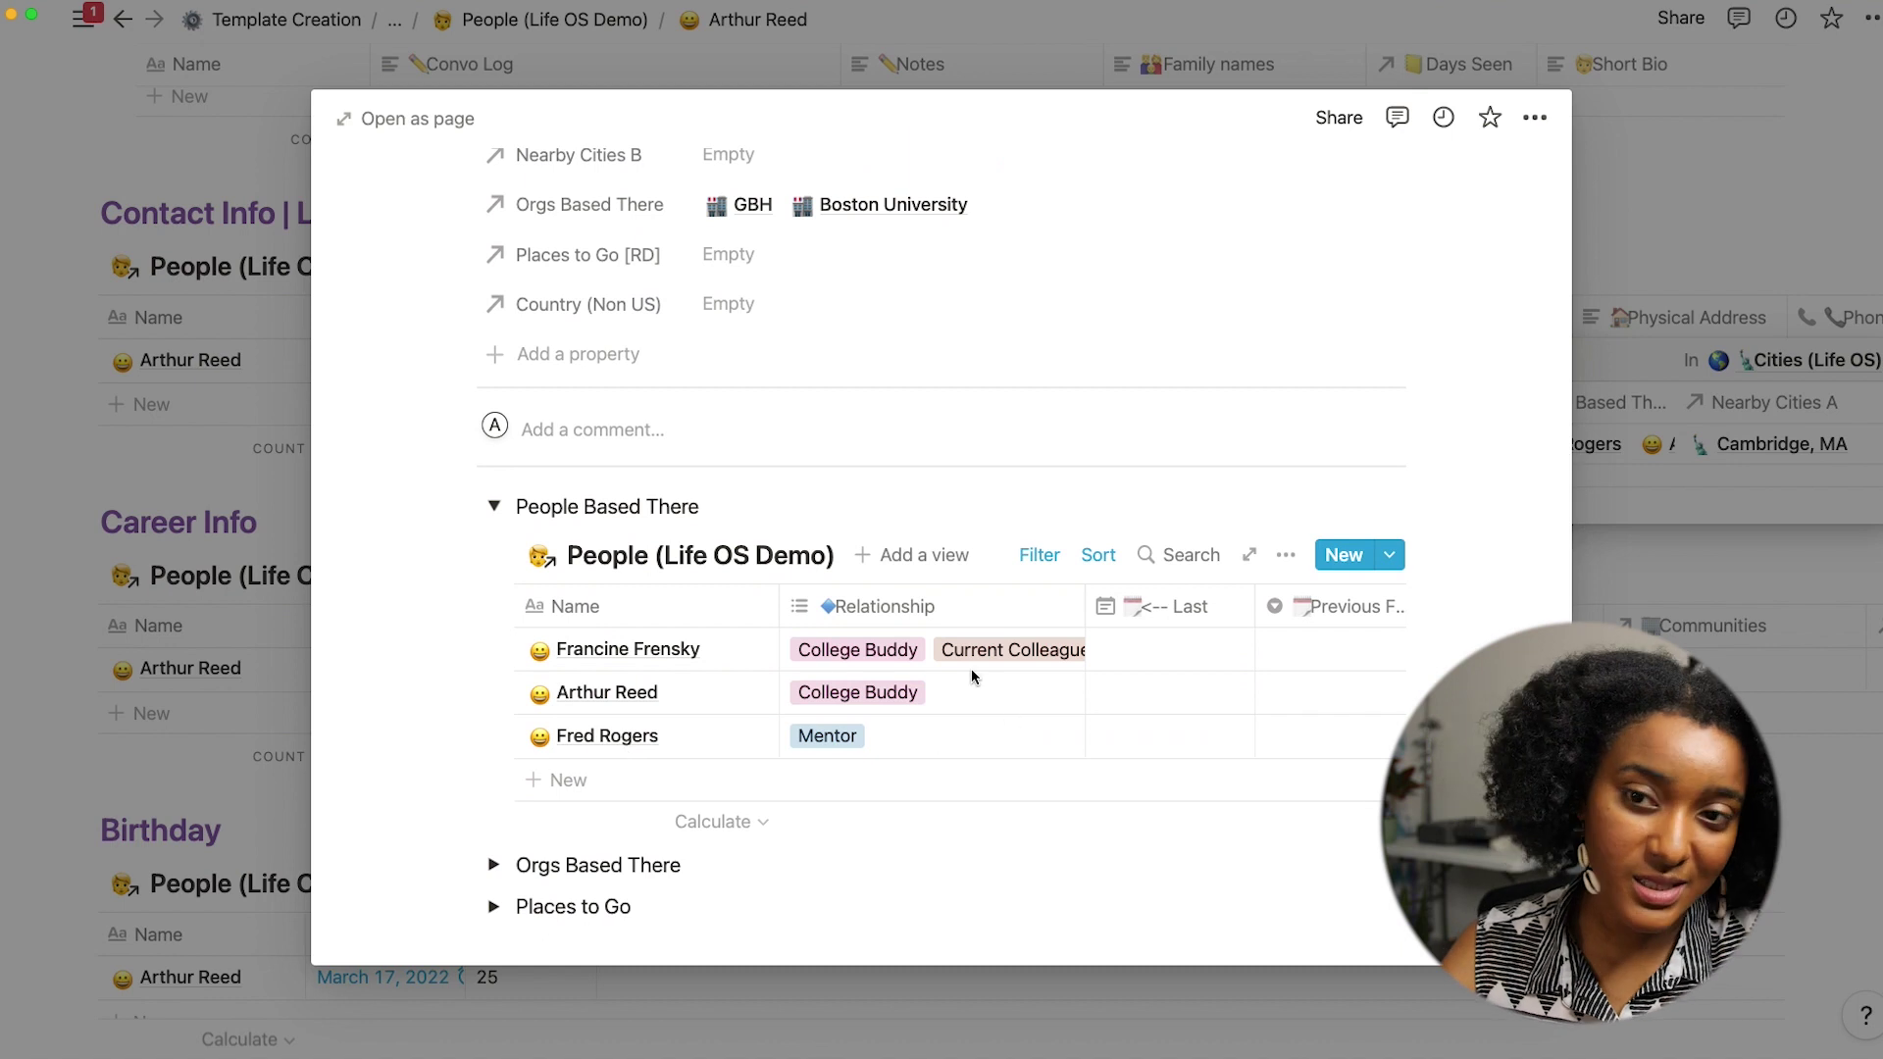
scroll(963, 672, "down", 1)
left_click(495, 801)
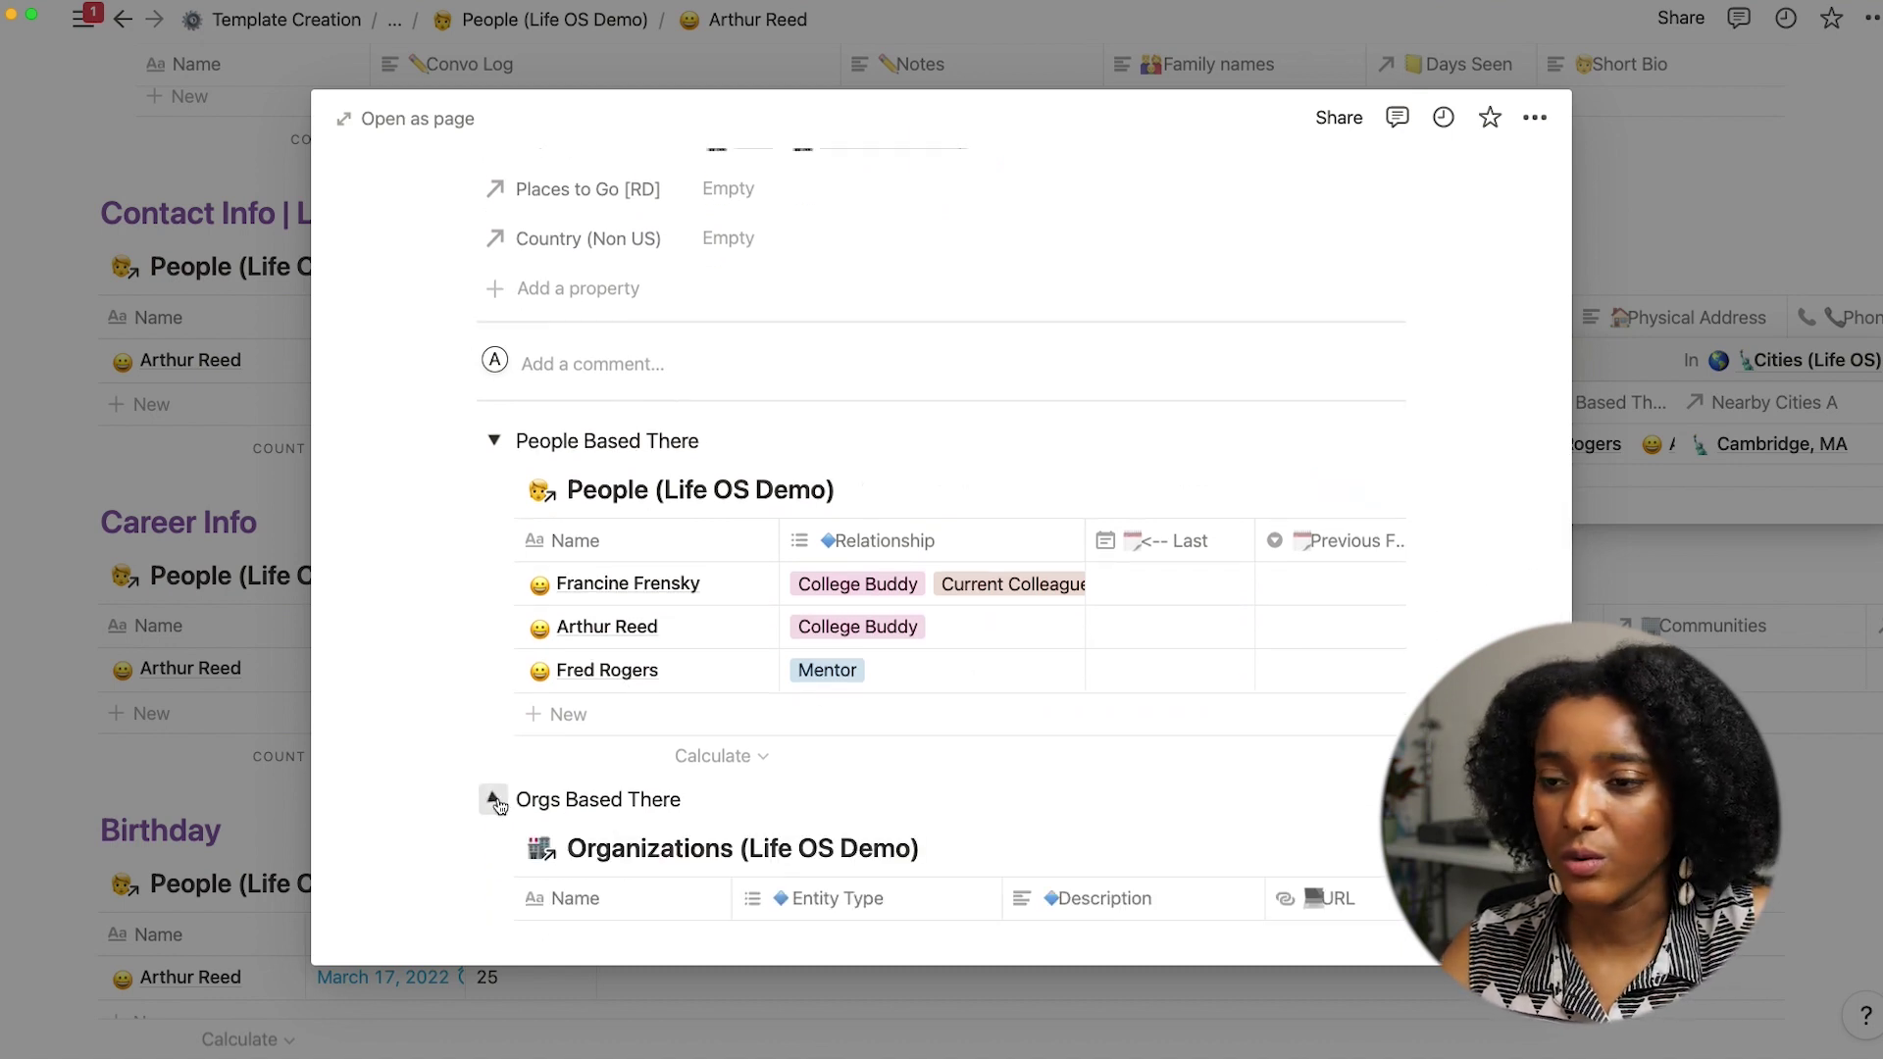
scroll(497, 800, "down", 3)
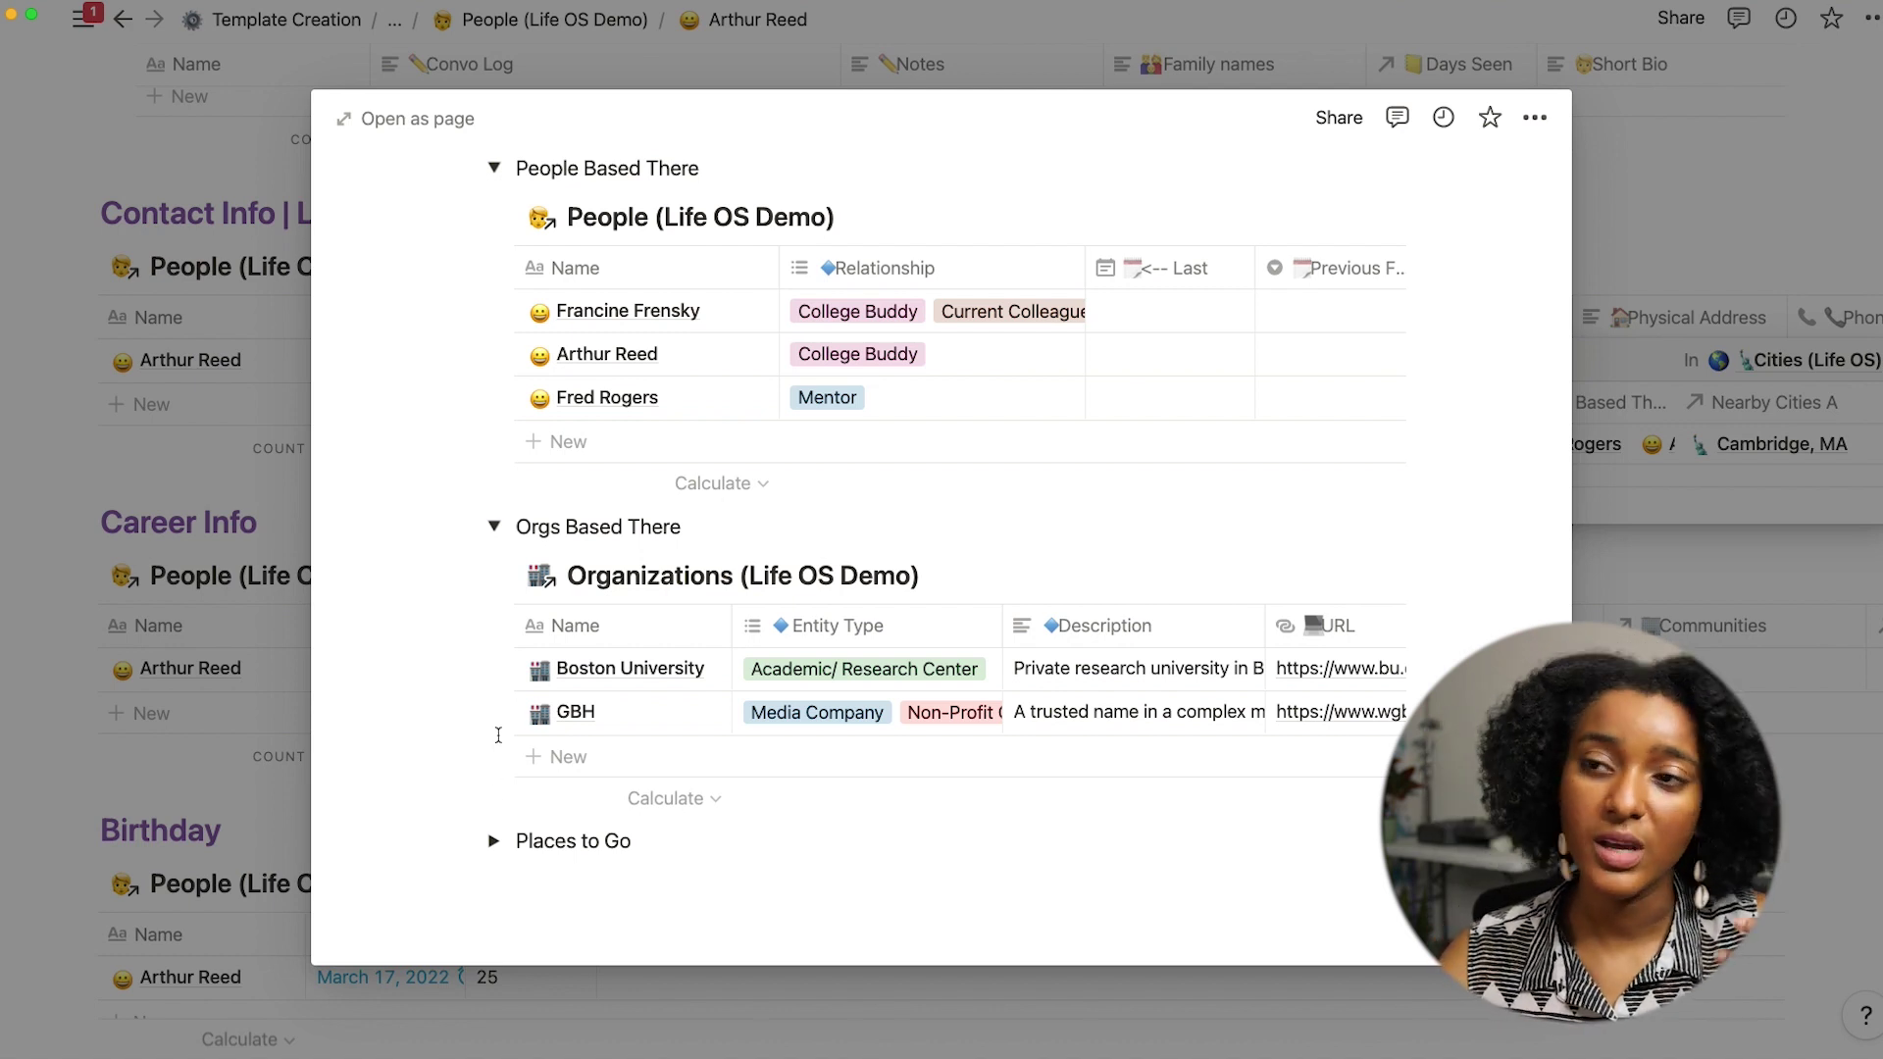
Collapse both Boston lists again and close the Boston page
scroll(498, 734, "up", 2)
left_click(496, 653)
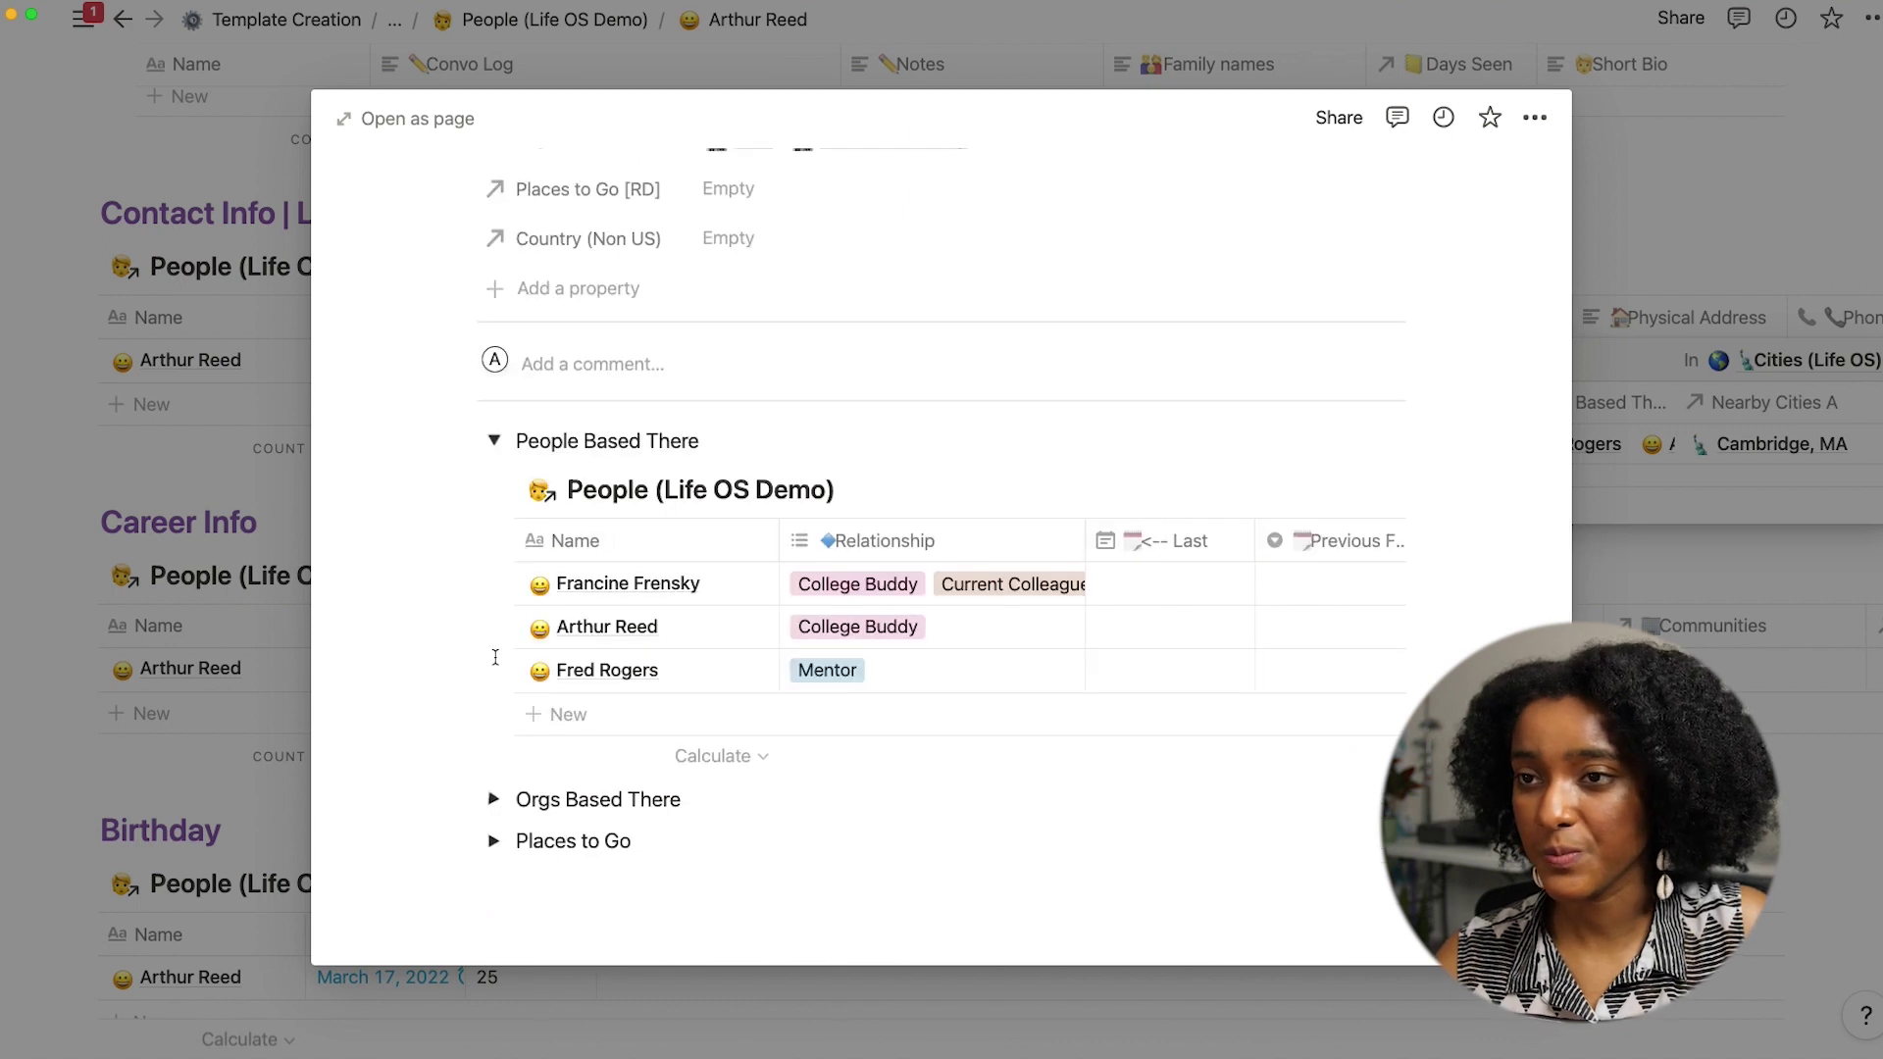
left_click(494, 440)
scroll(730, 455, "up", 5)
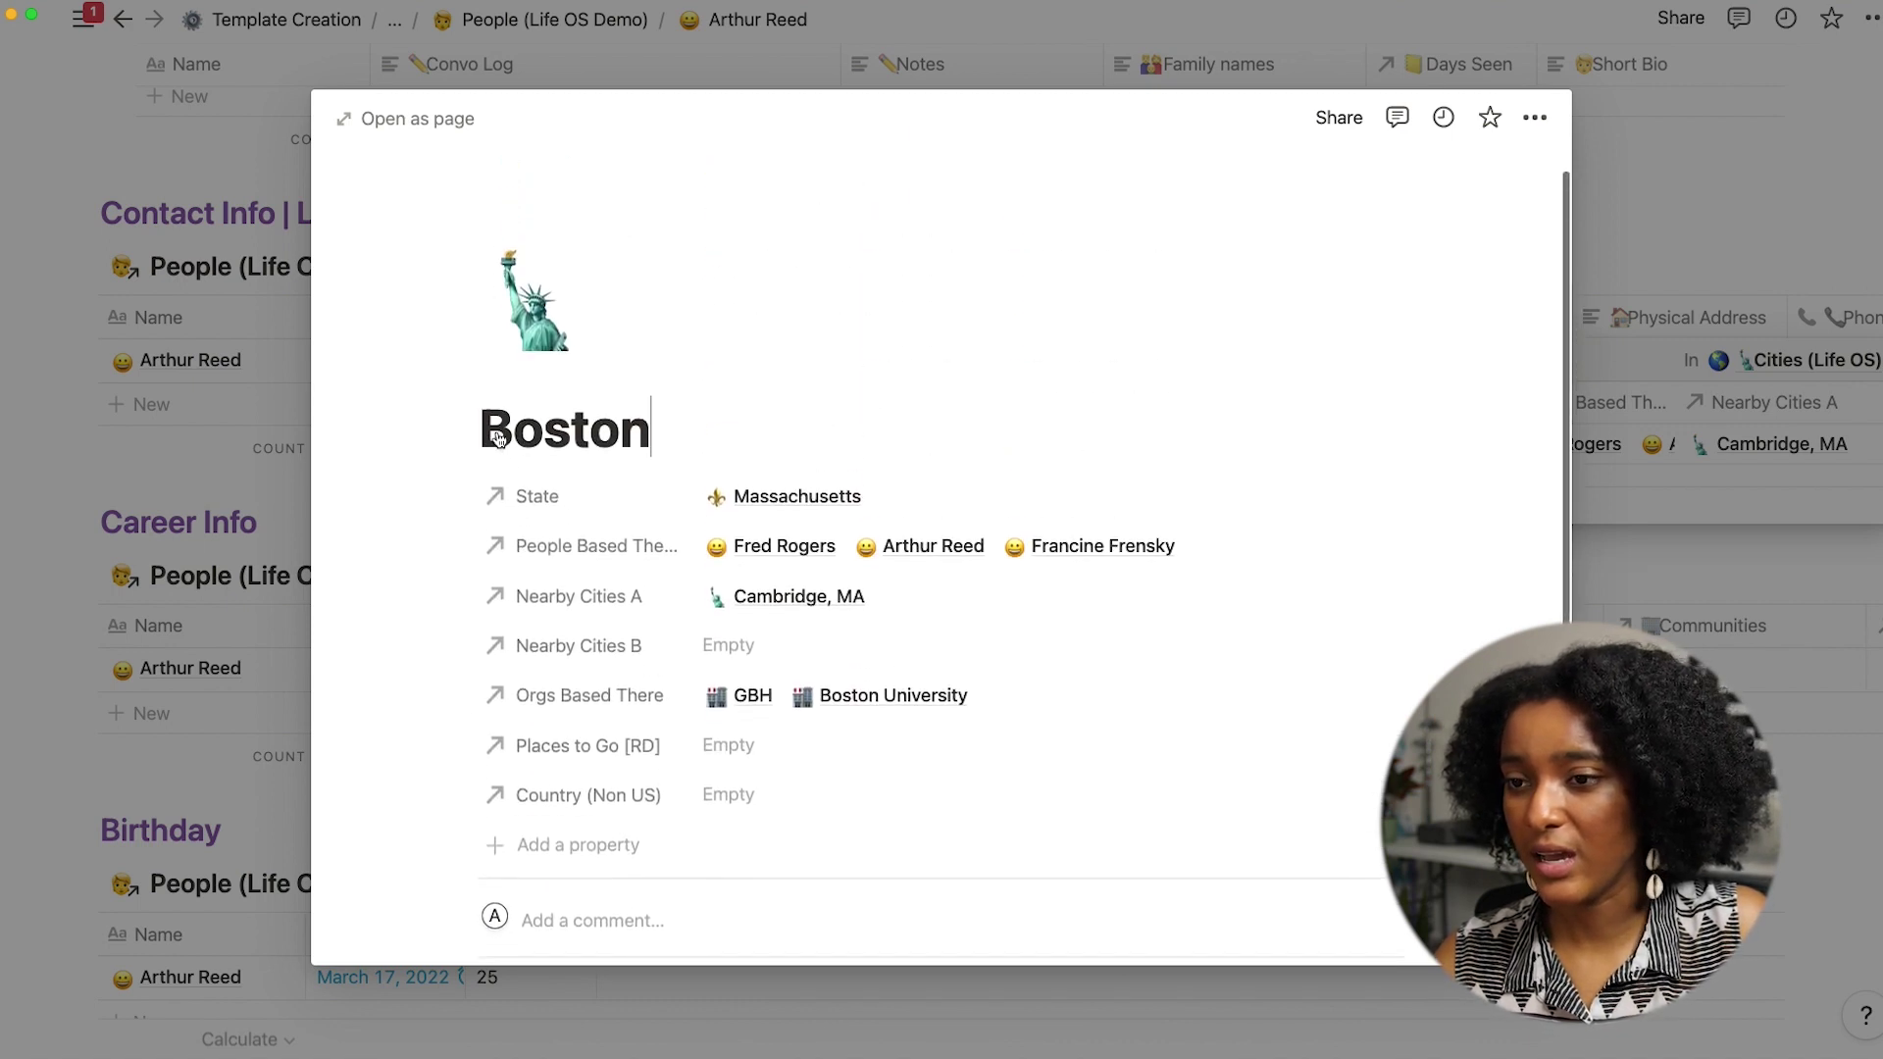
left_click(729, 454)
scroll(732, 457, "down", 3)
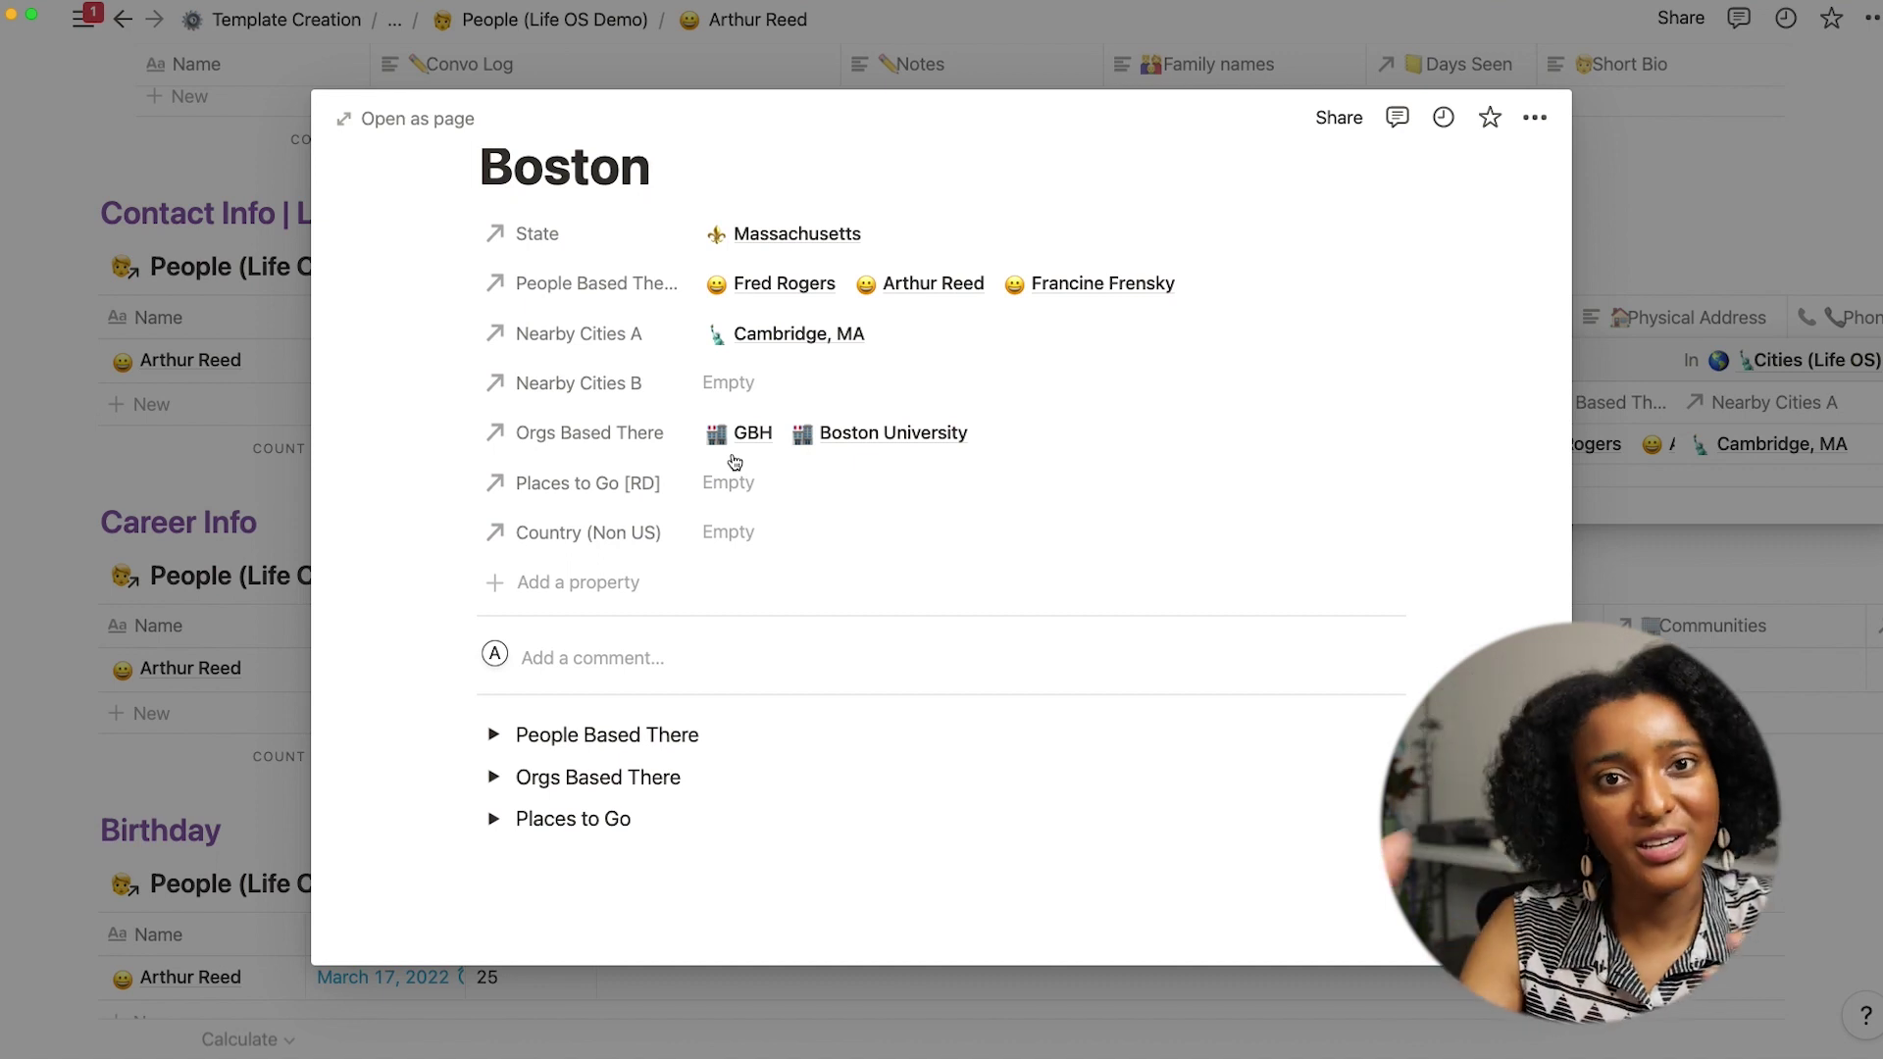
key("Escape")
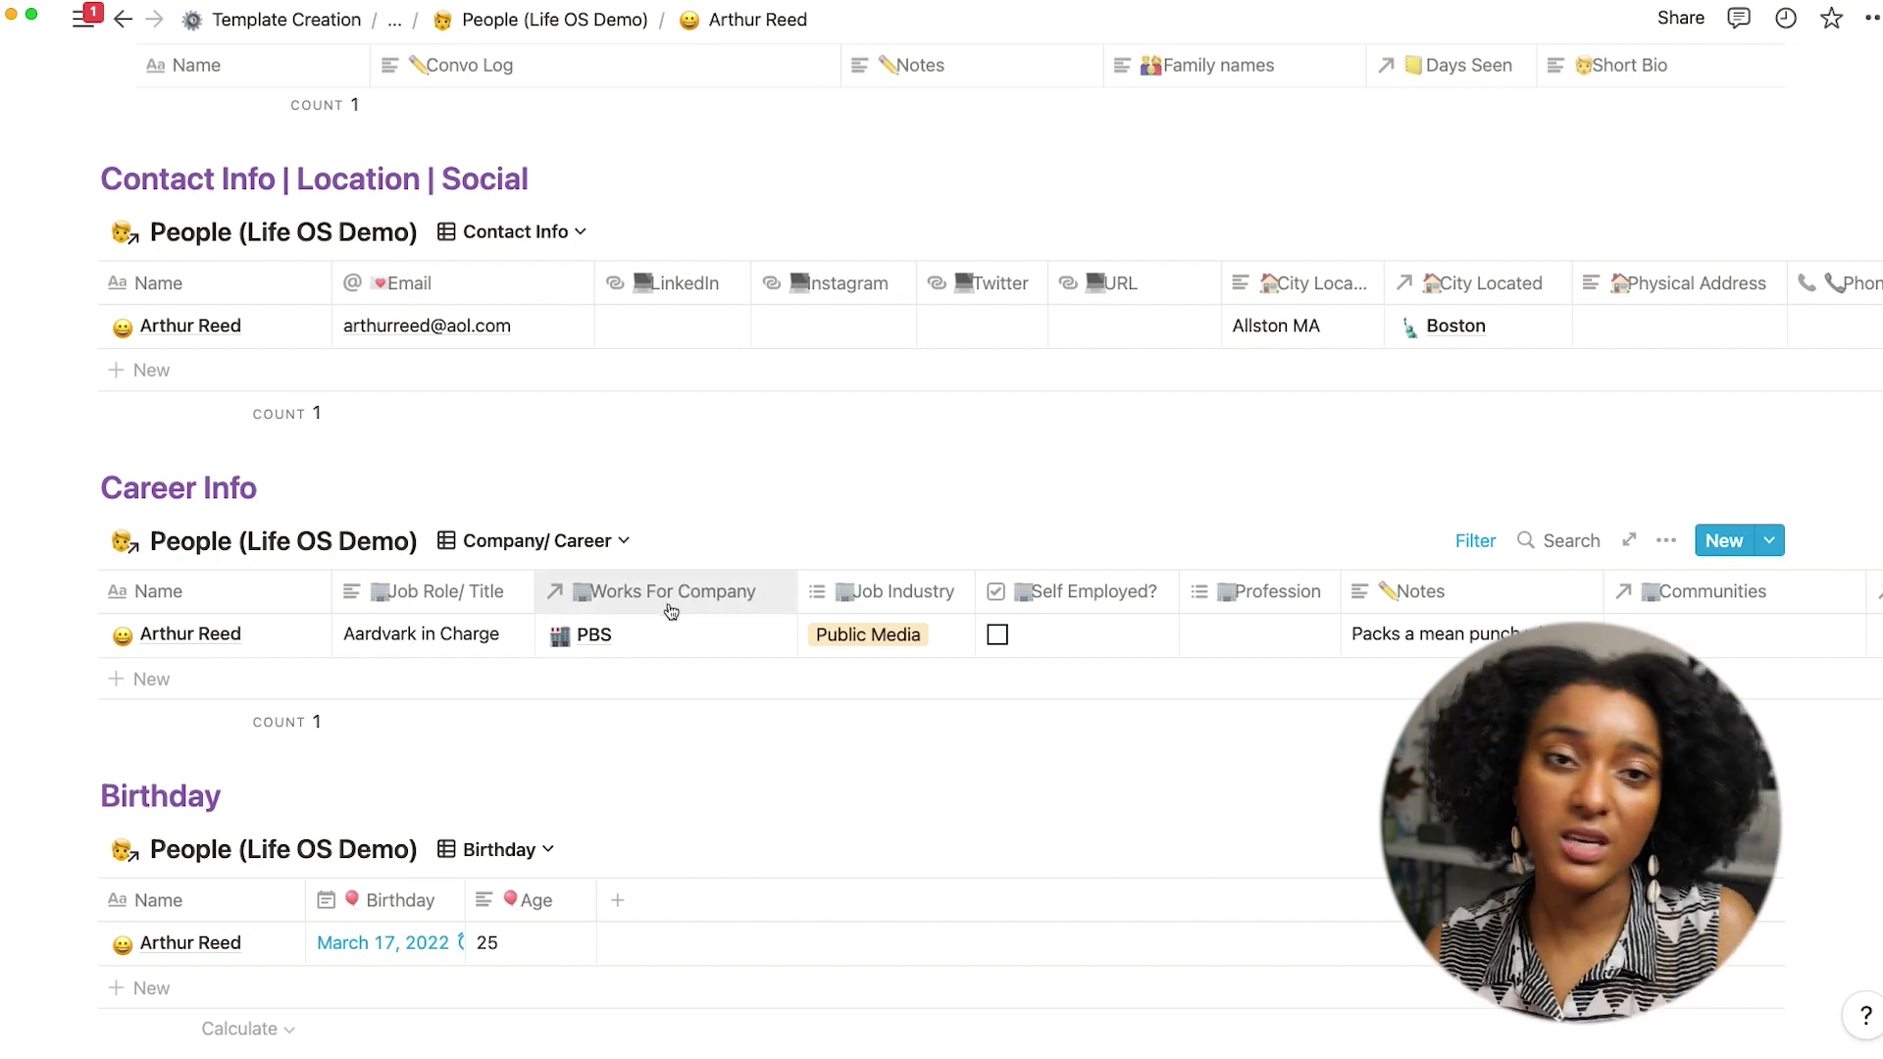
Preview the PBS employer record and reveal its Sub Entities
left_click(603, 636)
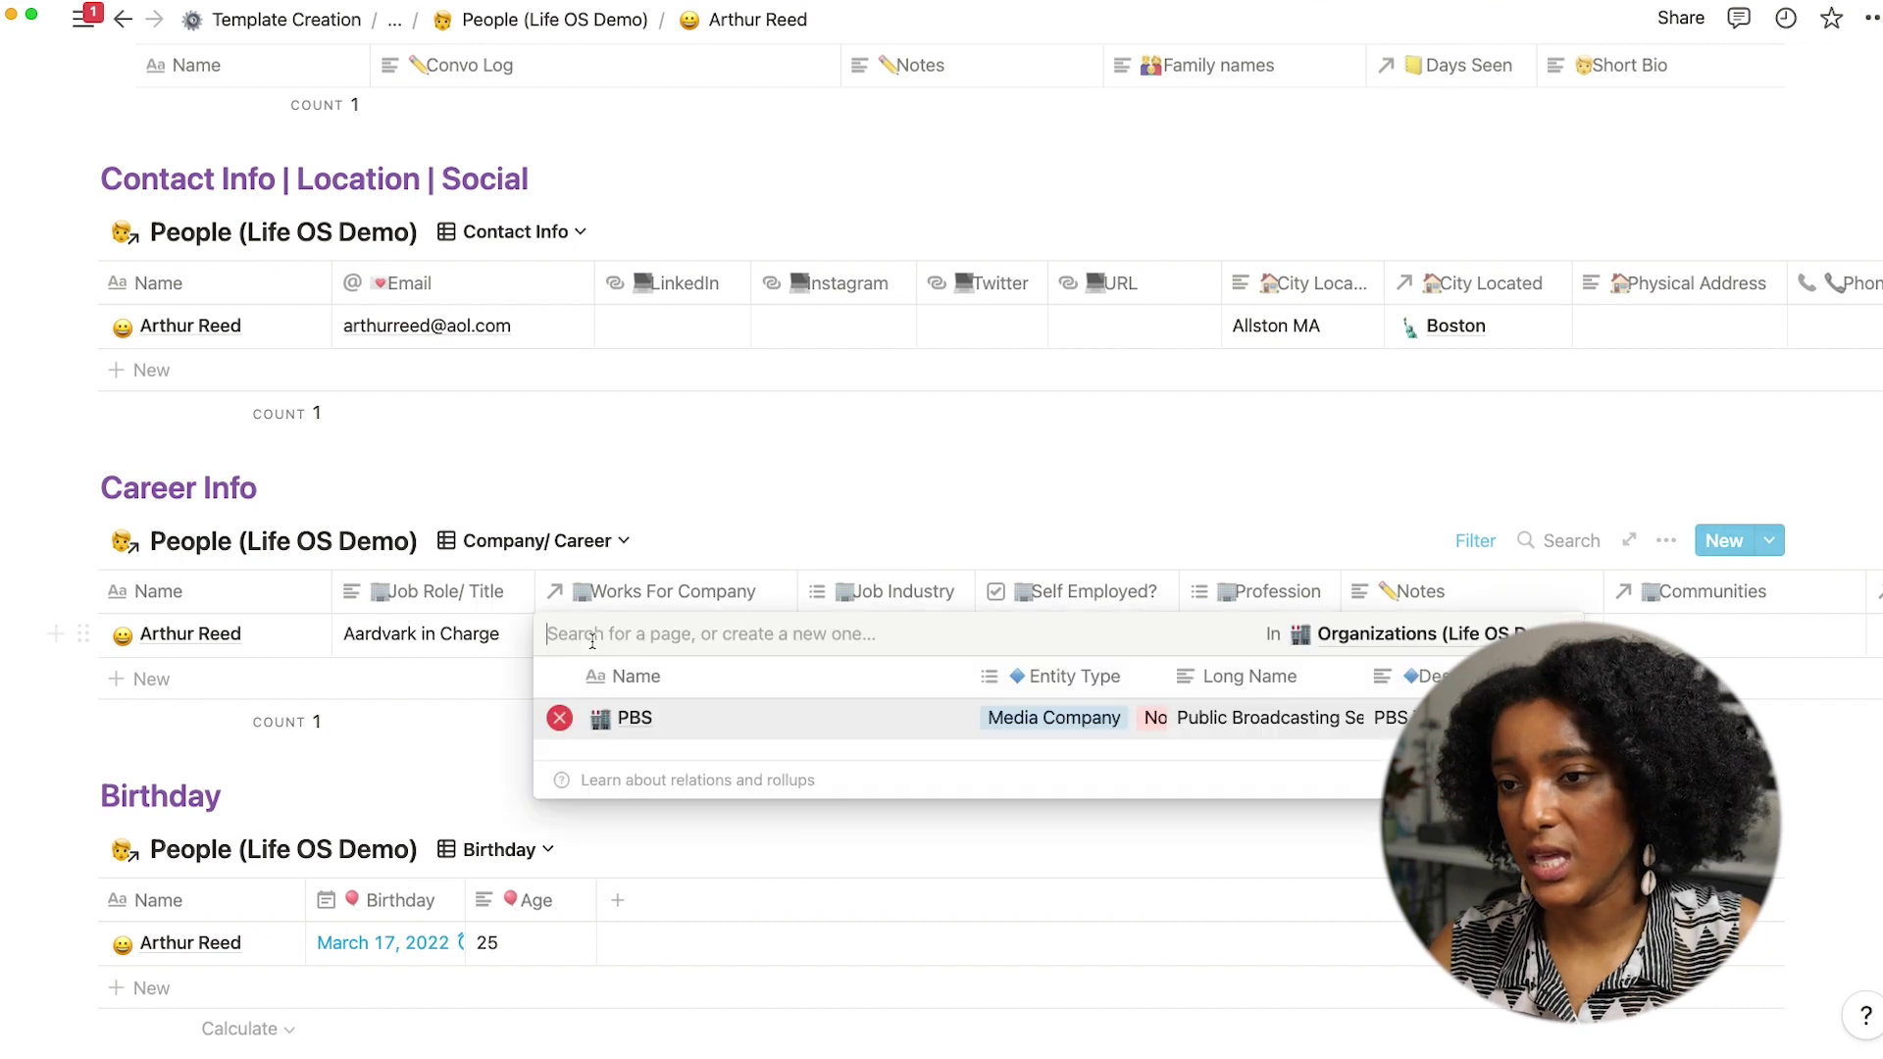
left_click(633, 720)
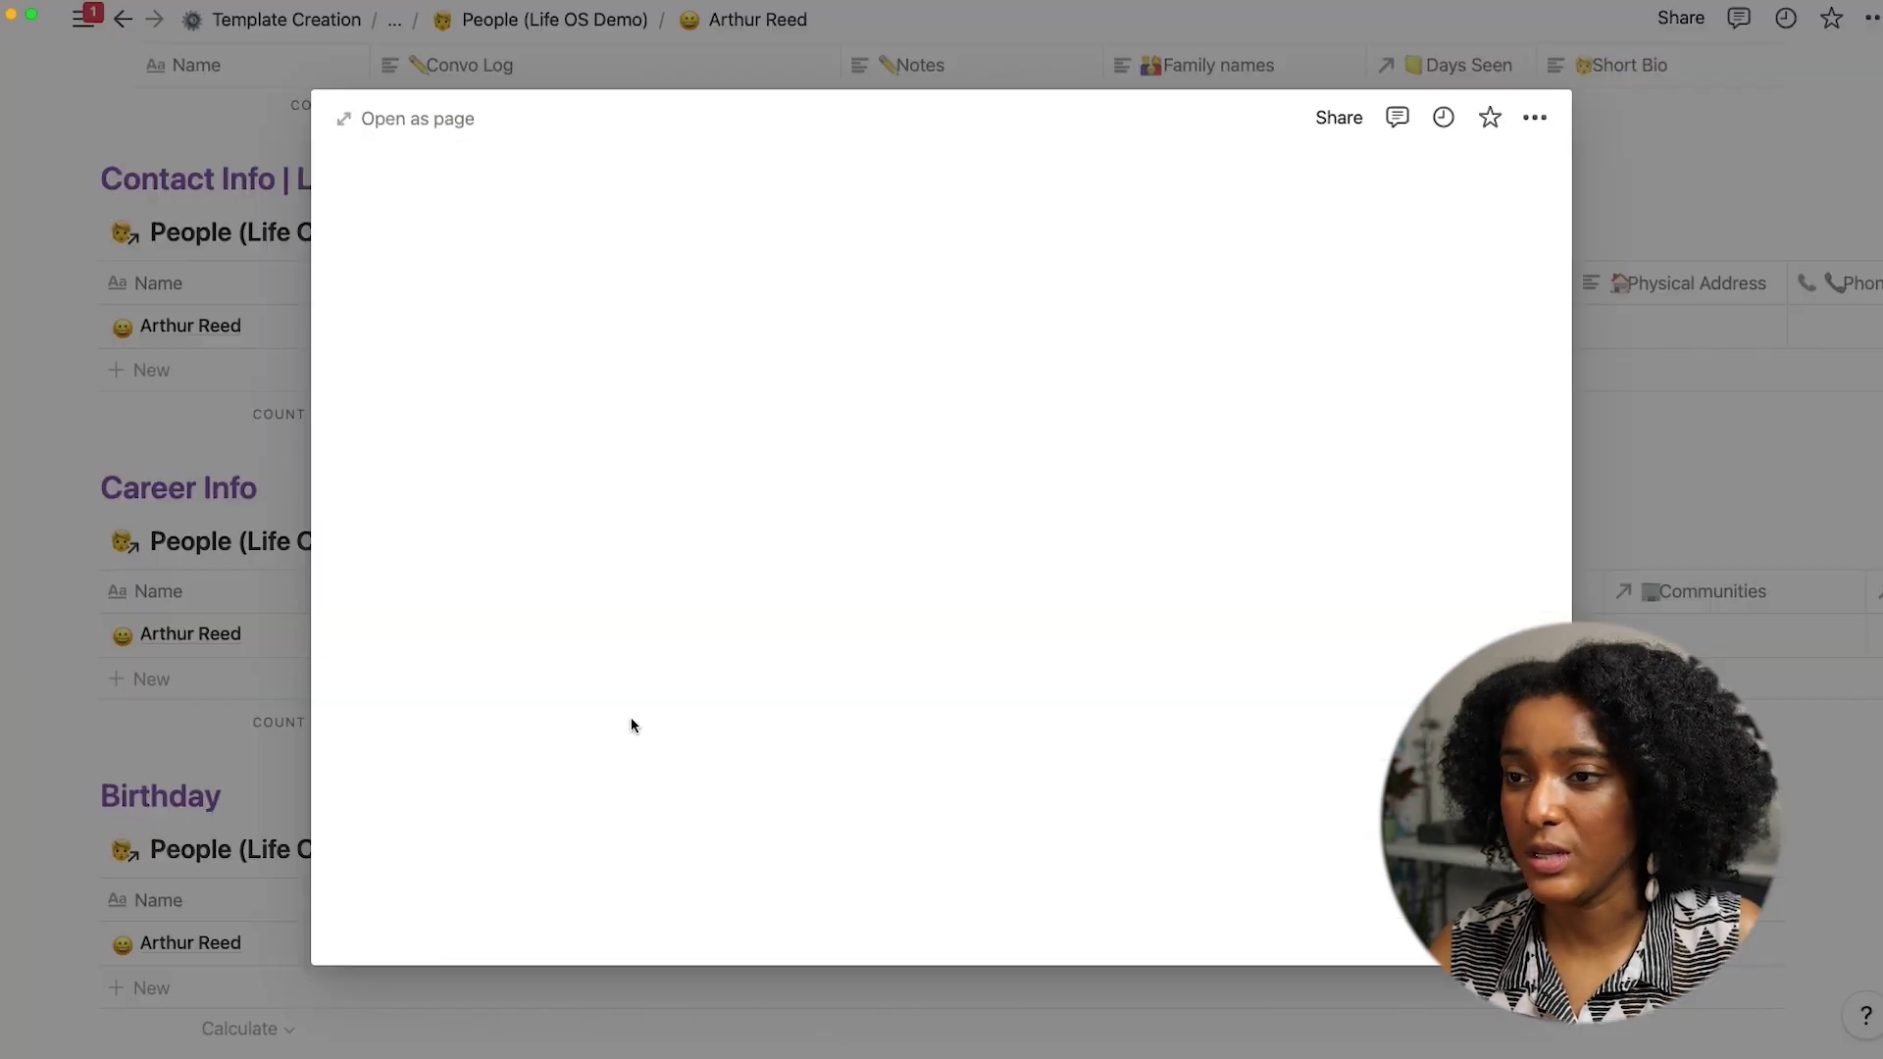
scroll(717, 699, "down", 4)
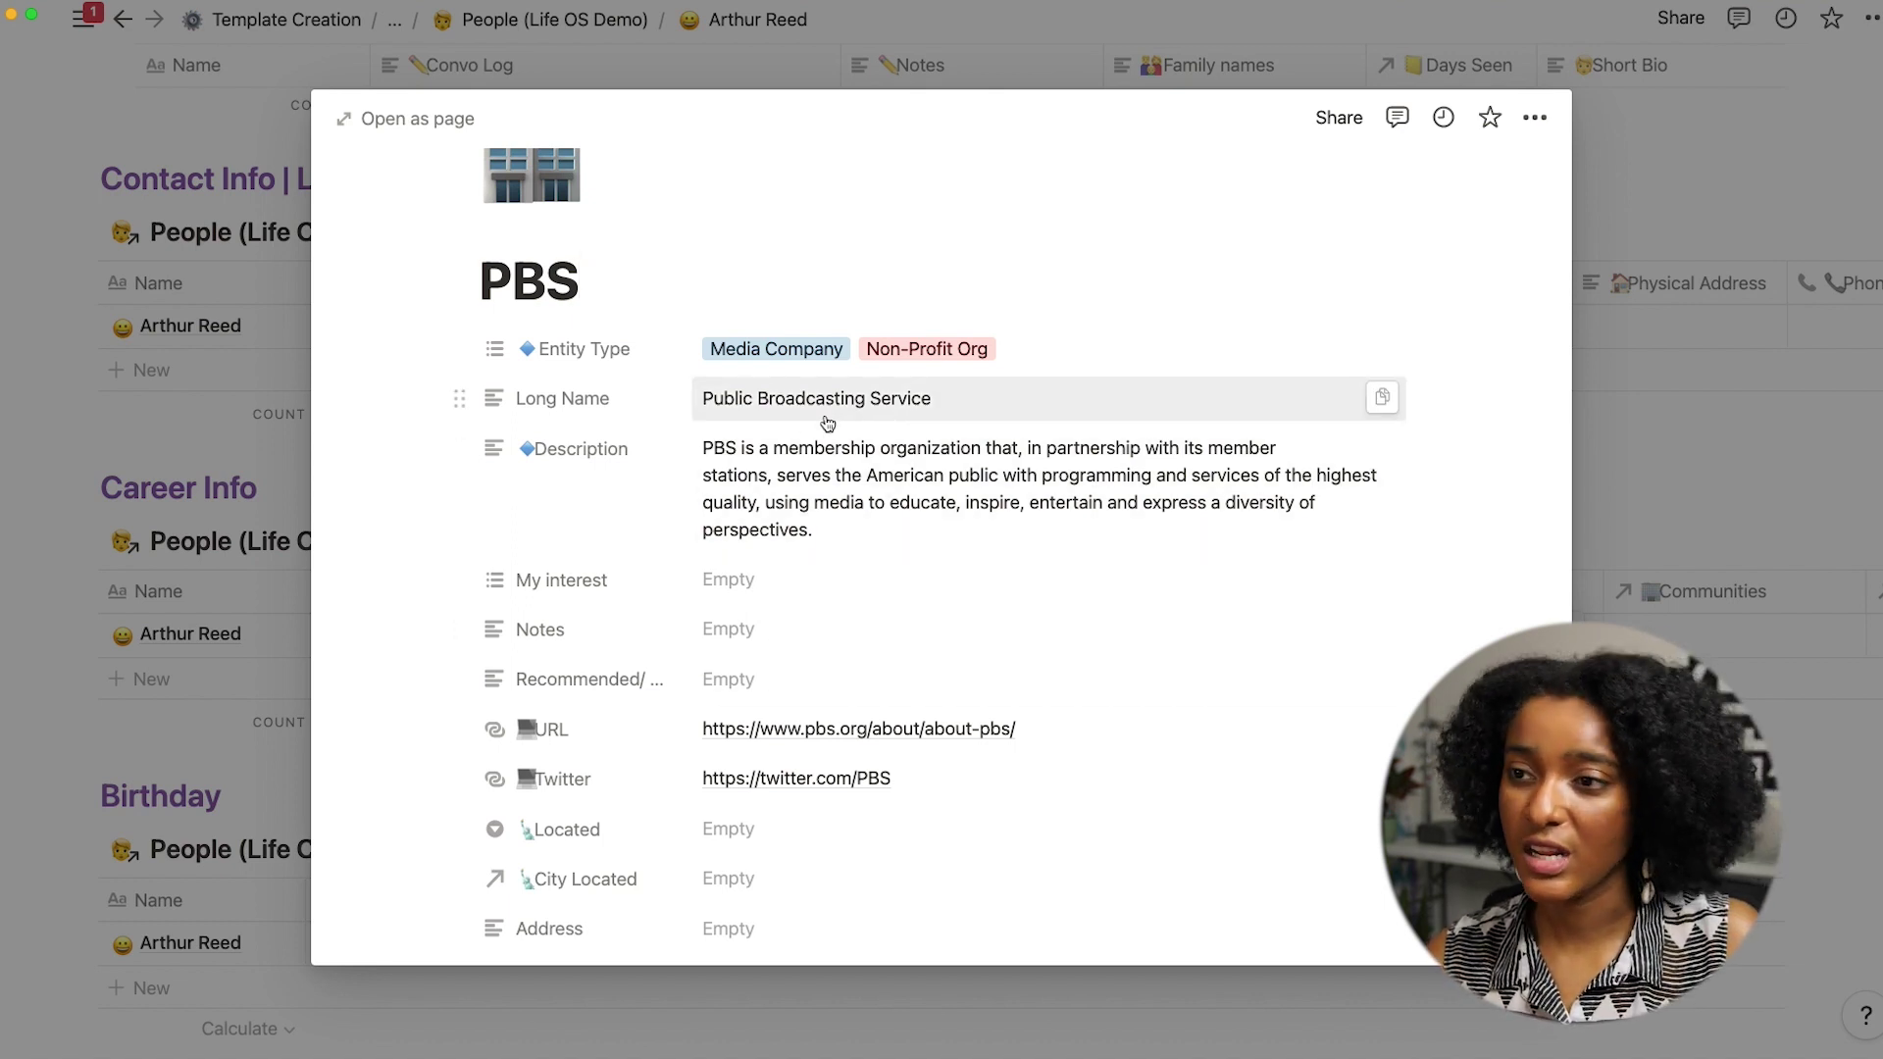
scroll(811, 480, "down", 5)
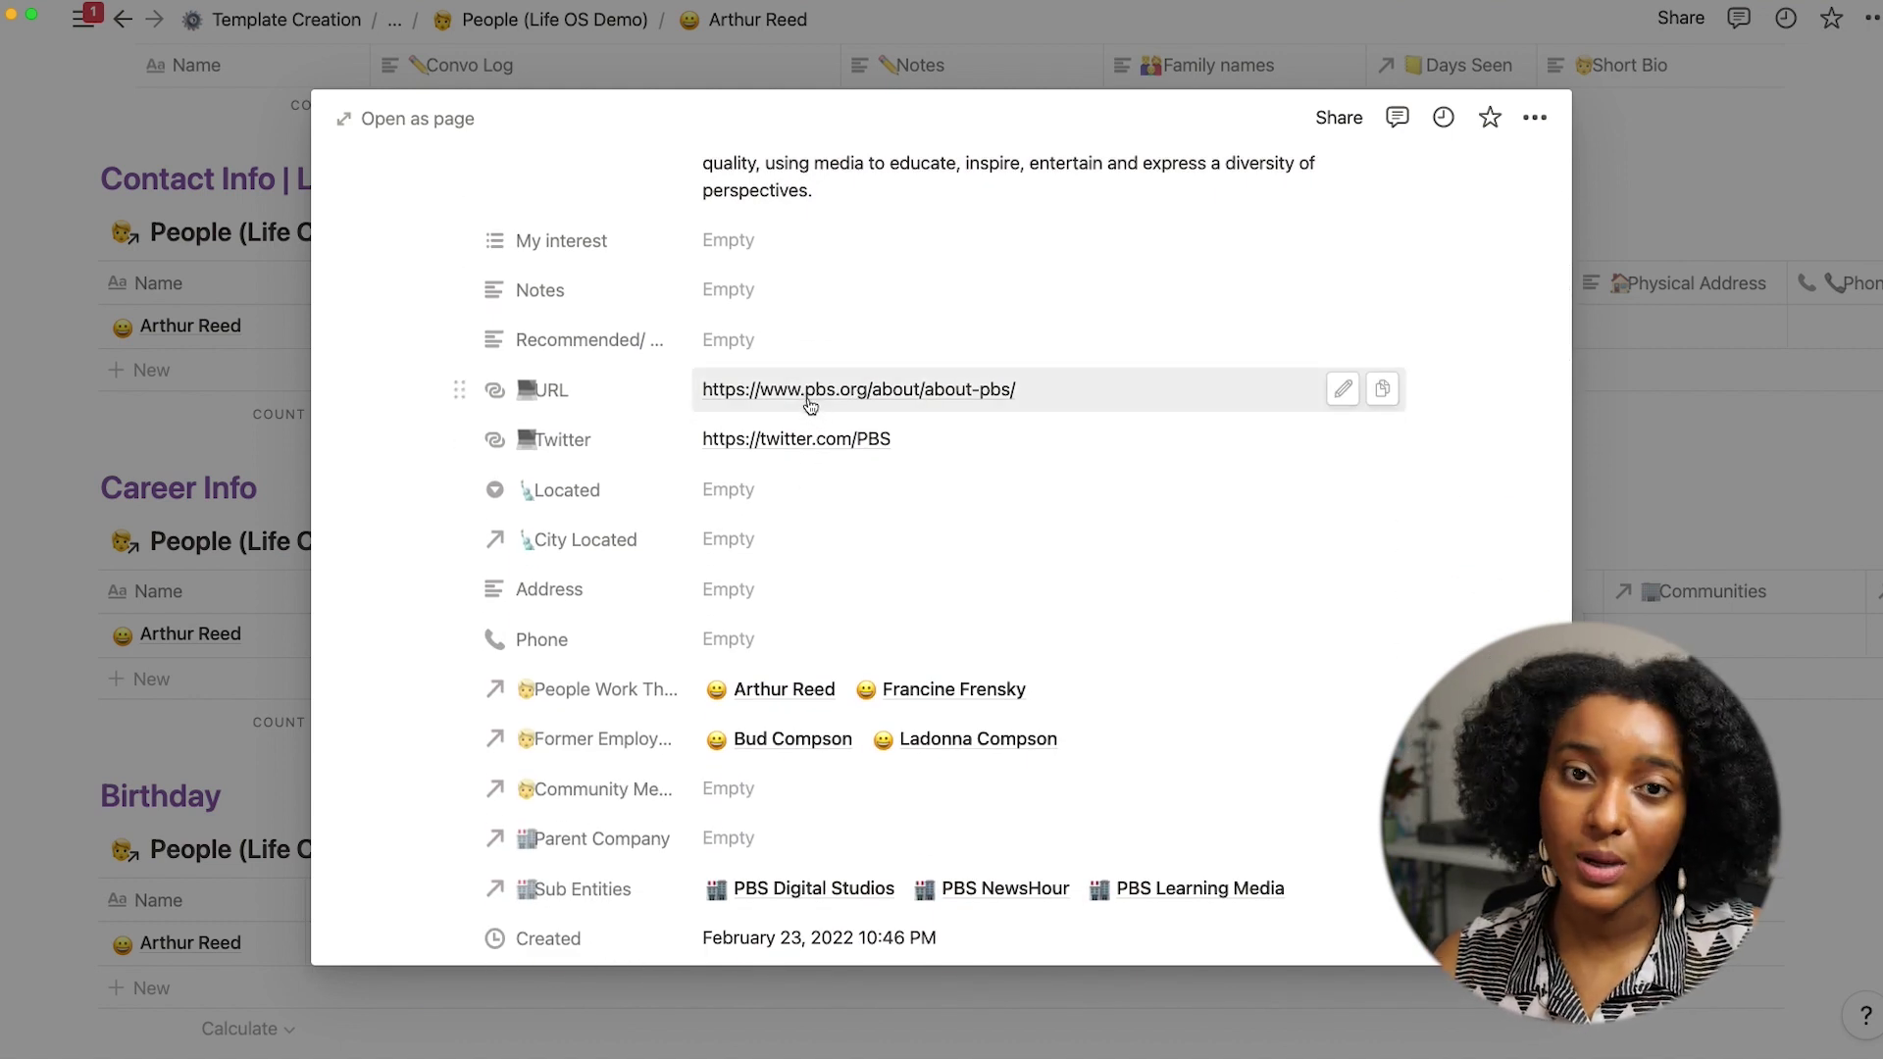
scroll(792, 445, "down", 5)
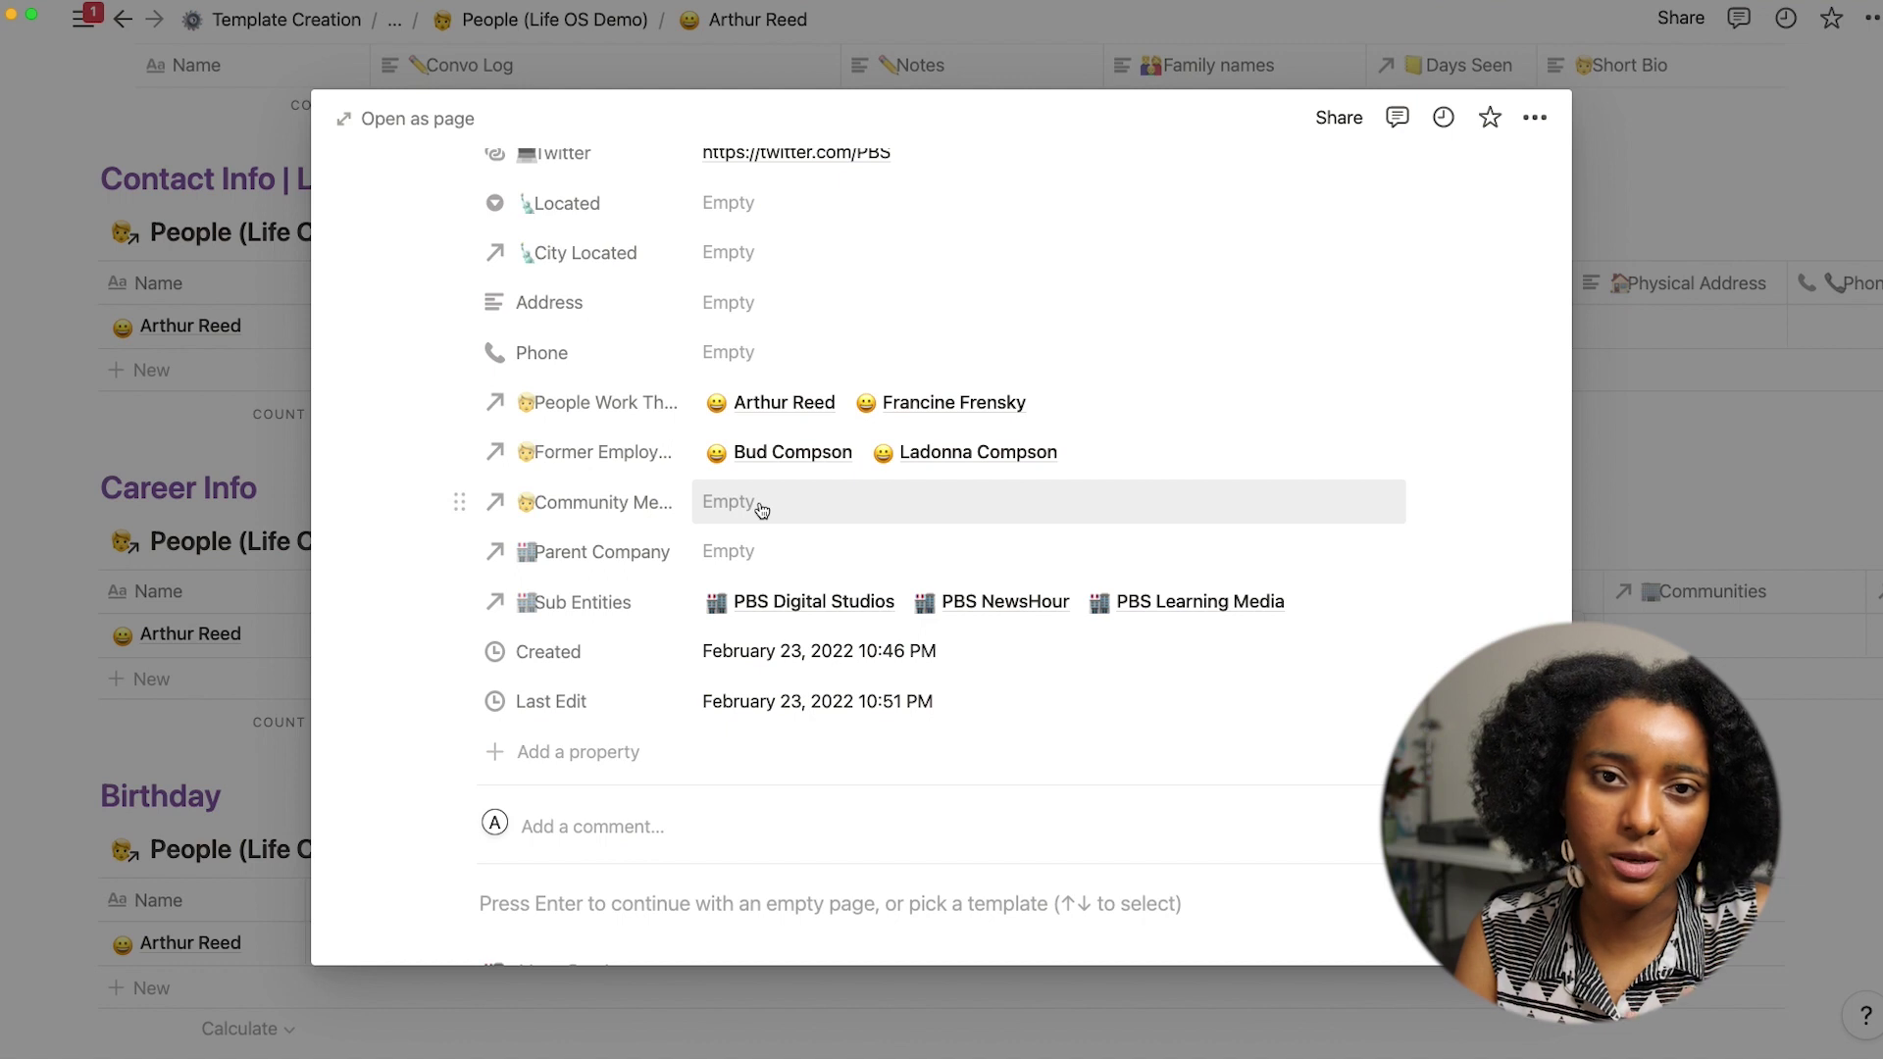
scroll(762, 509, "down", 1)
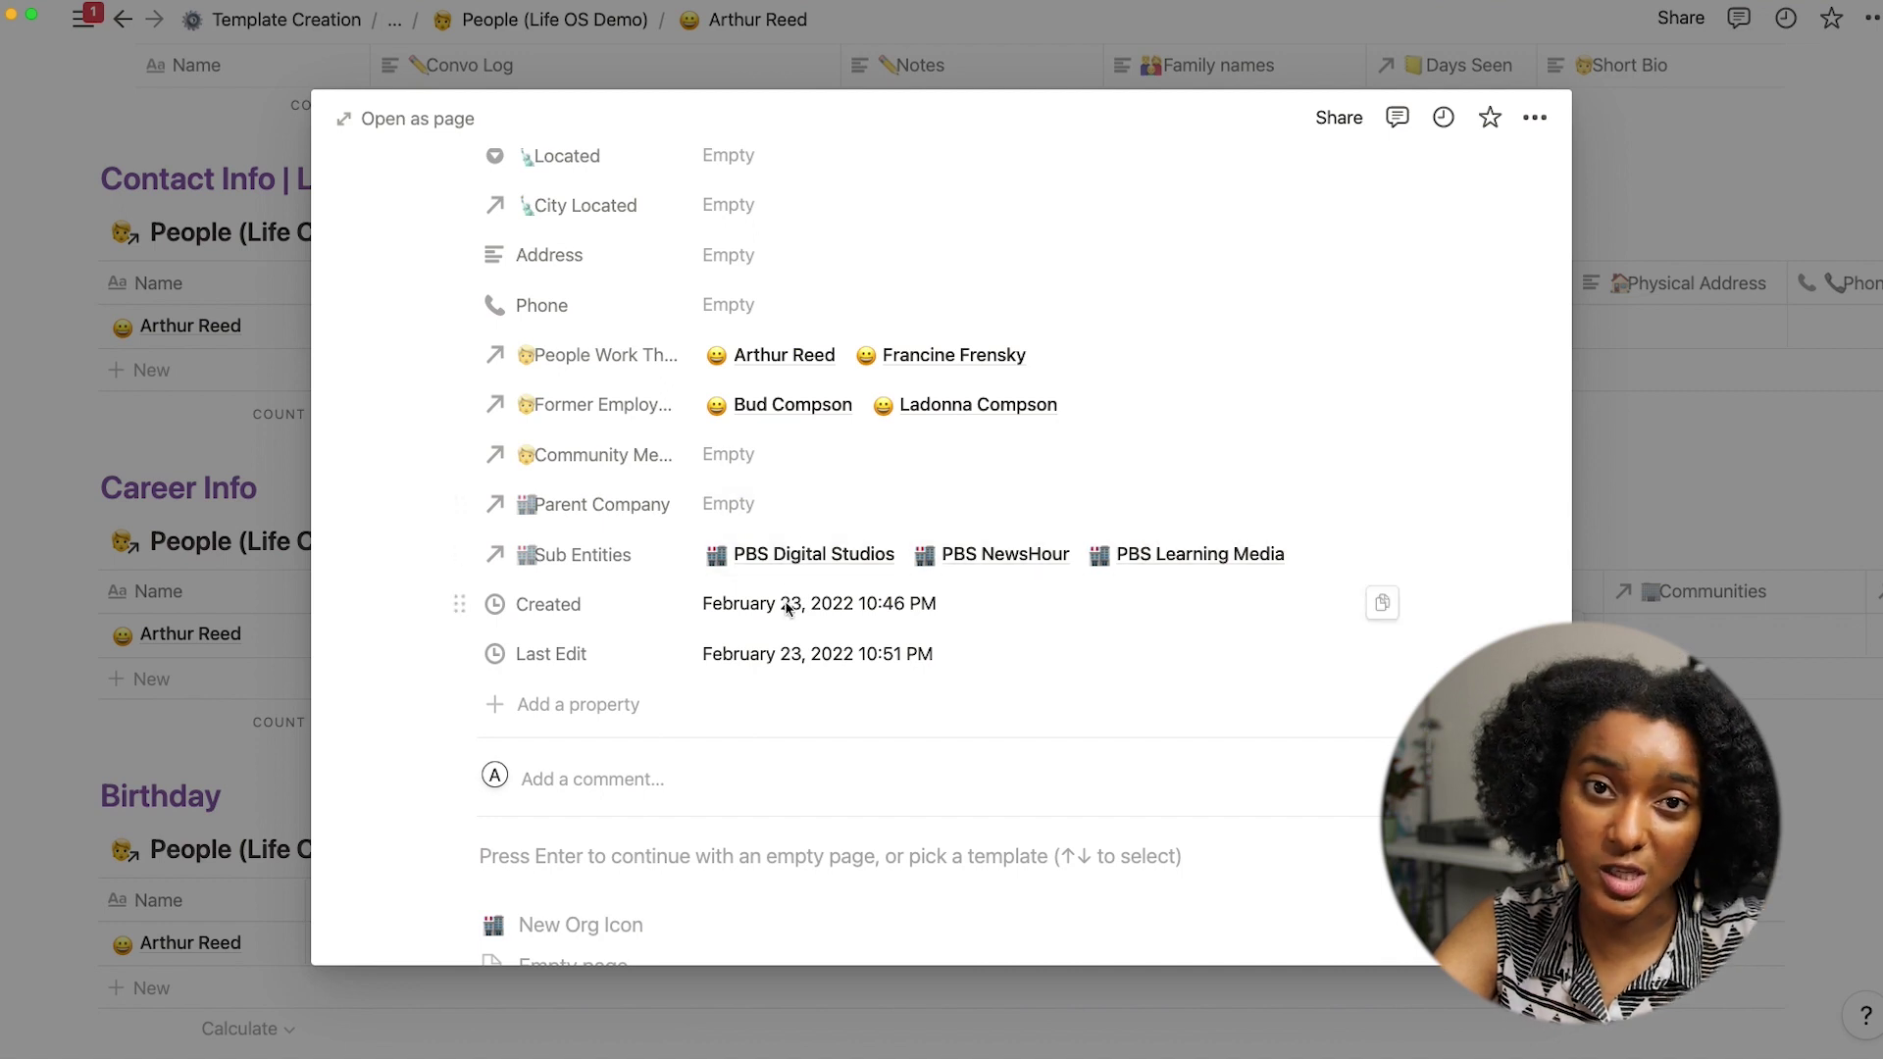
left_click(781, 566)
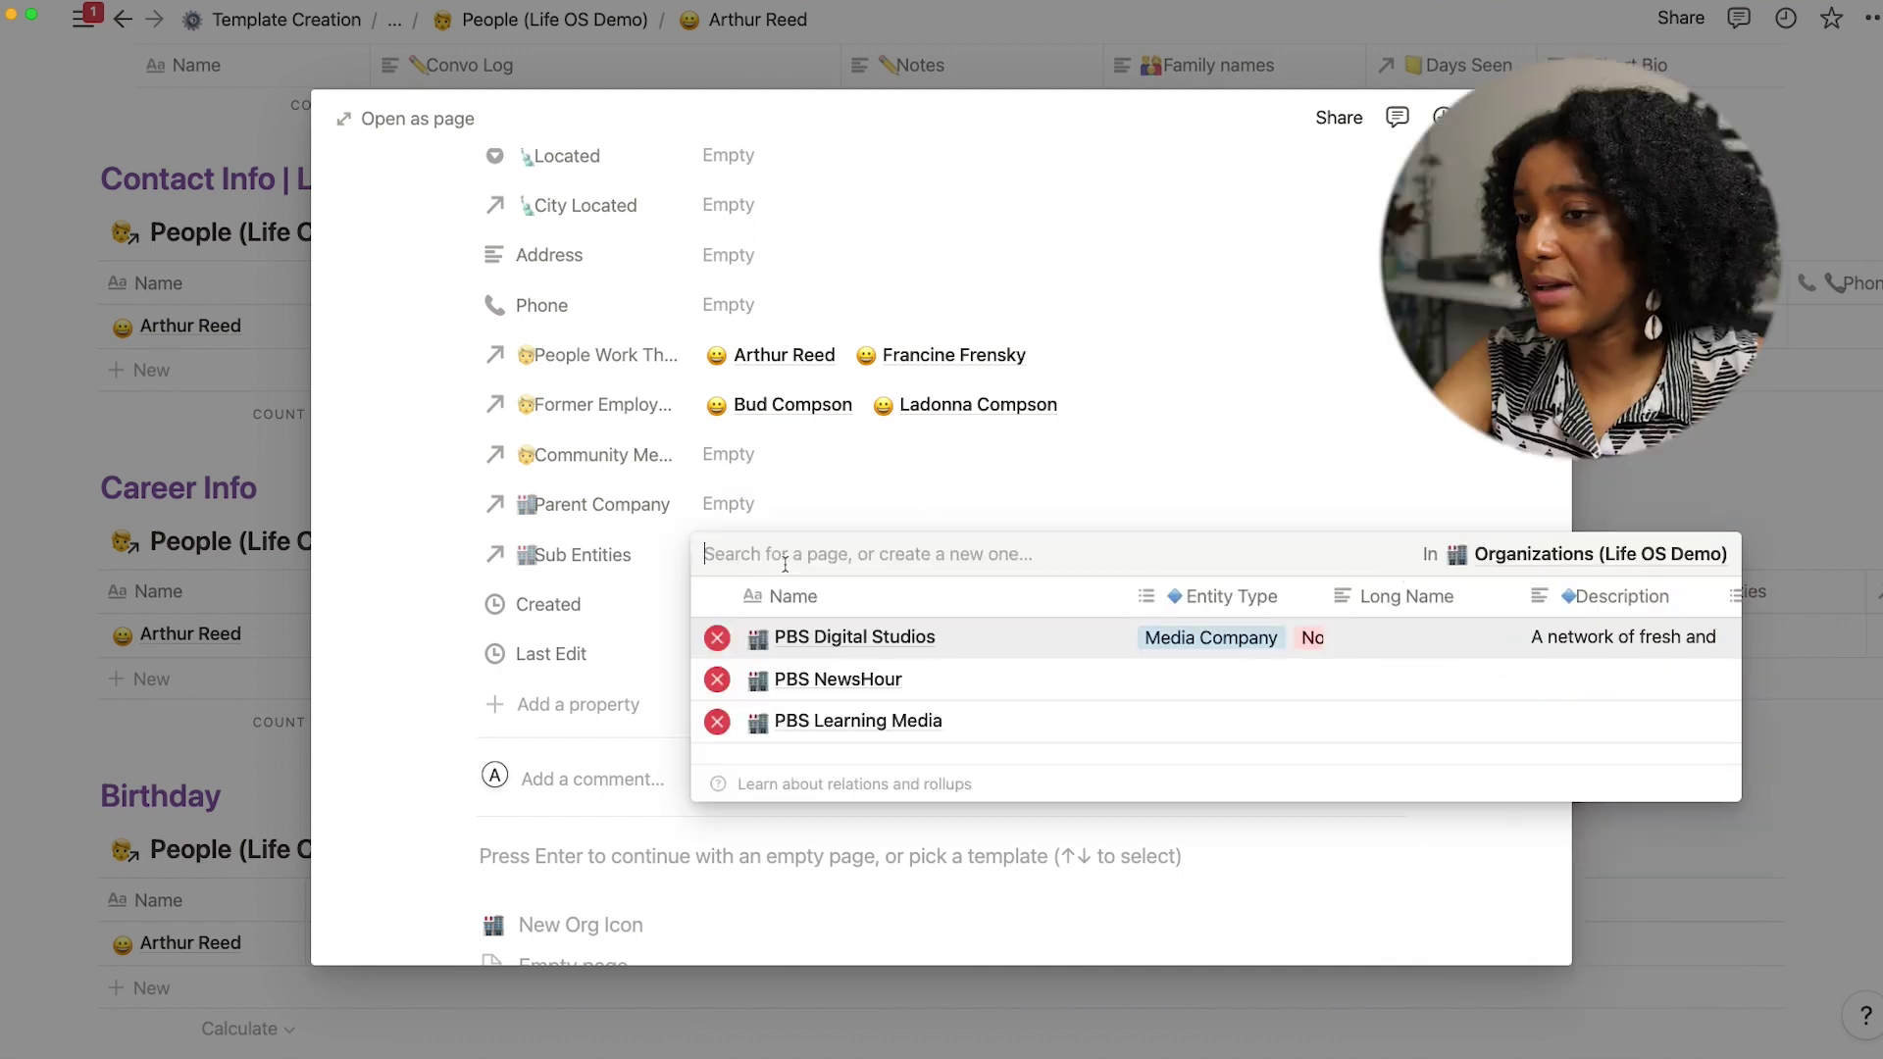
Open PBS Digital Studios, follow its Parent Company link back to PBS, and check the Entity Type options unchanged
left_click(819, 639)
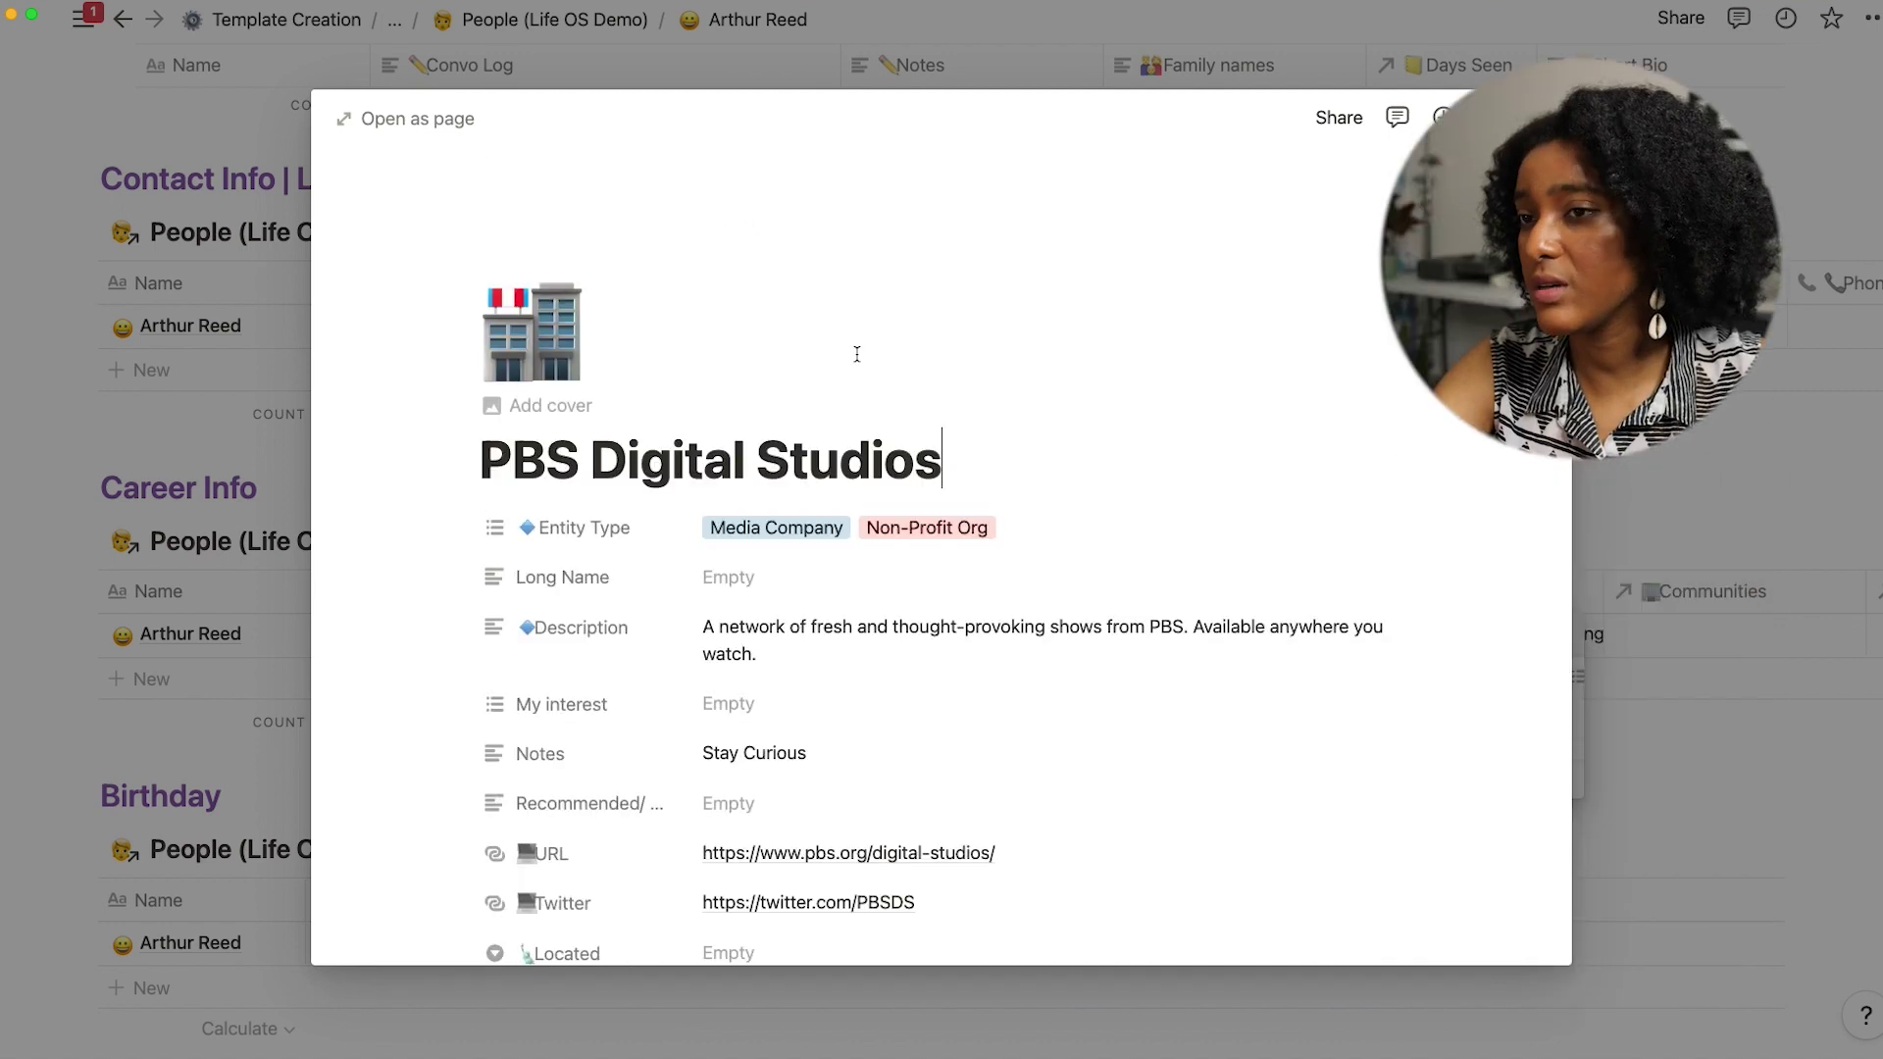
scroll(857, 354, "down", 15)
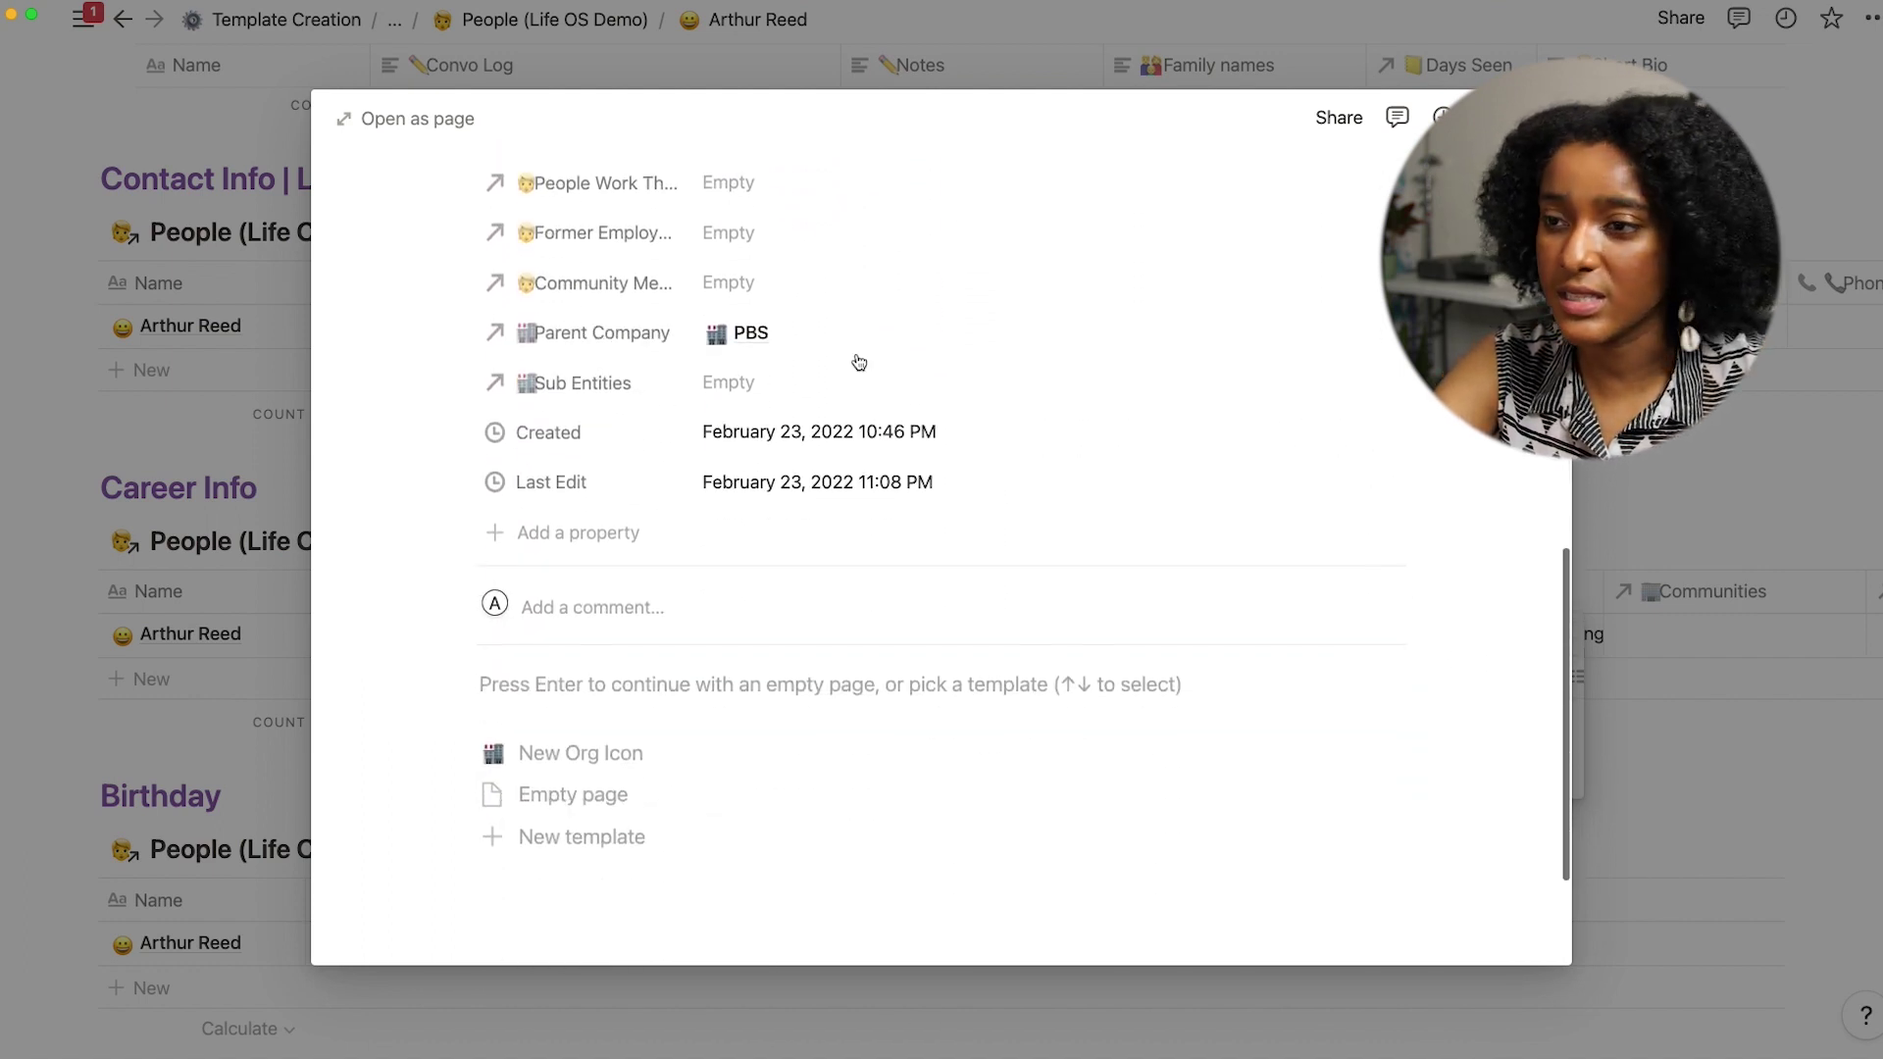
scroll(857, 360, "up", 2)
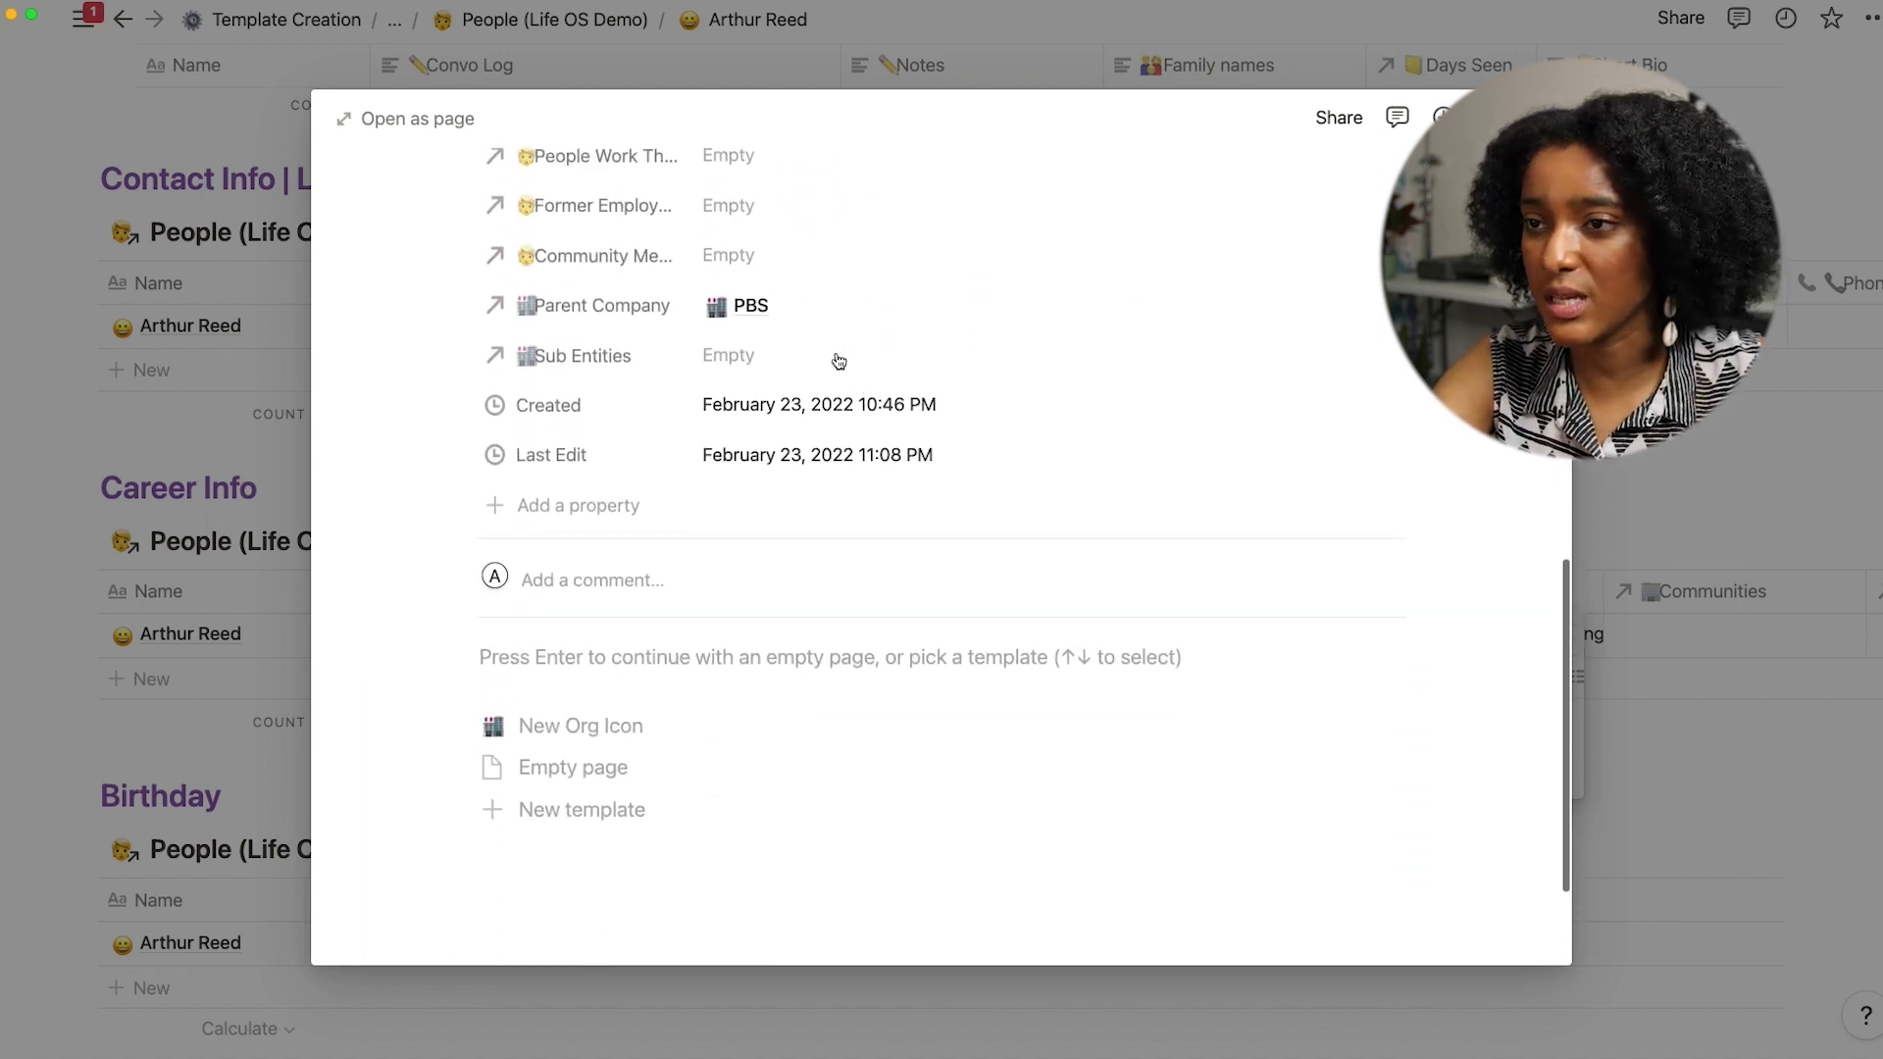
left_click(748, 305)
left_click(790, 393)
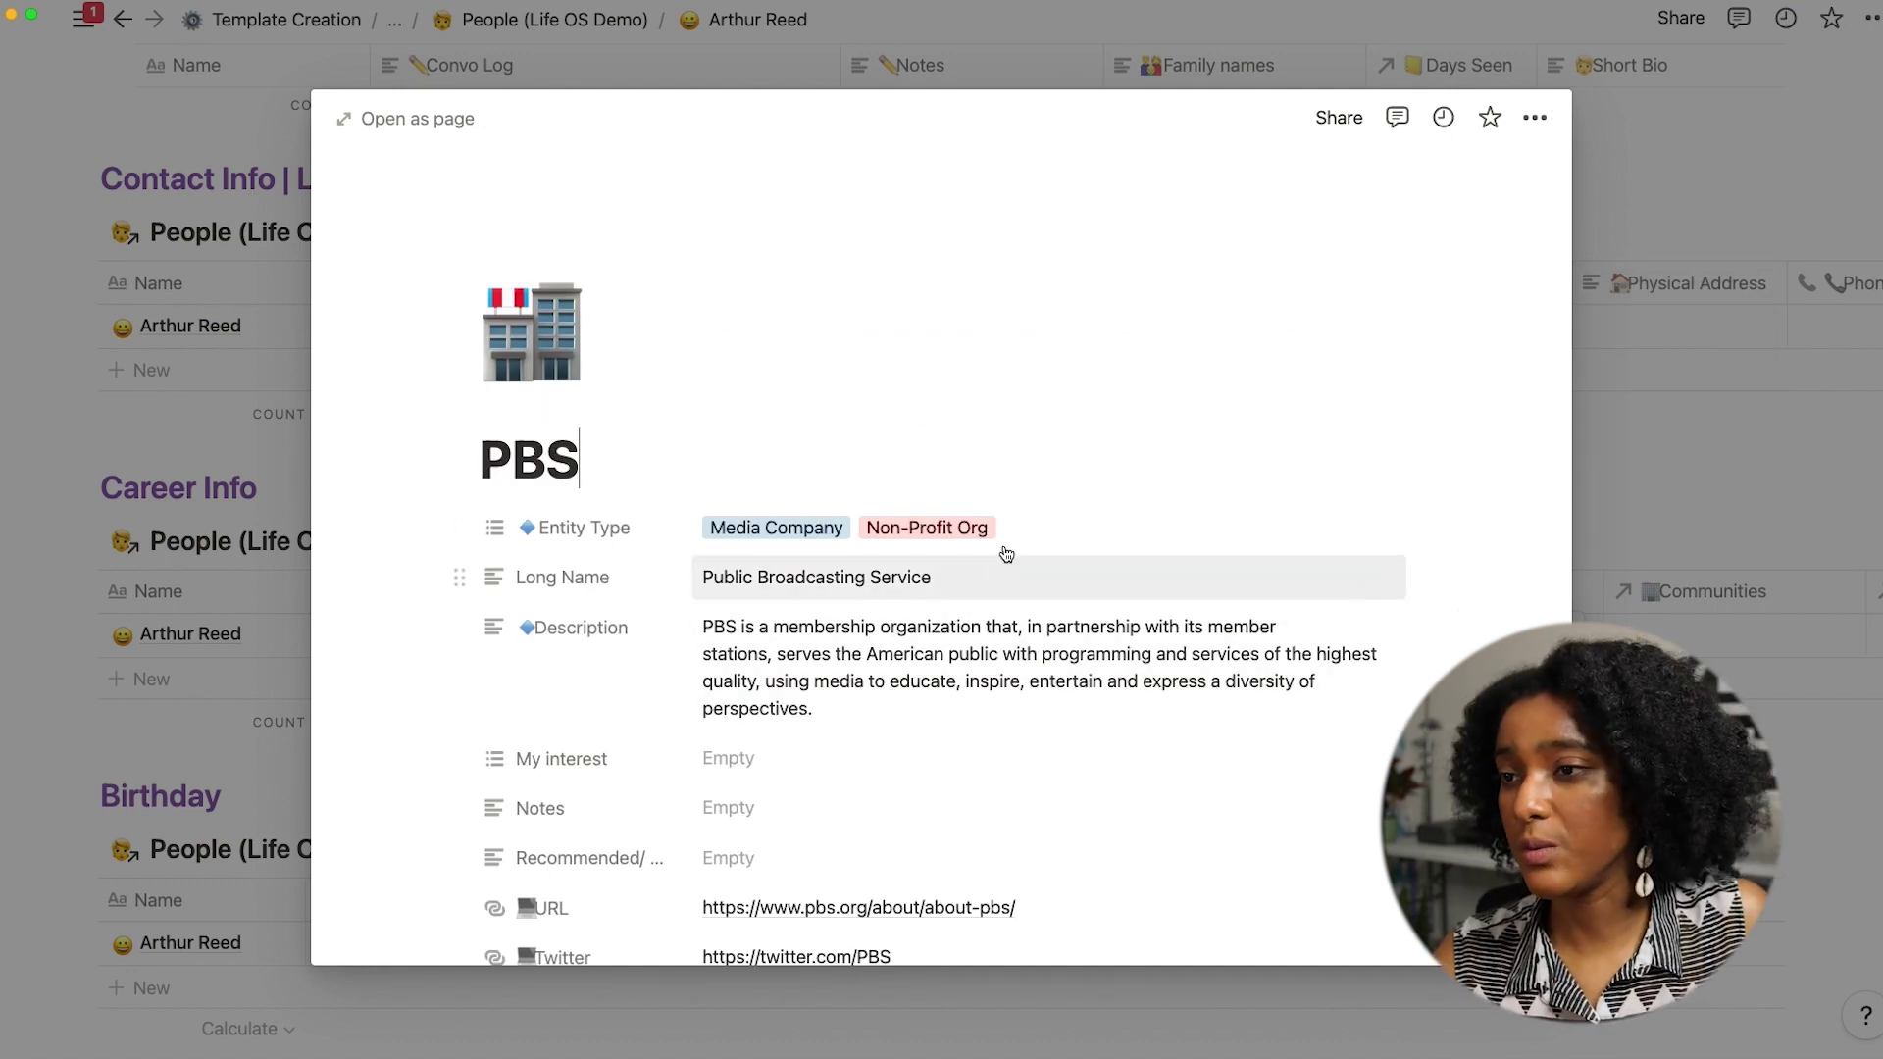
left_click(1006, 545)
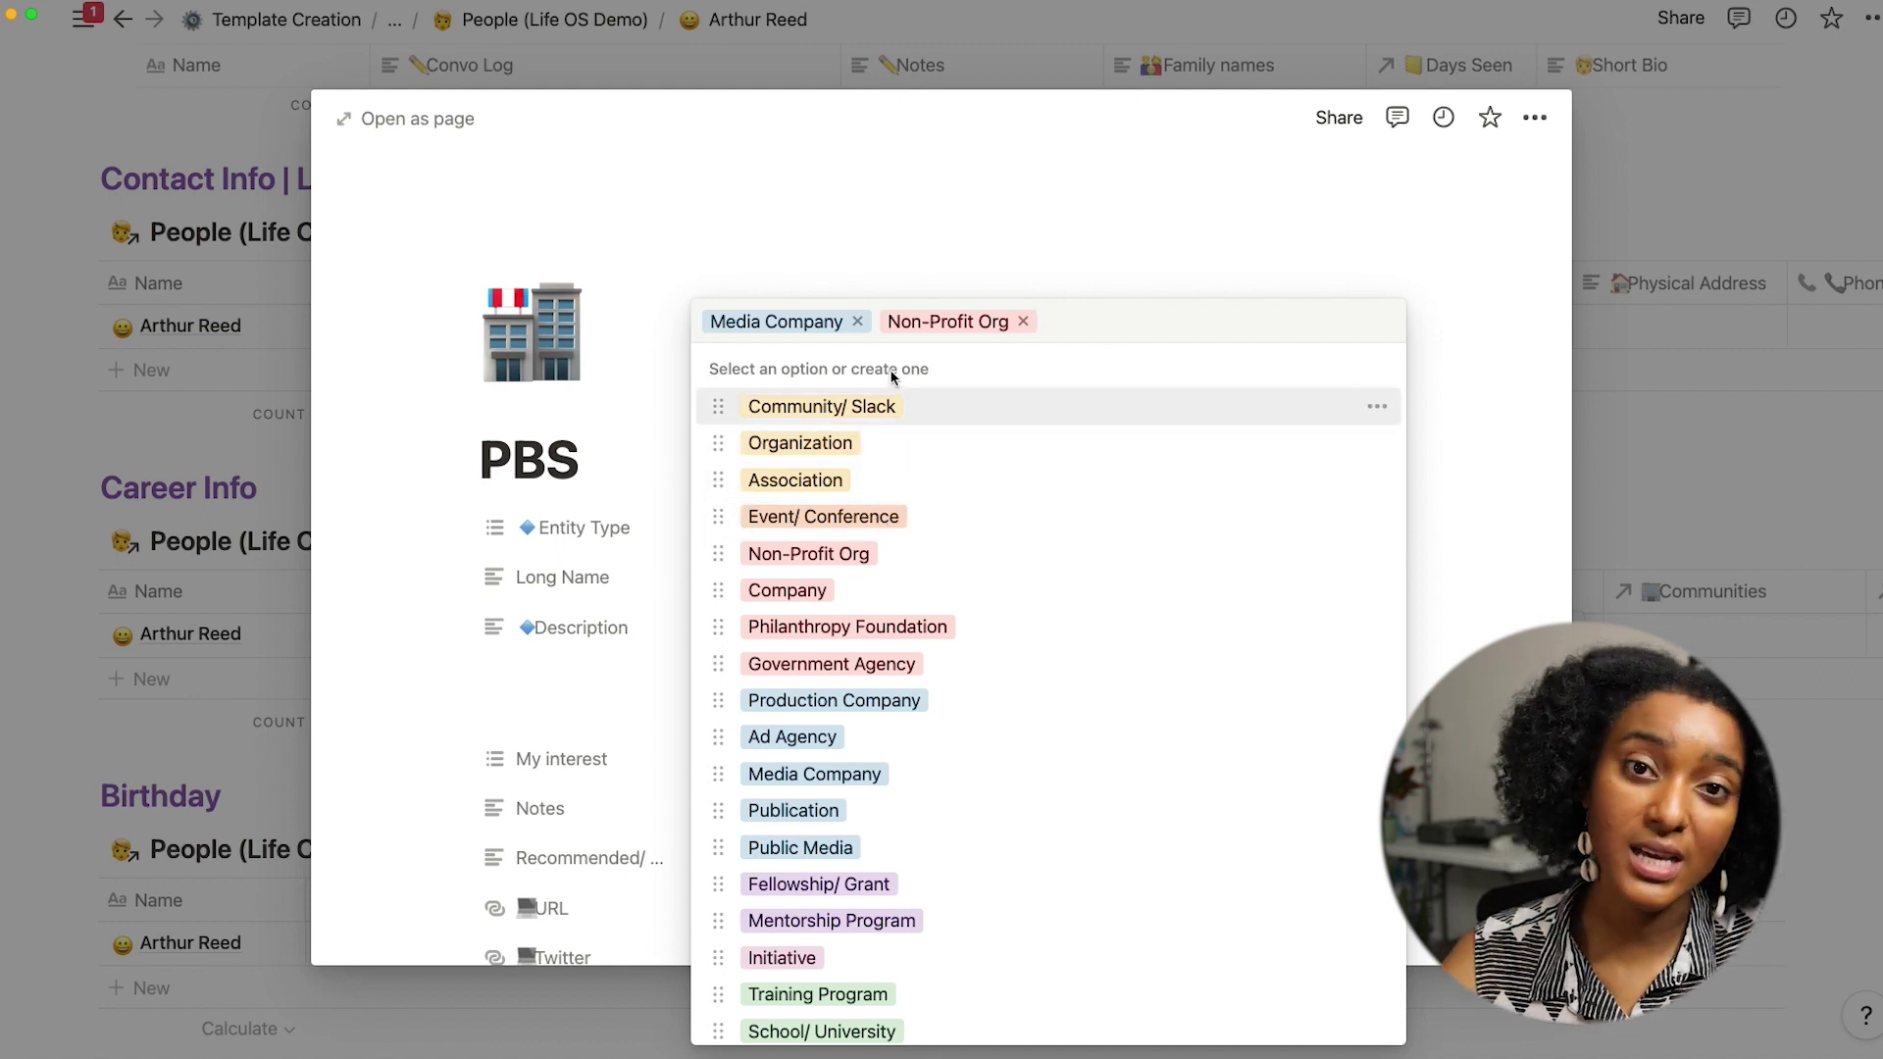
scroll(967, 536, "down", 3)
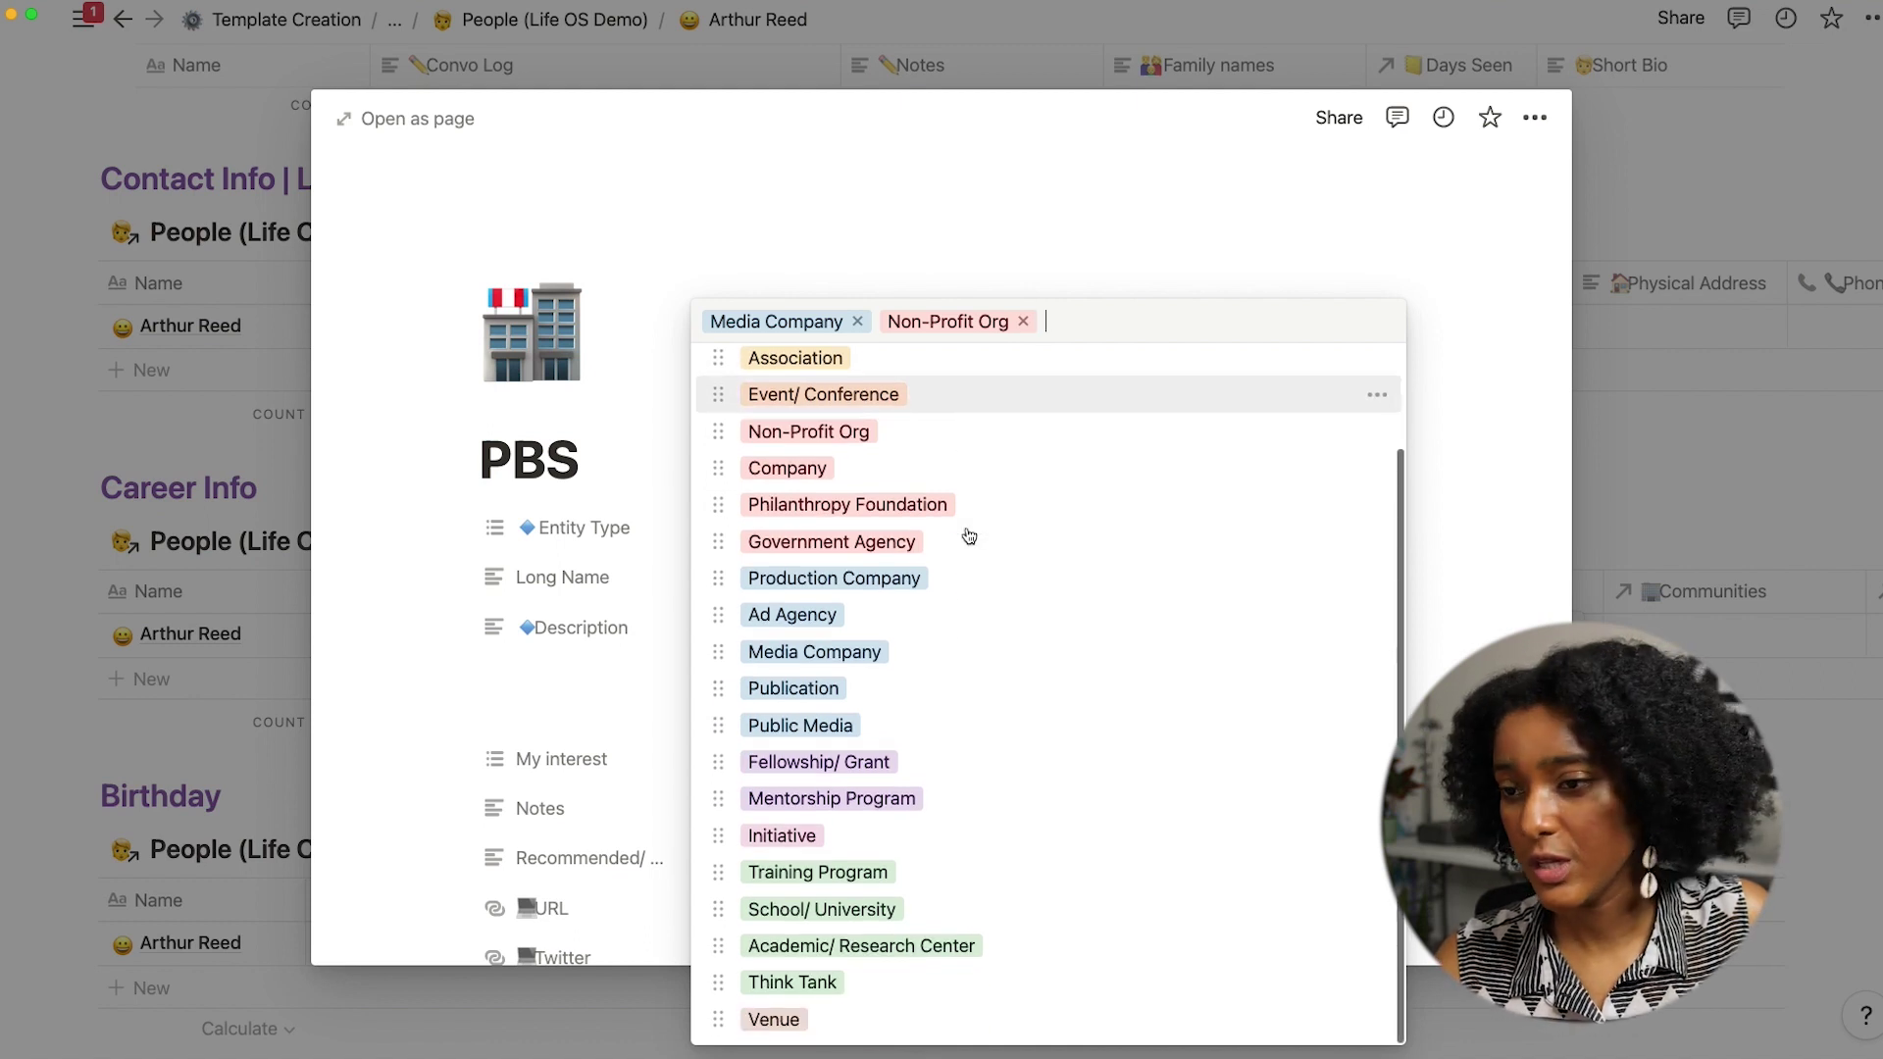
left_click(1454, 435)
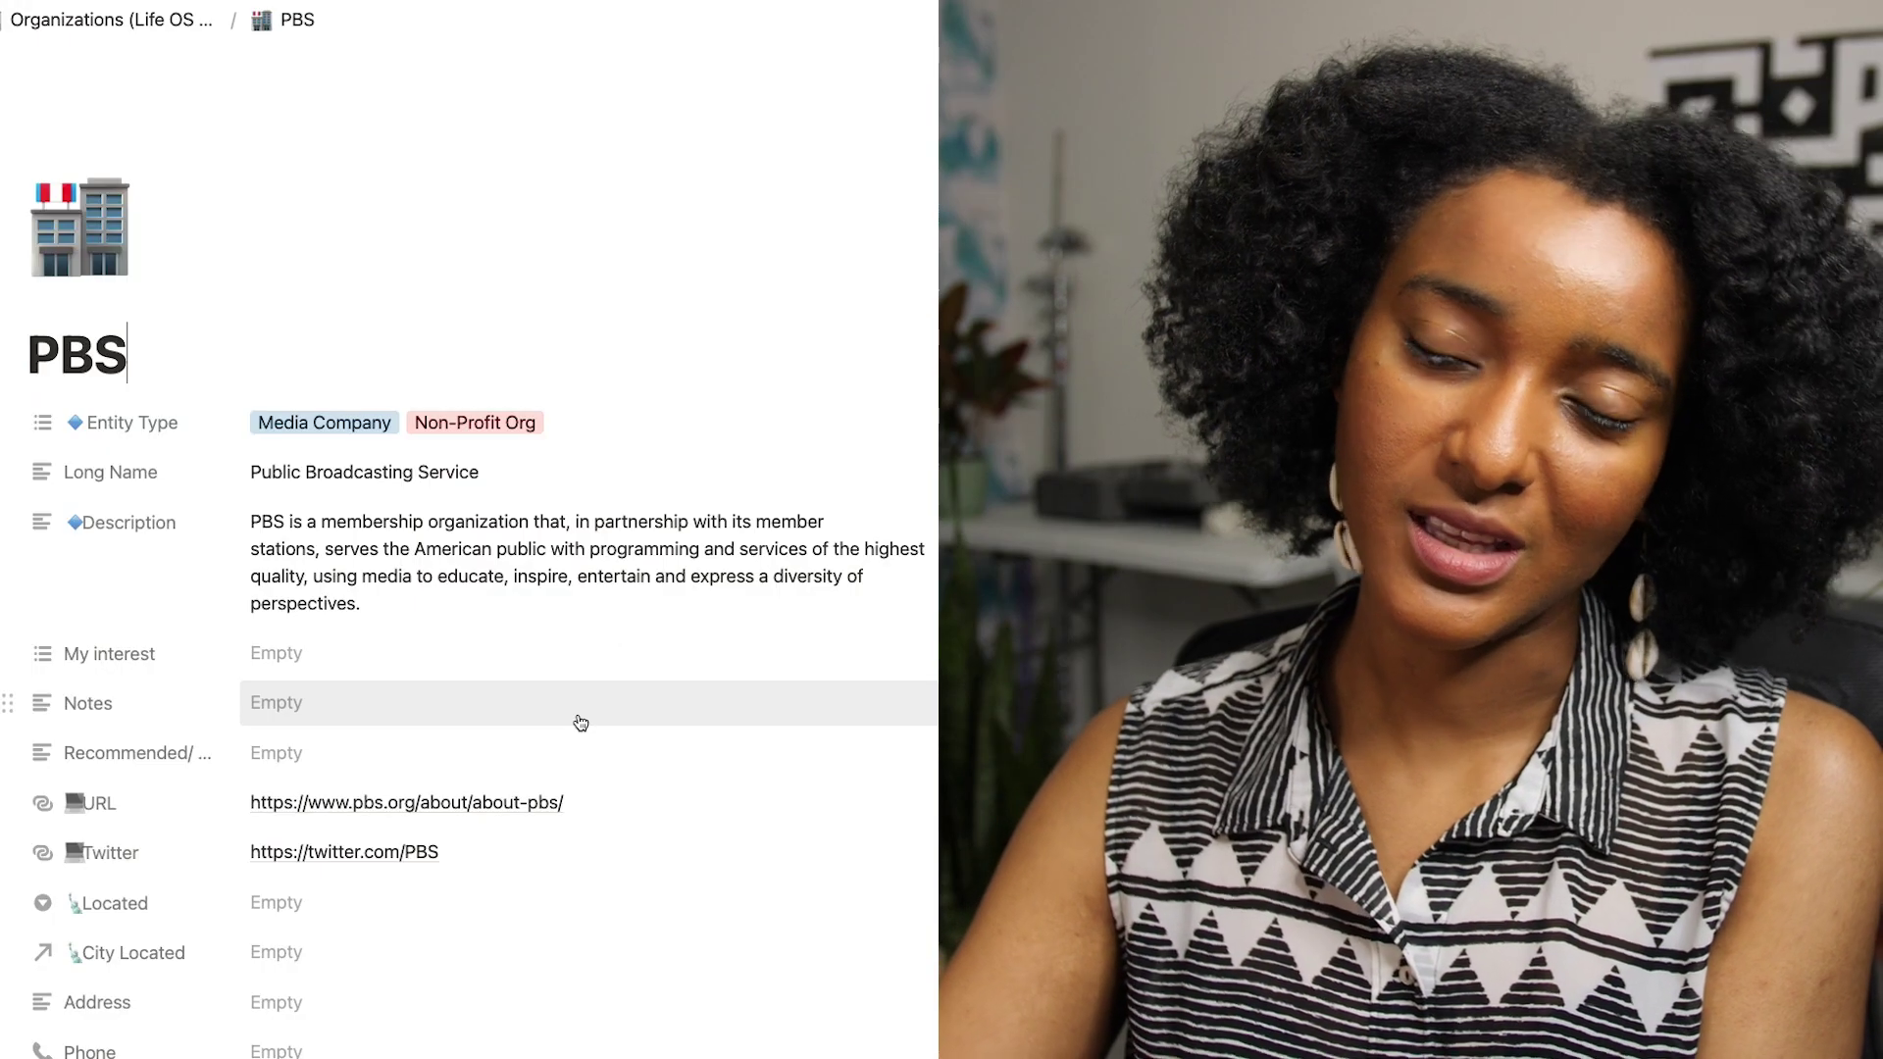
Set PBS's city to DC - D.C
scroll(581, 722, "down", 3)
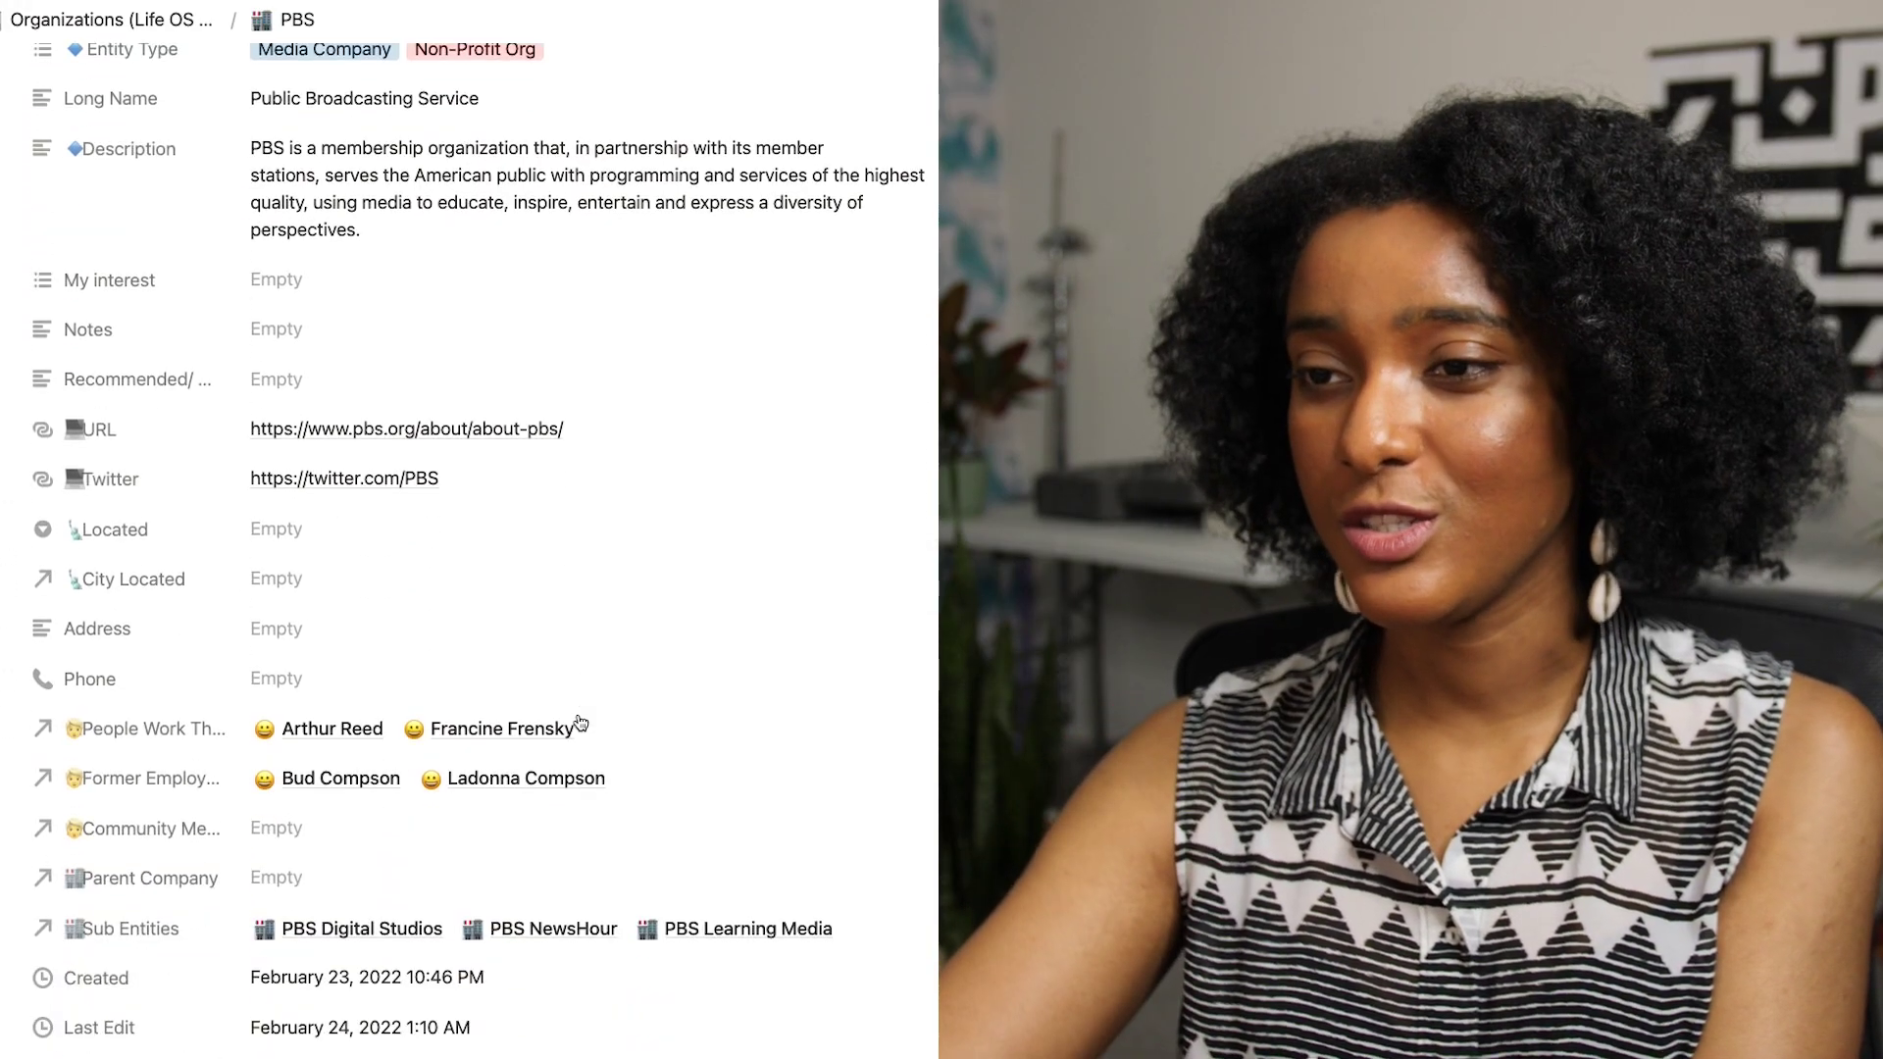
left_click(249, 599)
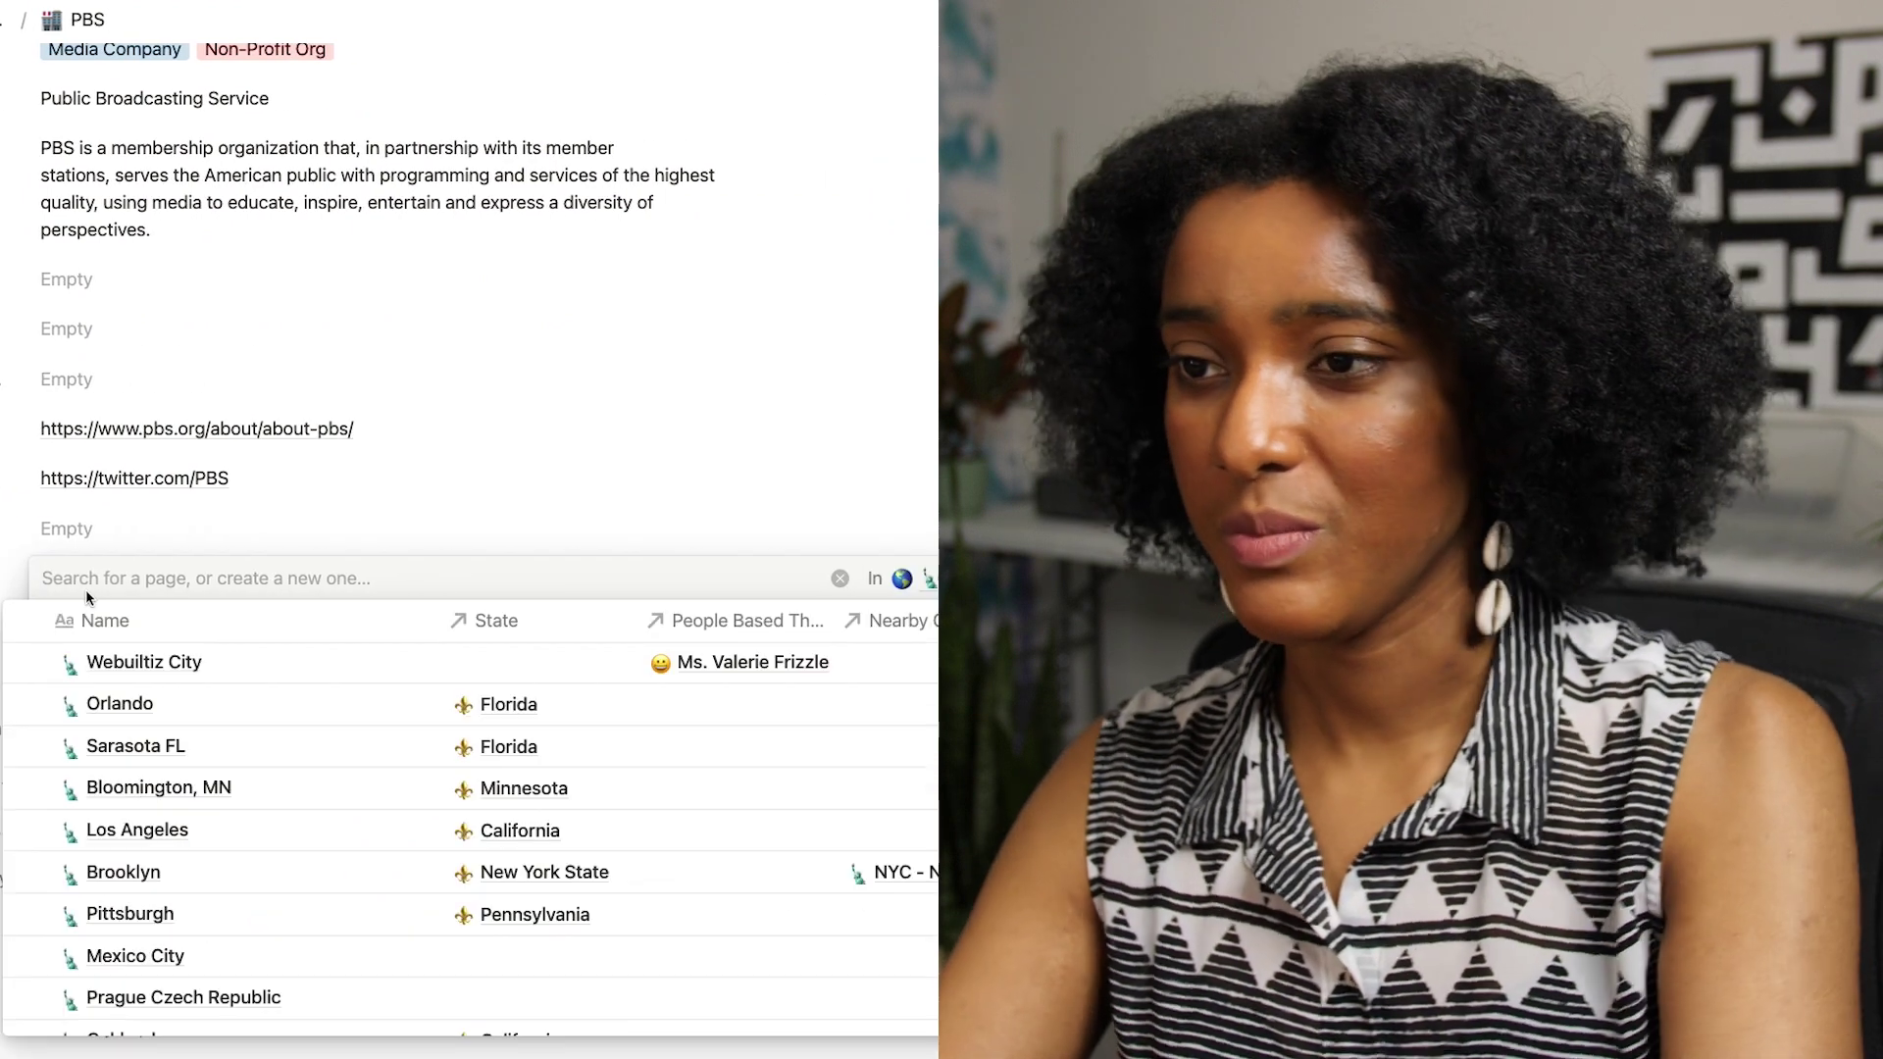
type("dc")
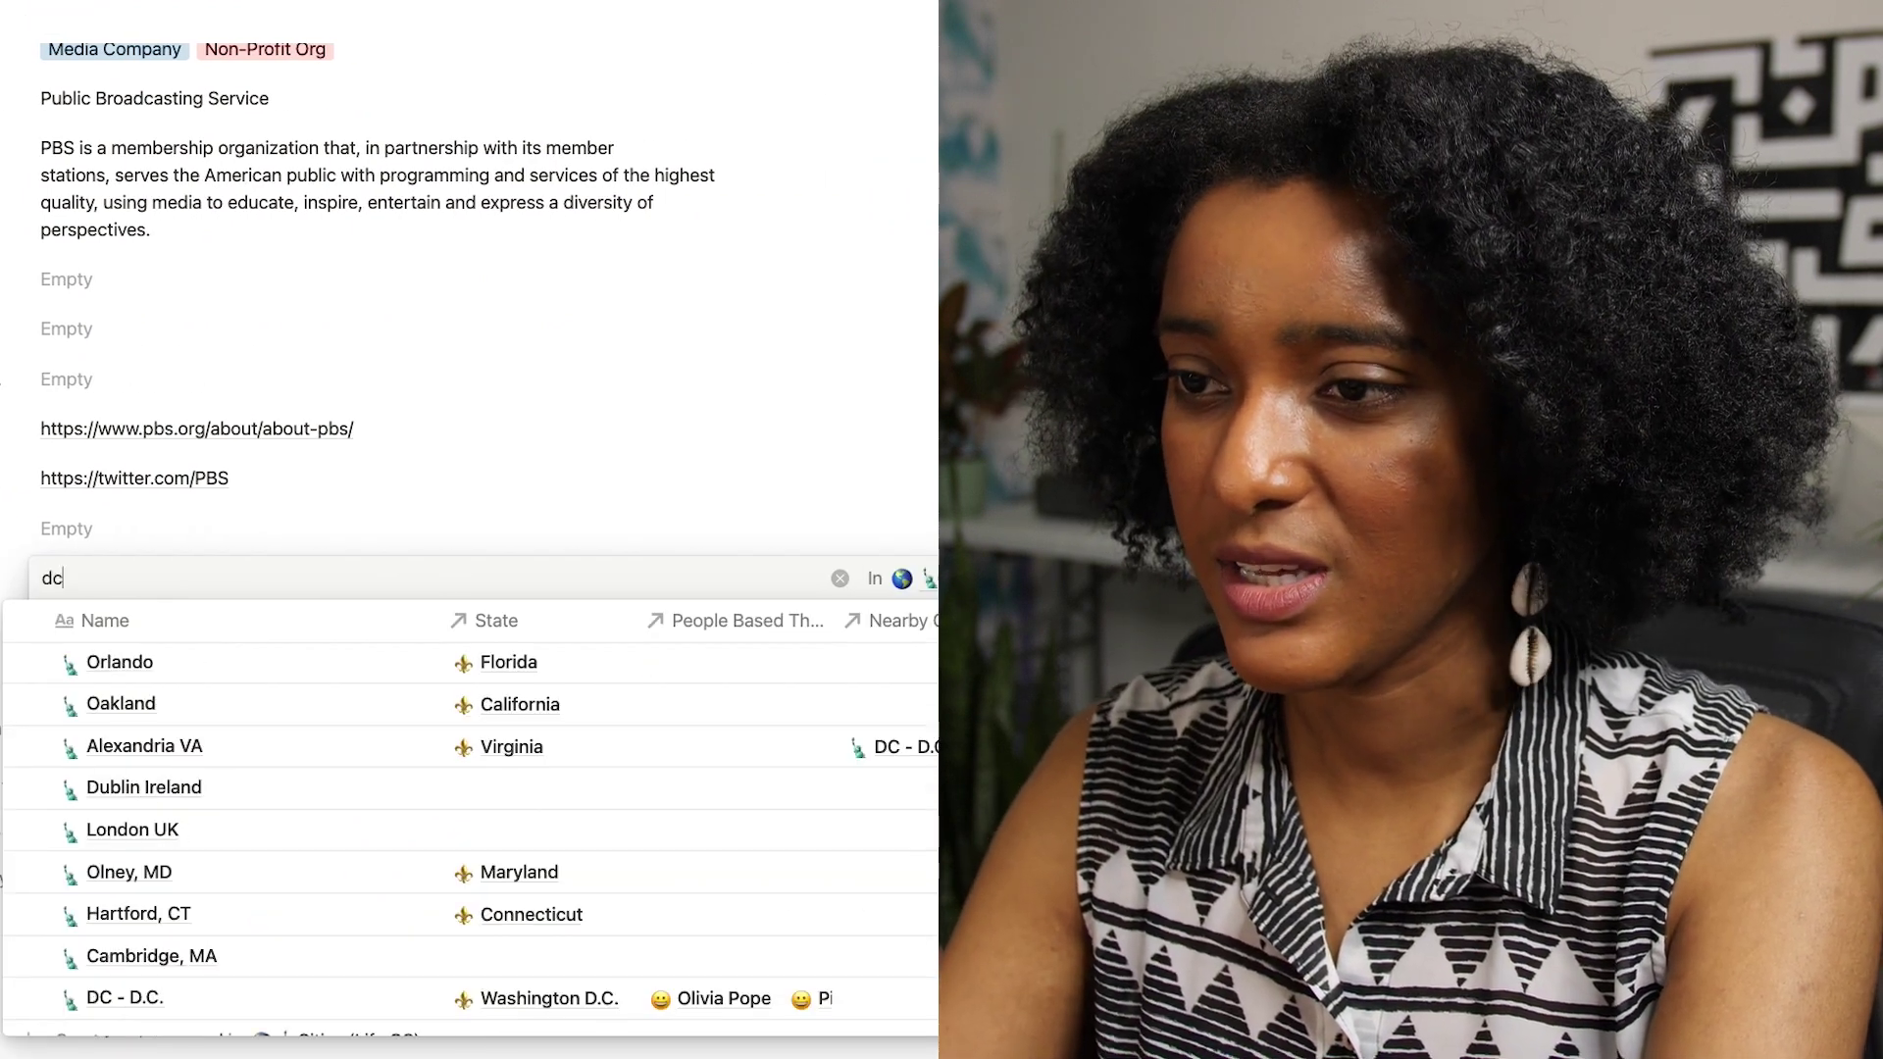
left_click(136, 664)
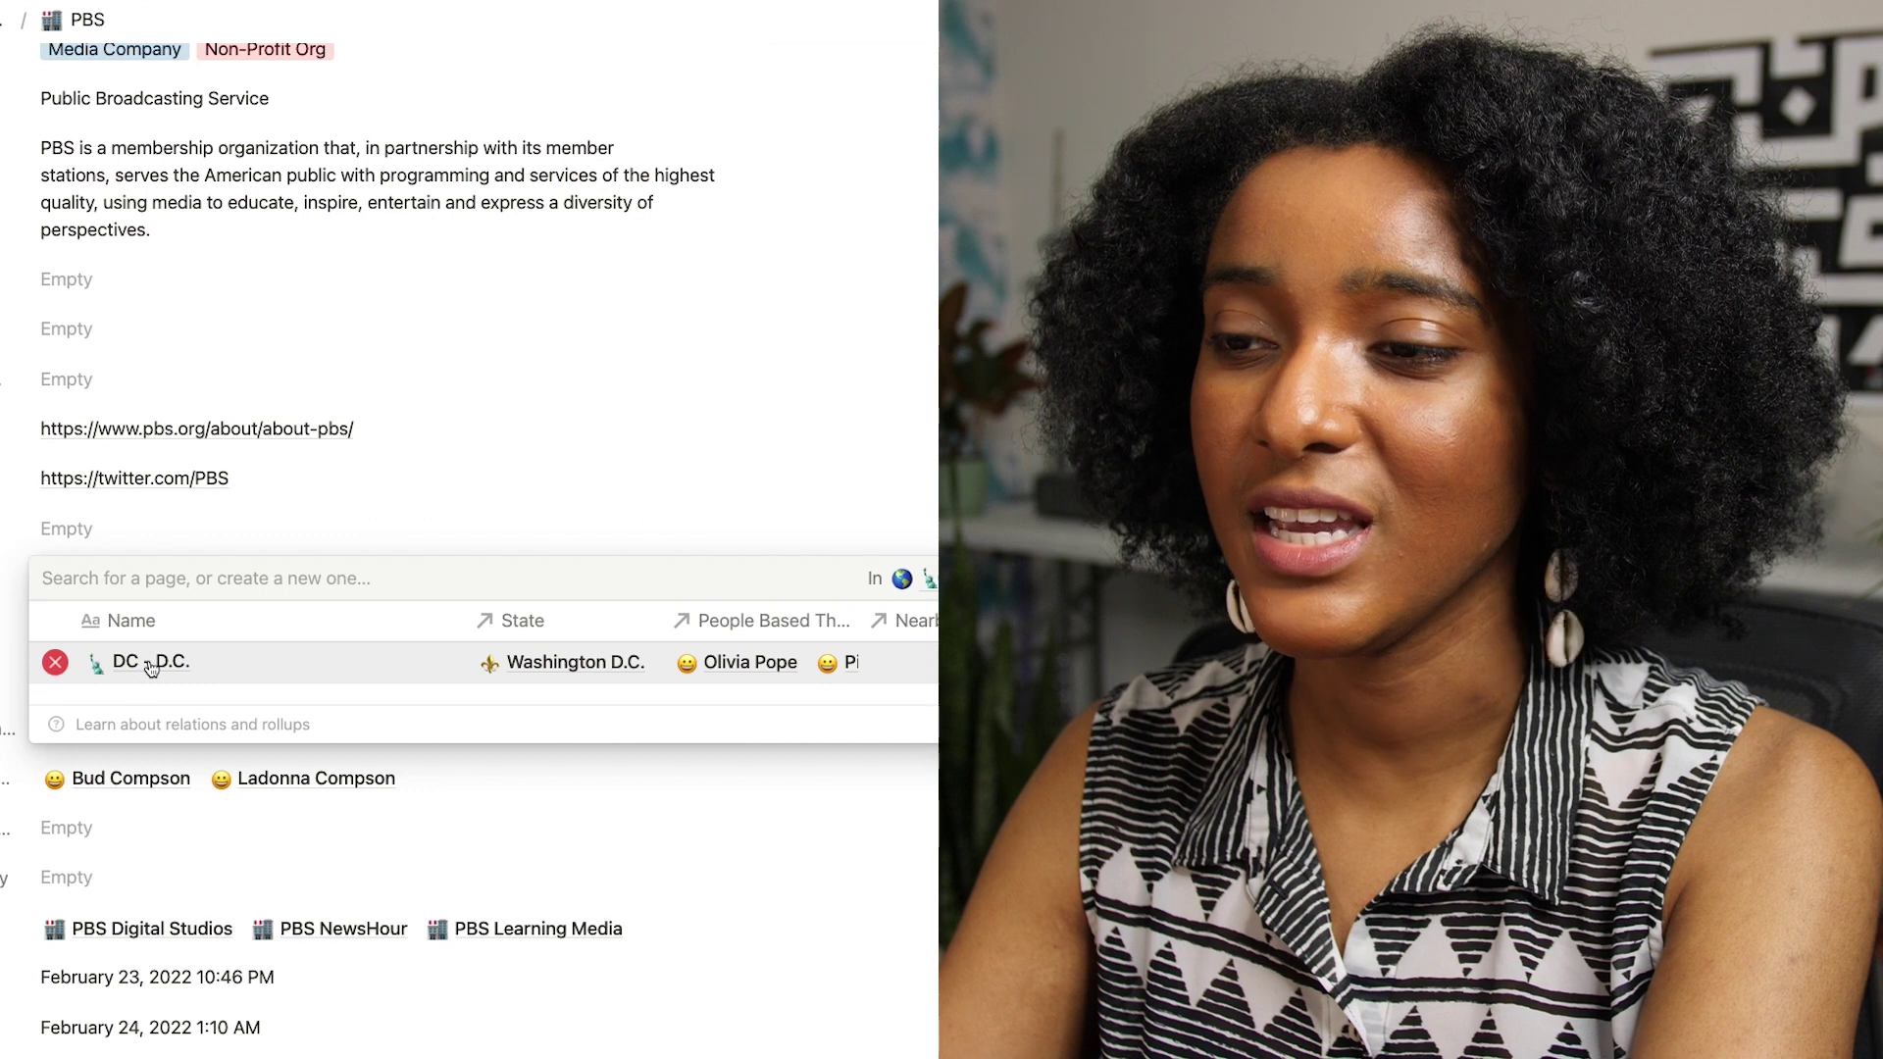
Open the DC - D.C. city page and its linked Washington D.C. state as a full page
left_click(147, 666)
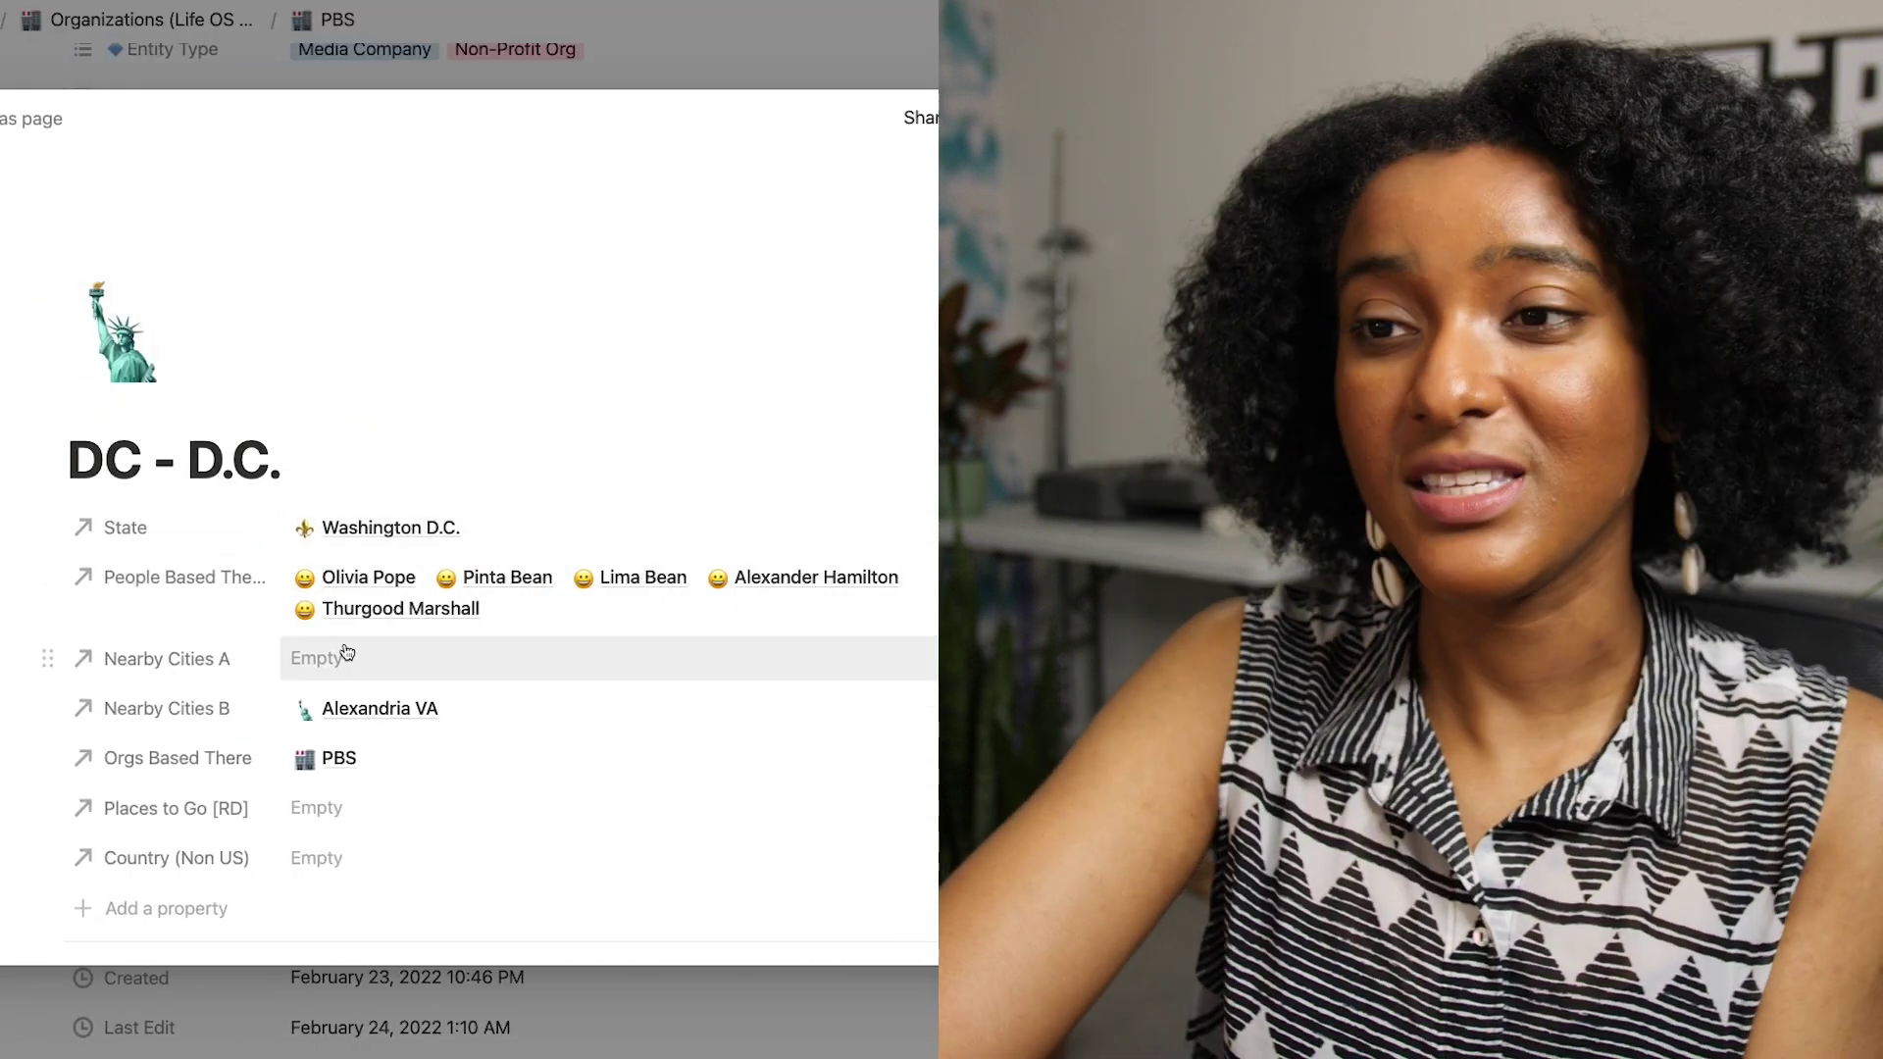
scroll(347, 656, "down", 3)
scroll(347, 652, "down", 3)
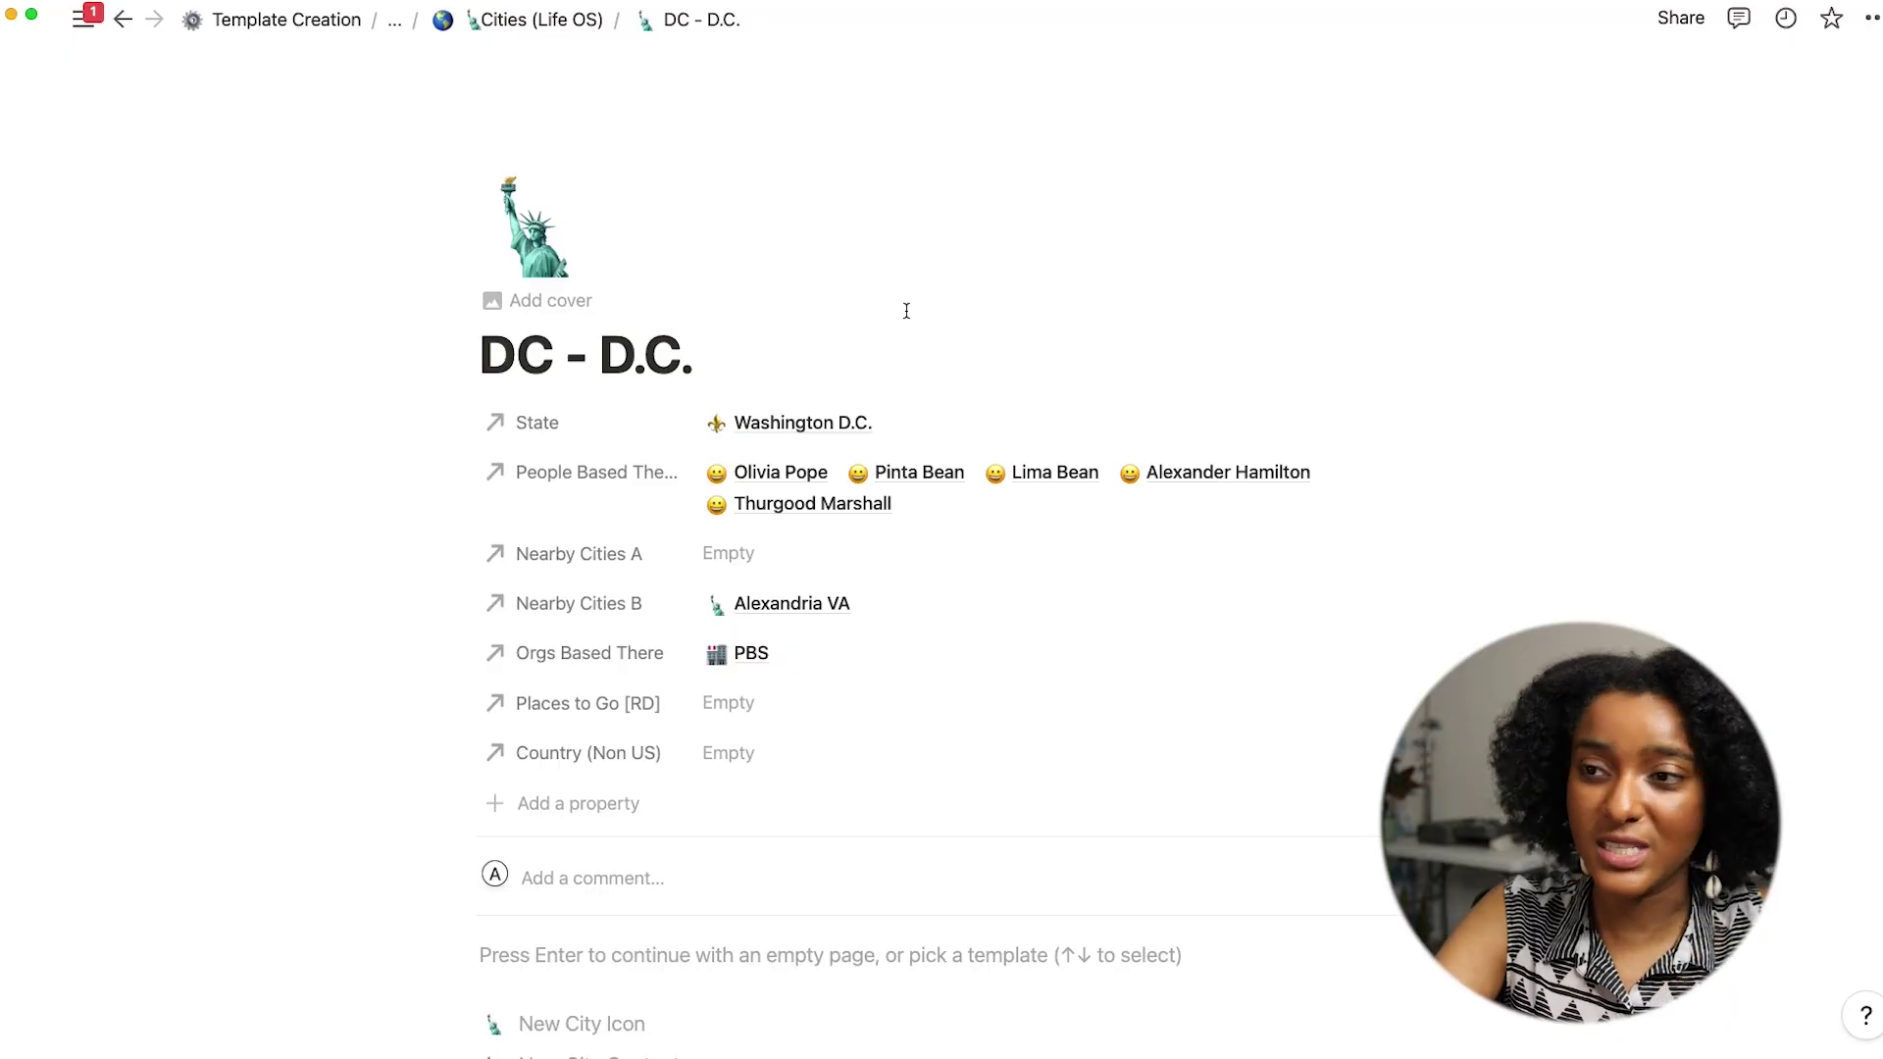
left_click(795, 422)
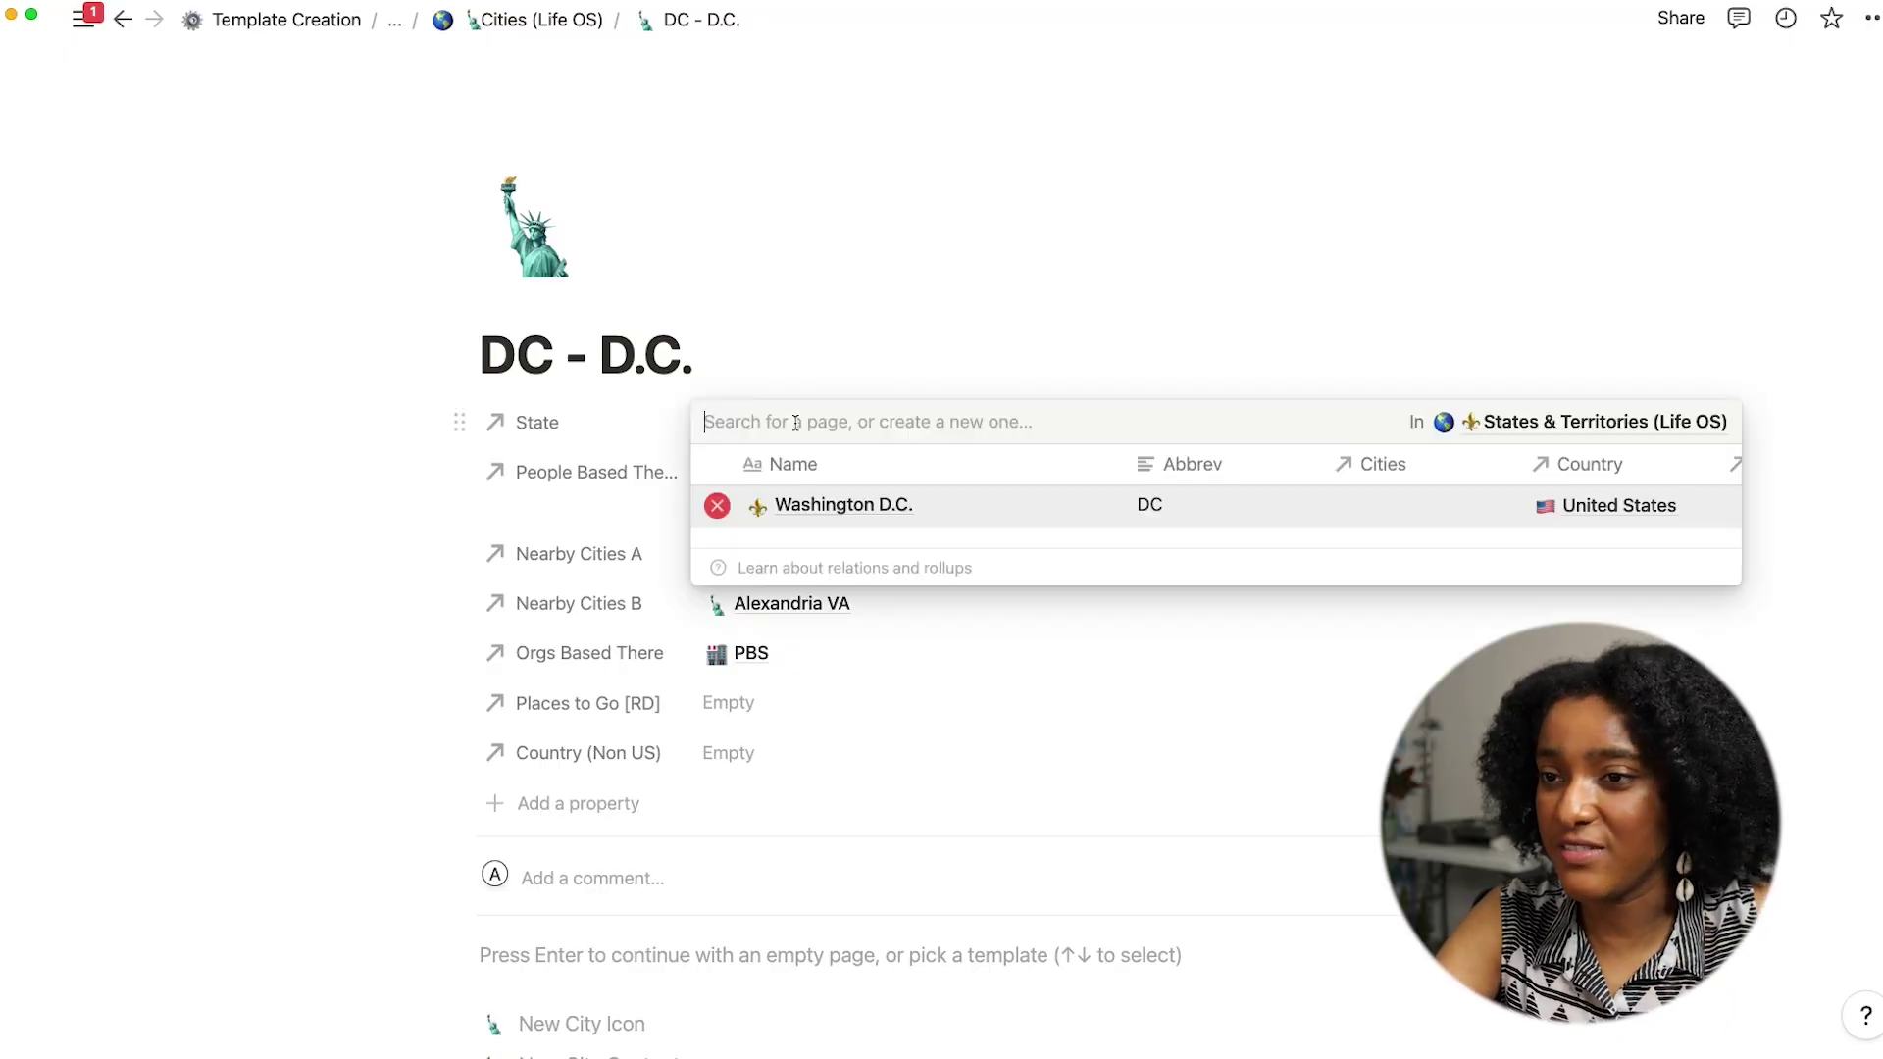
left_click(841, 505)
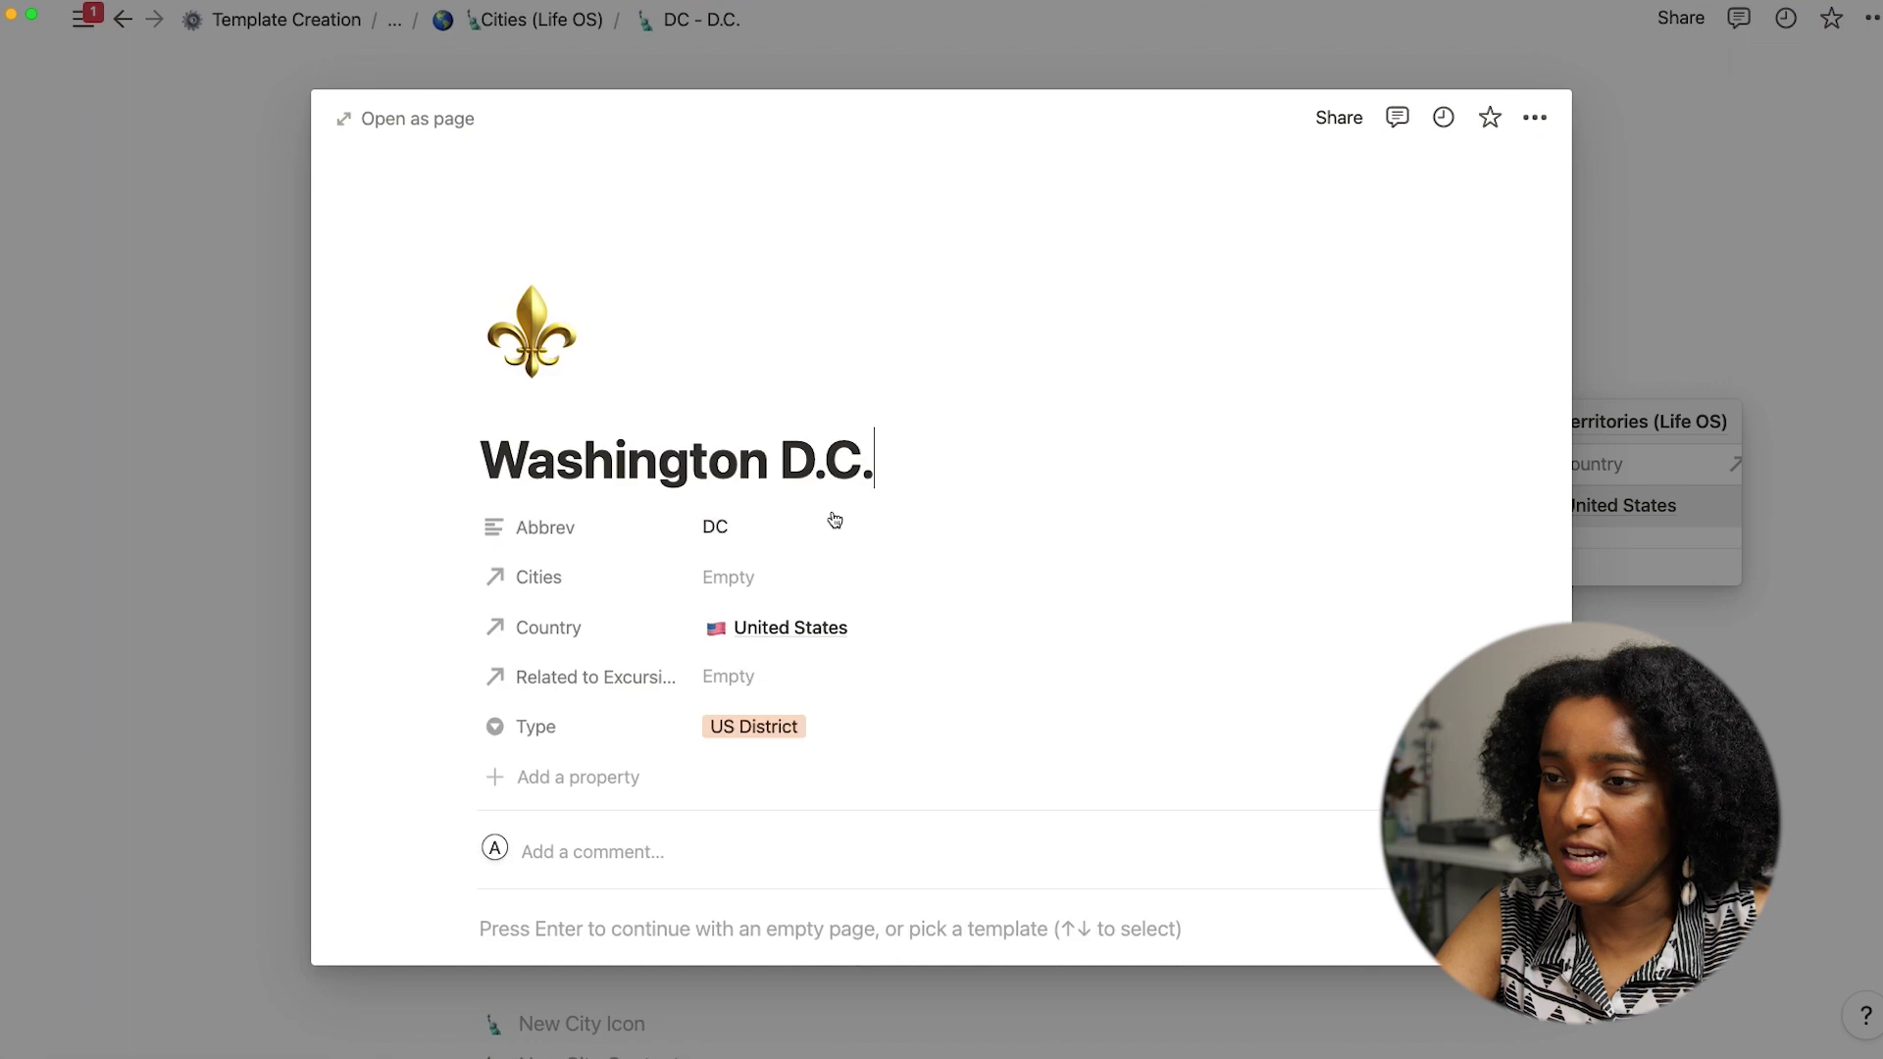
left_click(456, 136)
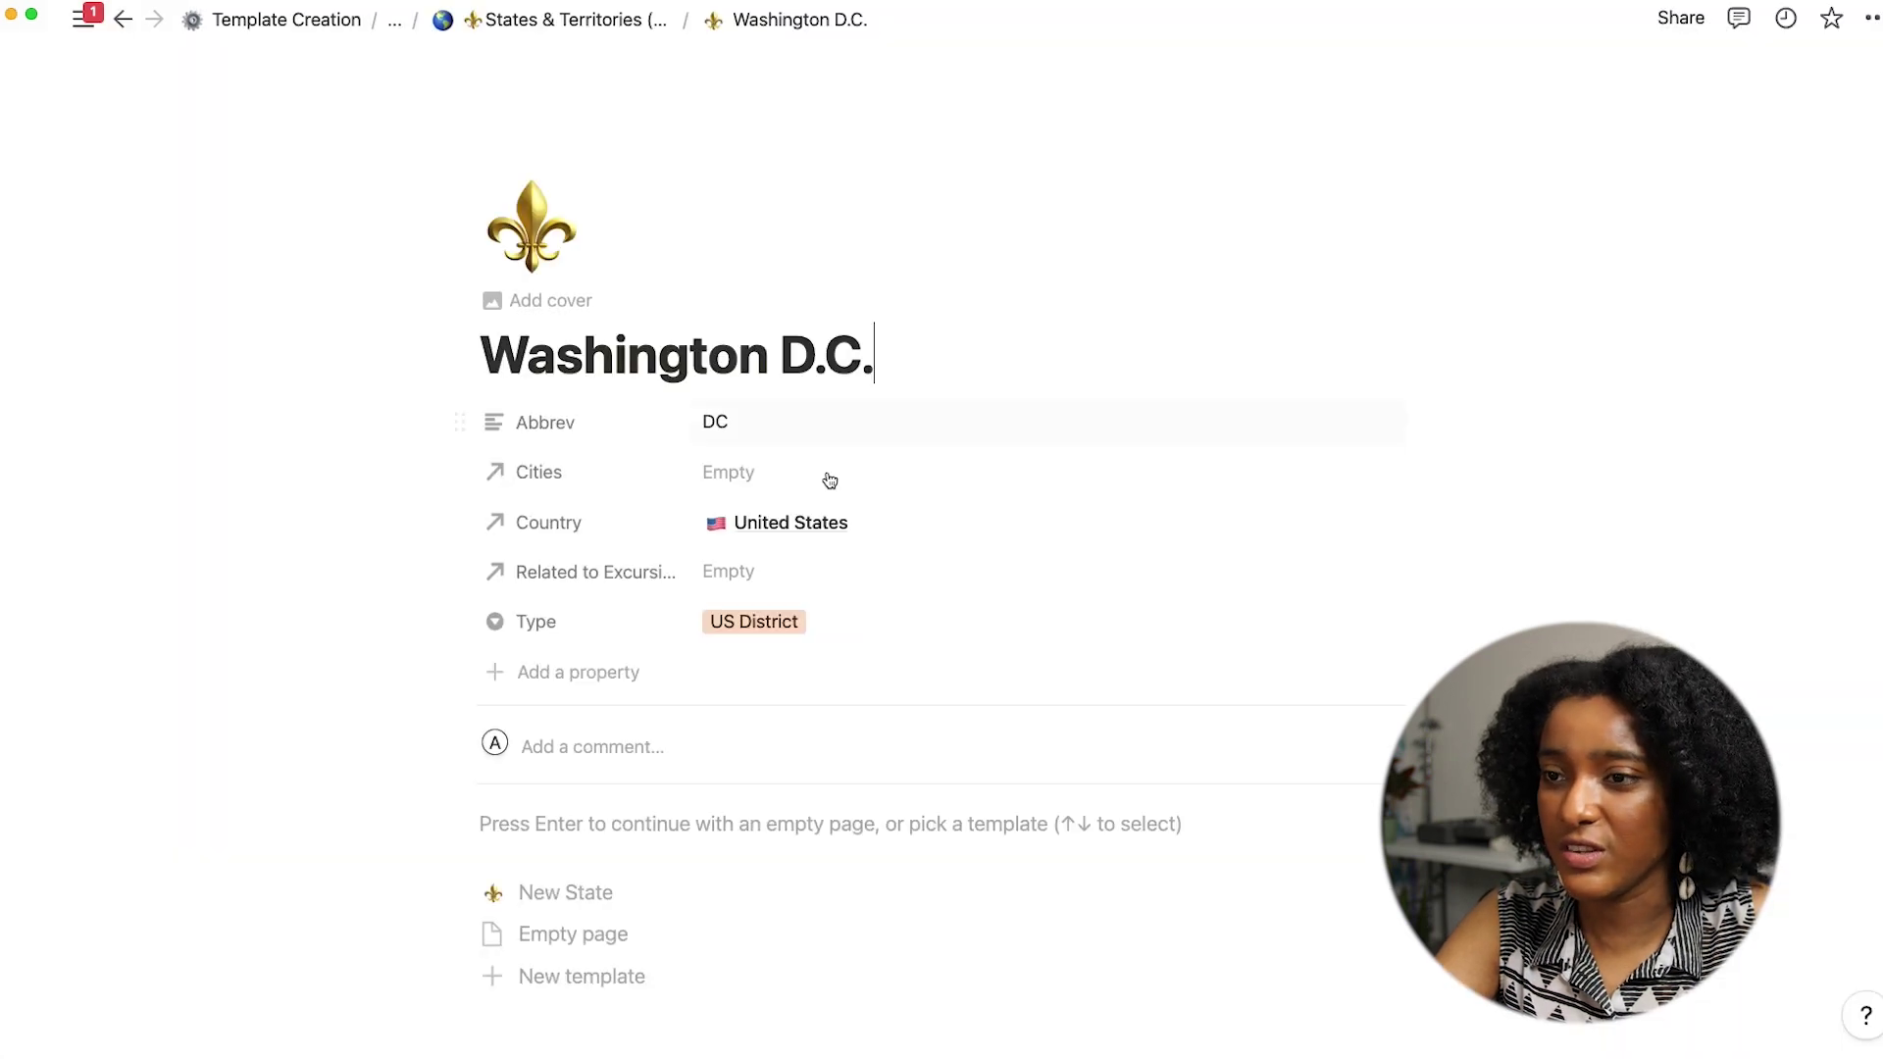
Go through States & Territories to the United States entry, then the Countries (Life OS) database
left_click(799, 530)
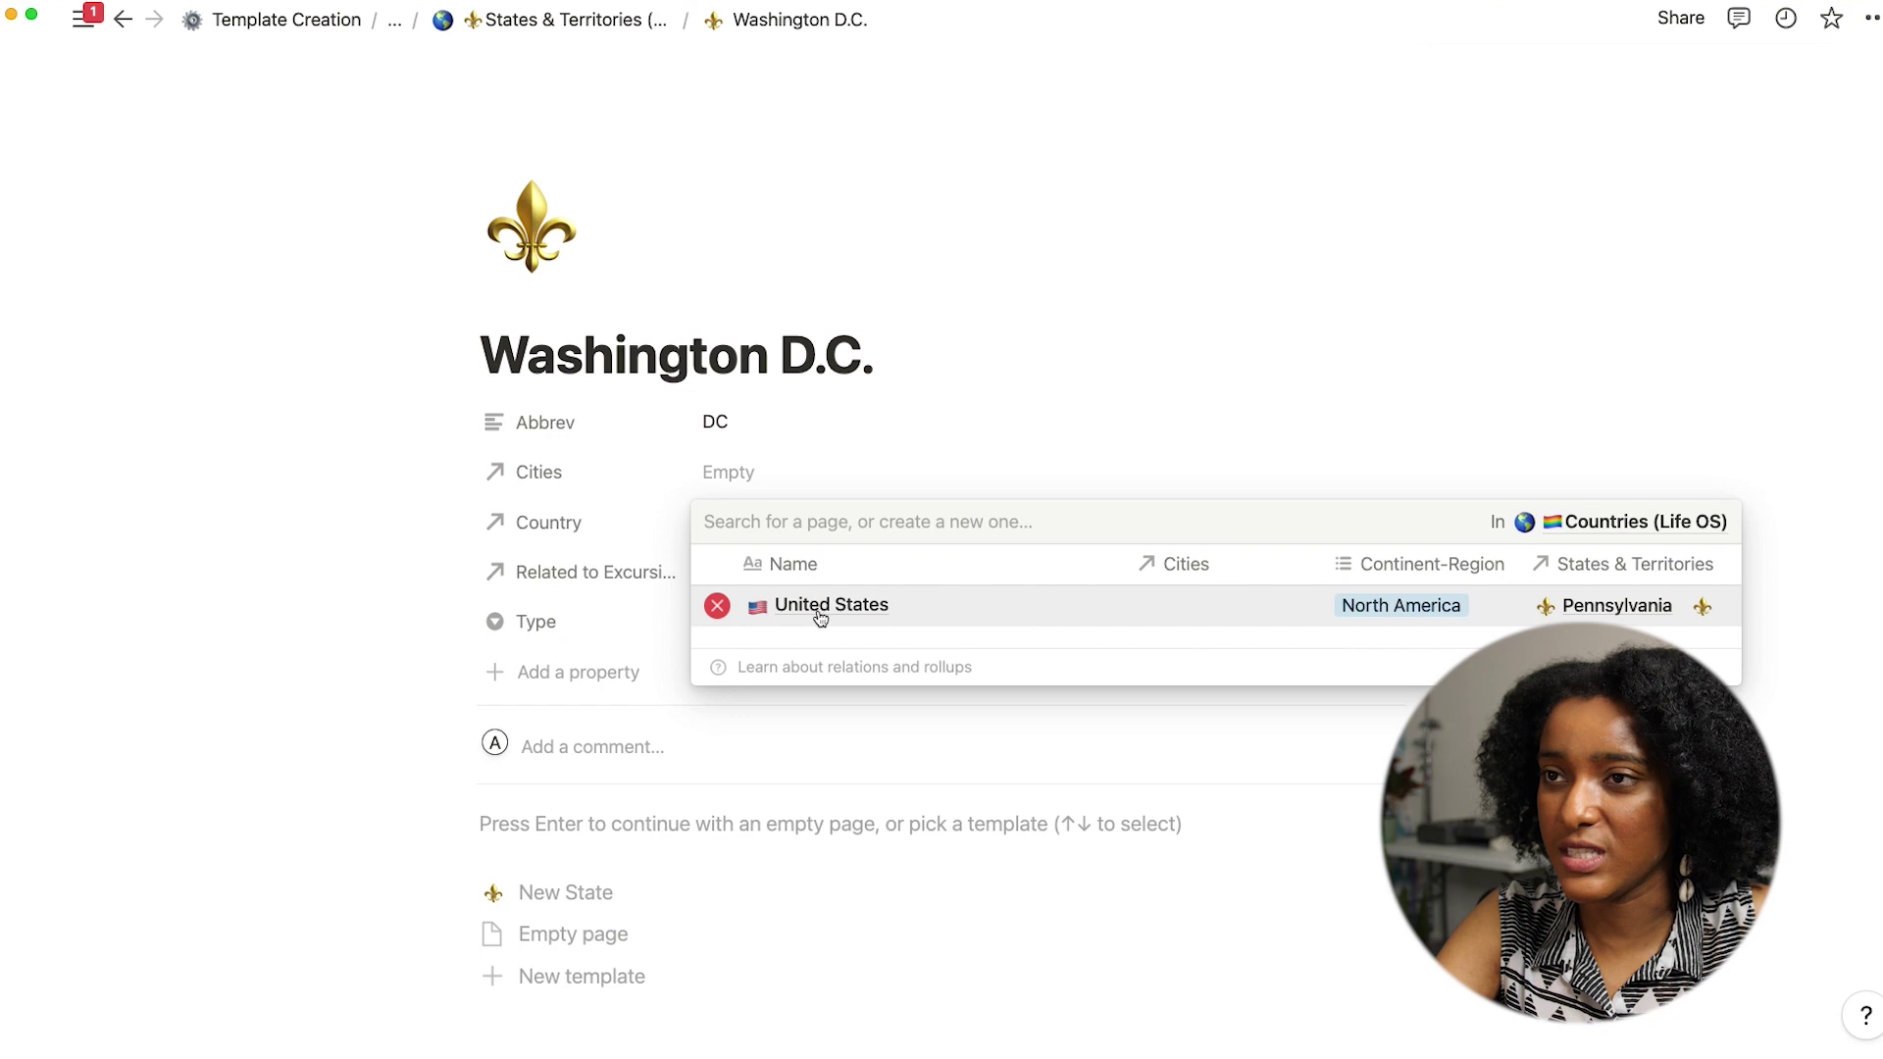
left_click(814, 615)
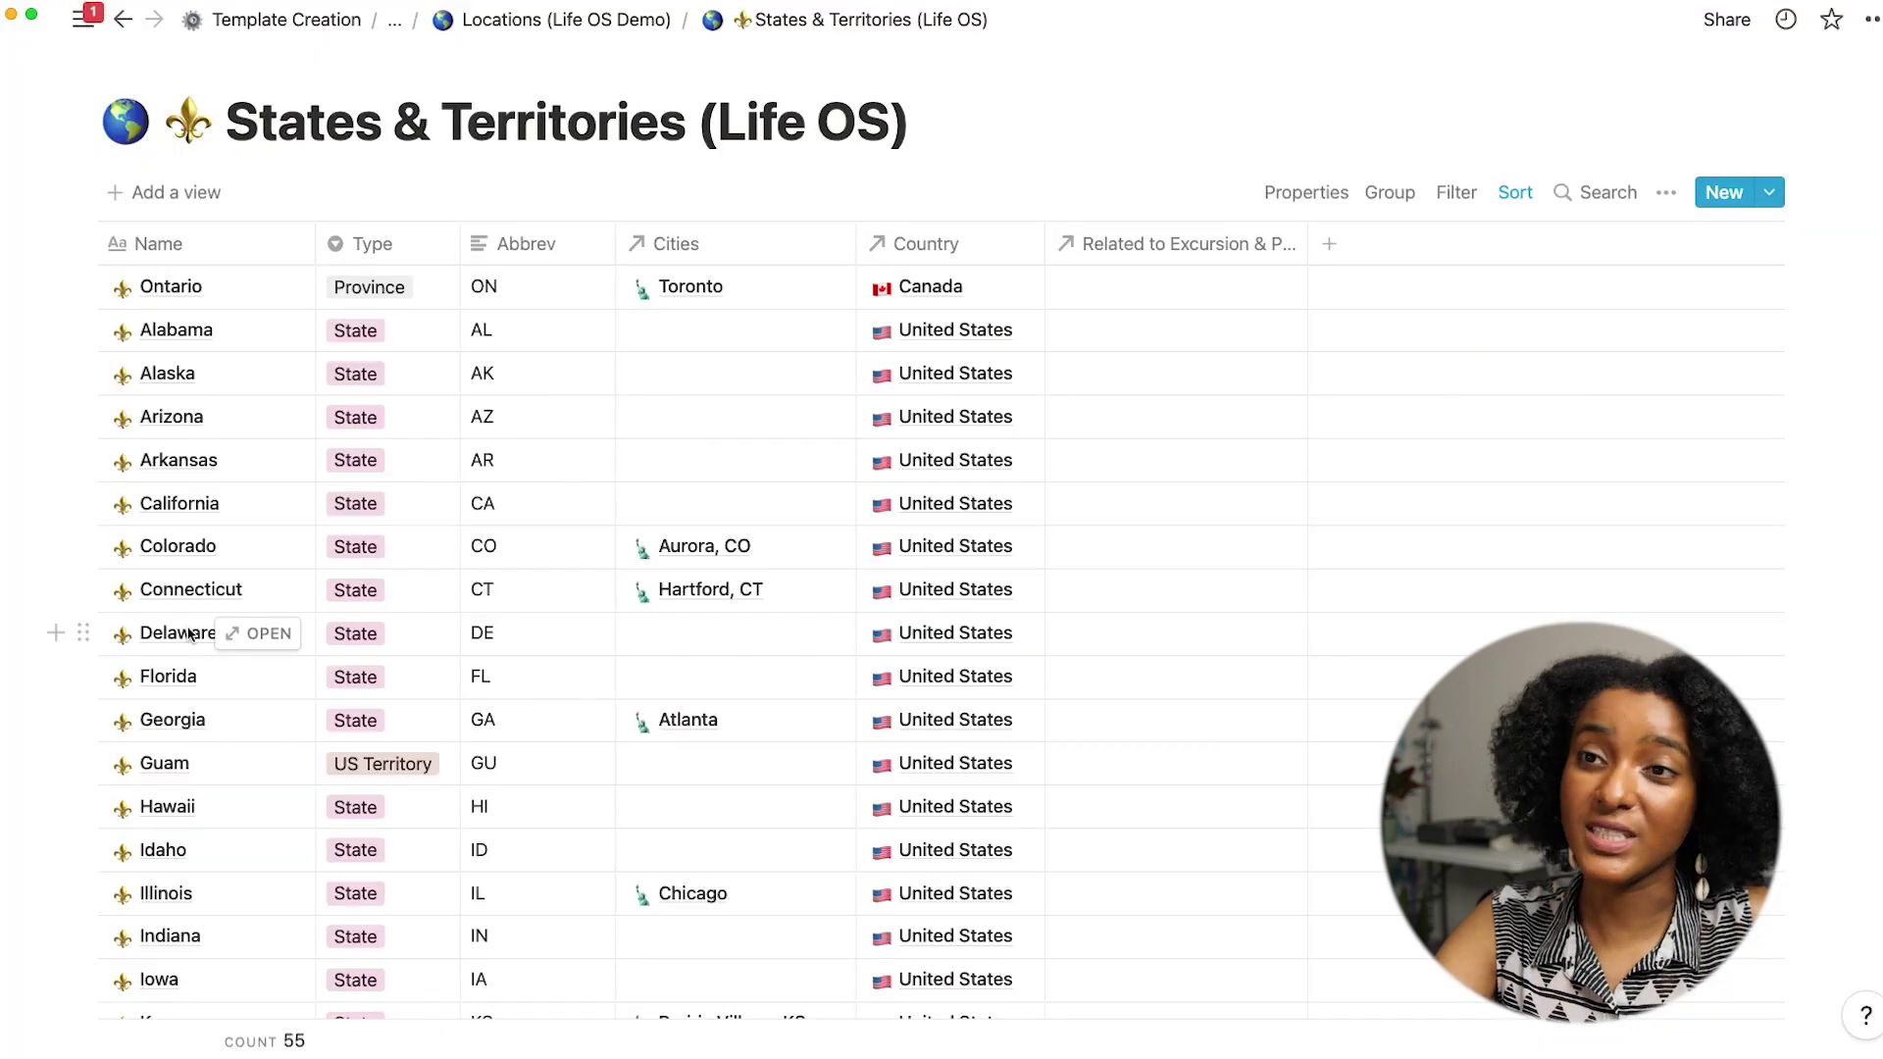
scroll(188, 633, "down", 15)
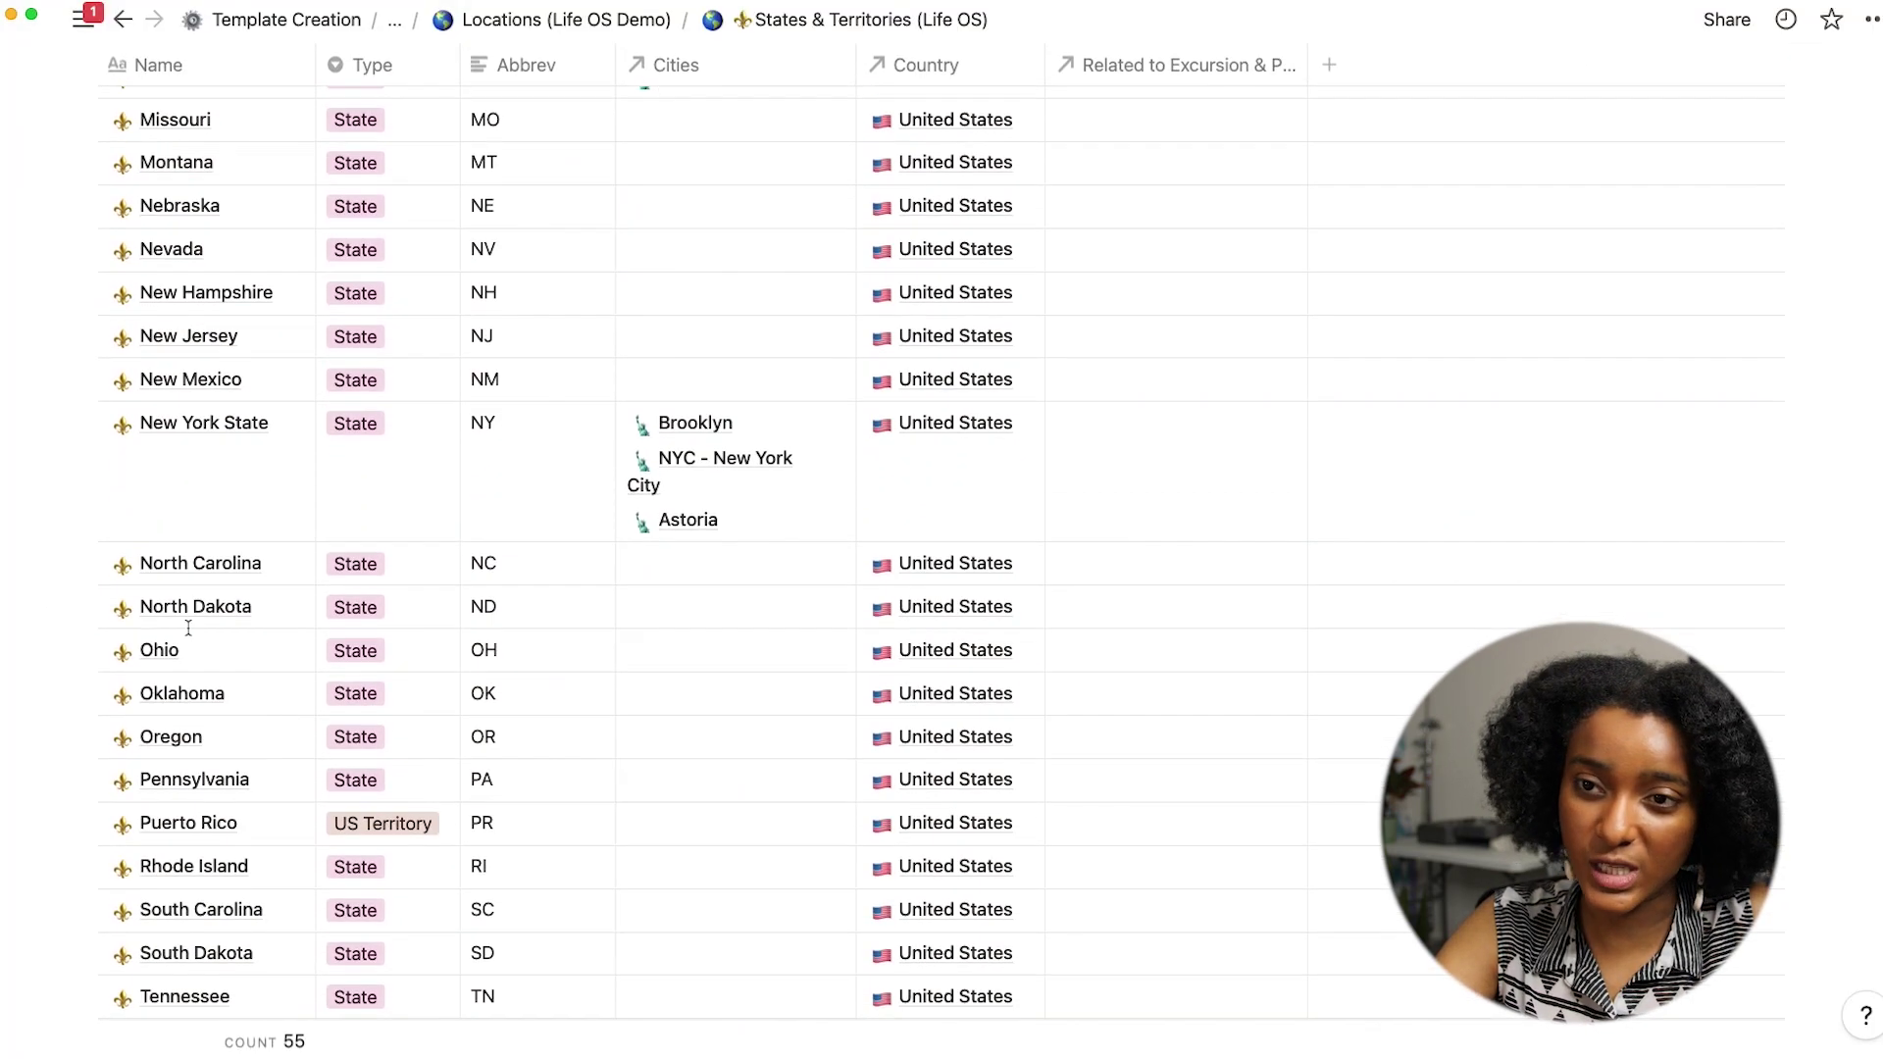
scroll(188, 628, "up", 15)
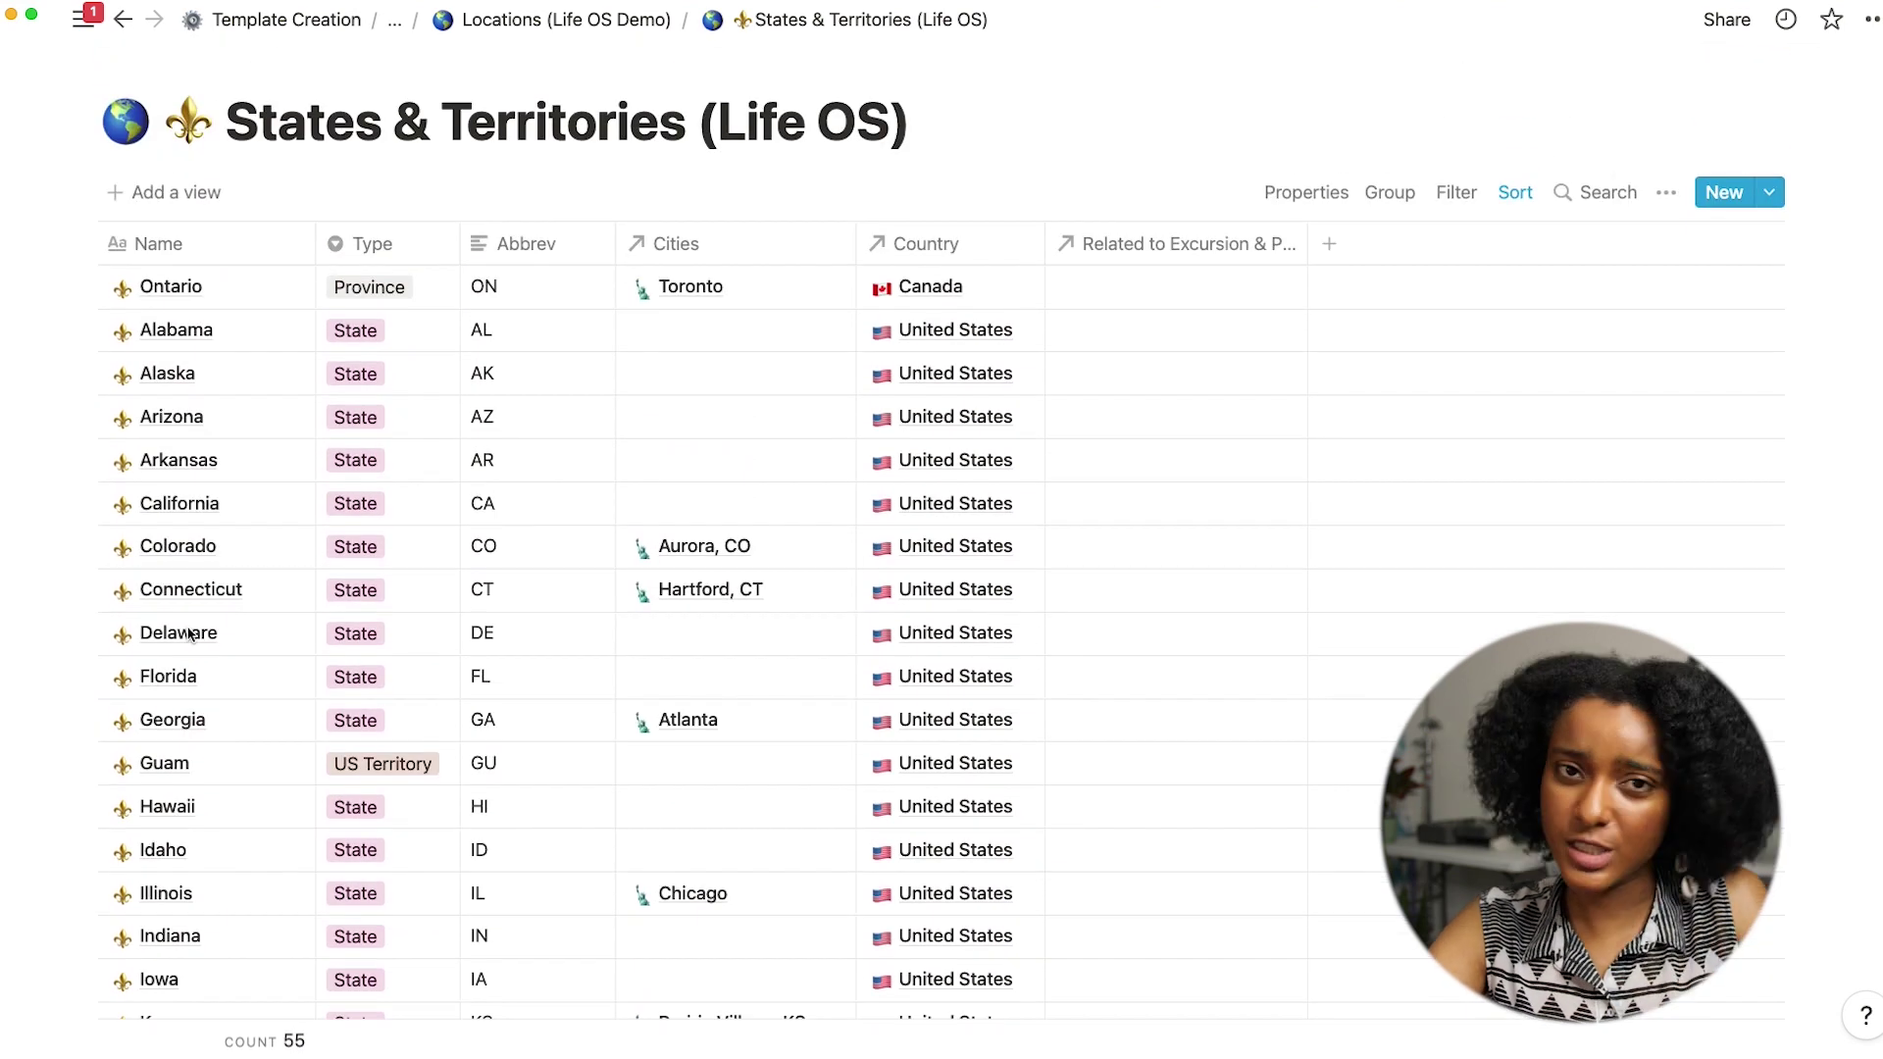
left_click(937, 334)
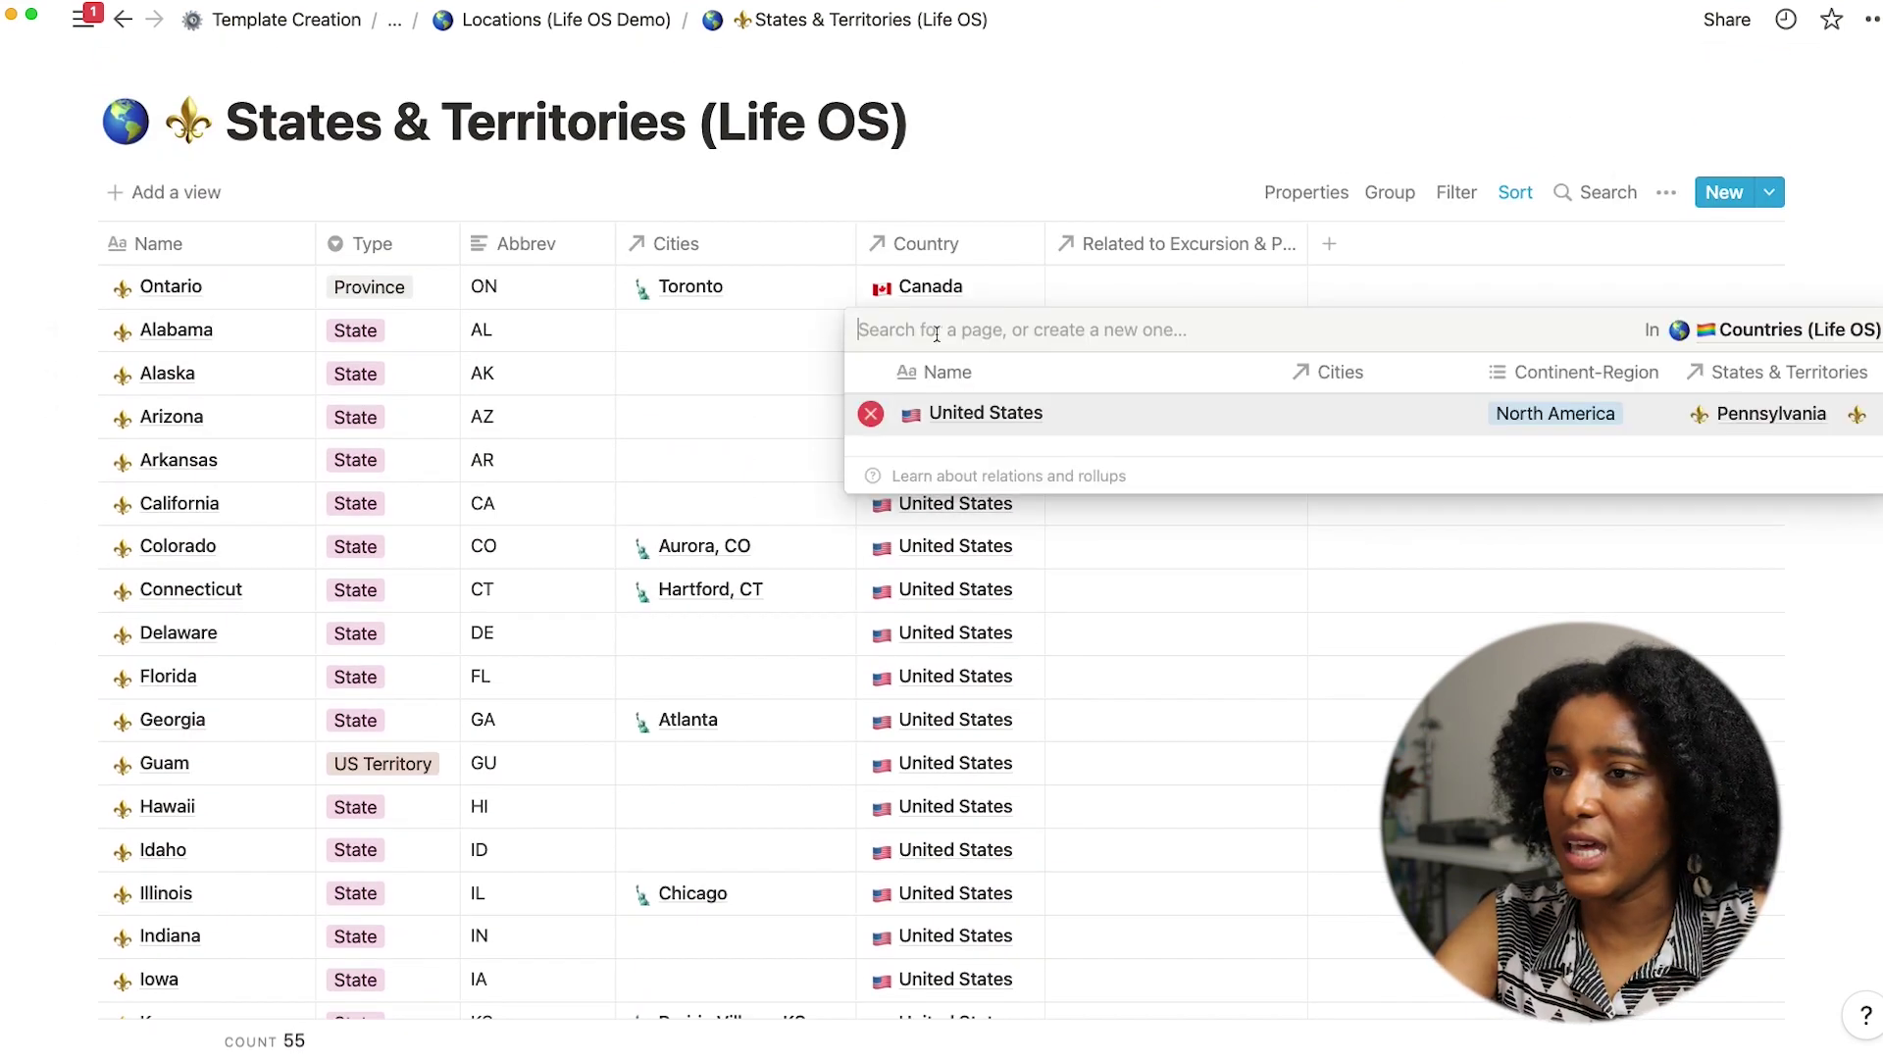
left_click(982, 420)
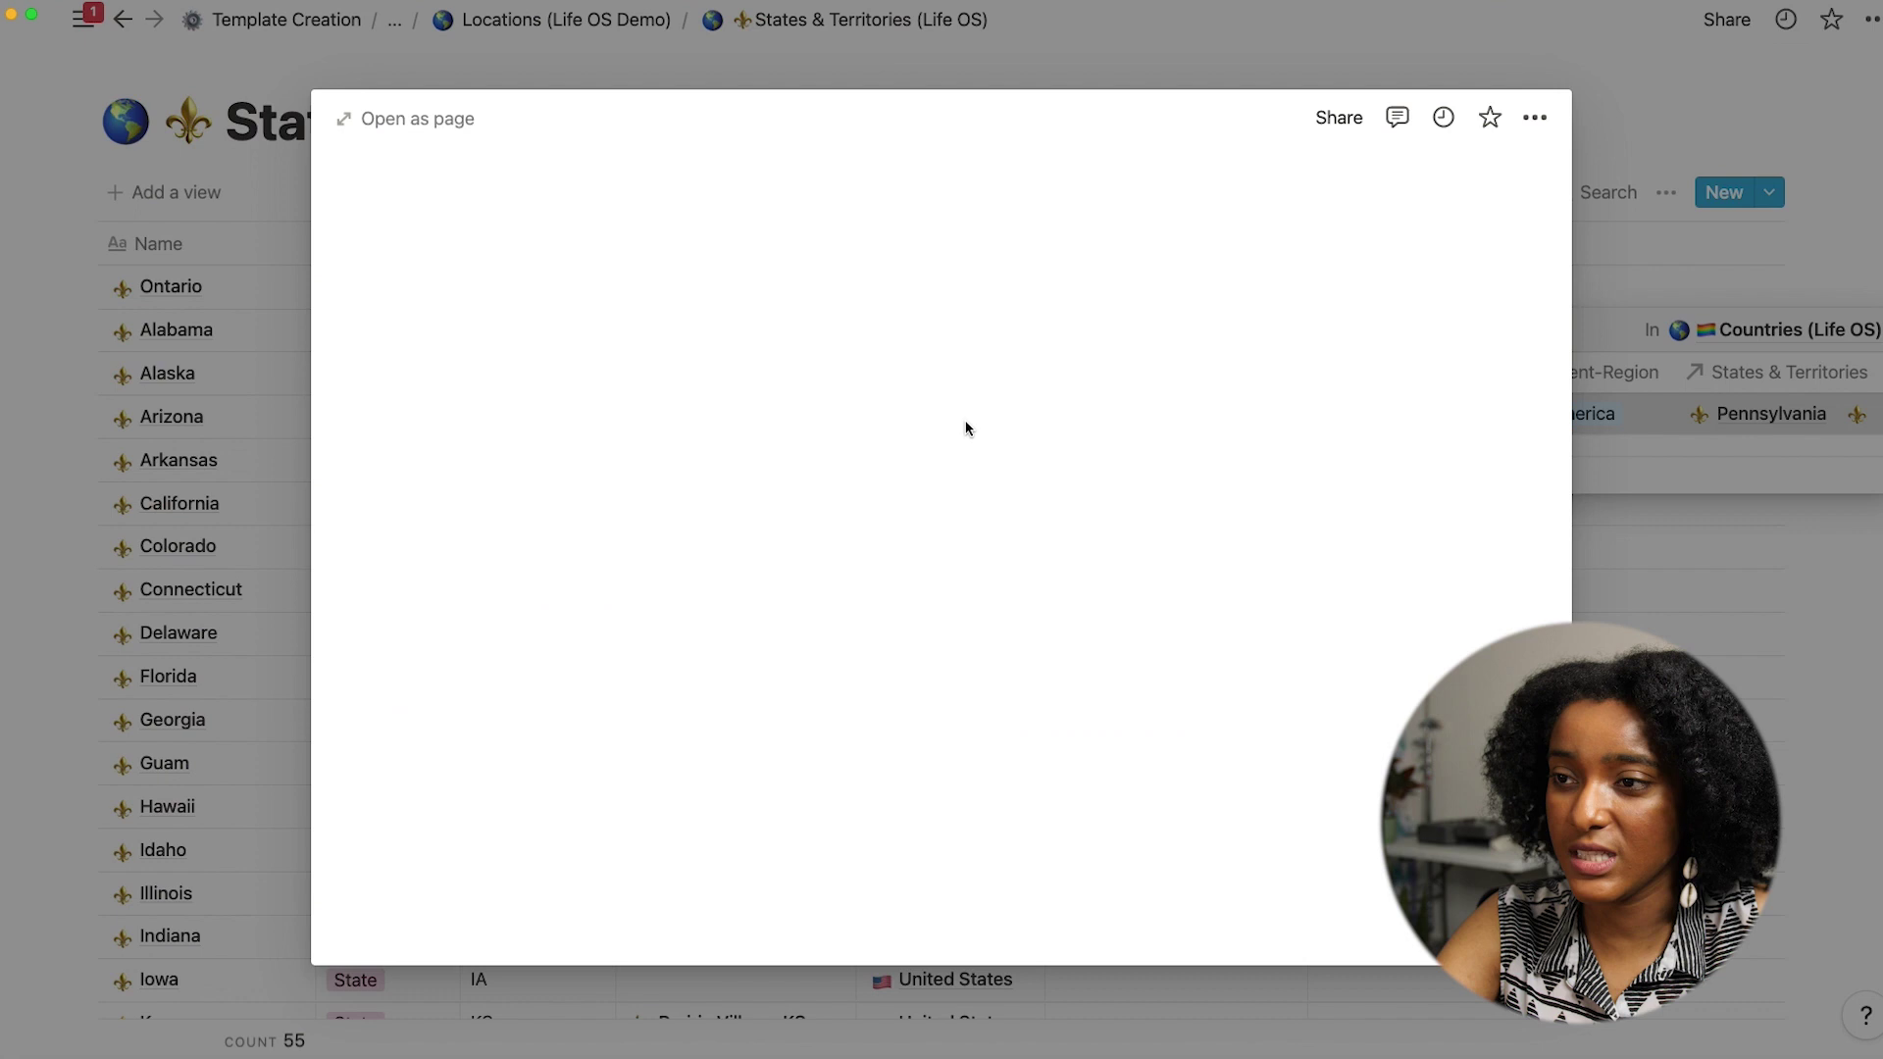
left_click(438, 126)
left_click(592, 33)
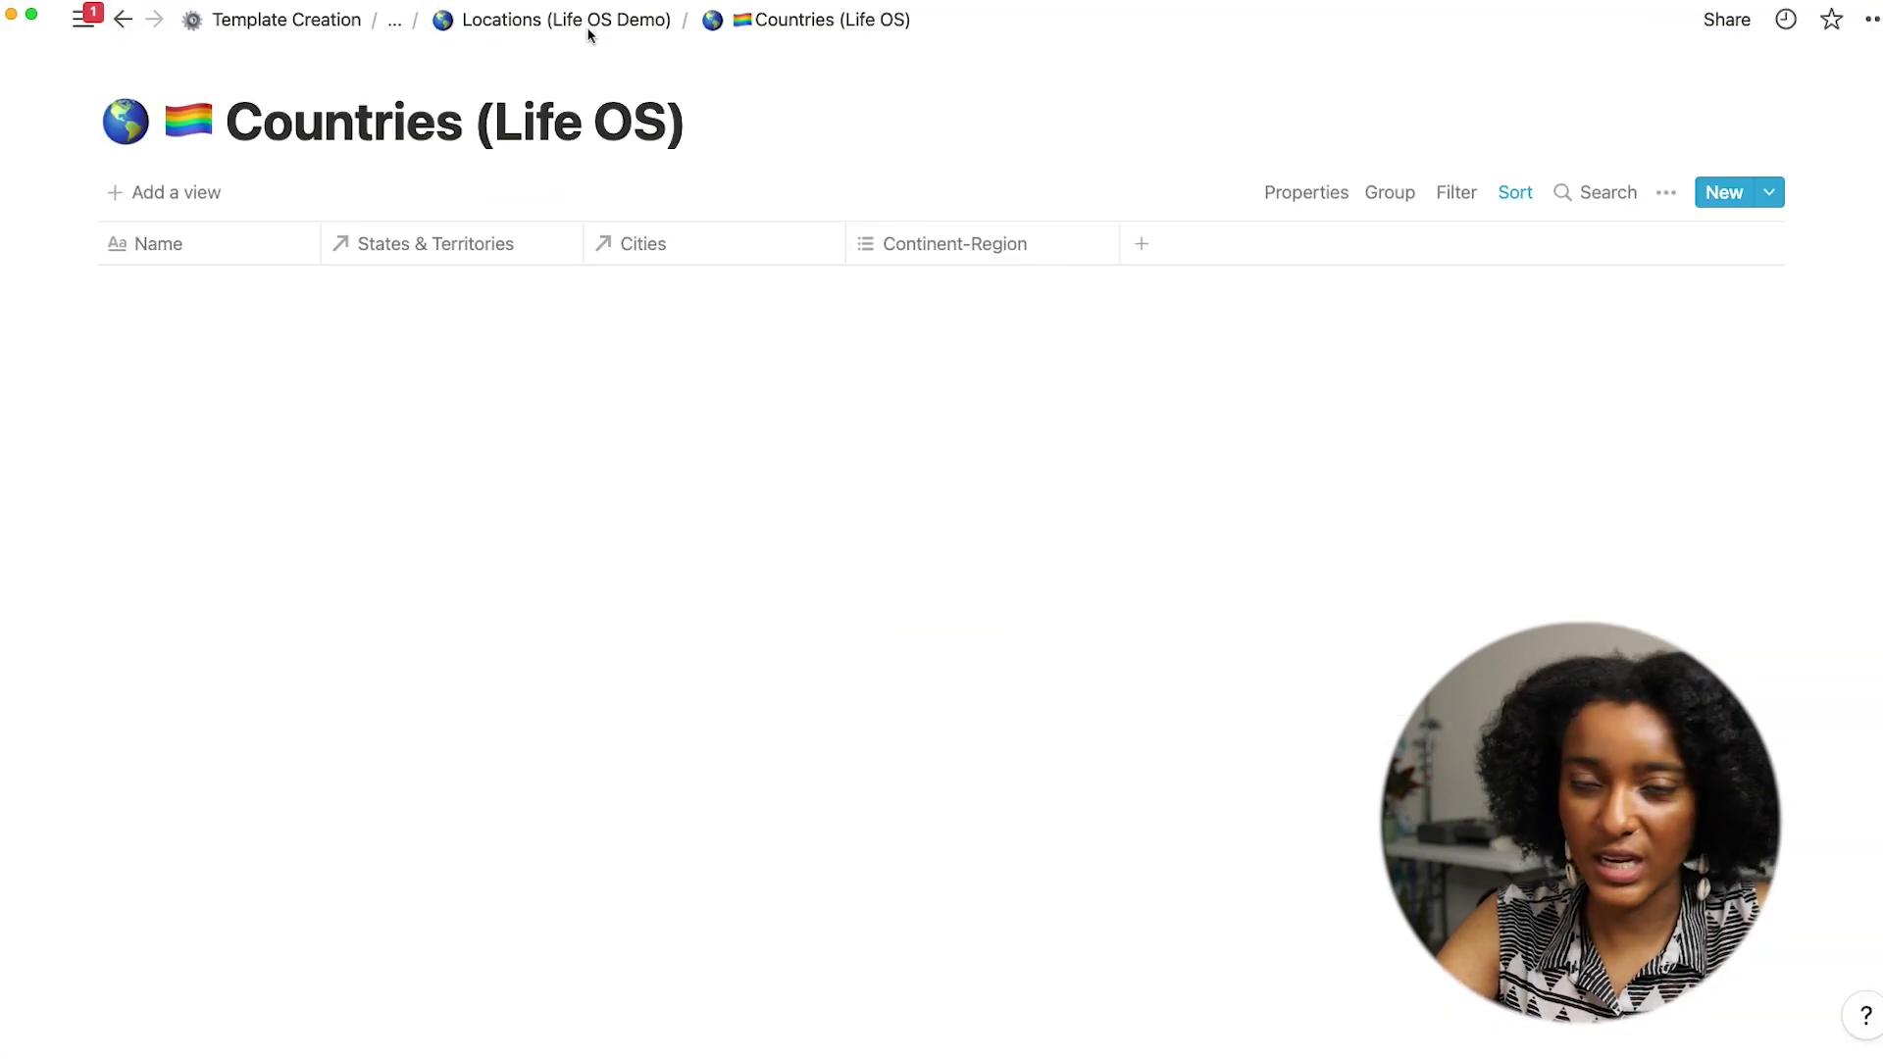
Look through the Job Industry options, leaving Public Media selected
scroll(902, 417, "down", 5)
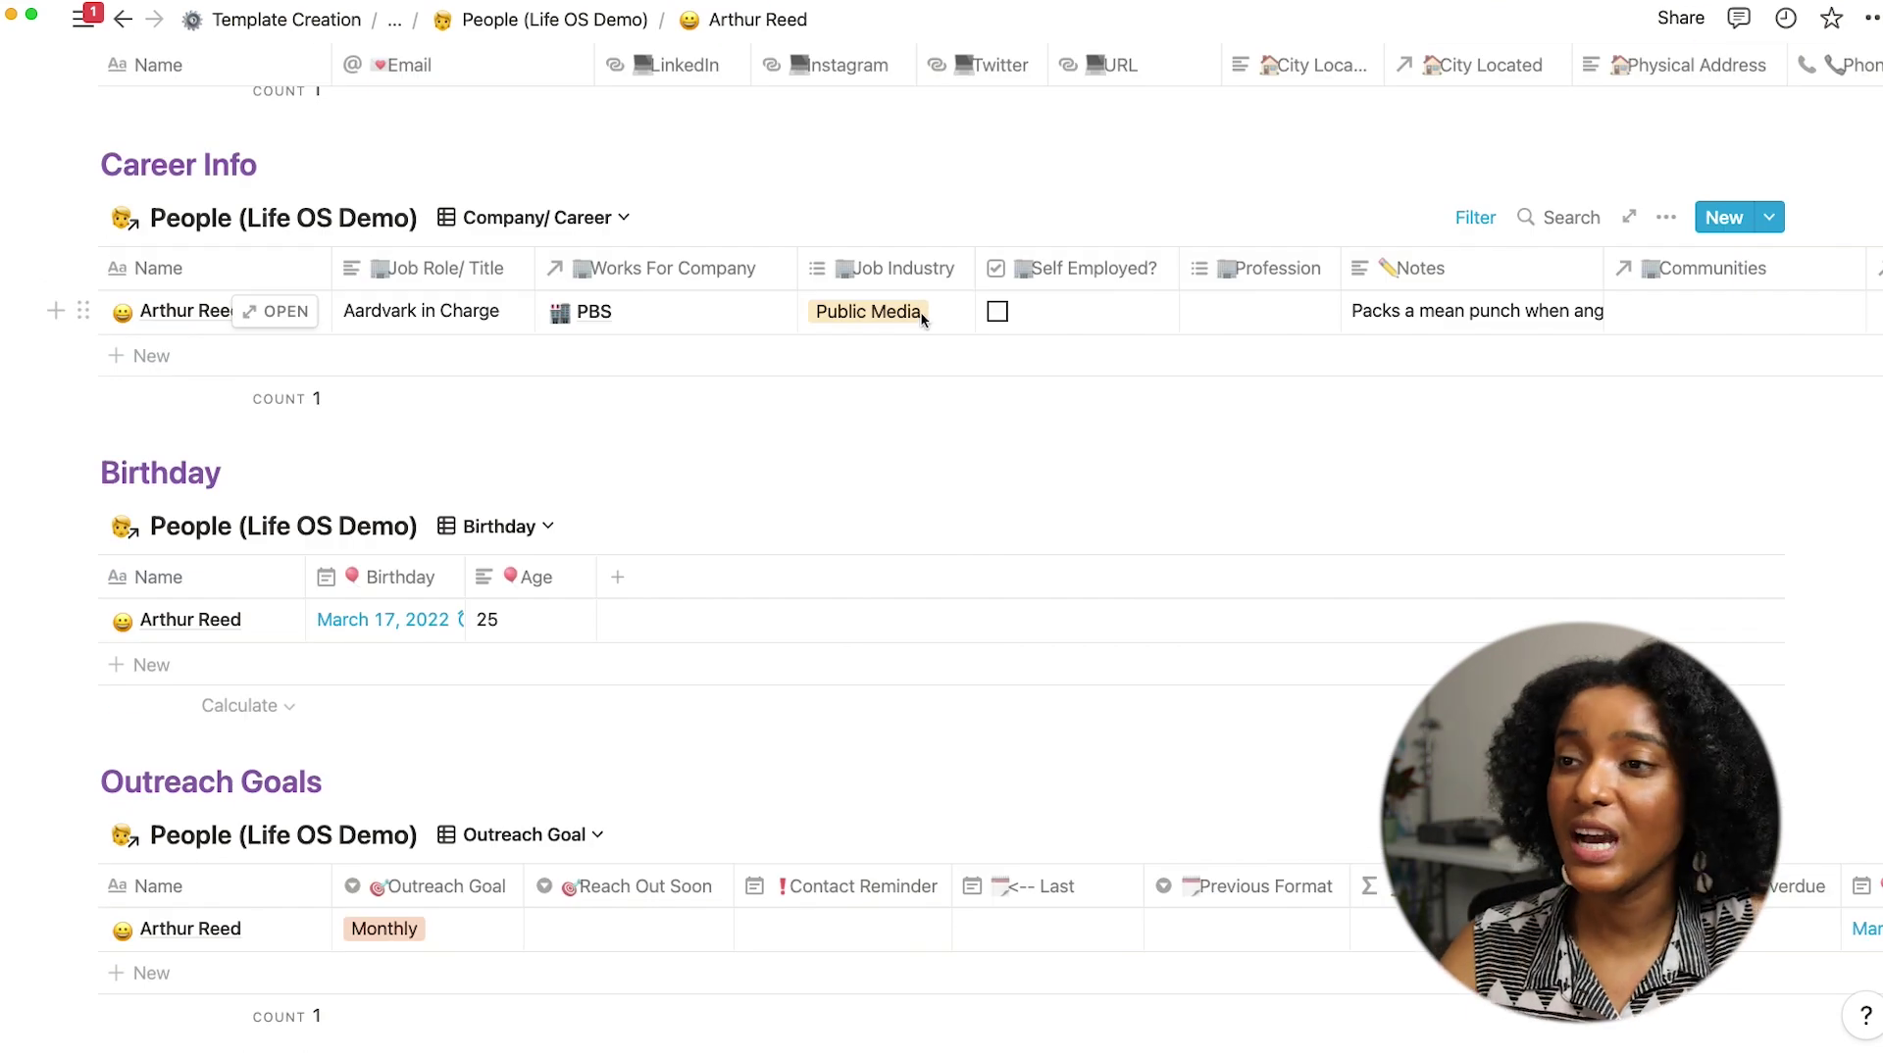
left_click(922, 322)
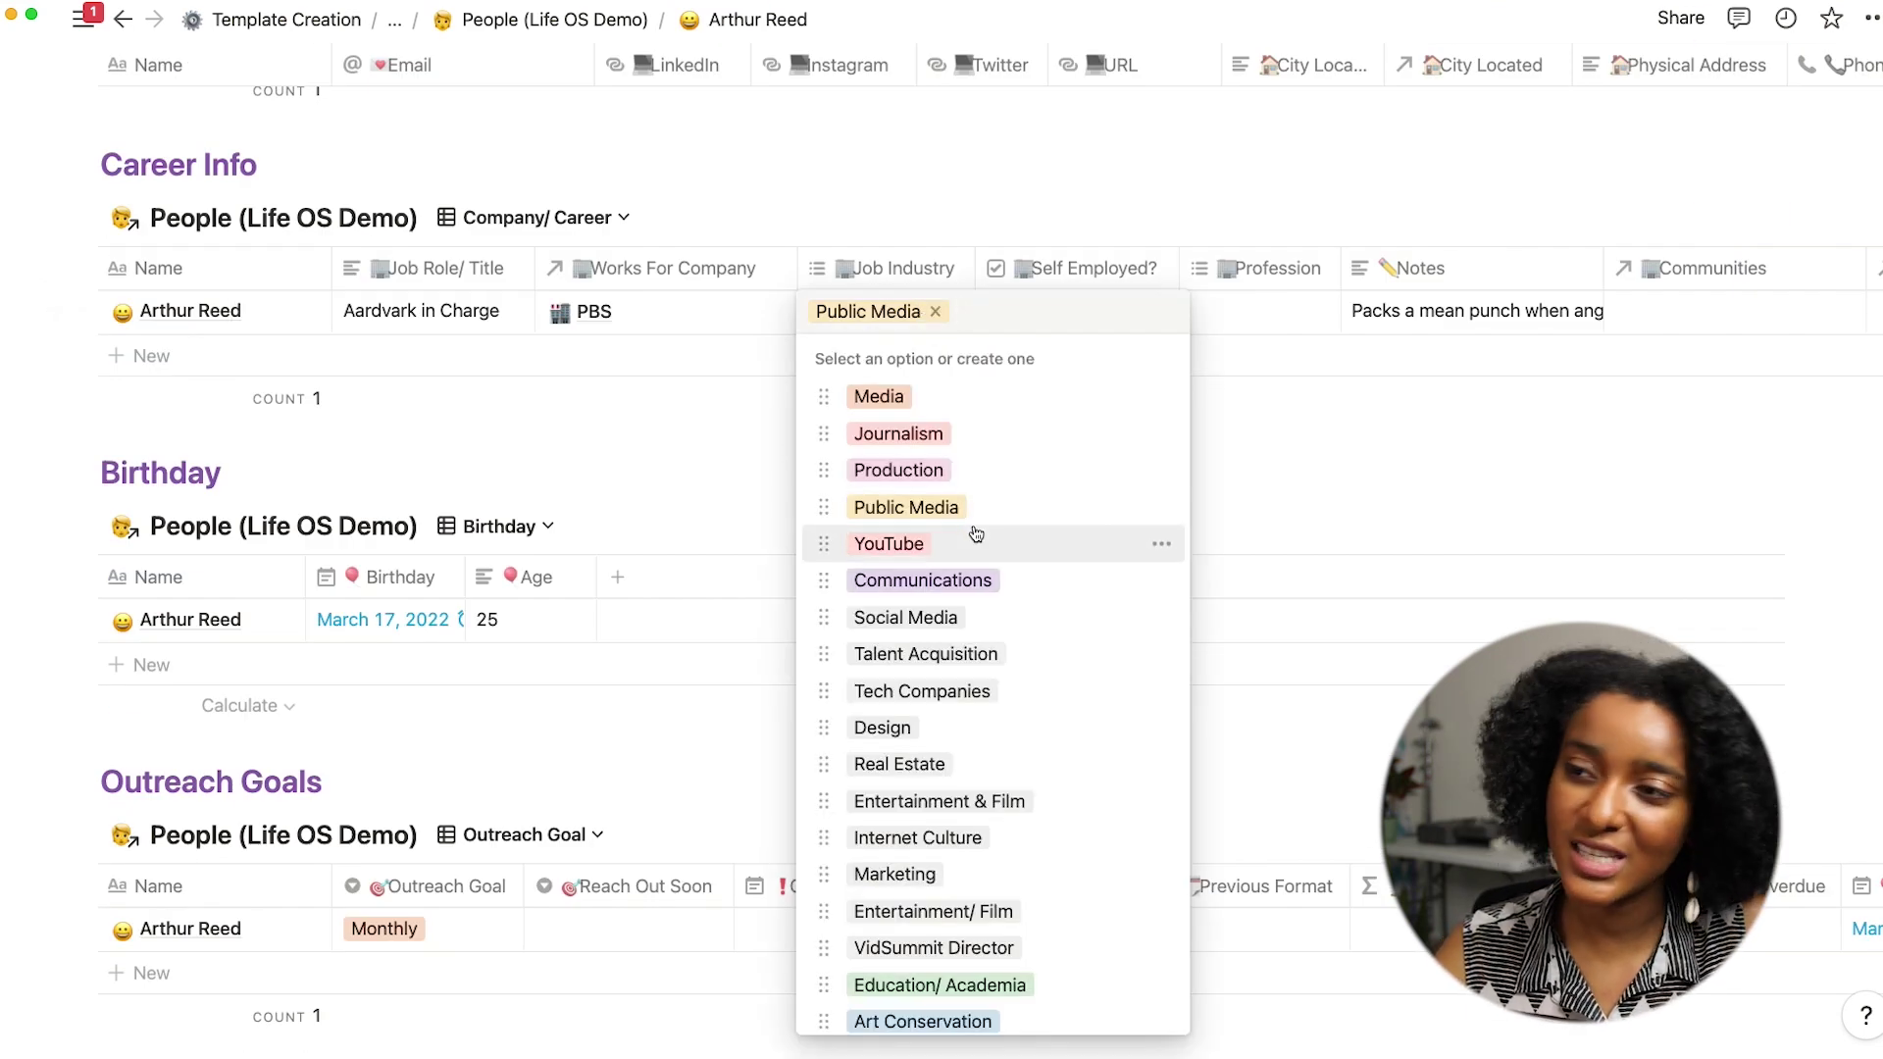
left_click(1036, 199)
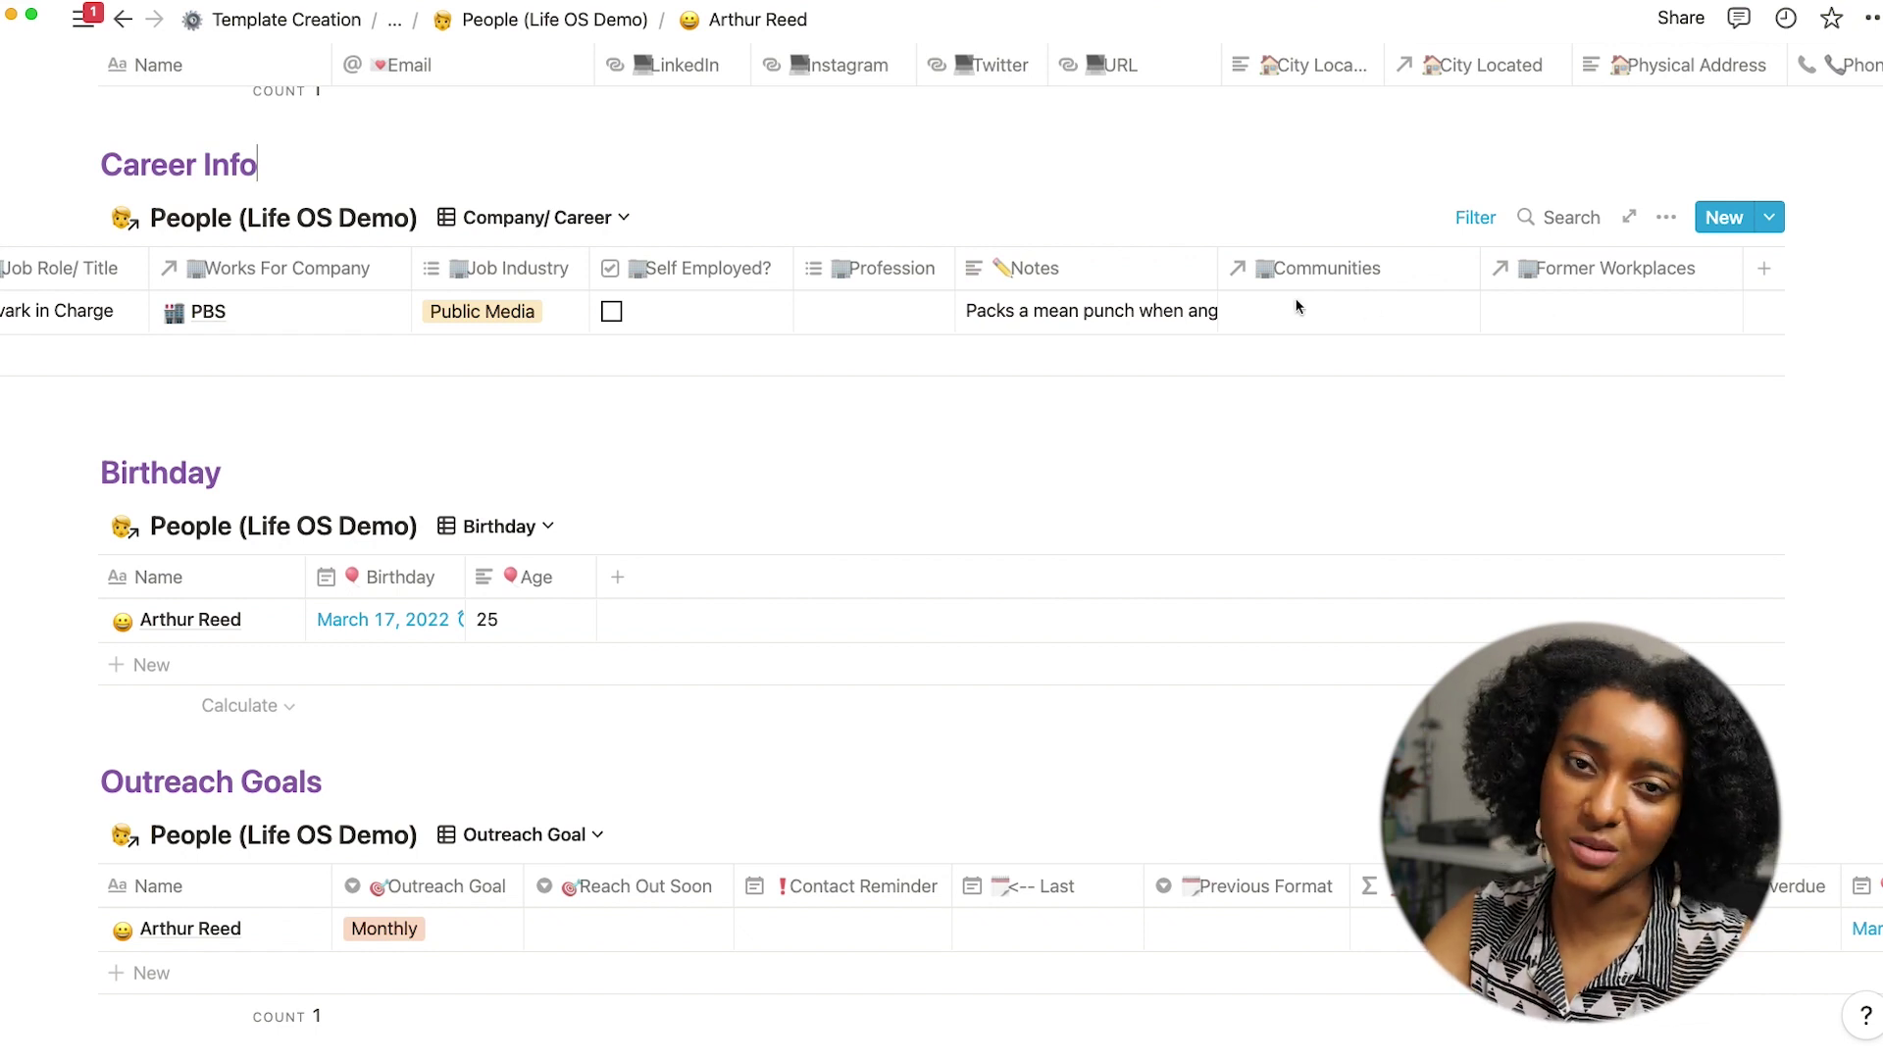
scroll(1271, 301, "down", 3)
scroll(1271, 301, "left", 4)
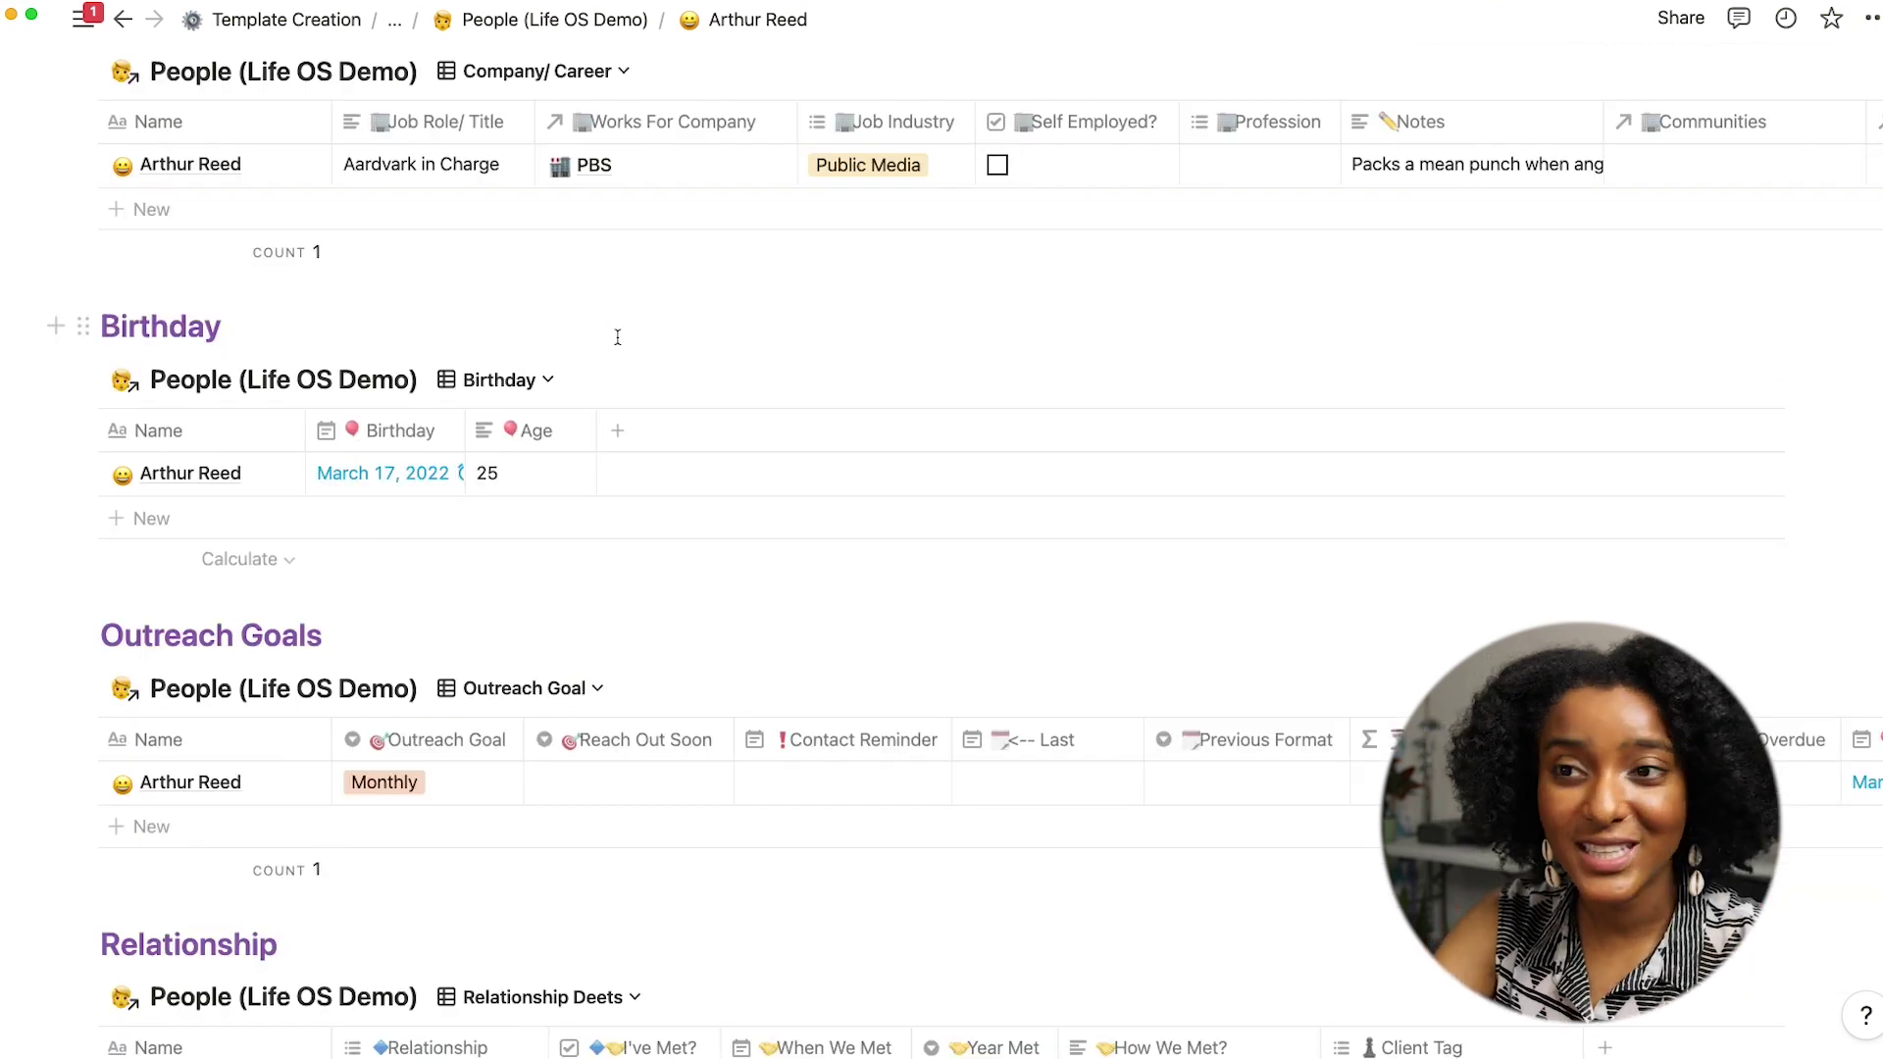
Check the Reach Out Soon choices in Outreach Goals, leaving them unchanged
scroll(618, 336, "down", 1)
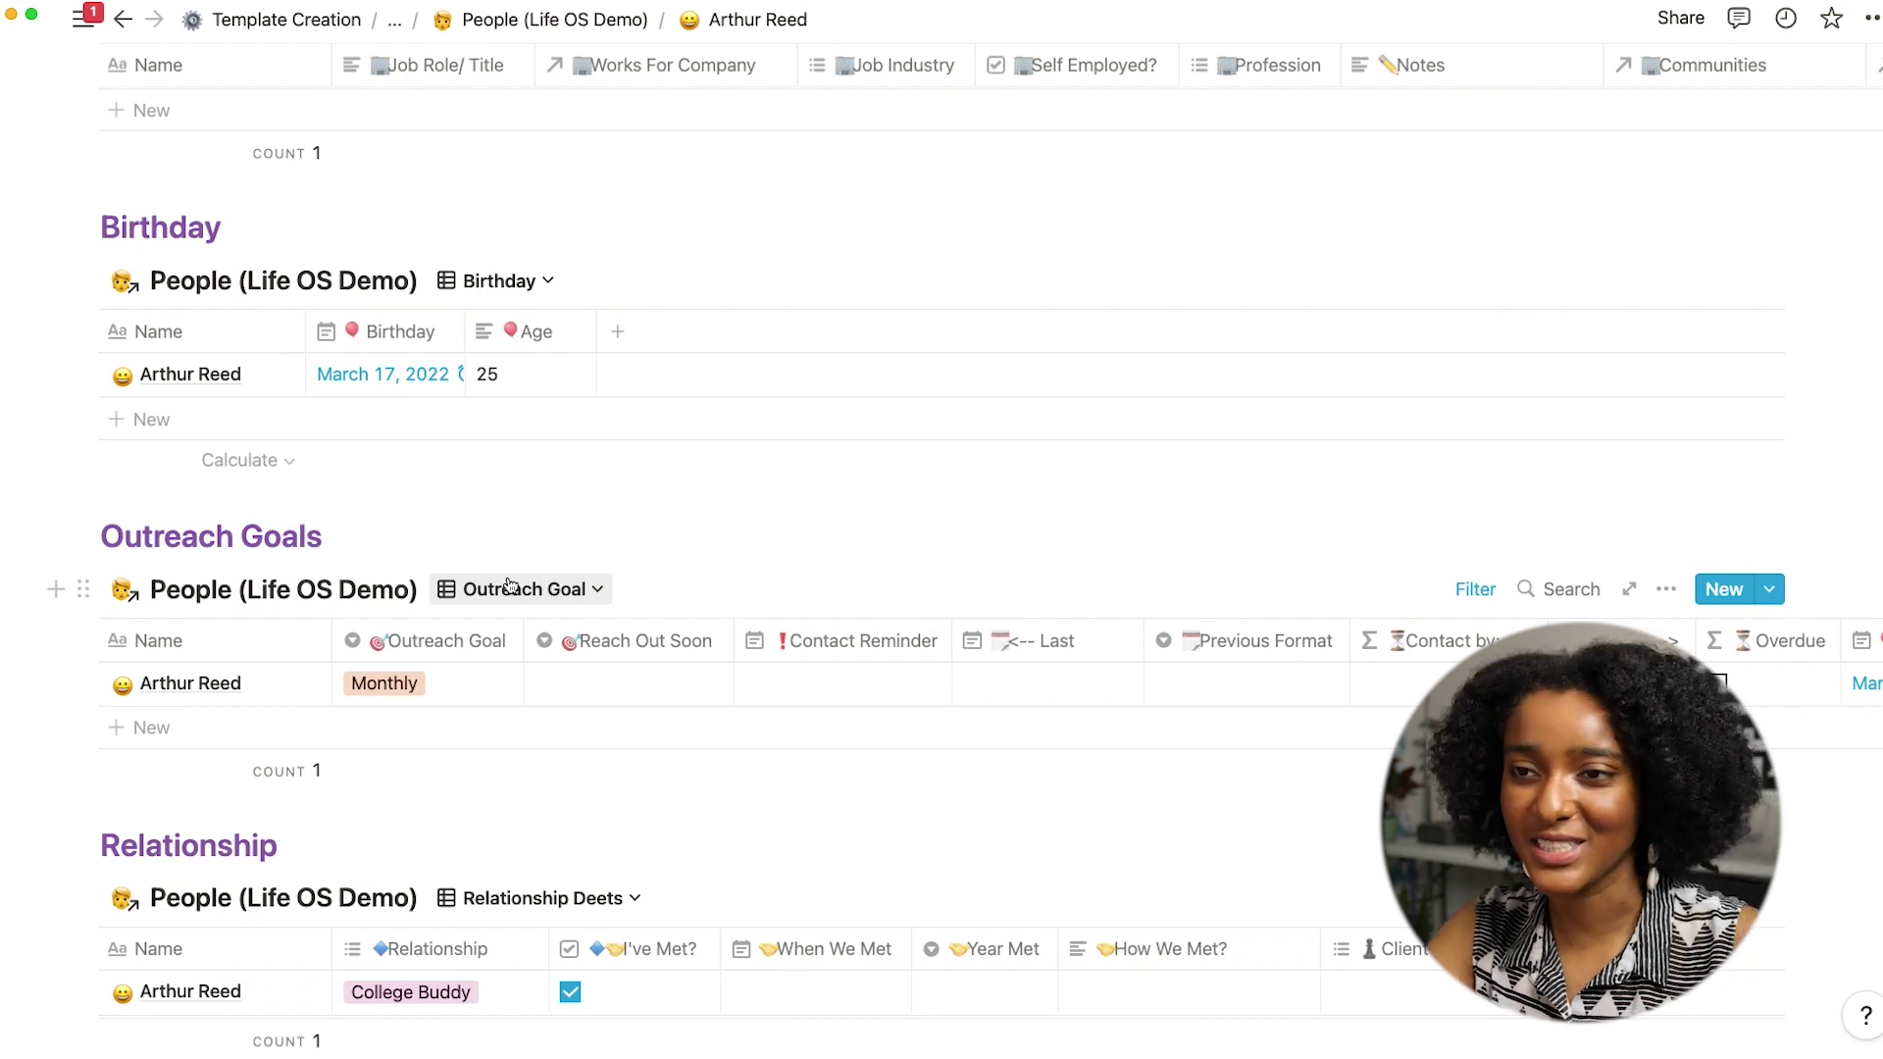
scroll(417, 235, "down", 2)
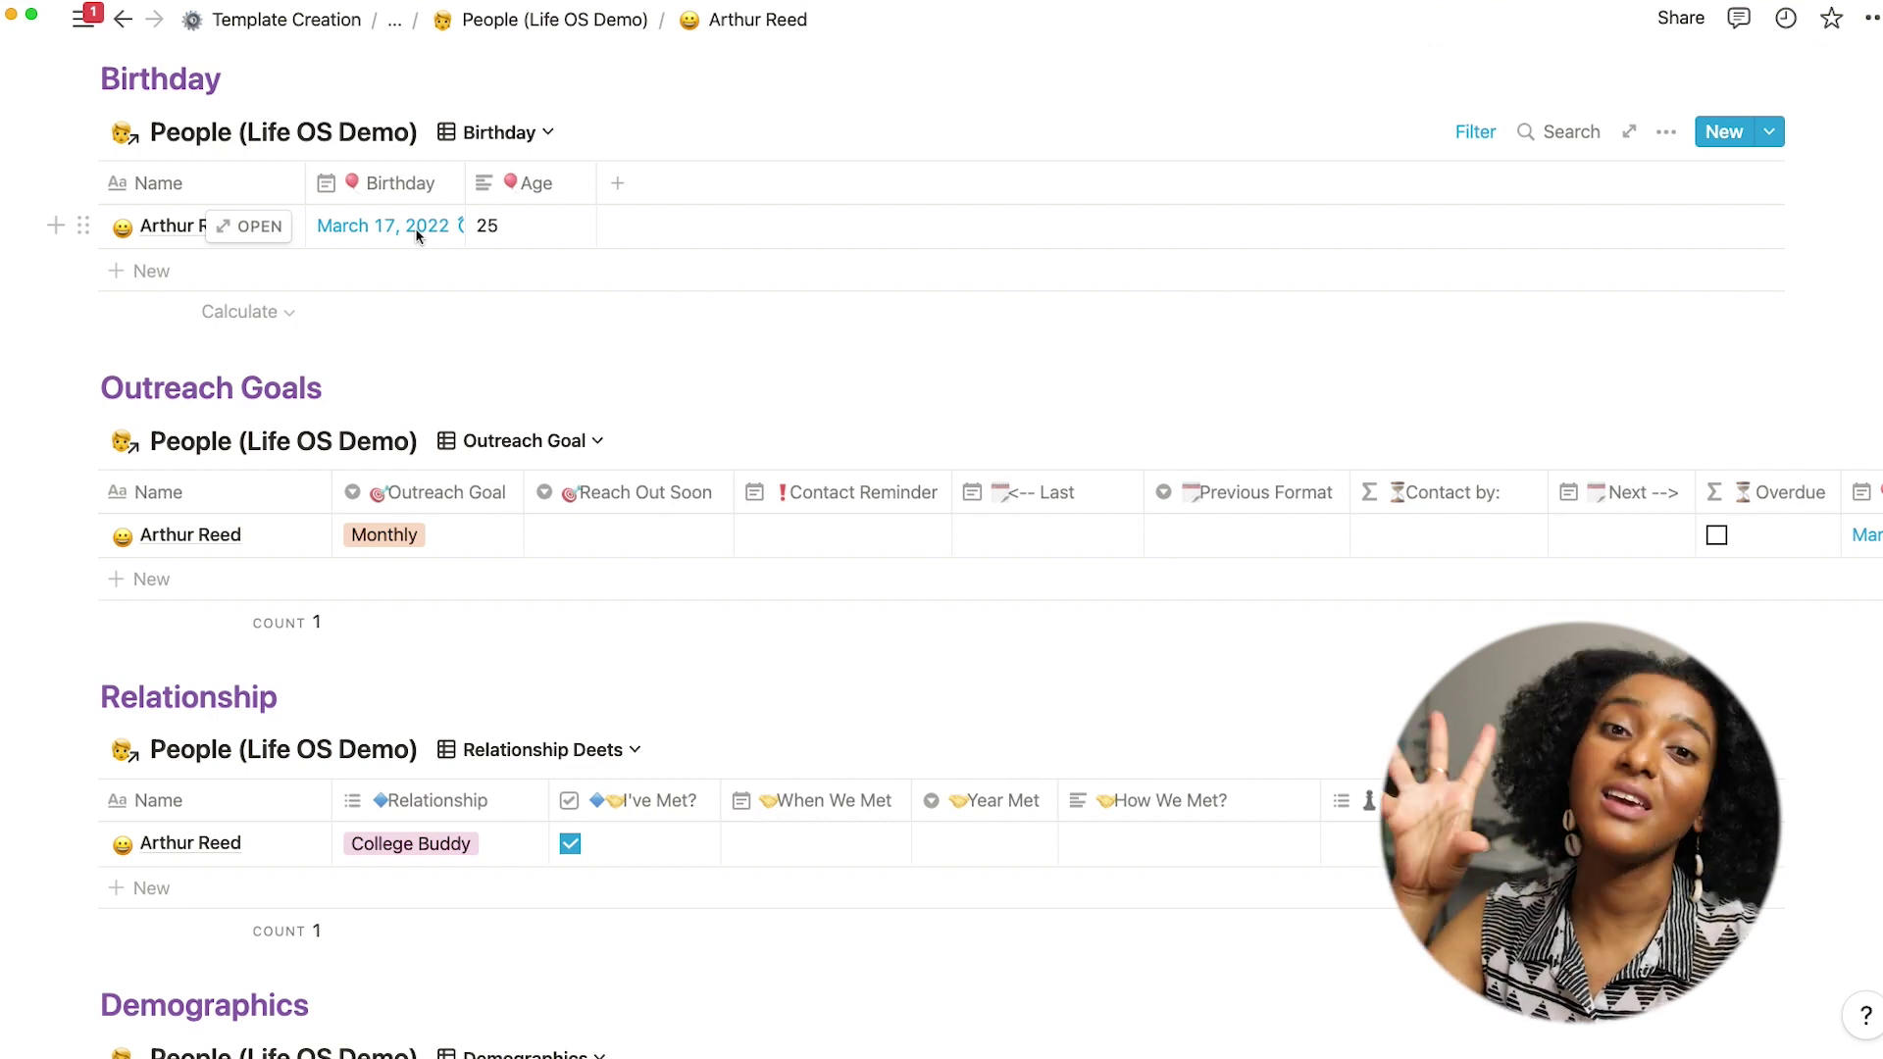
scroll(416, 236, "down", 1)
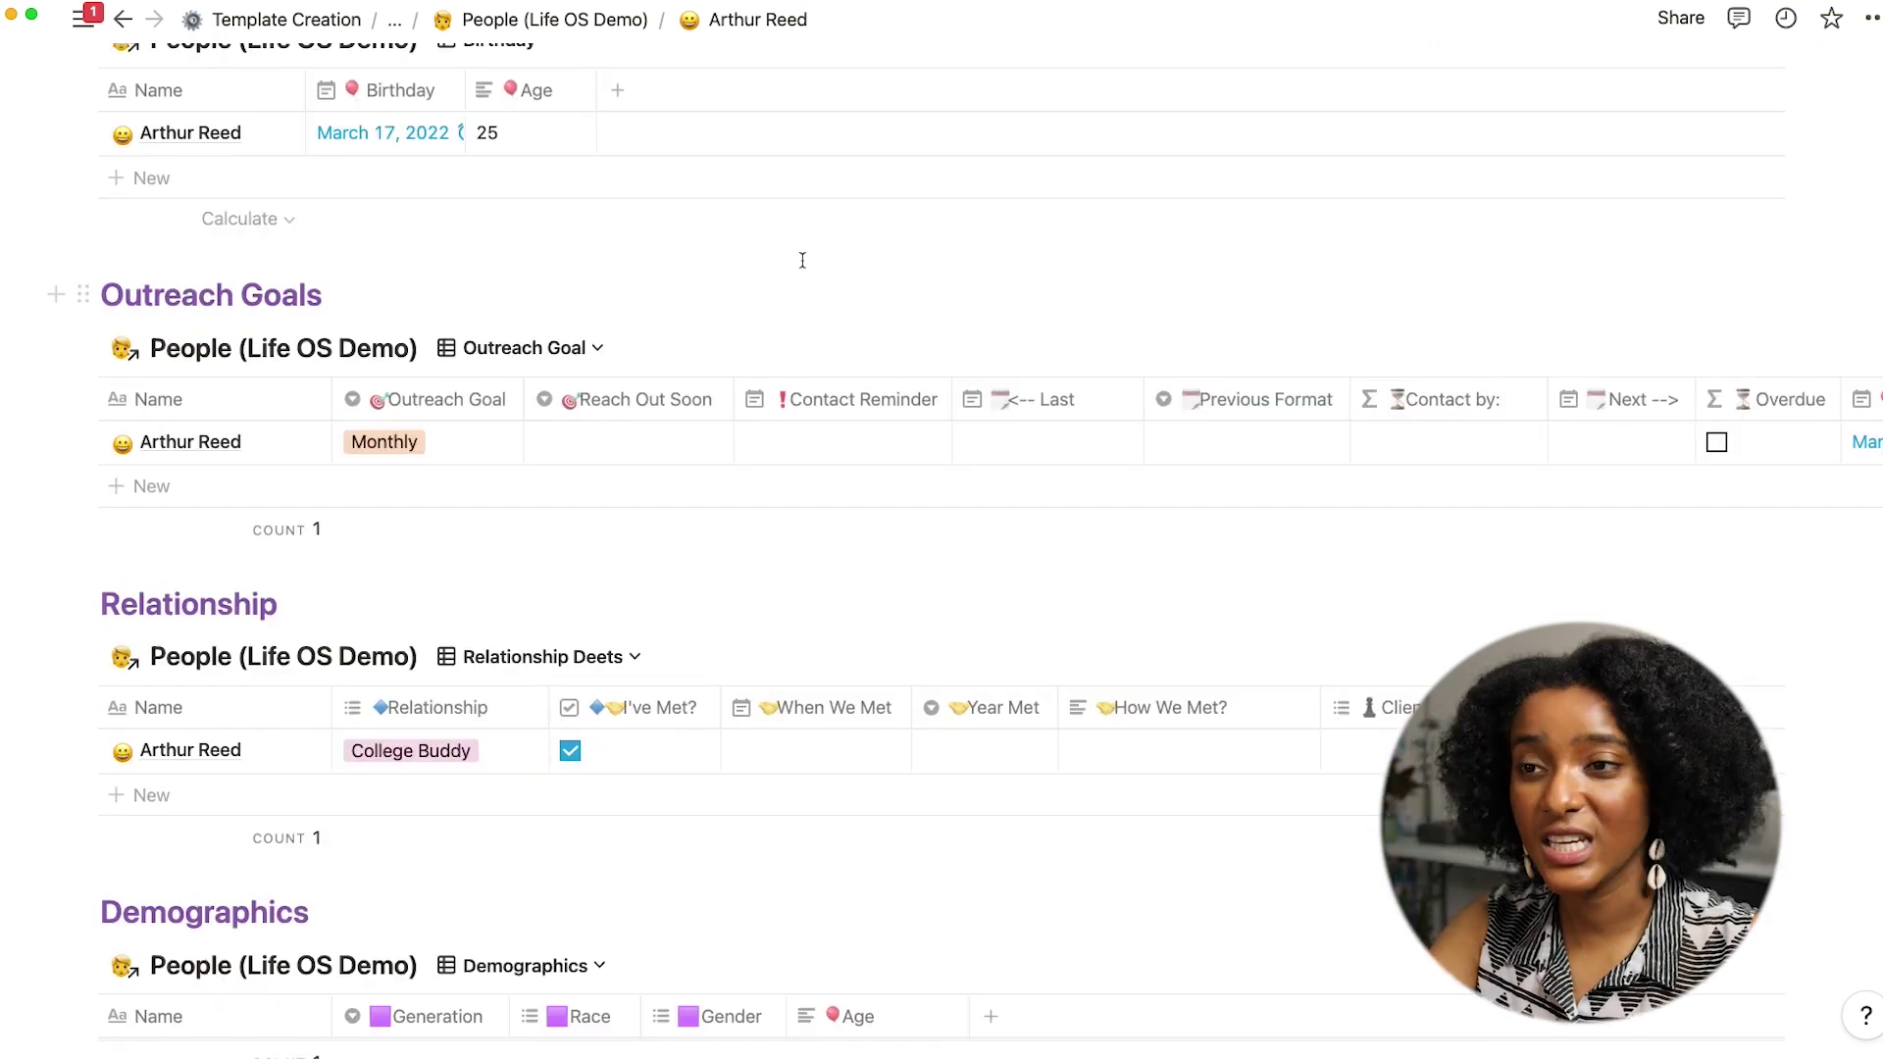
left_click(691, 443)
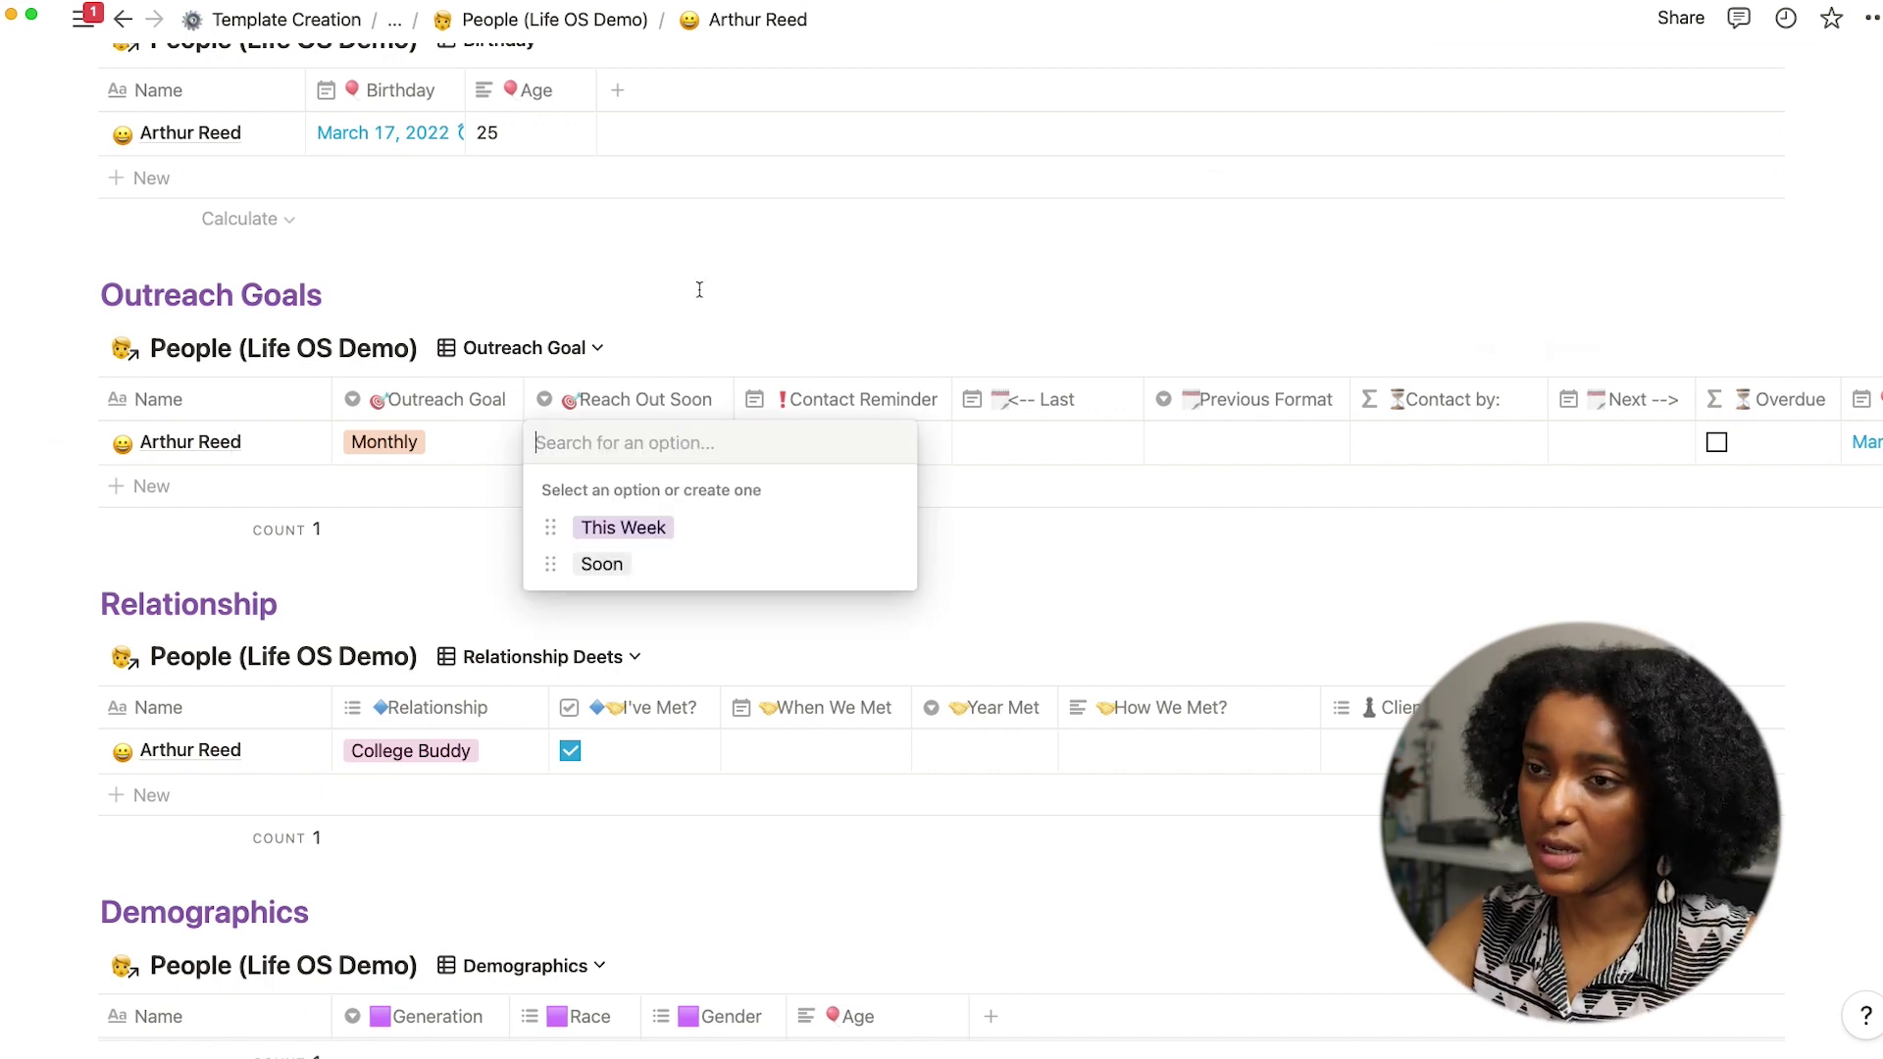
key("Escape")
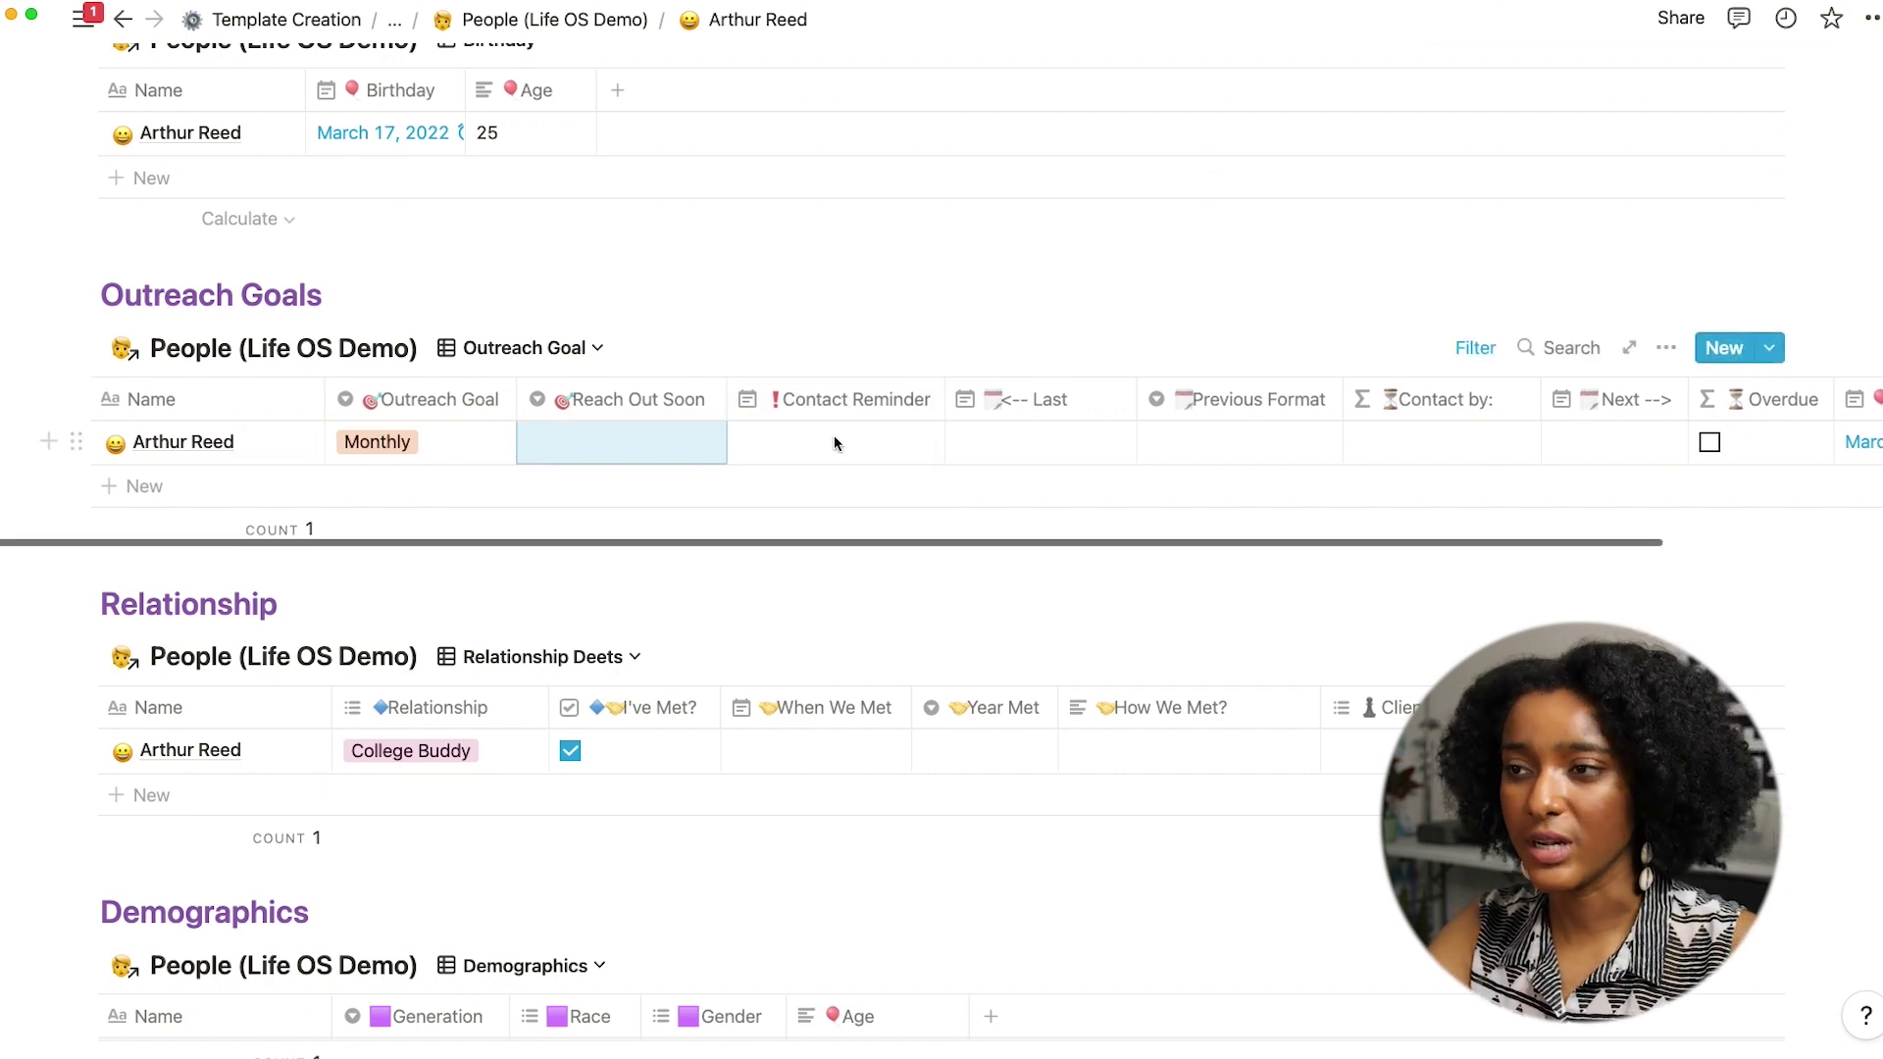
scroll(834, 441, "right", 3)
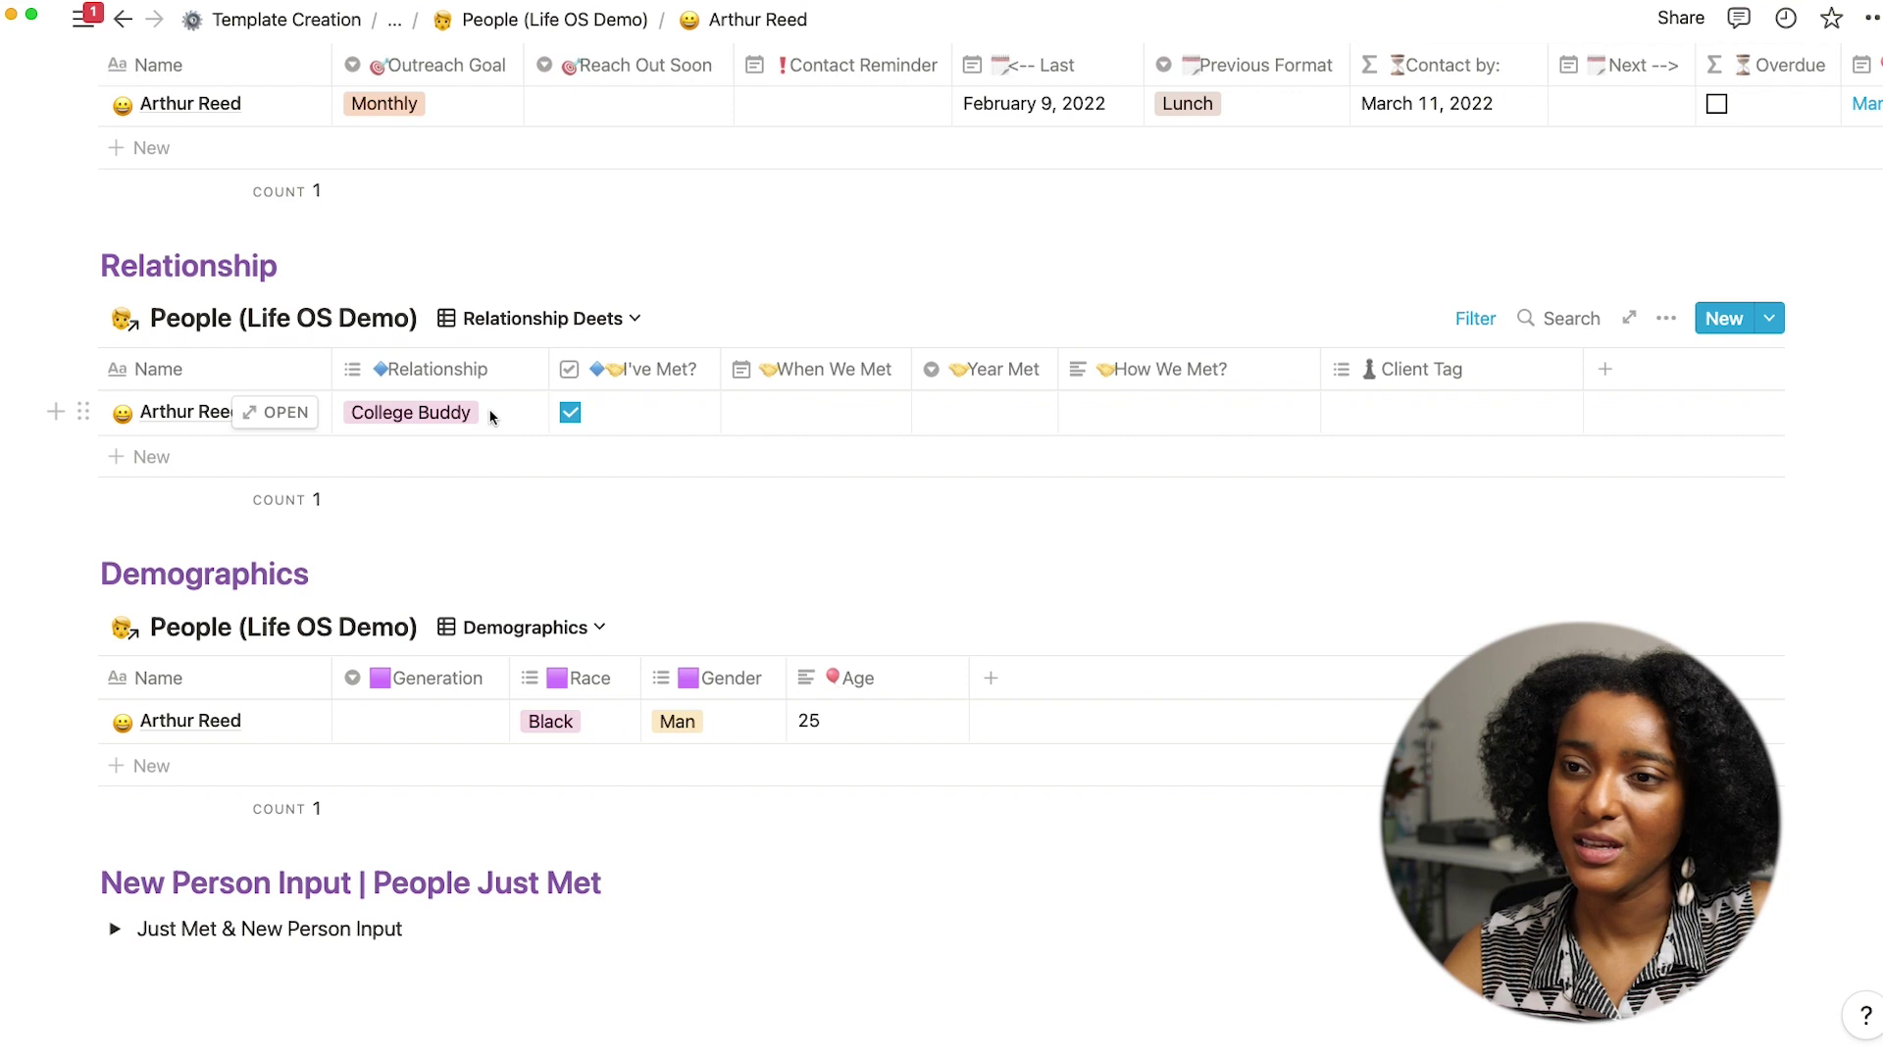
Keep the relationship as College Buddy and leave Date Met empty
left_click(493, 417)
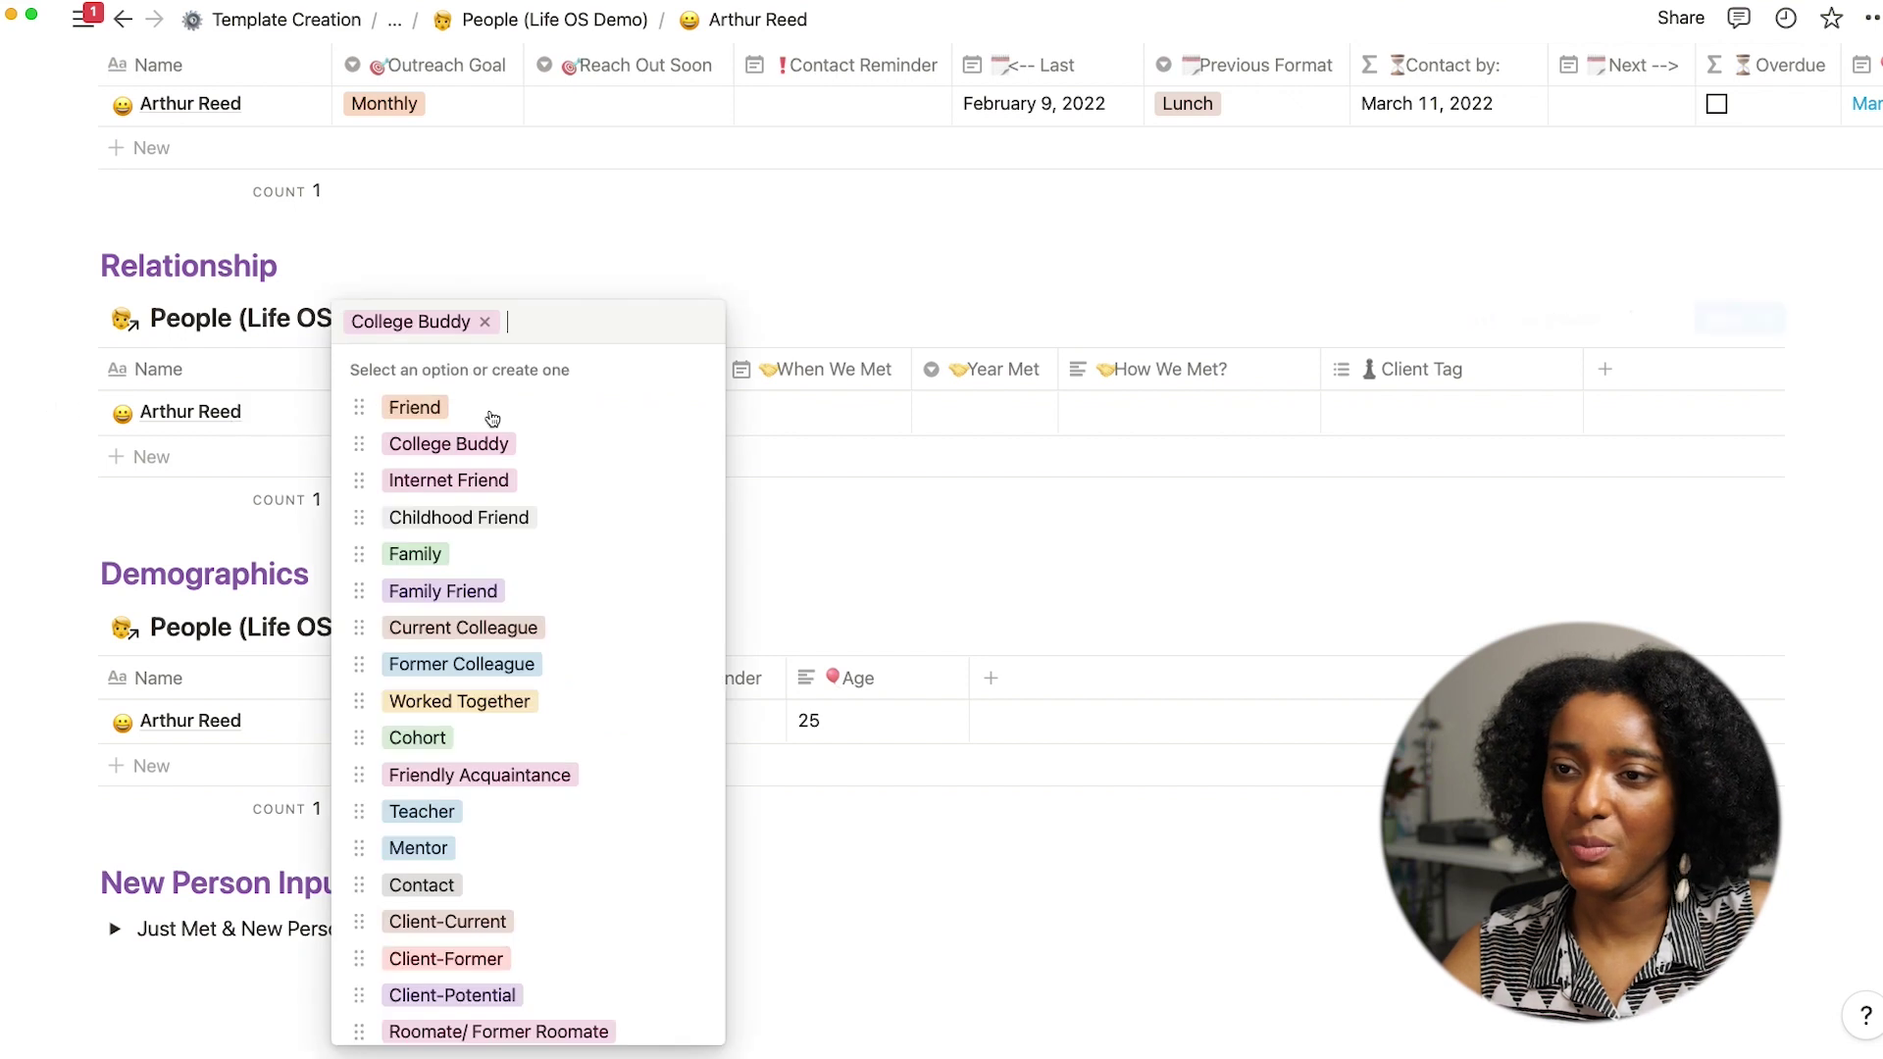
left_click(588, 256)
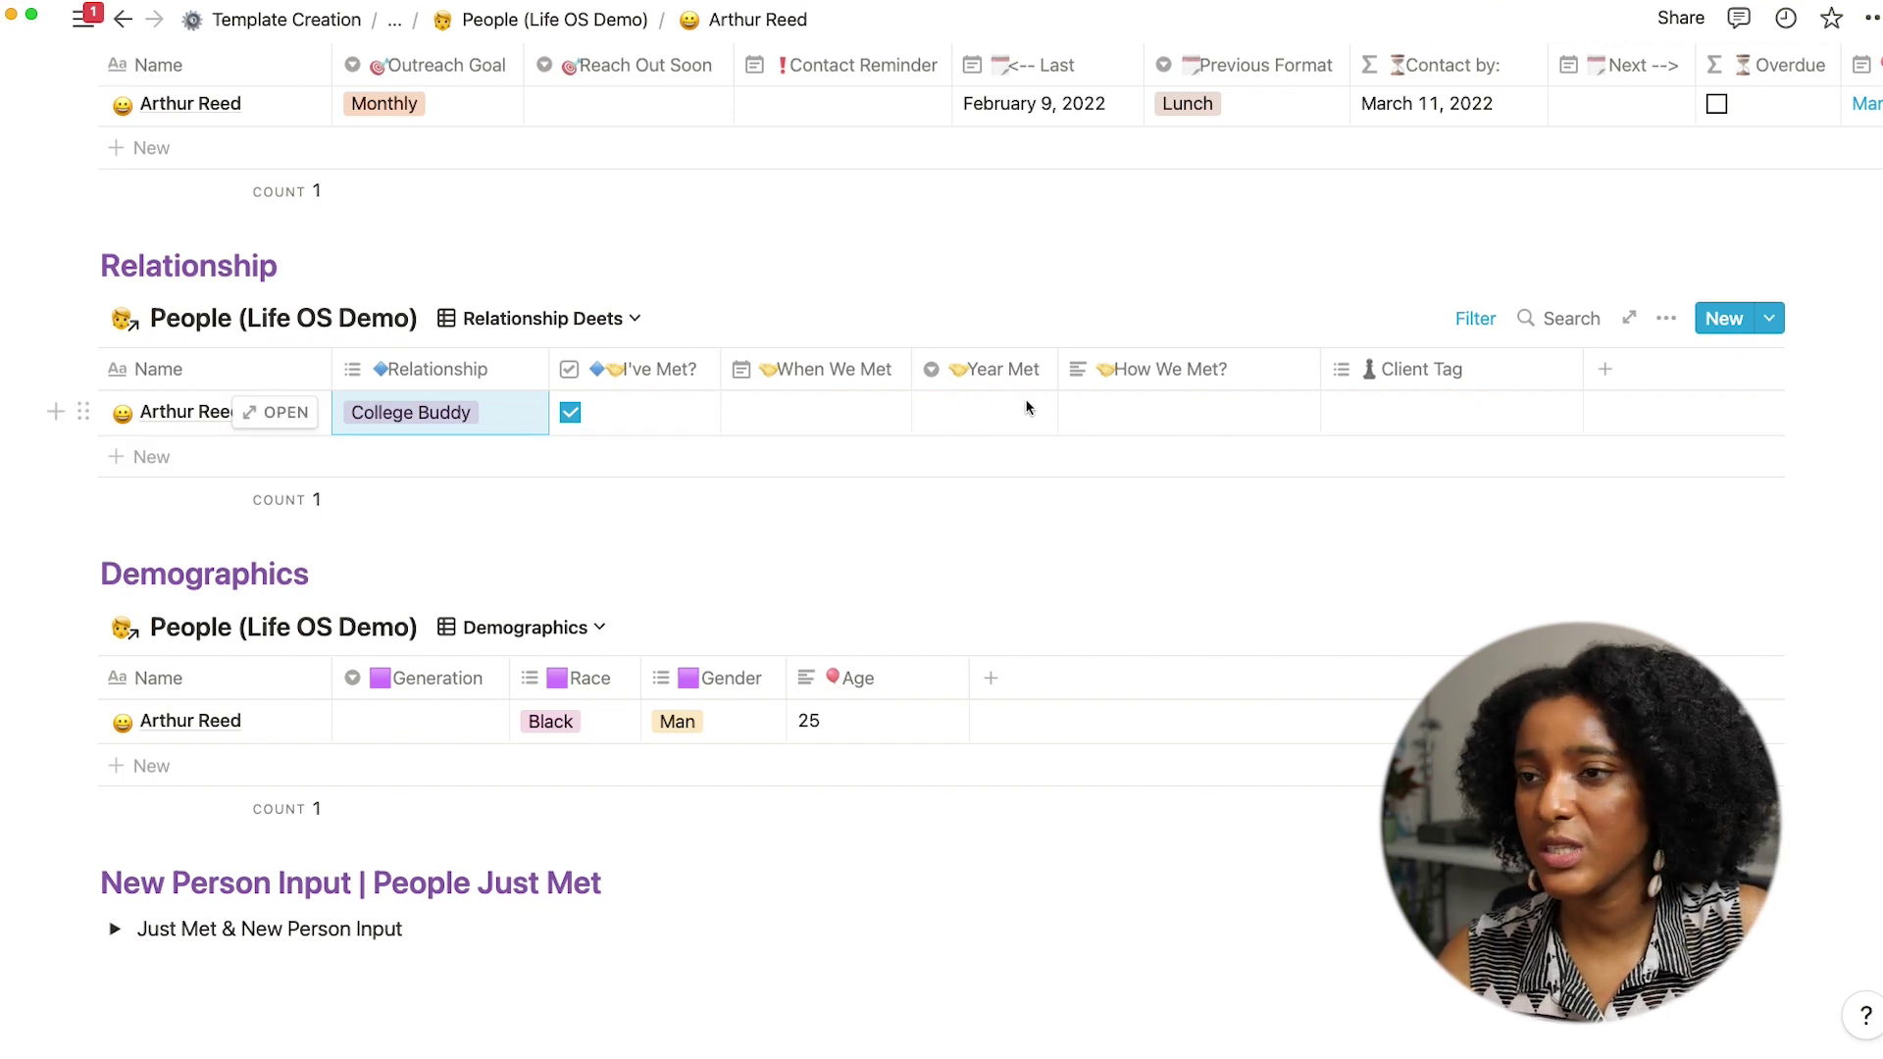
left_click(875, 414)
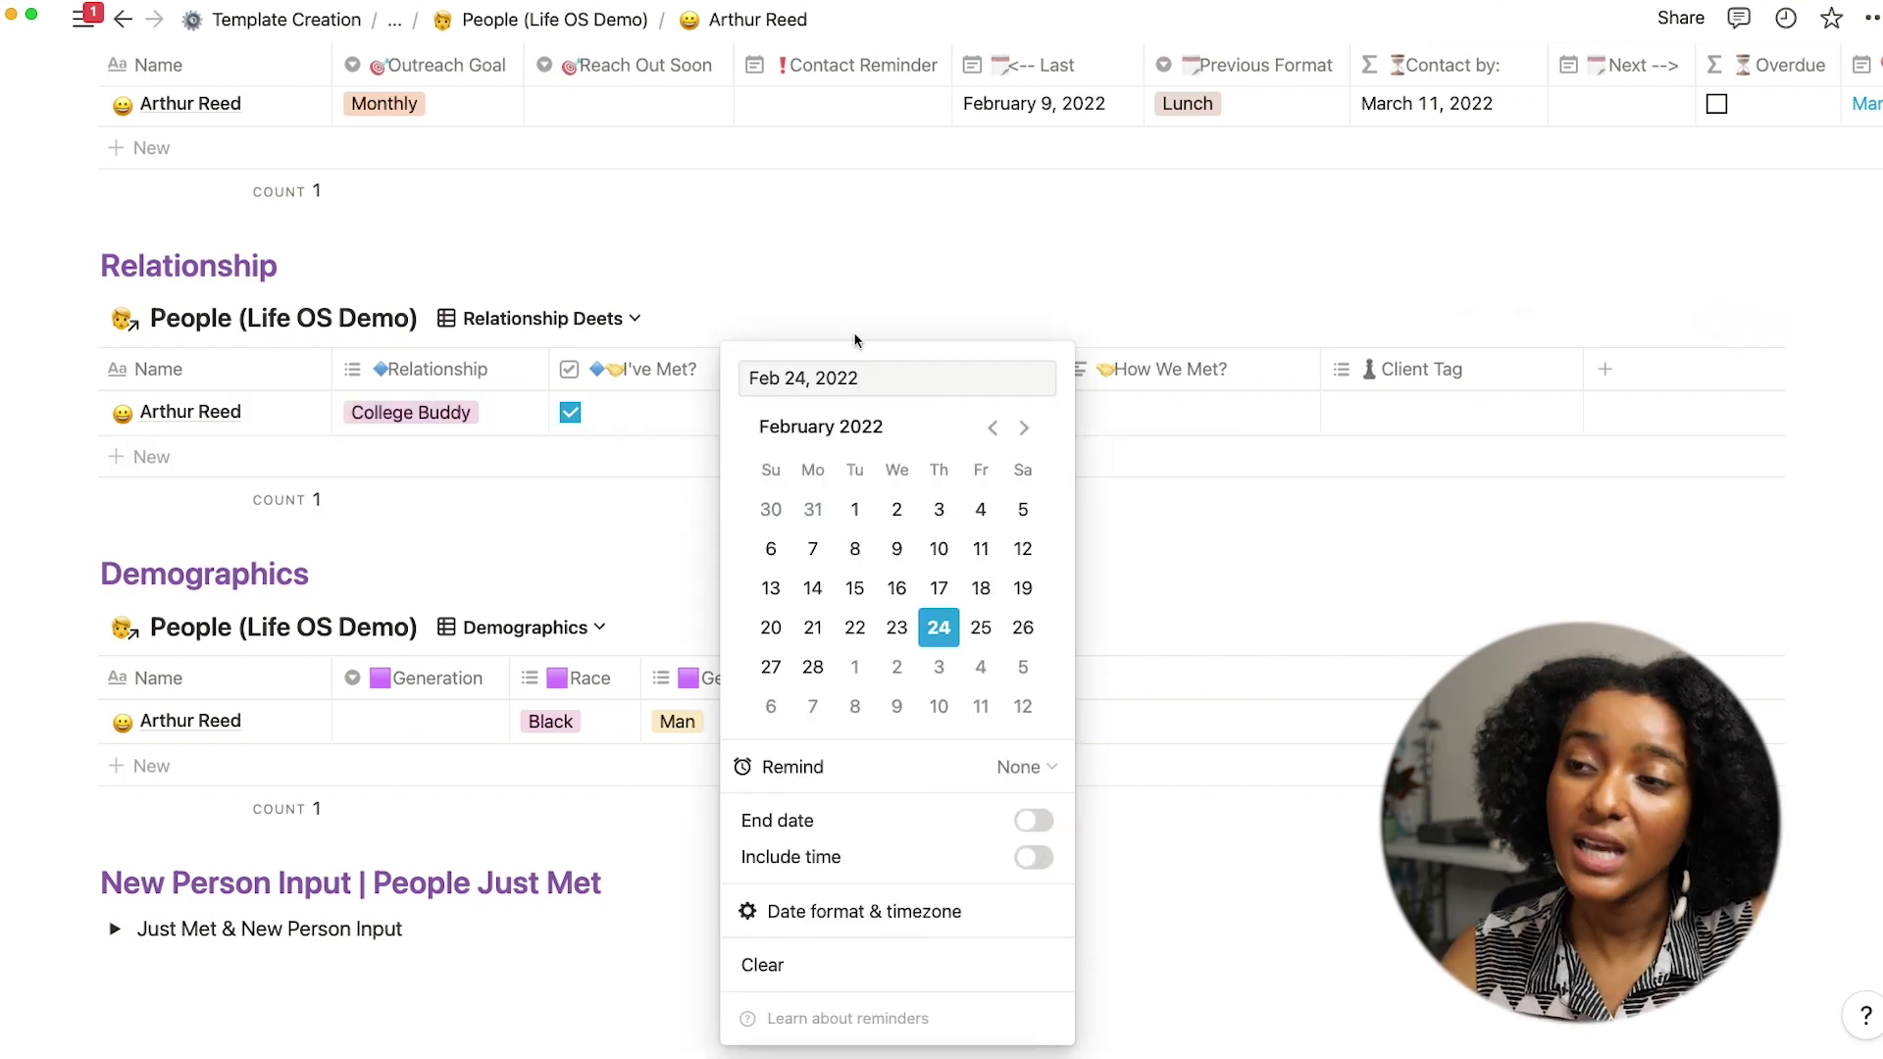
key("Escape")
Set Year Met to 2018, leaving How We Met and the client tags blank
left_click(949, 411)
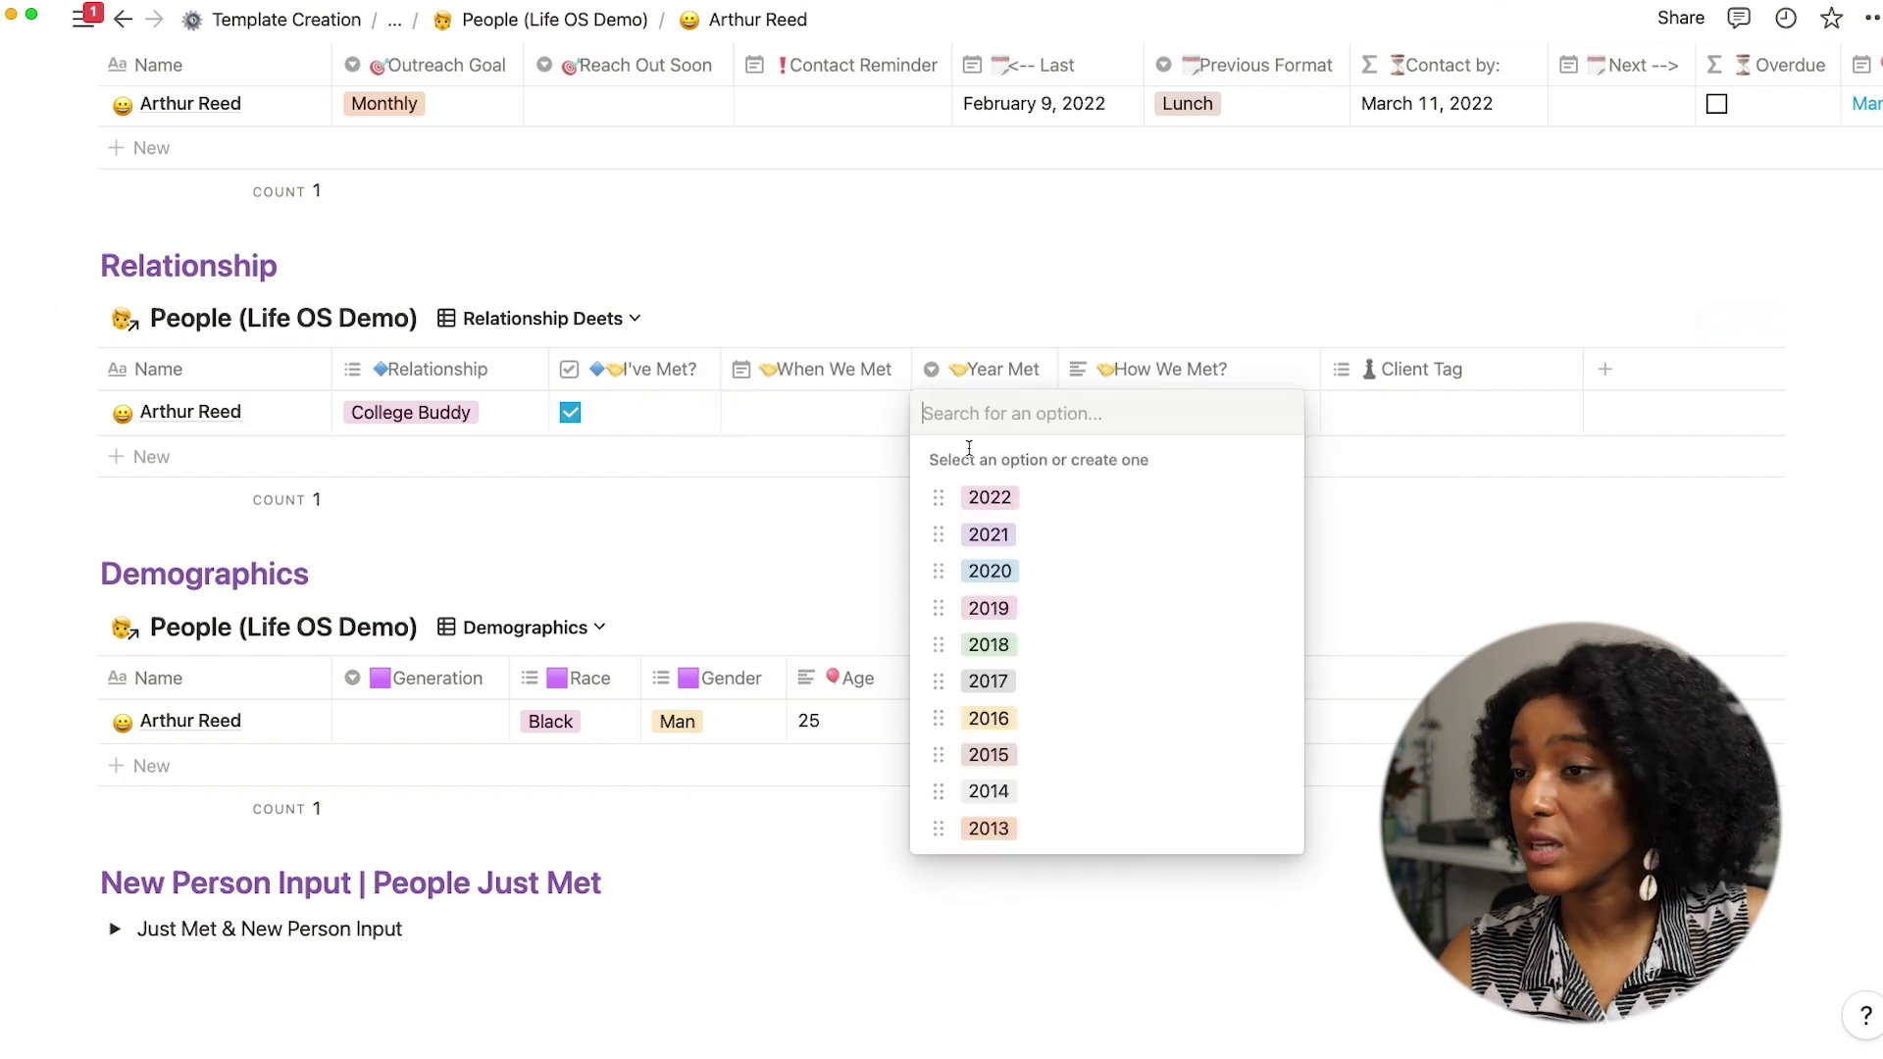
left_click(989, 646)
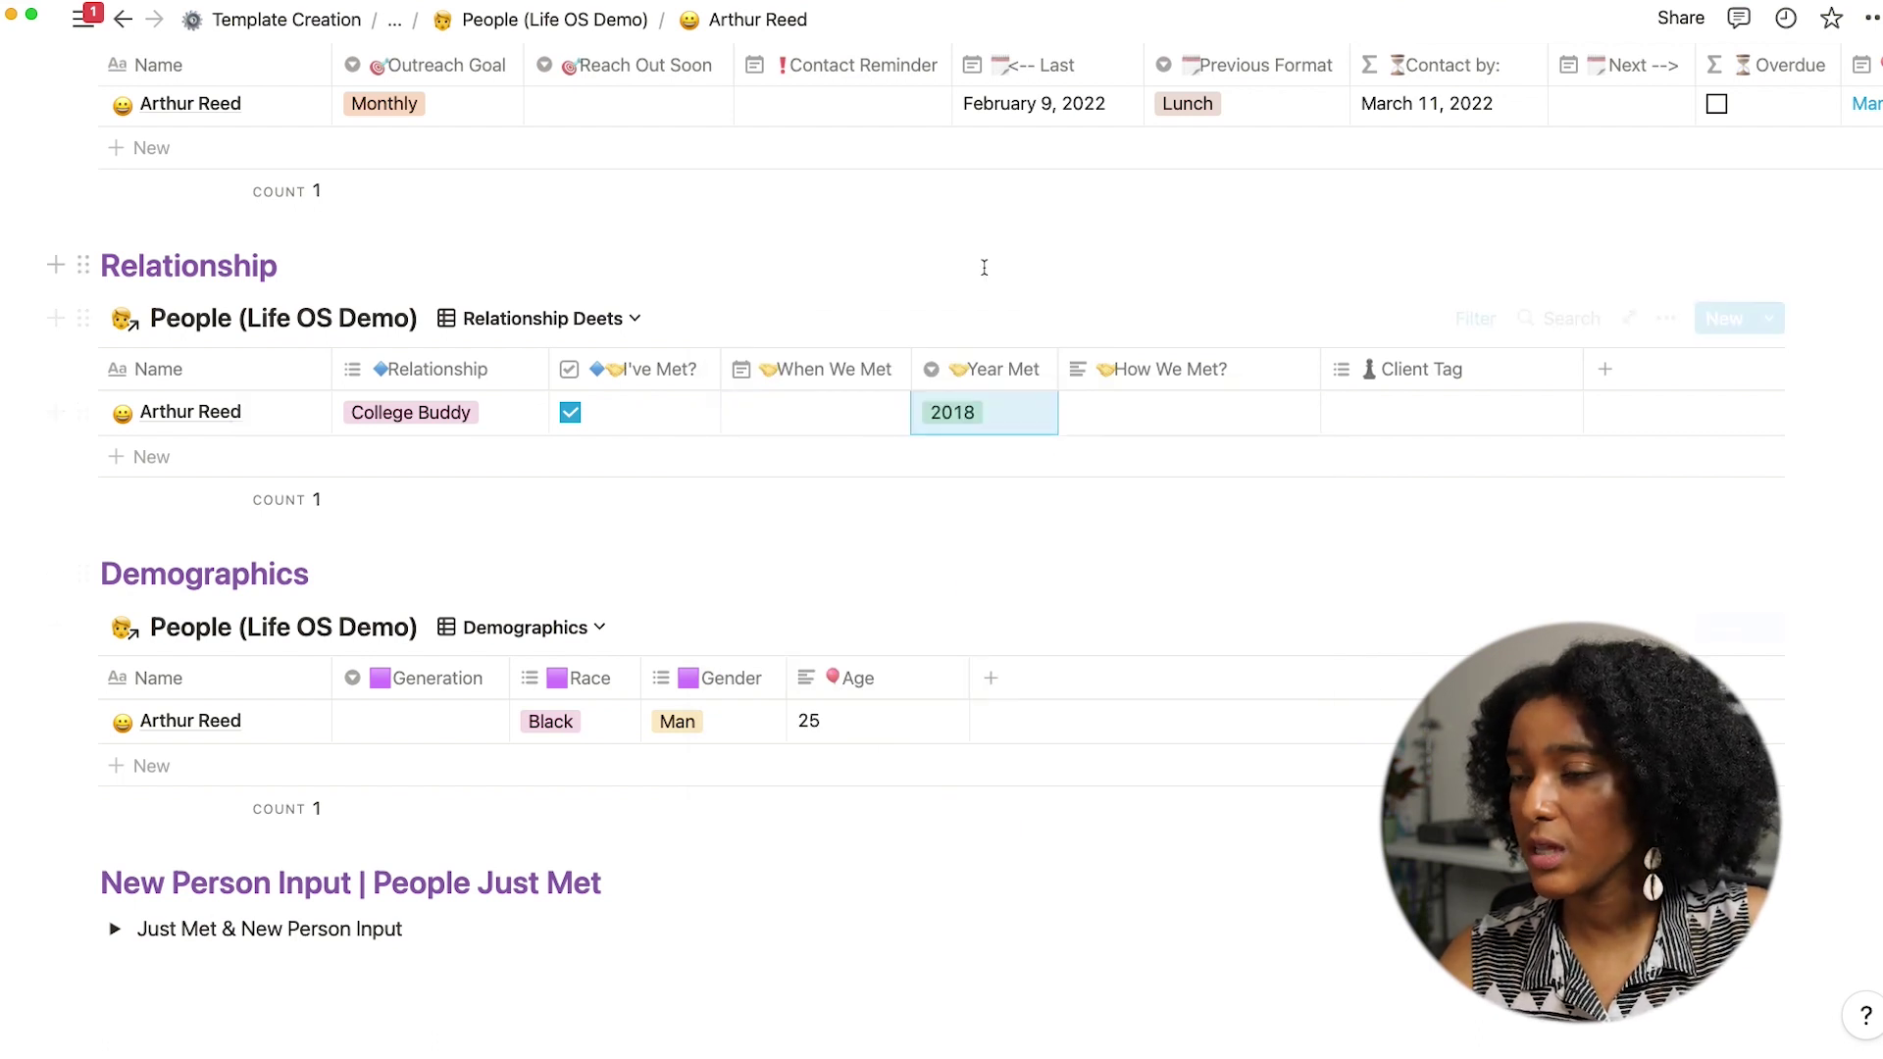
left_click(1132, 423)
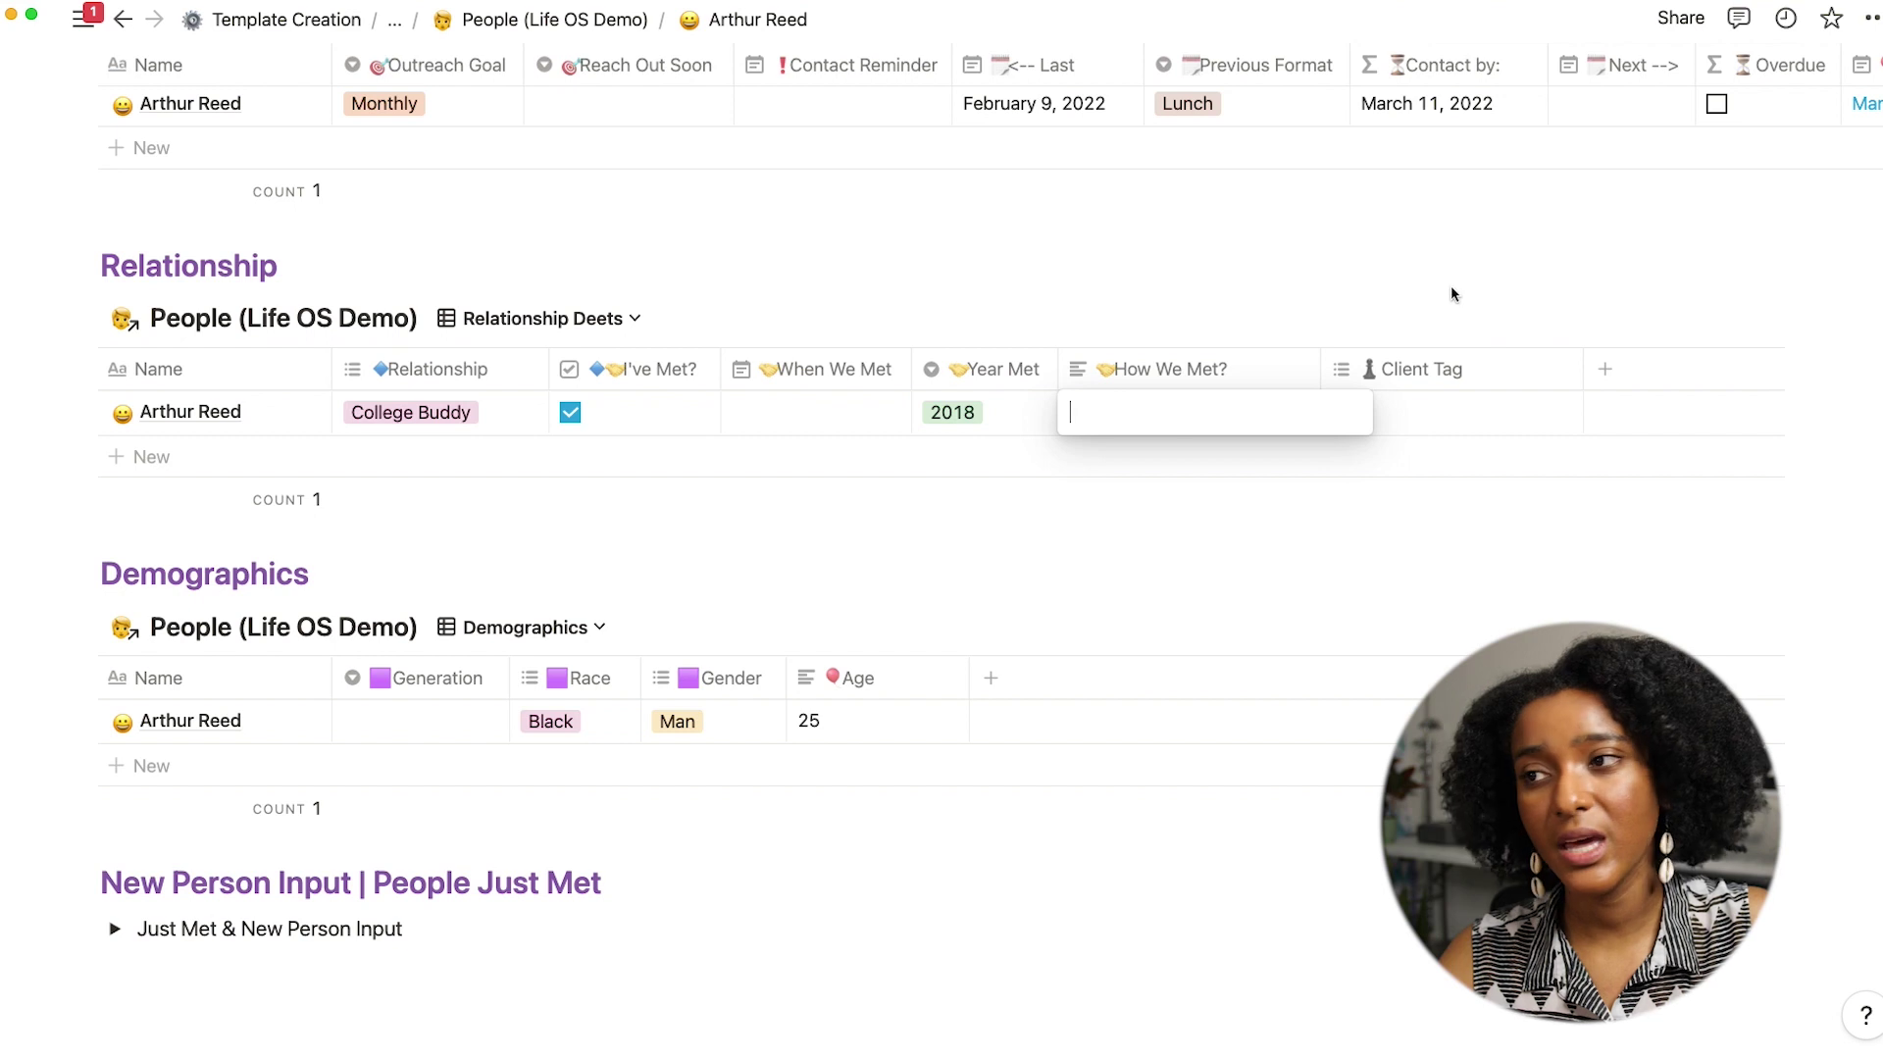
key("Escape")
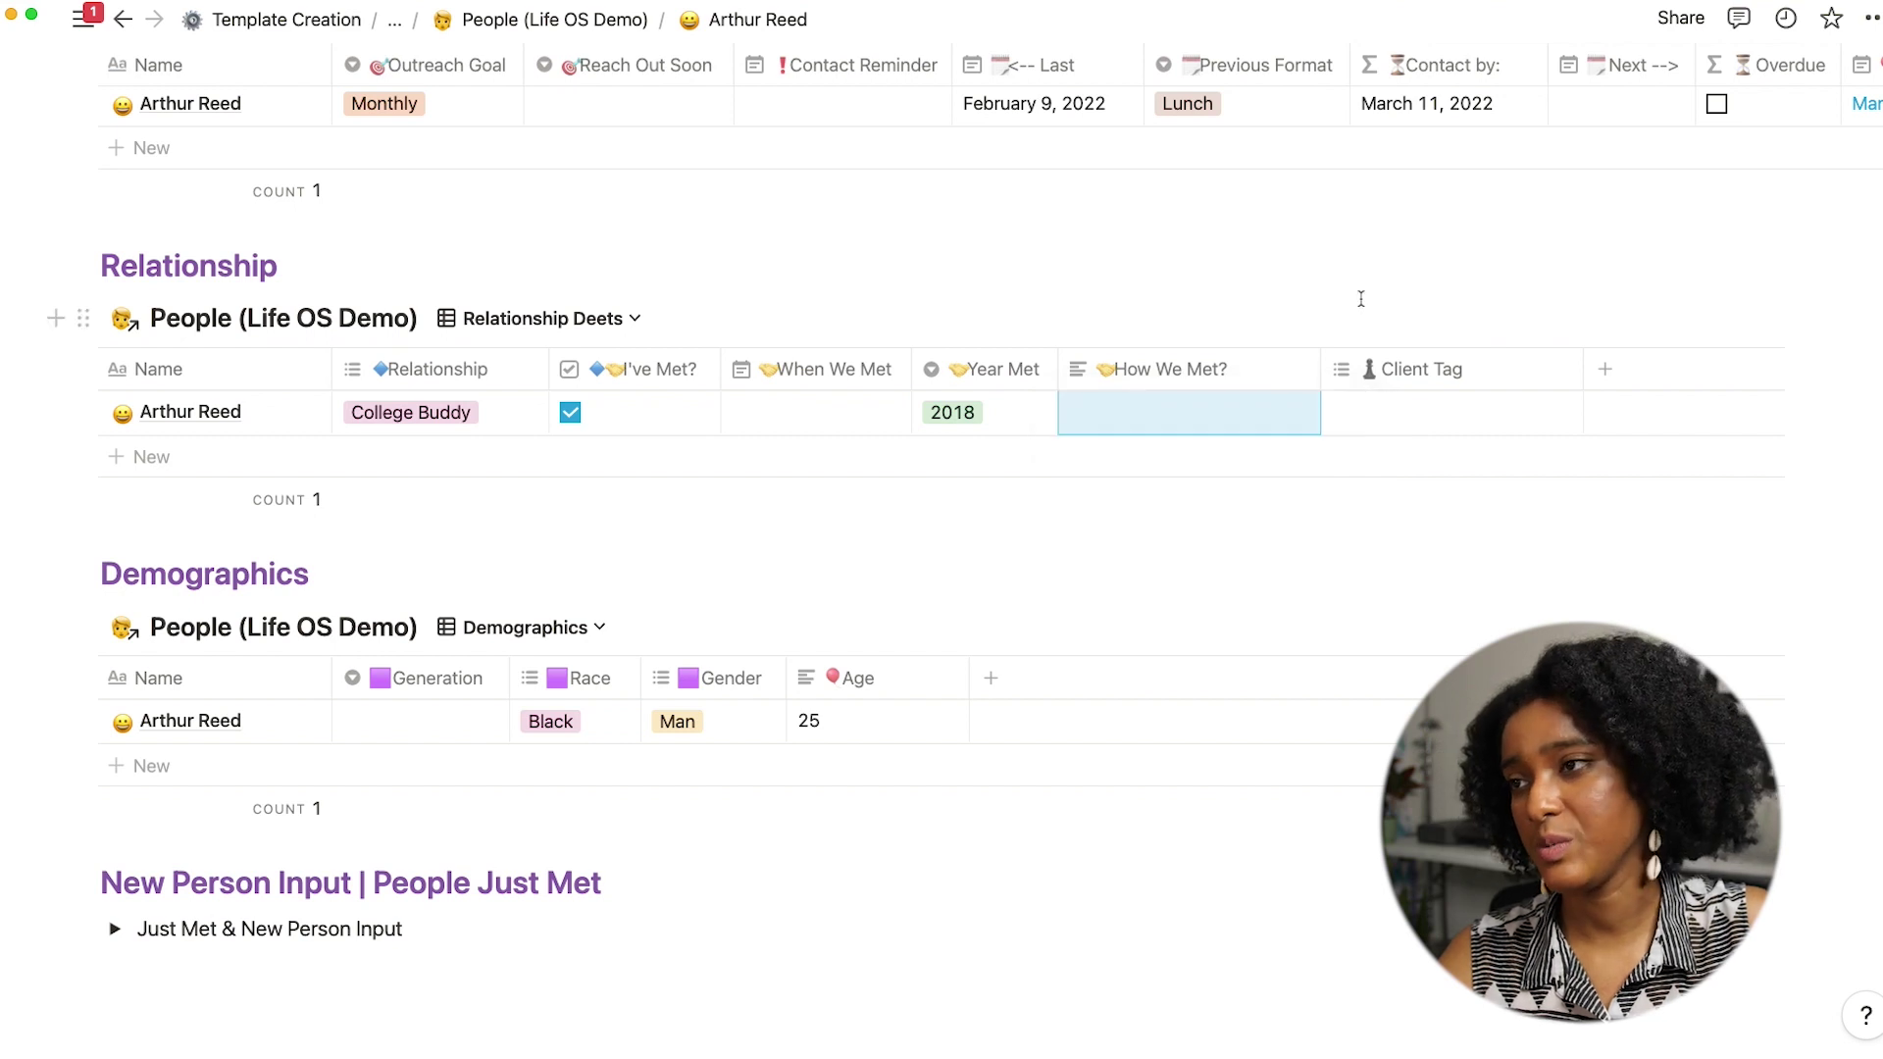
left_click(1475, 416)
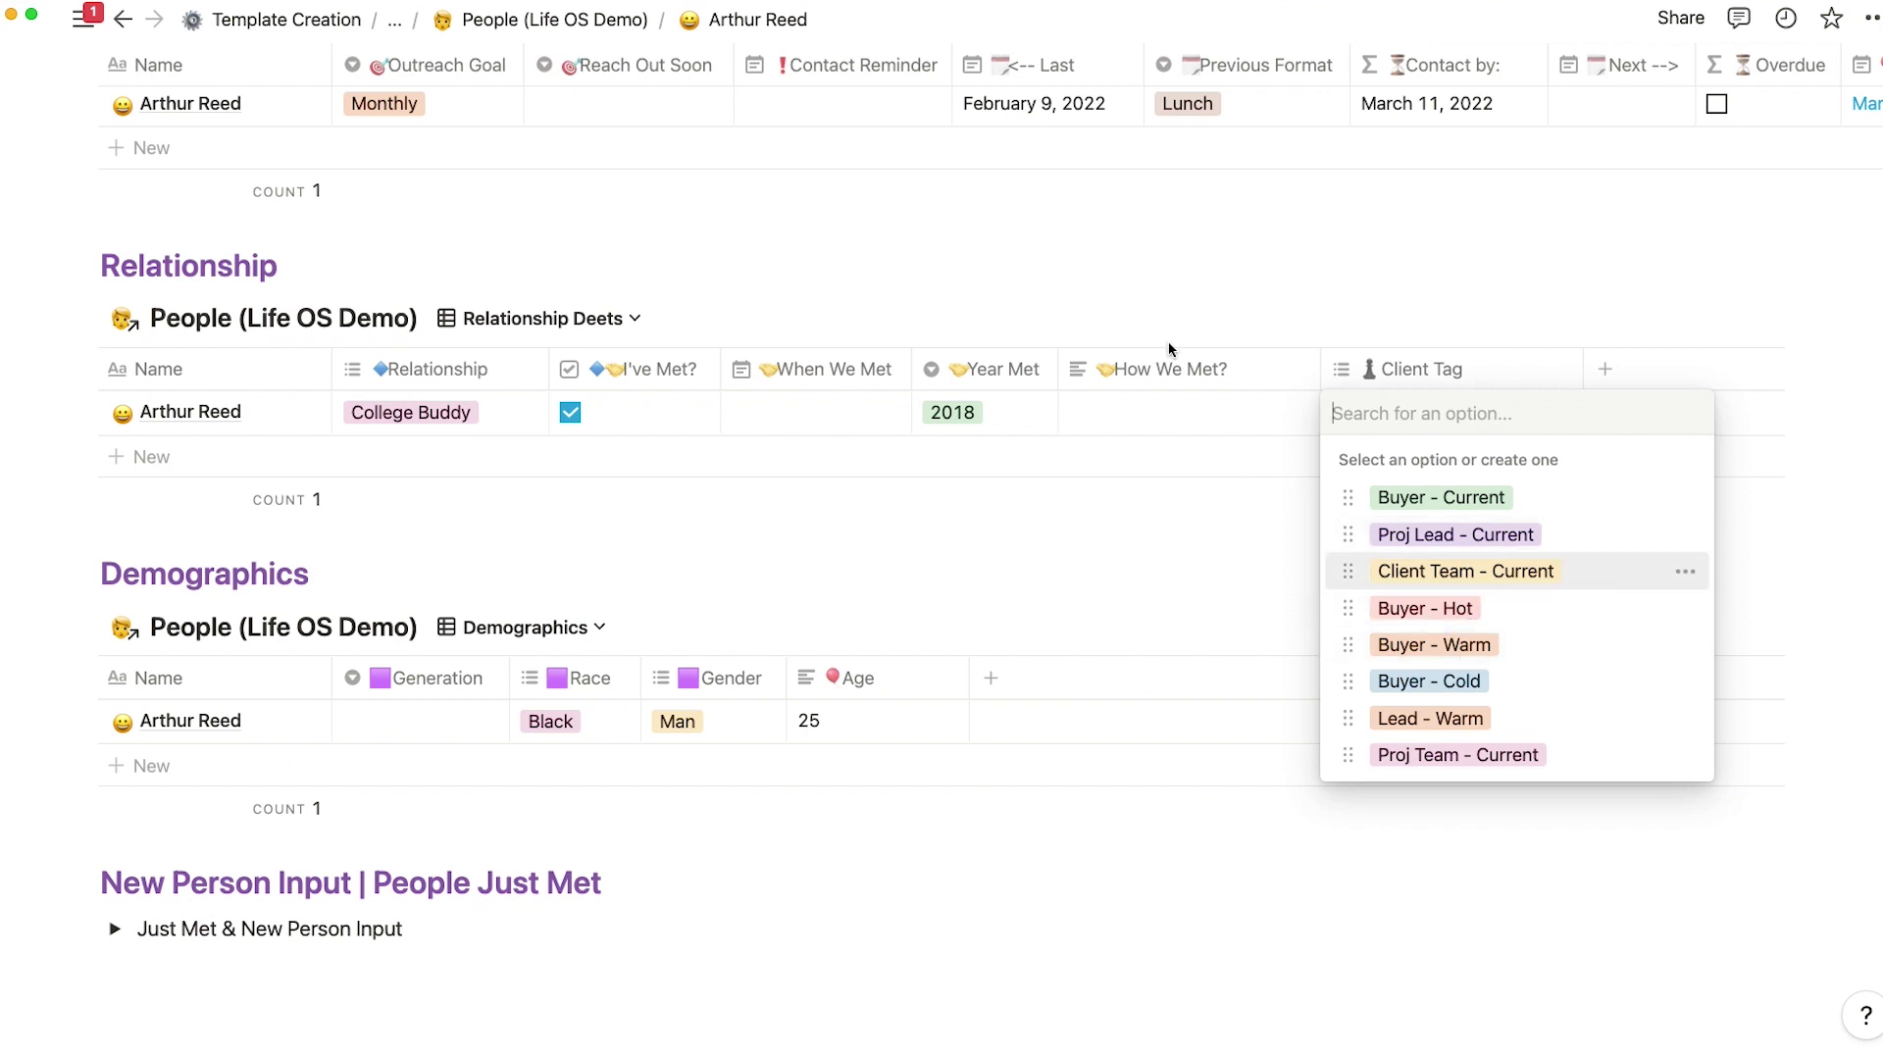
key("Escape")
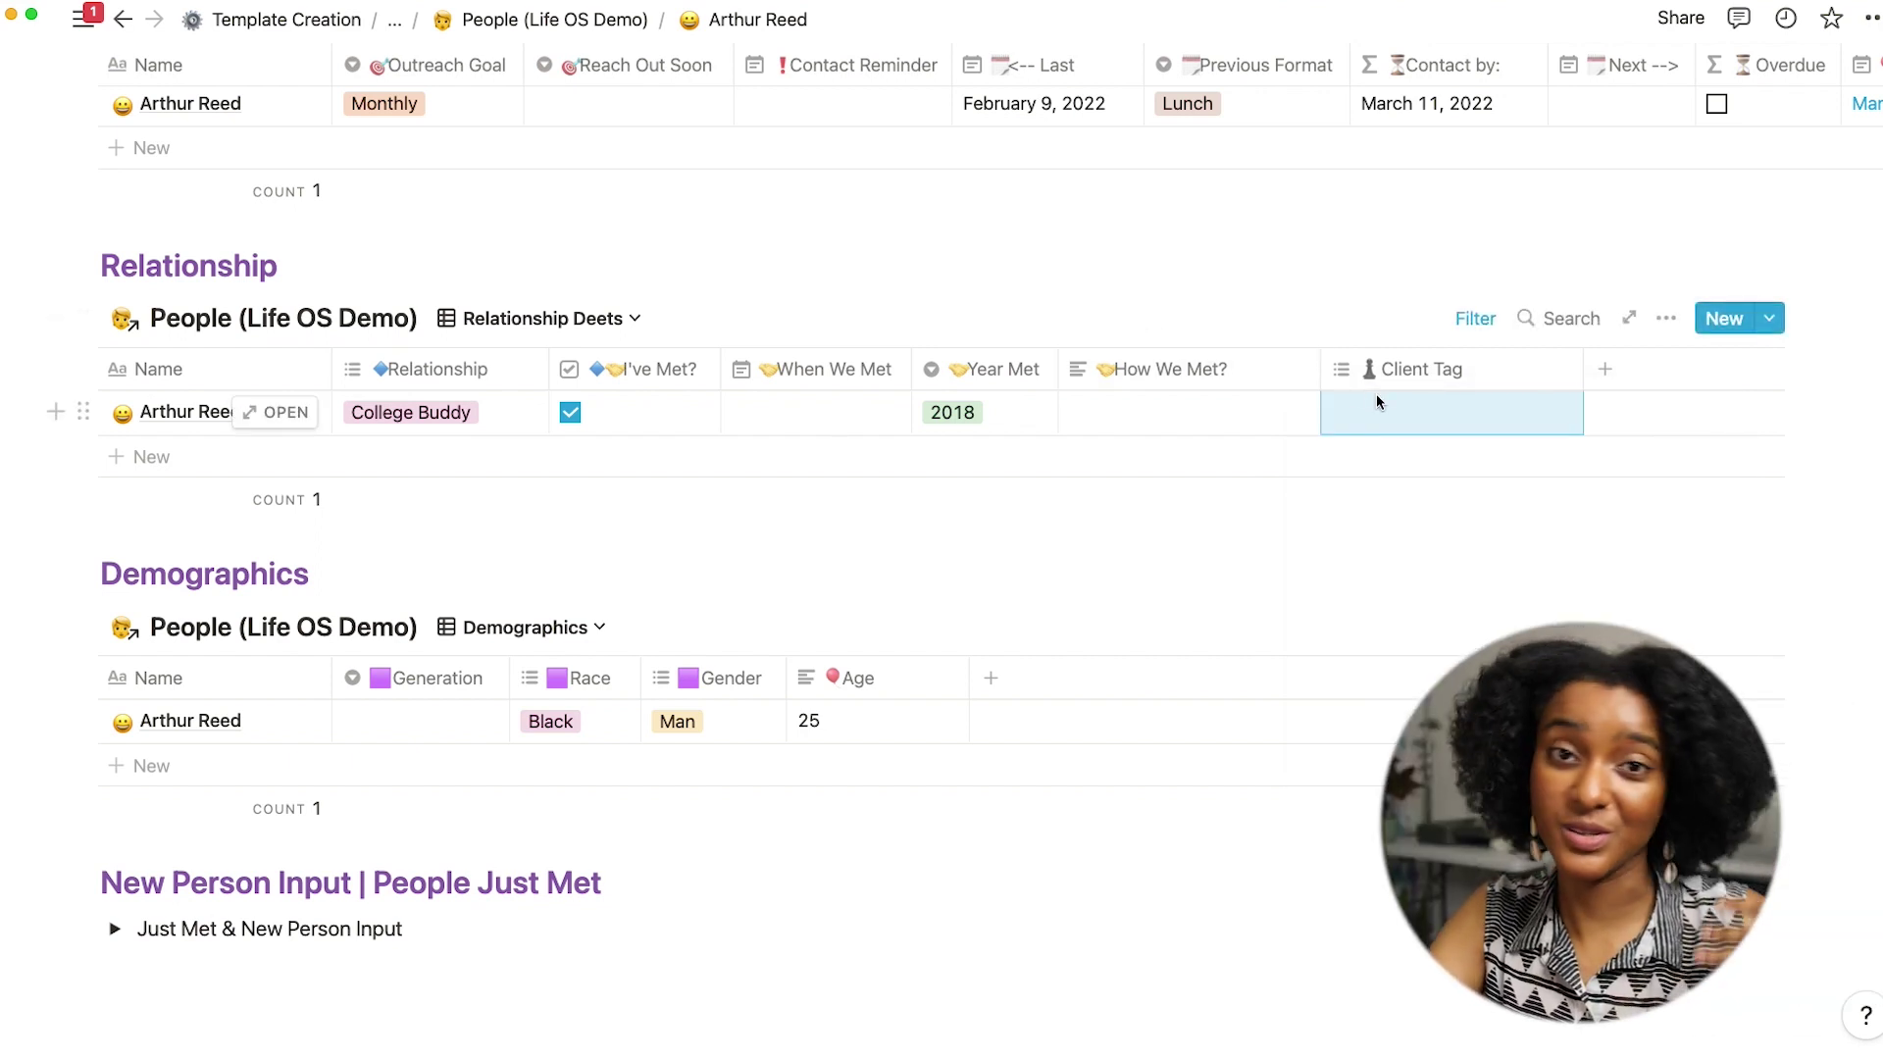
scroll(461, 614, "down", 2)
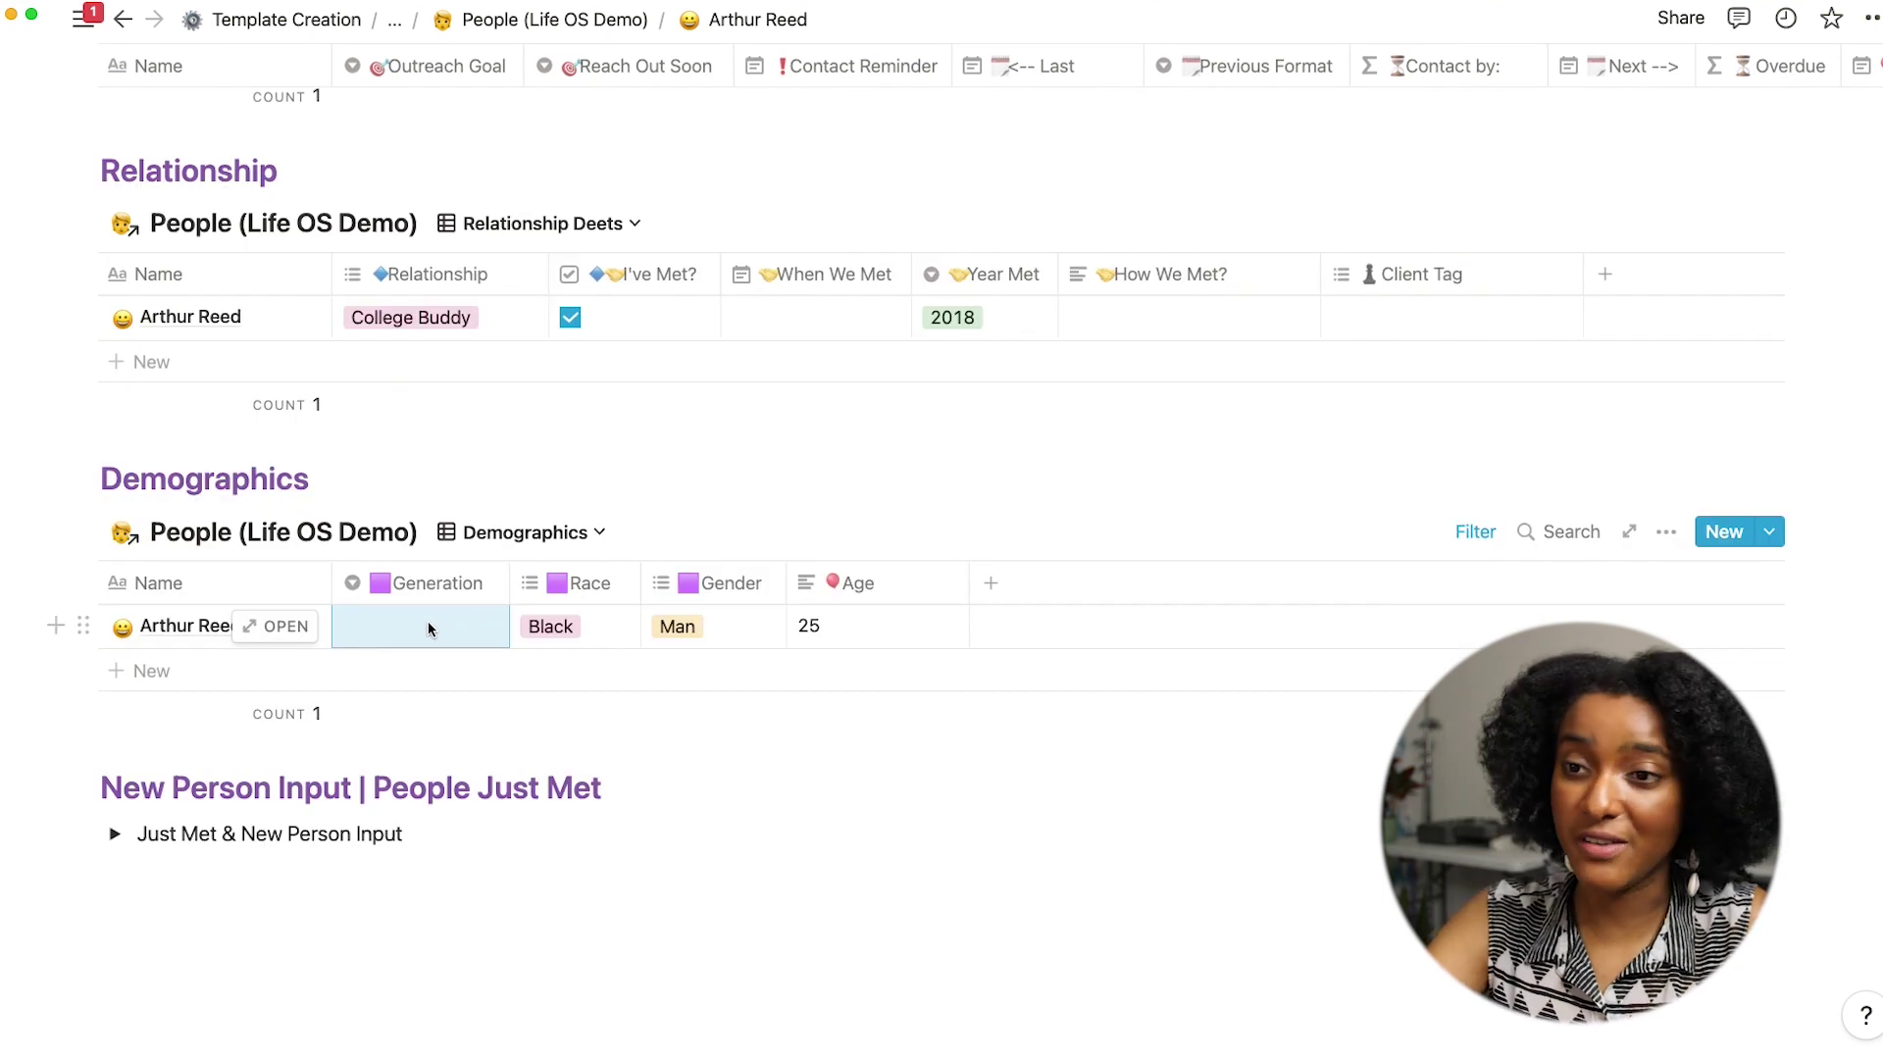
left_click(461, 618)
left_click(443, 748)
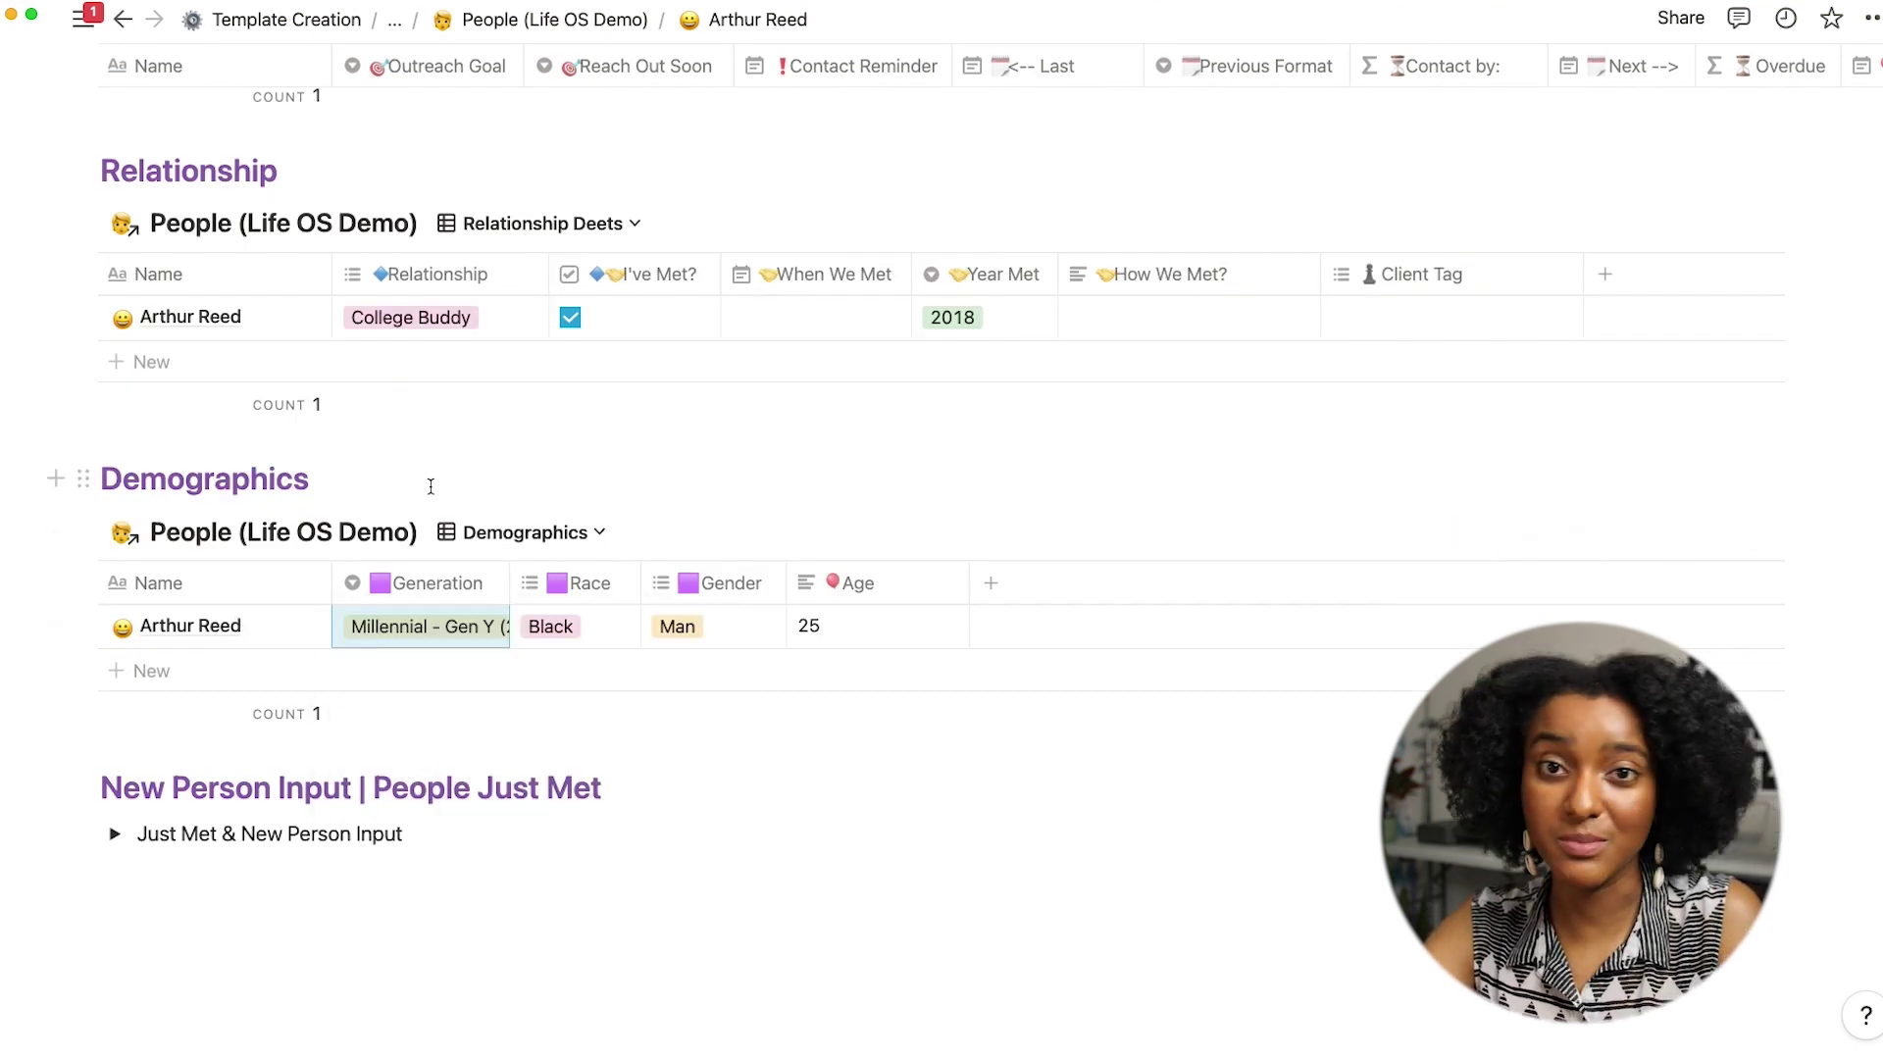
scroll(431, 486, "down", 2)
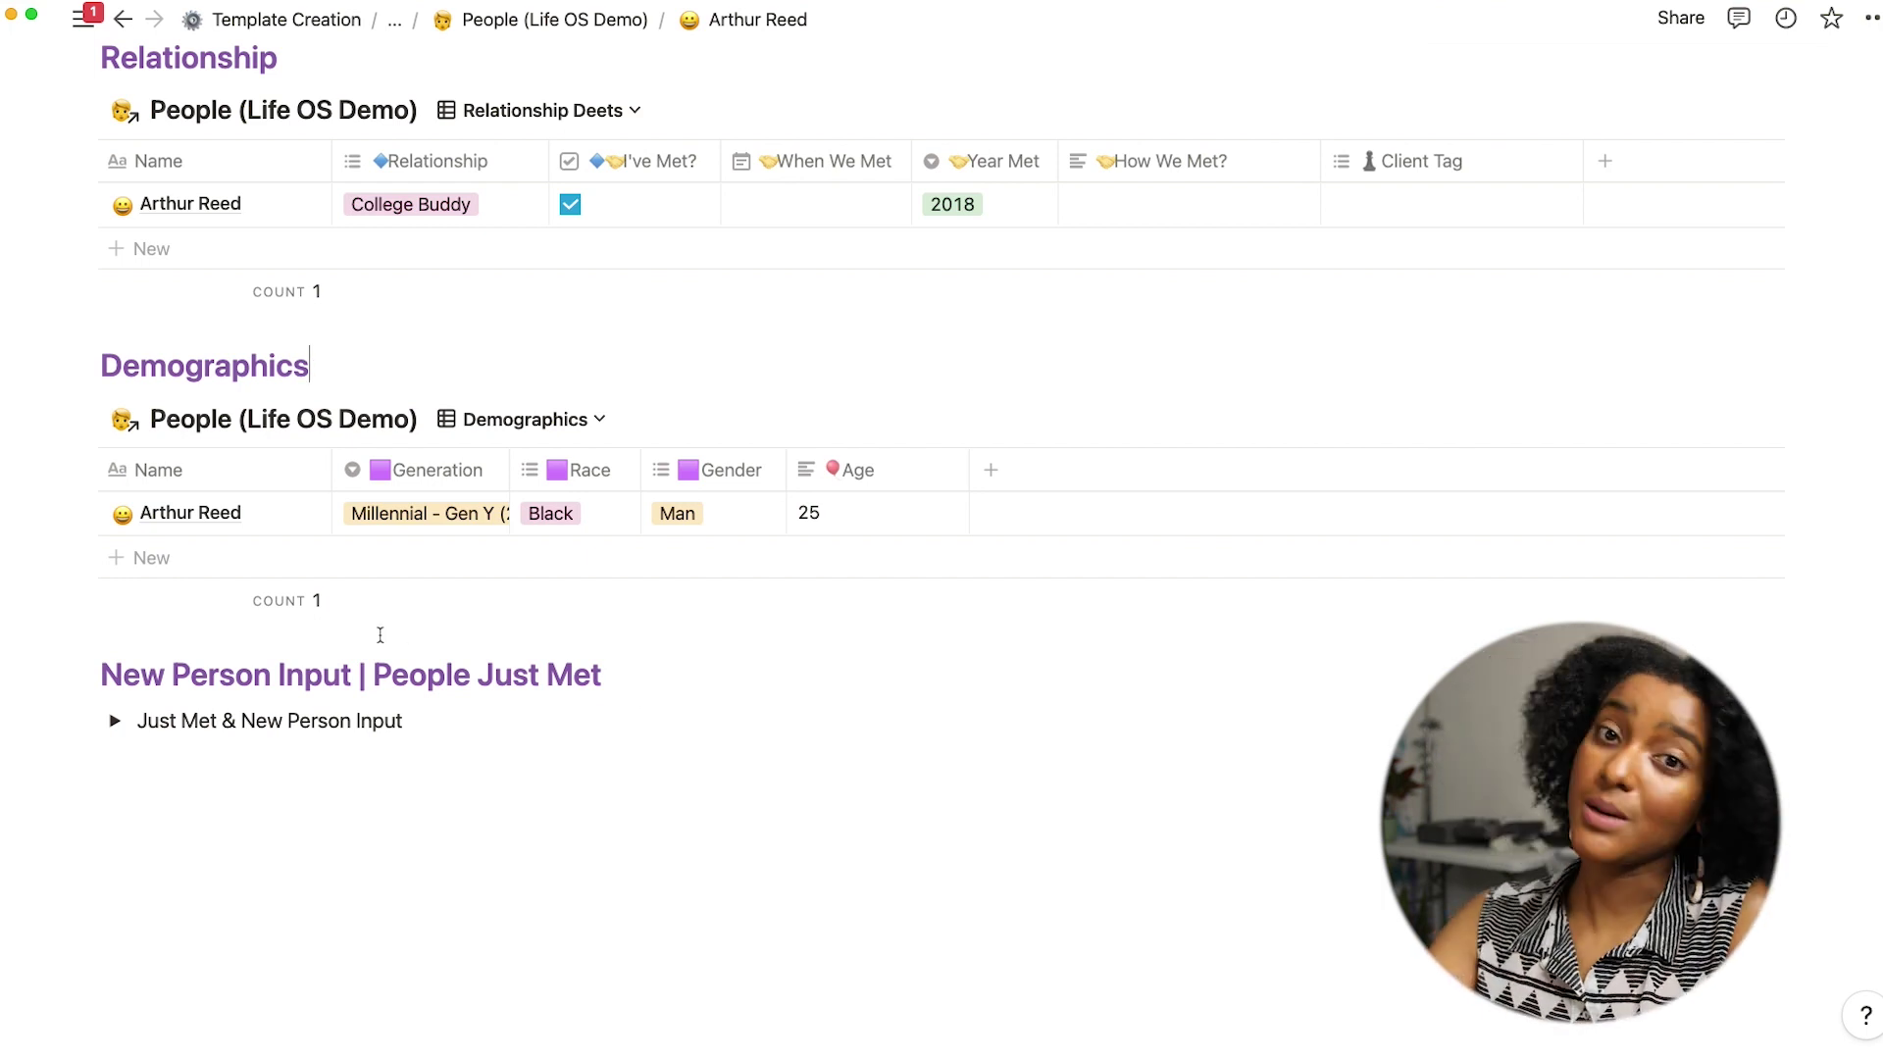
left_click(115, 722)
scroll(543, 639, "down", 3)
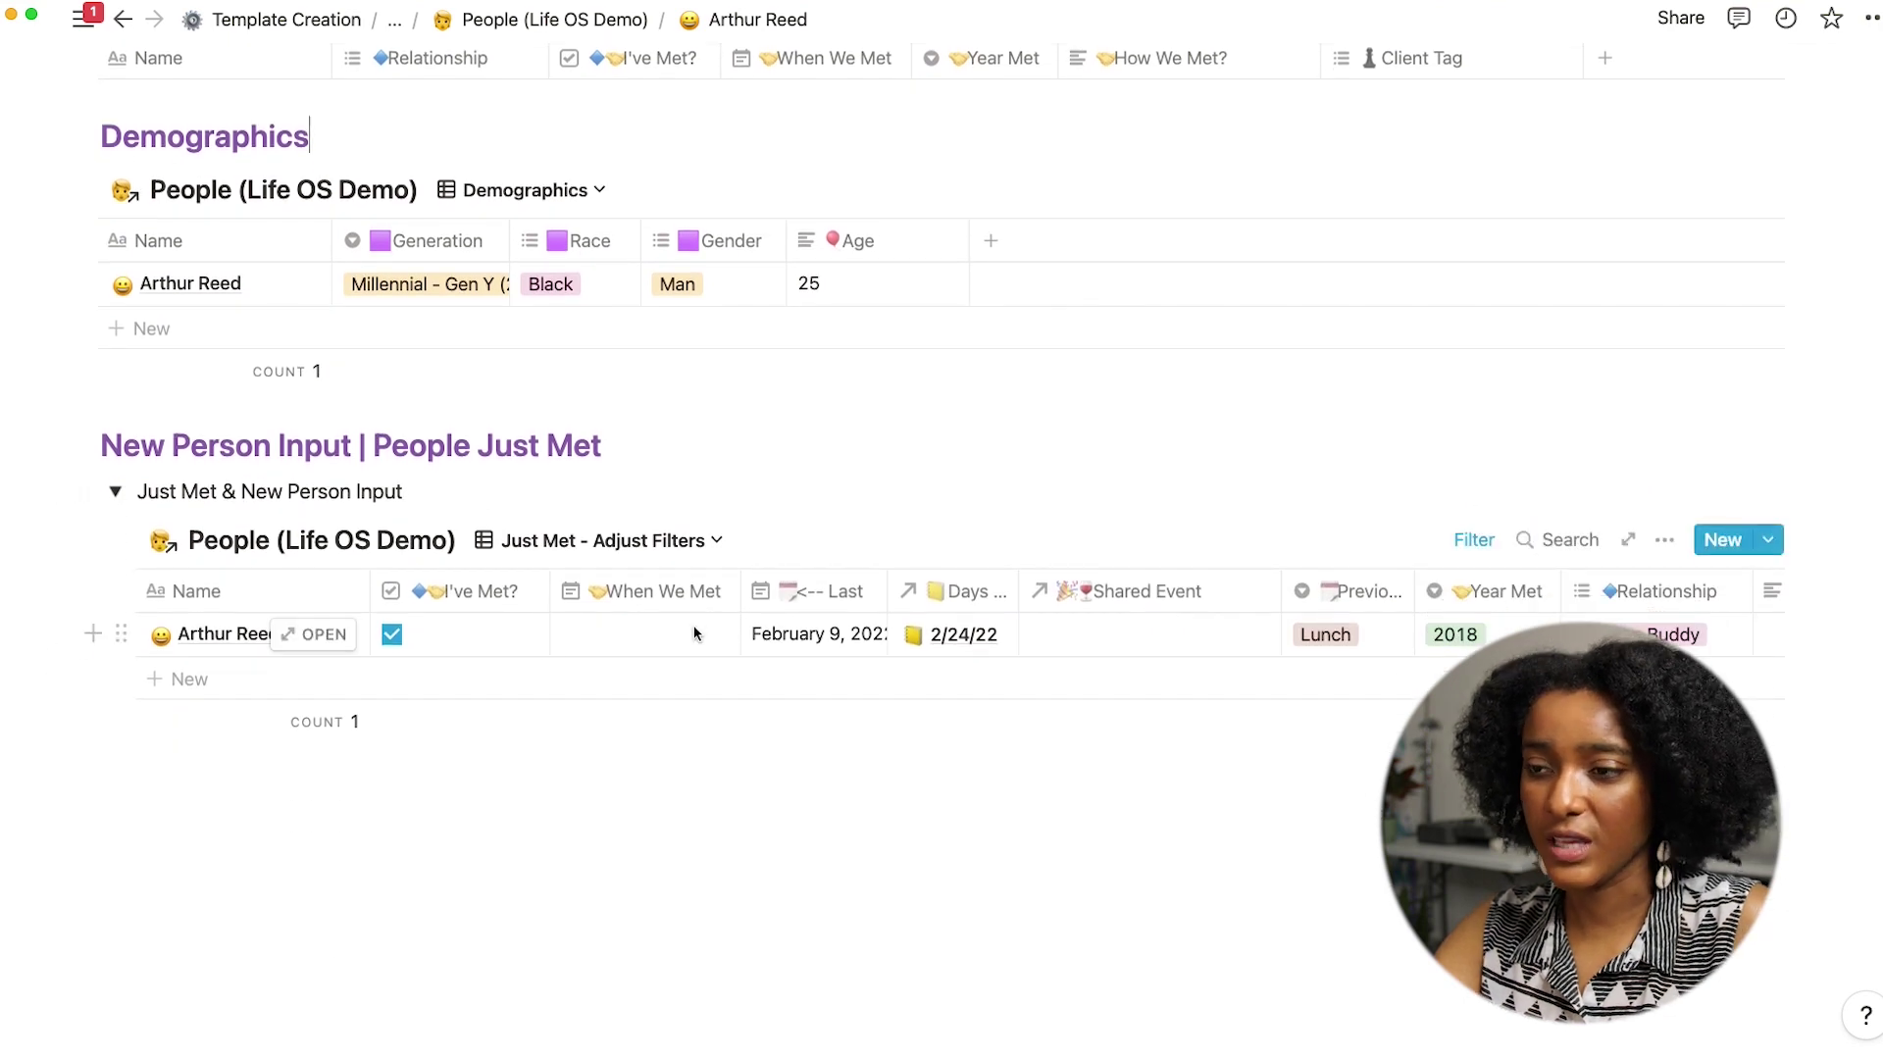
scroll(694, 634, "right", 15)
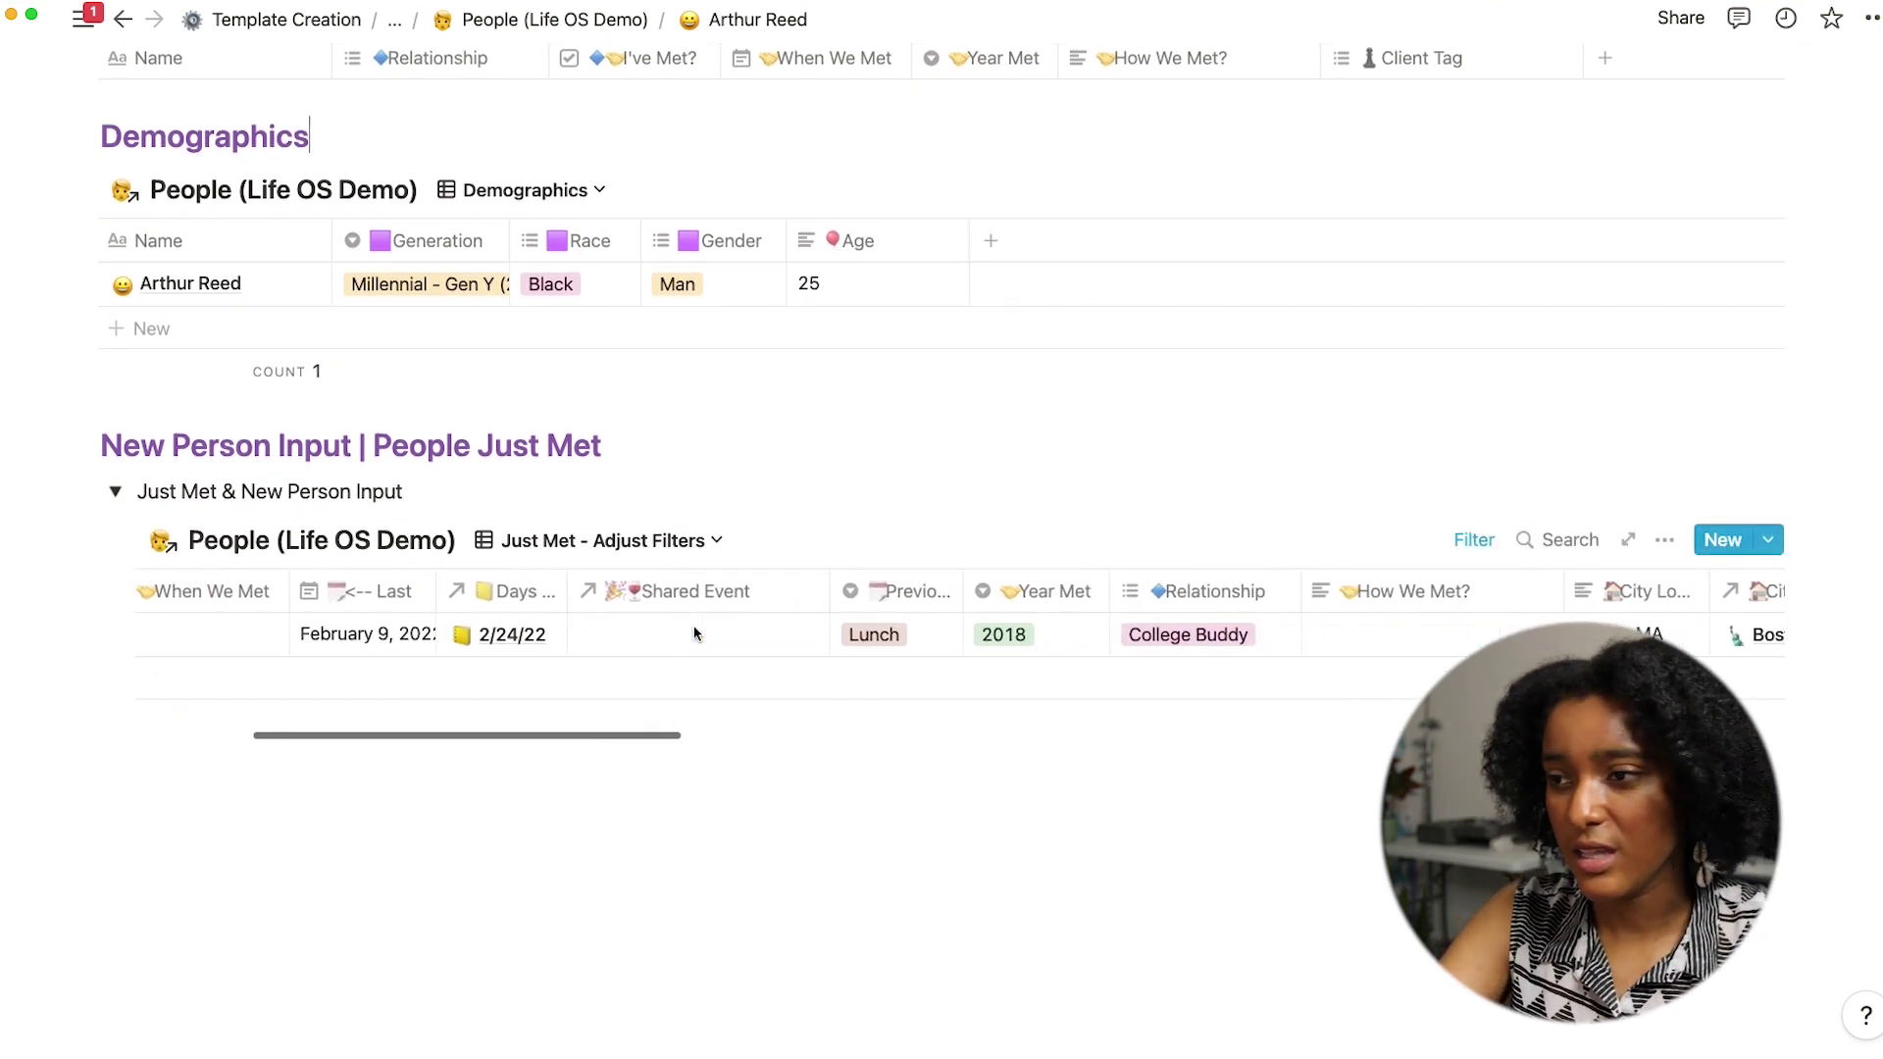
scroll(694, 634, "right", 10)
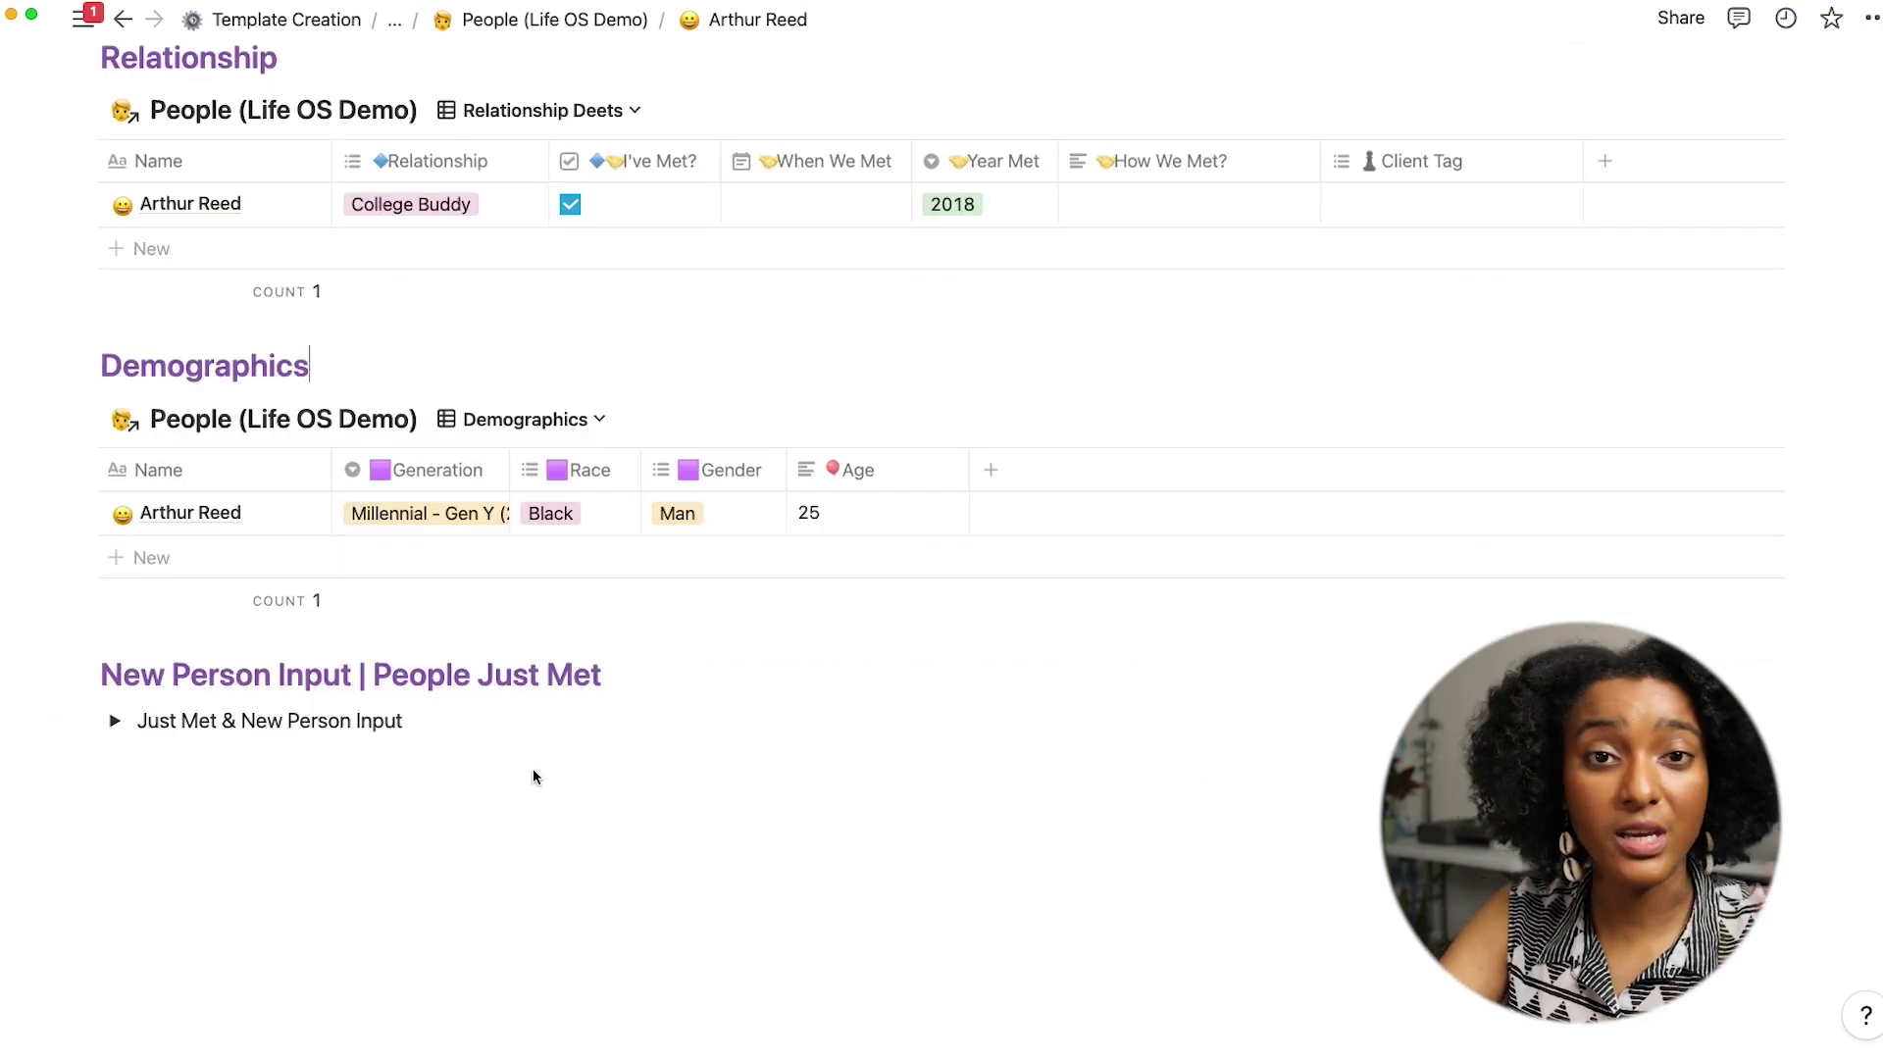
Open the Relationship Builder Dashboard and show the Birthdays section's Birthdays to reset view
mouse_move(10, 294)
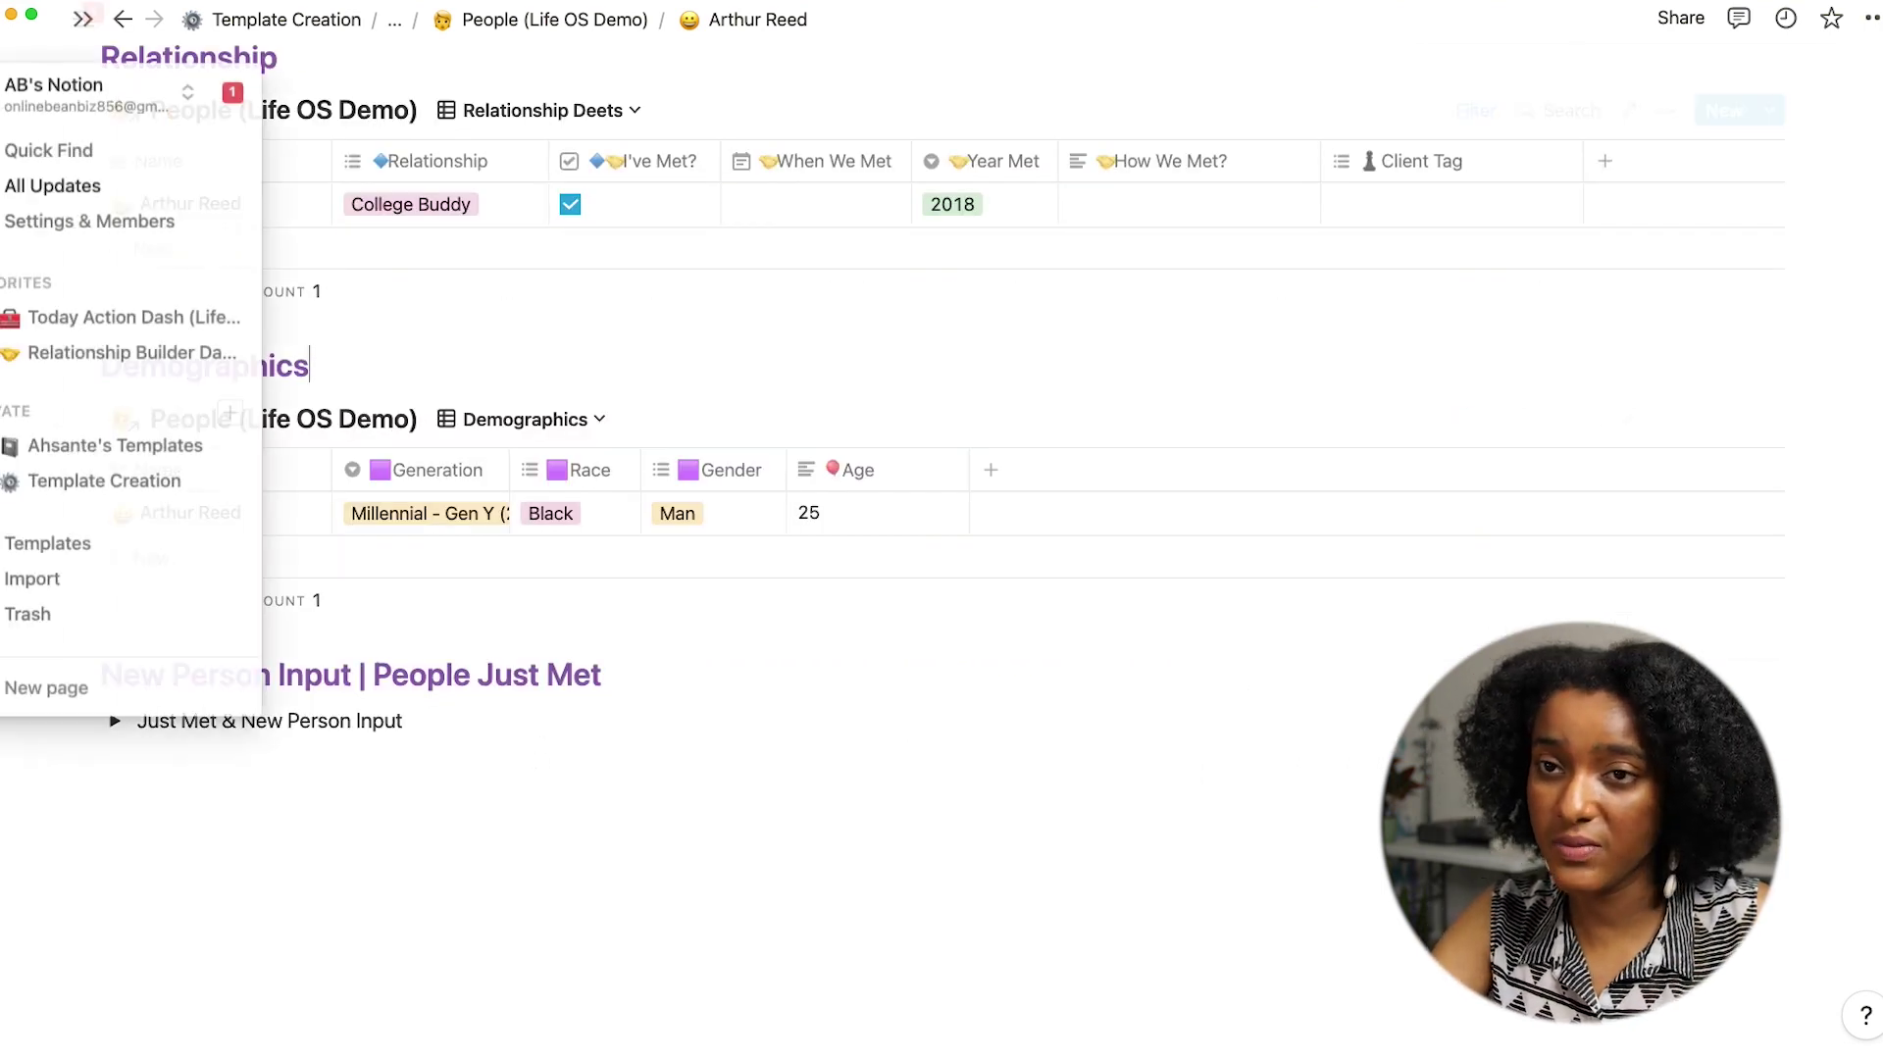
left_click(97, 352)
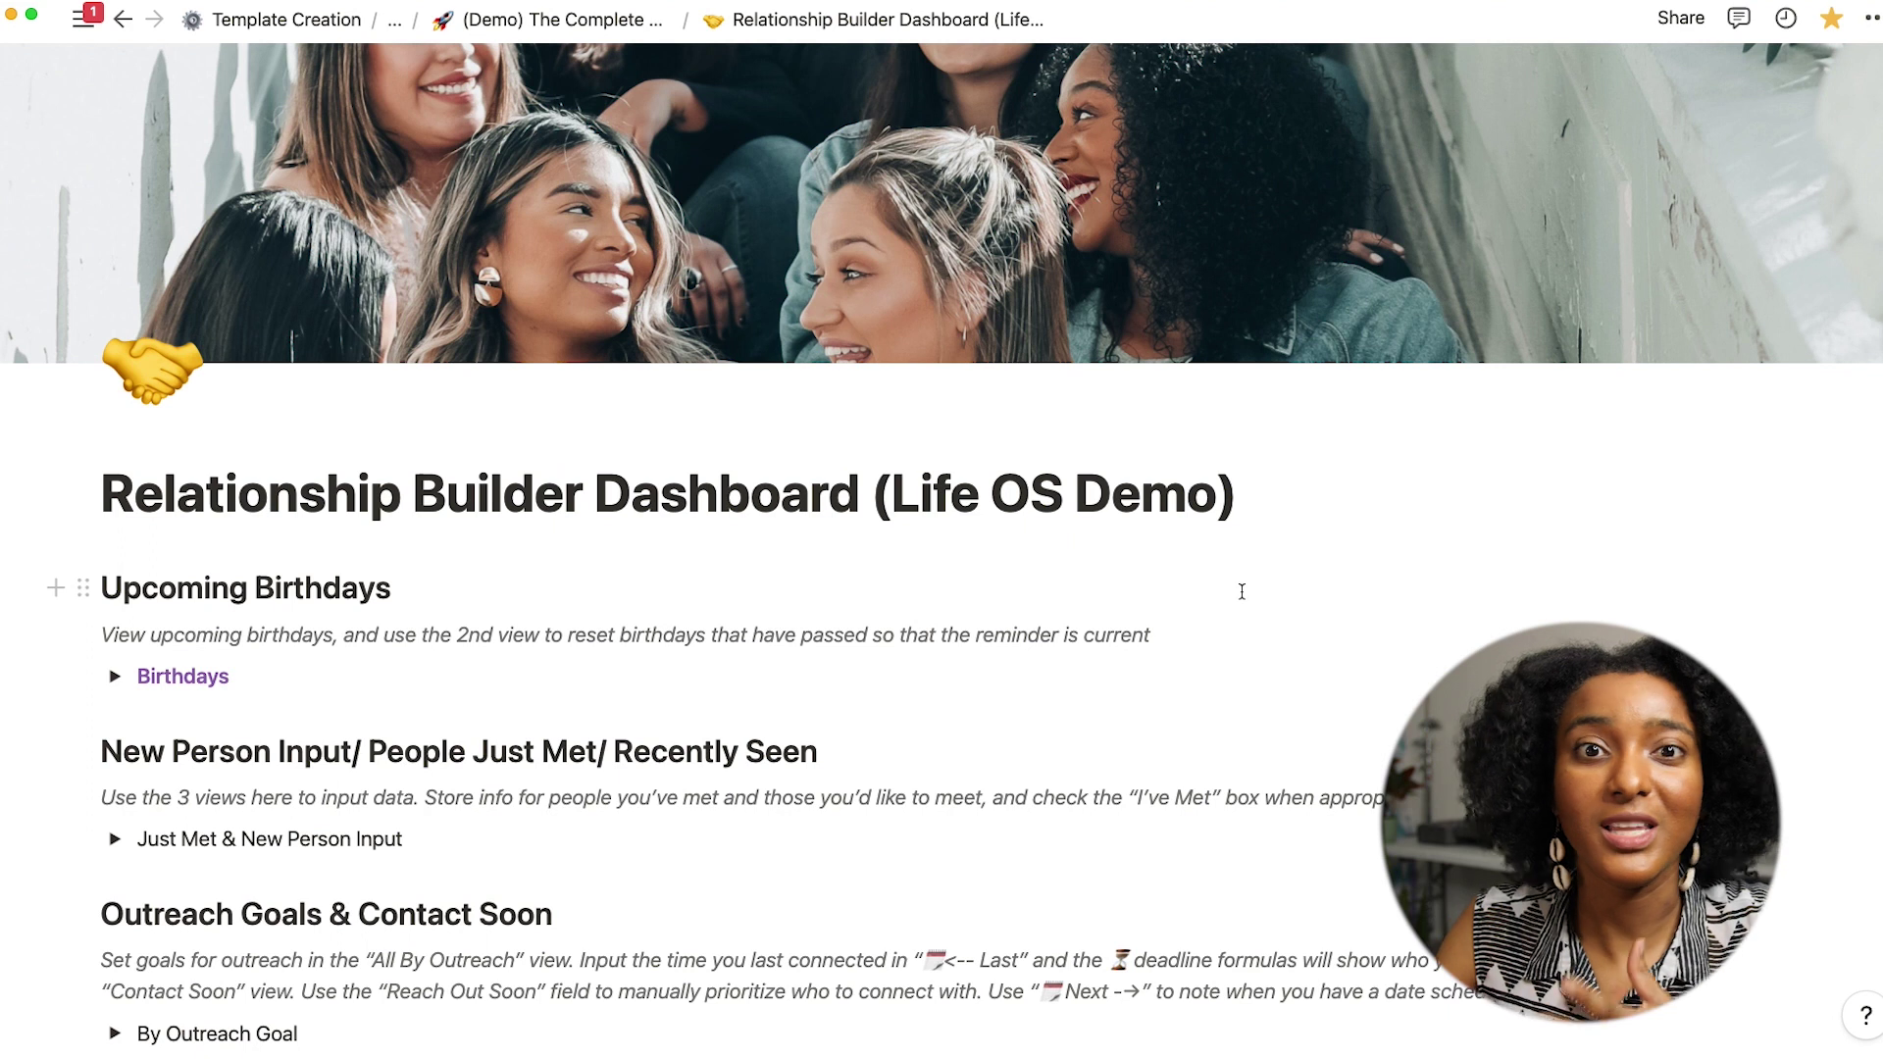
scroll(1241, 591, "down", 2)
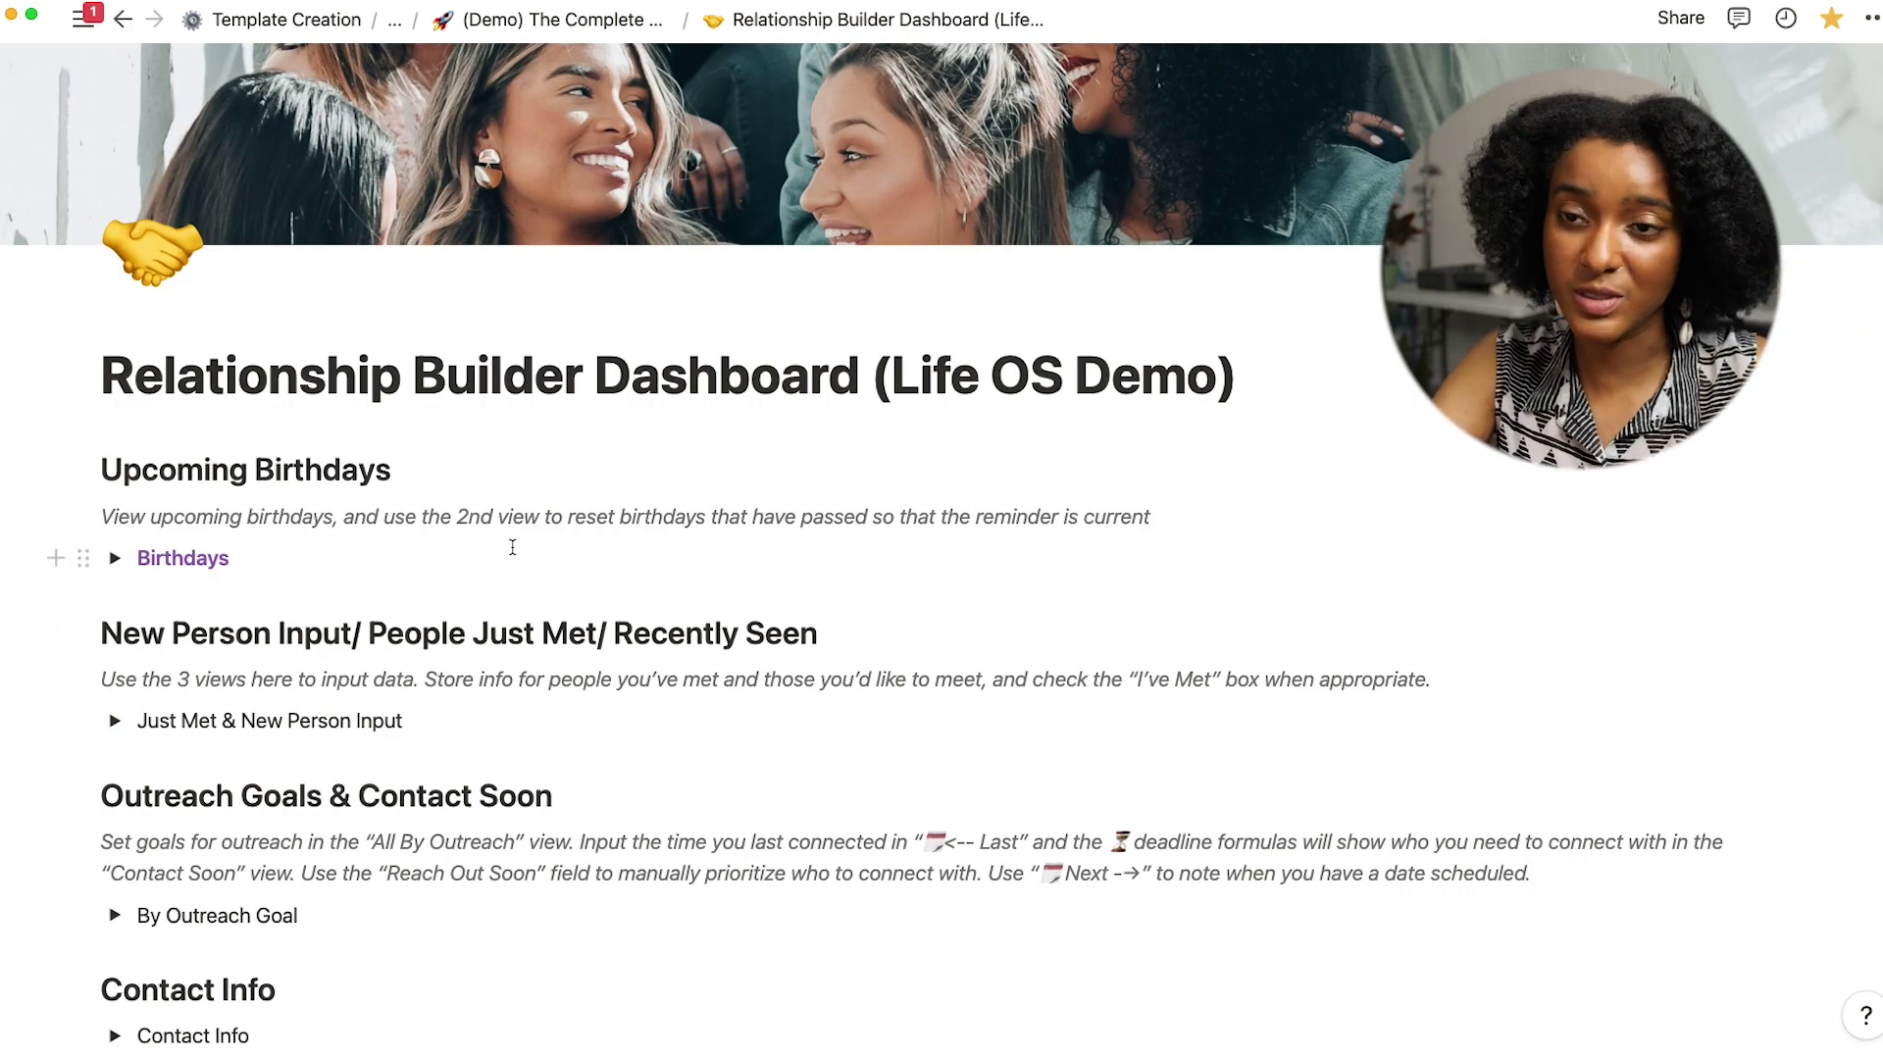
left_click(126, 556)
scroll(118, 553, "down", 2)
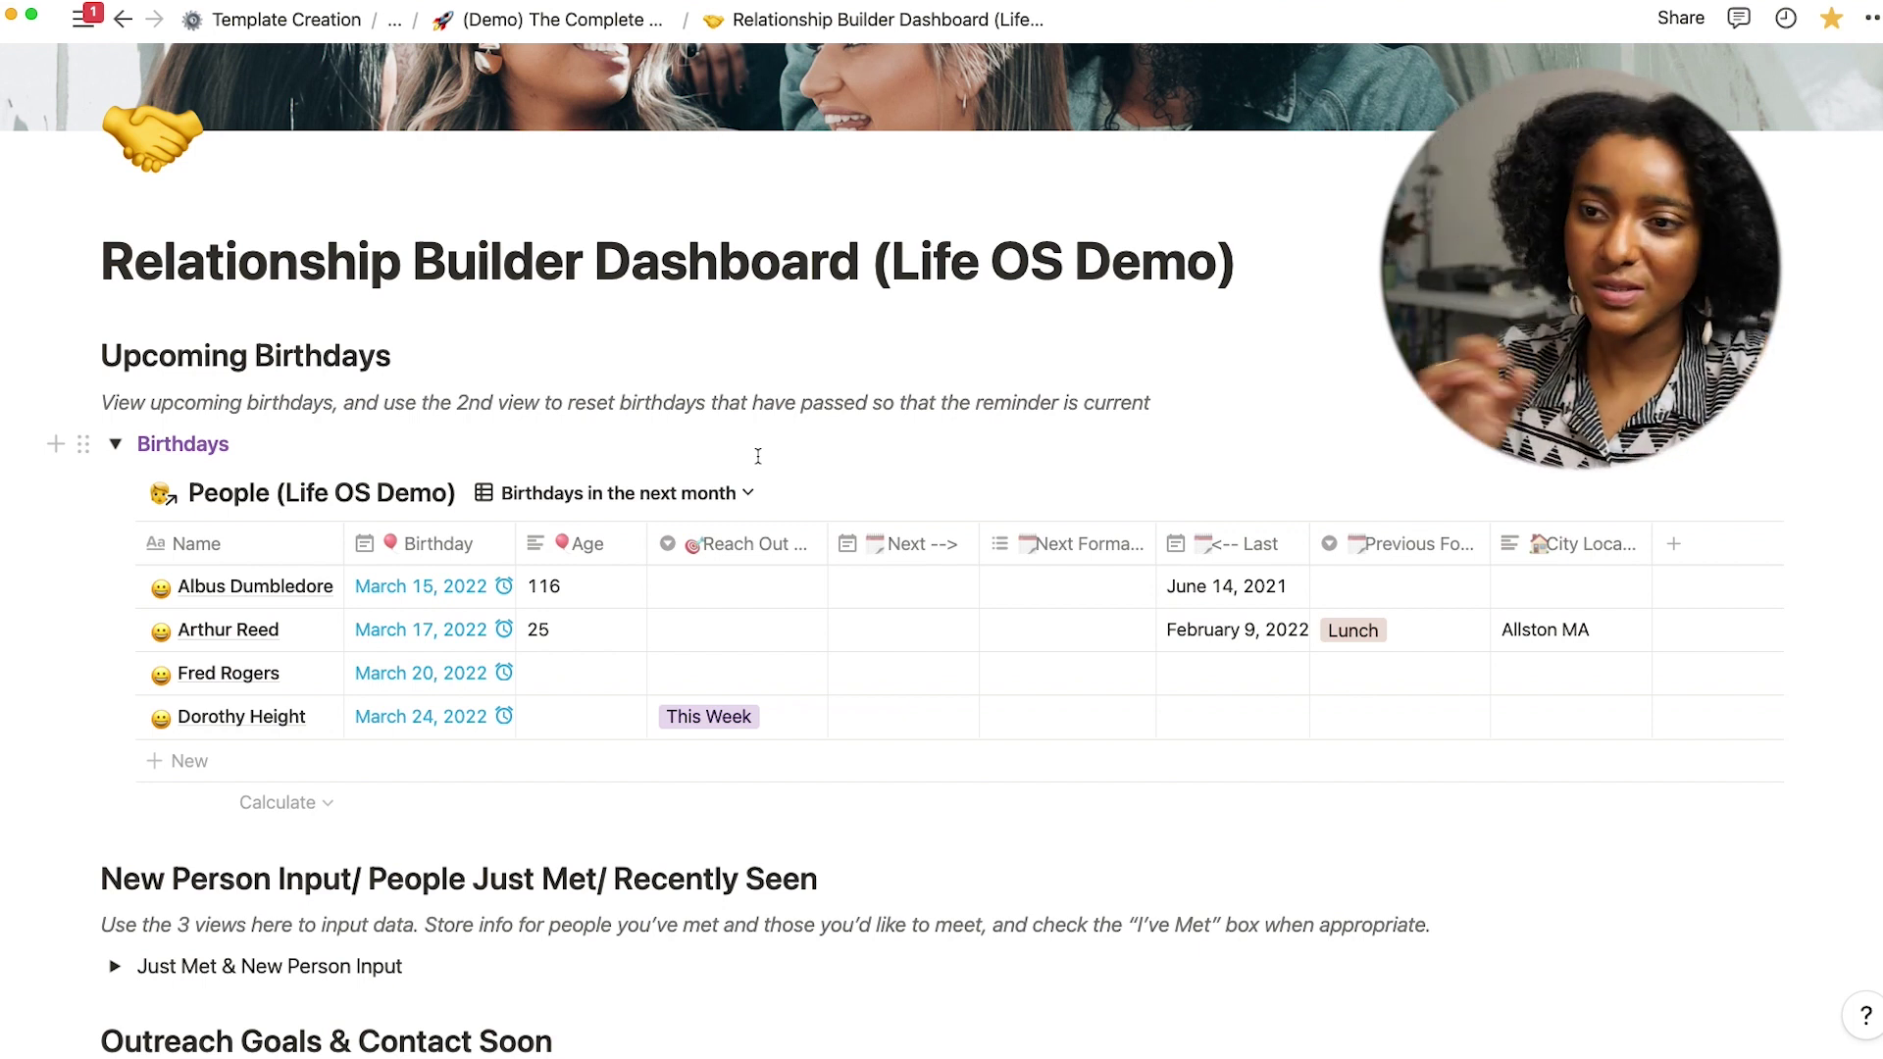
scroll(686, 456, "down", 3)
left_click(574, 294)
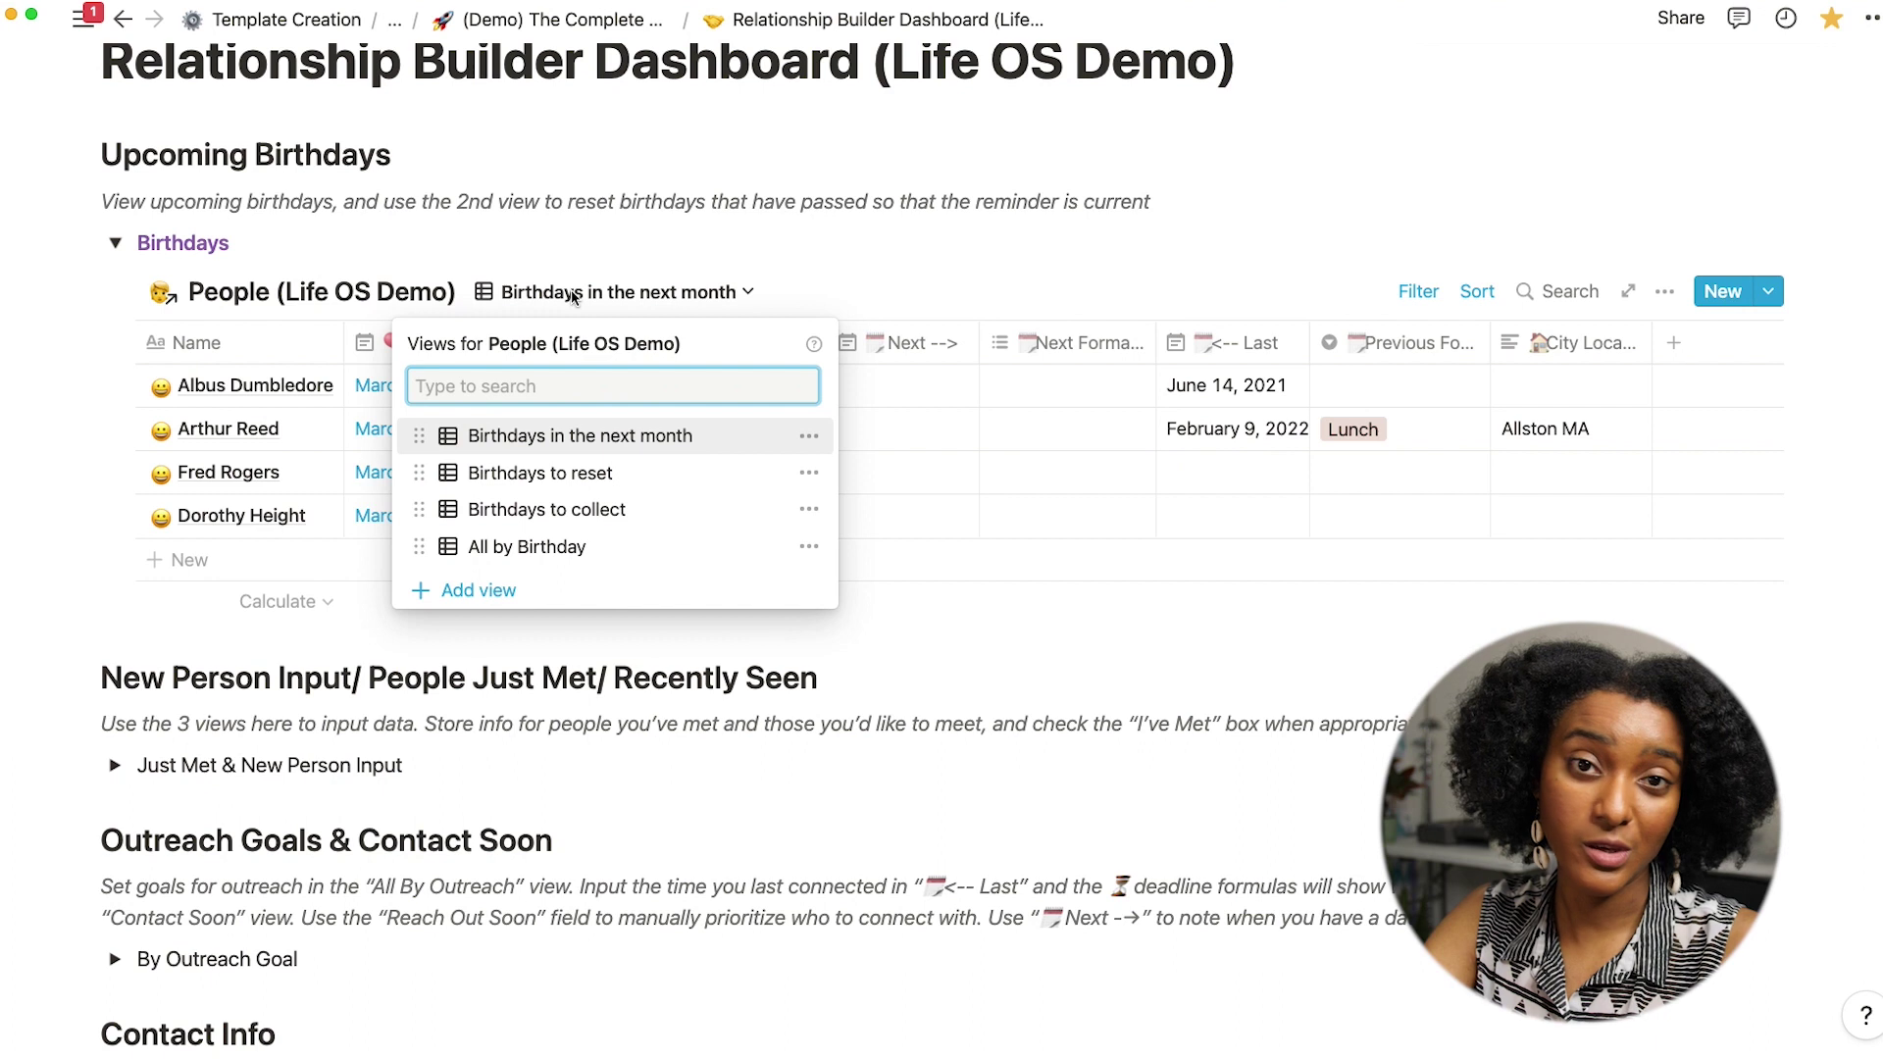
left_click(566, 476)
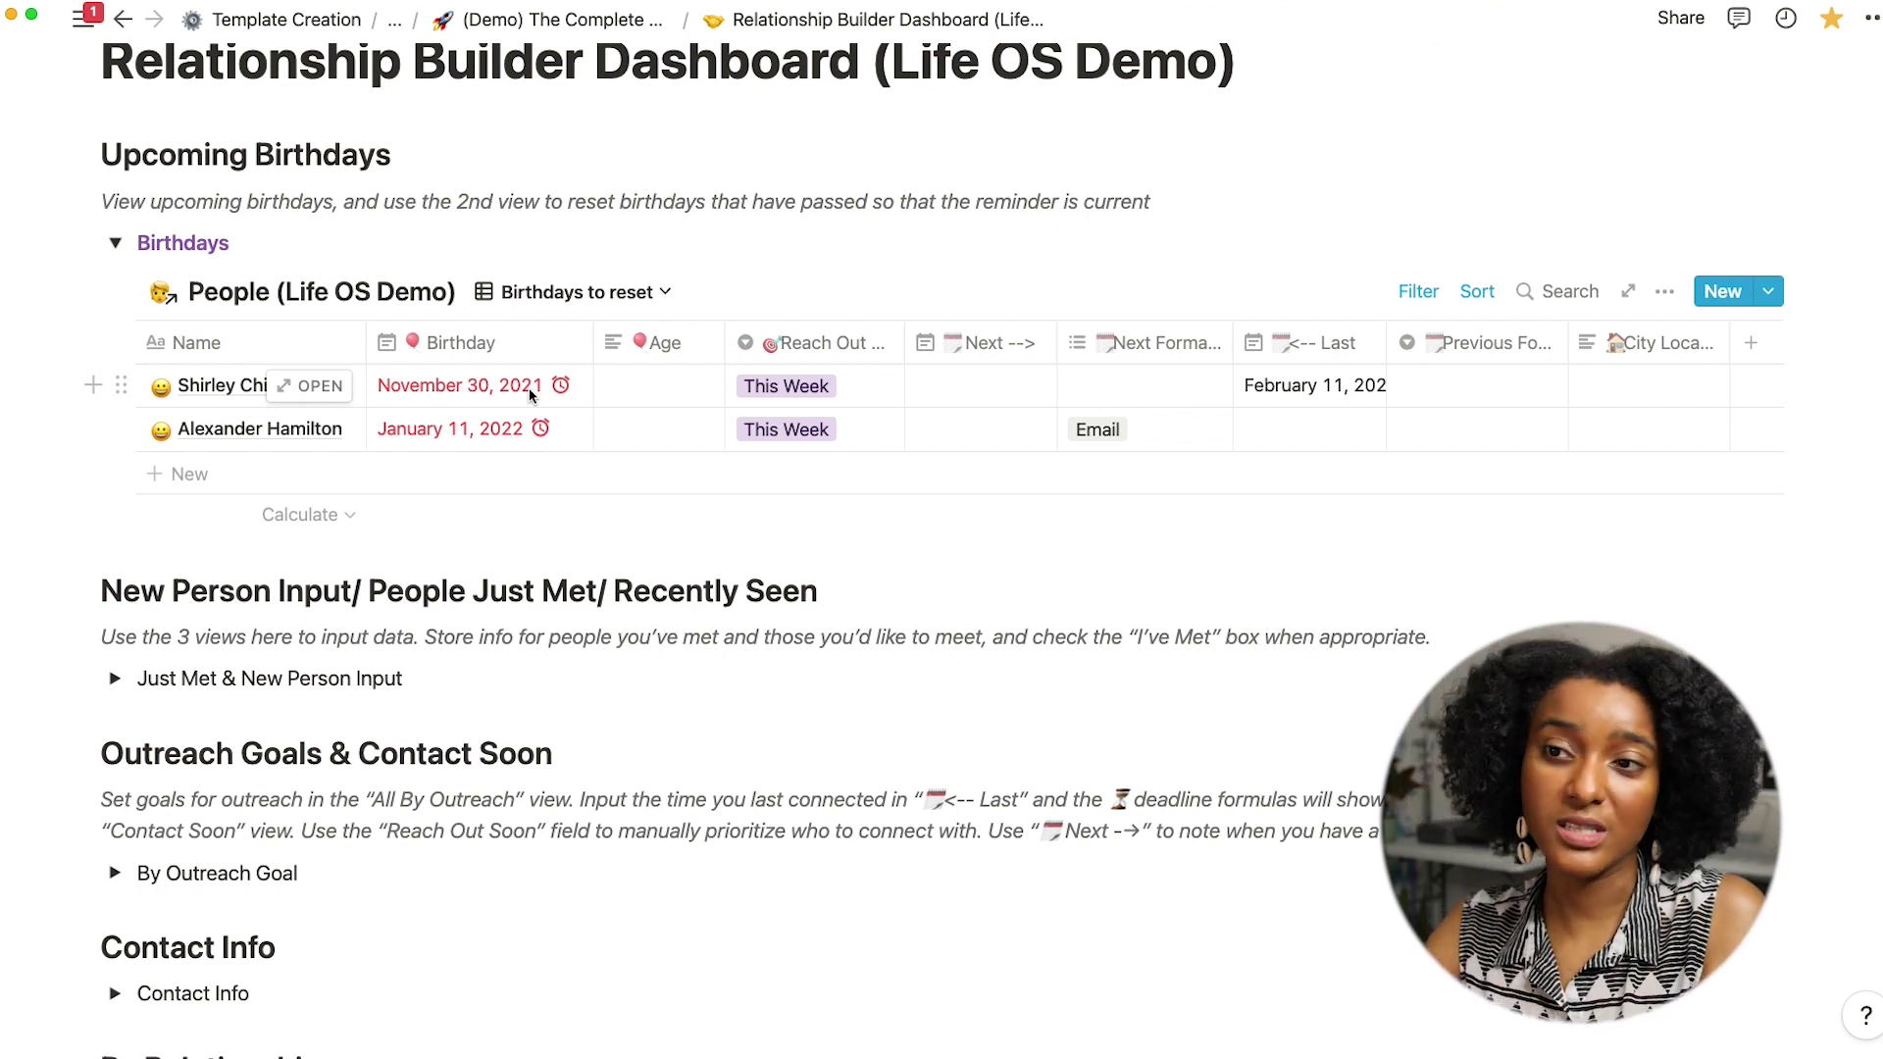
Change the passed November 30, 2021 birthday's year to 2023
left_click(528, 386)
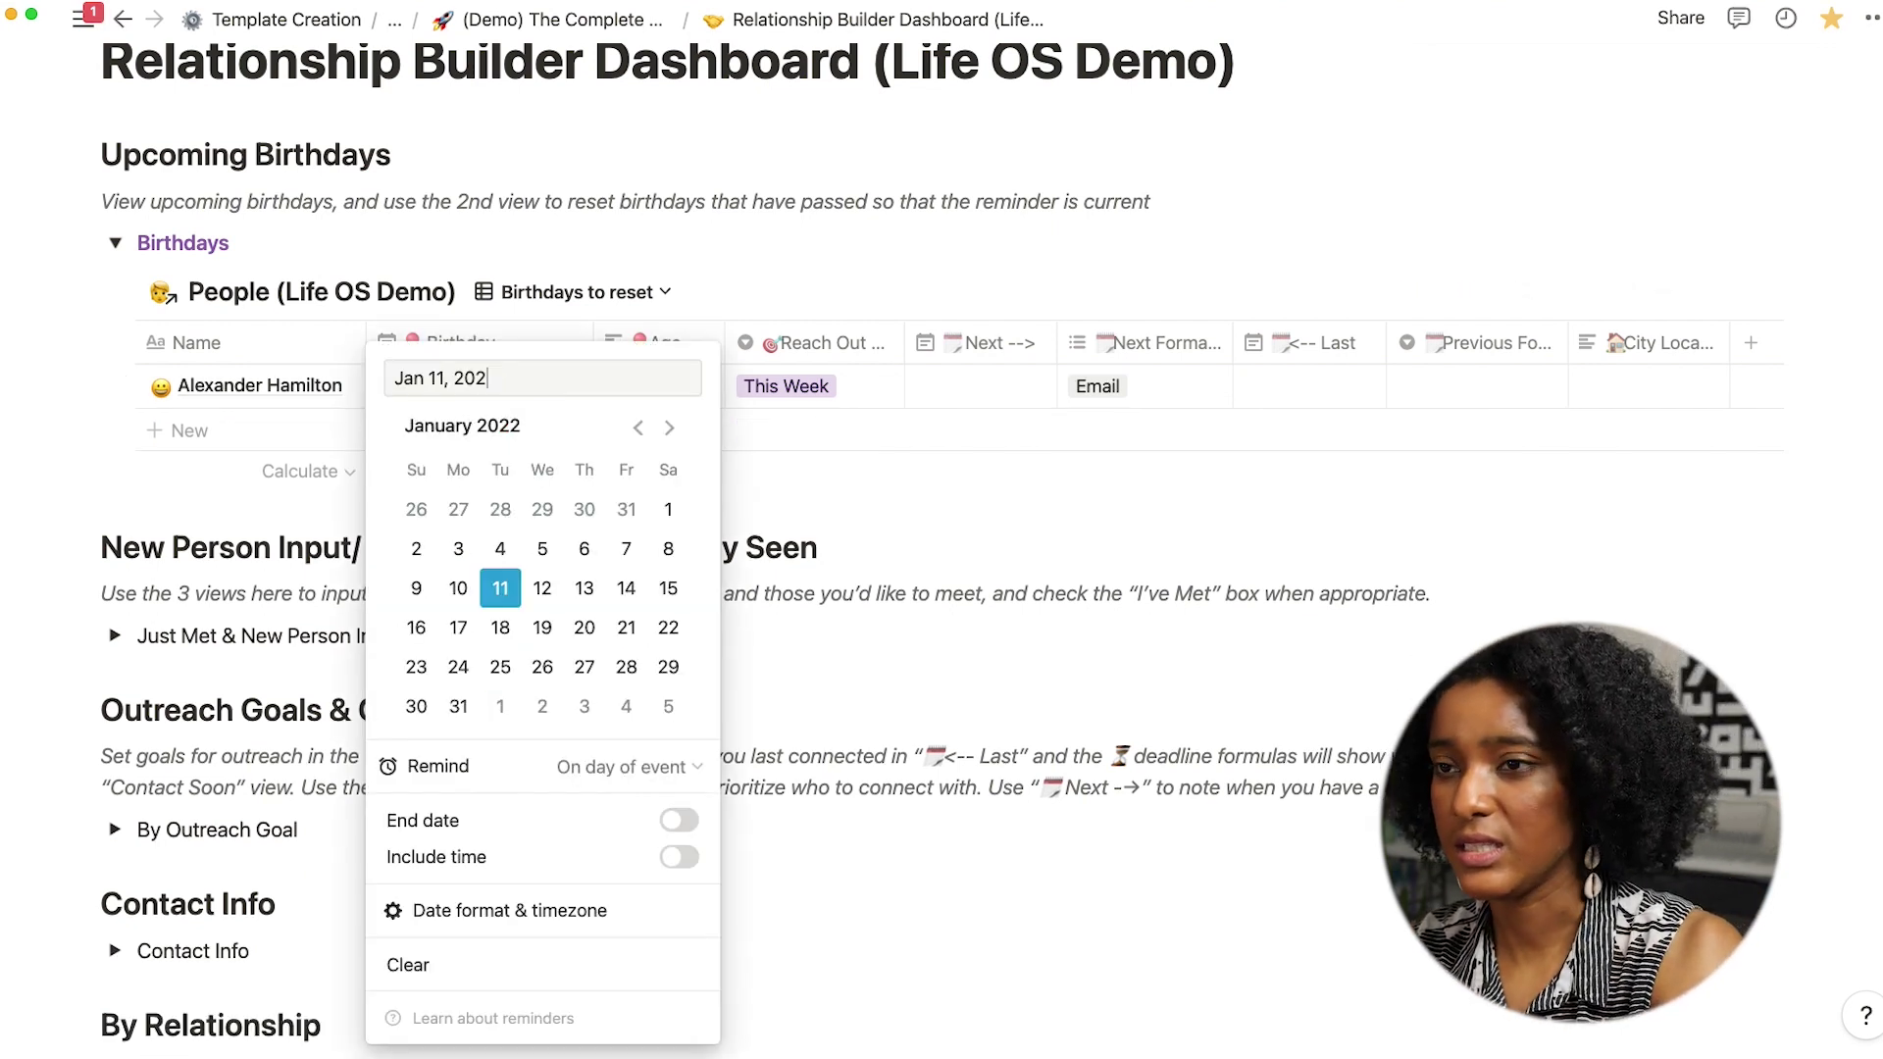
key("BackSpace")
type("3")
left_click(575, 243)
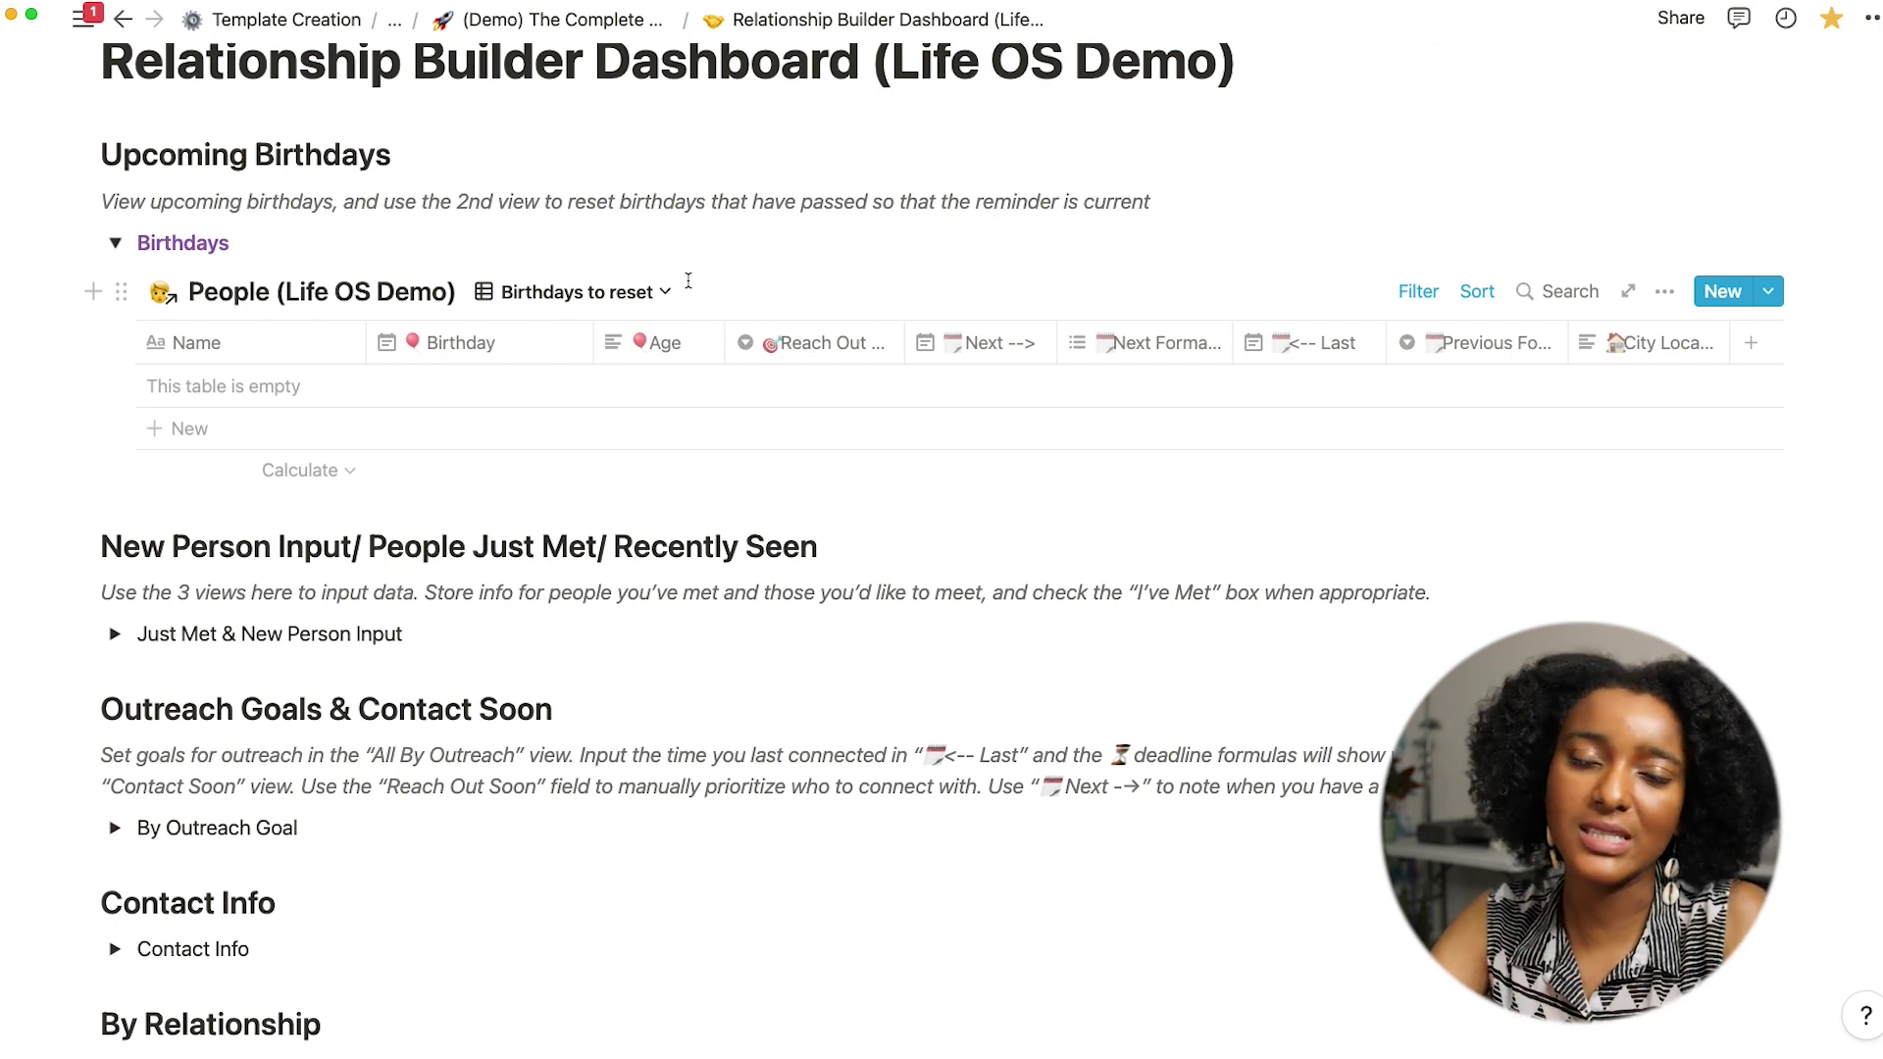
Collapse Birthdays, expand Just Met & New Person Input, and slightly widen the I've Met? column
left_click(114, 242)
left_click(115, 405)
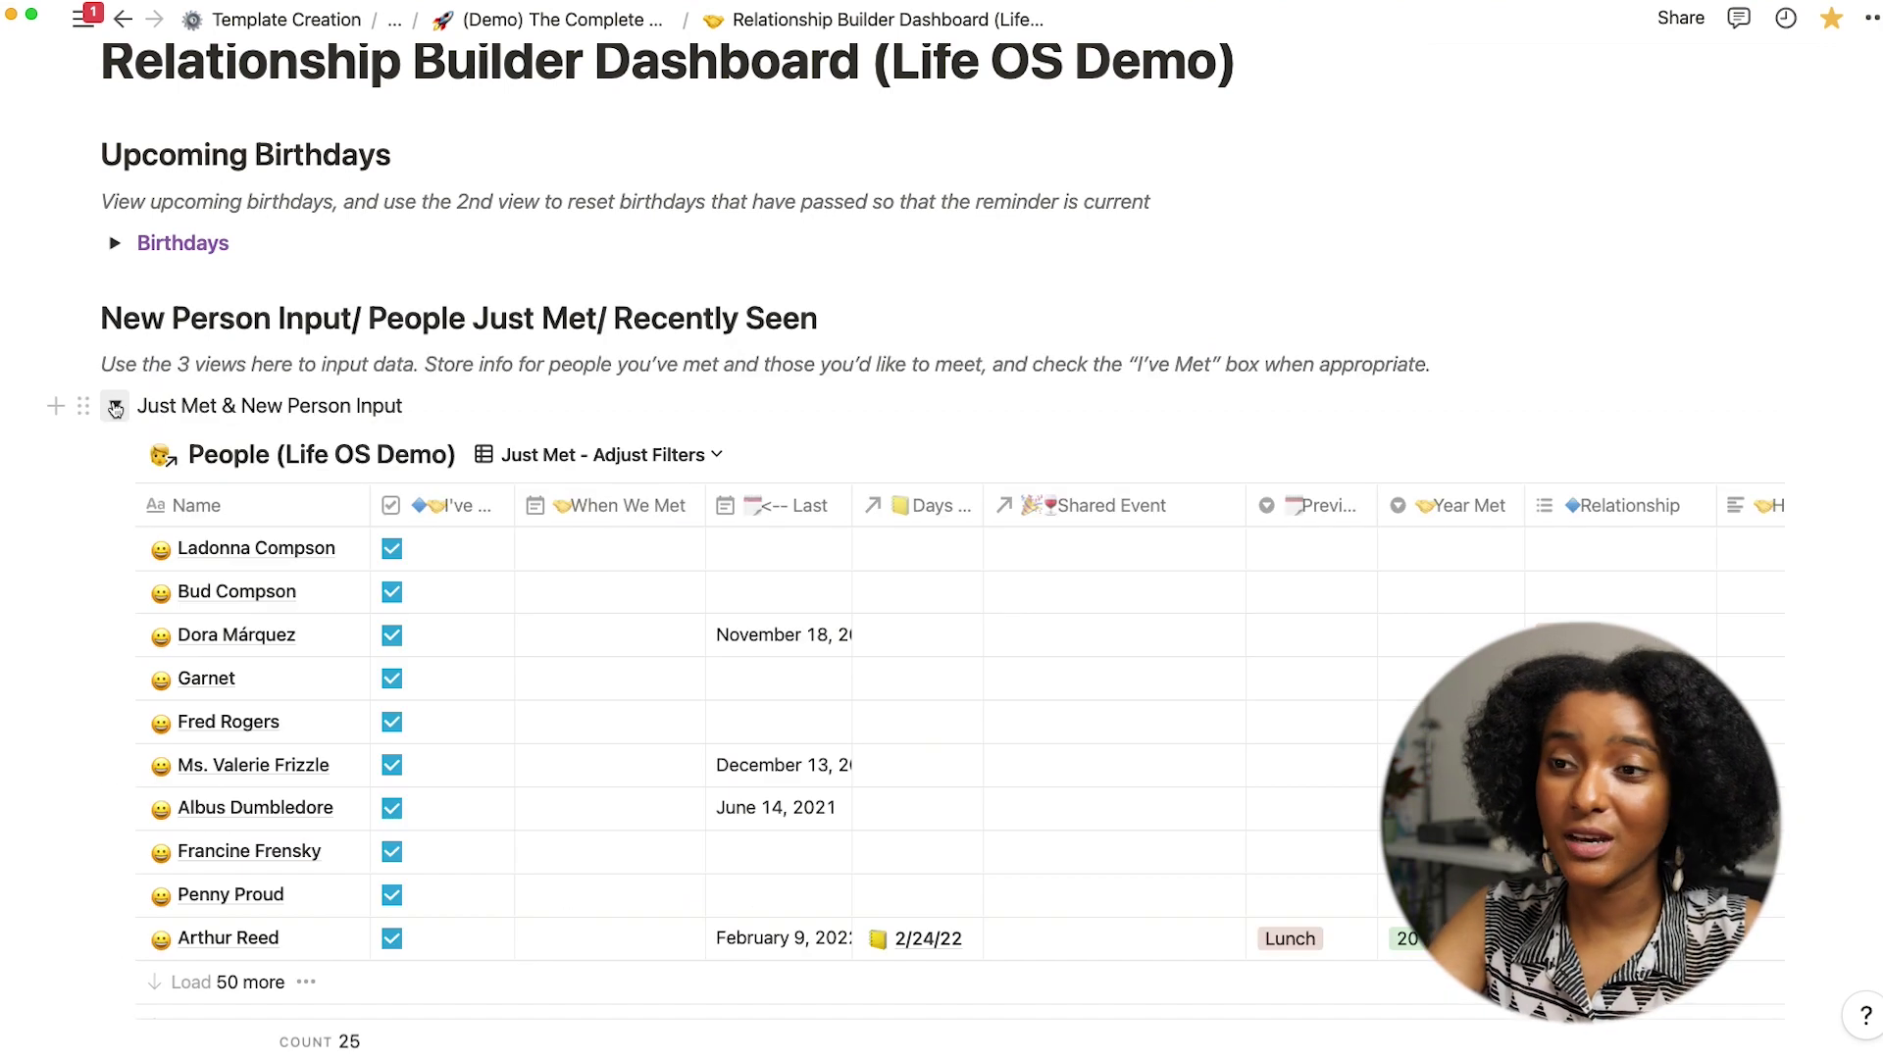
scroll(499, 361, "down", 2)
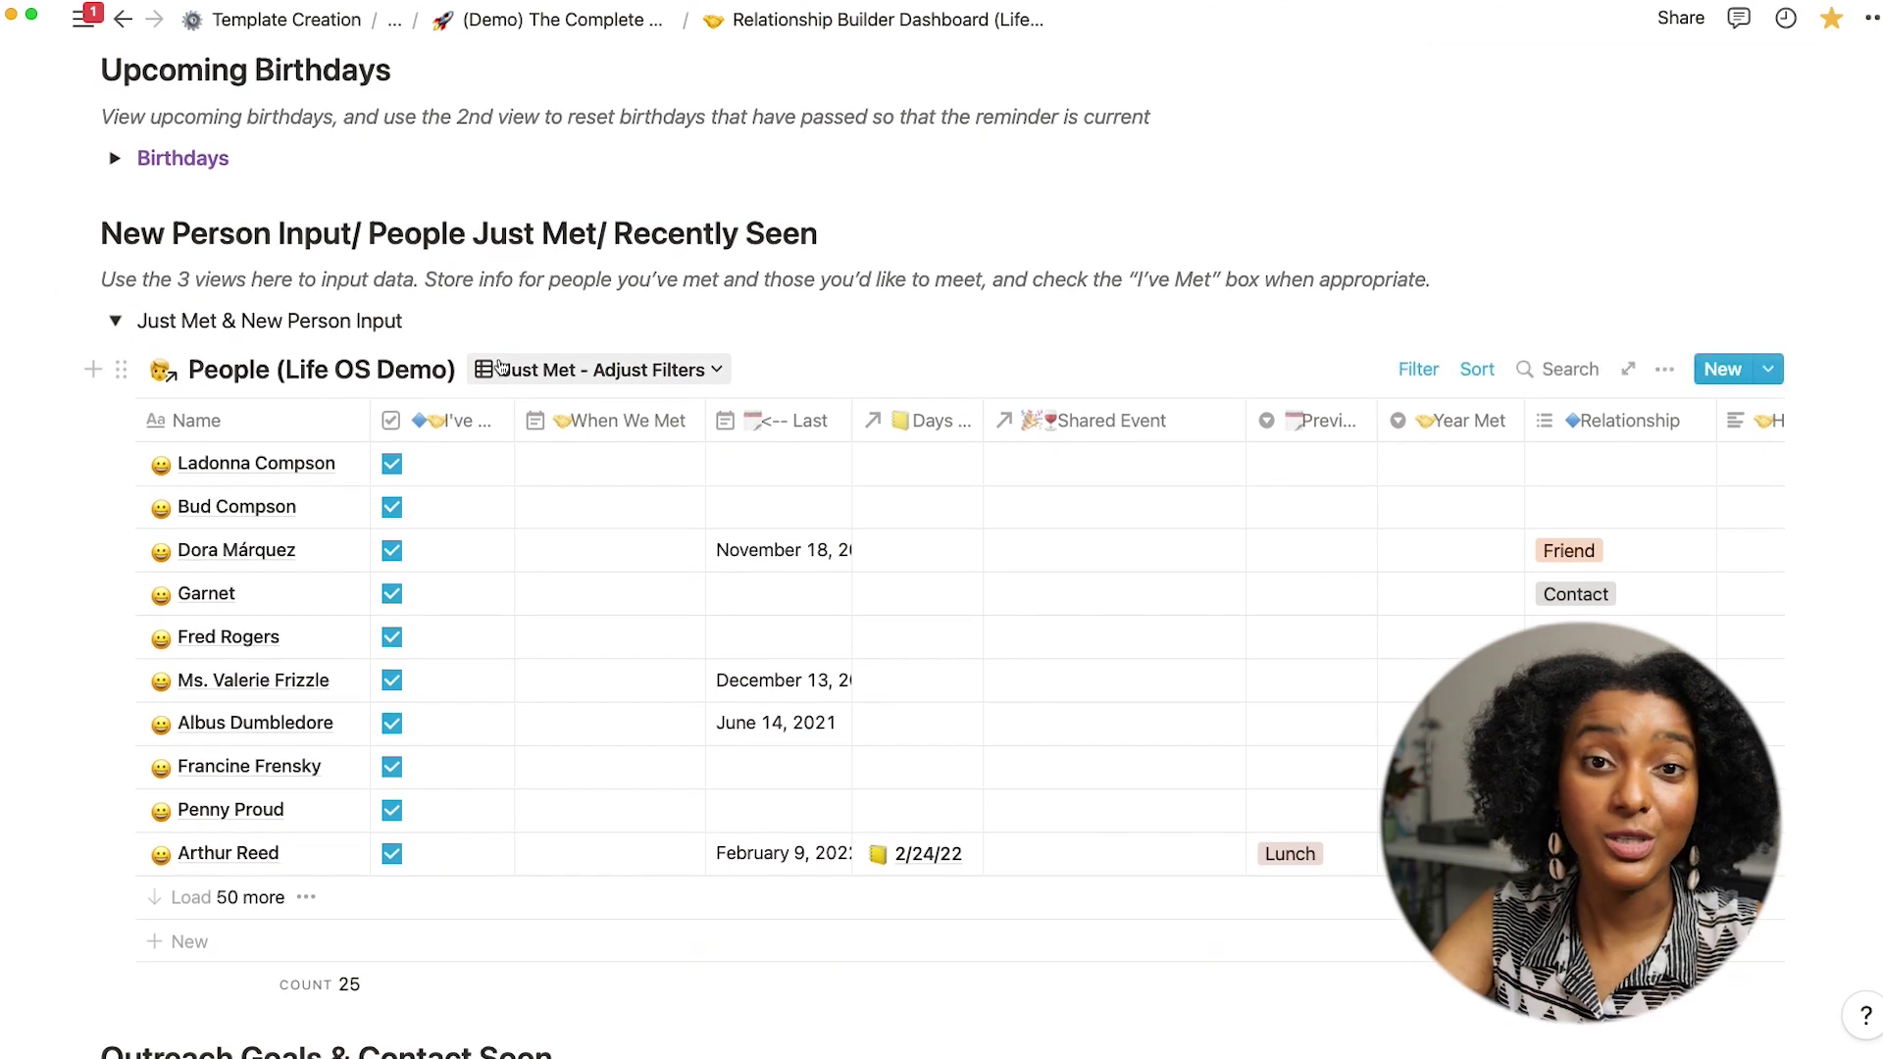
scroll(727, 329, "up", 1)
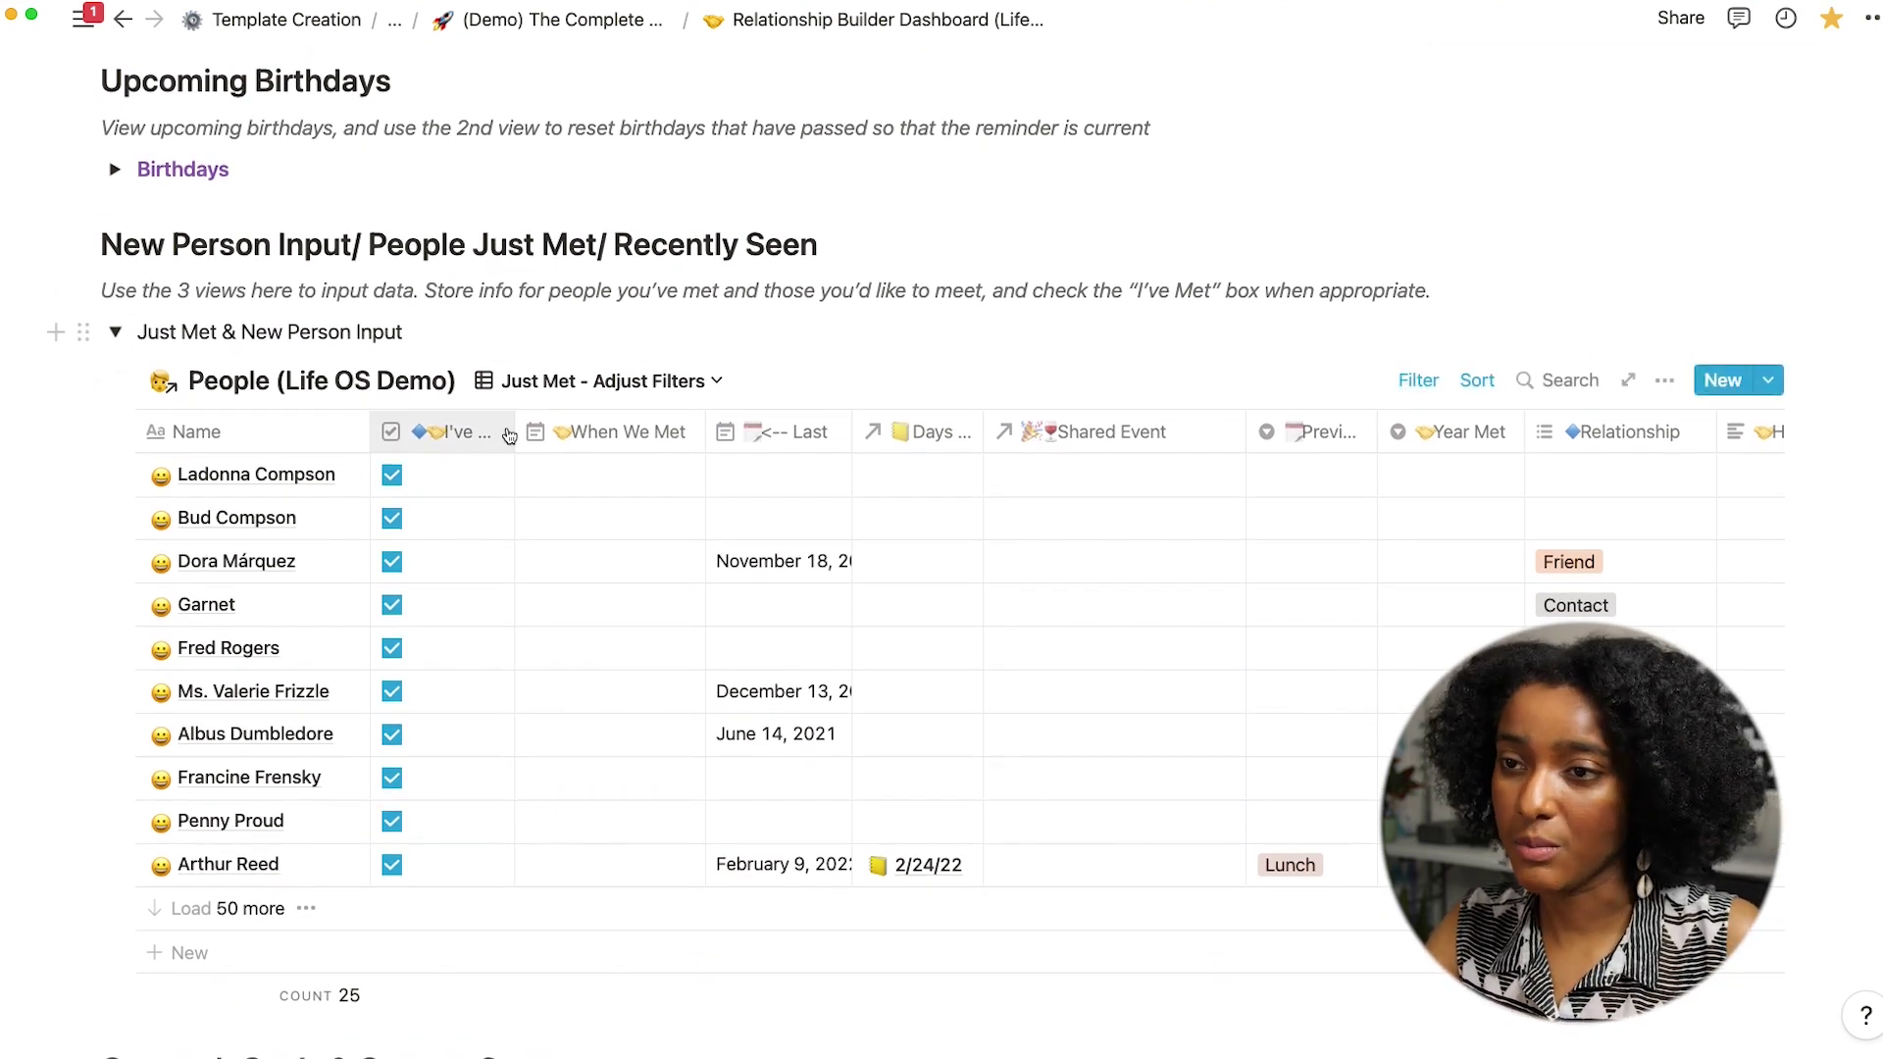
left_click_drag(514, 432, 529, 432)
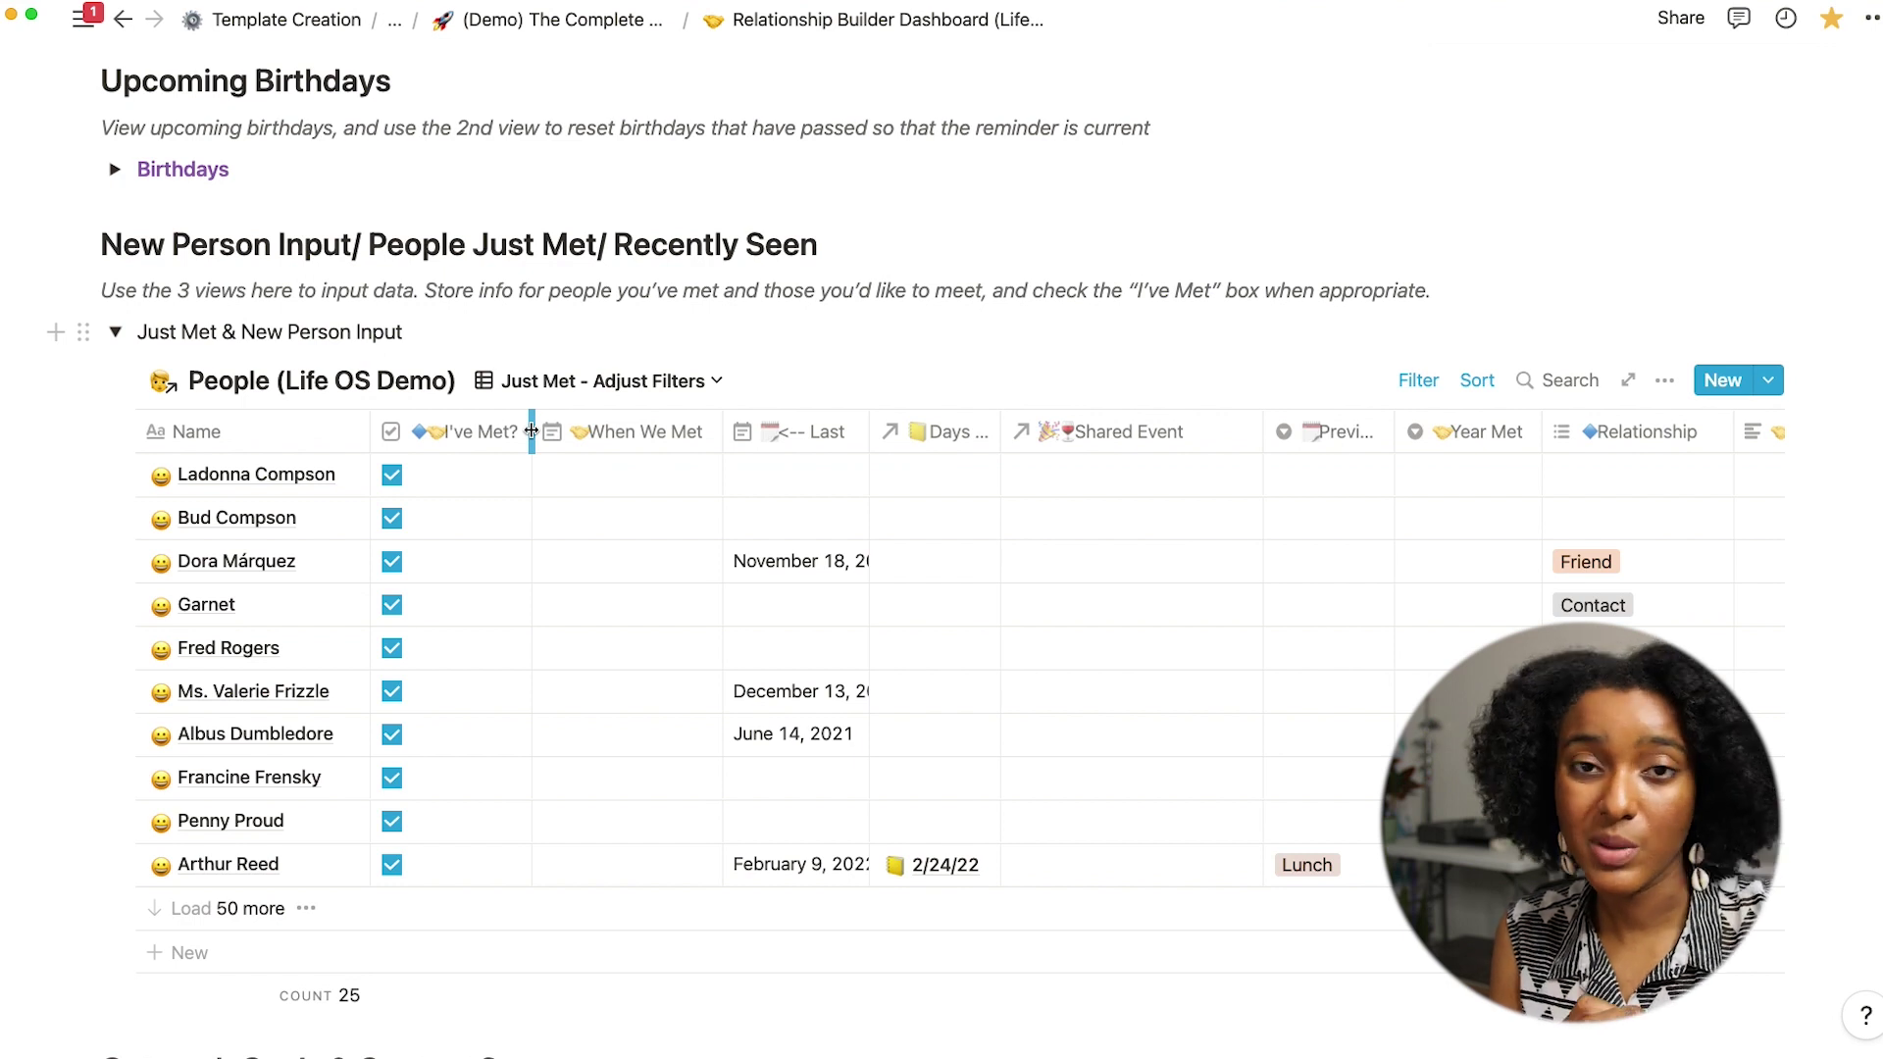
Switch to the People I Don't Know view, keeping the listed person's Log As as Interesting
left_click(598, 381)
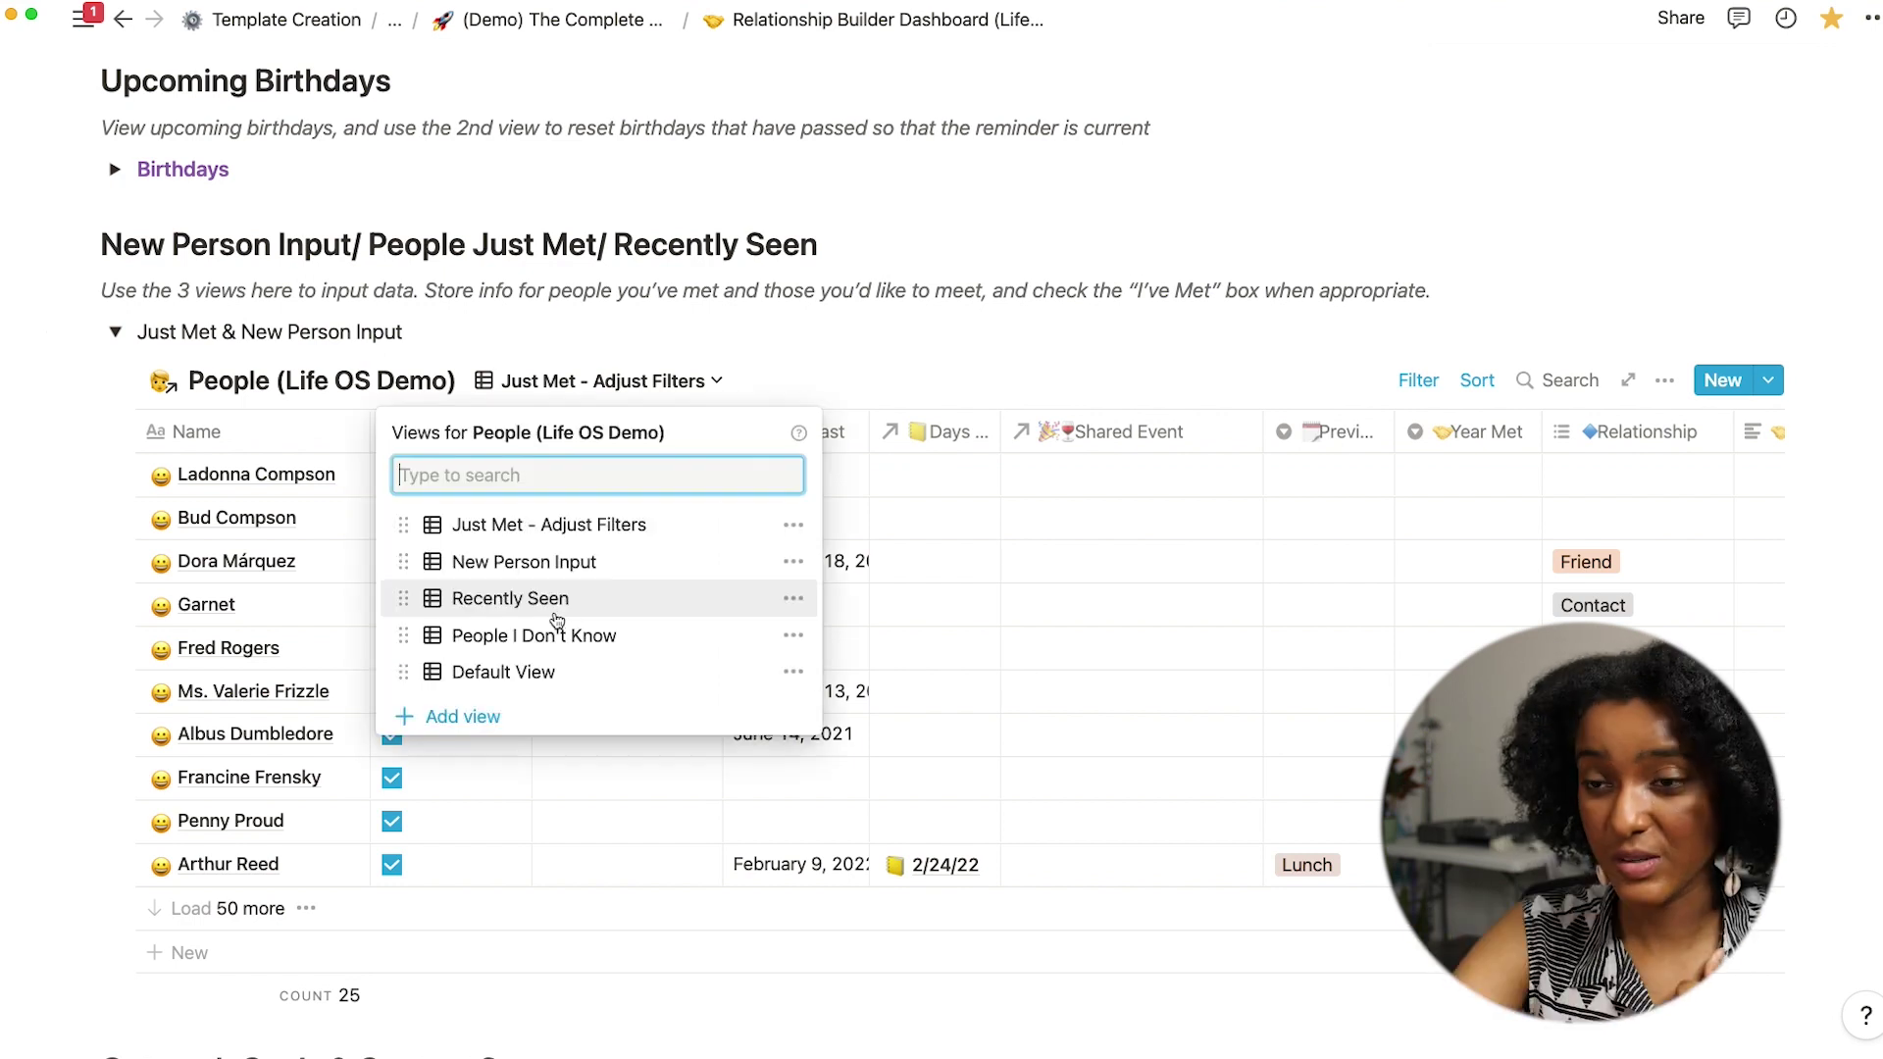
left_click(559, 637)
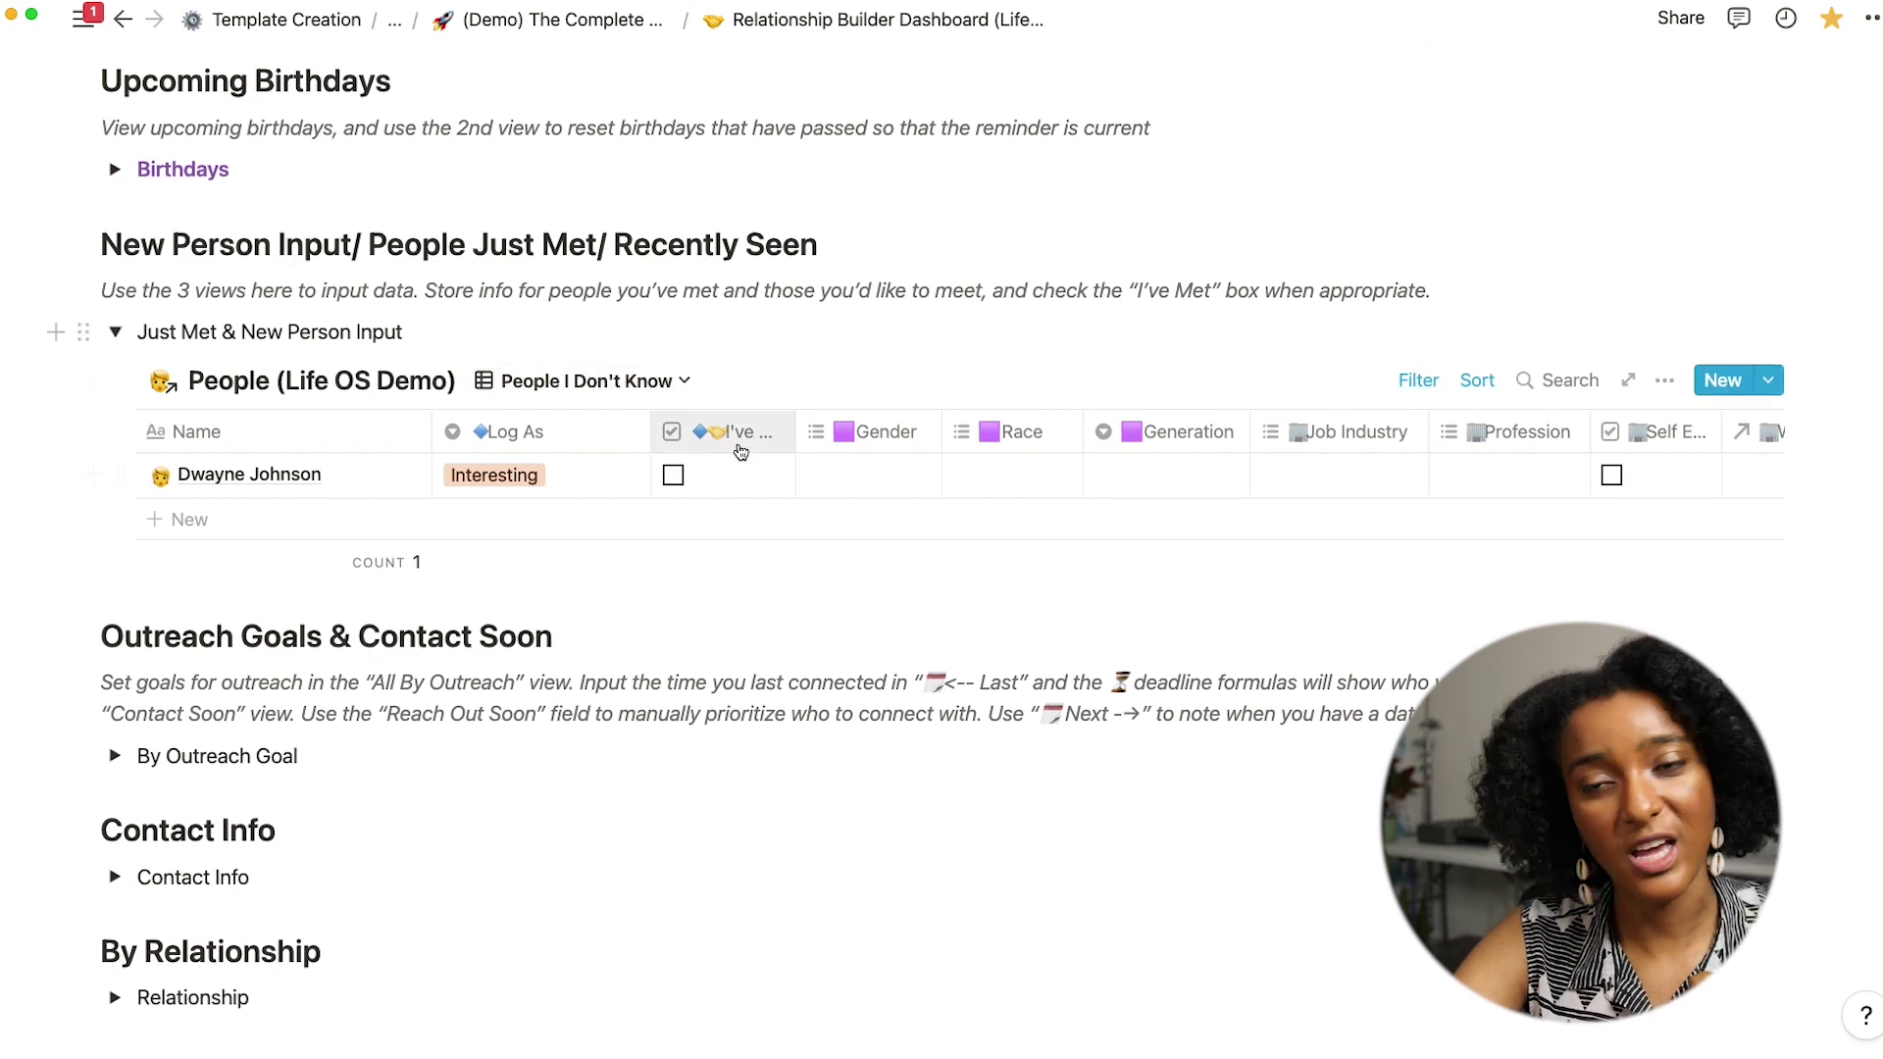
left_click(562, 474)
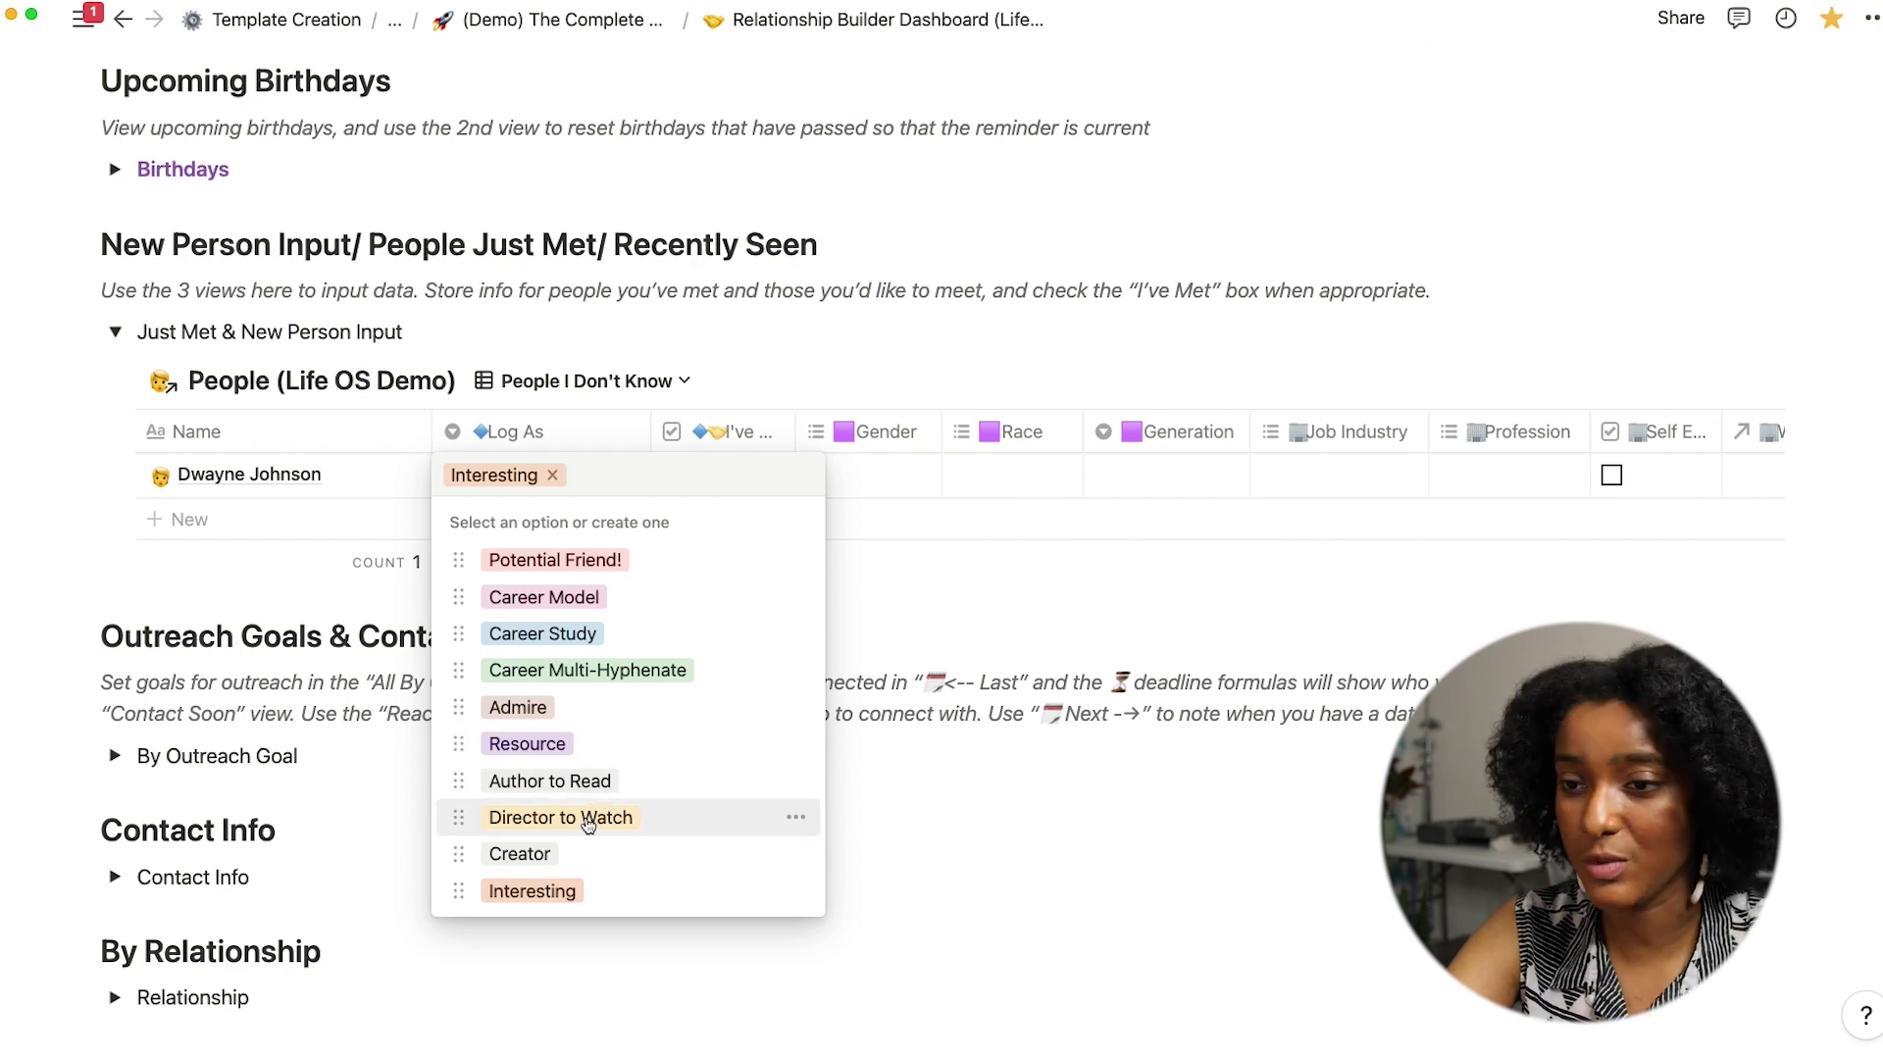
key("Escape")
scroll(893, 461, "right", 10)
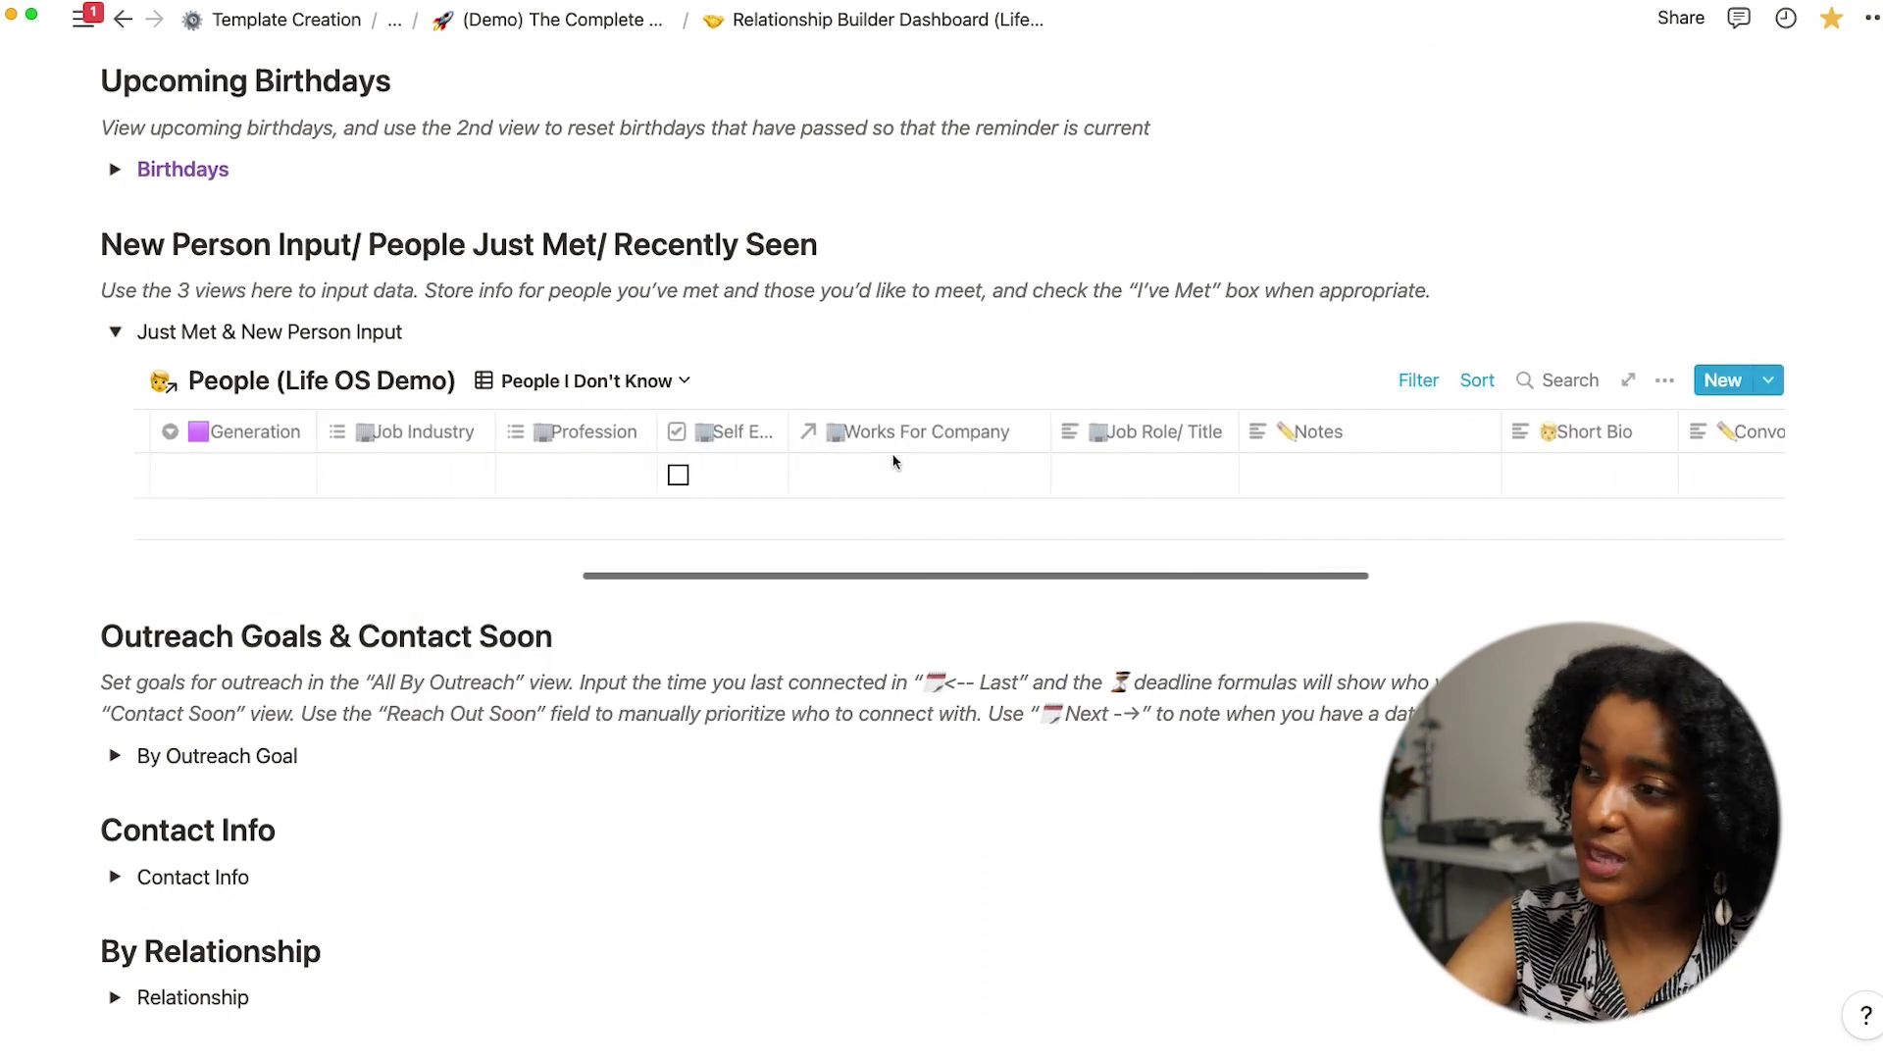
scroll(894, 461, "left", 1)
scroll(894, 461, "left", 10)
Go through the New Person Input view back to Just Met - Adjust Filters
left_click(628, 380)
left_click(654, 397)
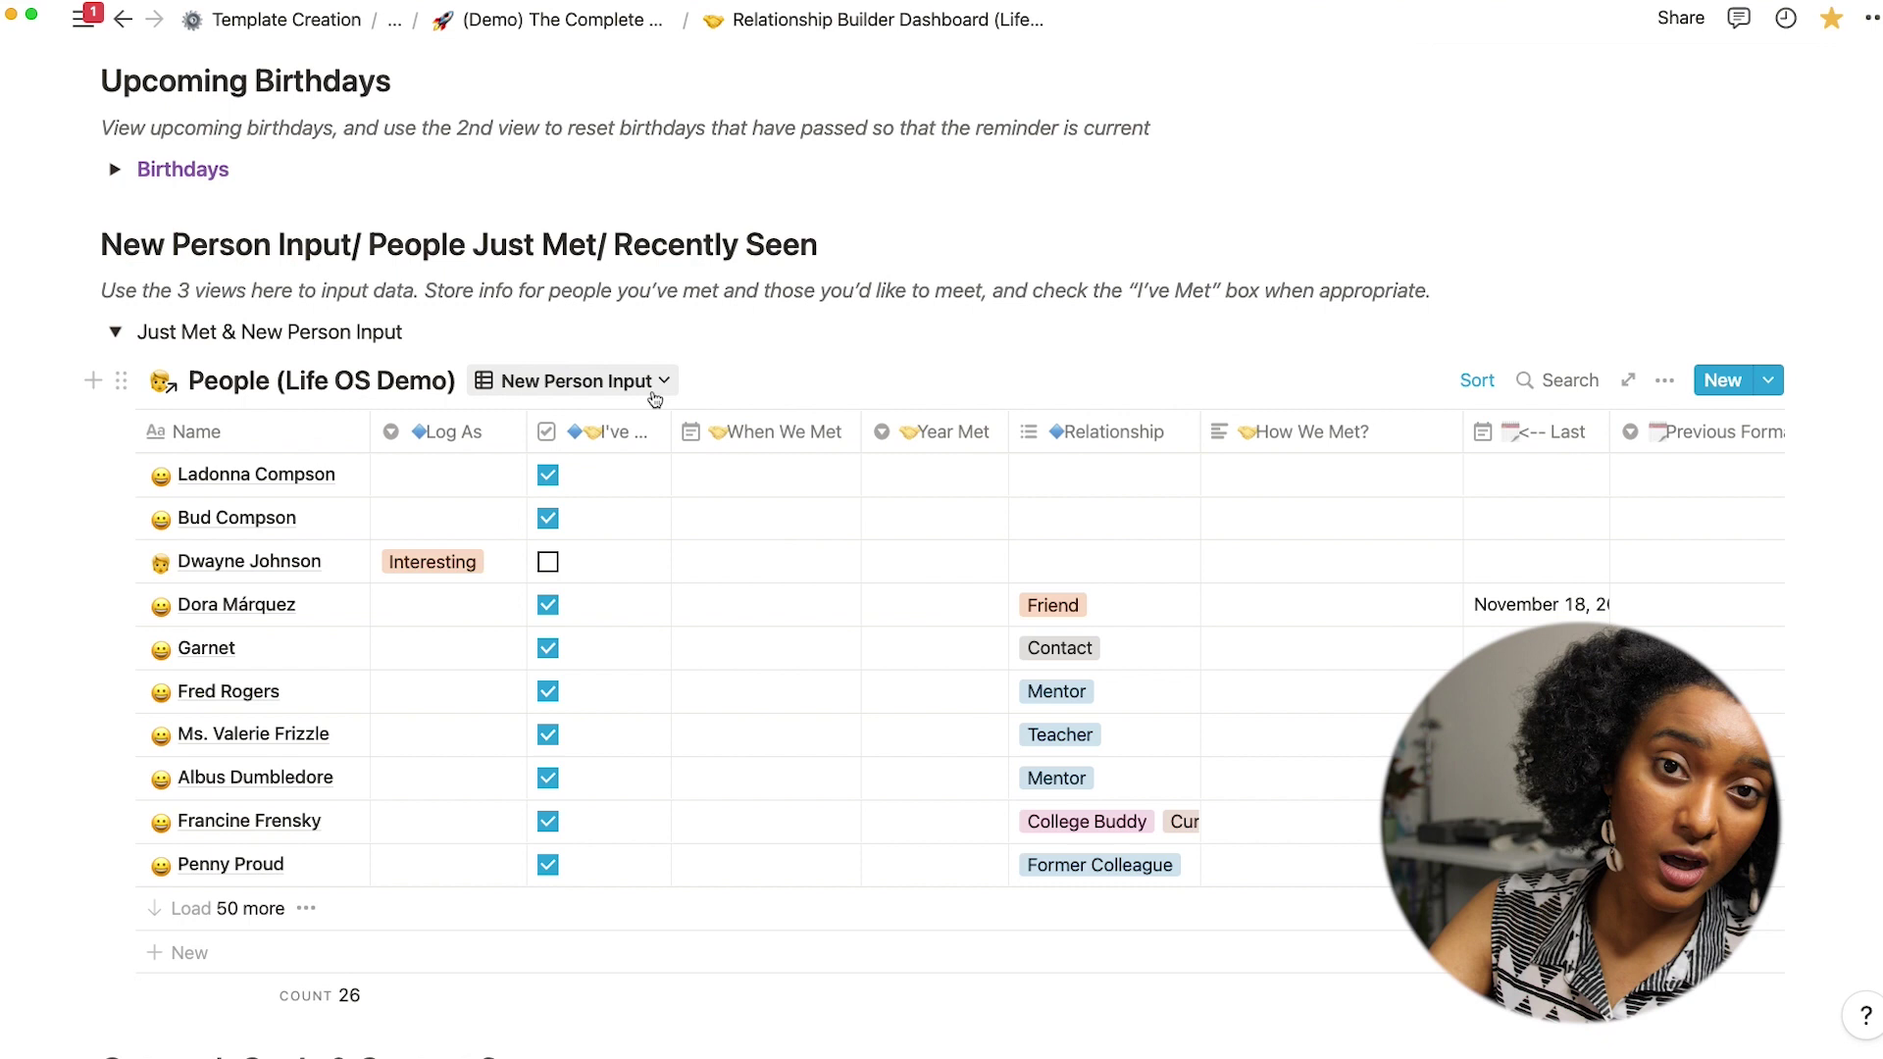
left_click(652, 385)
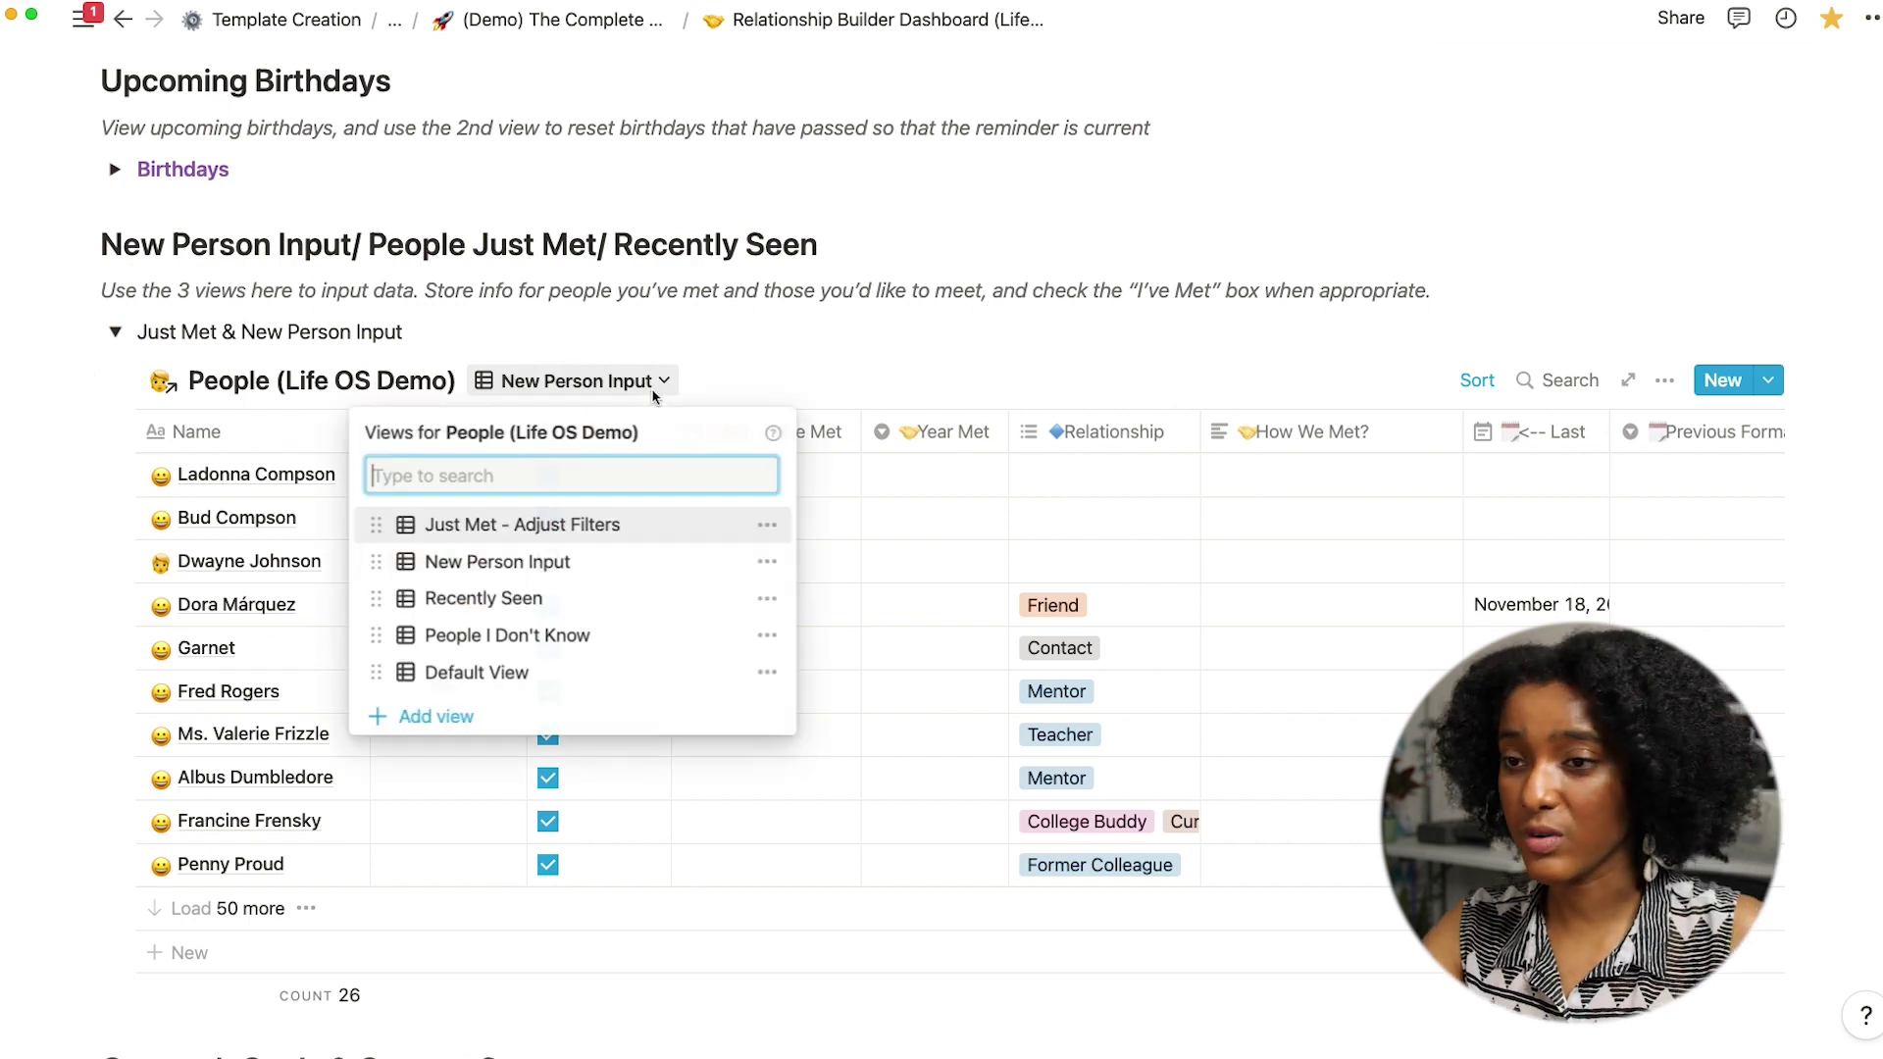
left_click(494, 543)
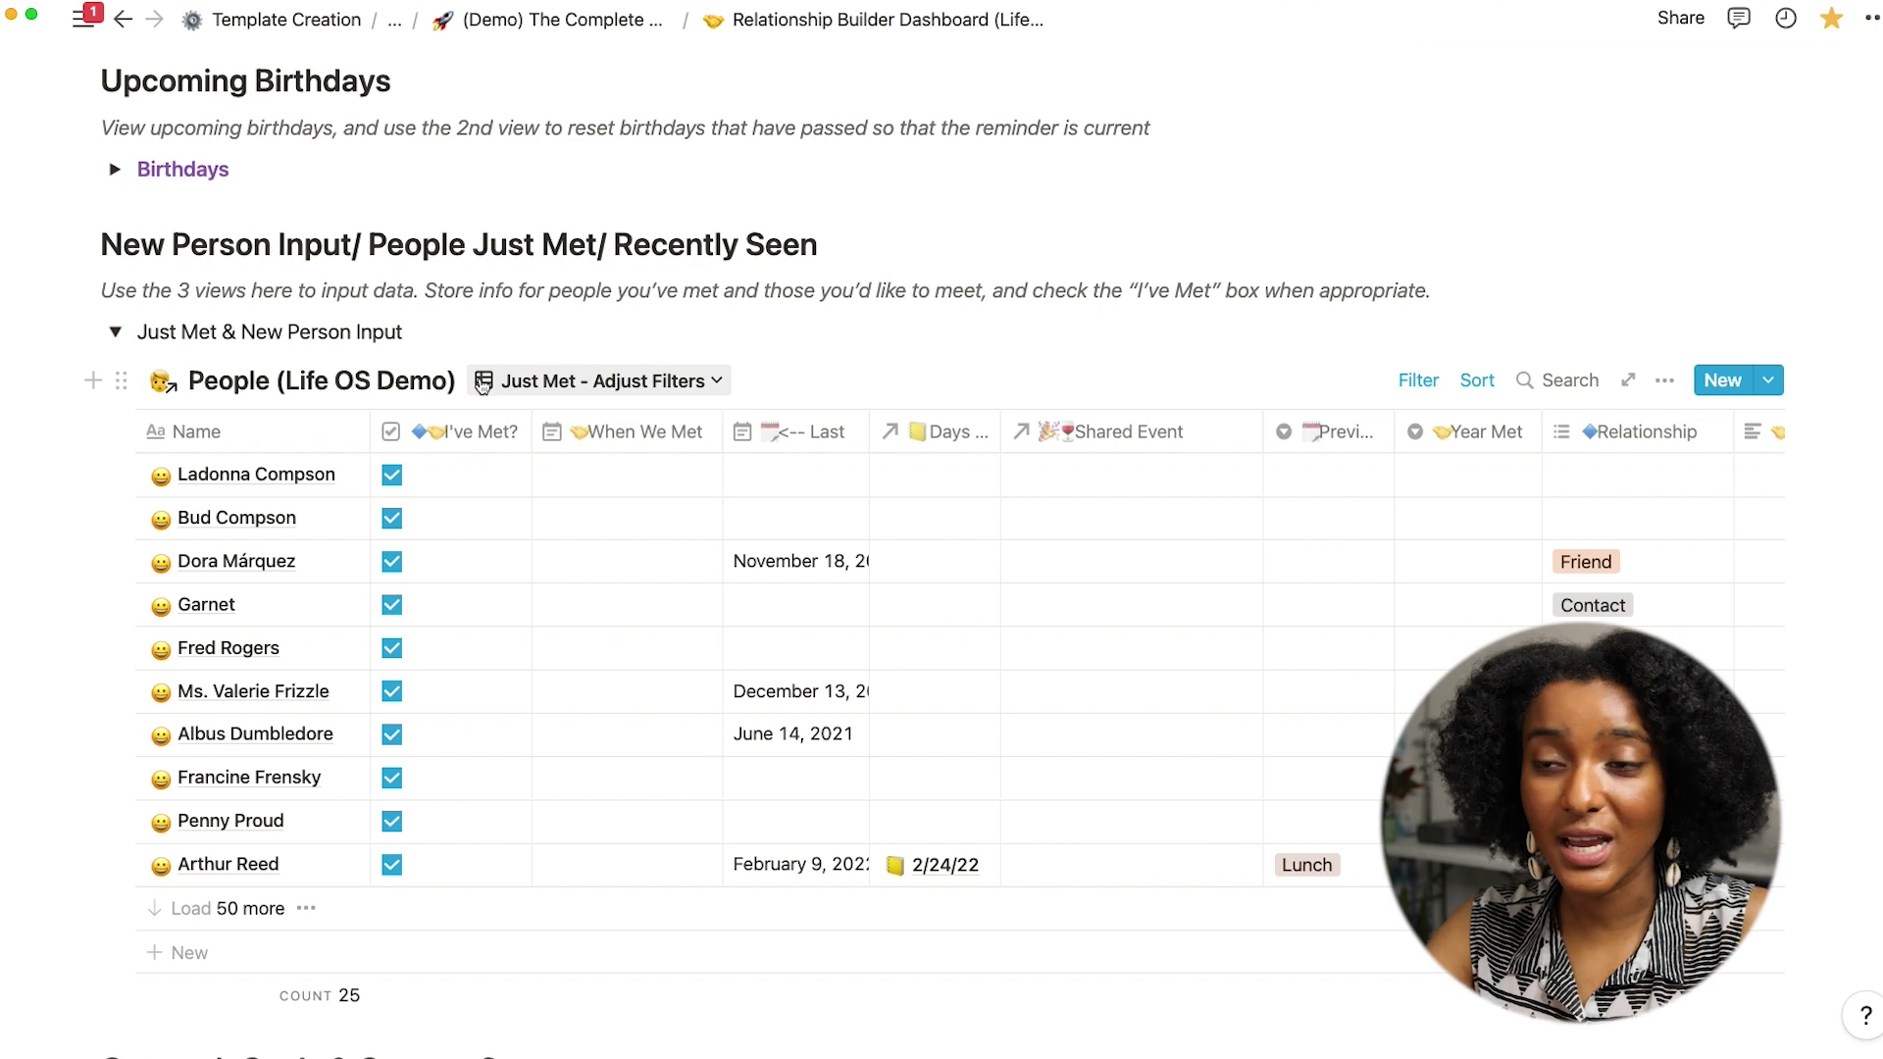
Add a new person row with the contact's name and check the view's filter
left_click(190, 952)
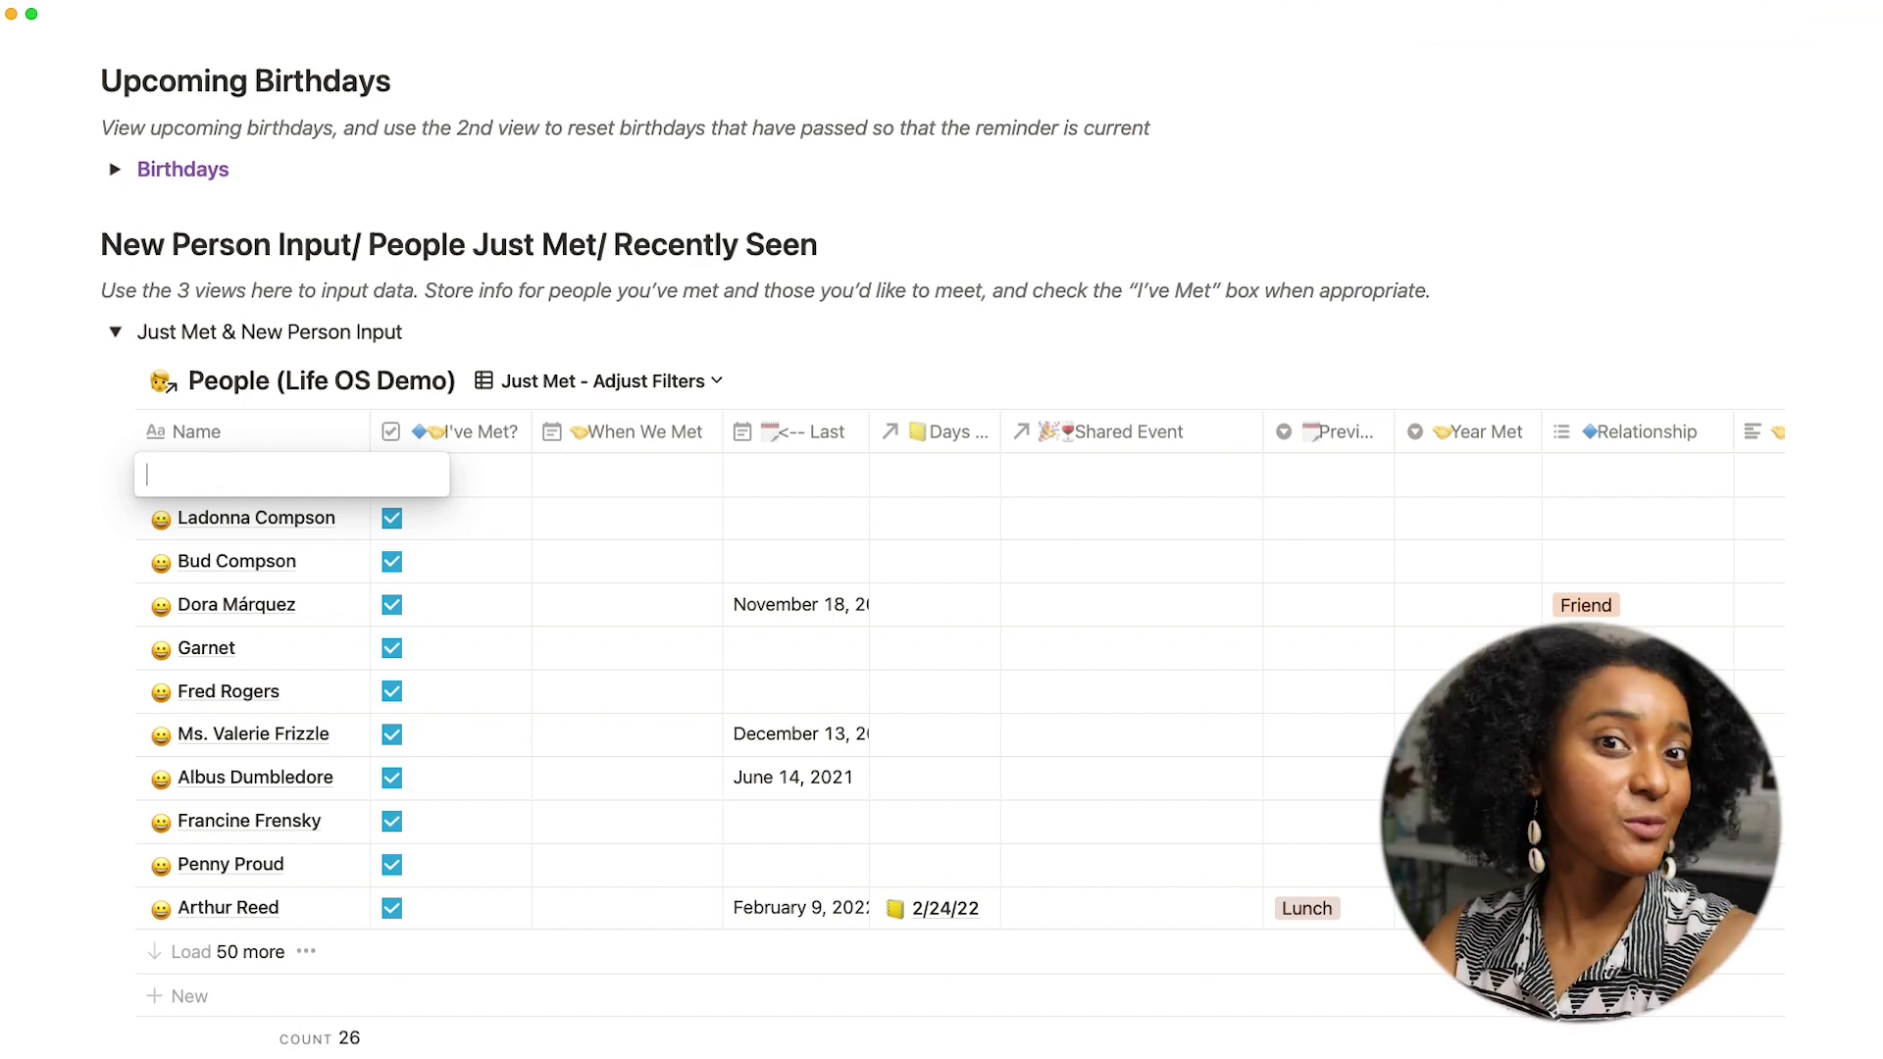
type("ester")
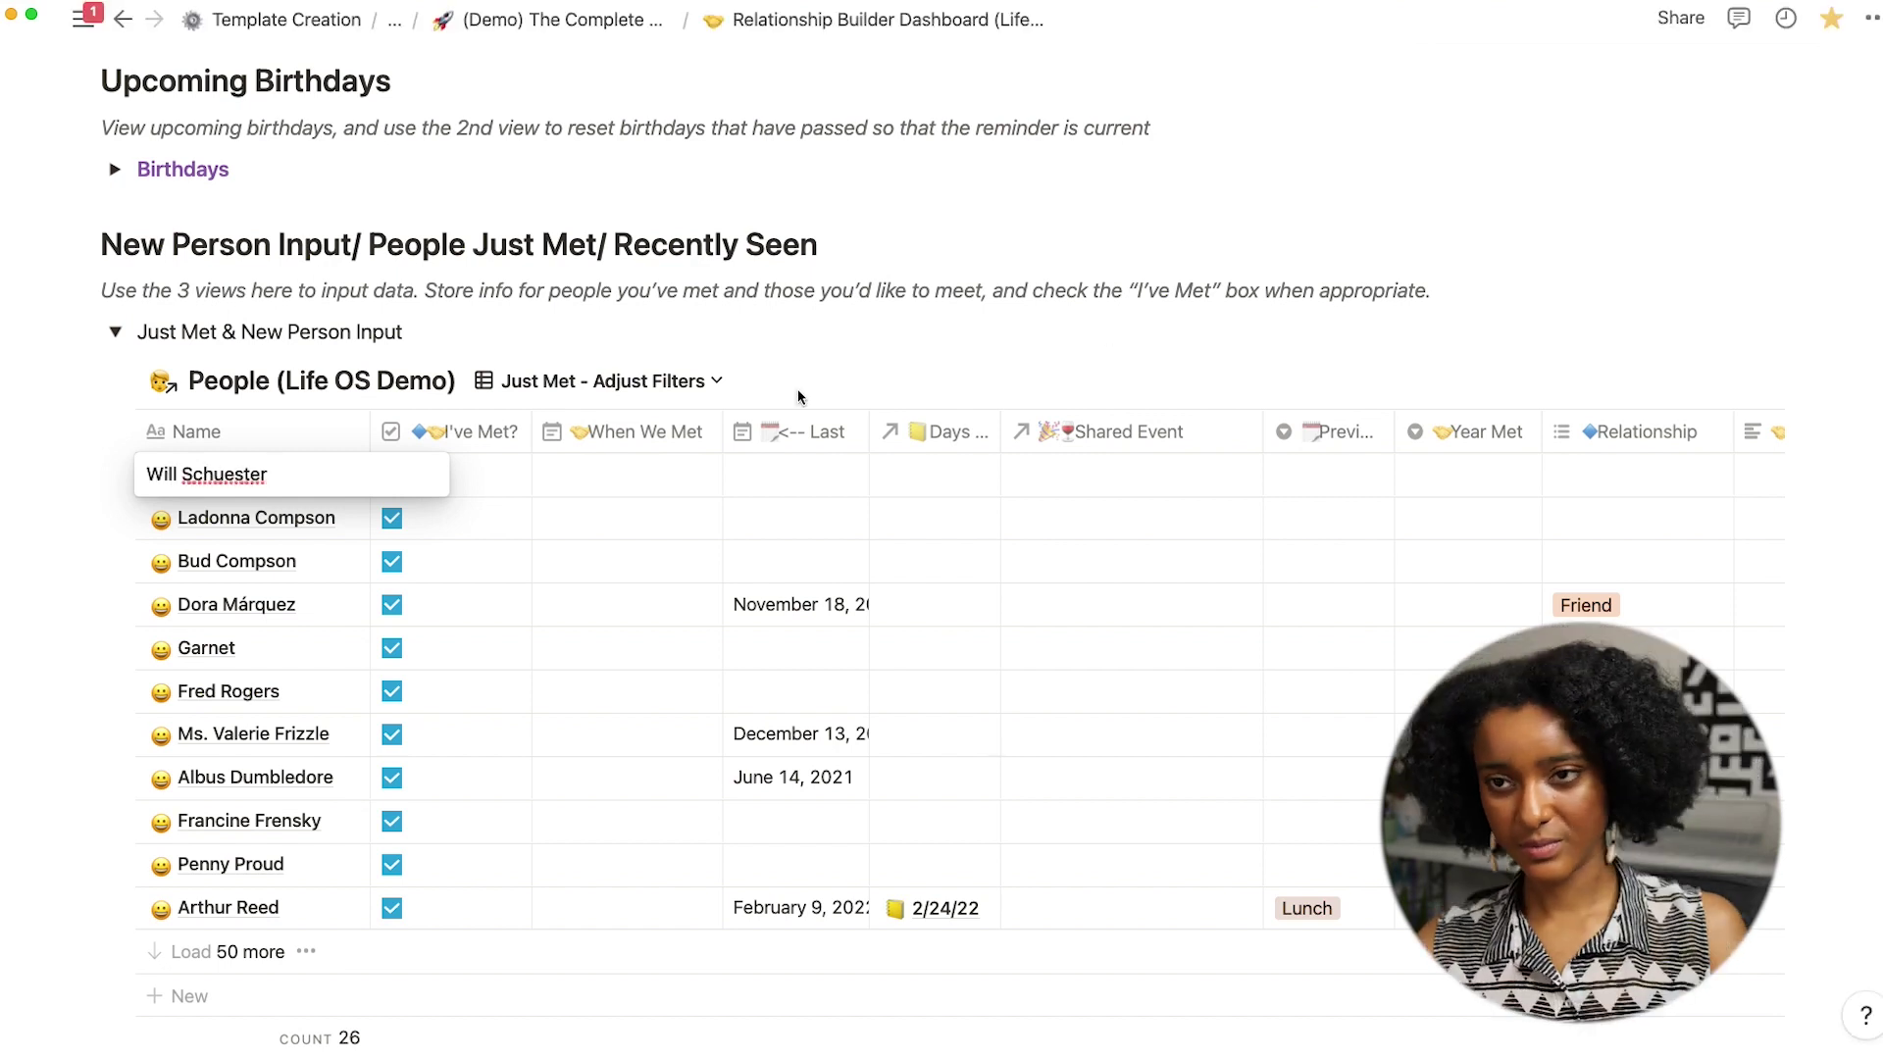
key("Return")
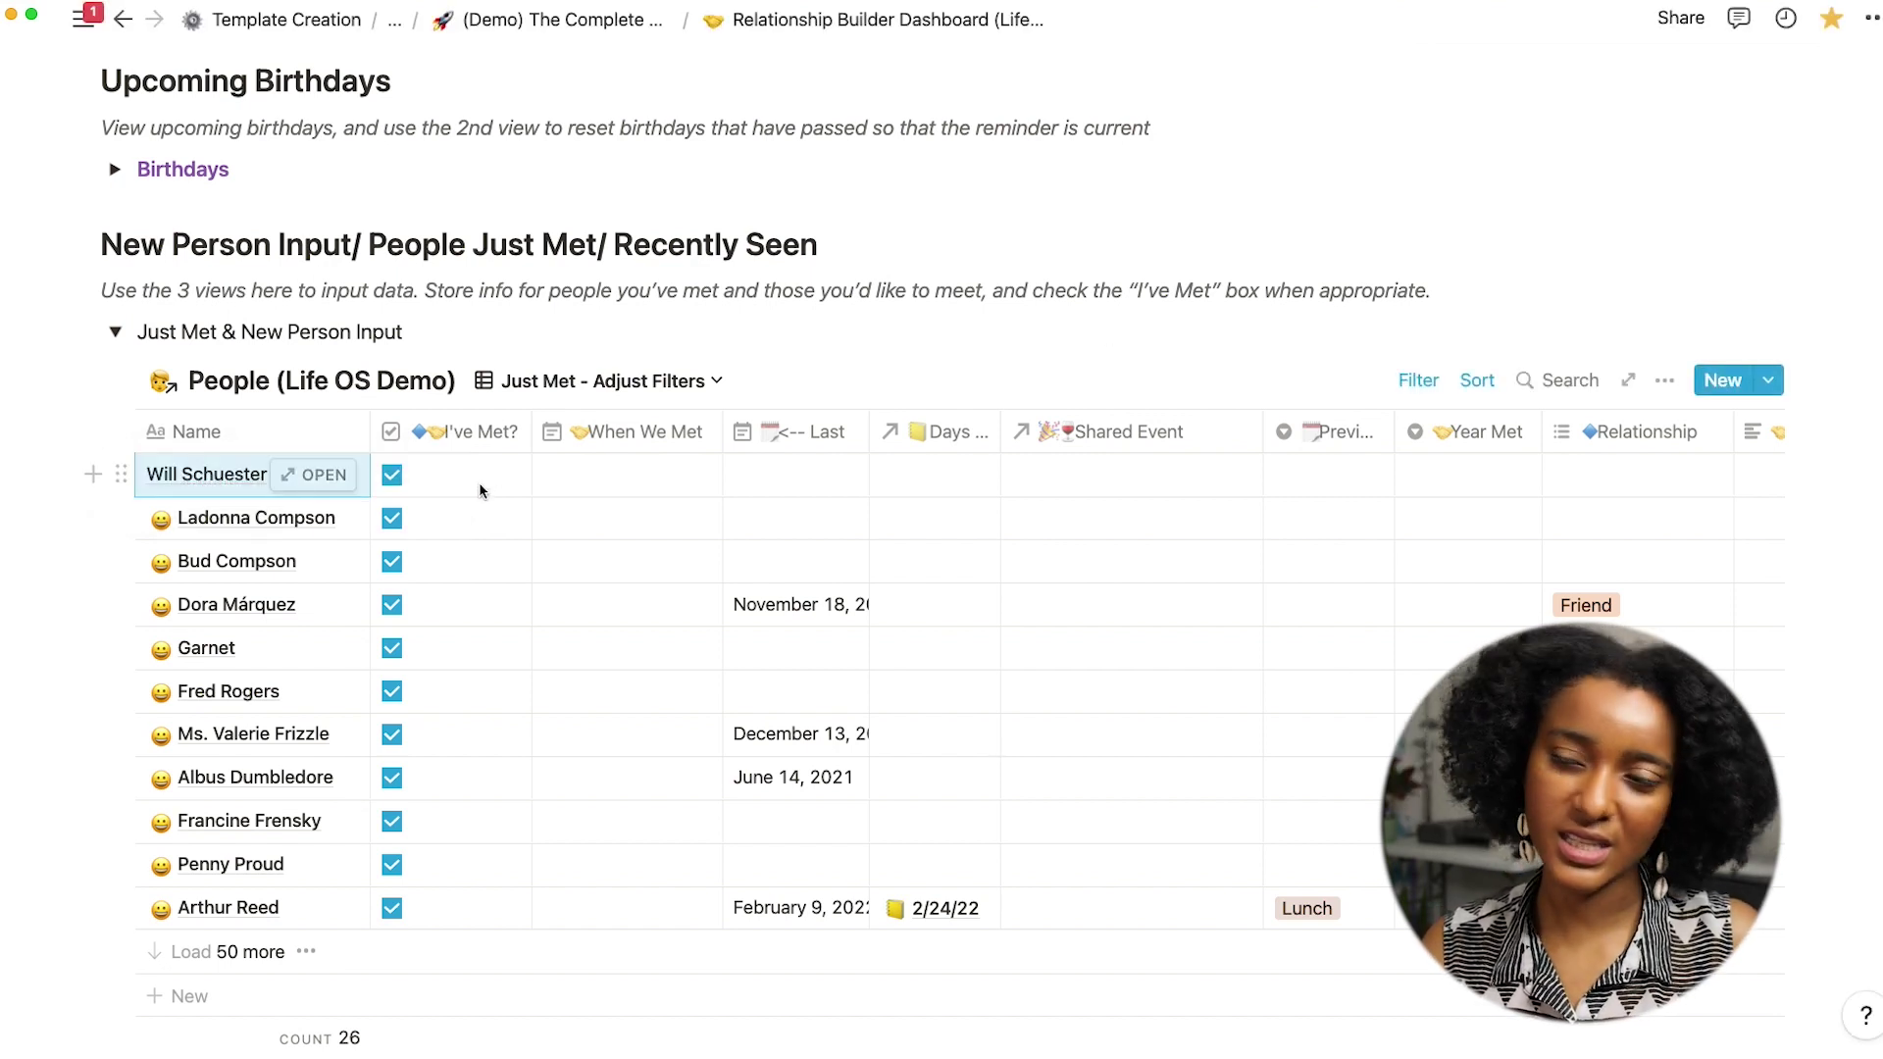
left_click(1423, 379)
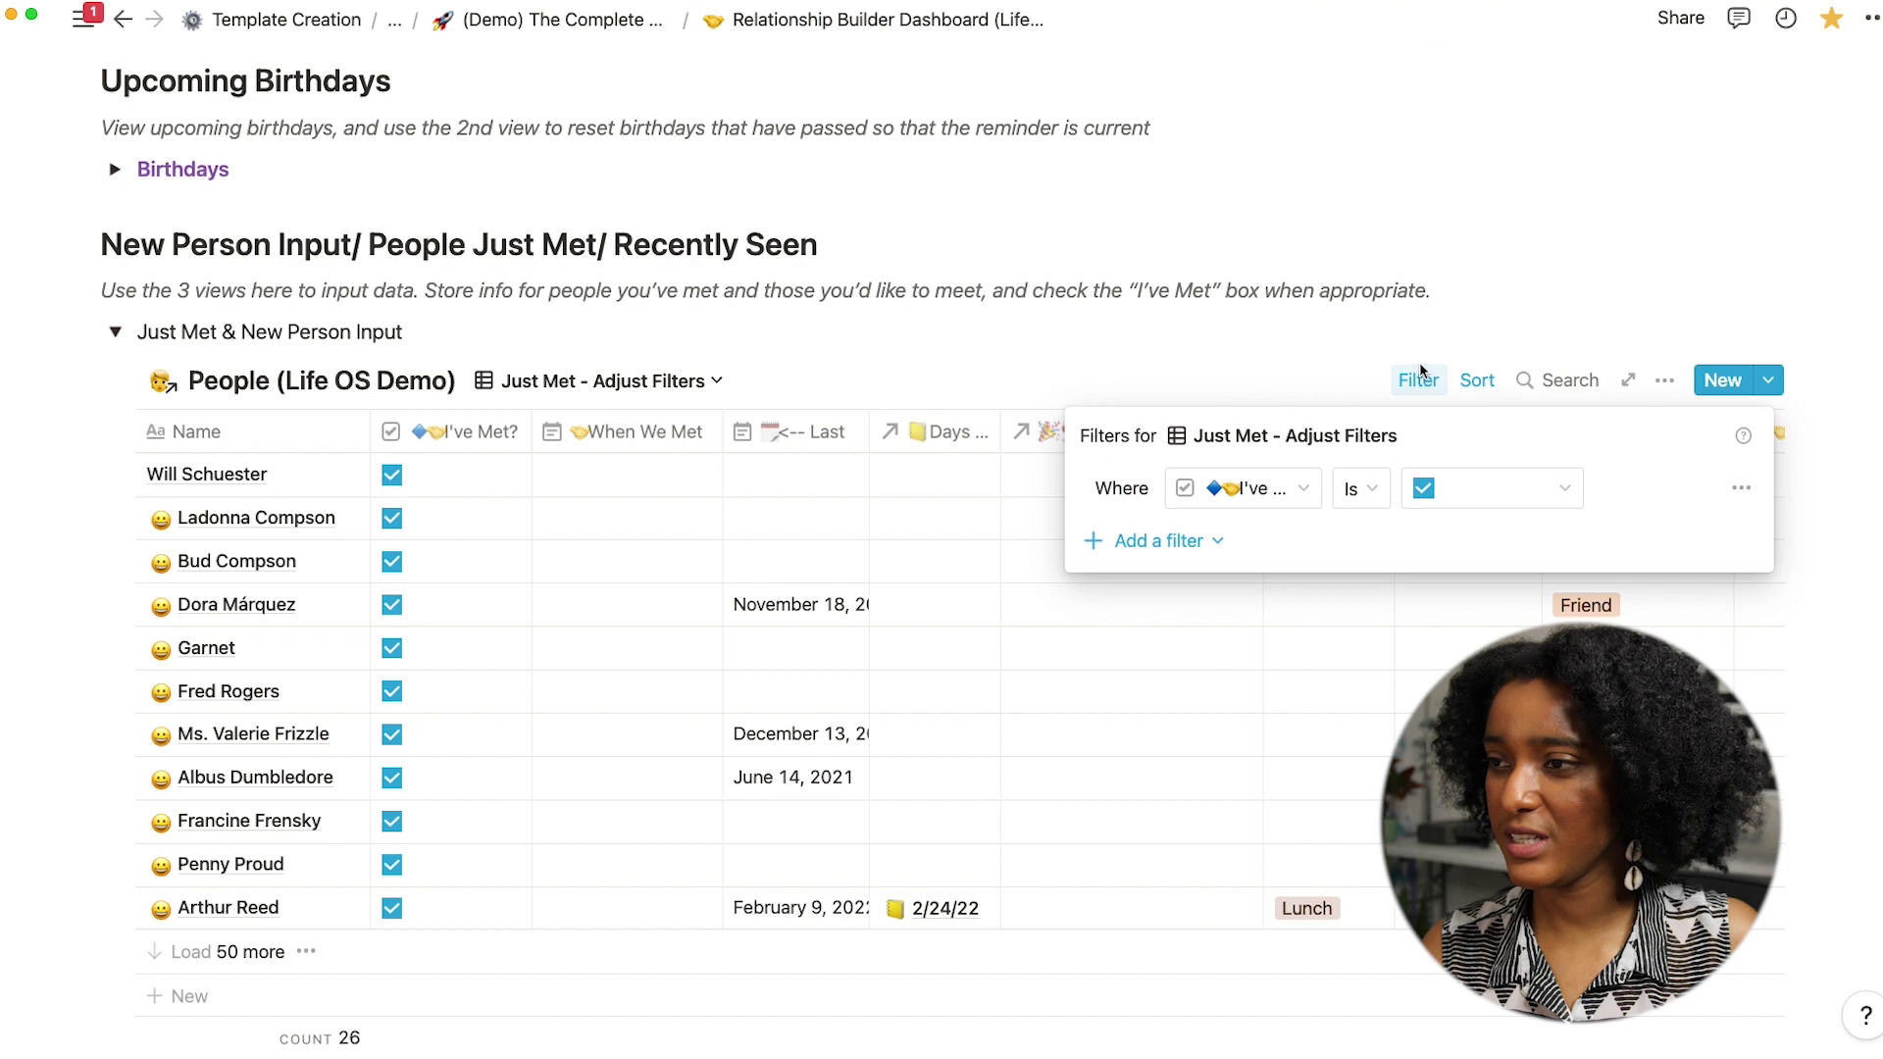
left_click(1422, 311)
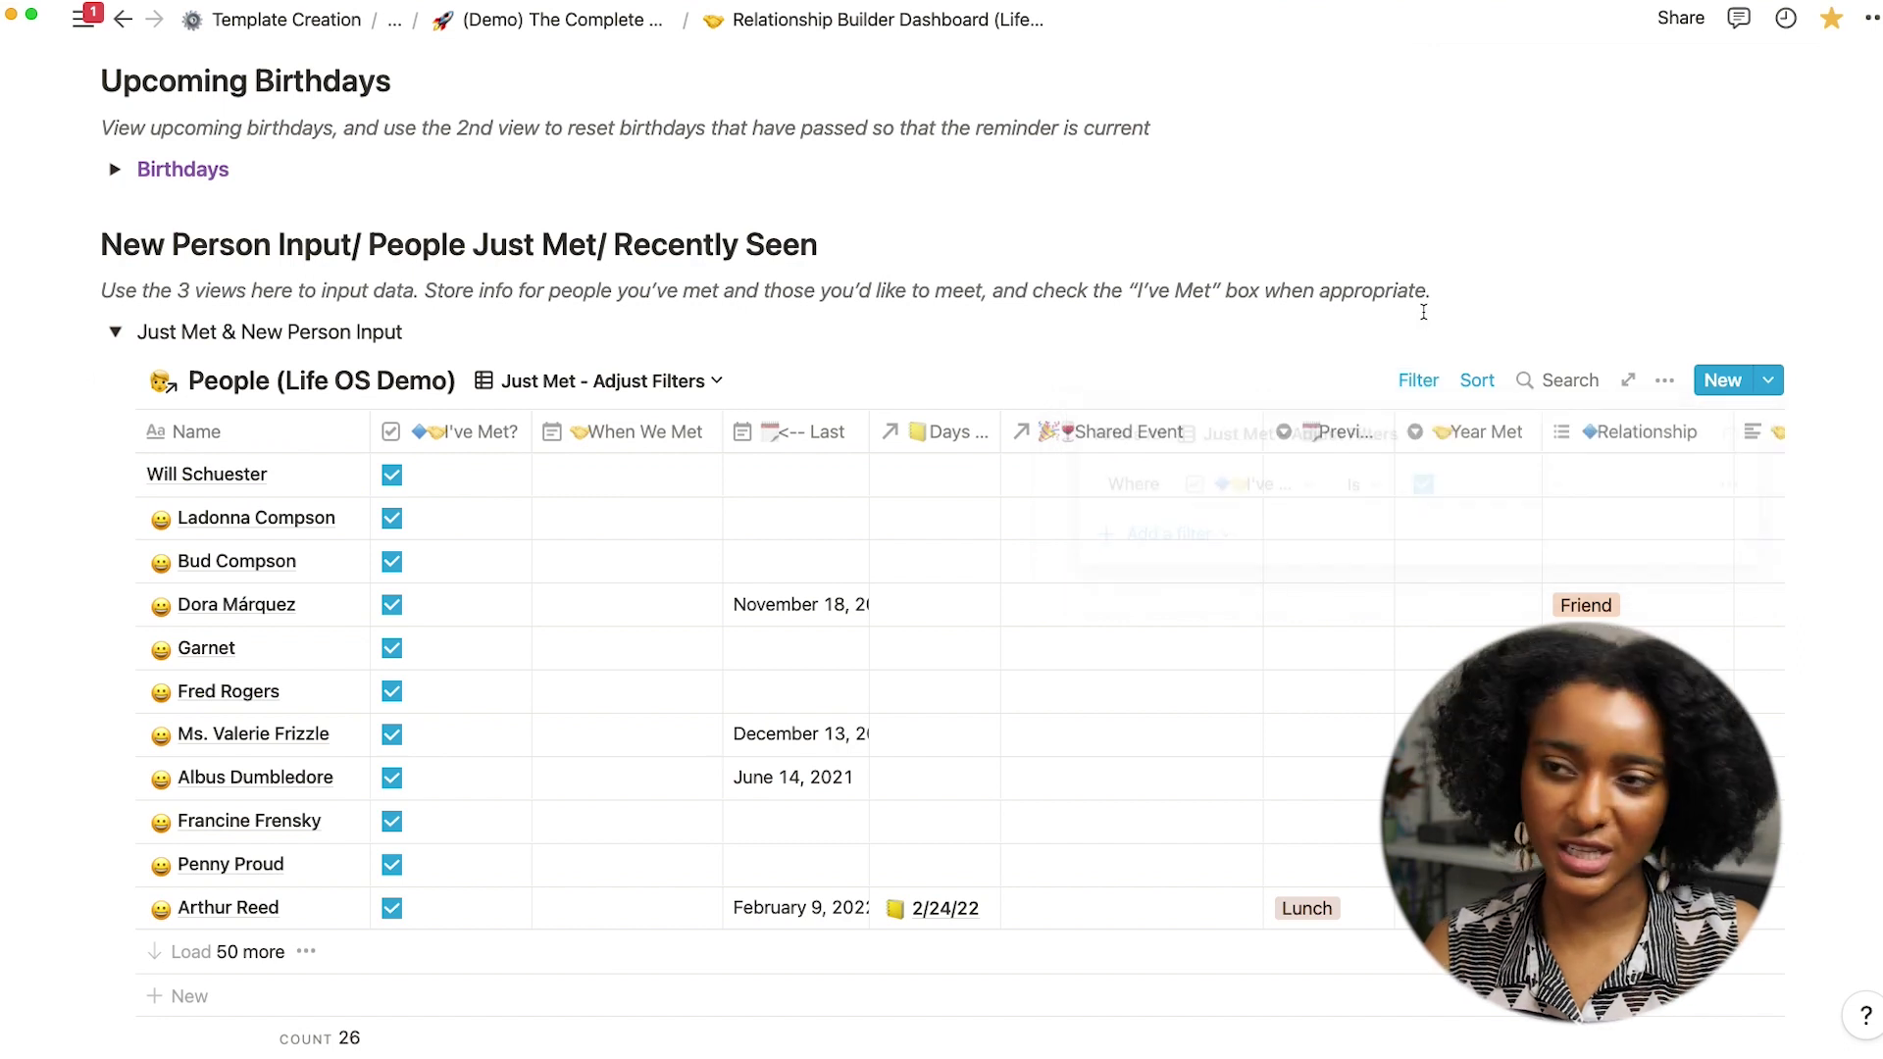
Set the new contact's last-contact date to February 22, 2022
left_click(803, 475)
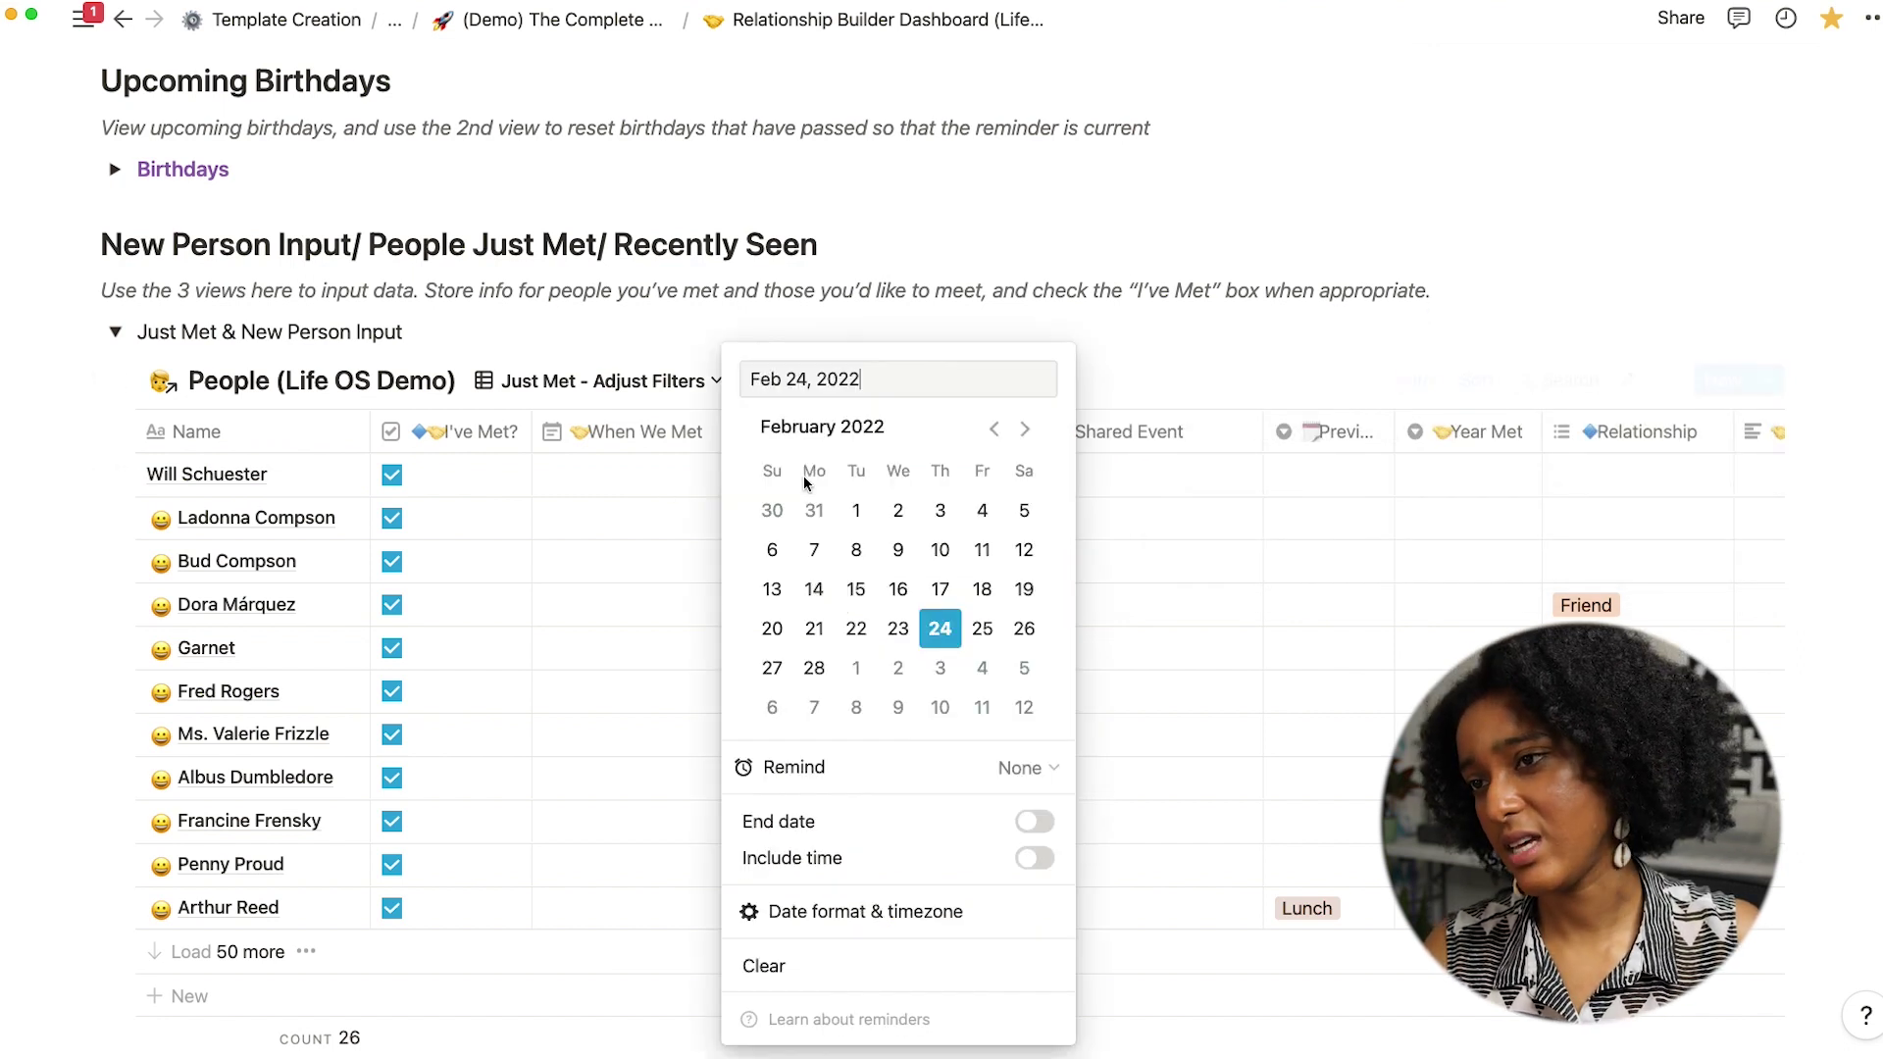
left_click(856, 634)
left_click(644, 335)
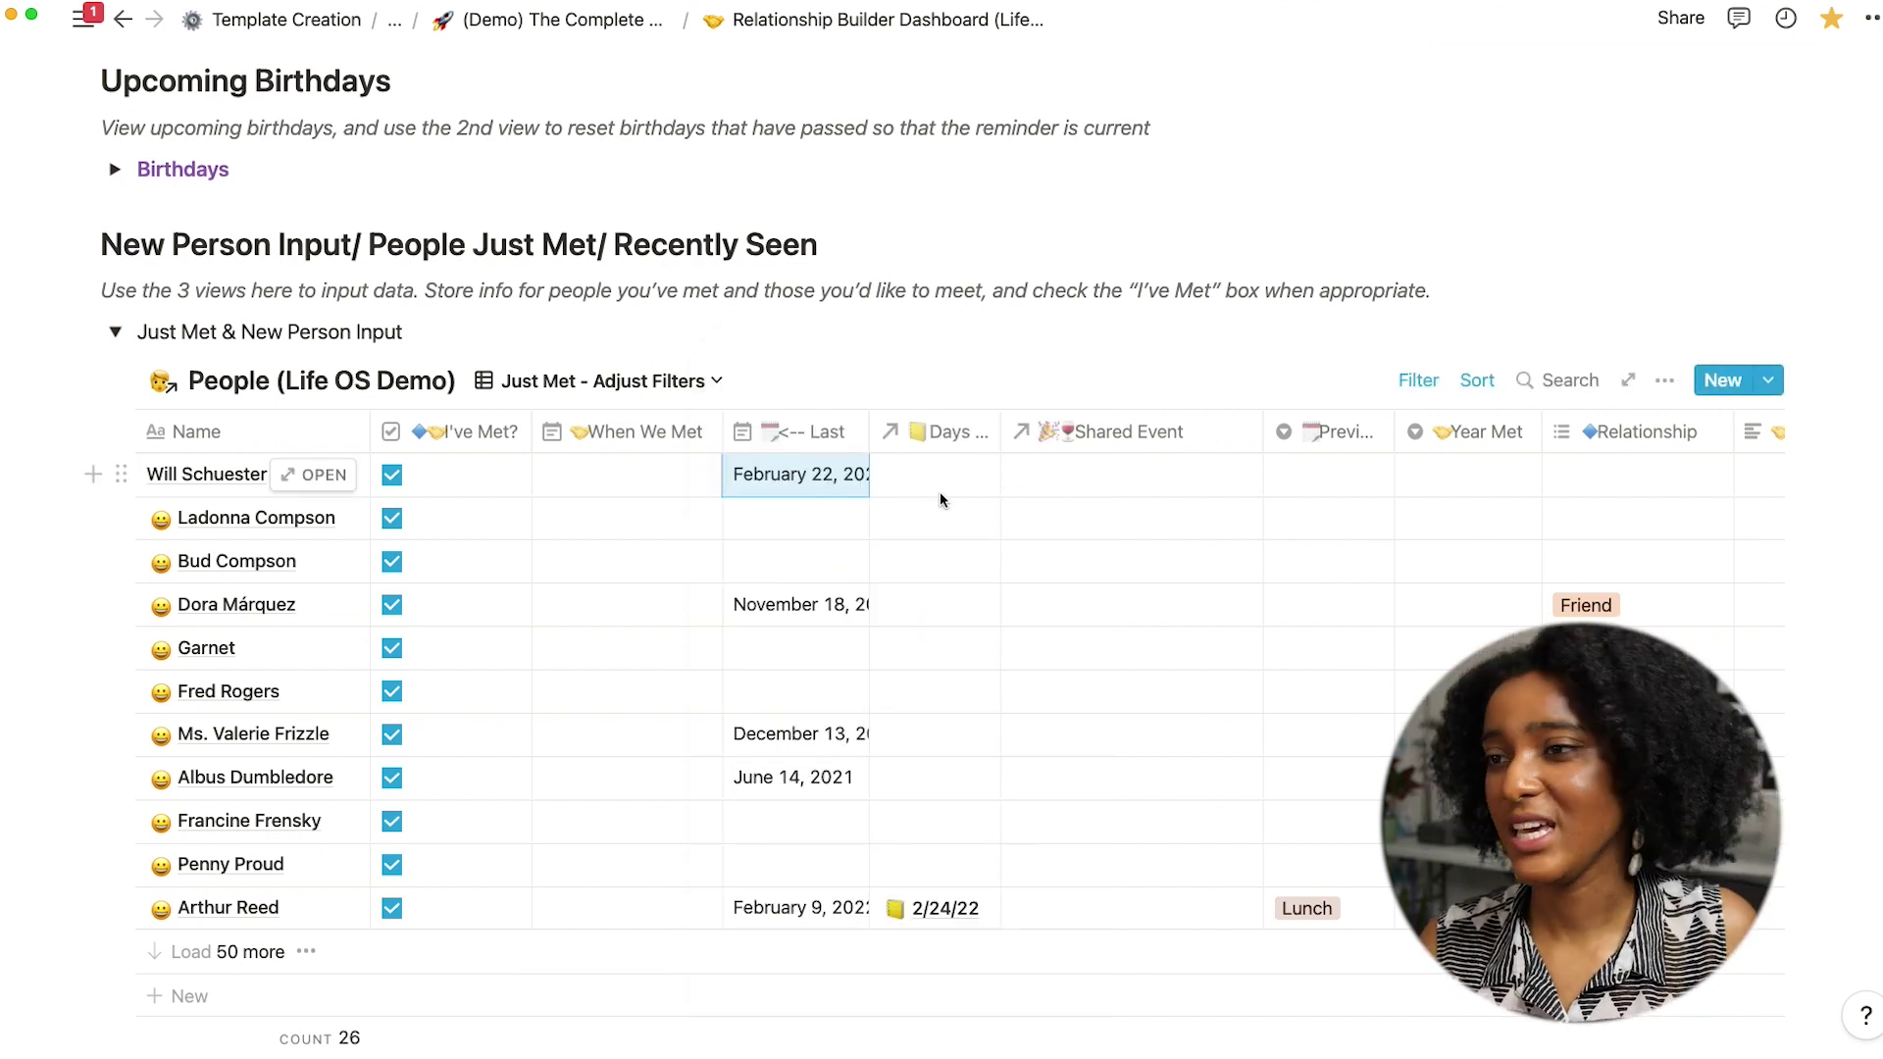
scroll(938, 482, "right", 7)
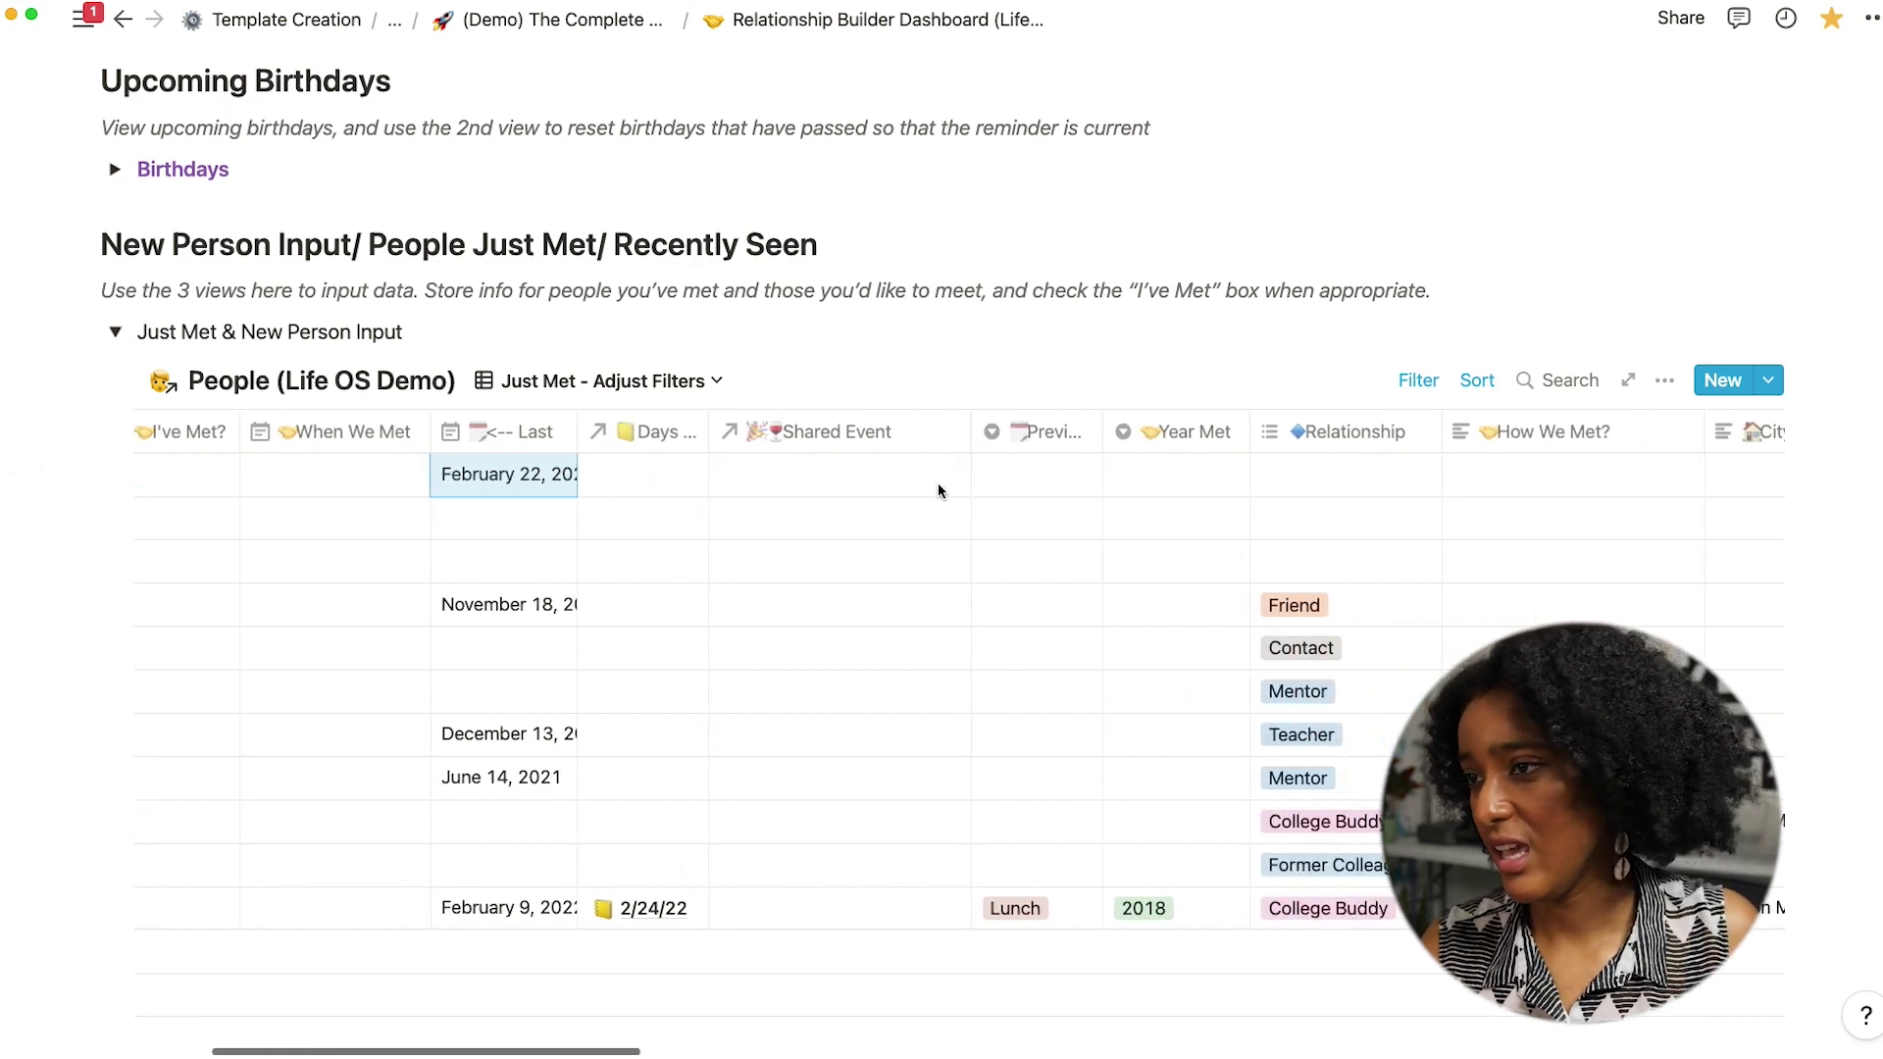
Set the relationship to Teacher and How We Met to 'Taught glee club in high school'
left_click(937, 482)
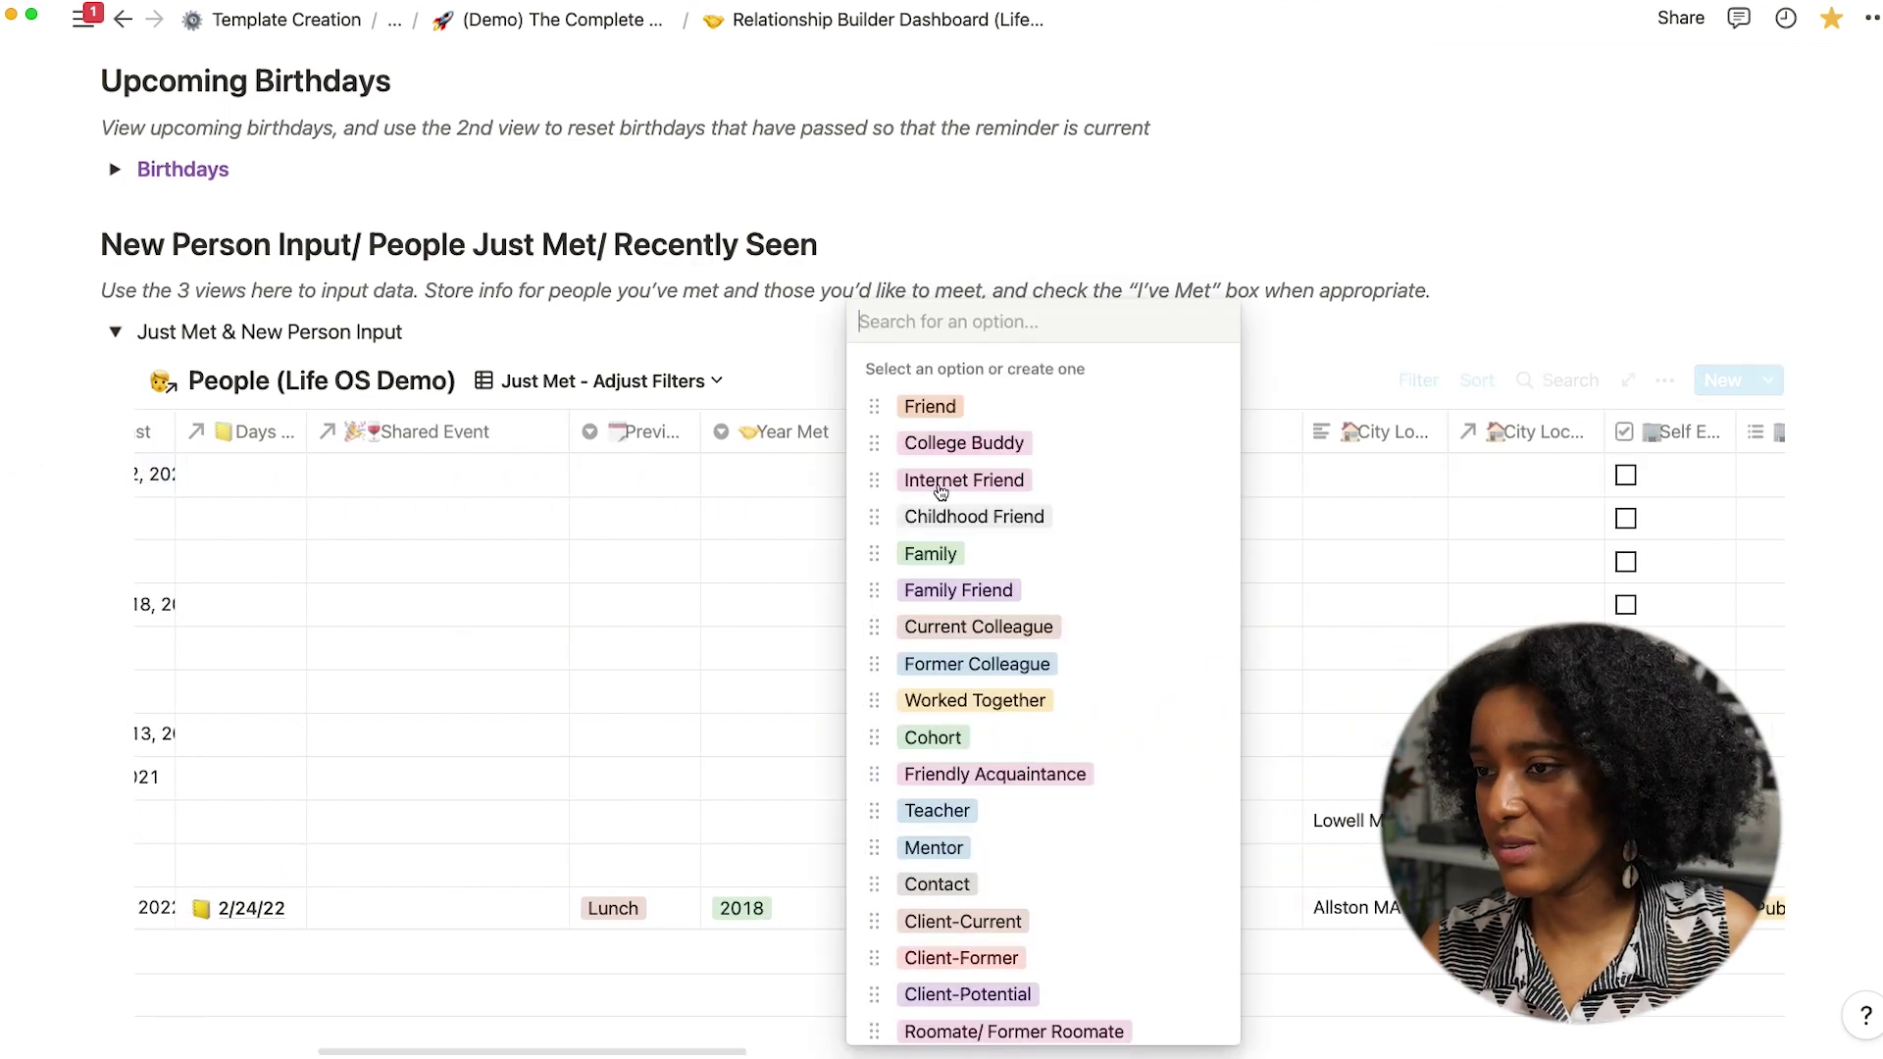
left_click(980, 810)
left_click(799, 610)
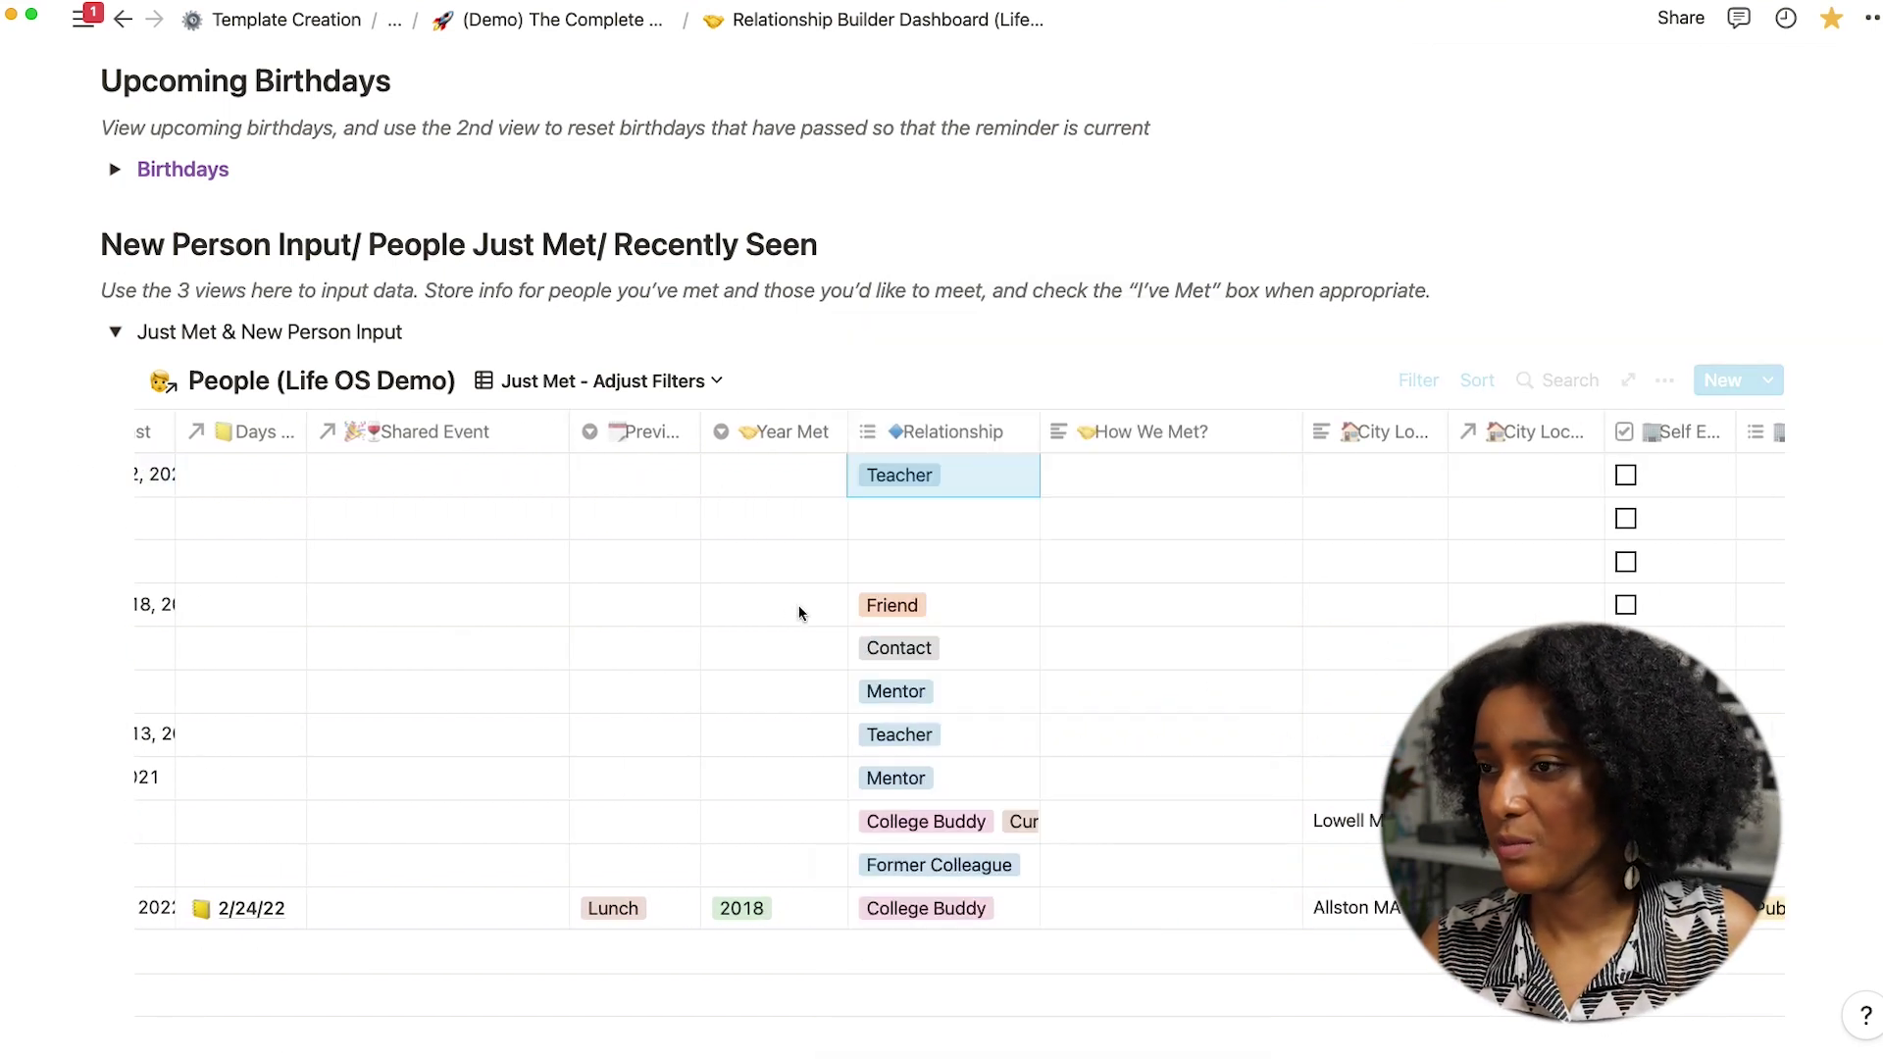
left_click(1151, 492)
type("Taught glee club in high school")
scroll(1028, 519, "right", 10)
scroll(1028, 519, "left", 20)
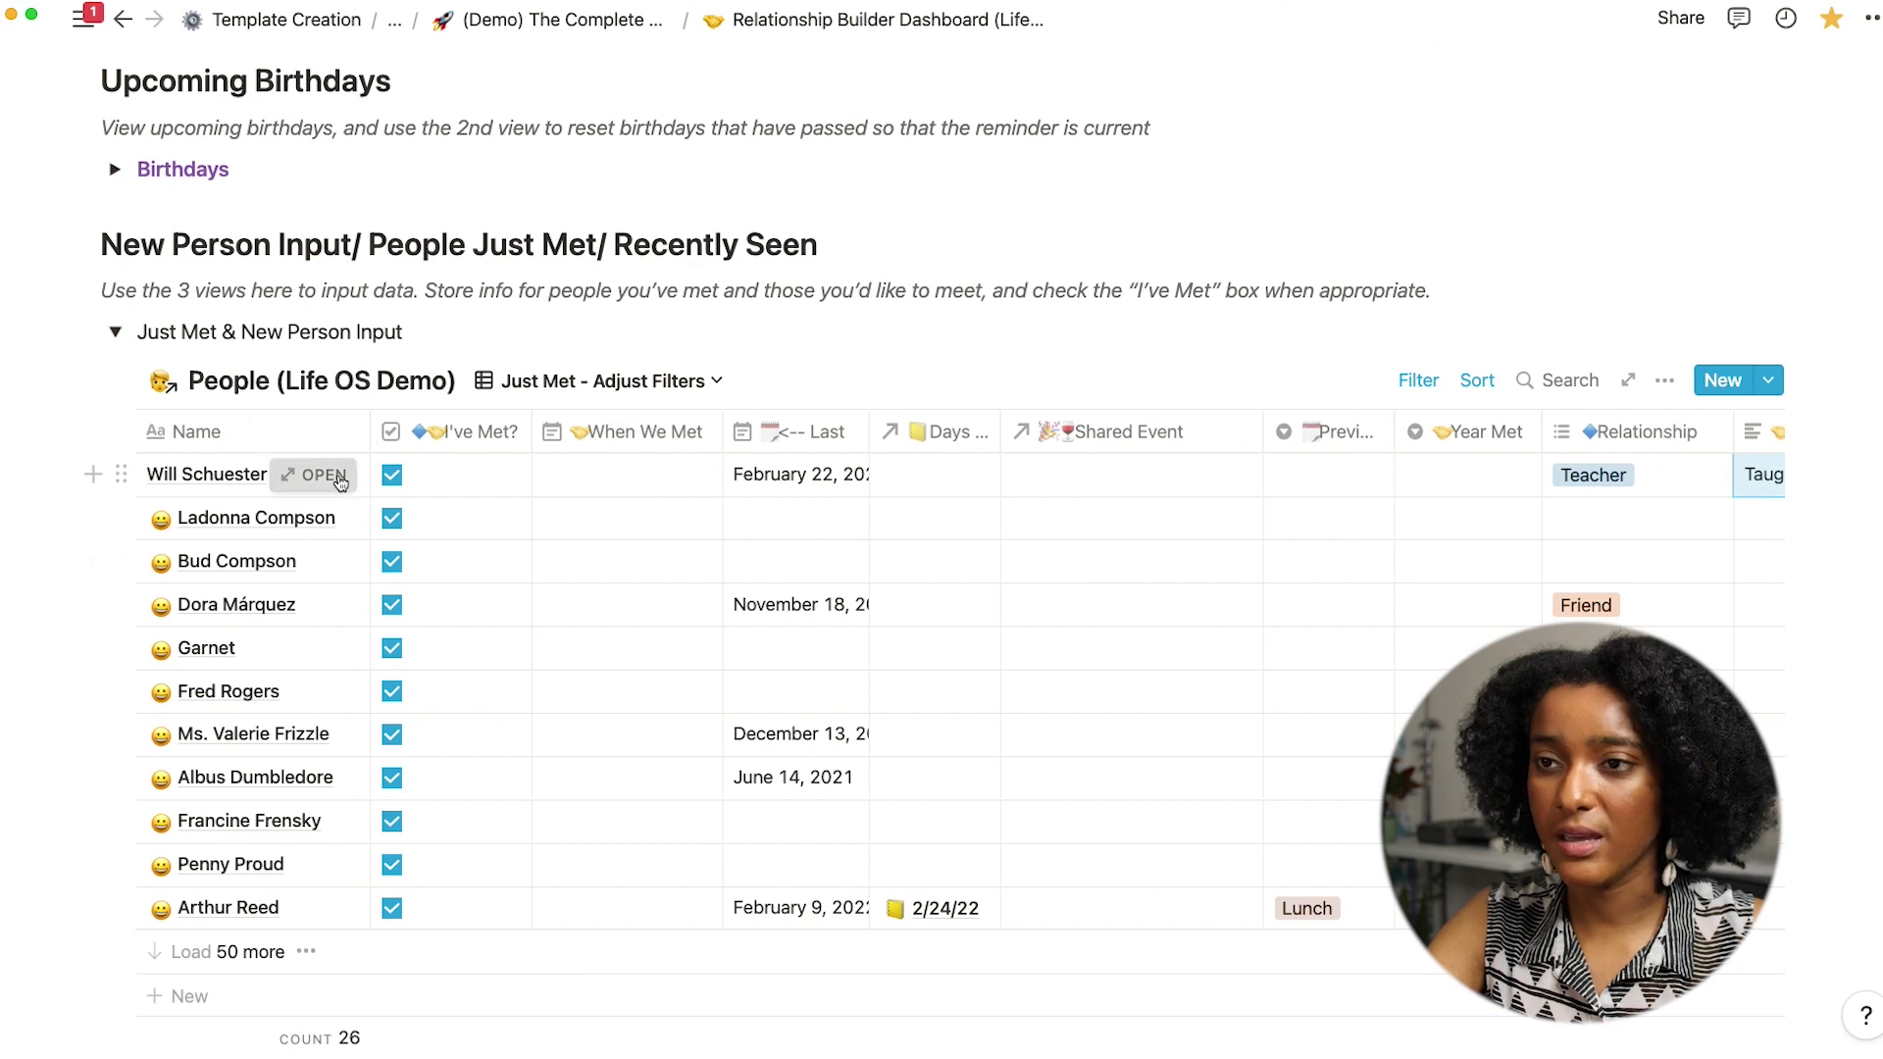
left_click(338, 477)
Apply the Contact template to the new contact's page, undoing the Person template first
scroll(969, 618, "down", 3)
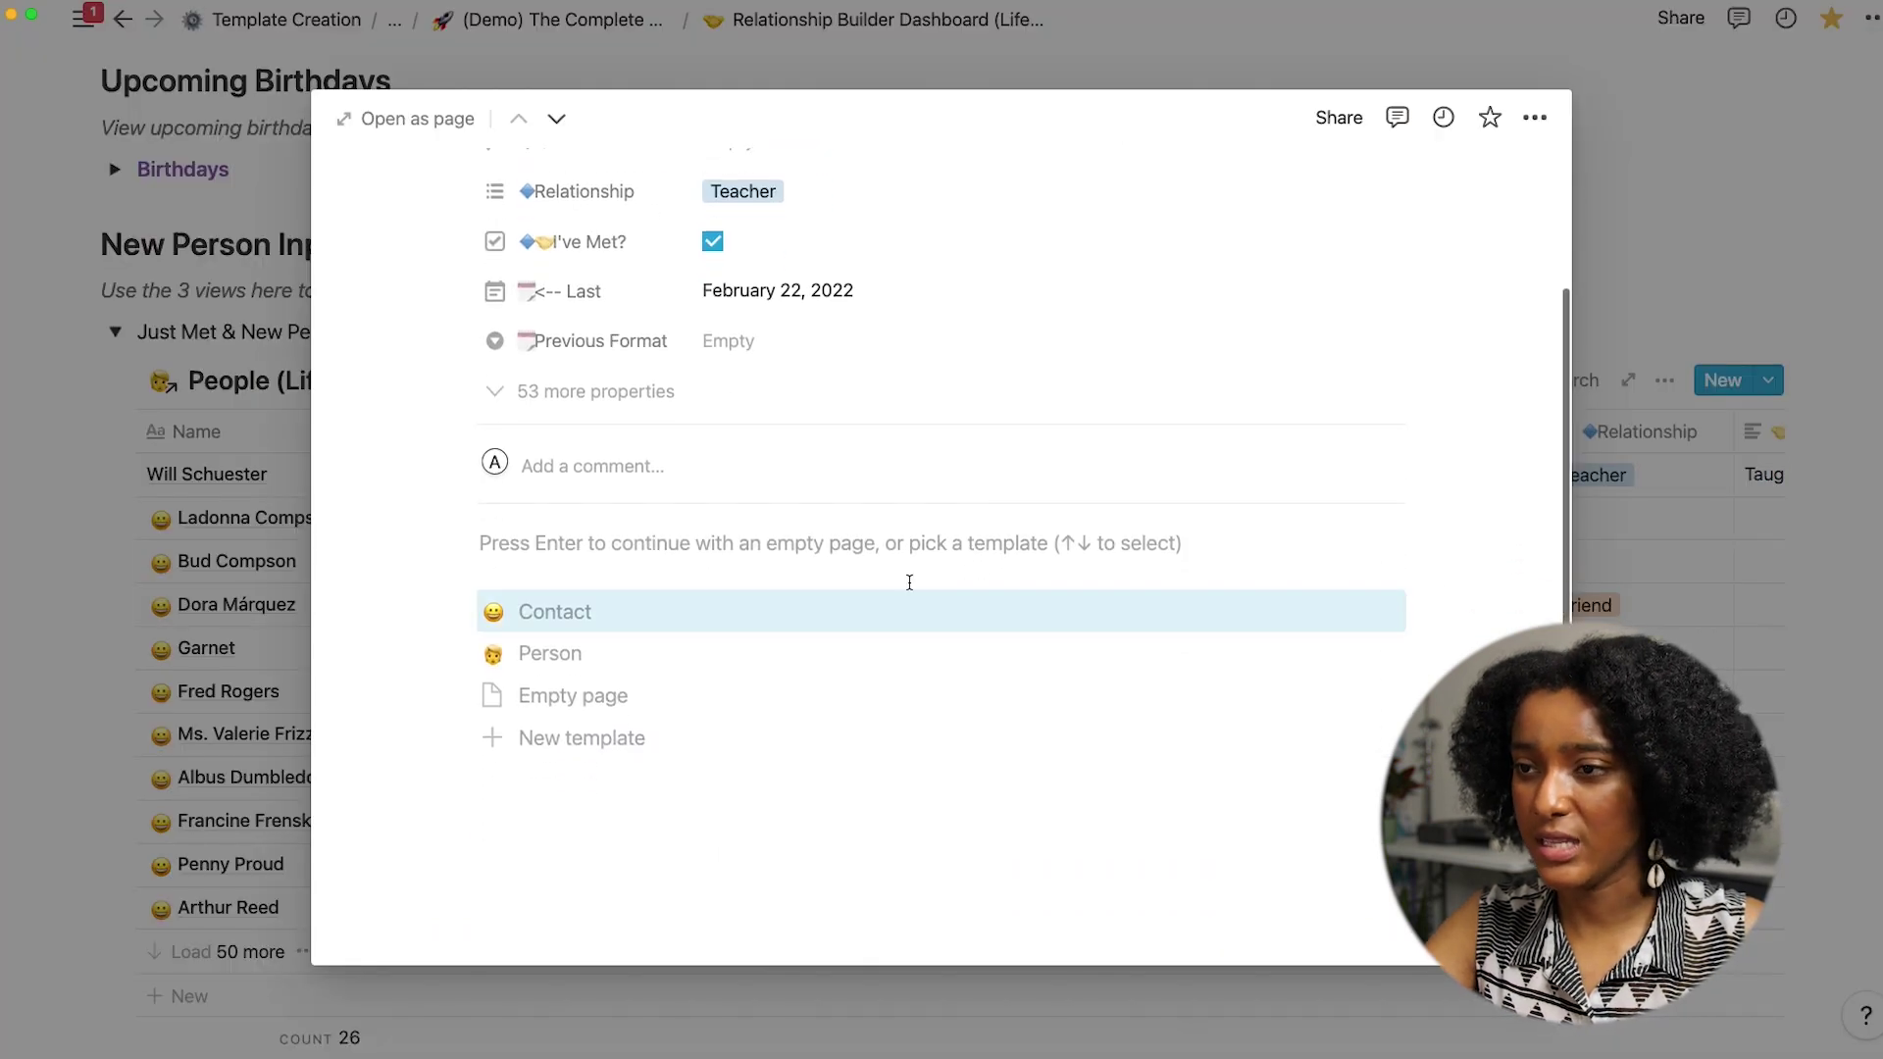
scroll(839, 560, "up", 3)
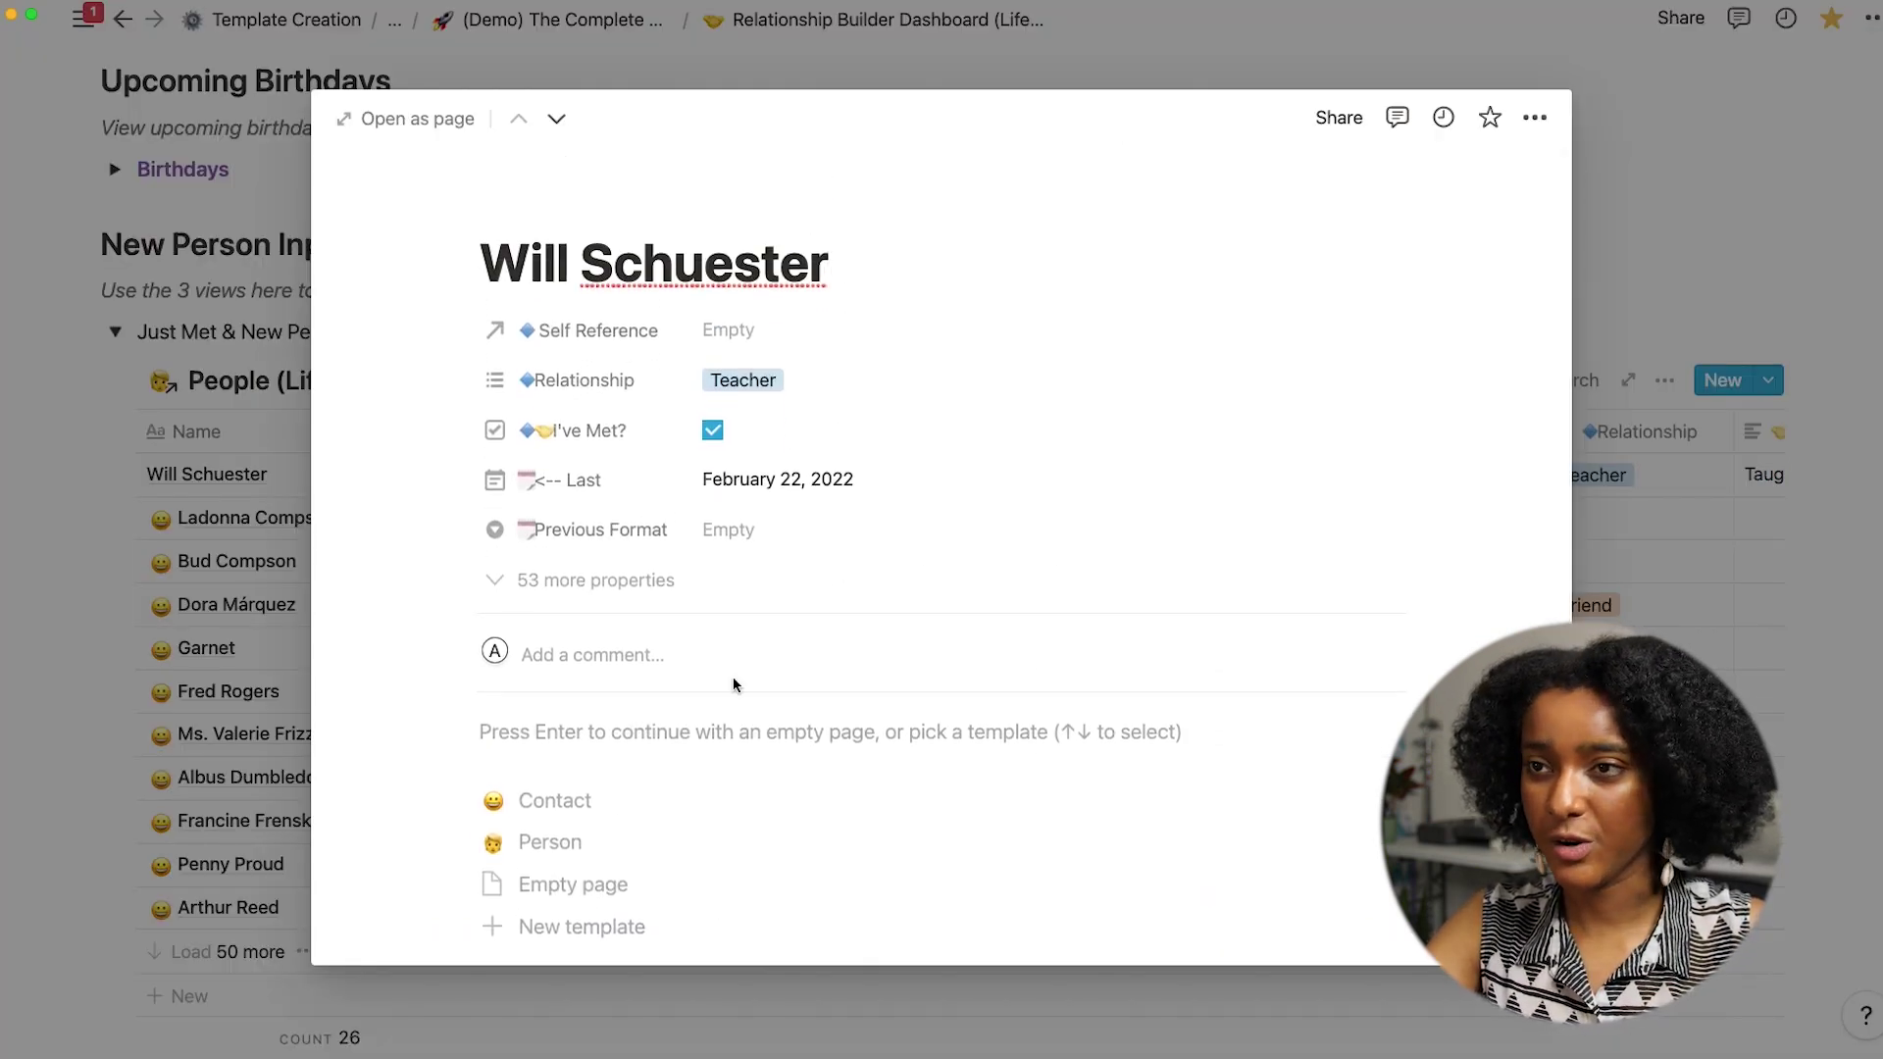
scroll(733, 684, "down", 3)
left_click(575, 734)
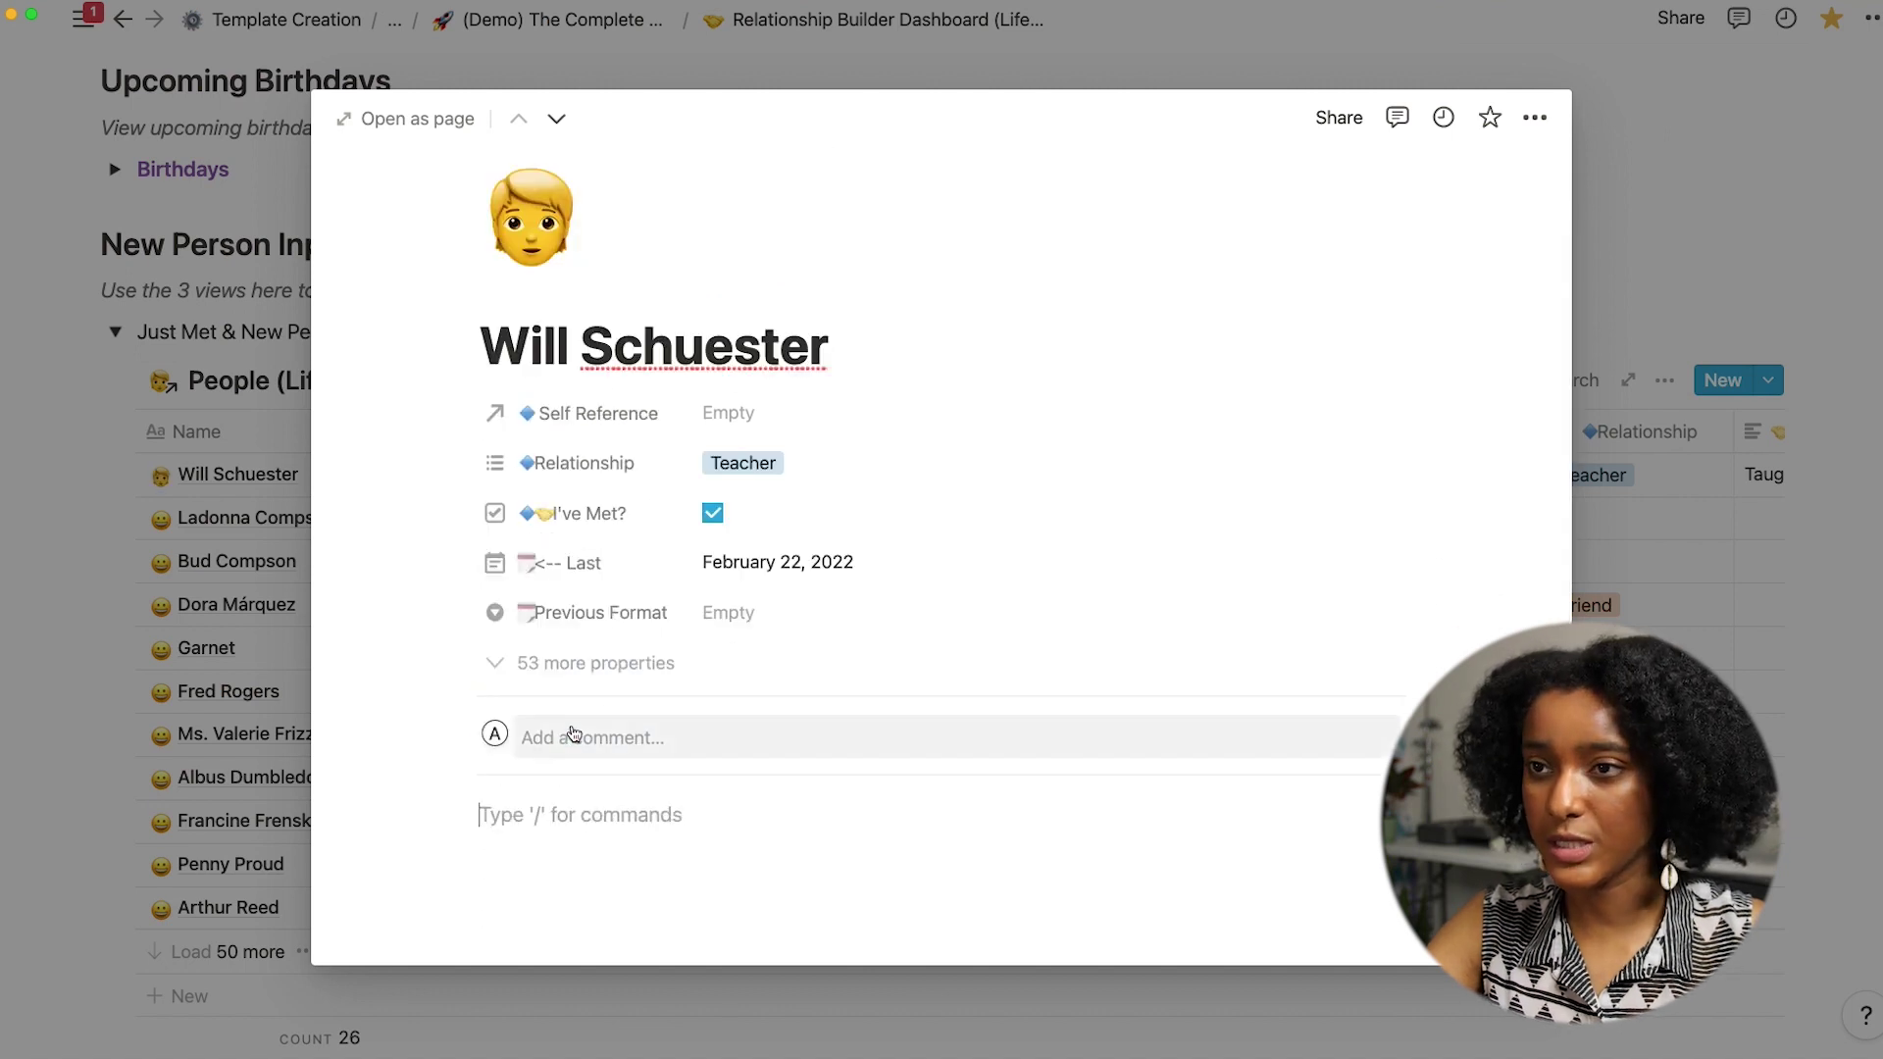
scroll(603, 726, "down", 2)
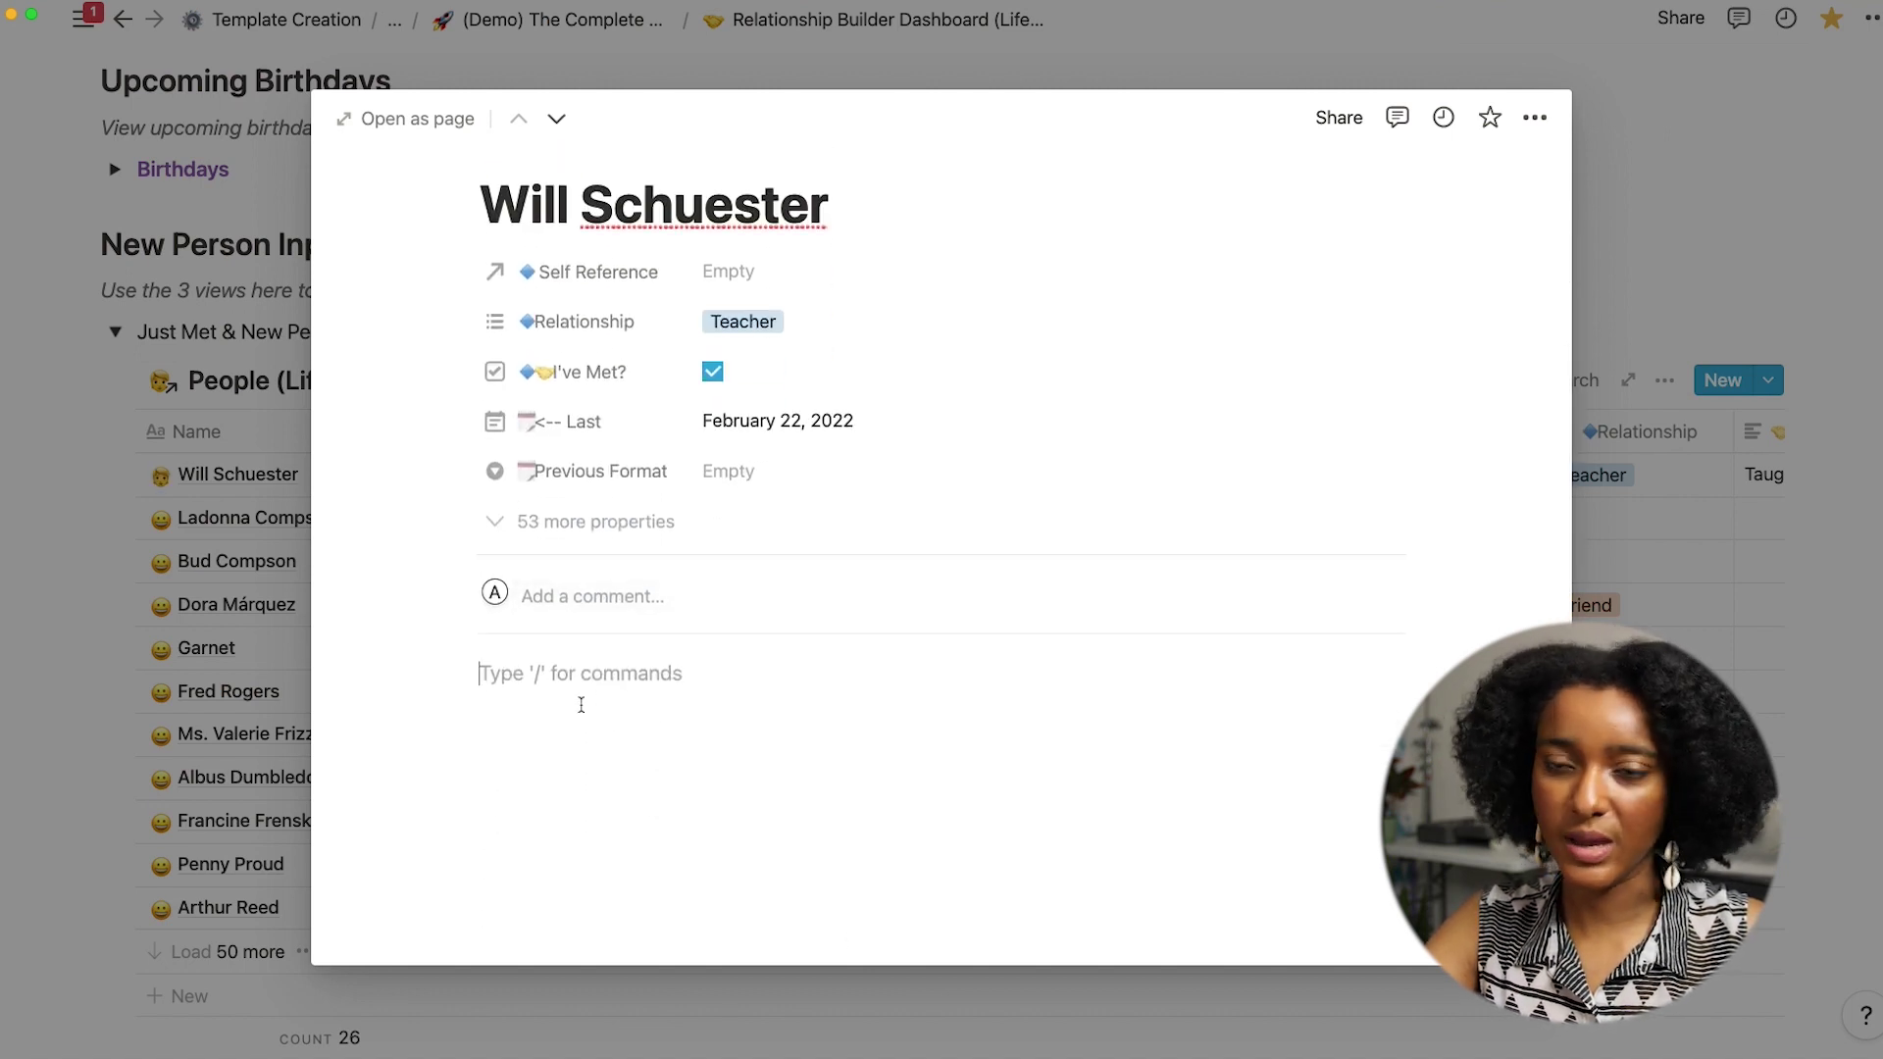
key("super+z")
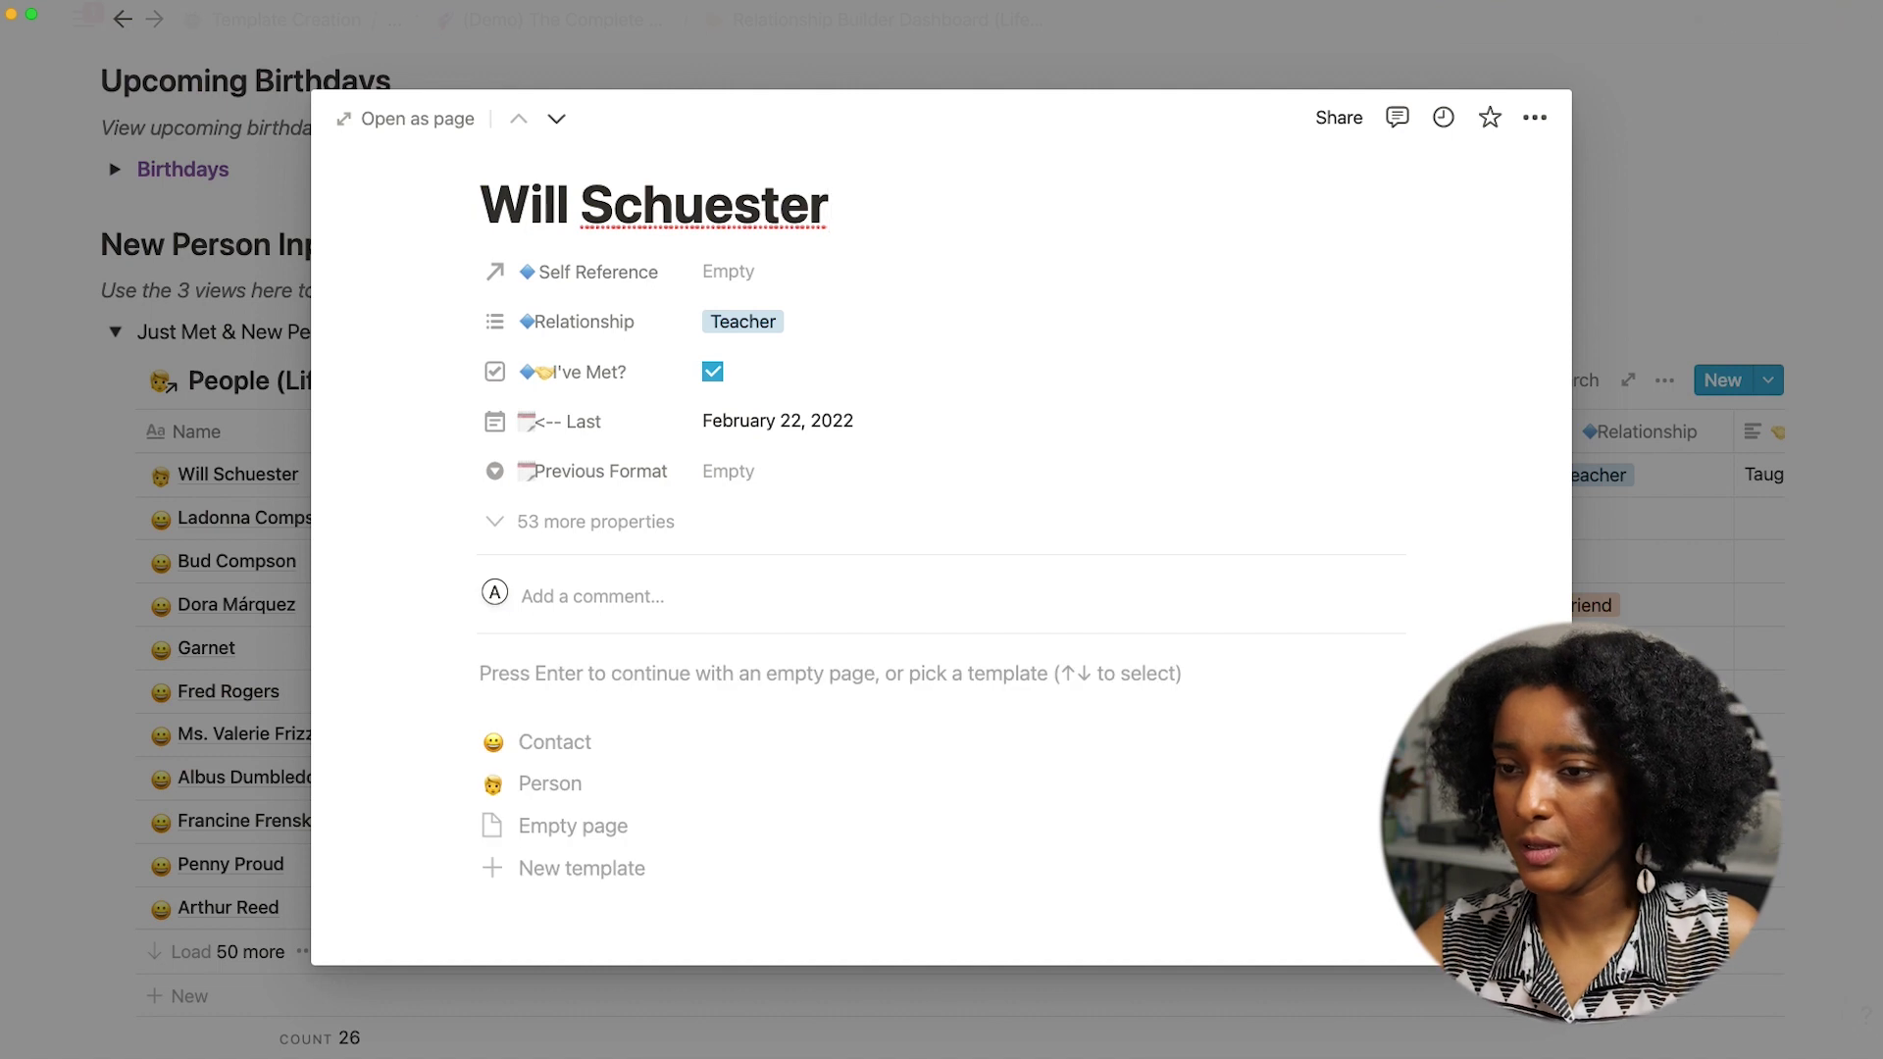
left_click(575, 758)
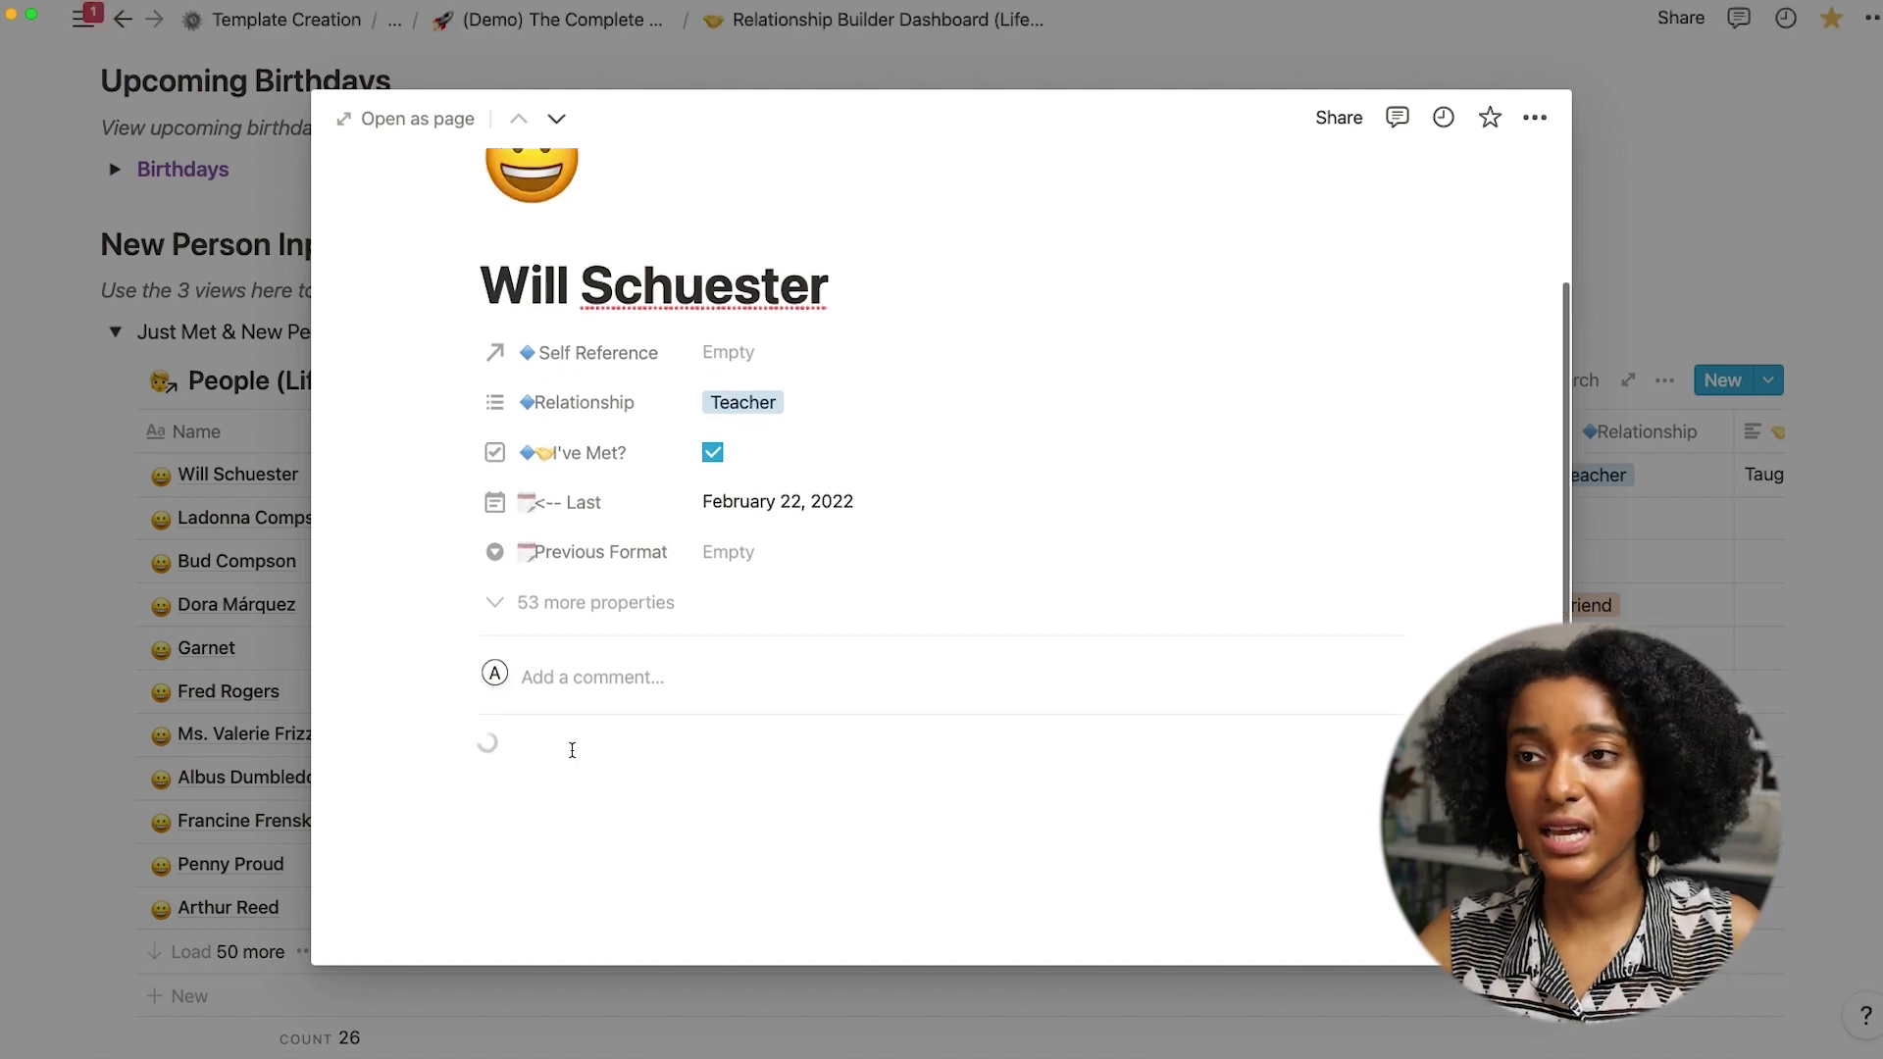
Link the contact to itself as Self Reference and review the rest of the page
type("wil")
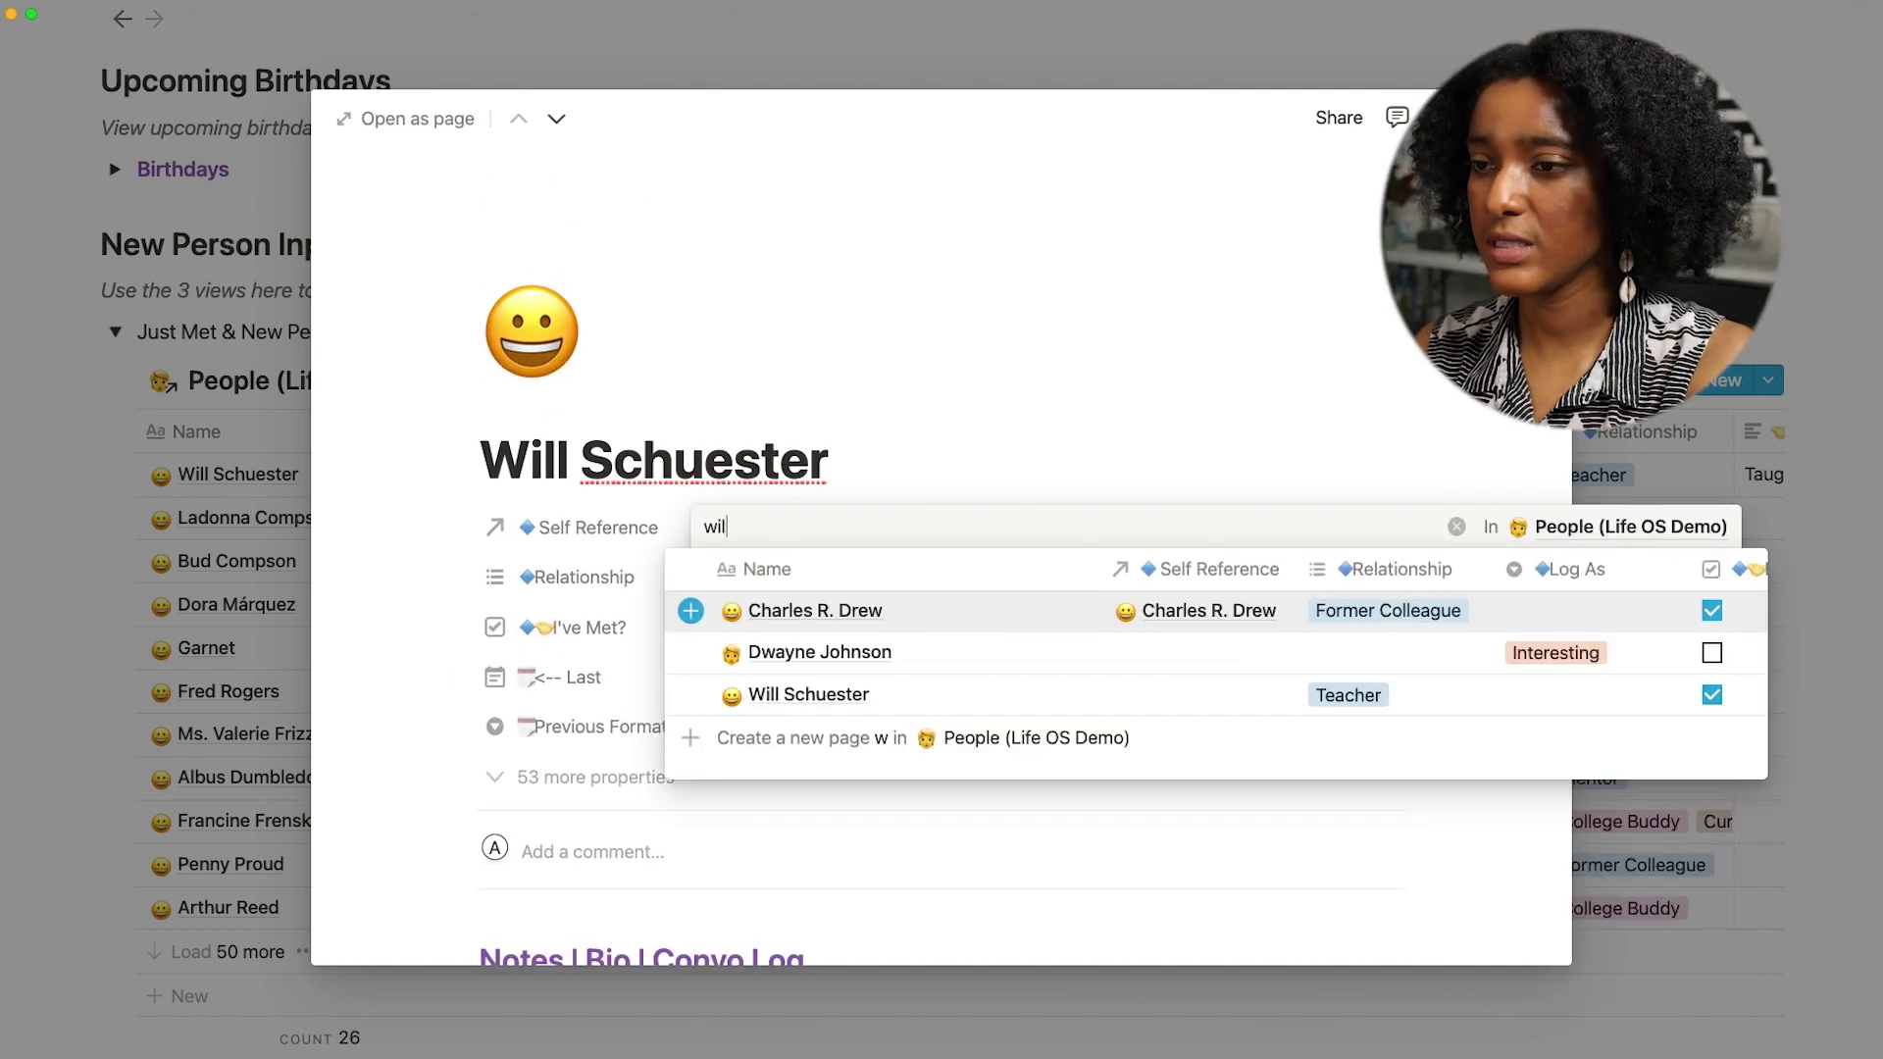
left_click(873, 612)
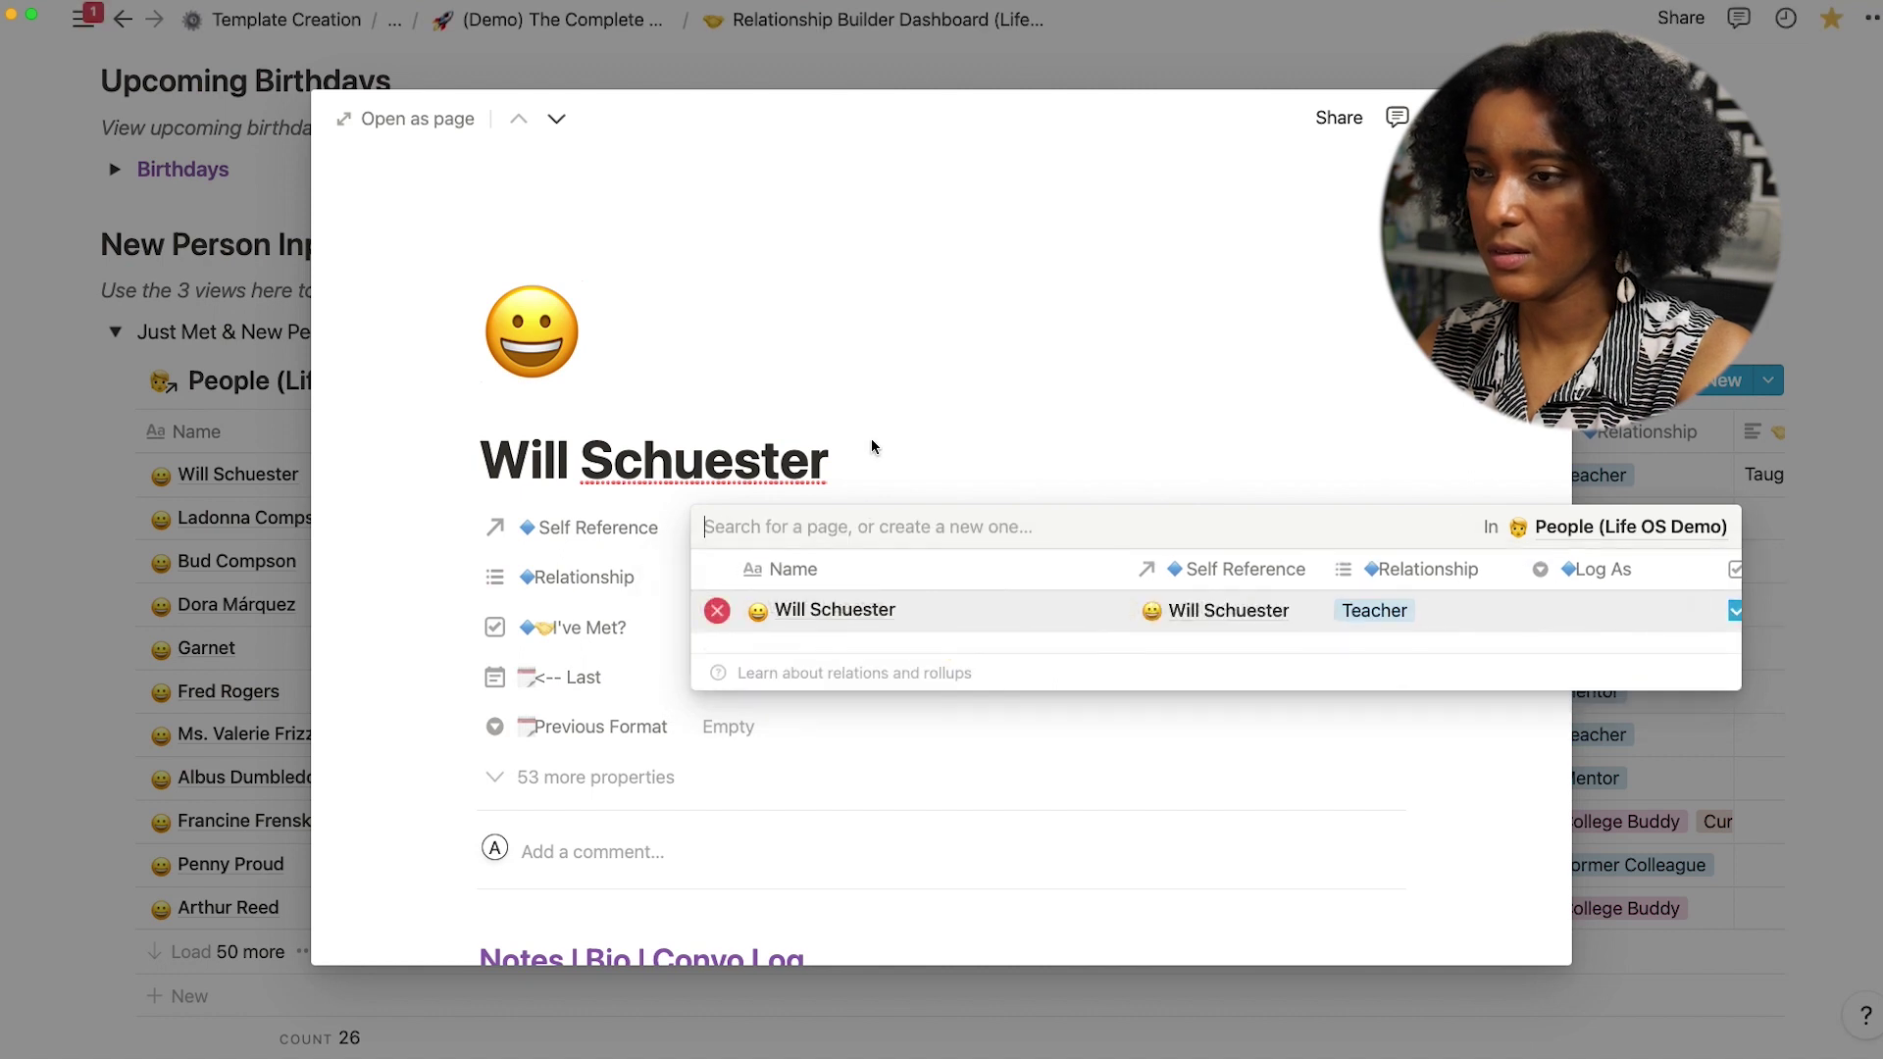
left_click(872, 449)
scroll(872, 441, "down", 6)
scroll(872, 440, "down", 10)
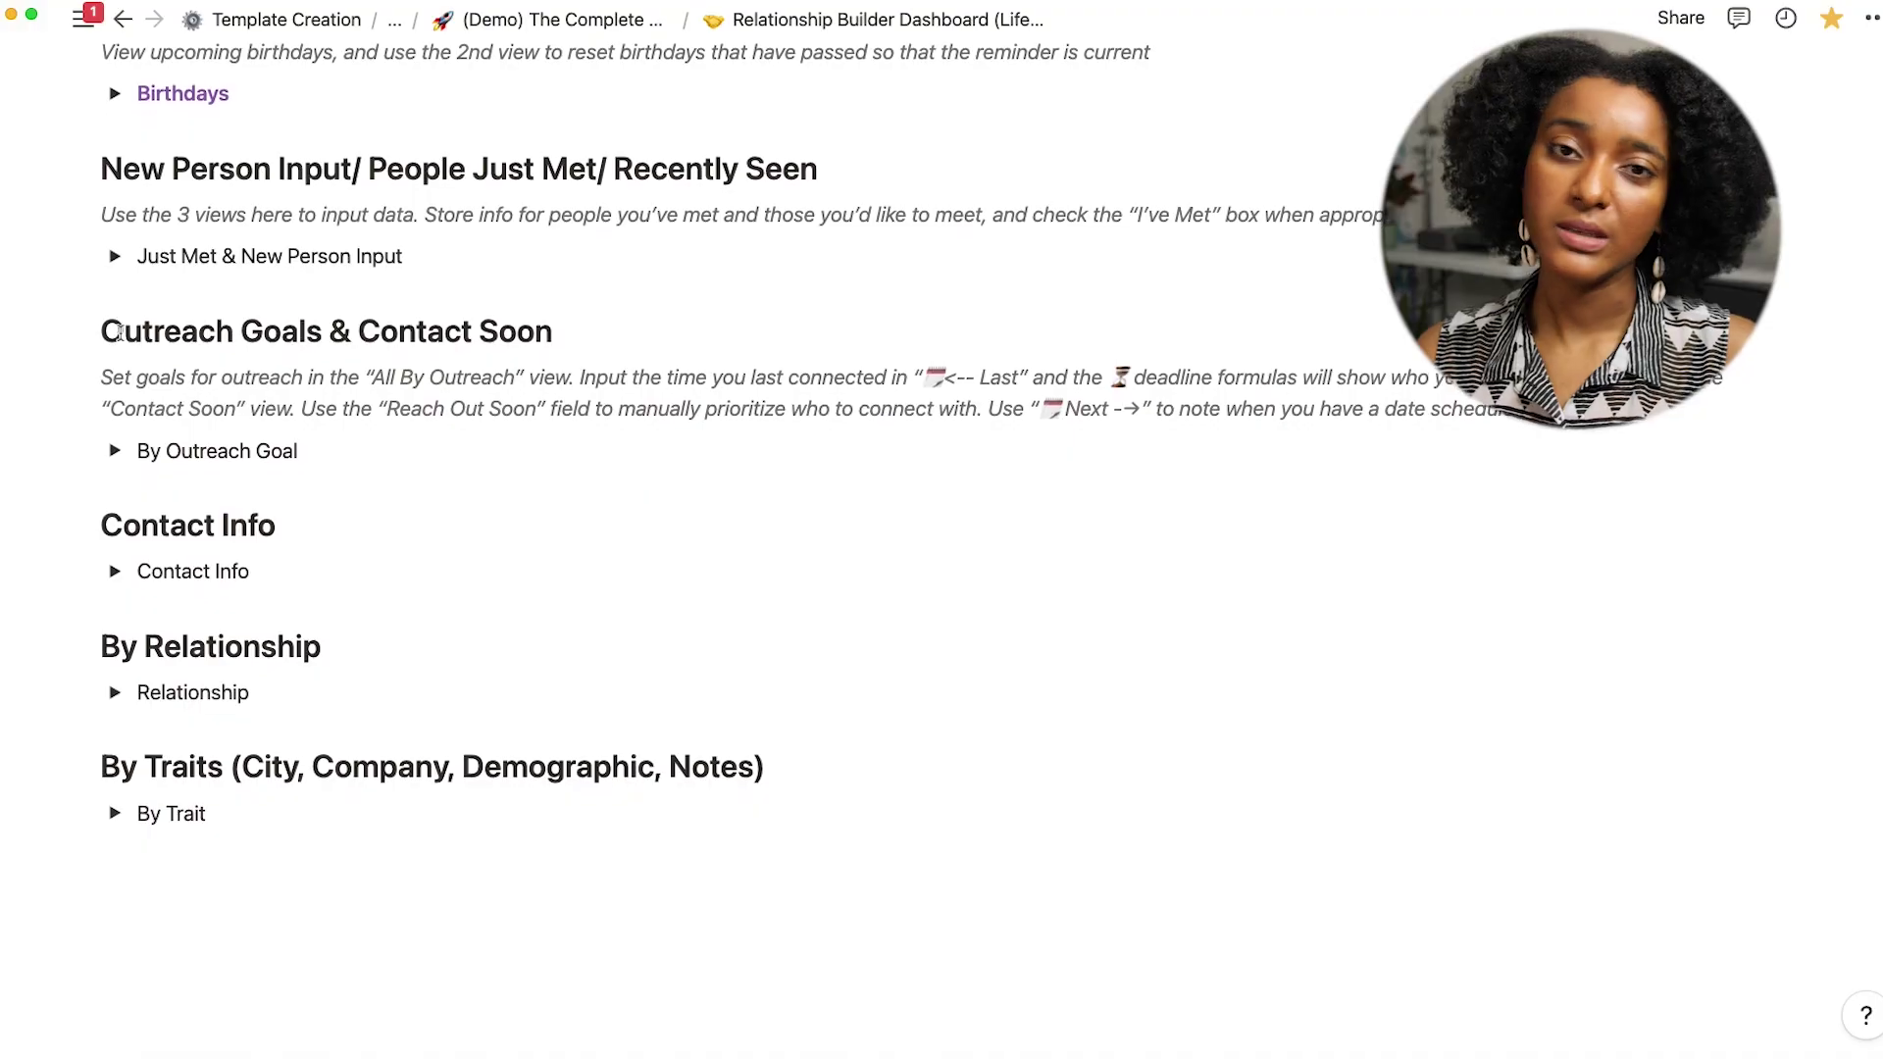
scroll(119, 334, "down", 1)
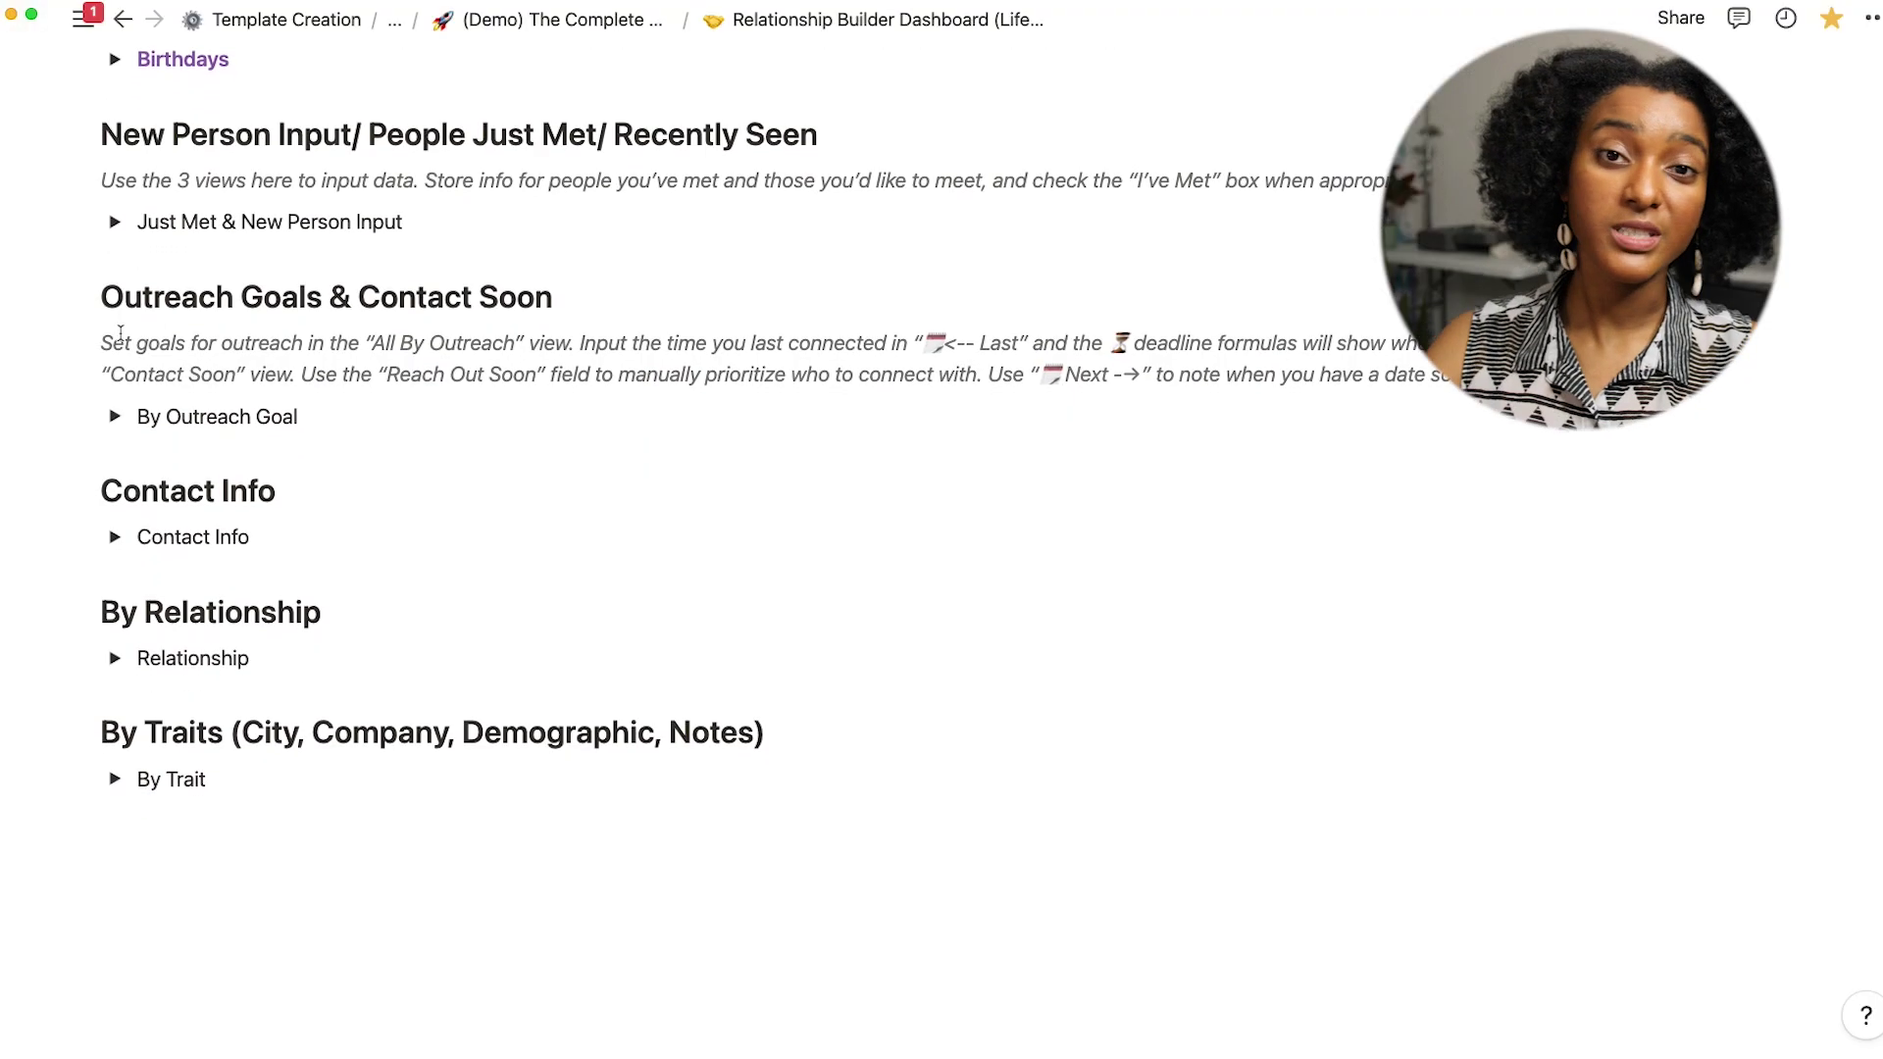
left_click(115, 418)
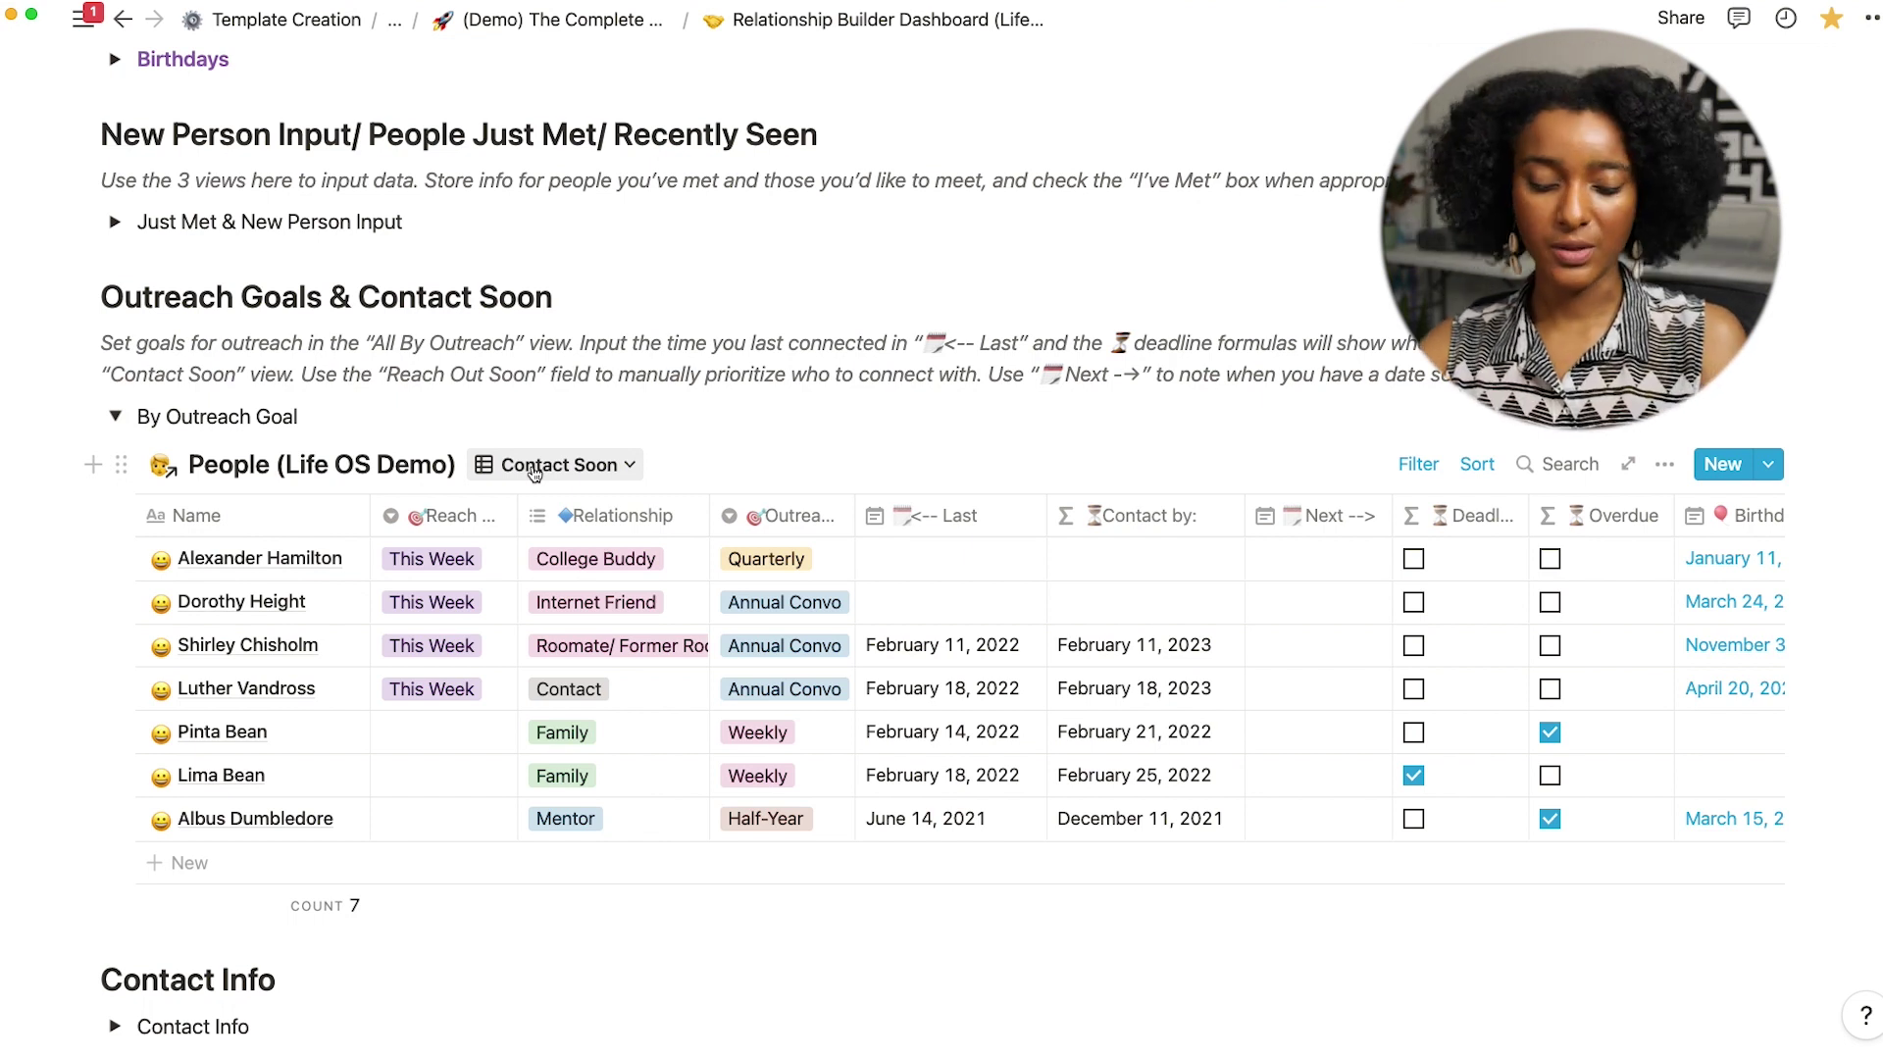
Widen the Deadline column in the Contact Soon outreach table
scroll(882, 666, "right", 1)
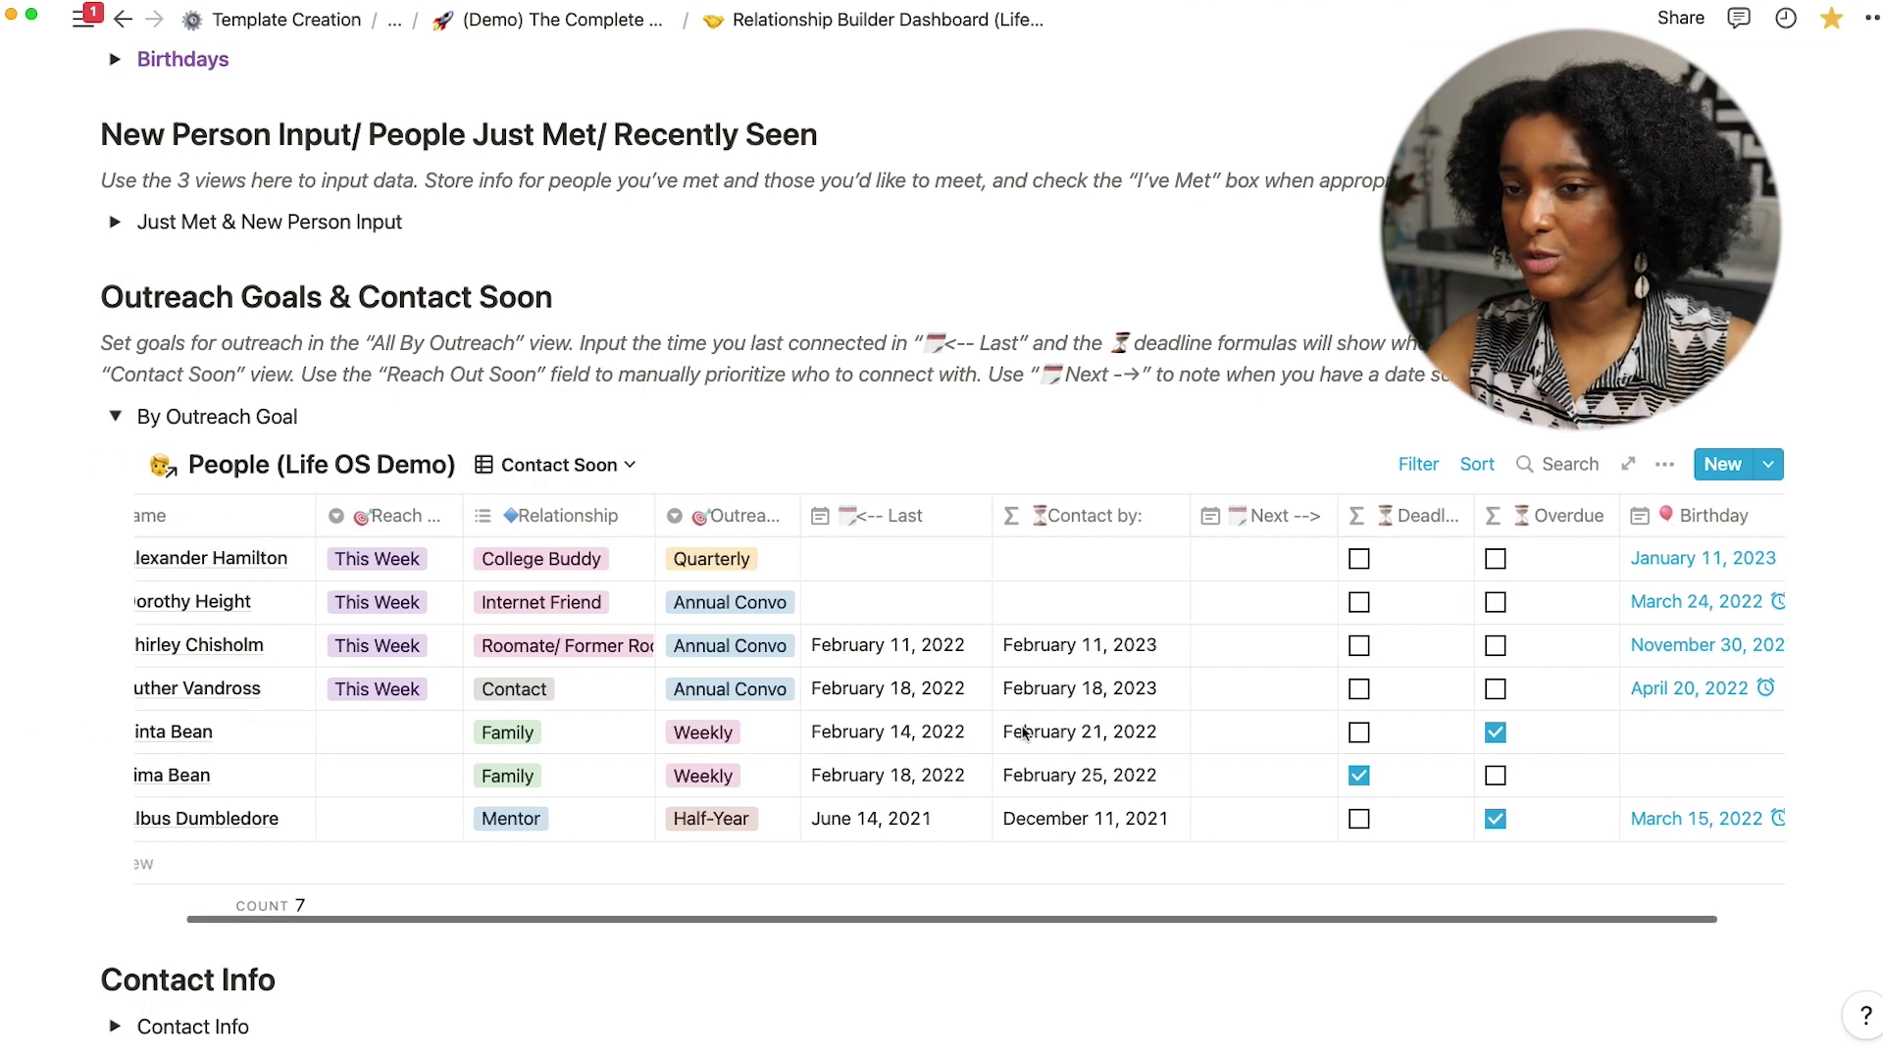
scroll(1023, 732, "left", 1)
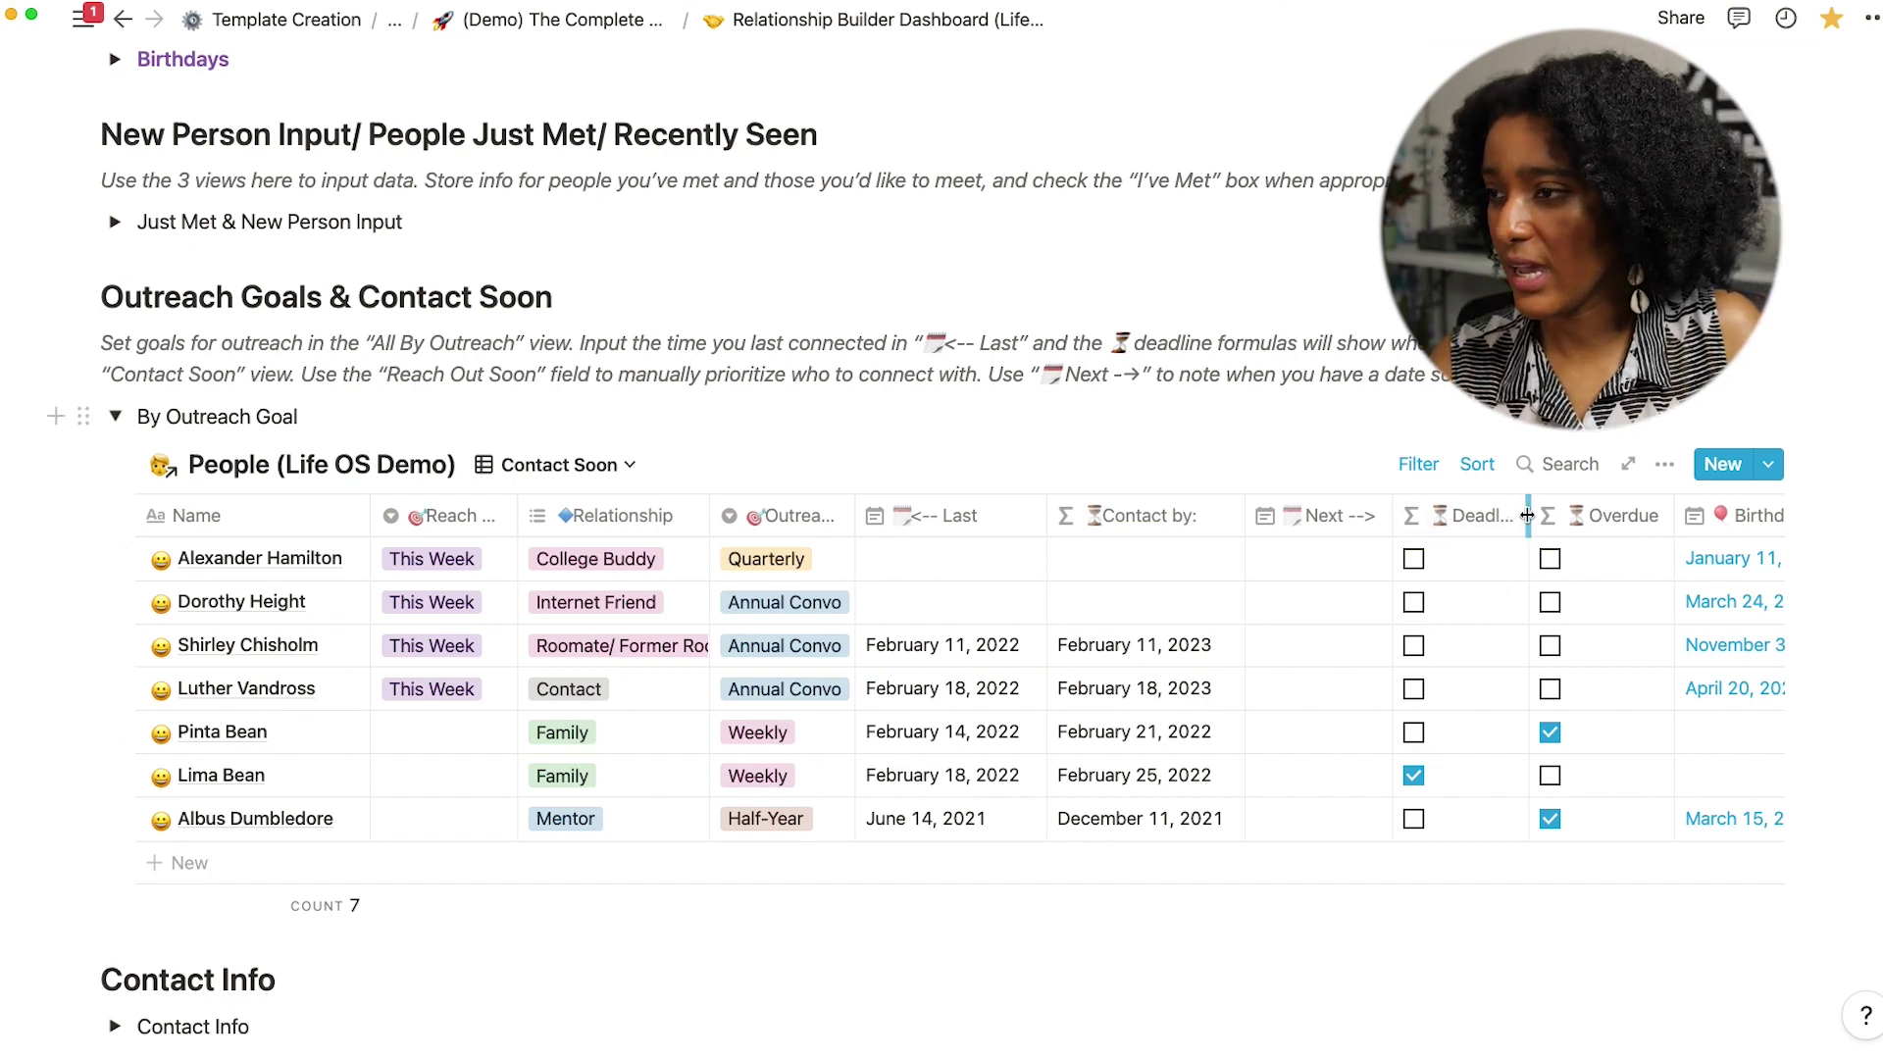
mouse_move(1528, 516)
left_mouse_down()
mouse_move(1782, 519)
mouse_move(1530, 519)
left_mouse_up()
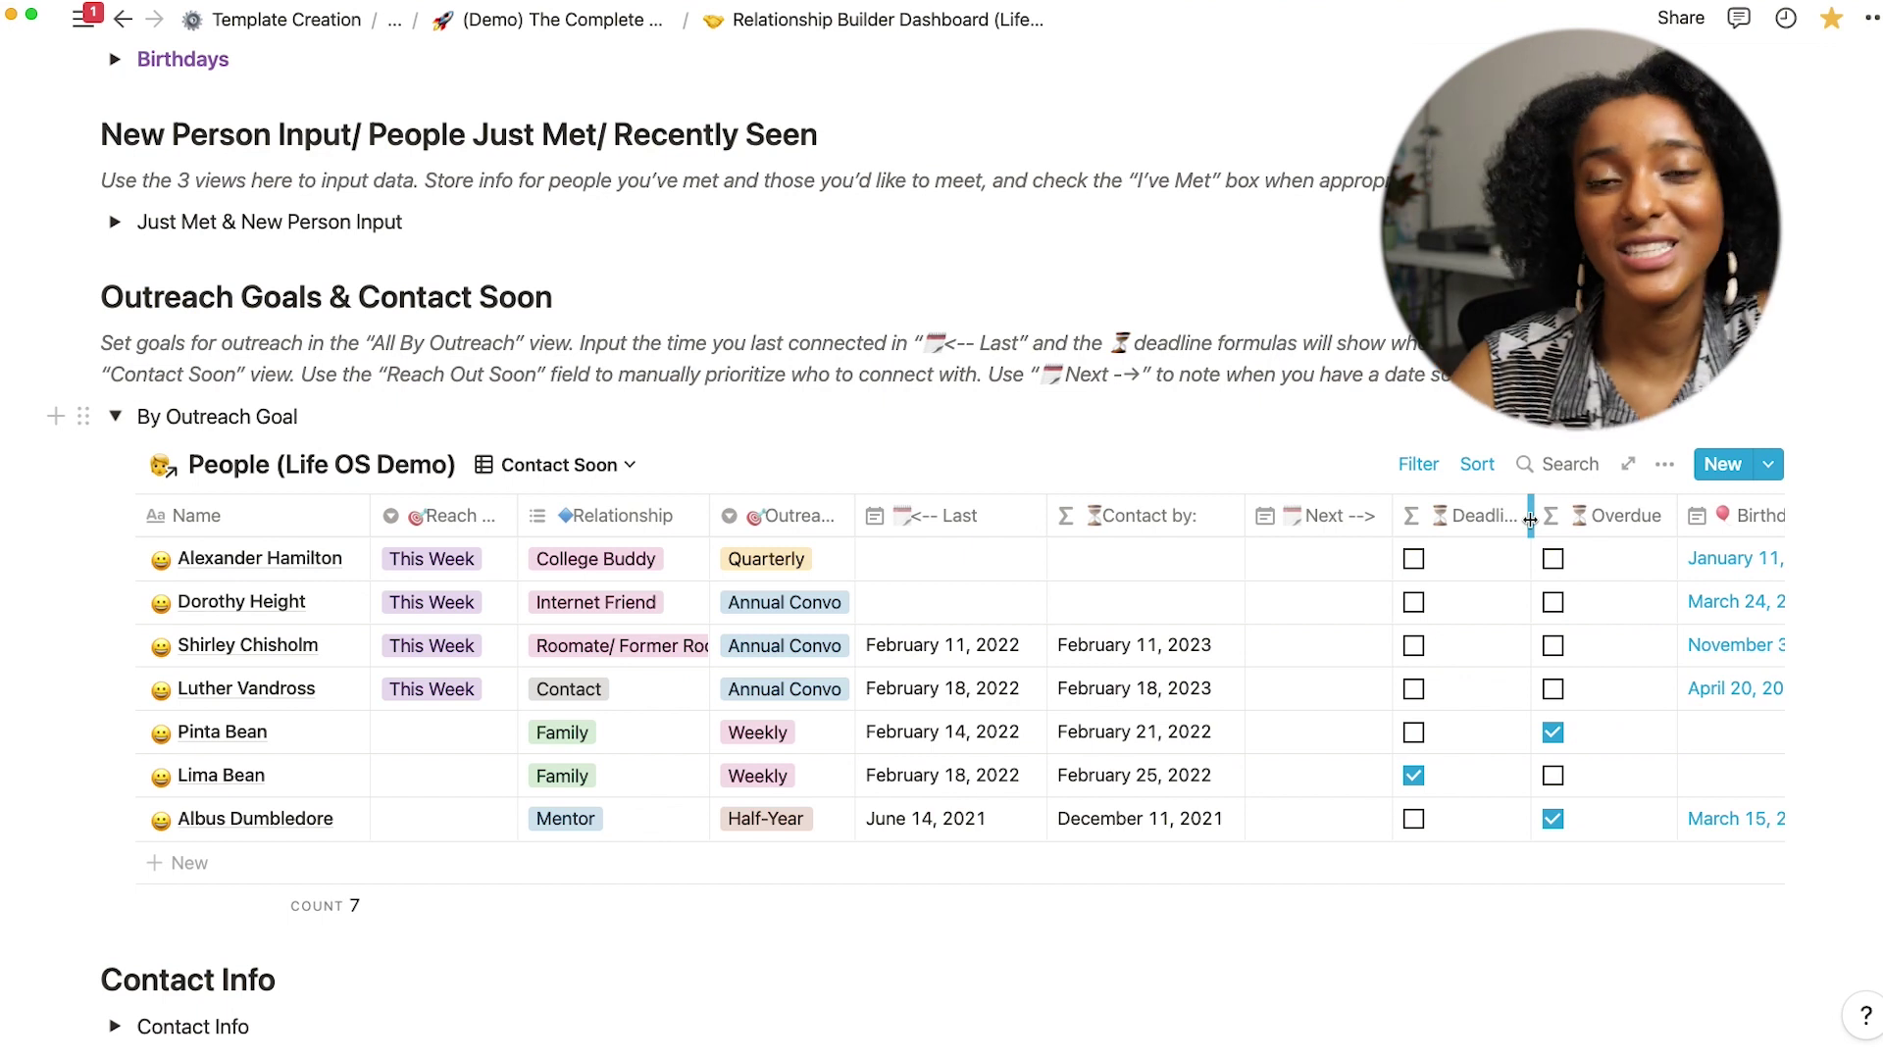
scroll(1530, 520, "right", 2)
scroll(883, 638, "left", 2)
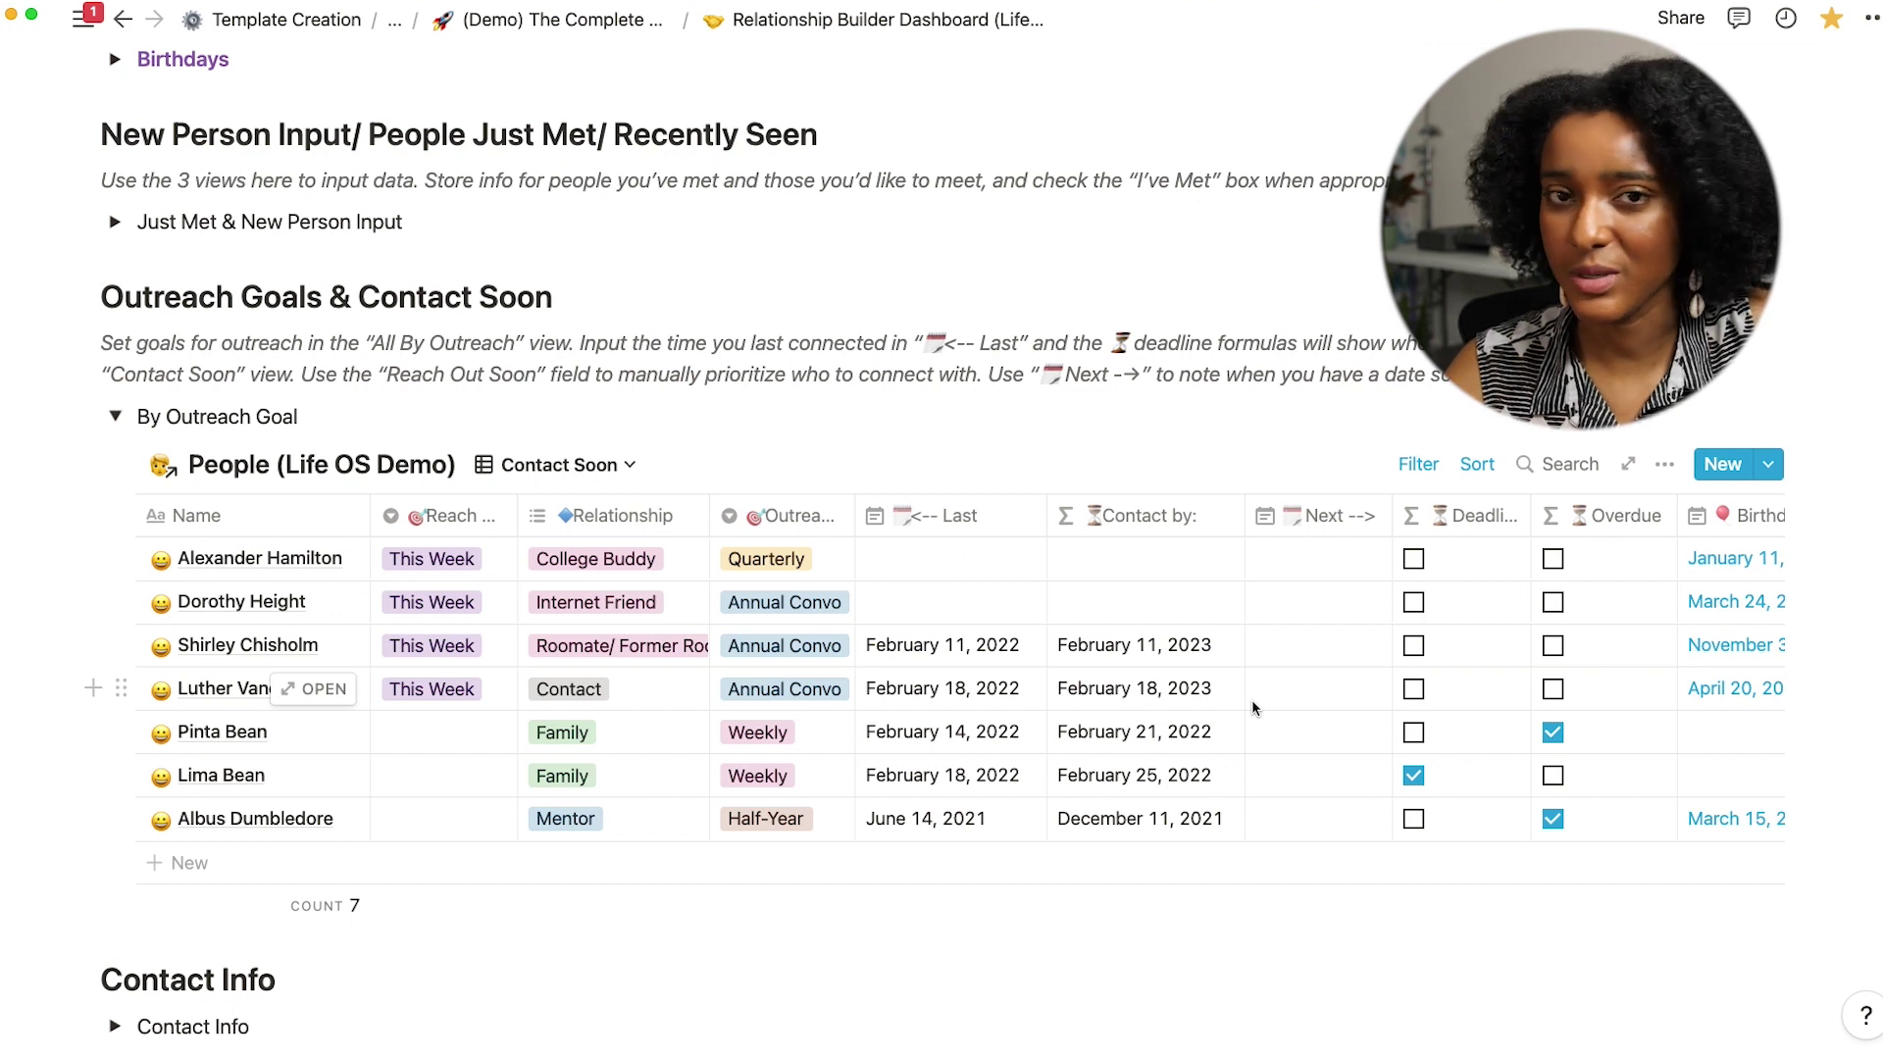
Switch the outreach table to the Annual Touch view
left_click(557, 465)
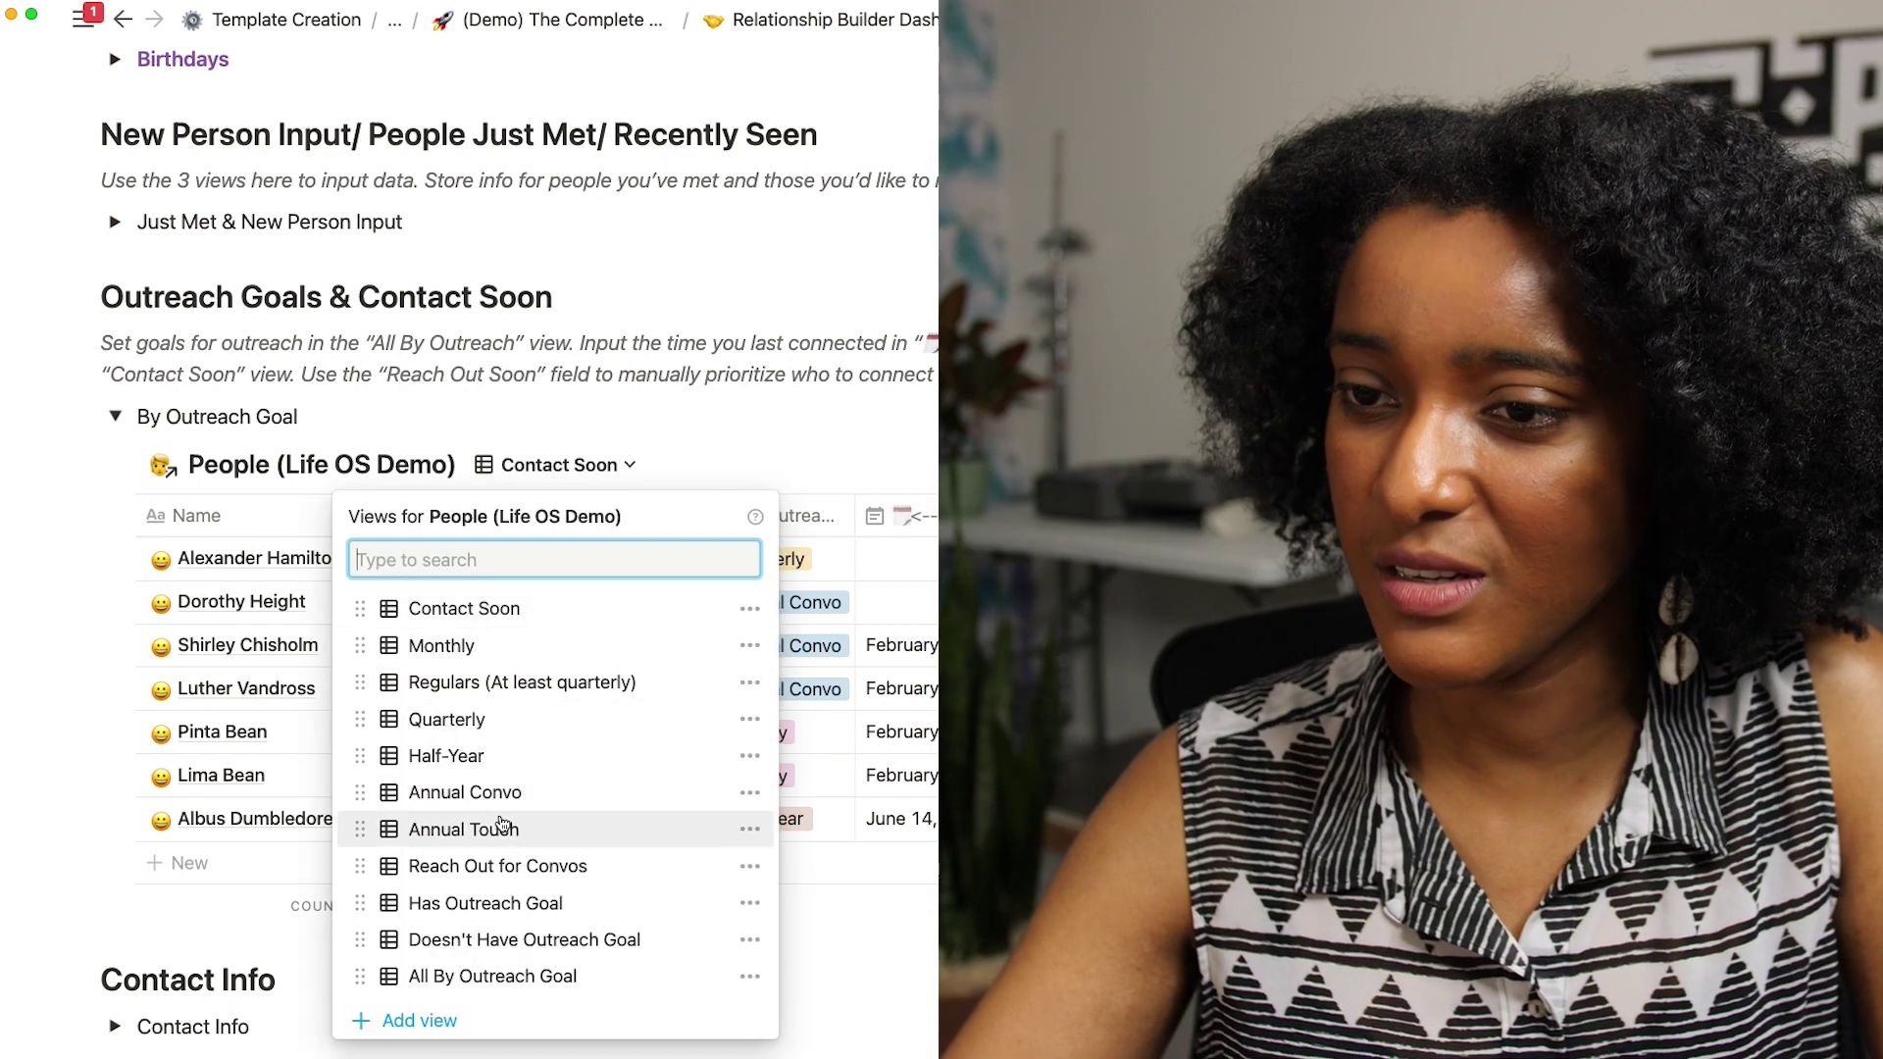
left_click(502, 827)
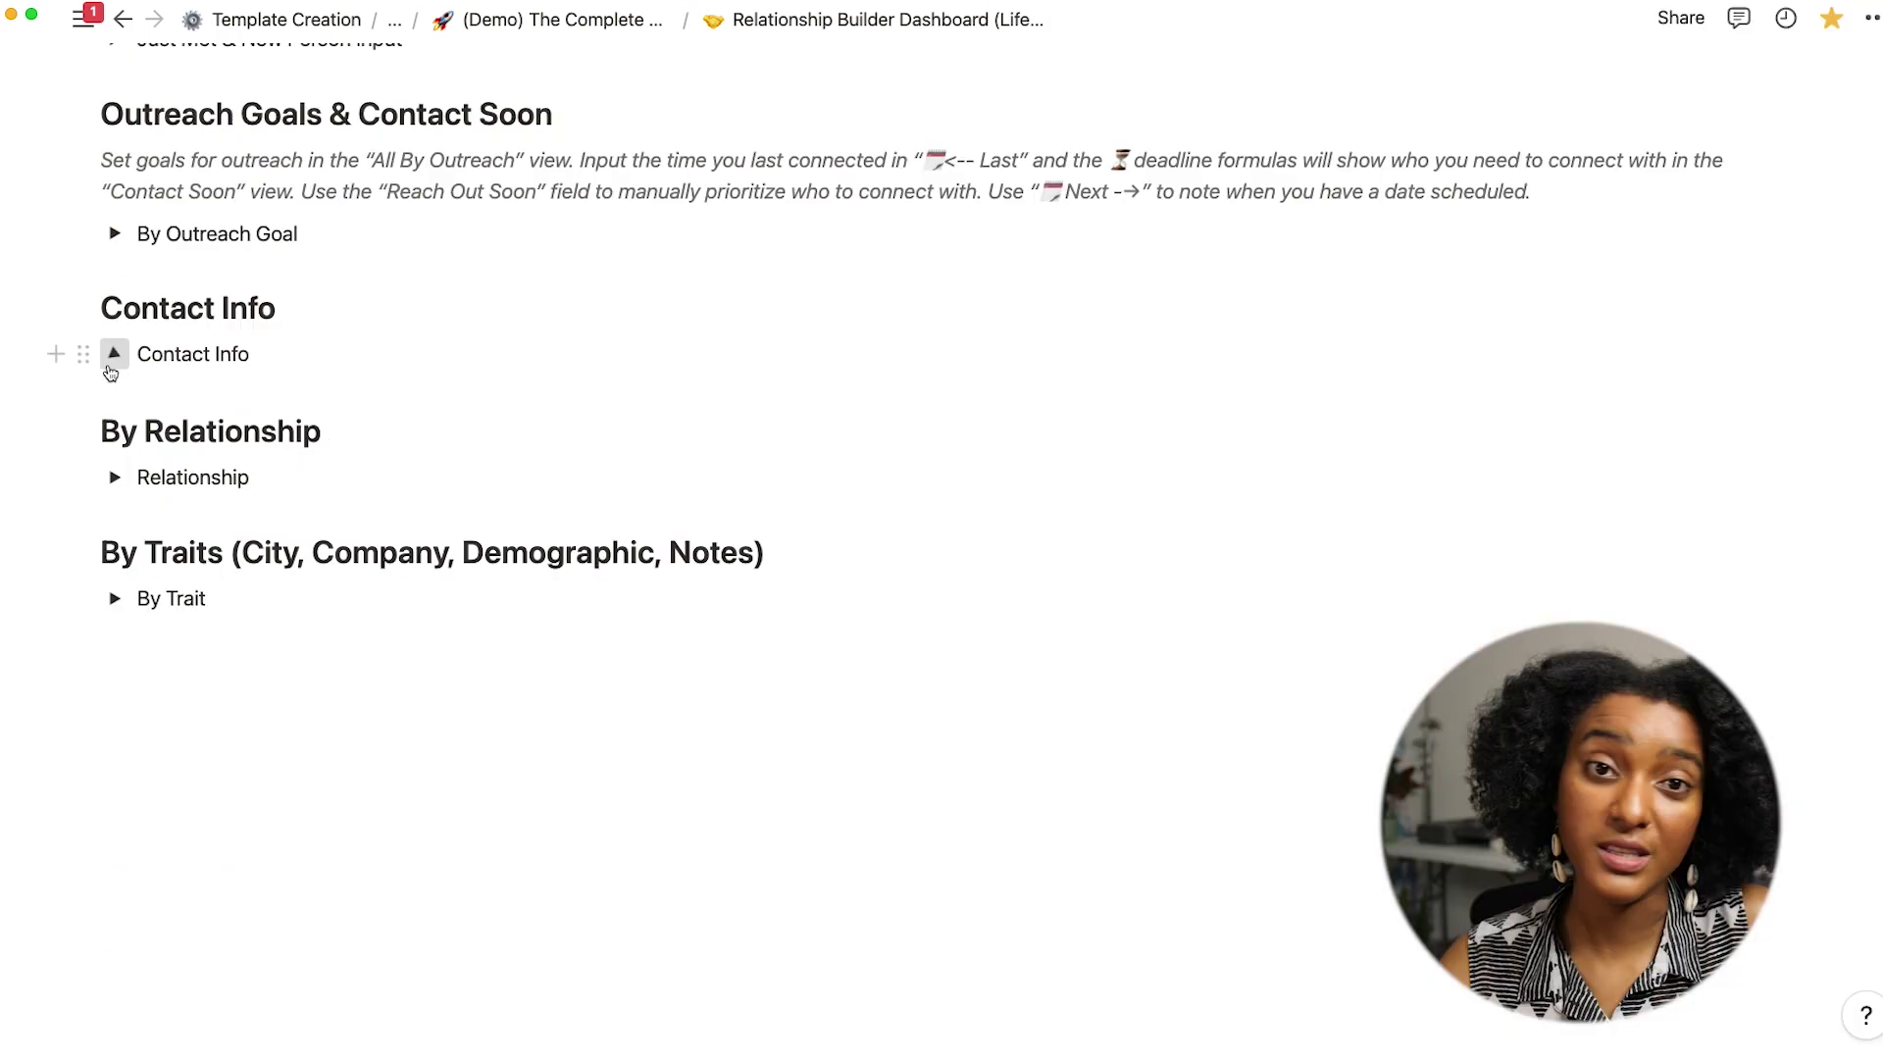
left_click(113, 363)
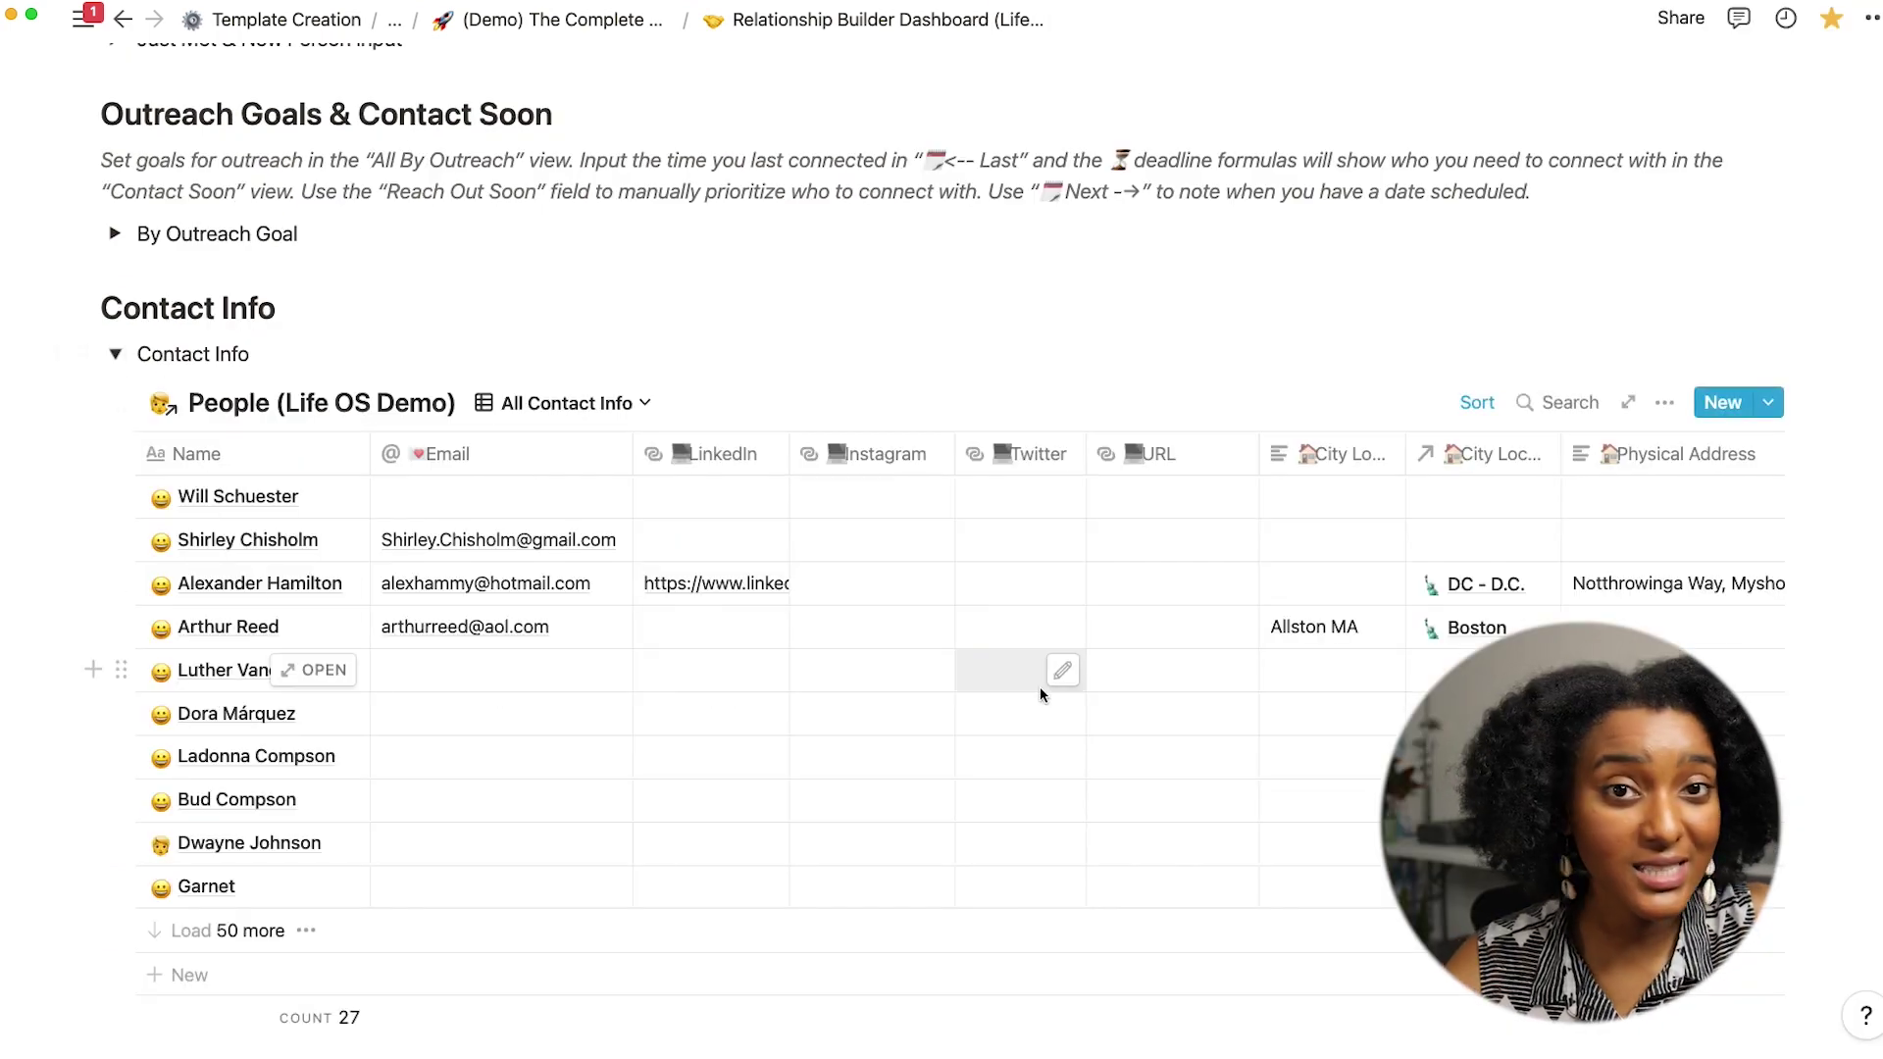
Collapse Contact Info and show the Relationship table's College Buddies view
left_click(115, 354)
left_click(115, 475)
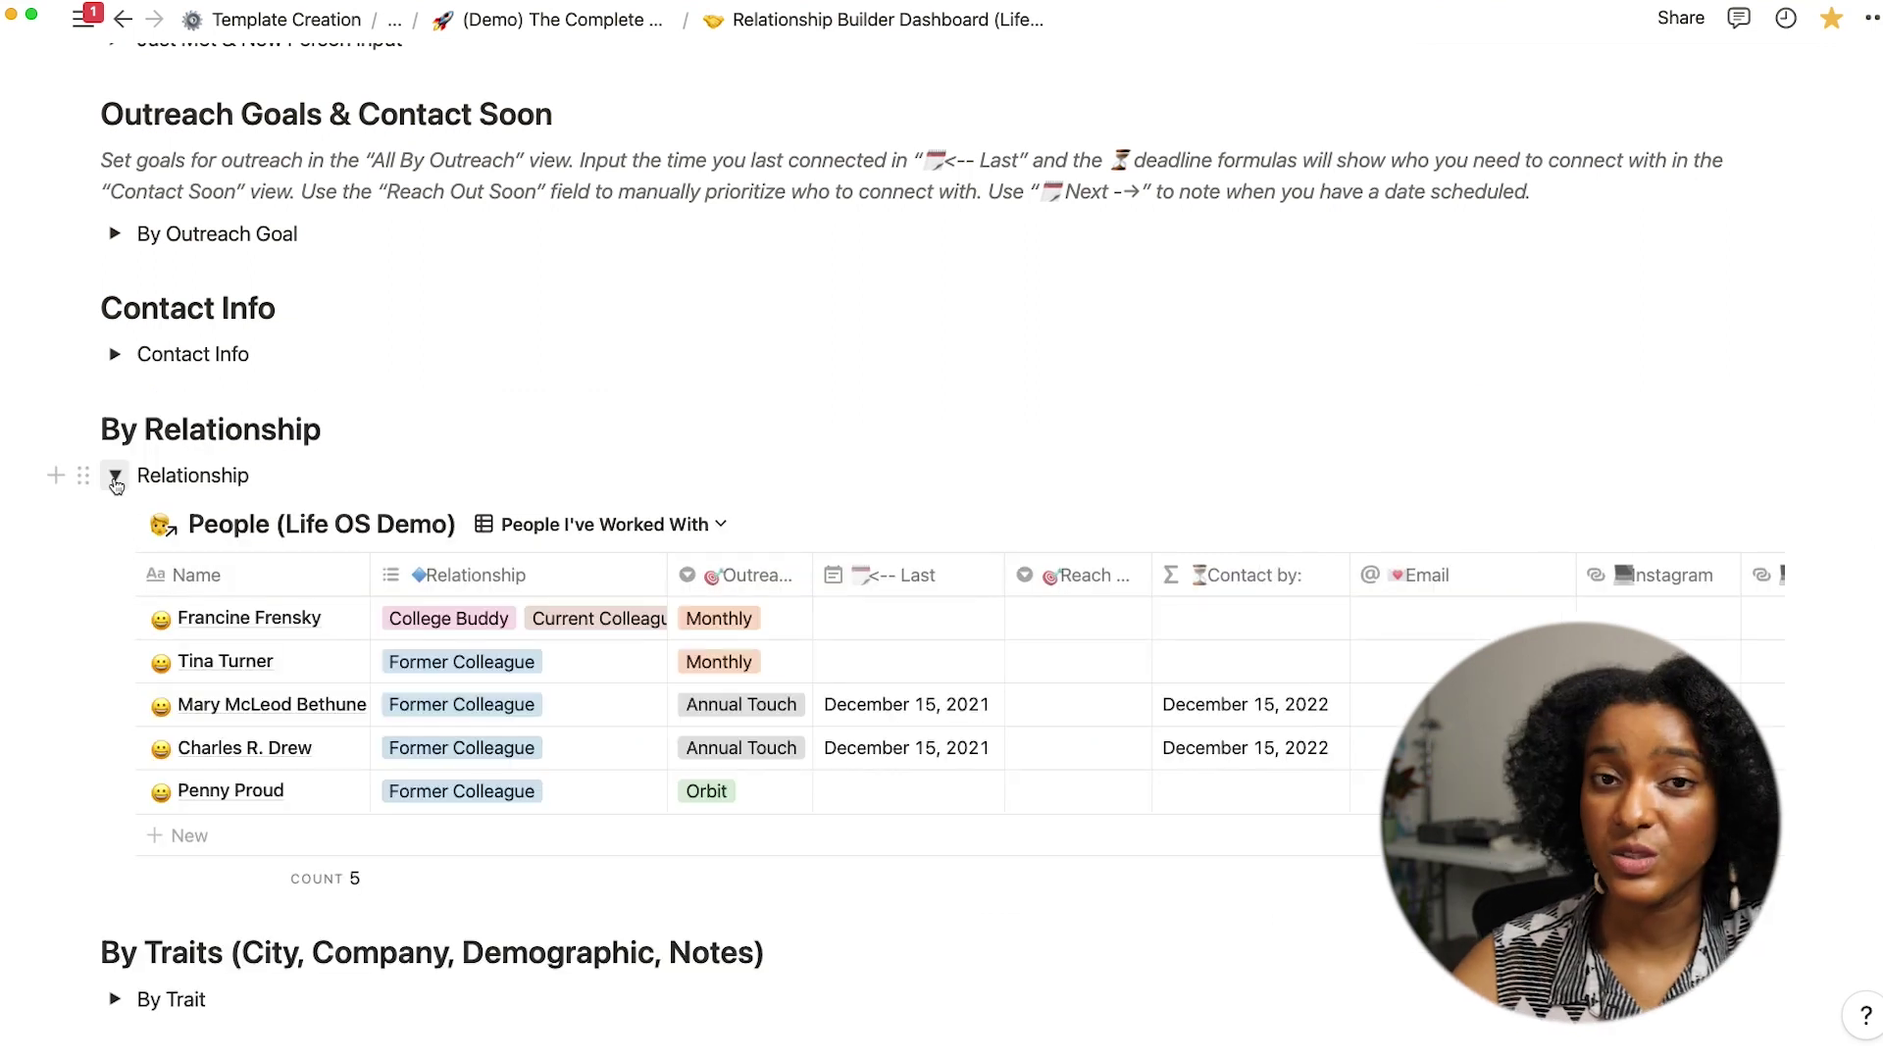
left_click(592, 536)
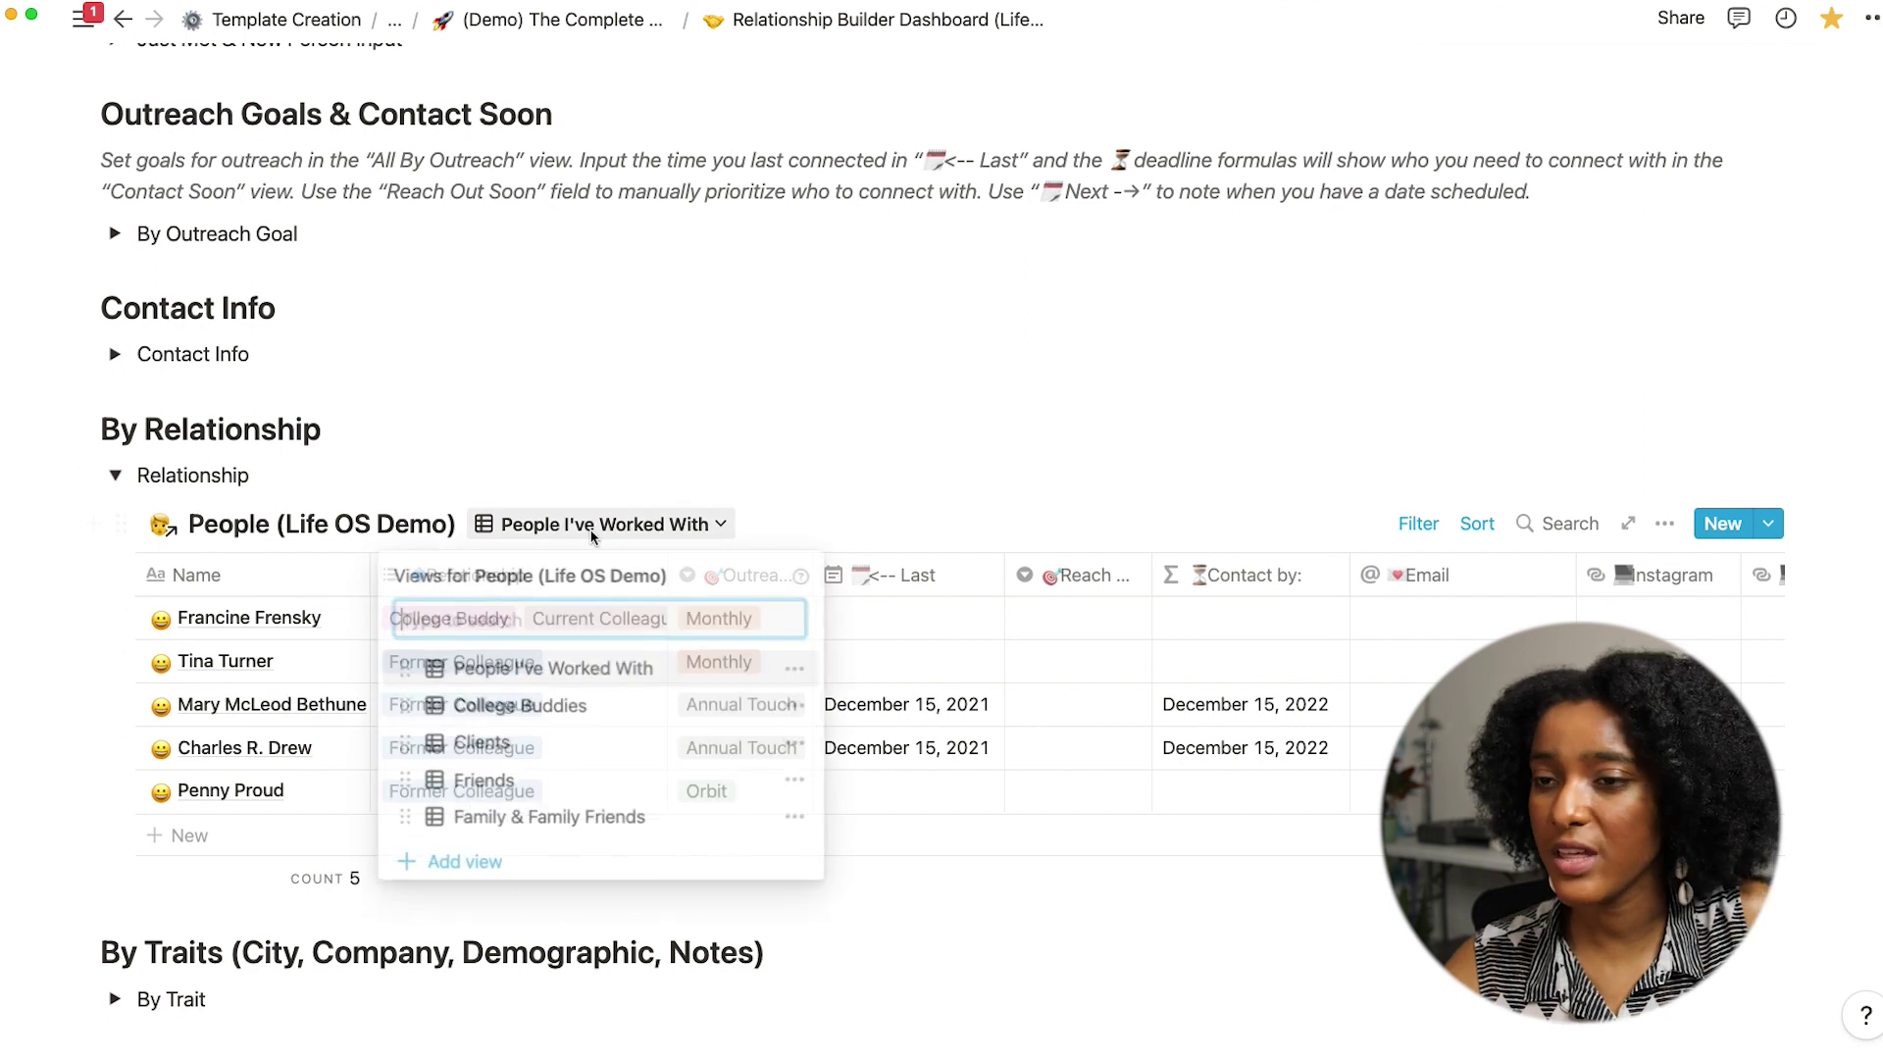
left_click(555, 704)
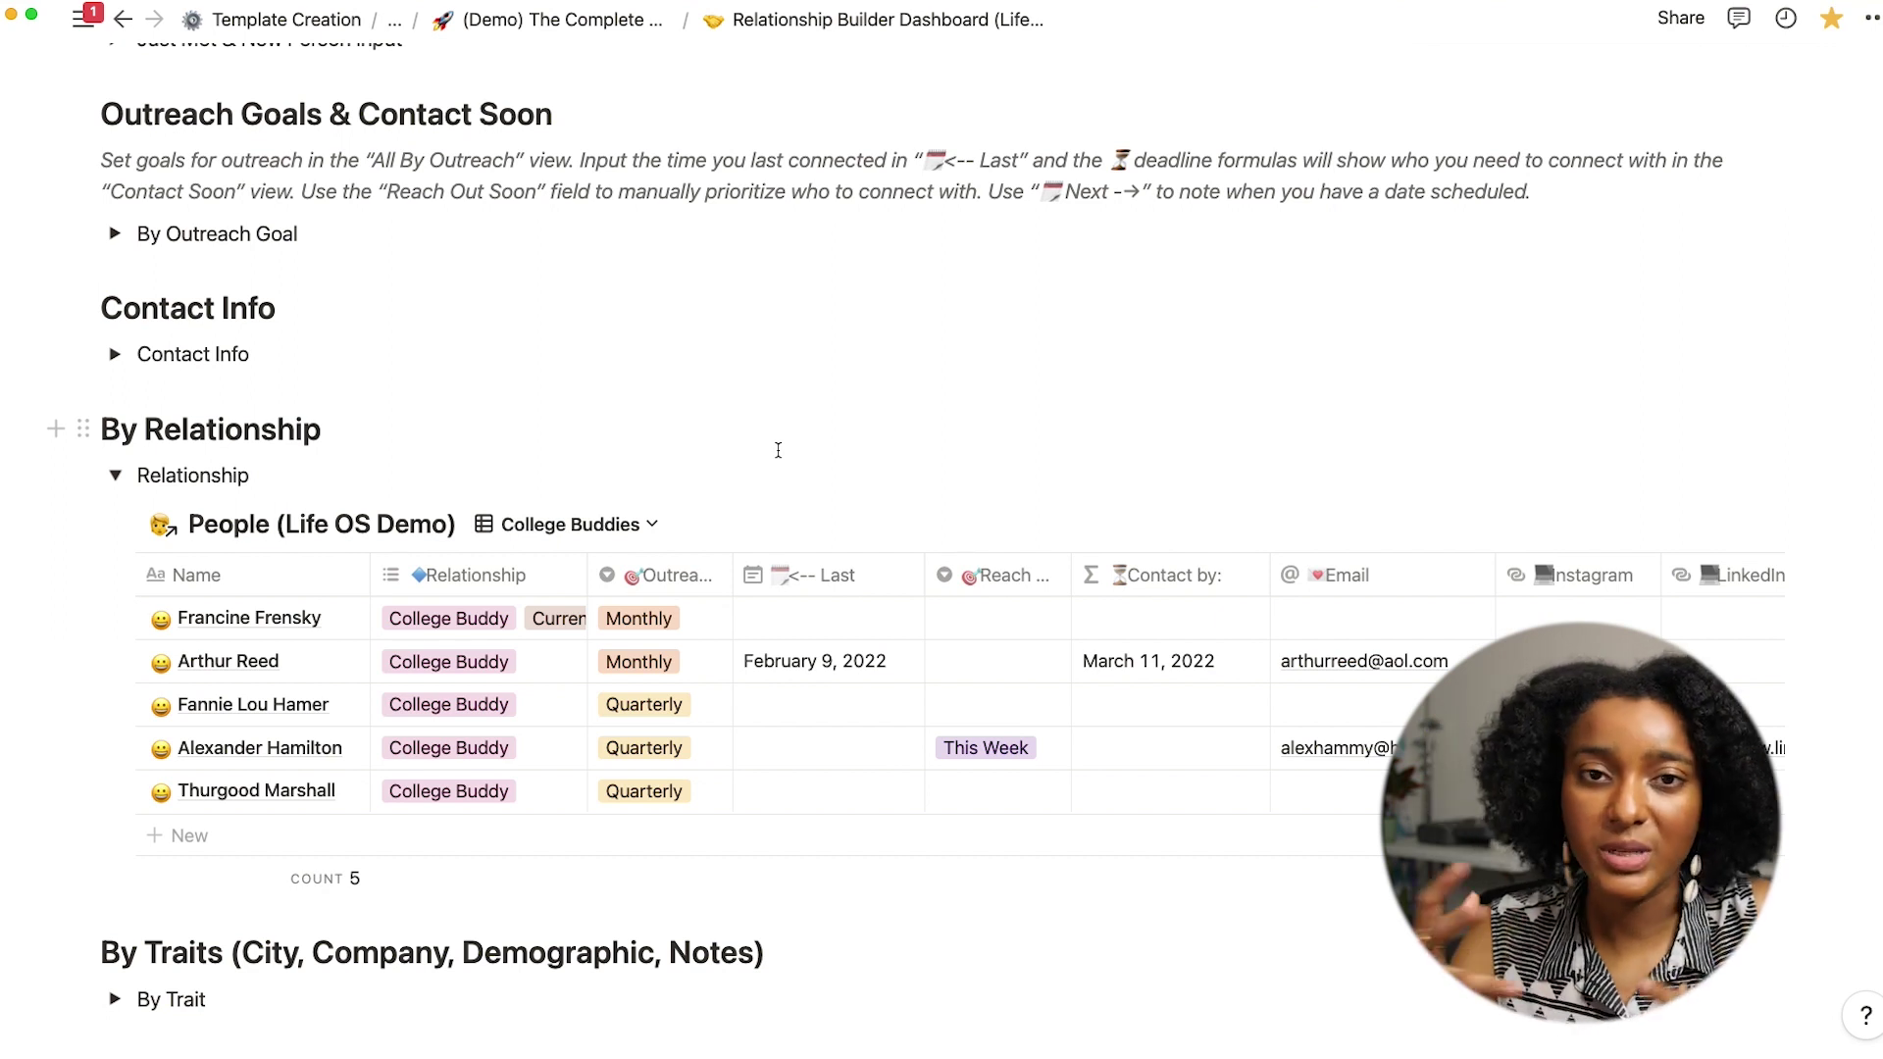
left_click(114, 475)
Expand By Trait and open the All By City table's view list
left_click(114, 596)
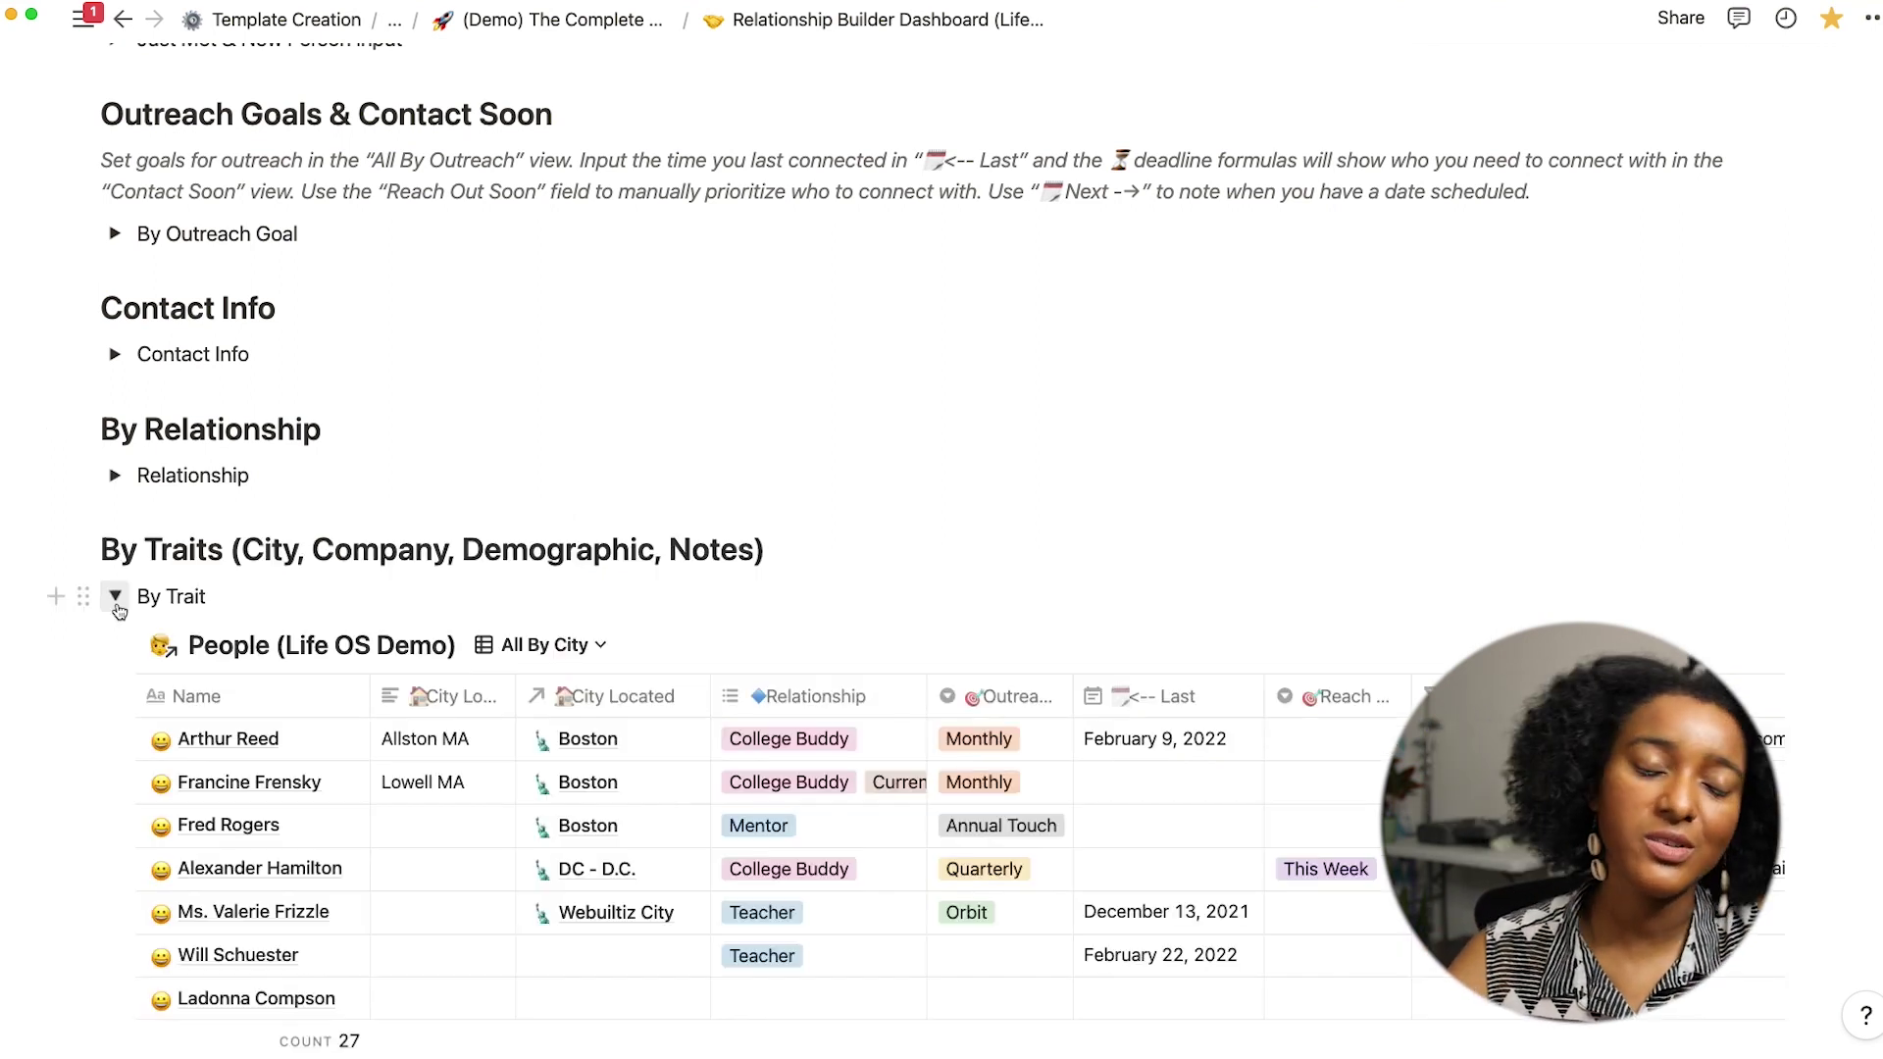
scroll(708, 468, "down", 5)
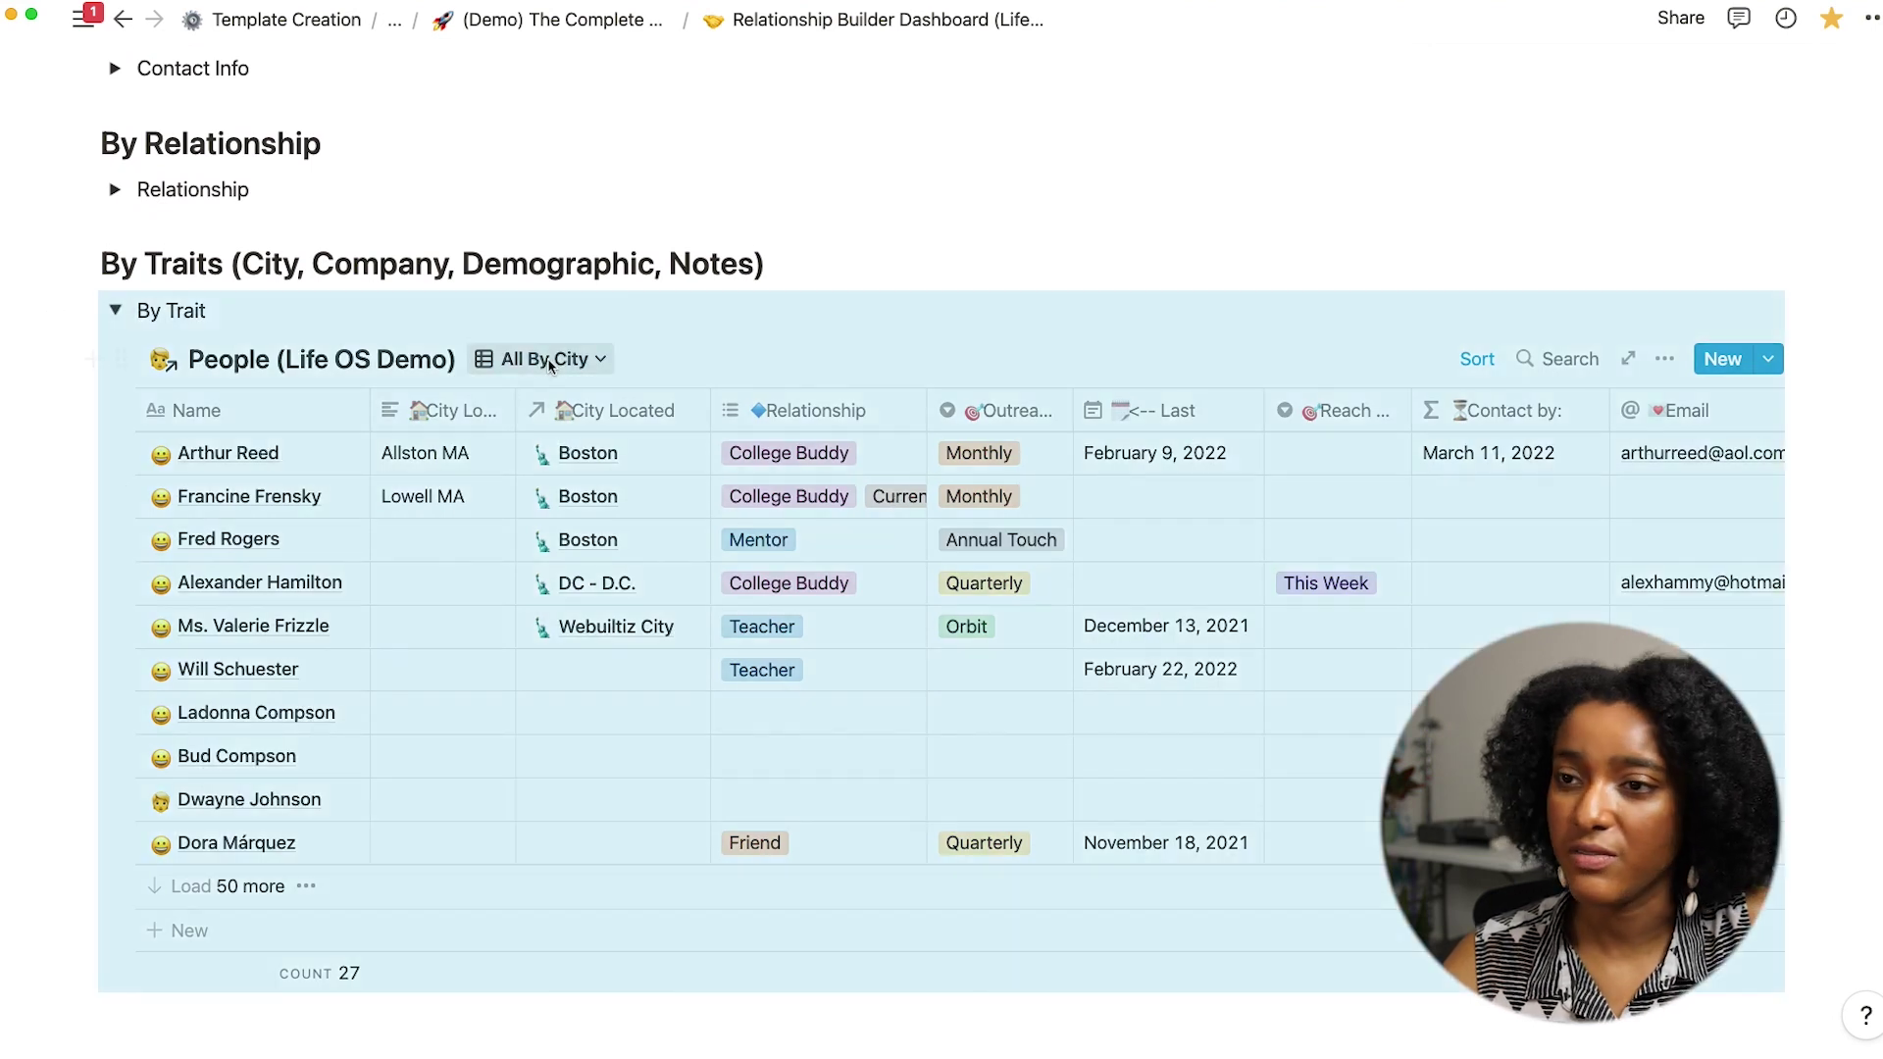
left_click(545, 359)
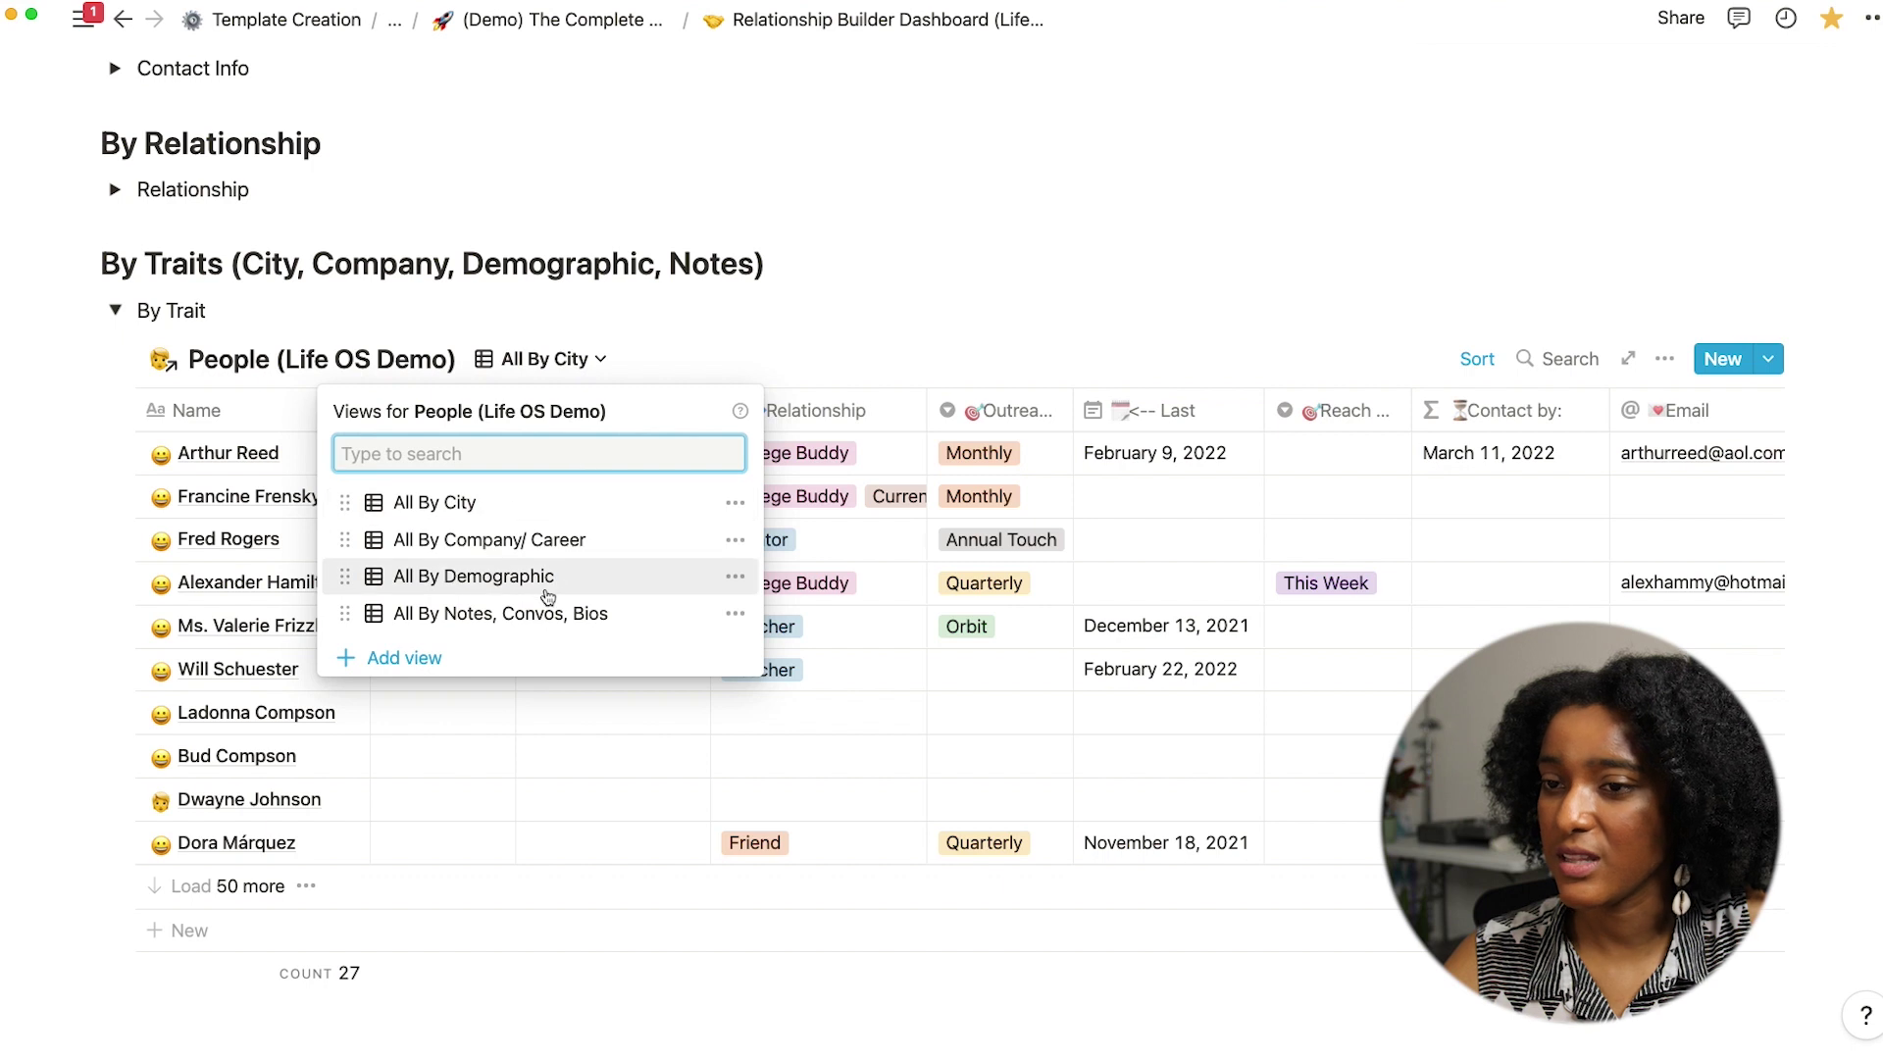